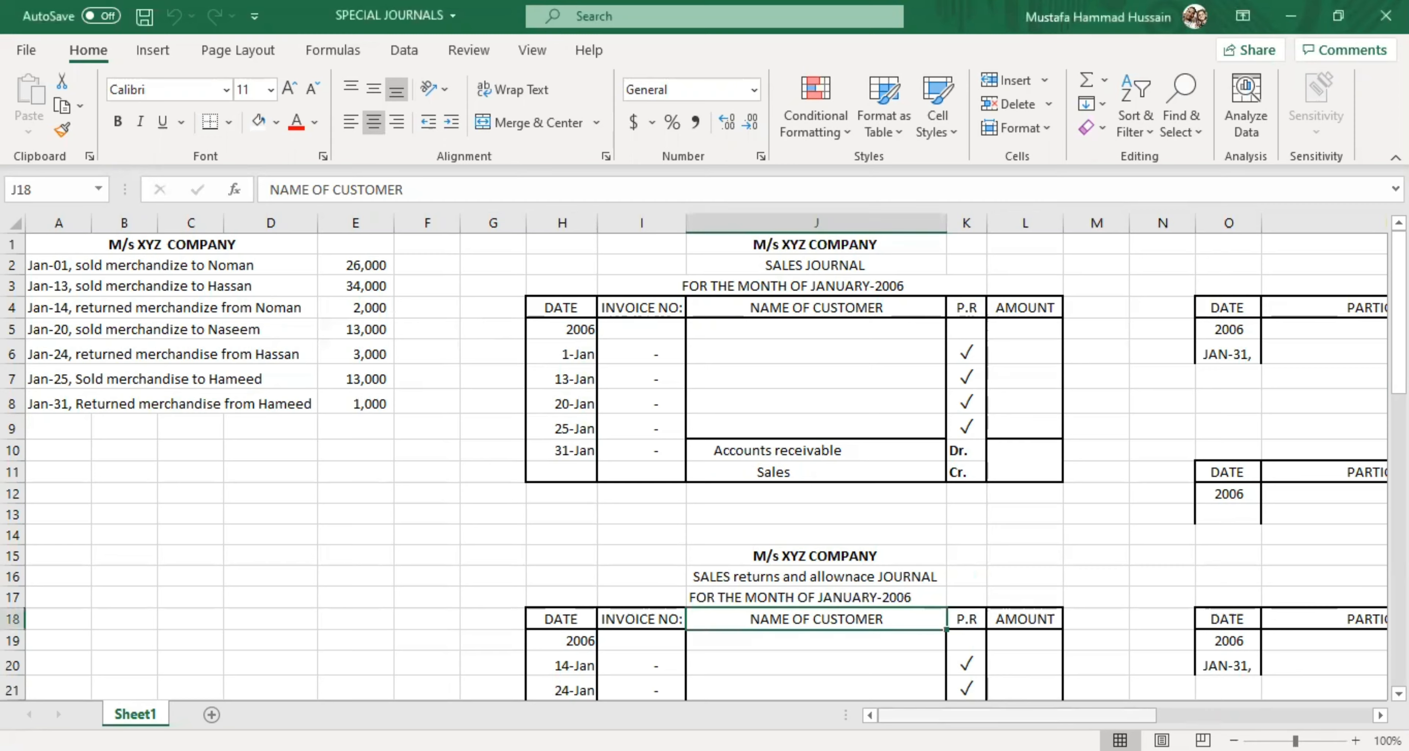
# Step: Review the January sales and returns transactions with their amounts listed under the M/s XYZ COMPANY heading in A2:E8
pyautogui.click(135, 264)
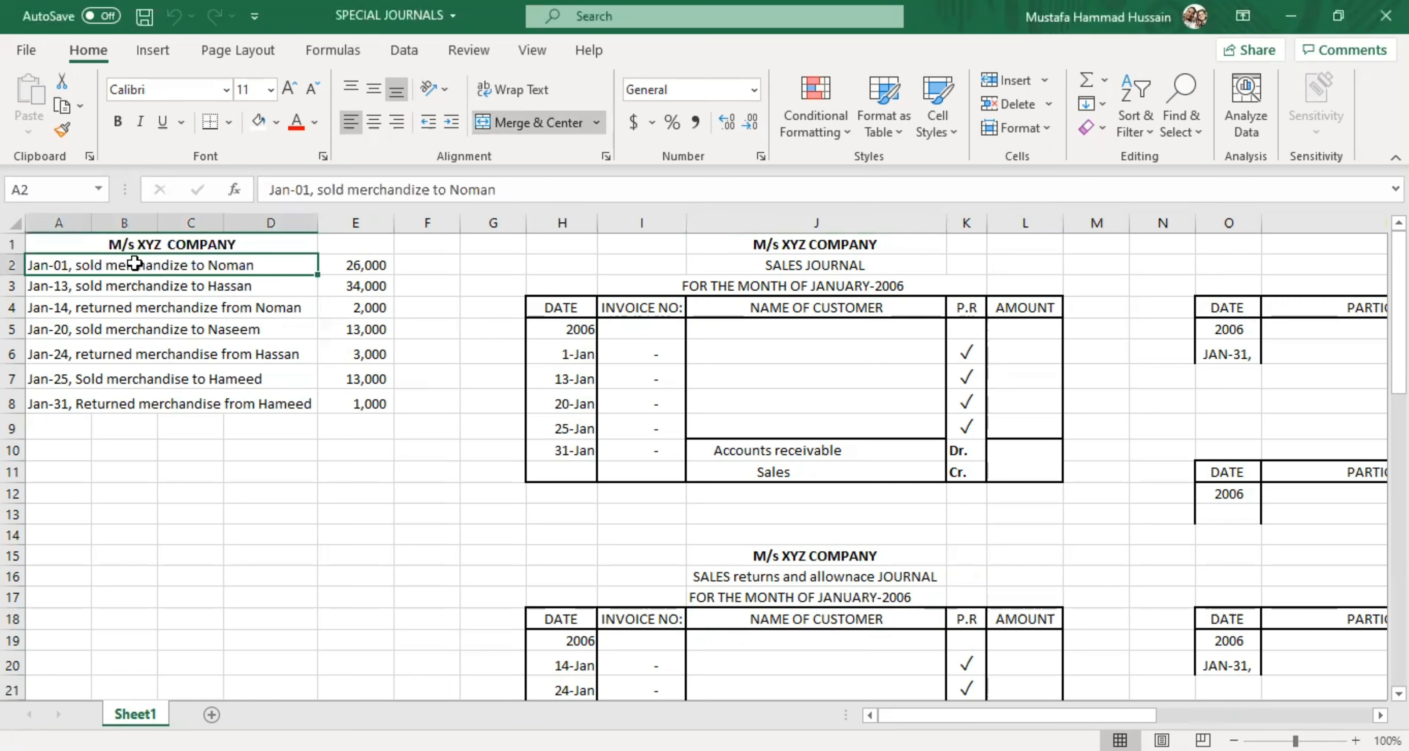
pyautogui.click(156, 243)
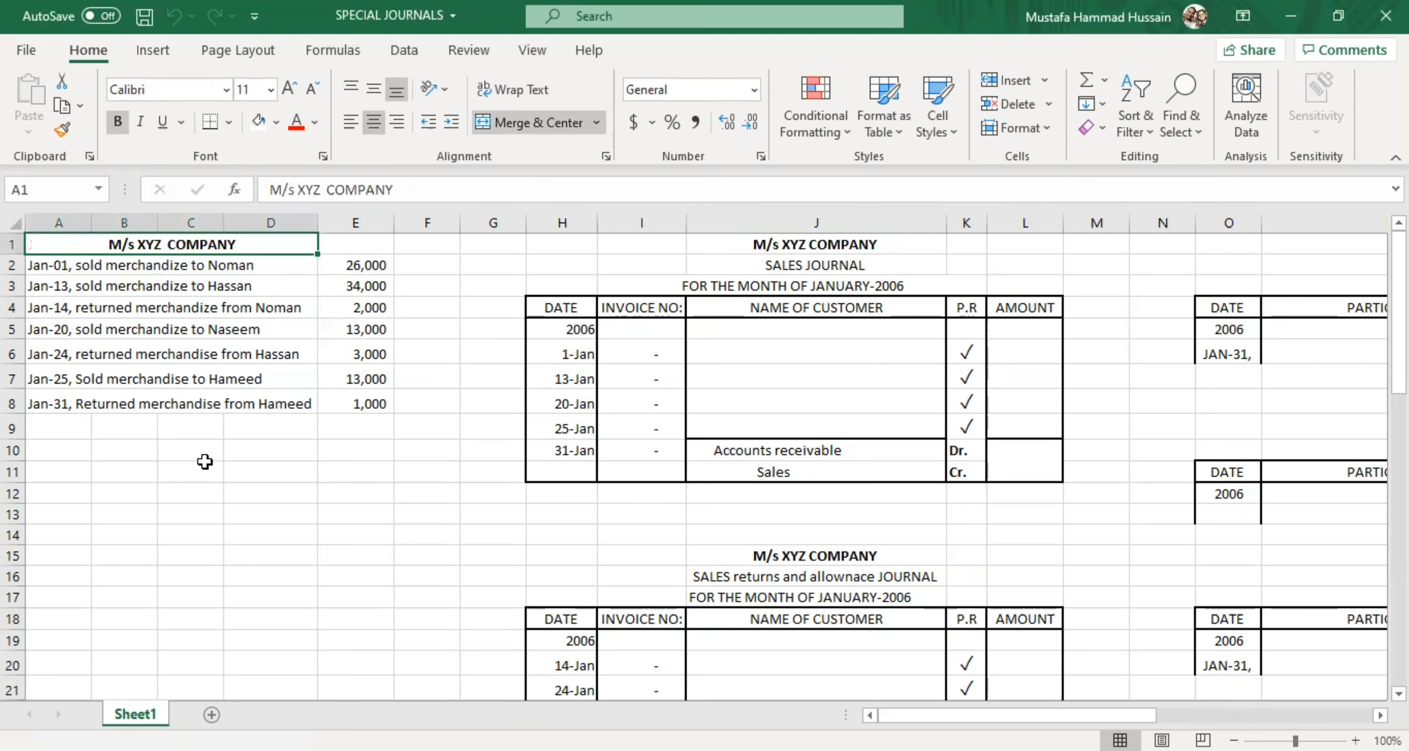
pyautogui.moveTo(63, 442); pyautogui.dragTo(381, 544)
pyautogui.click(381, 547)
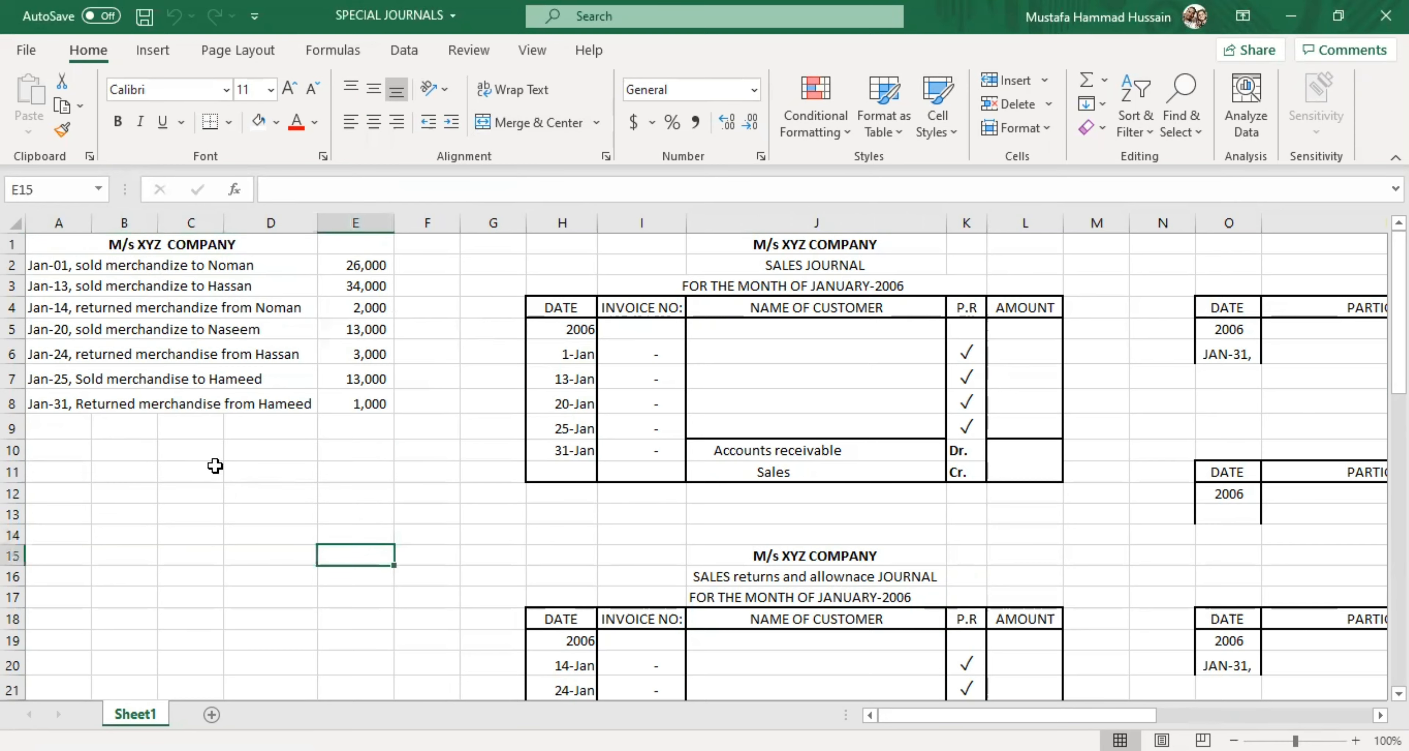
pyautogui.moveTo(83, 456); pyautogui.dragTo(378, 493)
pyautogui.moveTo(91, 265); pyautogui.dragTo(374, 404)
pyautogui.moveTo(64, 460); pyautogui.dragTo(330, 513)
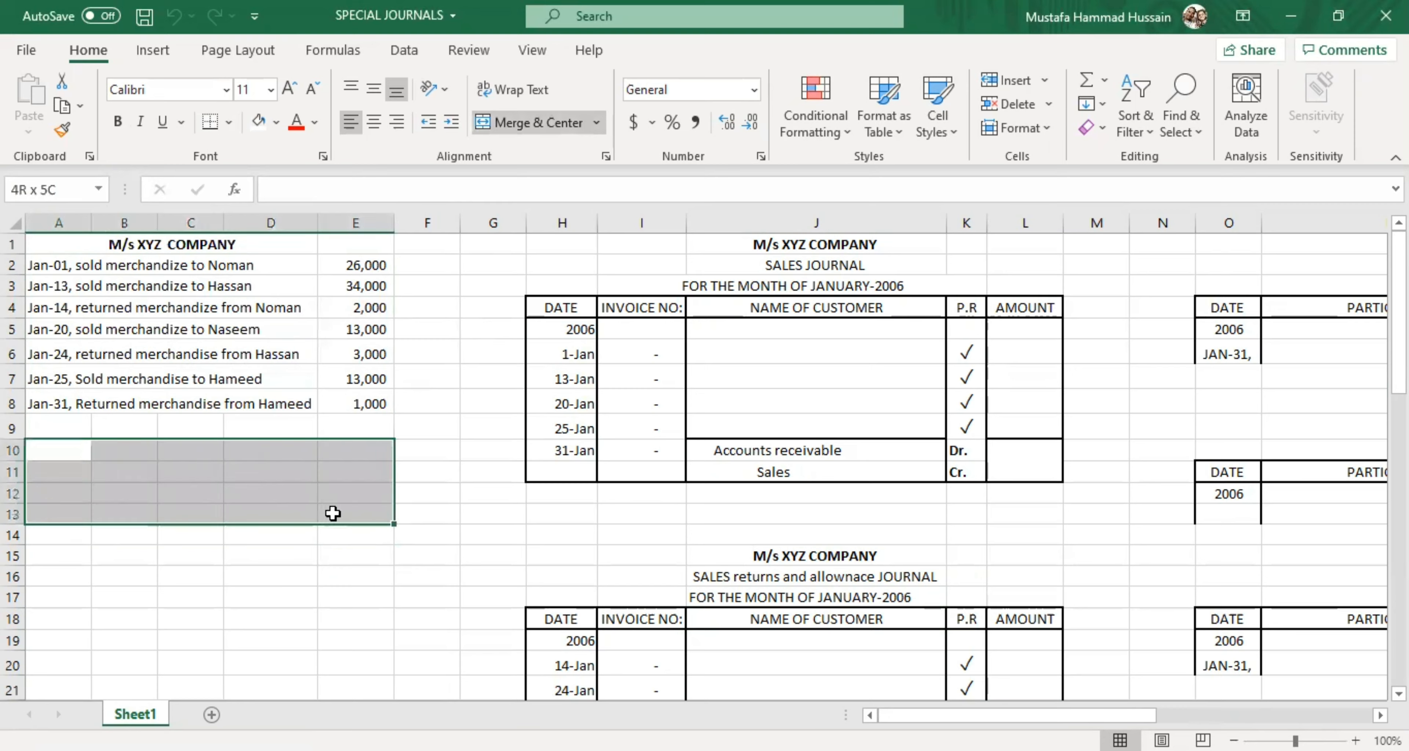
pyautogui.click(305, 445)
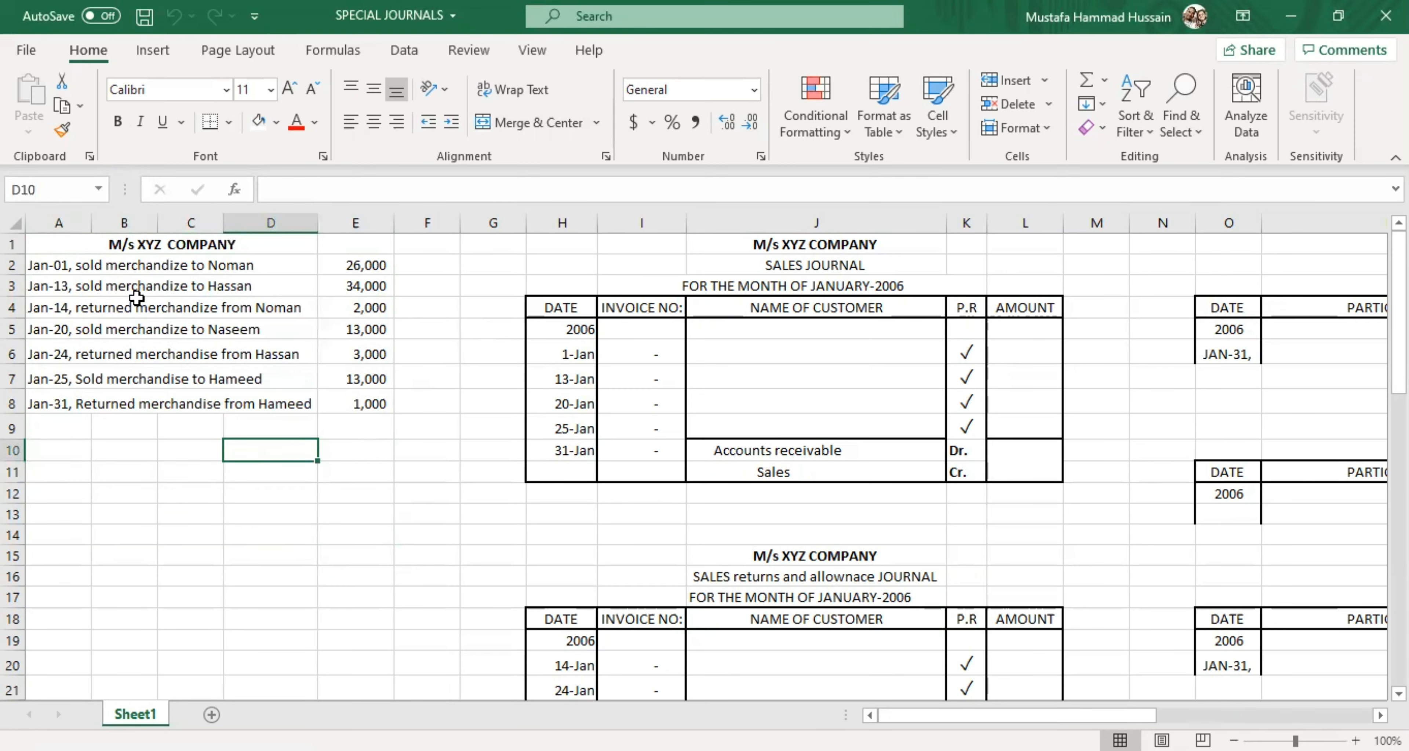
pyautogui.moveTo(113, 265); pyautogui.dragTo(369, 400)
pyautogui.click(267, 475)
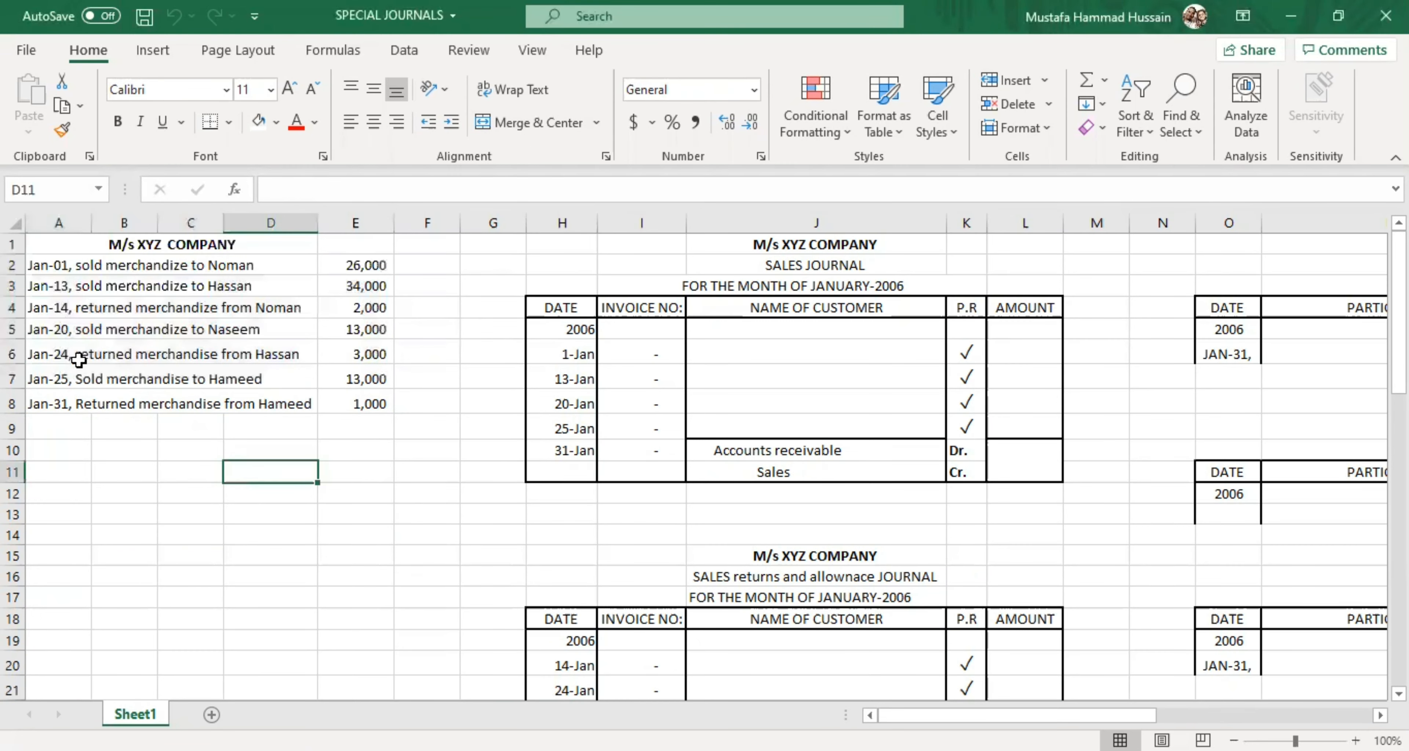
pyautogui.moveTo(77, 265); pyautogui.dragTo(378, 410)
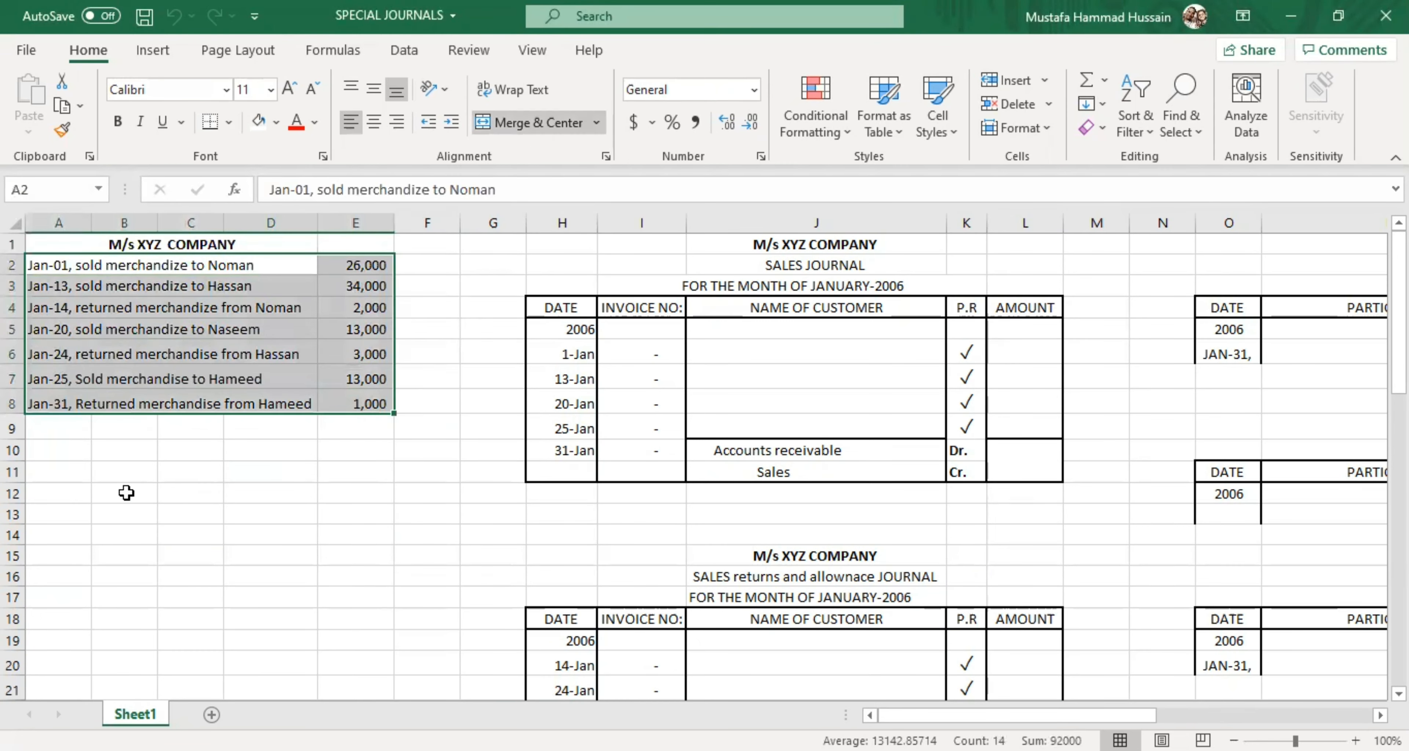
pyautogui.moveTo(76, 450); pyautogui.dragTo(320, 499)
pyautogui.click(305, 591)
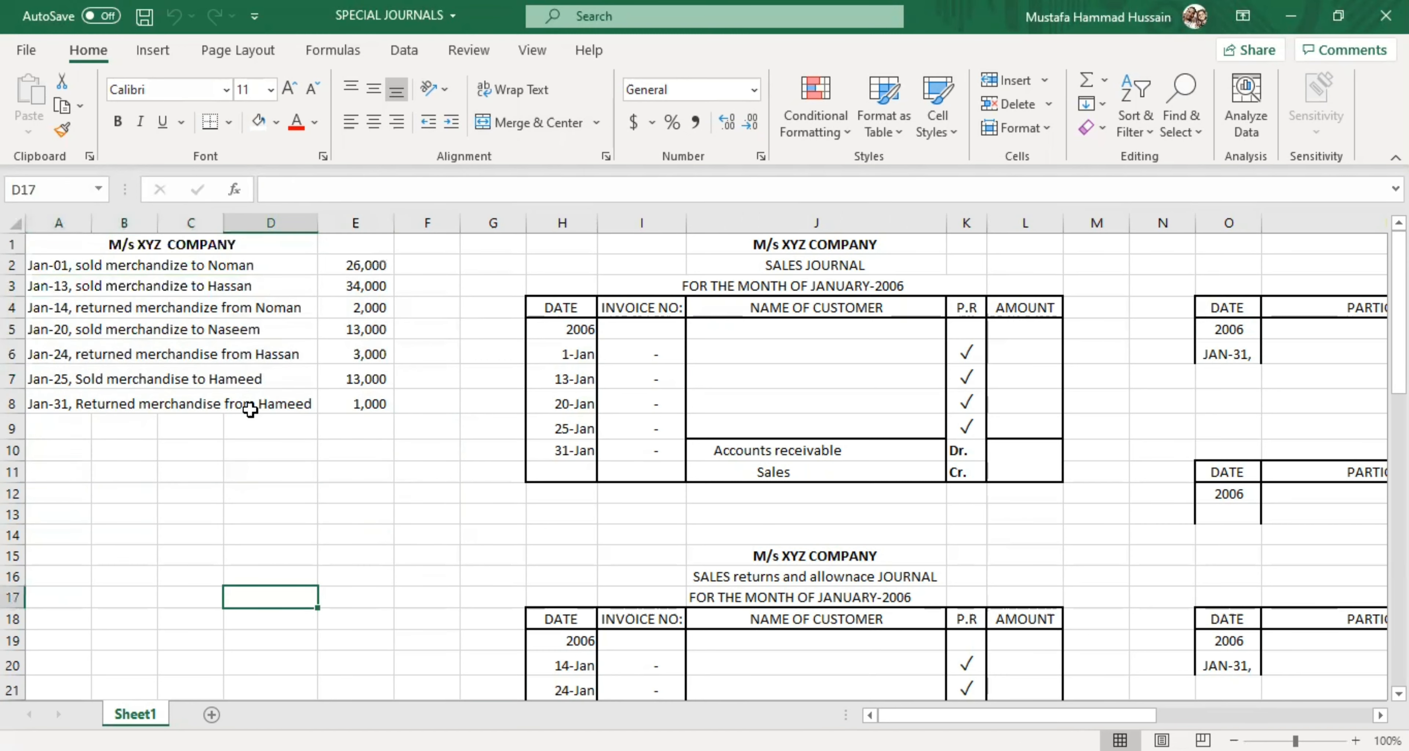
pyautogui.moveTo(88, 264); pyautogui.dragTo(354, 398)
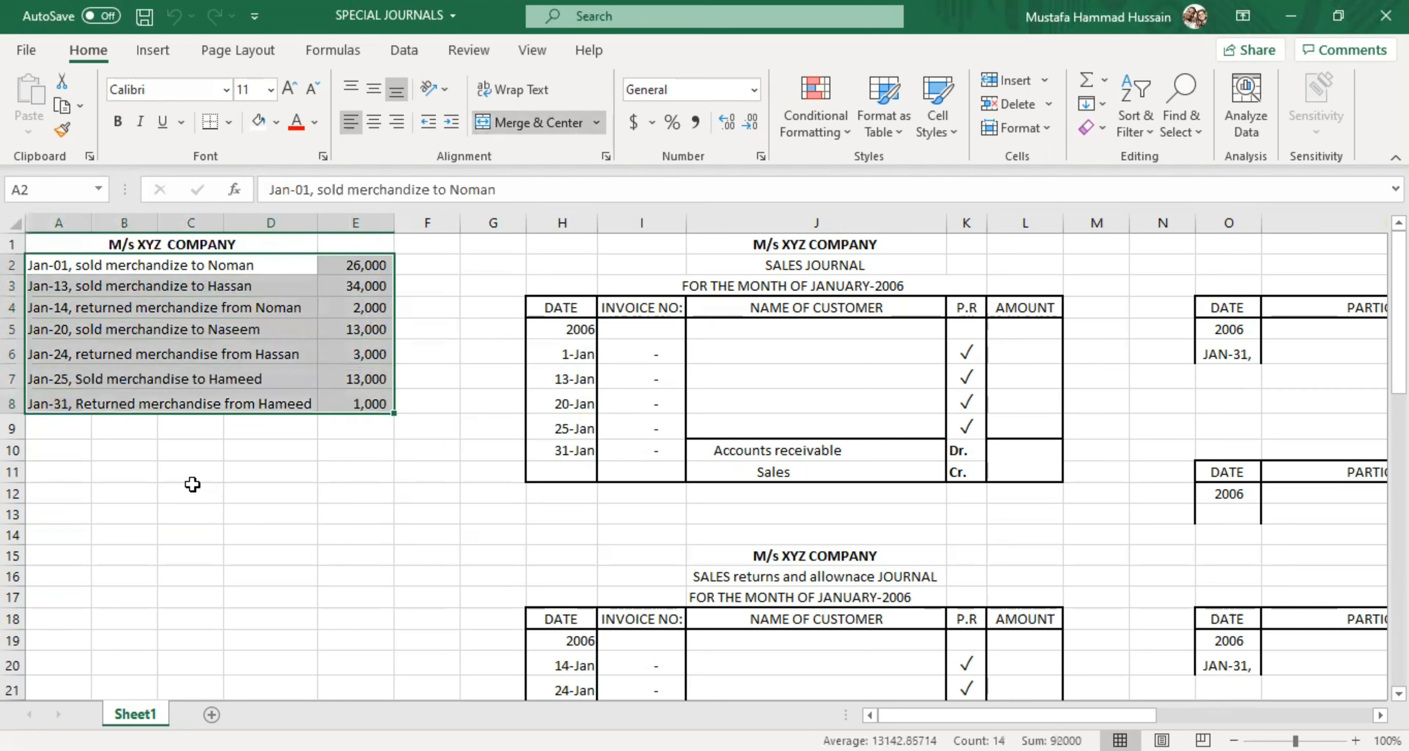
# Step: Merge and center A10:C10 below the transaction list and enter "1. sales journal" in it
pyautogui.moveTo(77, 450); pyautogui.dragTo(192, 450)
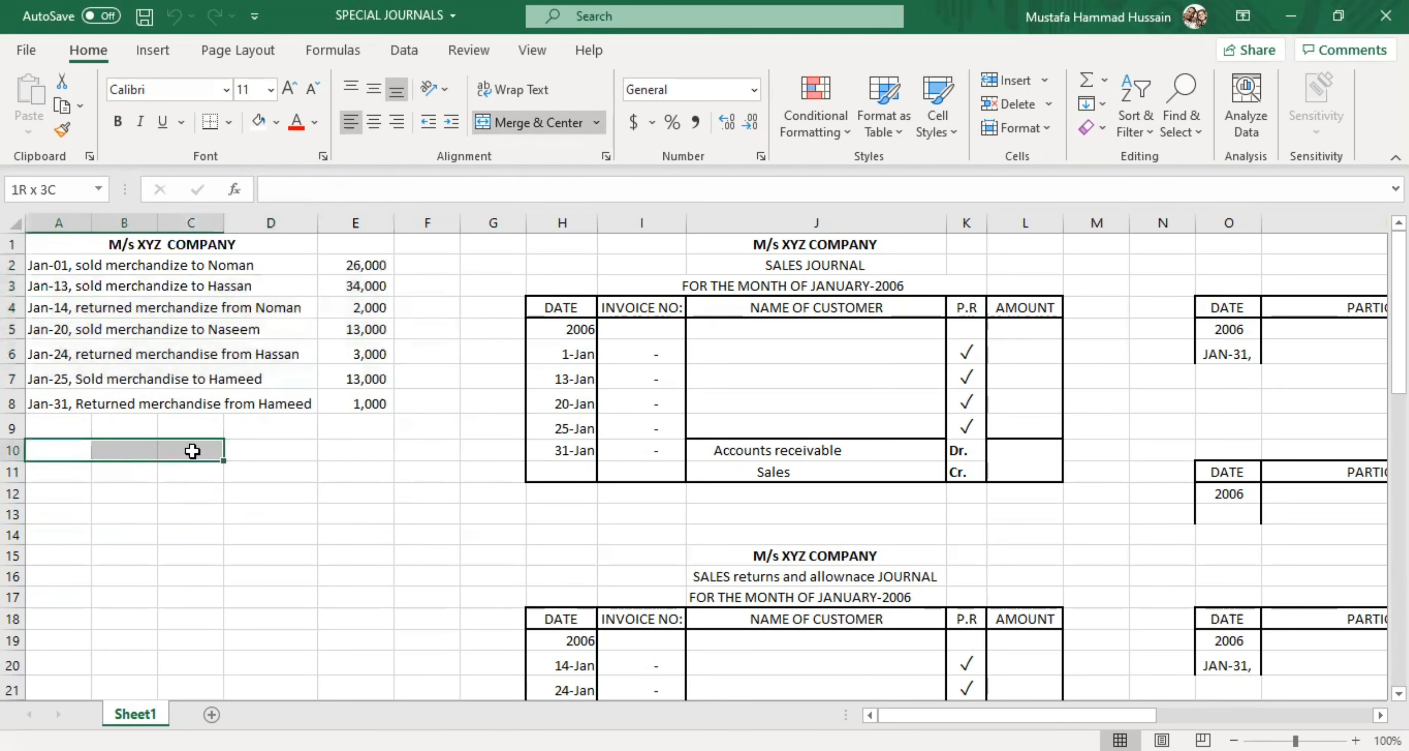
pyautogui.click(533, 123)
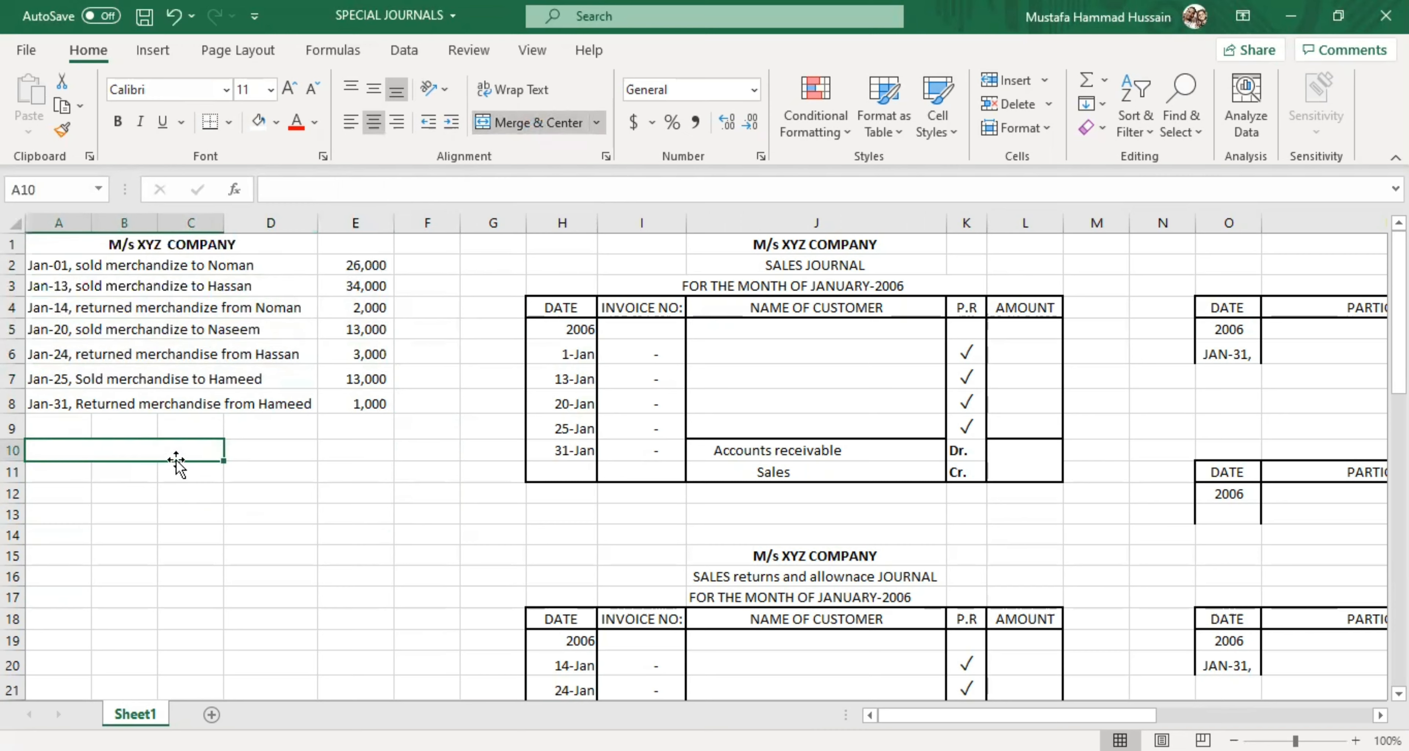
pyautogui.write('1. ')
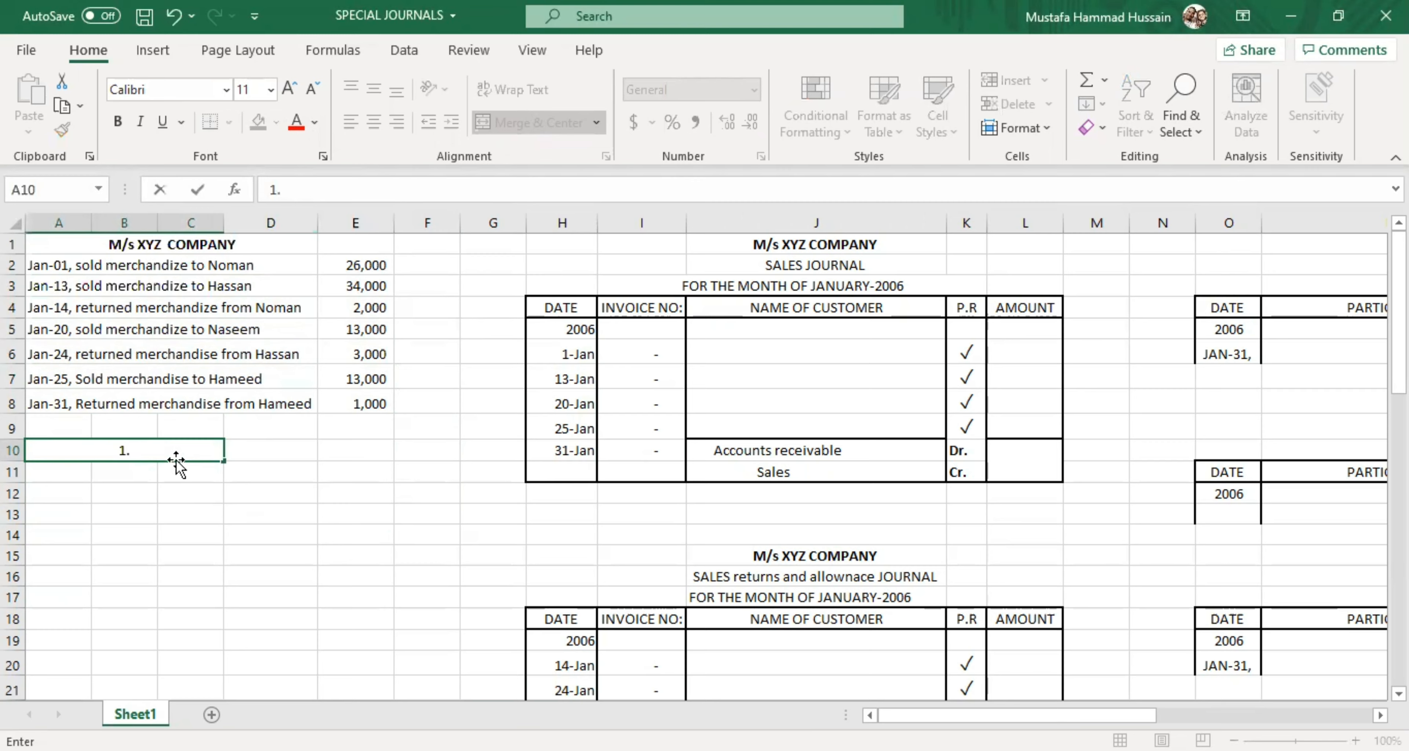
pyautogui.write('sales journal')
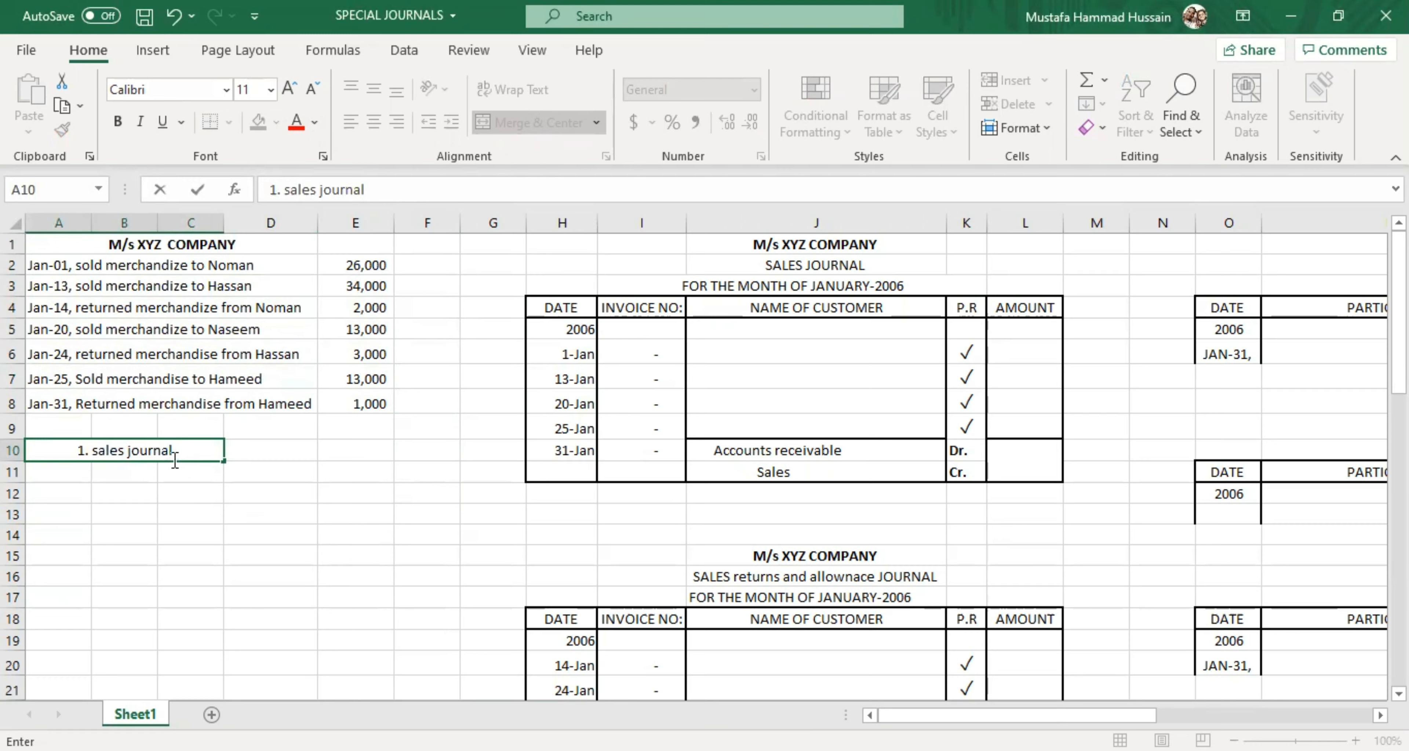
# Step: Merge and center A11:C11 and enter "2. sales returns" as the second list item
pyautogui.moveTo(64, 468); pyautogui.dragTo(173, 465)
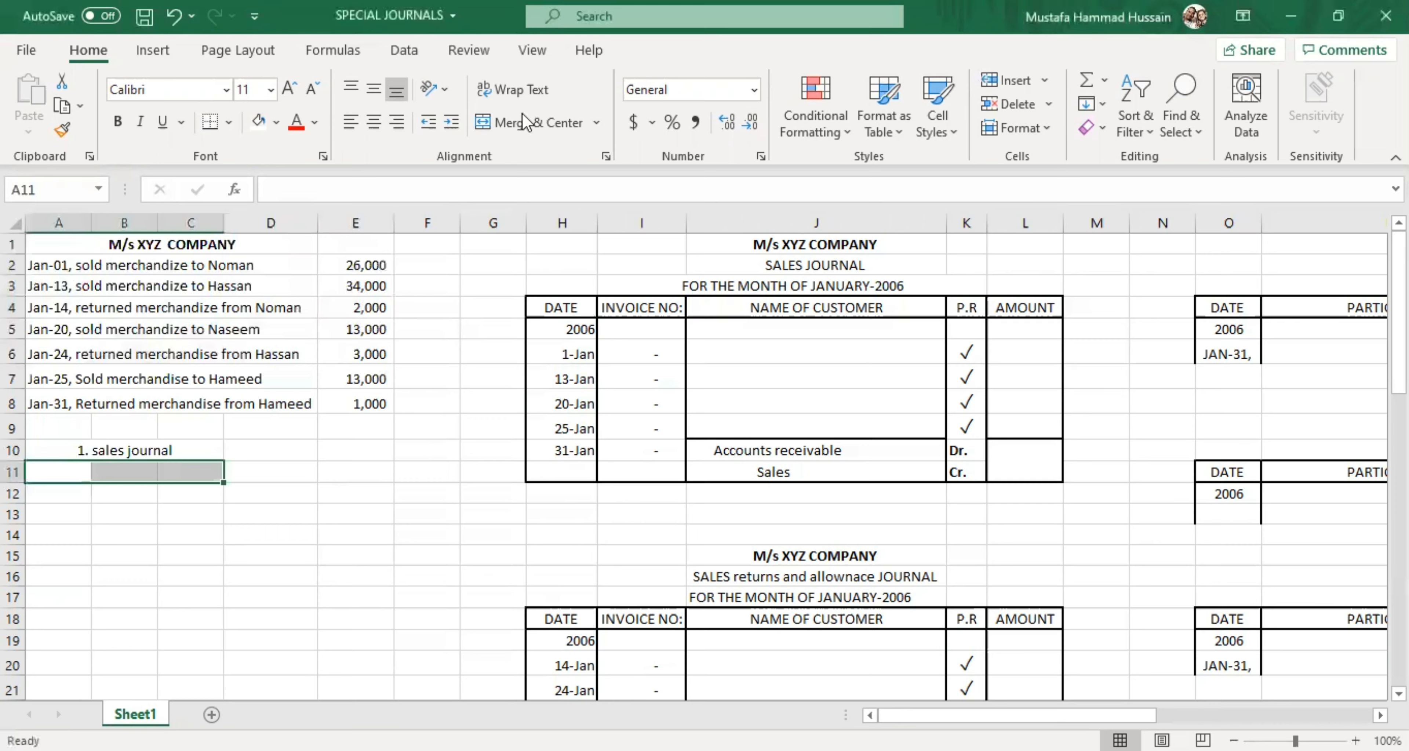
pyautogui.click(524, 121)
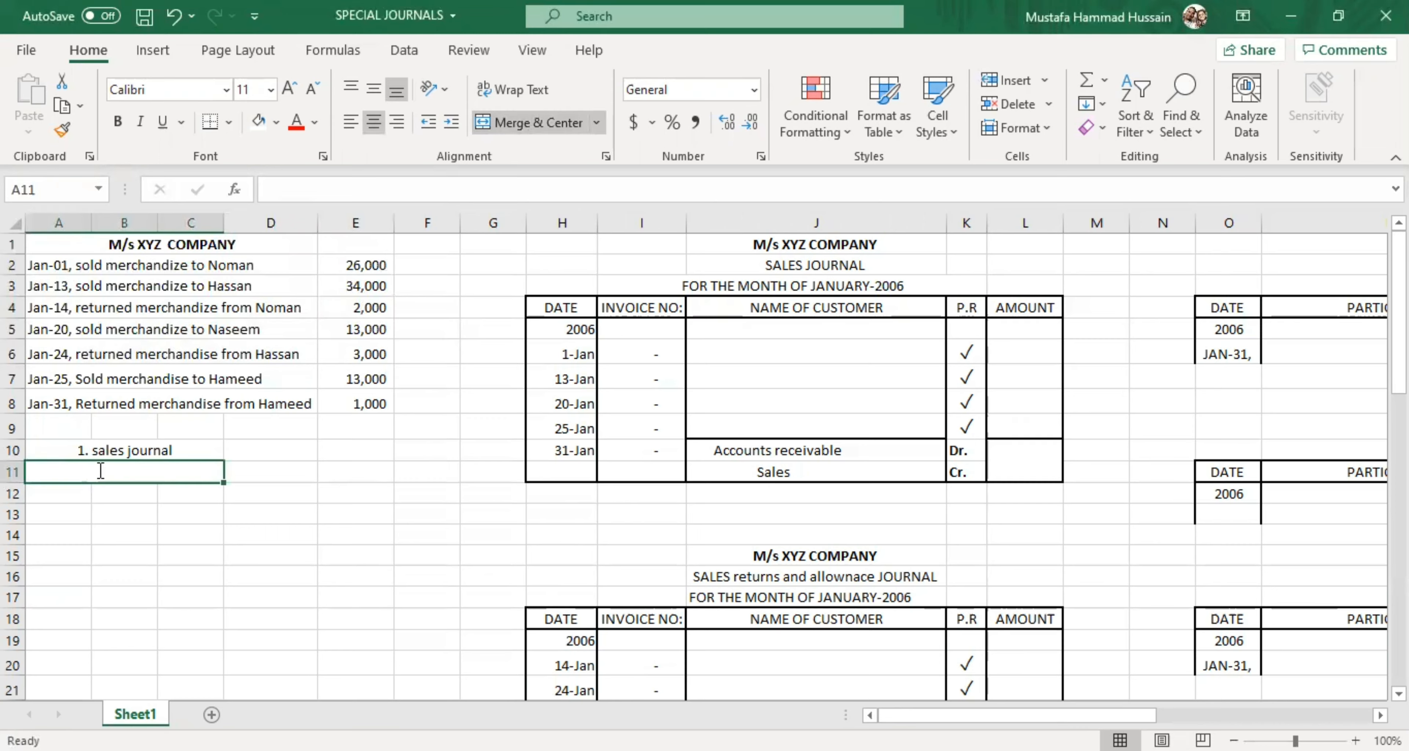
pyautogui.write('2. sale')
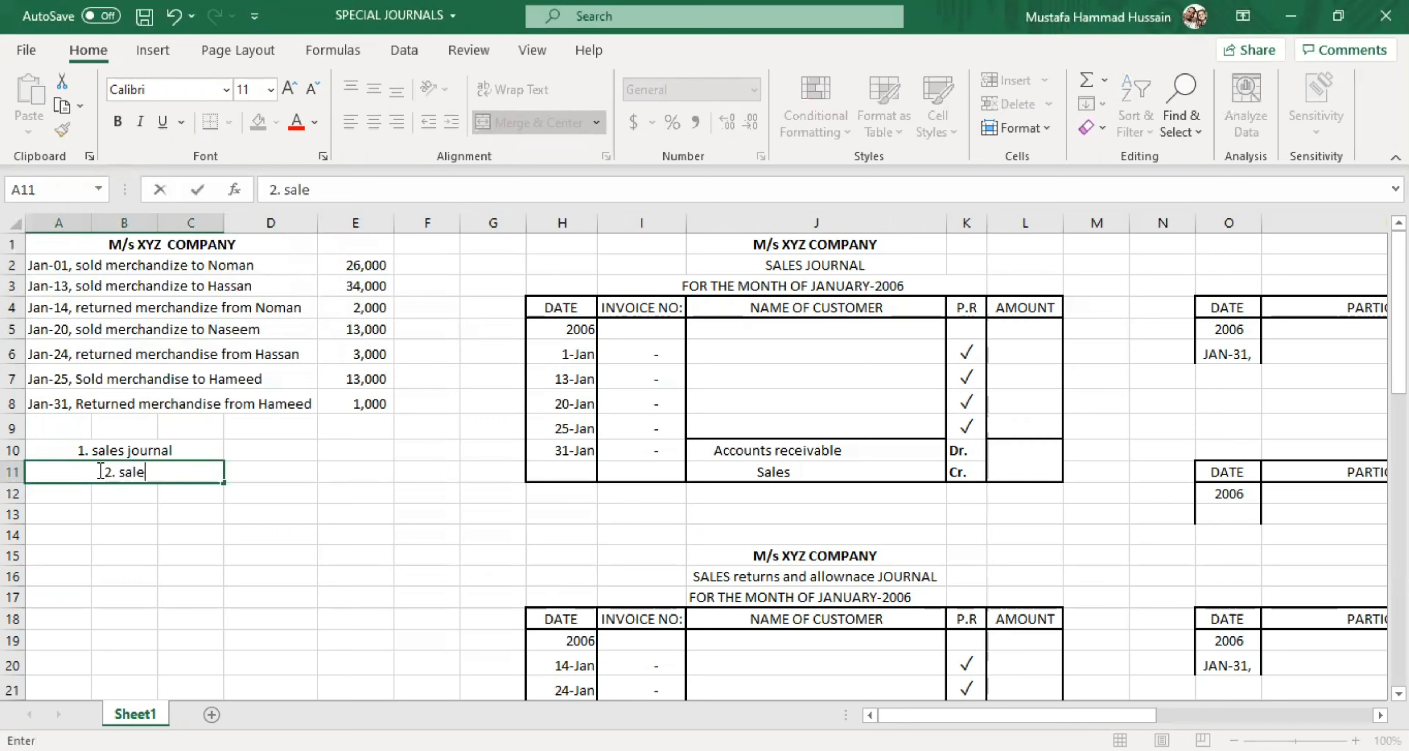
pyautogui.write('s returns')
# Step: Merge and center A12:C12 and enter "3. controlling accounts" as the third list item
pyautogui.moveTo(66, 490); pyautogui.dragTo(211, 492)
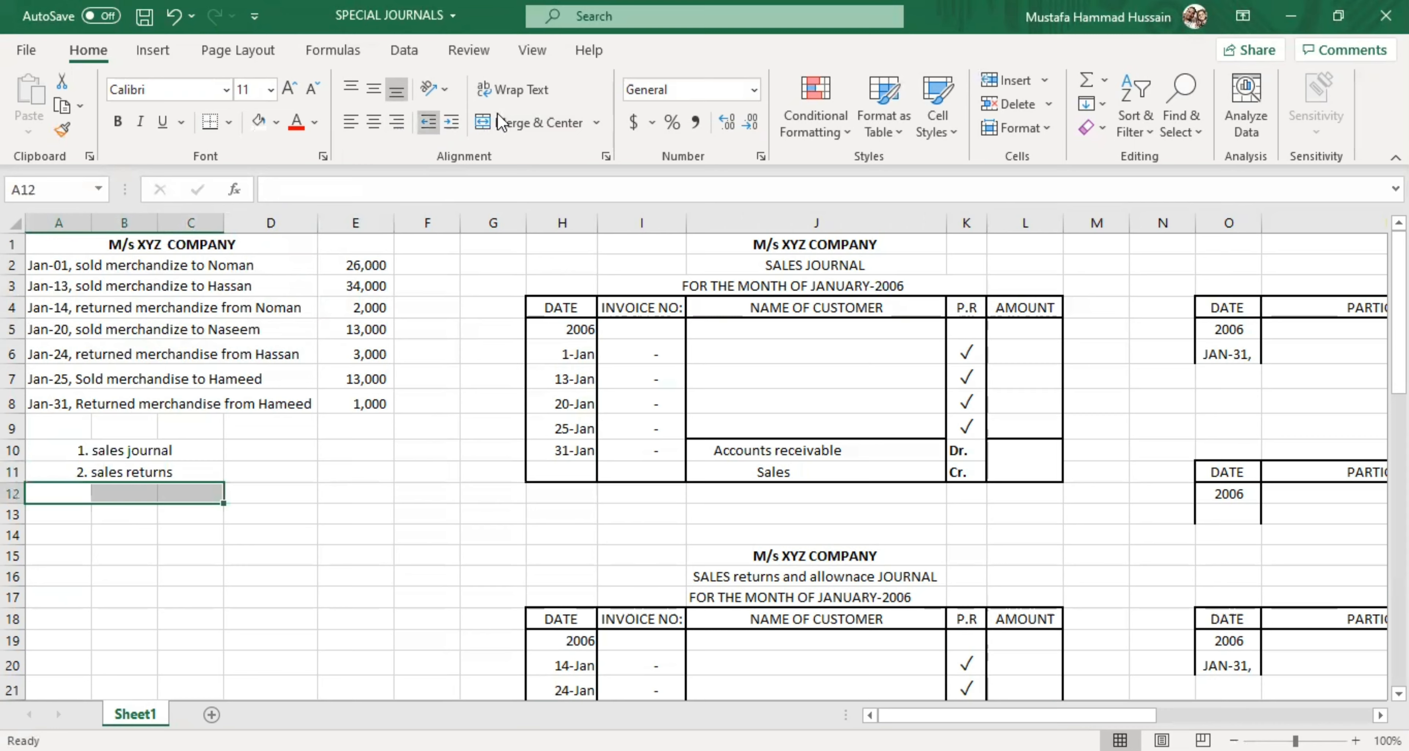
pyautogui.click(536, 122)
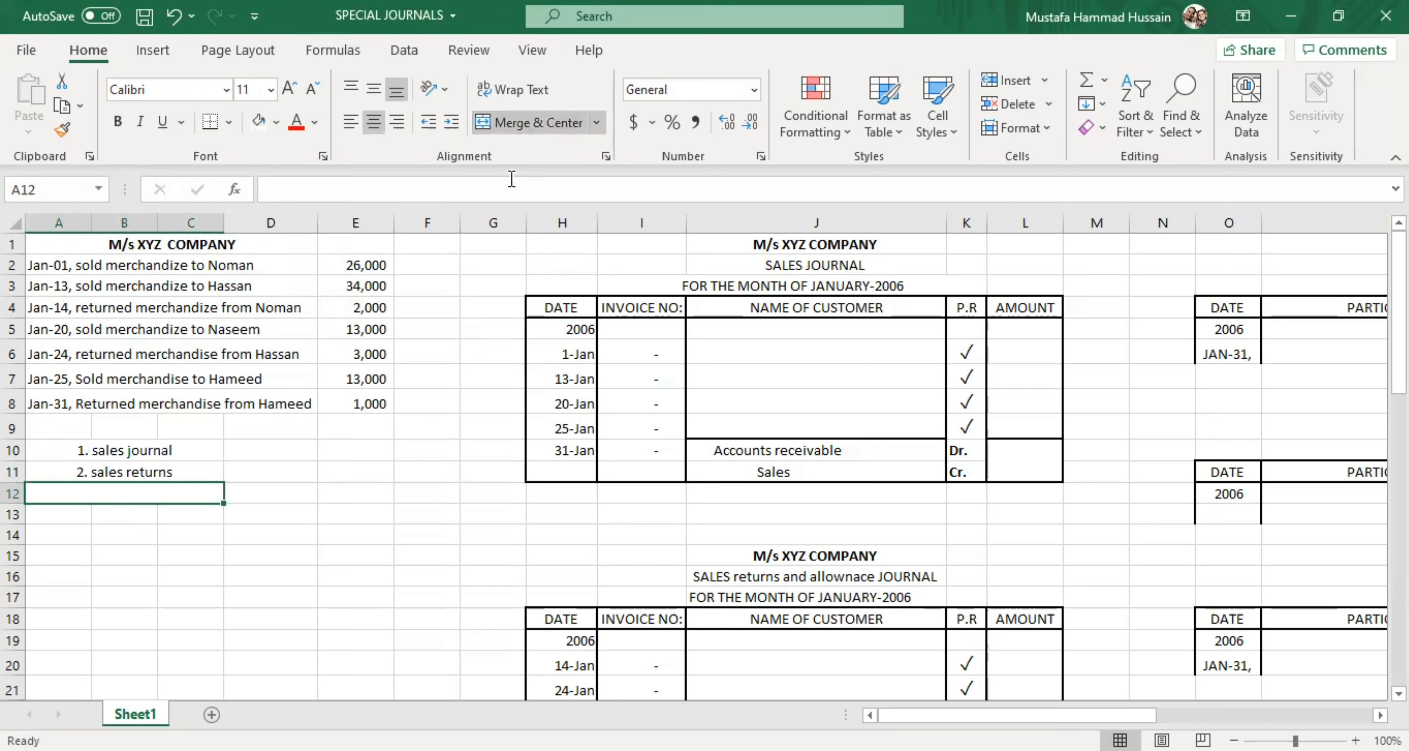
pyautogui.write('3. con')
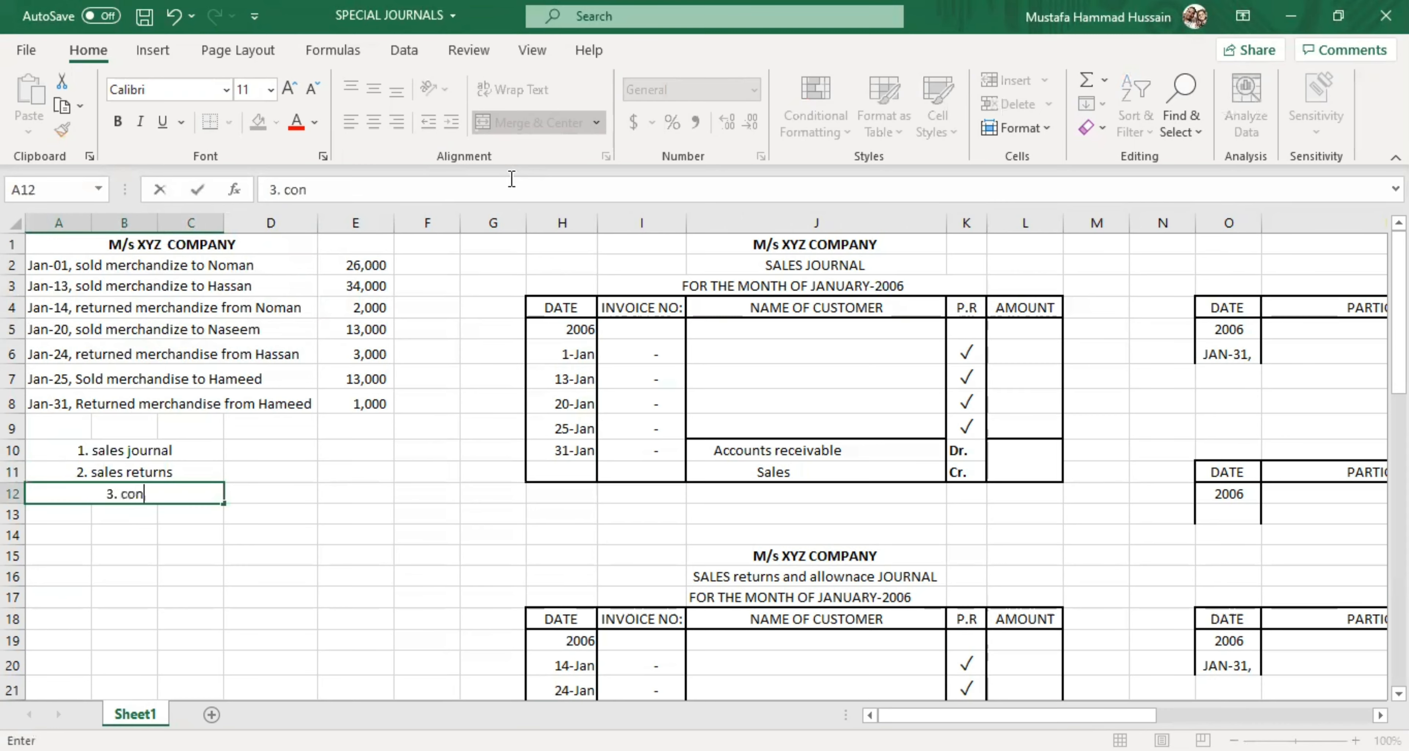
pyautogui.write('trolling ')
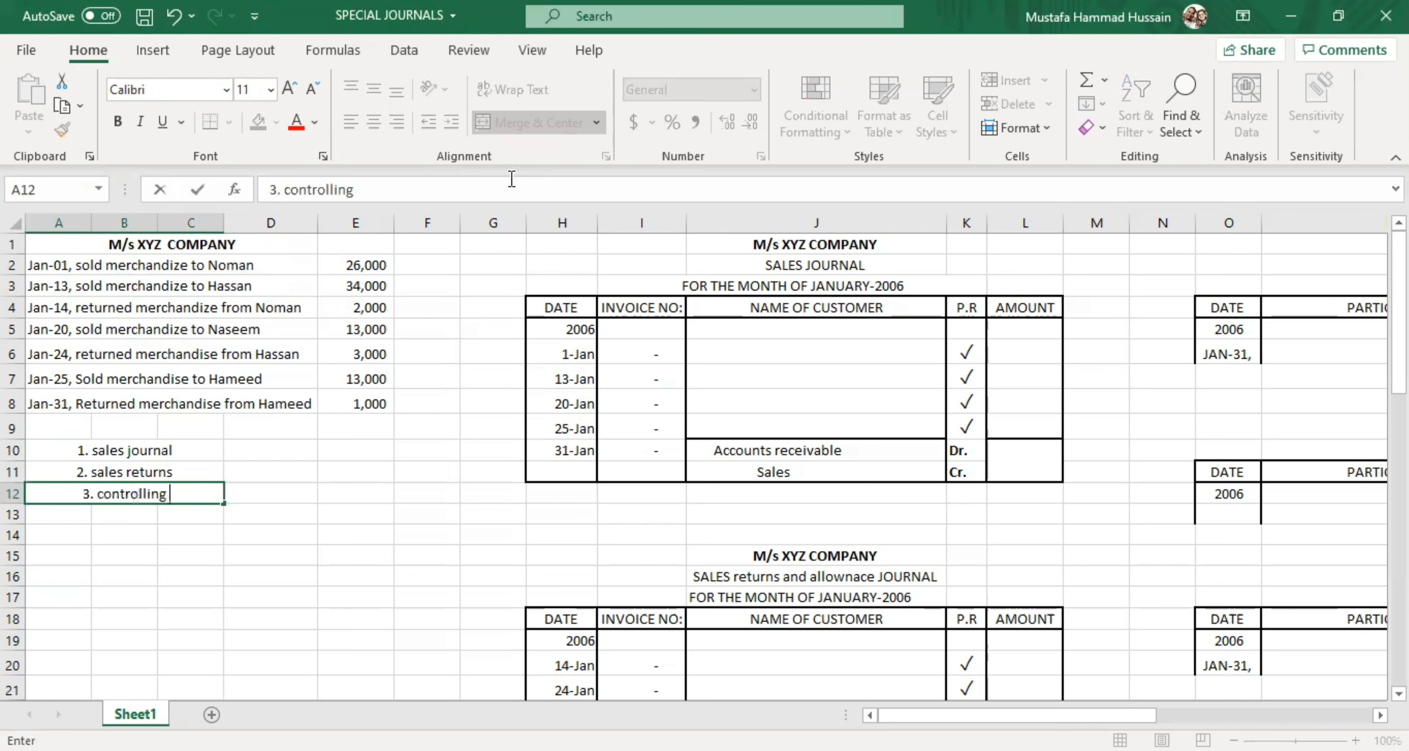
pyautogui.write('accounts')
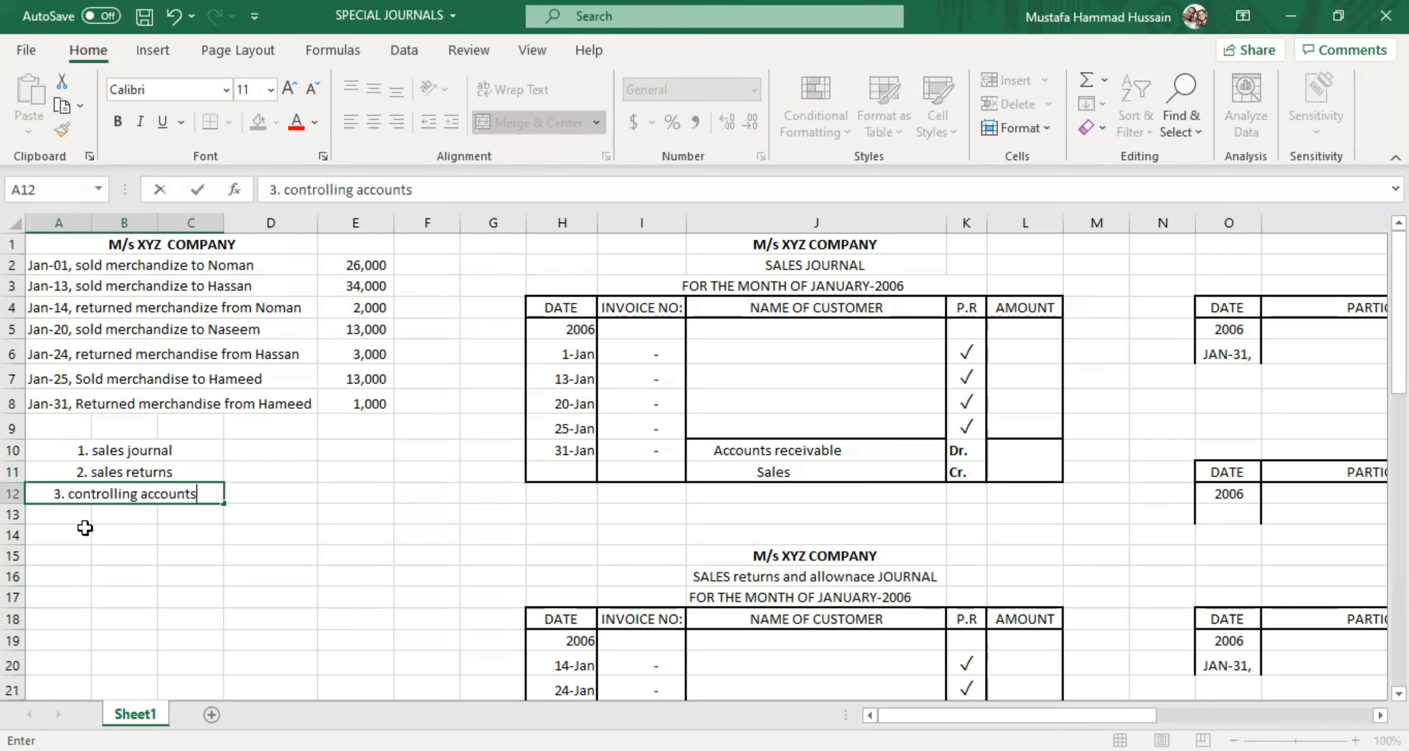
# Step: Merge and center A13:C13 and enter "4. subsidiary ledgers" as the fourth list item
pyautogui.moveTo(82, 517); pyautogui.dragTo(167, 512)
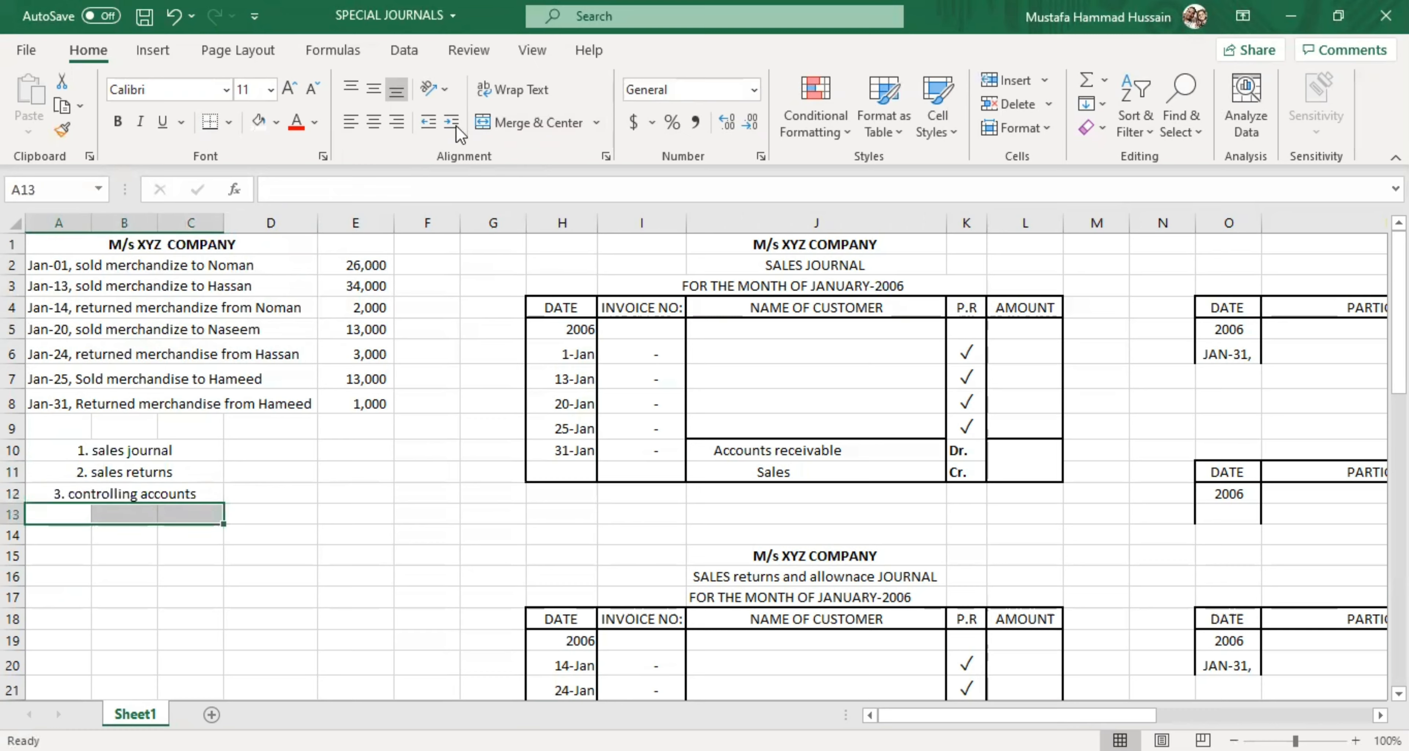
pyautogui.click(499, 126)
pyautogui.write('4. ')
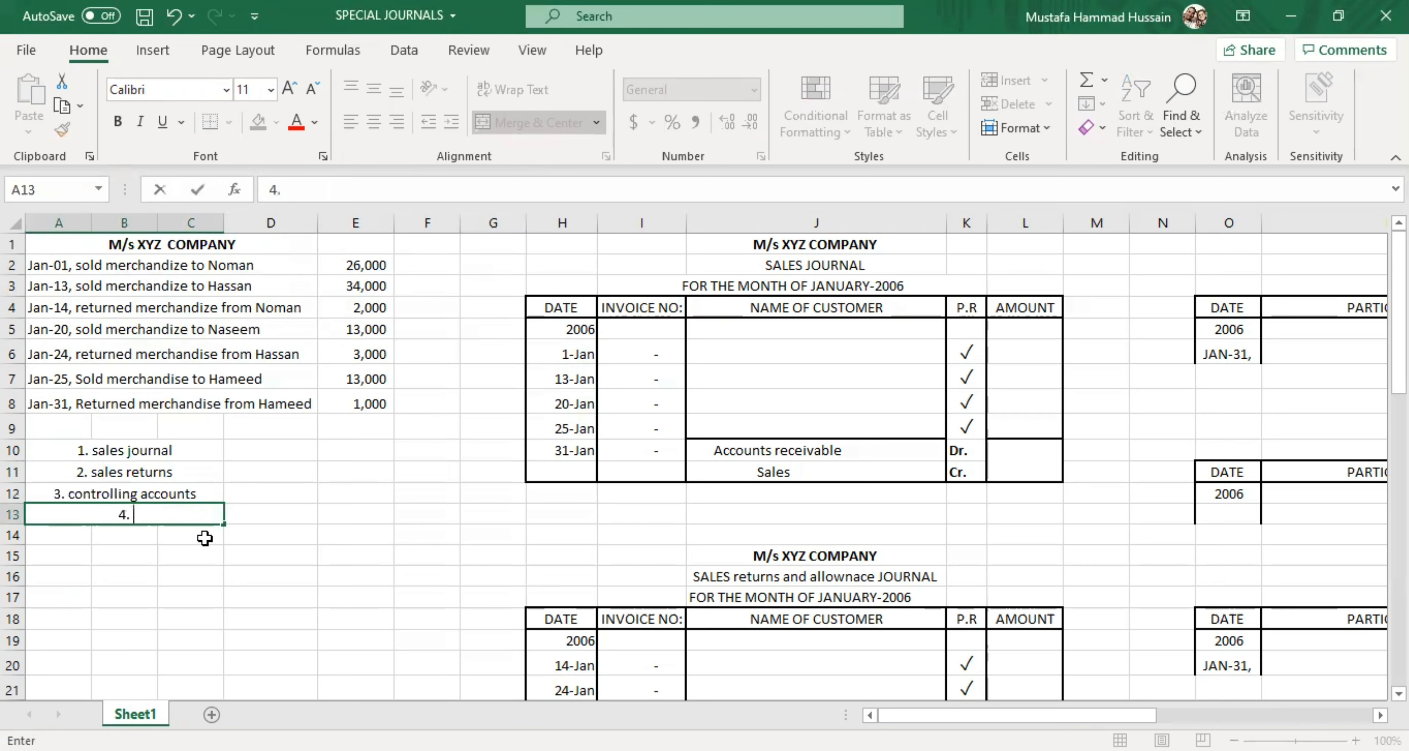
pyautogui.write('subsid')
pyautogui.write('iay')
pyautogui.press('BackSpace')
pyautogui.press('BackSpace')
pyautogui.write('r')
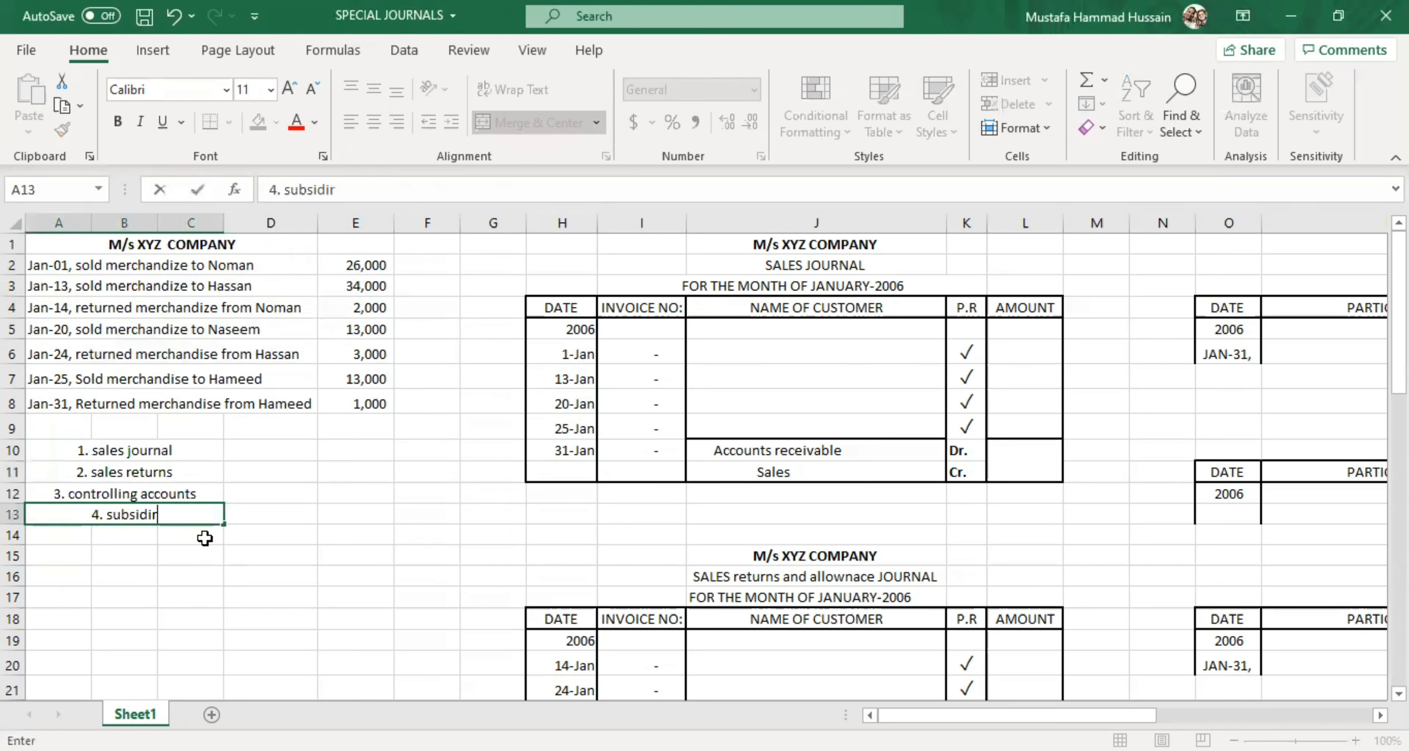
pyautogui.write('y')
pyautogui.press('BackSpace')
pyautogui.press('BackSpace')
pyautogui.write('a')
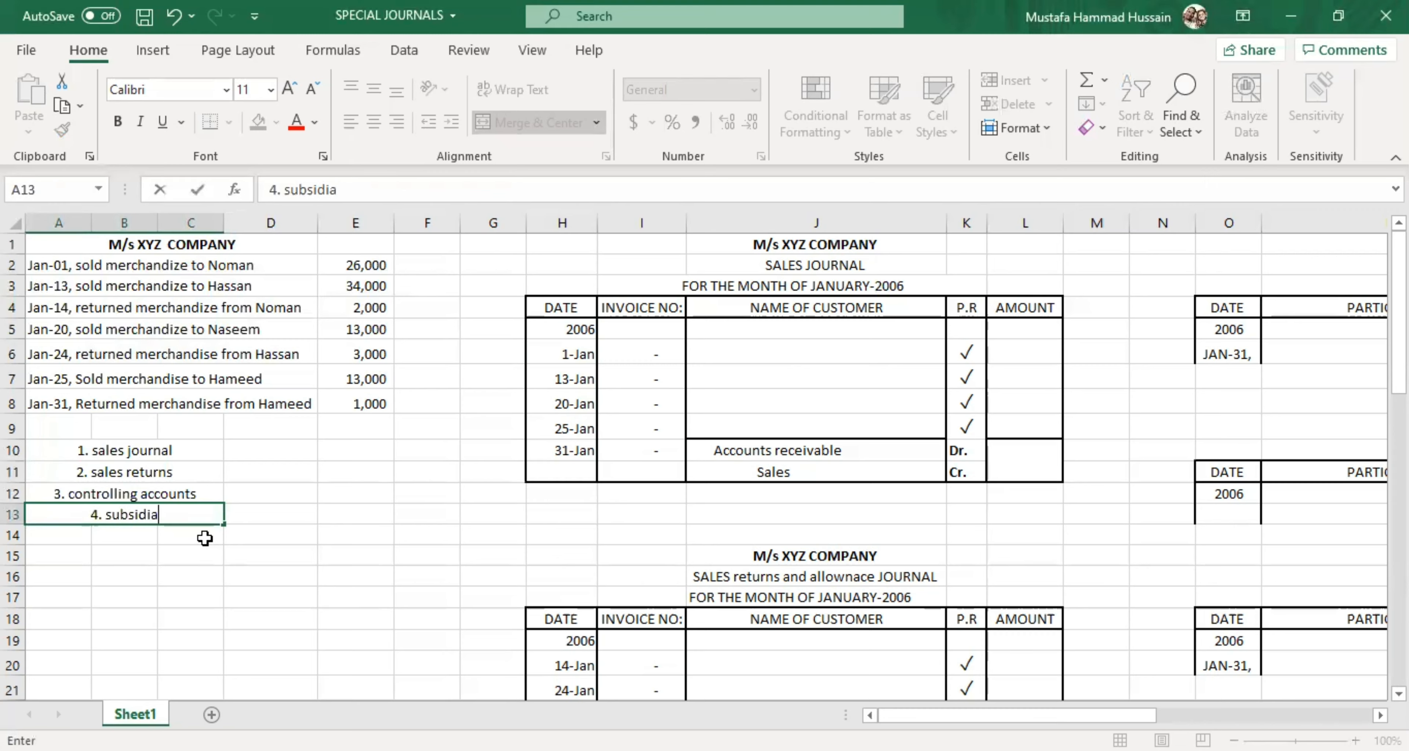
pyautogui.write('ry ledgers')
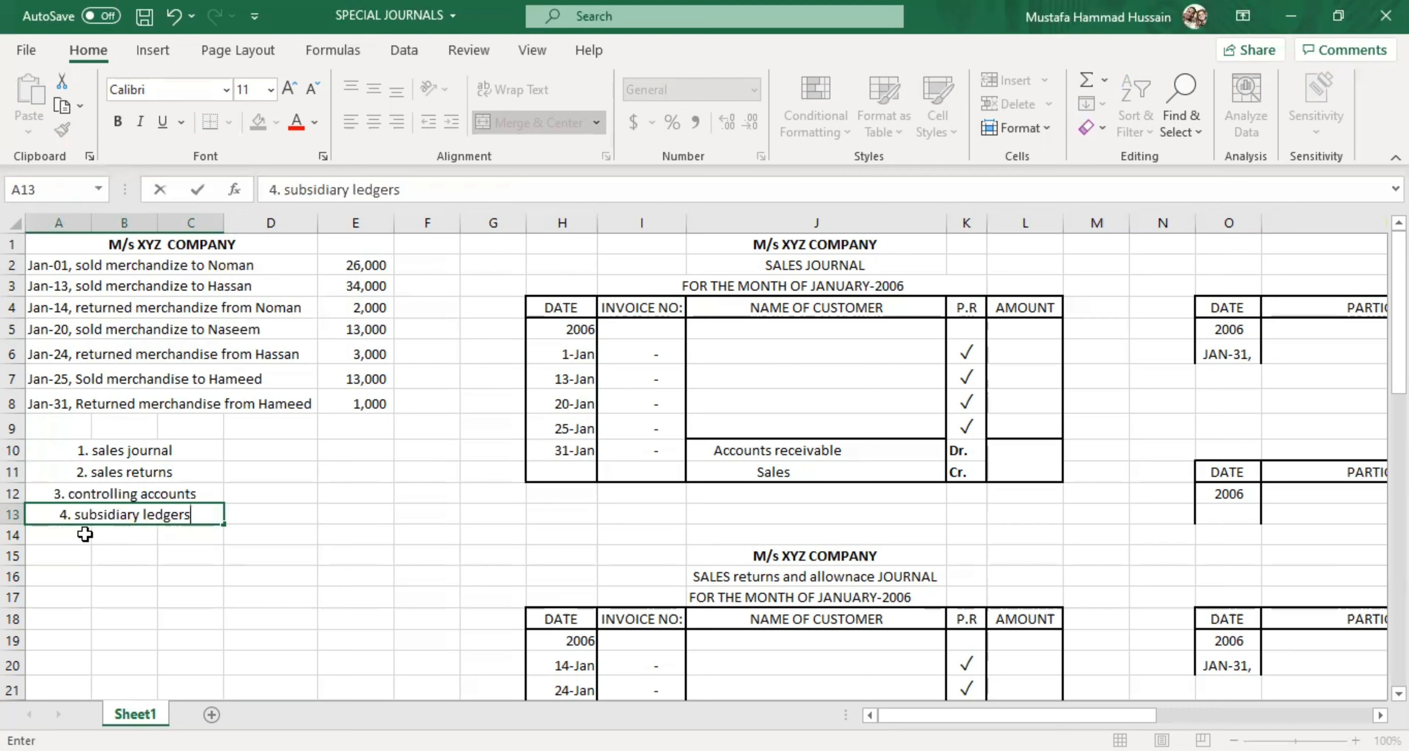
# Step: Merge and center A14:C14 and enter "5. schedule of accounts receivable" as the fifth list item
pyautogui.moveTo(88, 534); pyautogui.dragTo(176, 533)
pyautogui.click(529, 122)
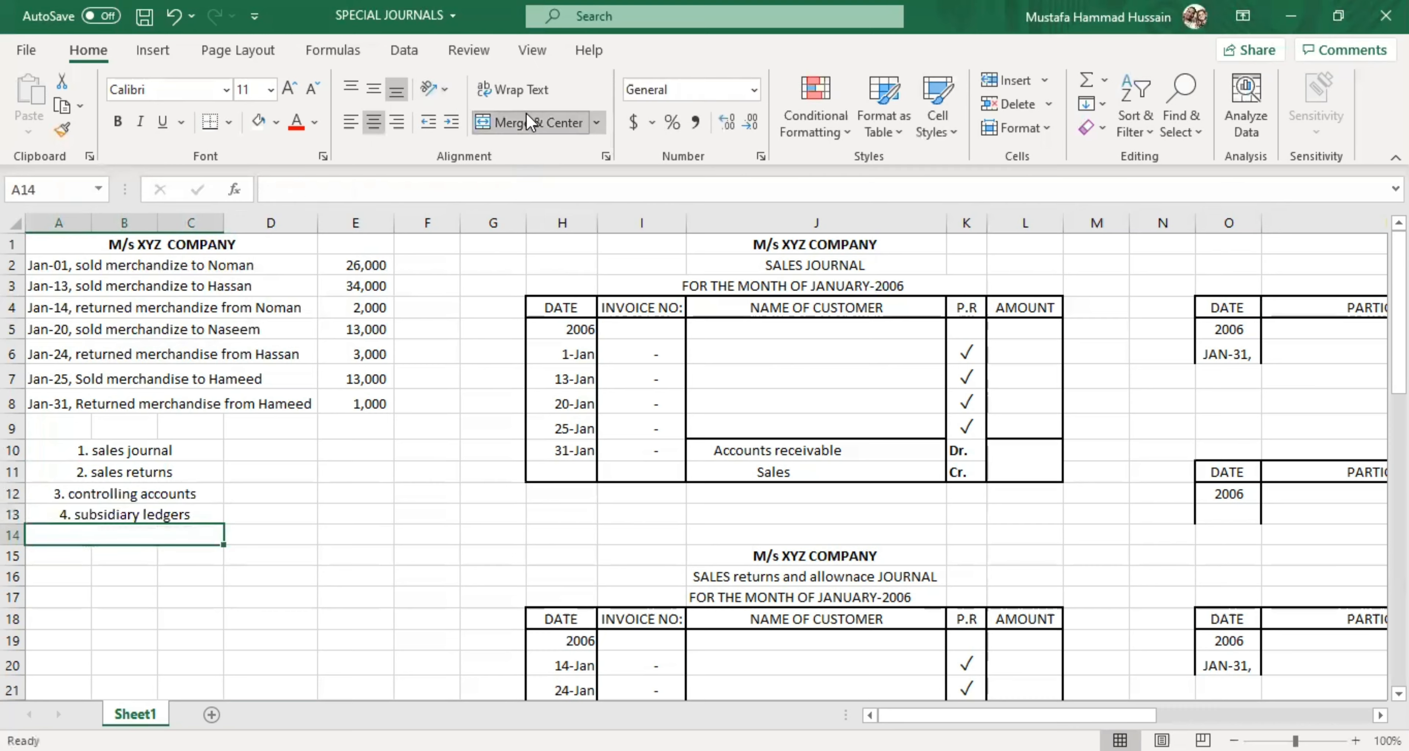
pyautogui.write('5. ')
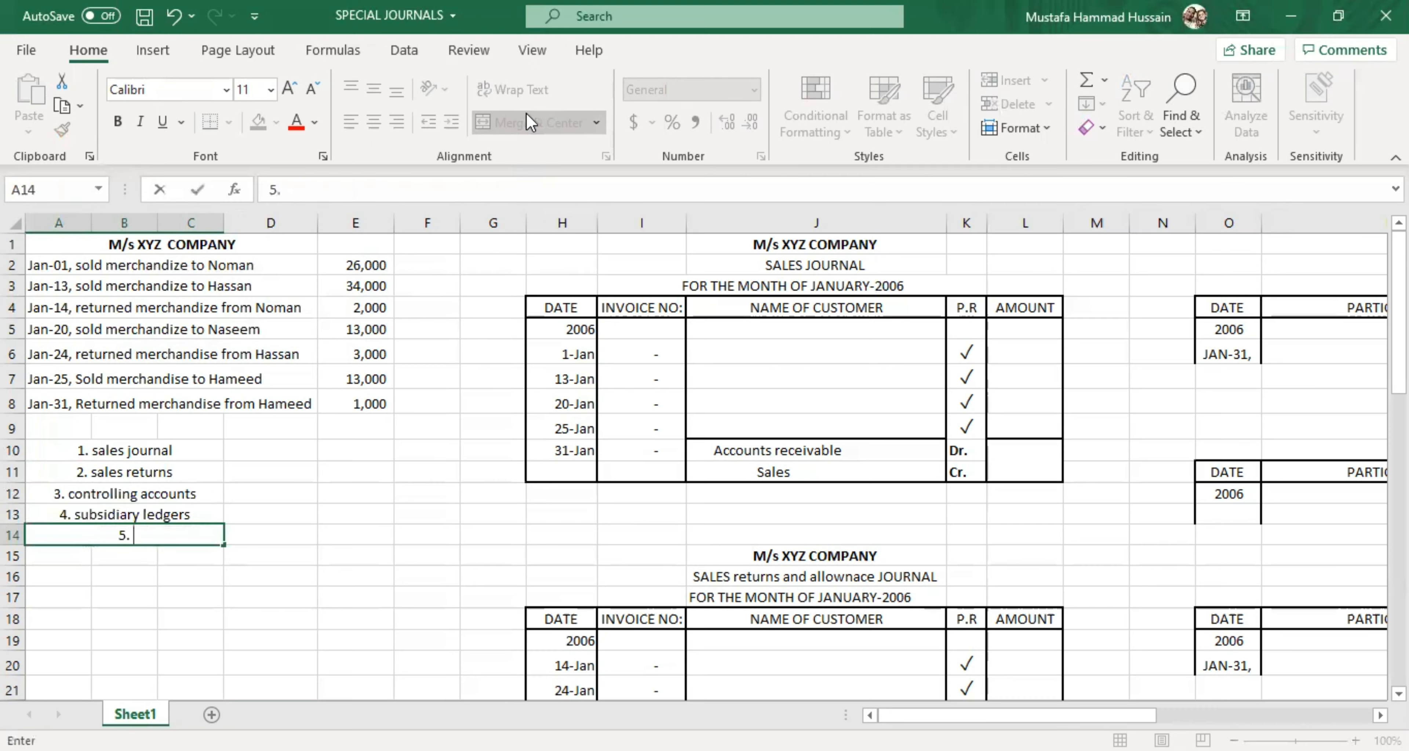
pyautogui.write('schedule of acc')
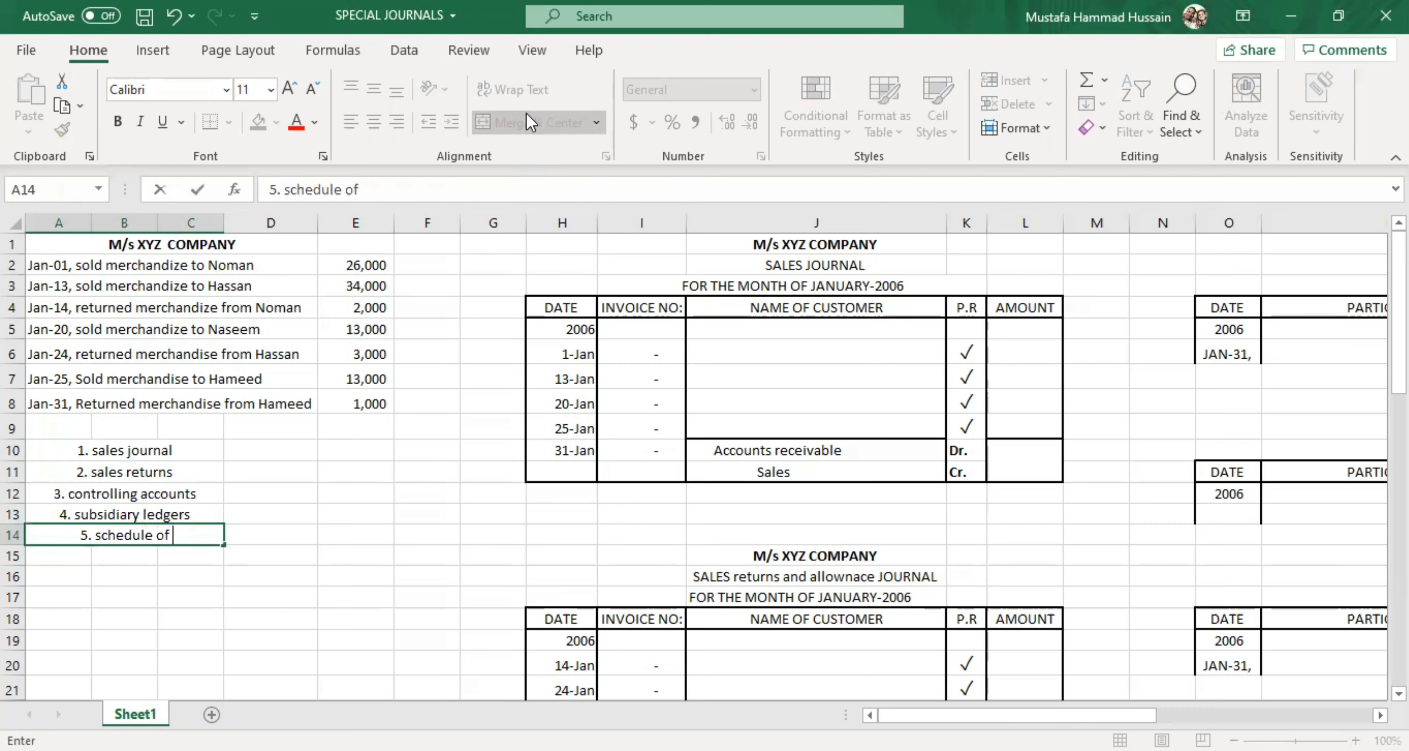
pyautogui.write('ount')
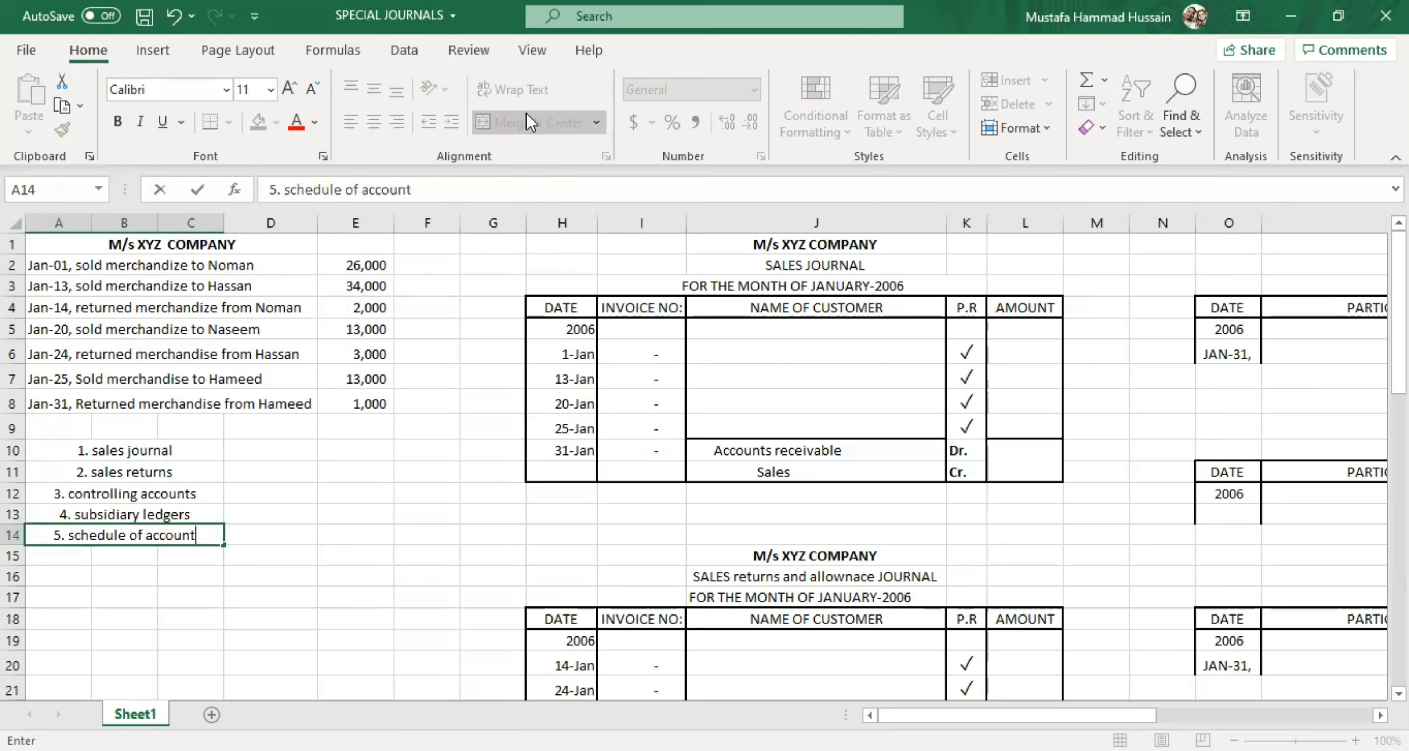
pyautogui.write('s re')
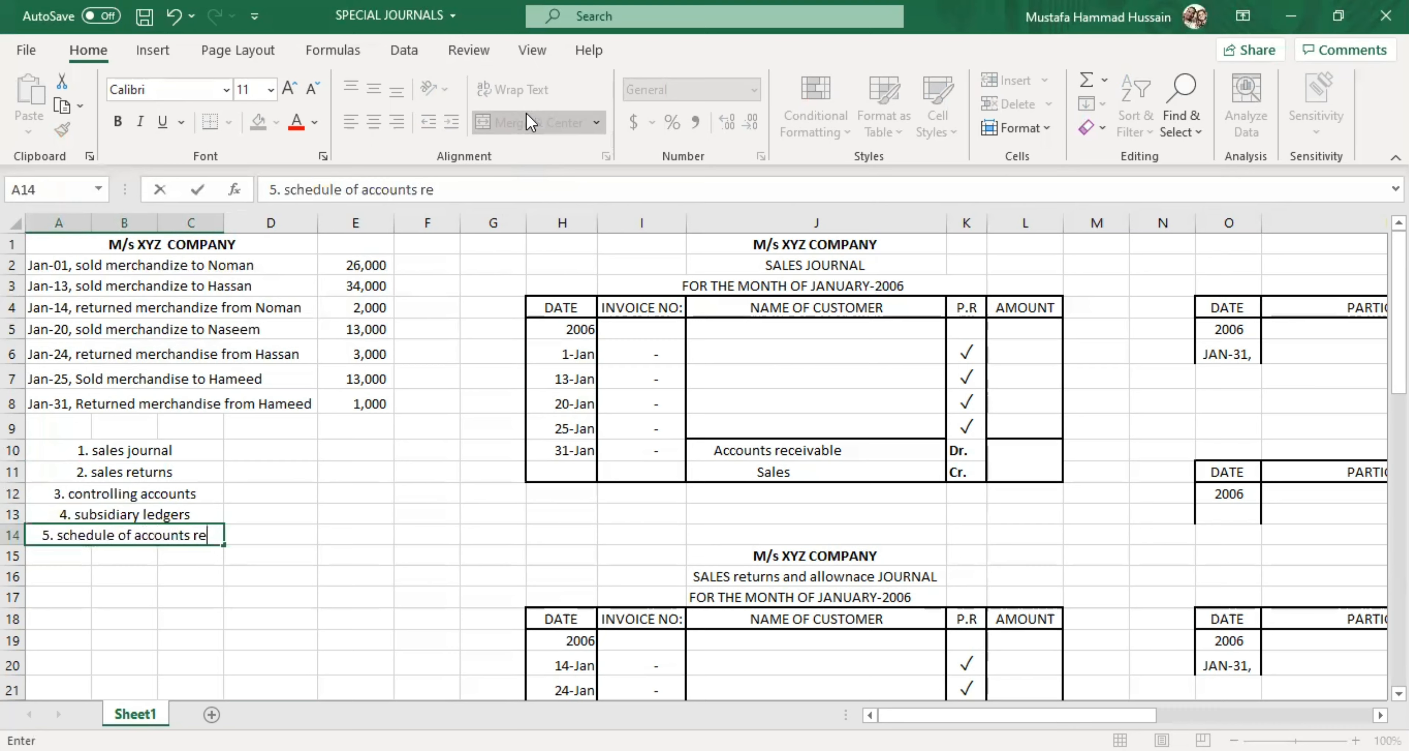
pyautogui.write('ceivable')
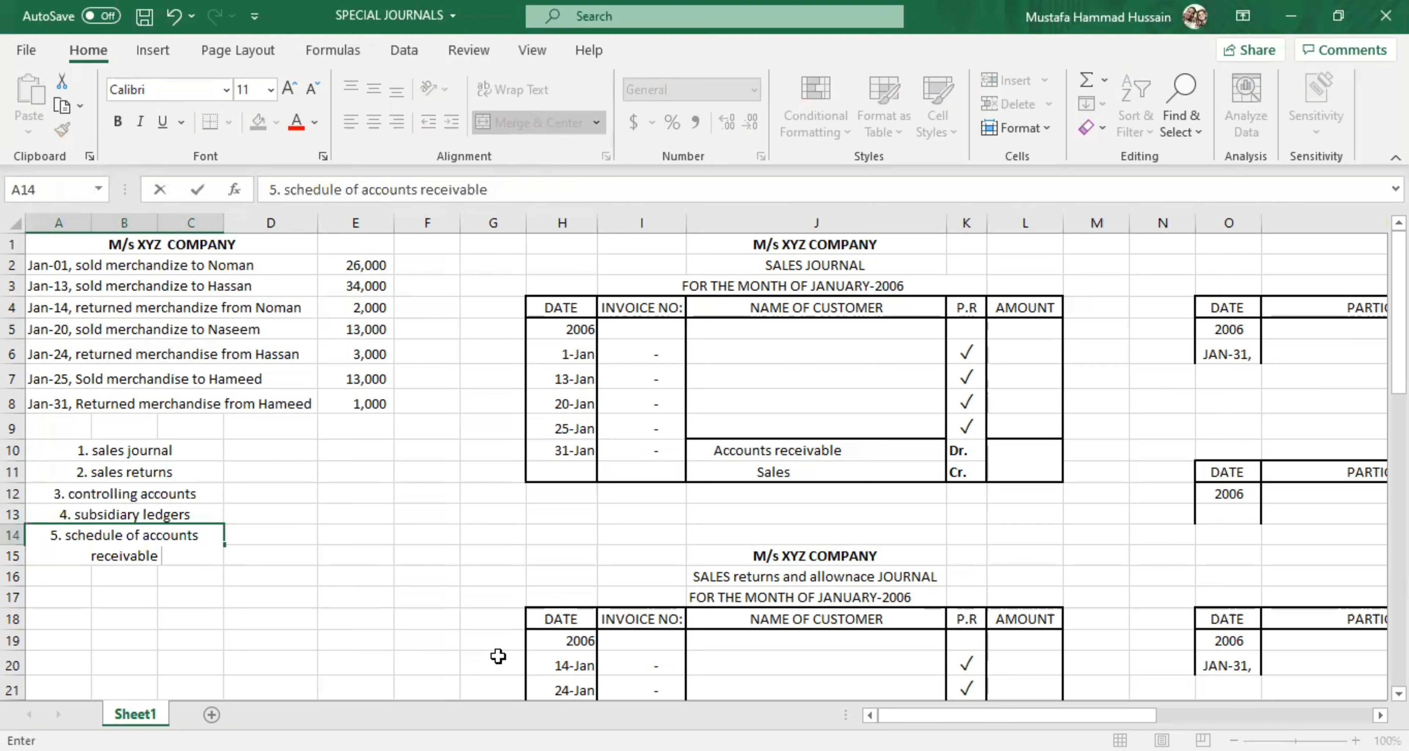
pyautogui.click(250, 455)
# Step: Widen column C so the schedule of accounts receivable item fits, and select the numbered list in A10:C15
pyautogui.click(197, 519)
pyautogui.click(212, 535)
pyautogui.click(221, 425)
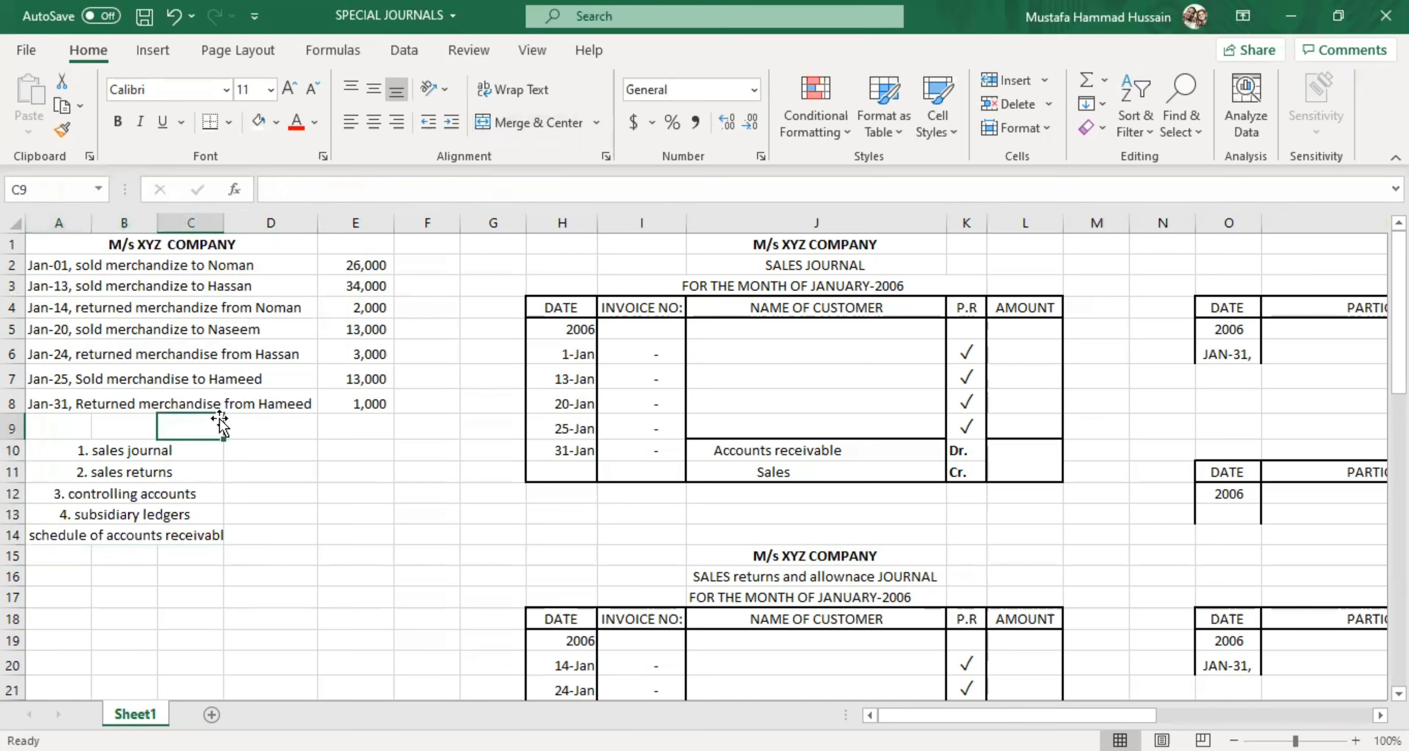
pyautogui.moveTo(227, 215); pyautogui.dragTo(280, 220)
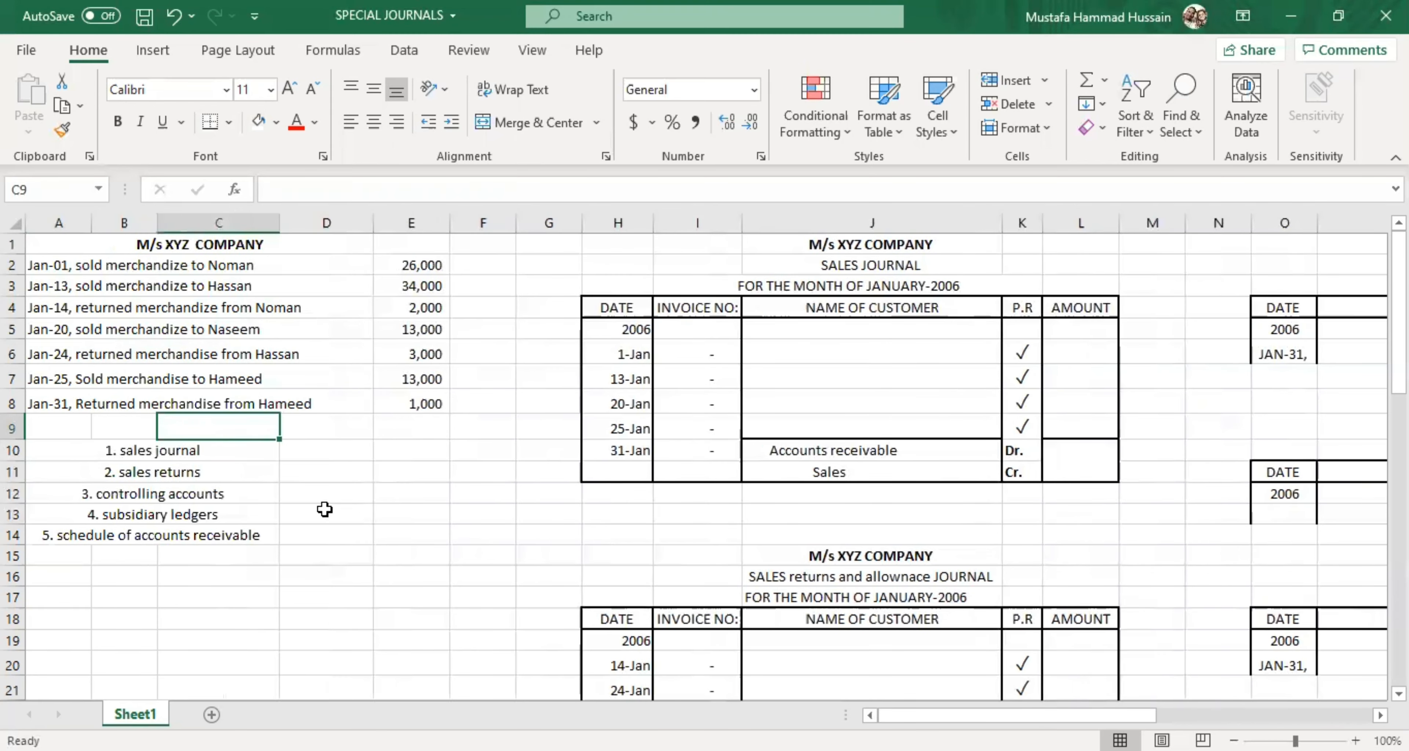
pyautogui.moveTo(191, 458); pyautogui.dragTo(208, 546)
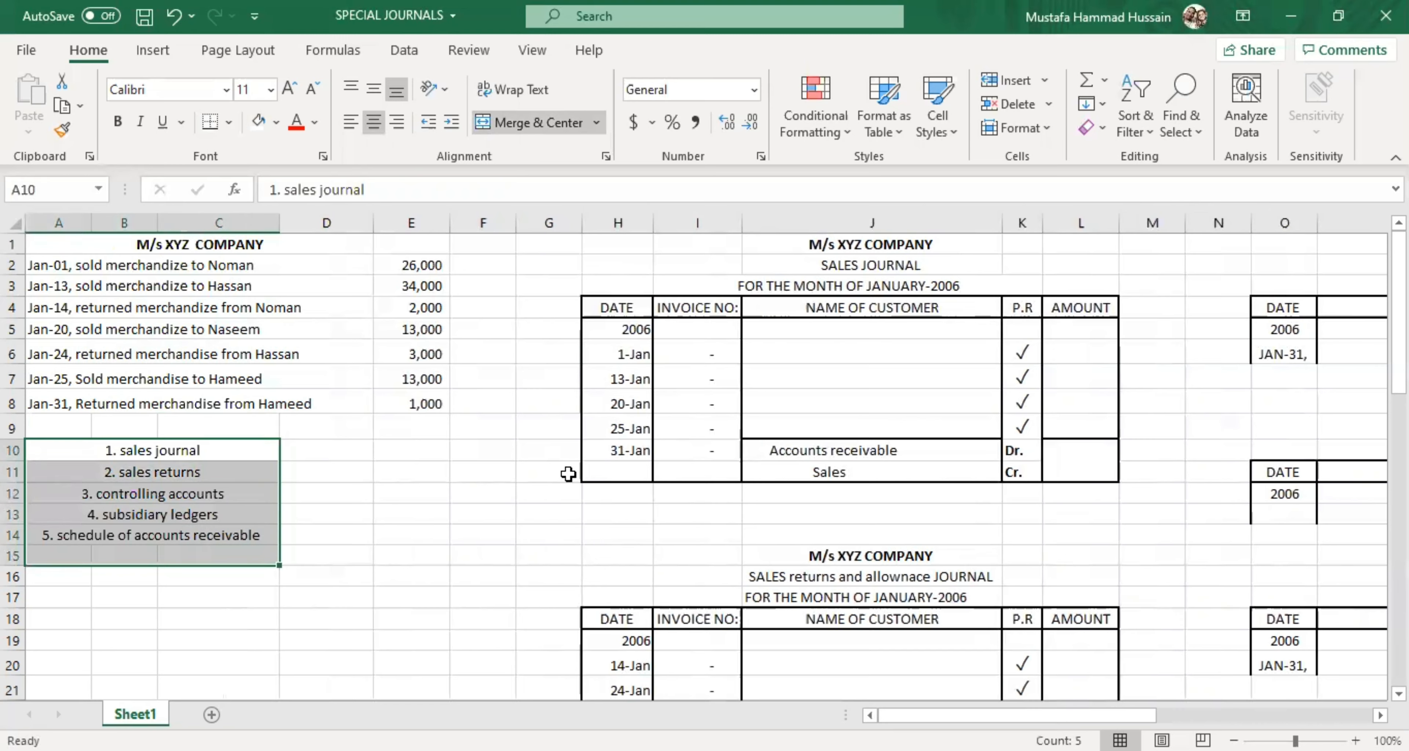
# Step: Examine the January transaction descriptions in A2:A8, from the first sale to the last return
pyautogui.click(824, 356)
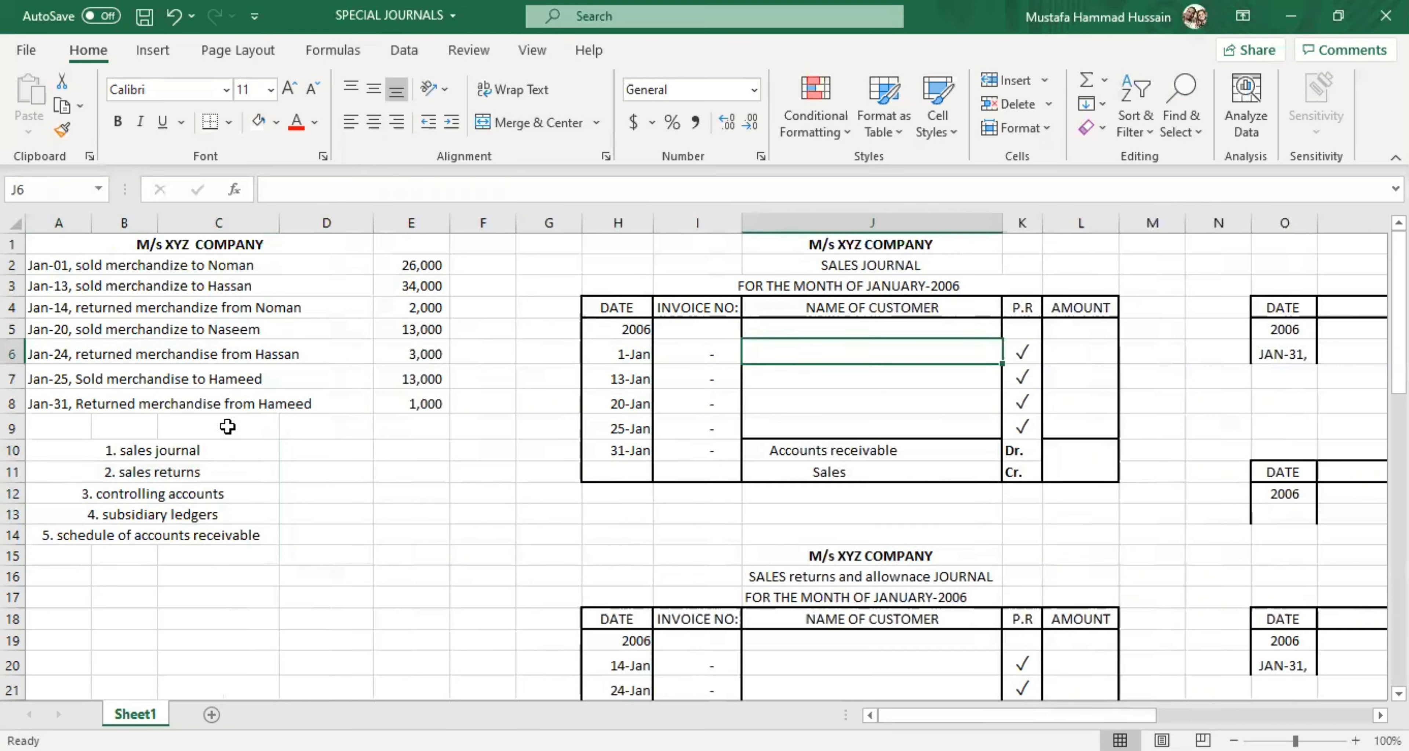
pyautogui.click(176, 265)
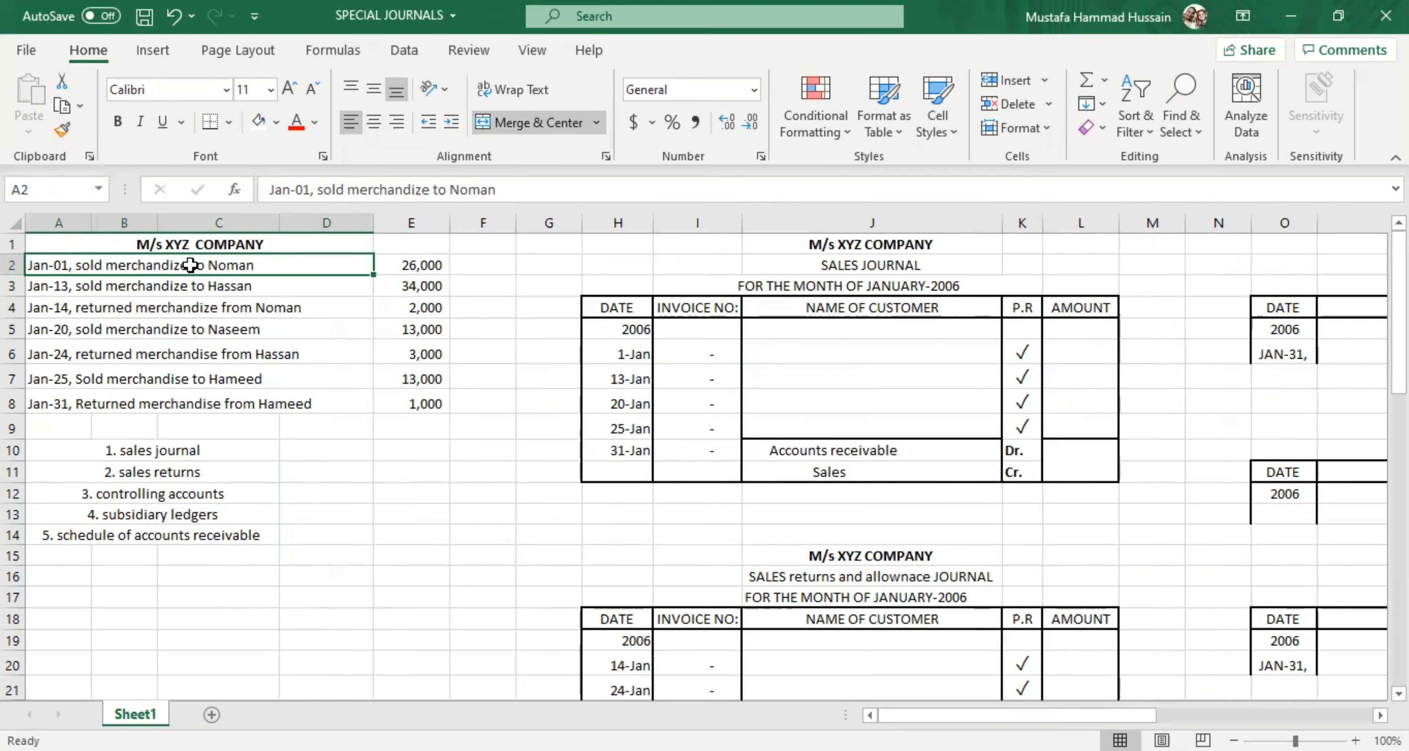
pyautogui.click(190, 289)
pyautogui.click(183, 309)
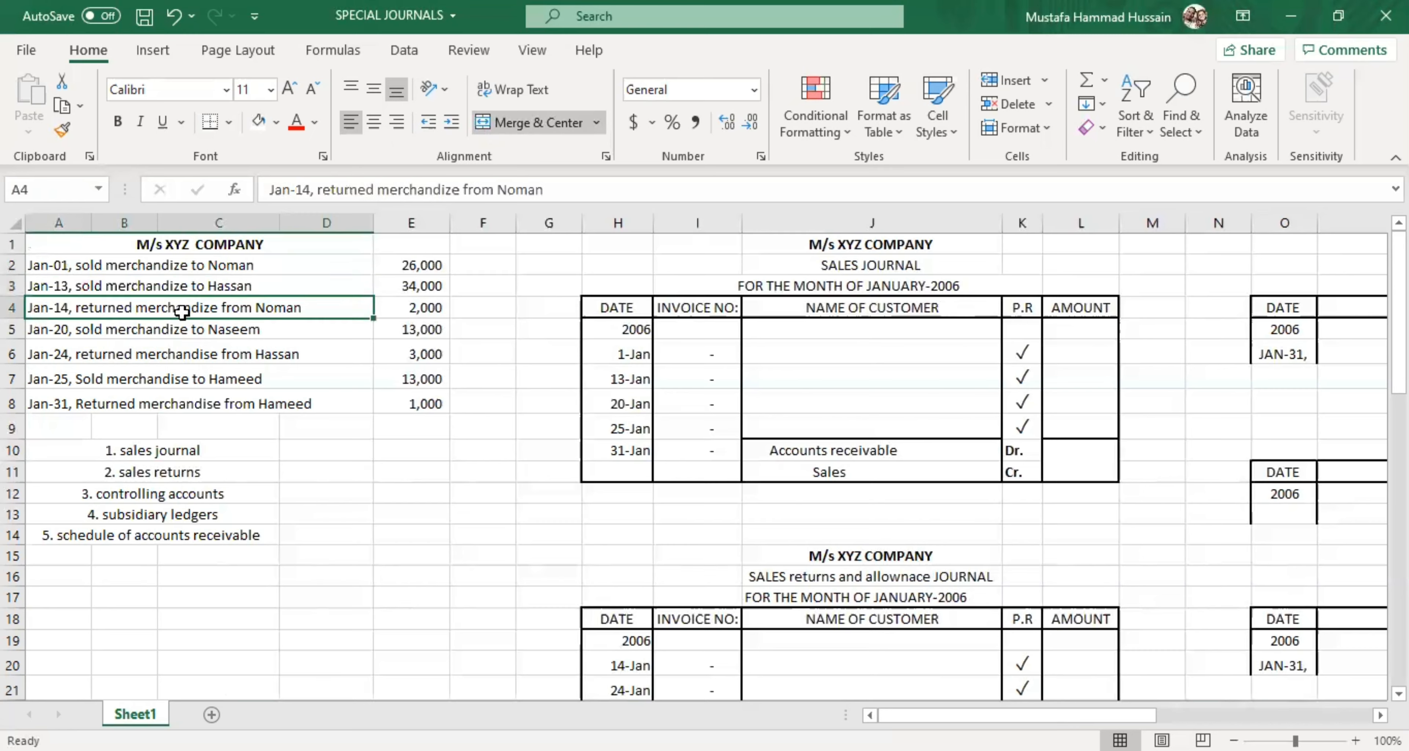
pyautogui.click(167, 333)
pyautogui.click(170, 355)
pyautogui.click(172, 399)
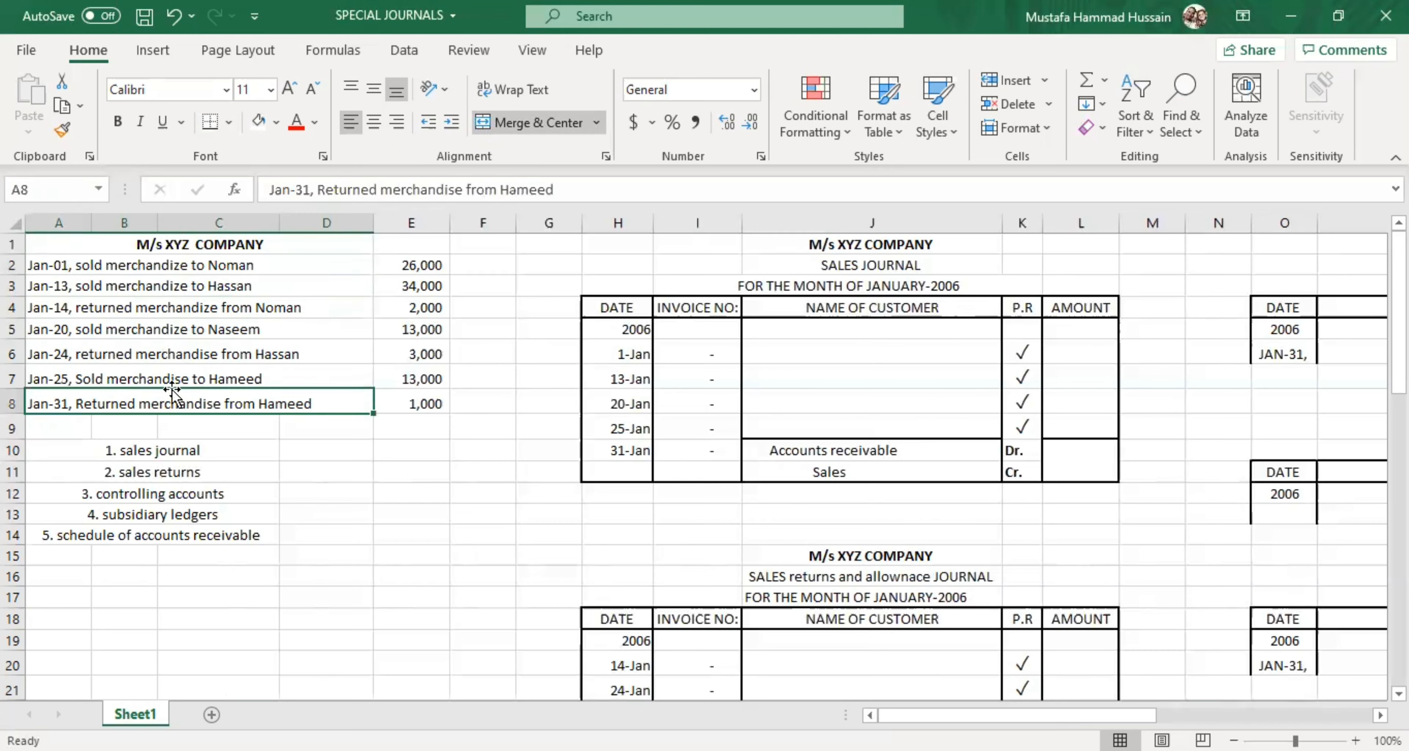
pyautogui.click(213, 265)
pyautogui.moveTo(213, 265); pyautogui.dragTo(212, 396)
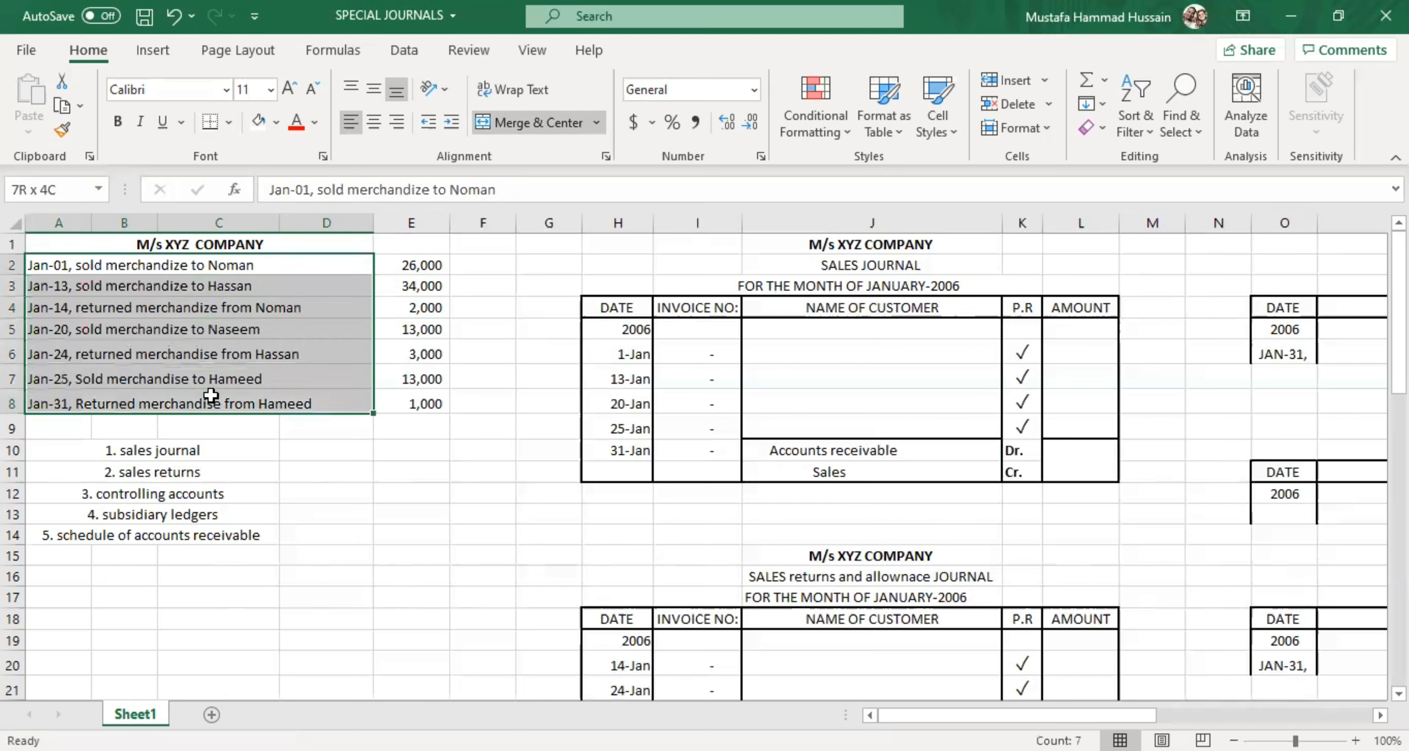
pyautogui.click(240, 425)
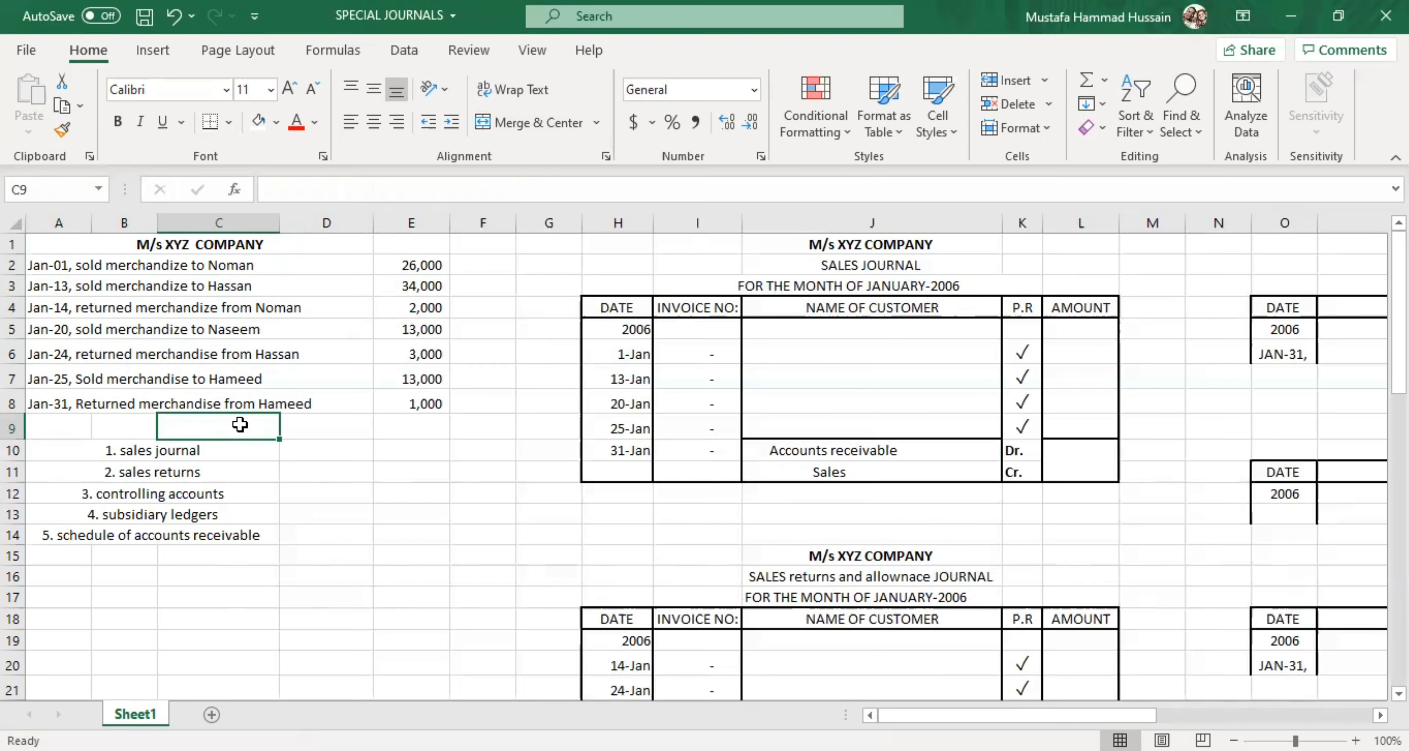
# Step: Examine the wording of the Jan-01 sale in A2 and its amount in E2 for the terms of sale
pyautogui.doubleClick(251, 265)
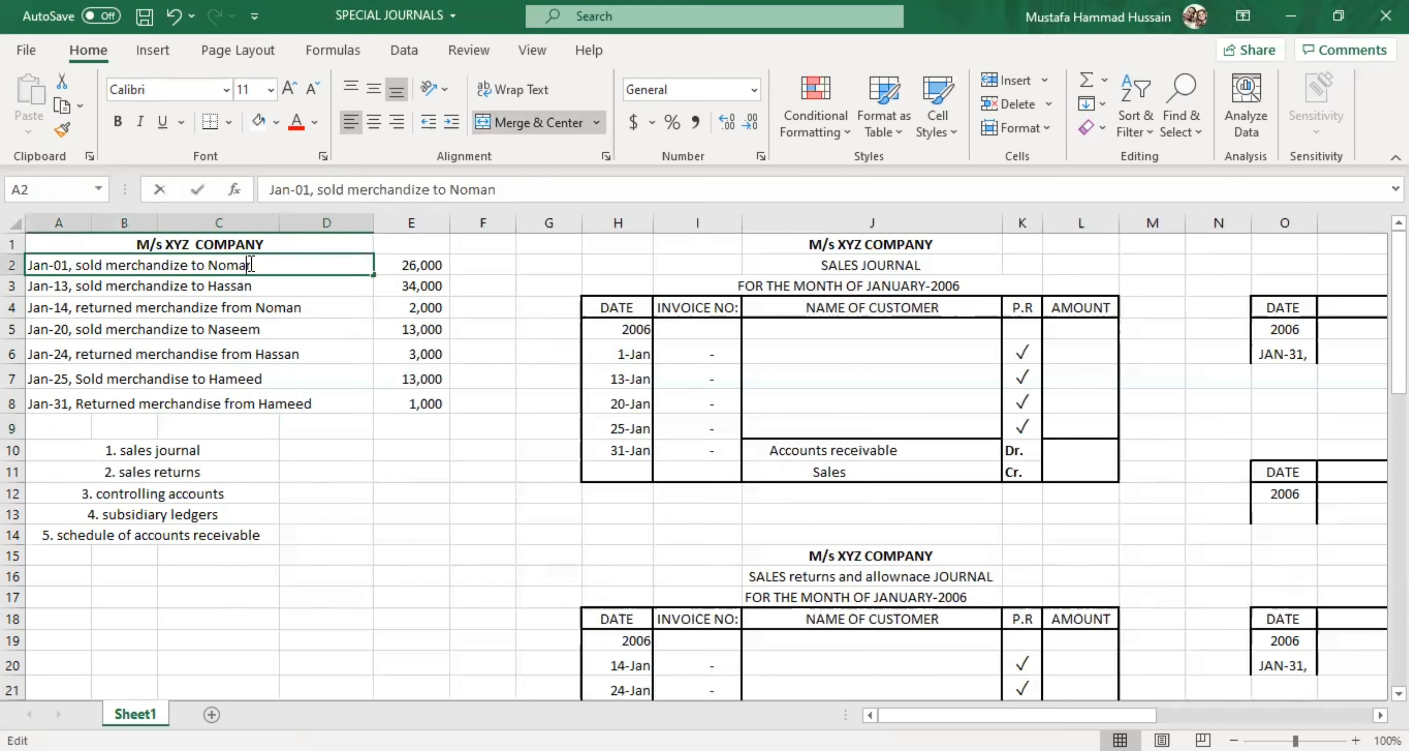
pyautogui.click(276, 323)
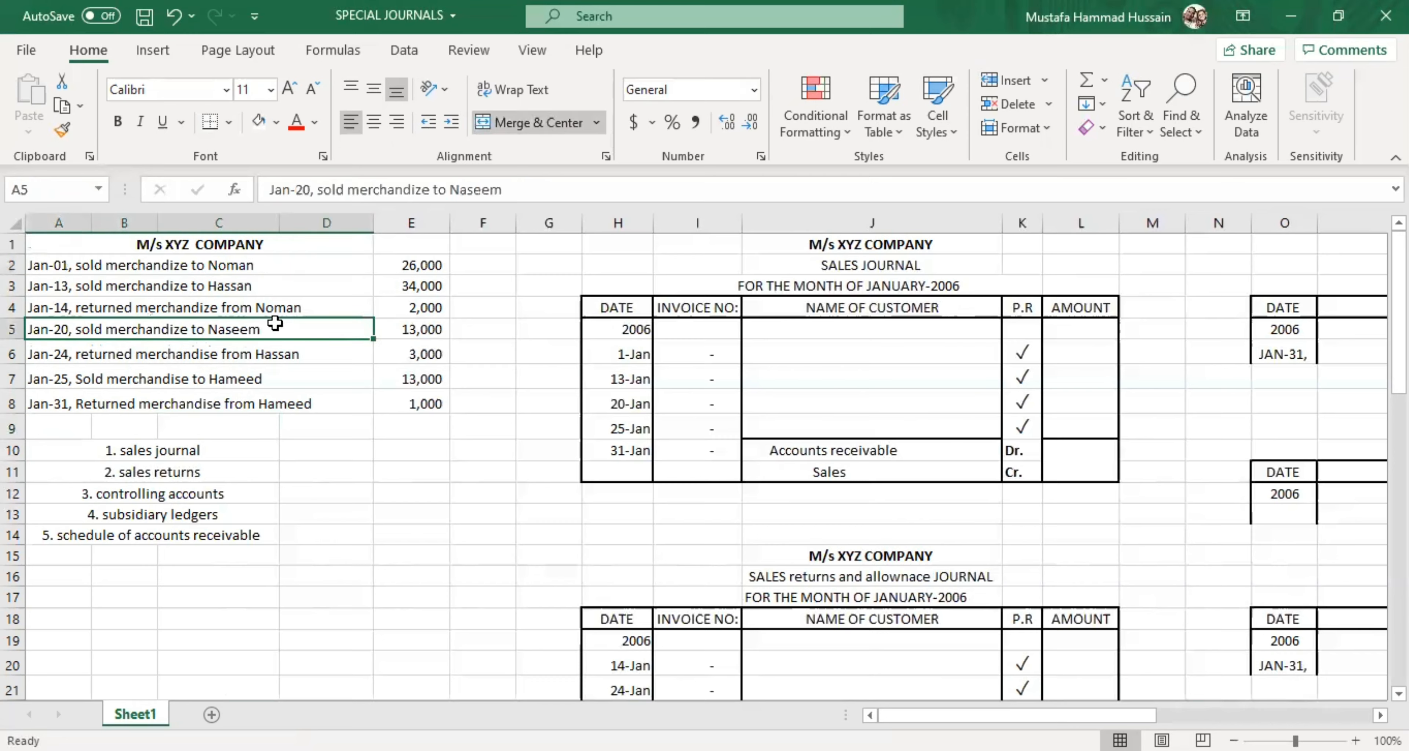
pyautogui.click(241, 265)
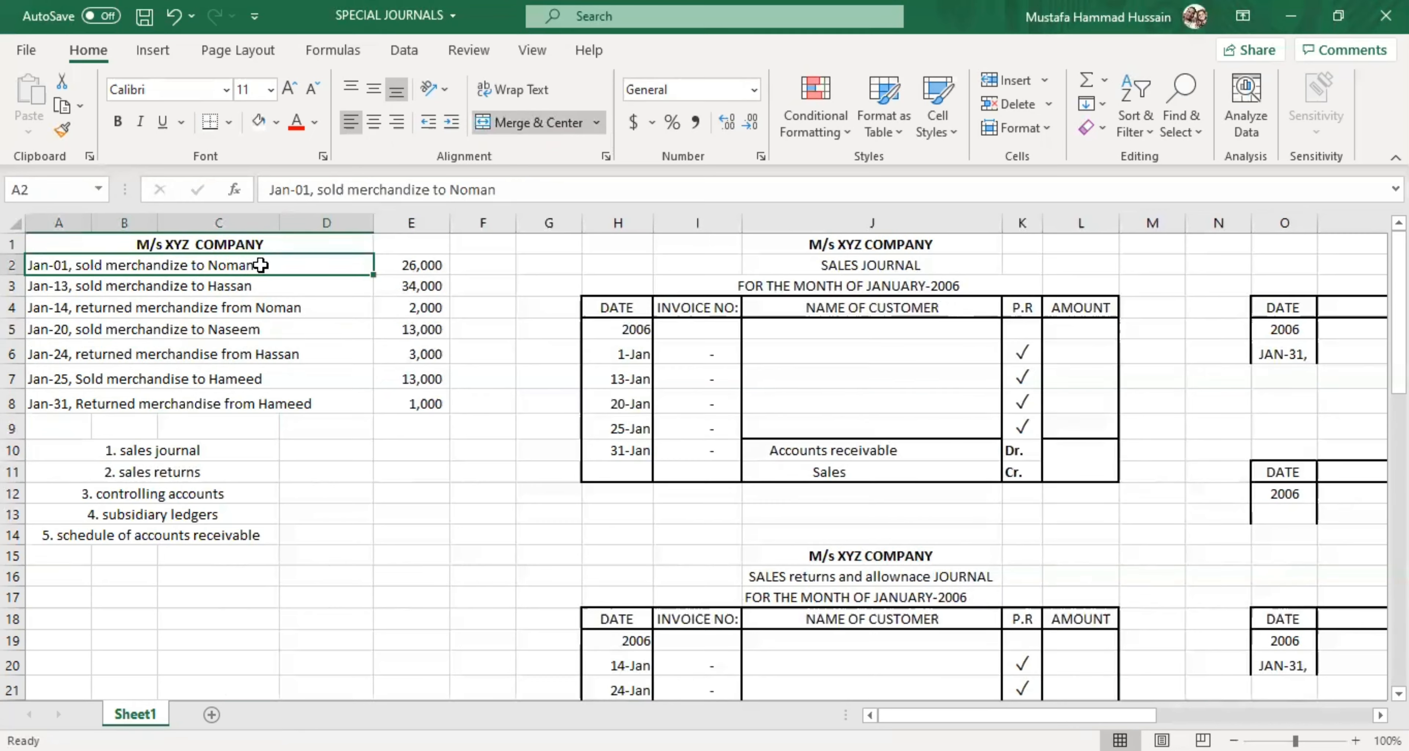
pyautogui.doubleClick(260, 265)
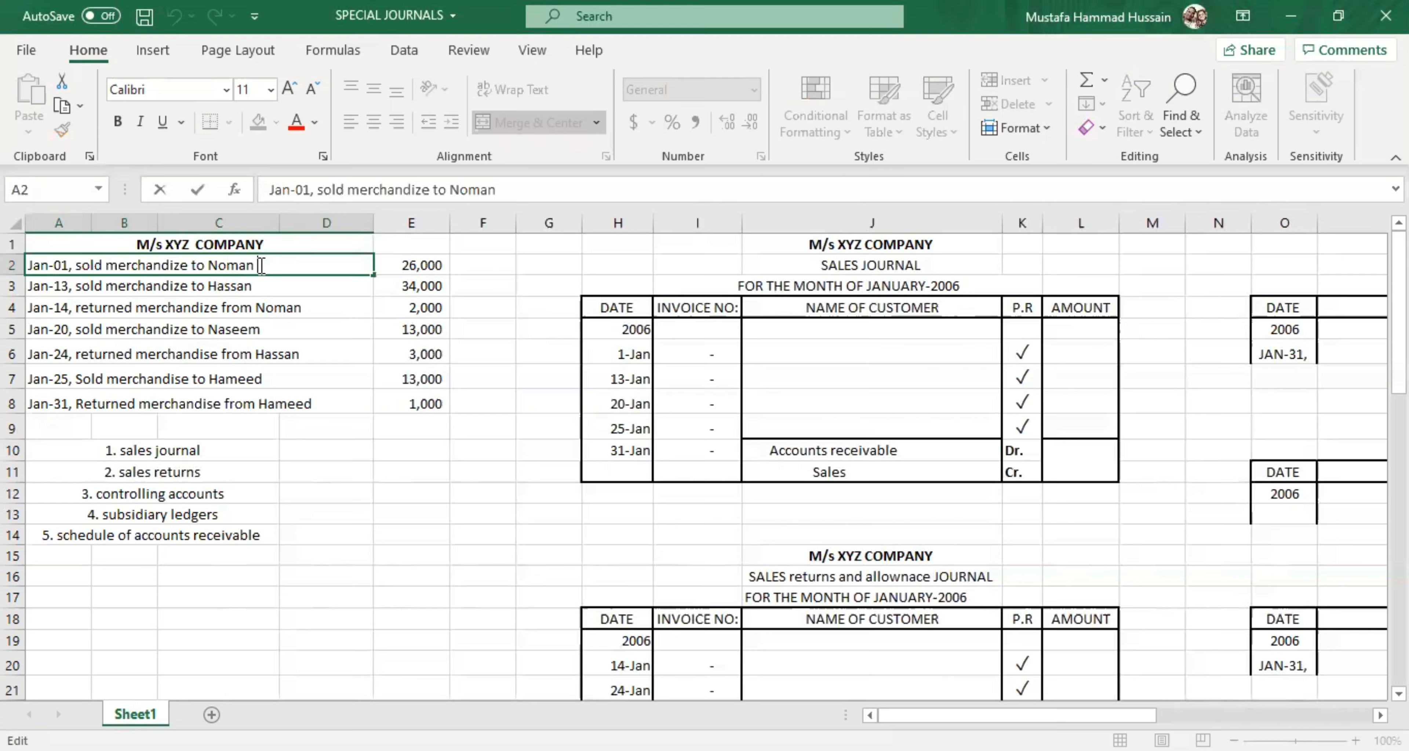
pyautogui.click(441, 272)
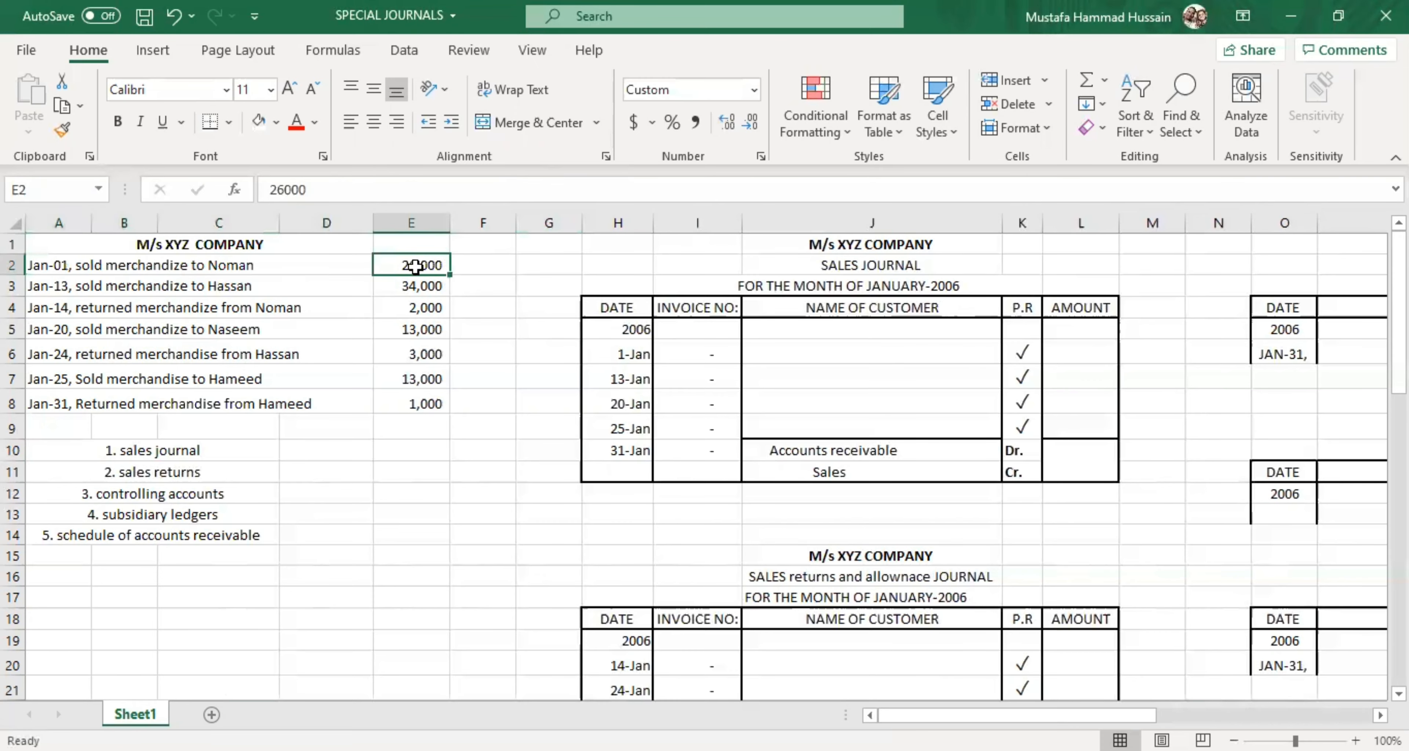
pyautogui.click(255, 270)
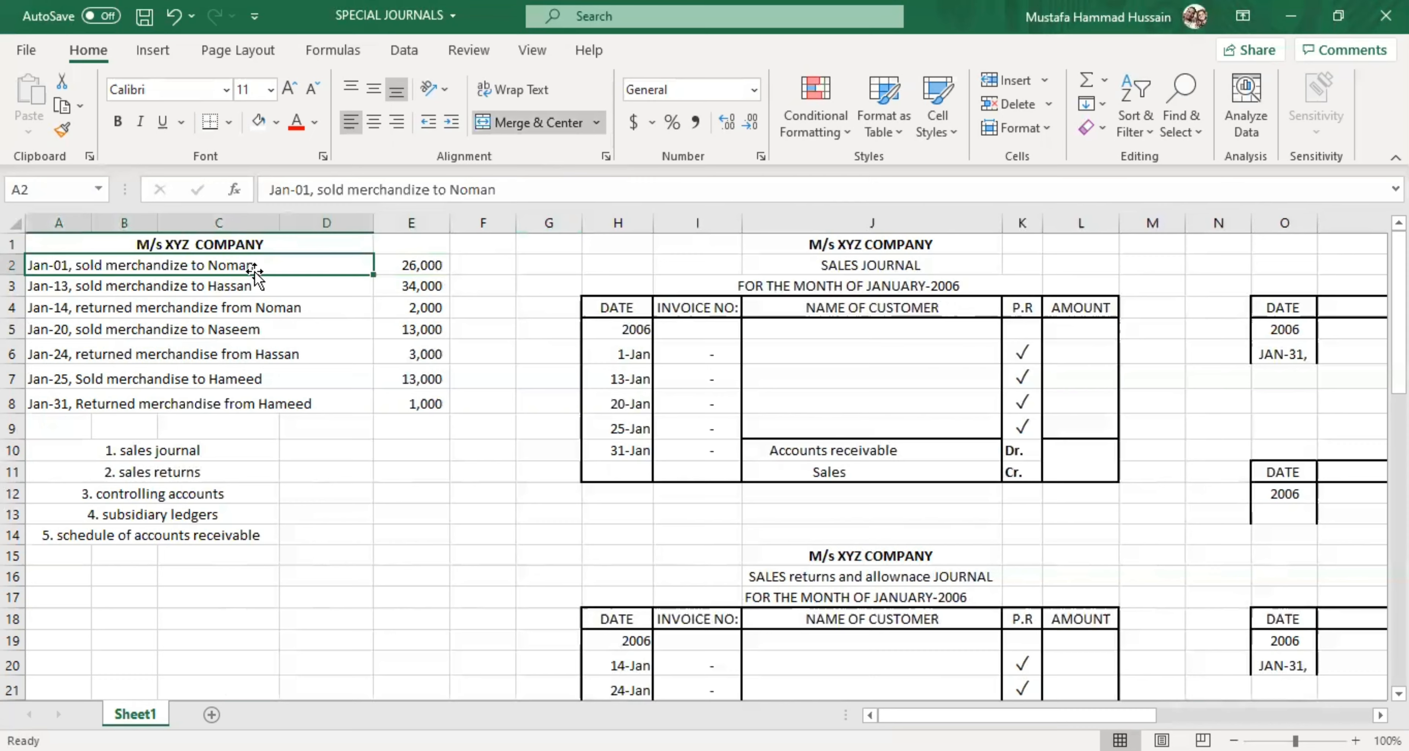
pyautogui.doubleClick(265, 267)
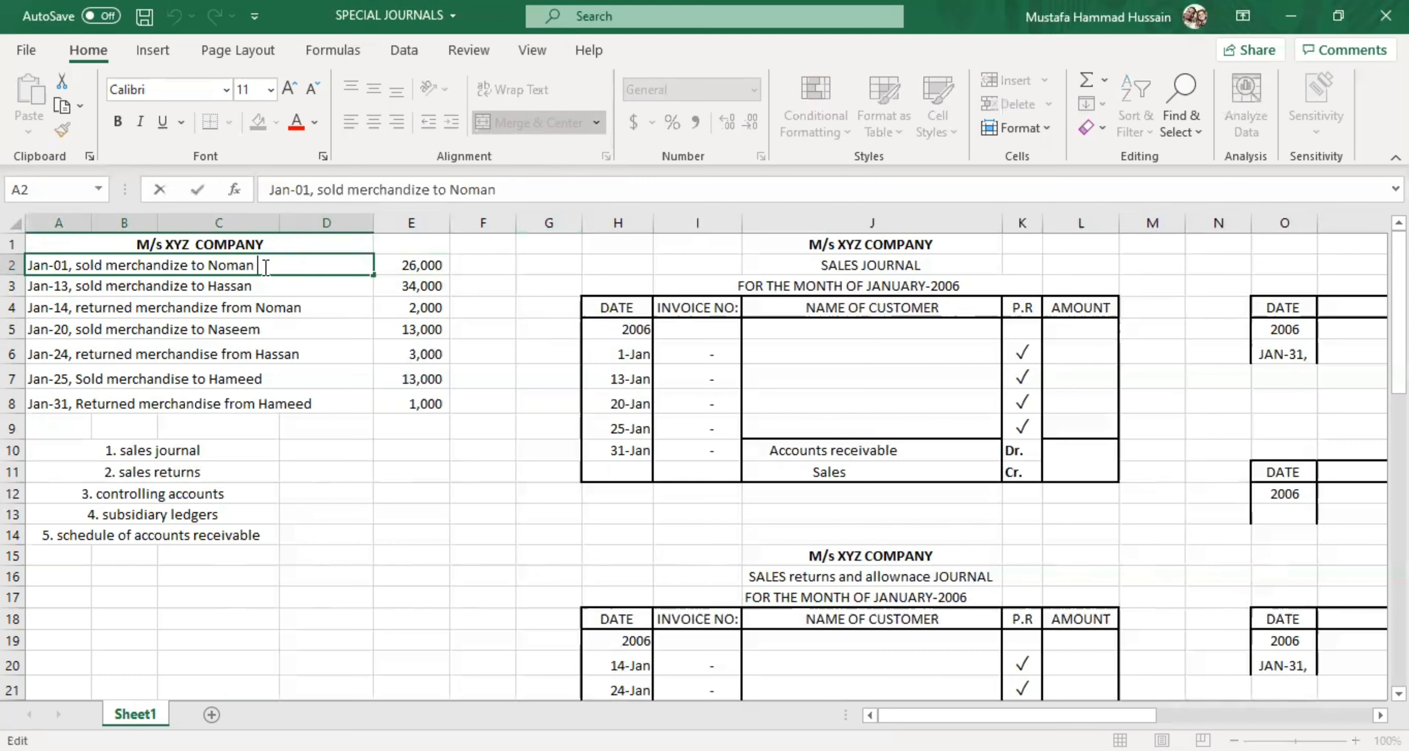
pyautogui.click(295, 308)
pyautogui.click(275, 262)
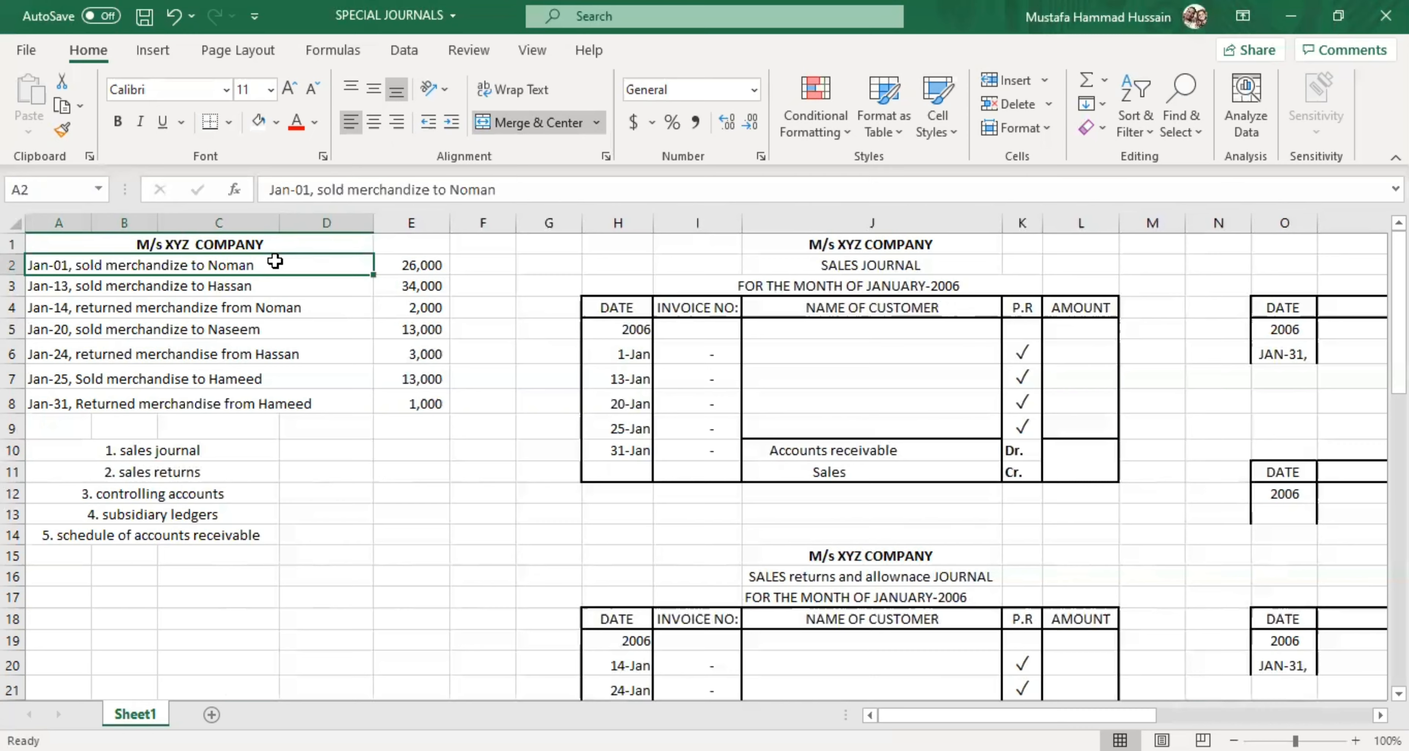
pyautogui.click(411, 269)
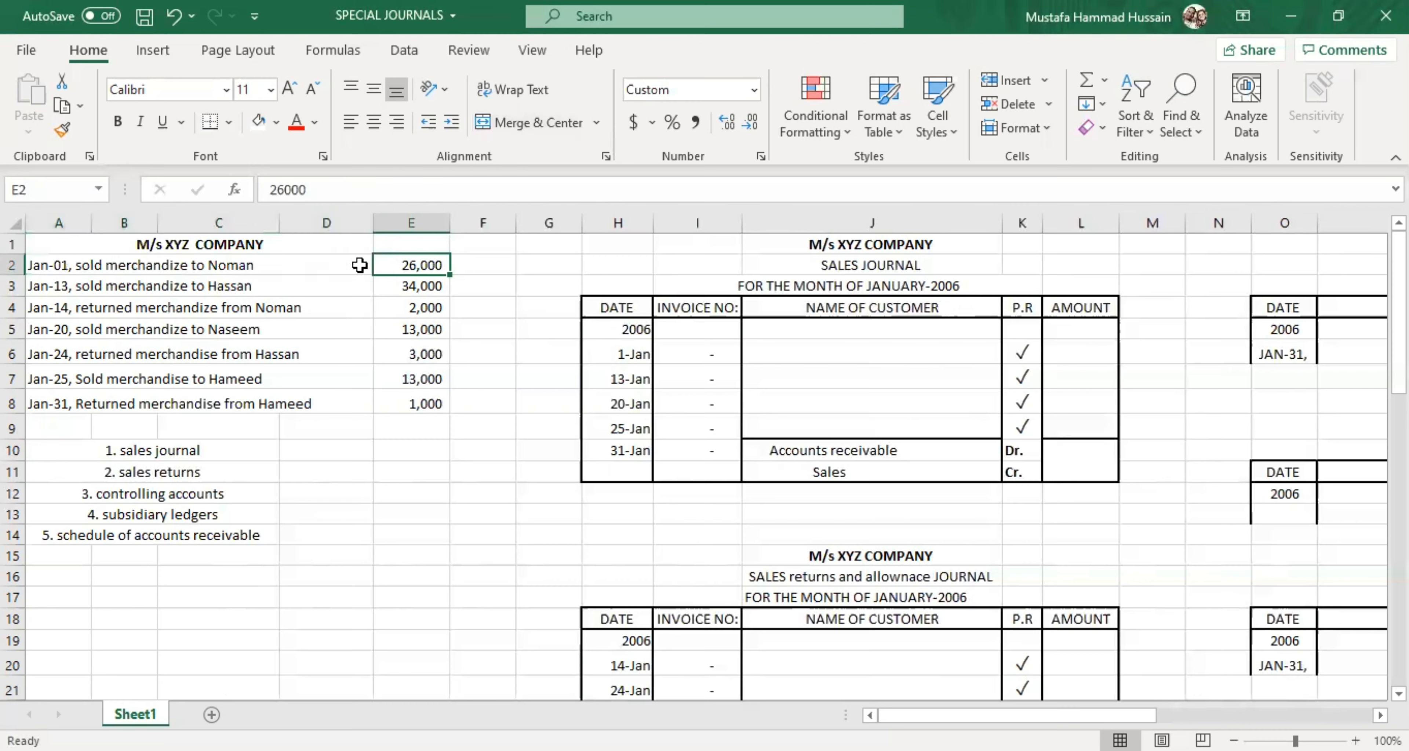
pyautogui.click(238, 272)
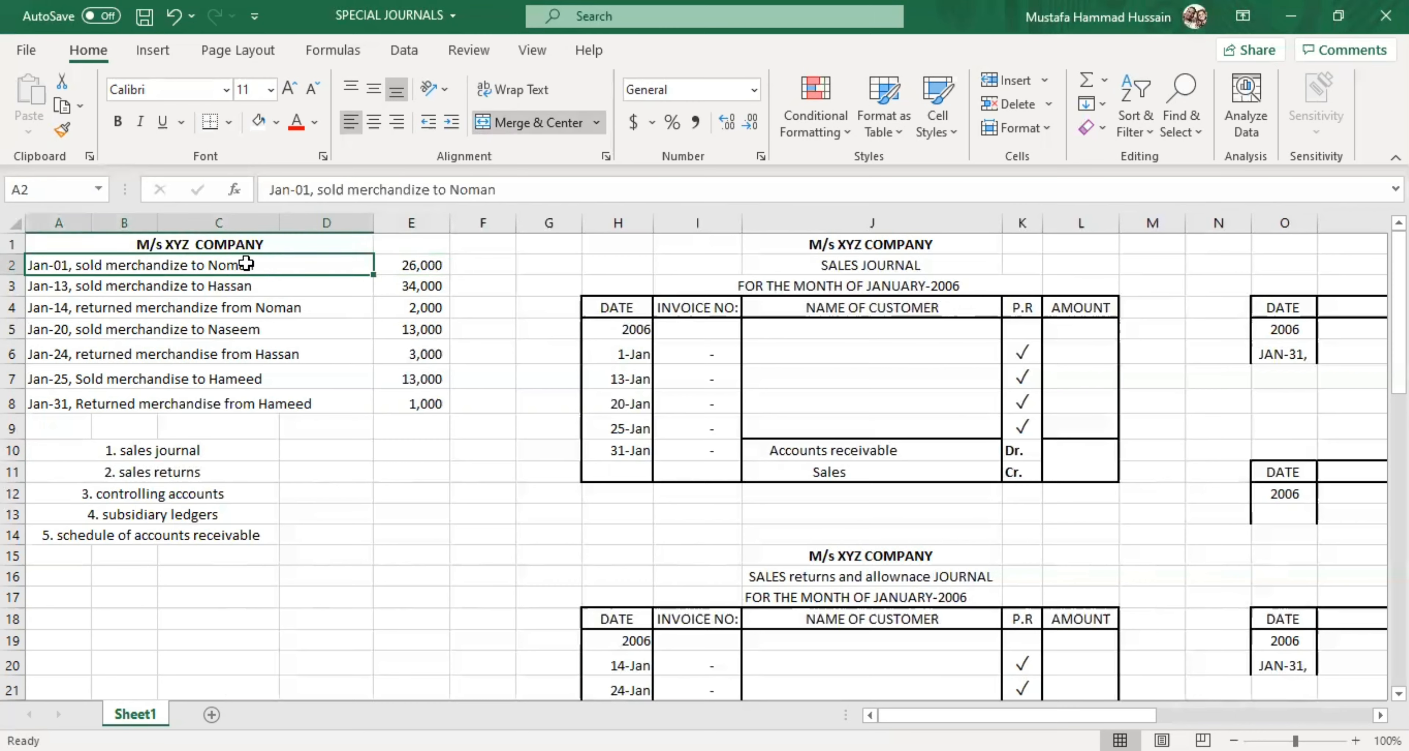
pyautogui.doubleClick(281, 268)
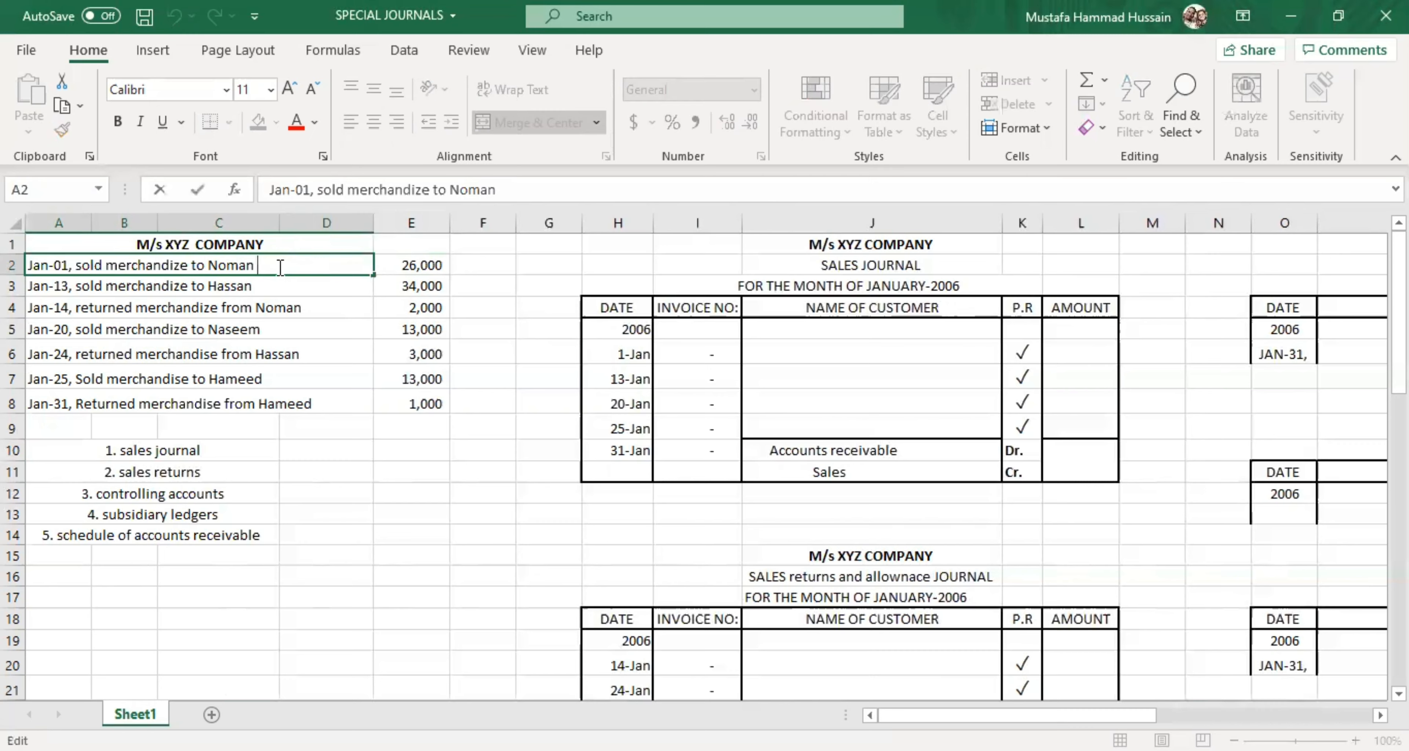
pyautogui.write('on credit')
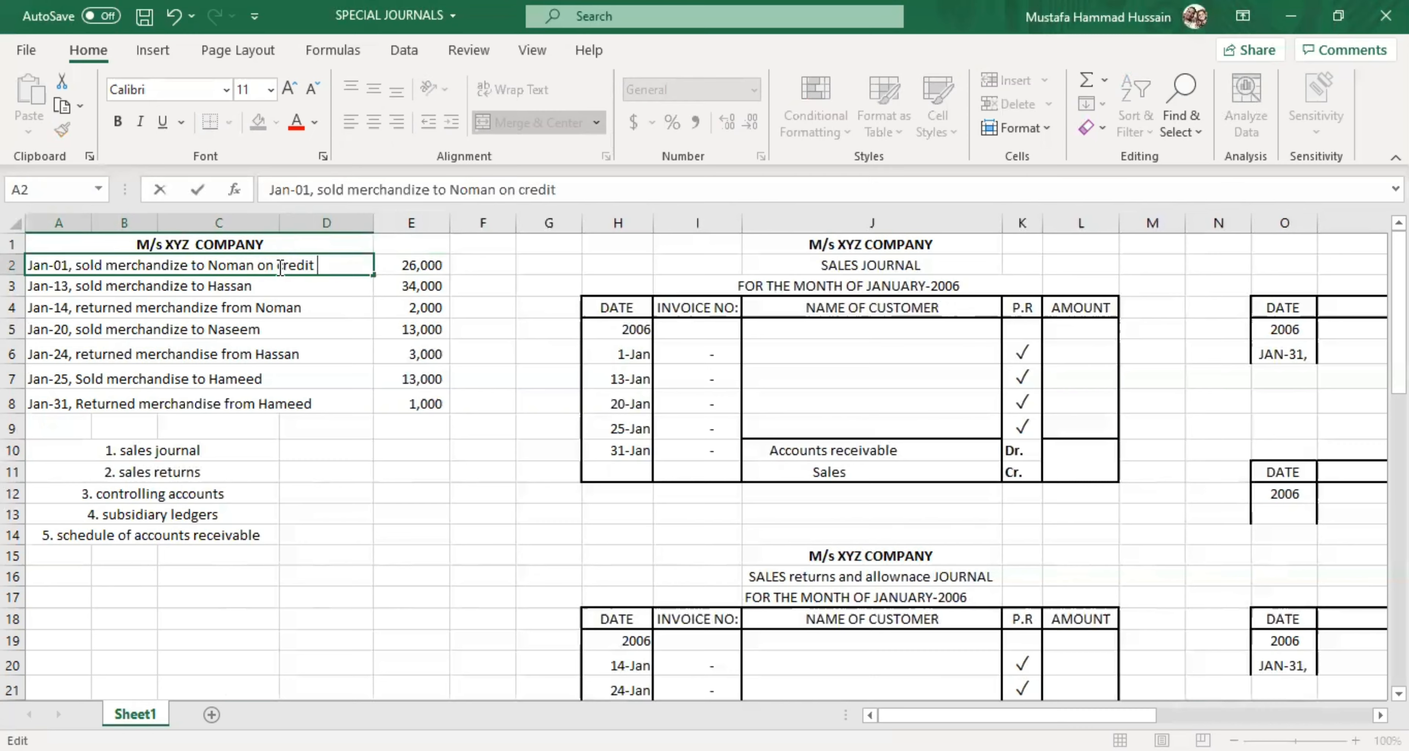
pyautogui.click(271, 285)
pyautogui.click(286, 264)
pyautogui.doubleClick(316, 264)
pyautogui.press('BackSpace')
pyautogui.press('BackSpace')
pyautogui.press('BackSpace')
pyautogui.press('BackSpace')
pyautogui.press('BackSpace')
pyautogui.press('BackSpace')
pyautogui.press('BackSpace')
pyautogui.press('BackSpace')
pyautogui.press('BackSpace')
pyautogui.press('BackSpace')
pyautogui.press('BackSpace')
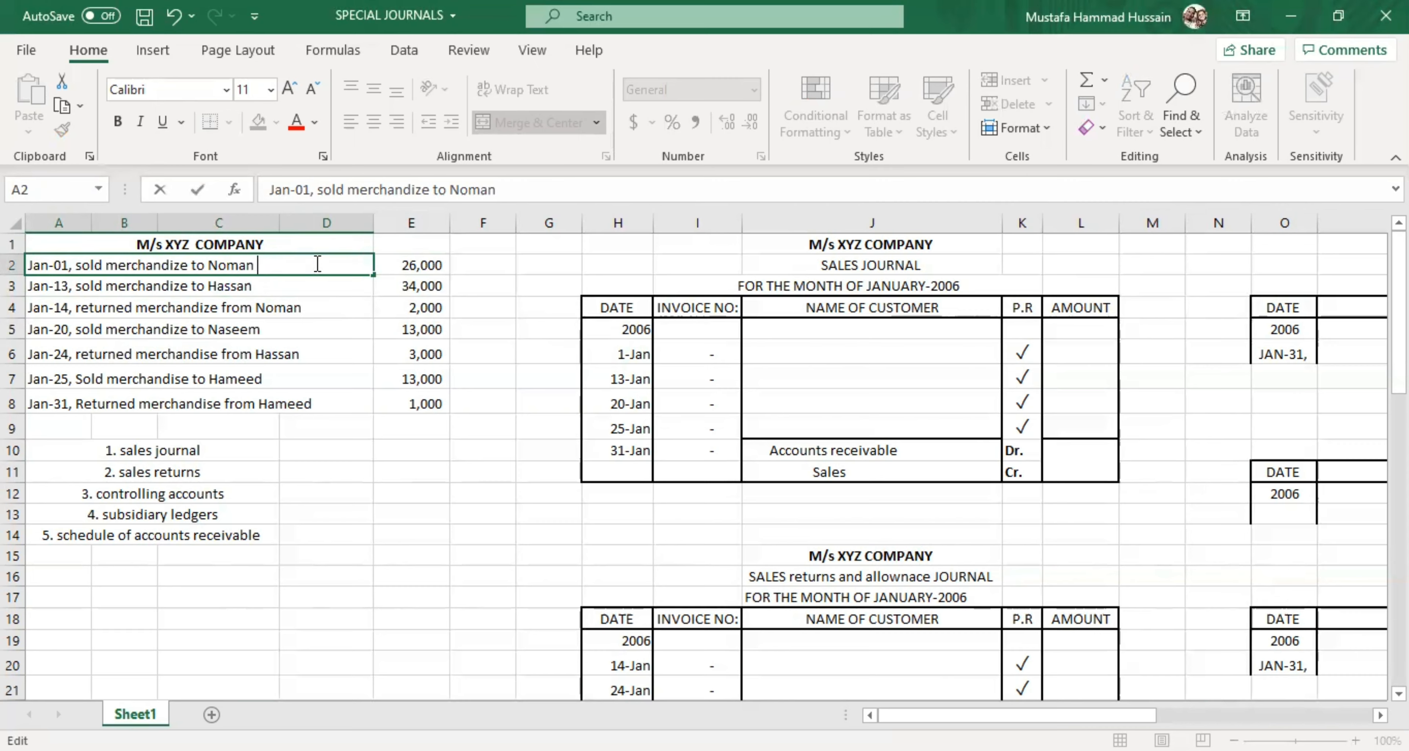
pyautogui.click(385, 266)
# Step: Append "on credit" to the end of the Jan-01 sale description in A2
pyautogui.click(331, 258)
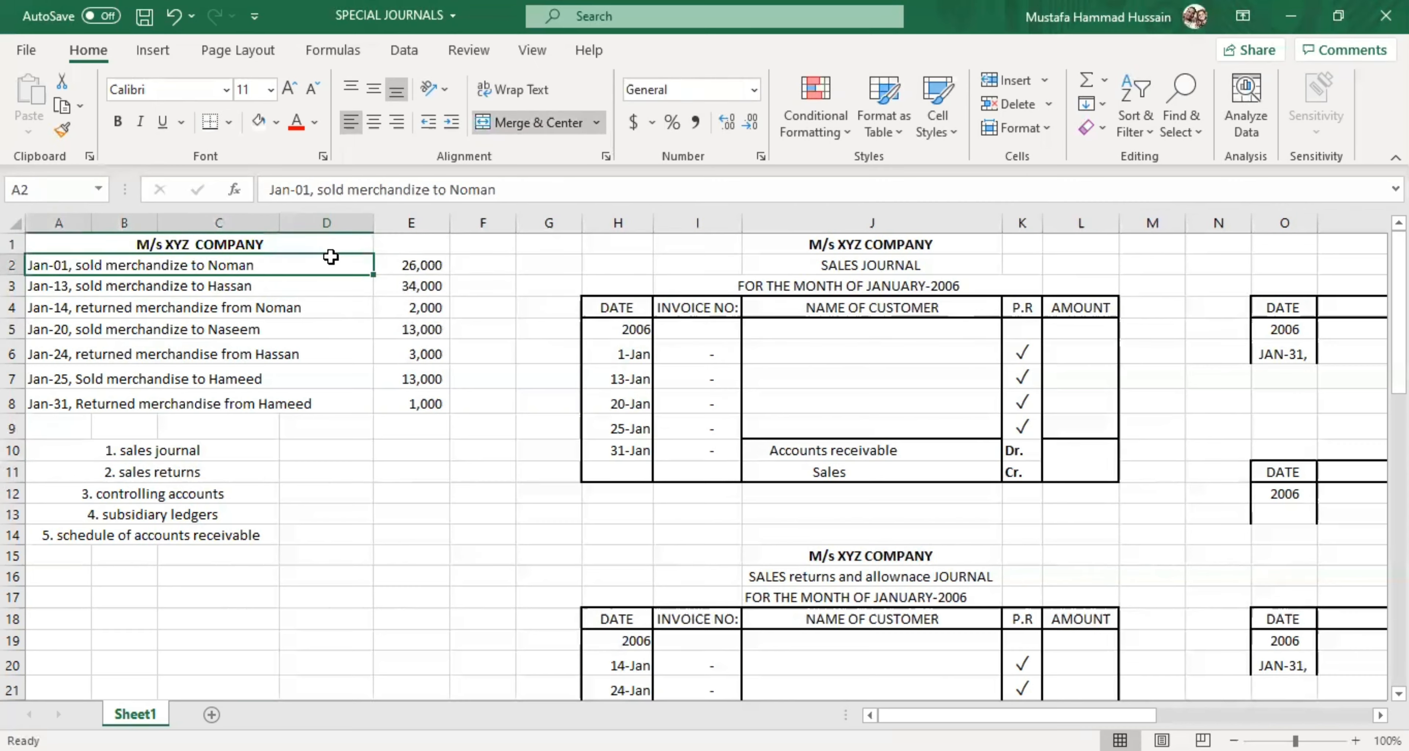
pyautogui.doubleClick(334, 257)
pyautogui.write('on c')
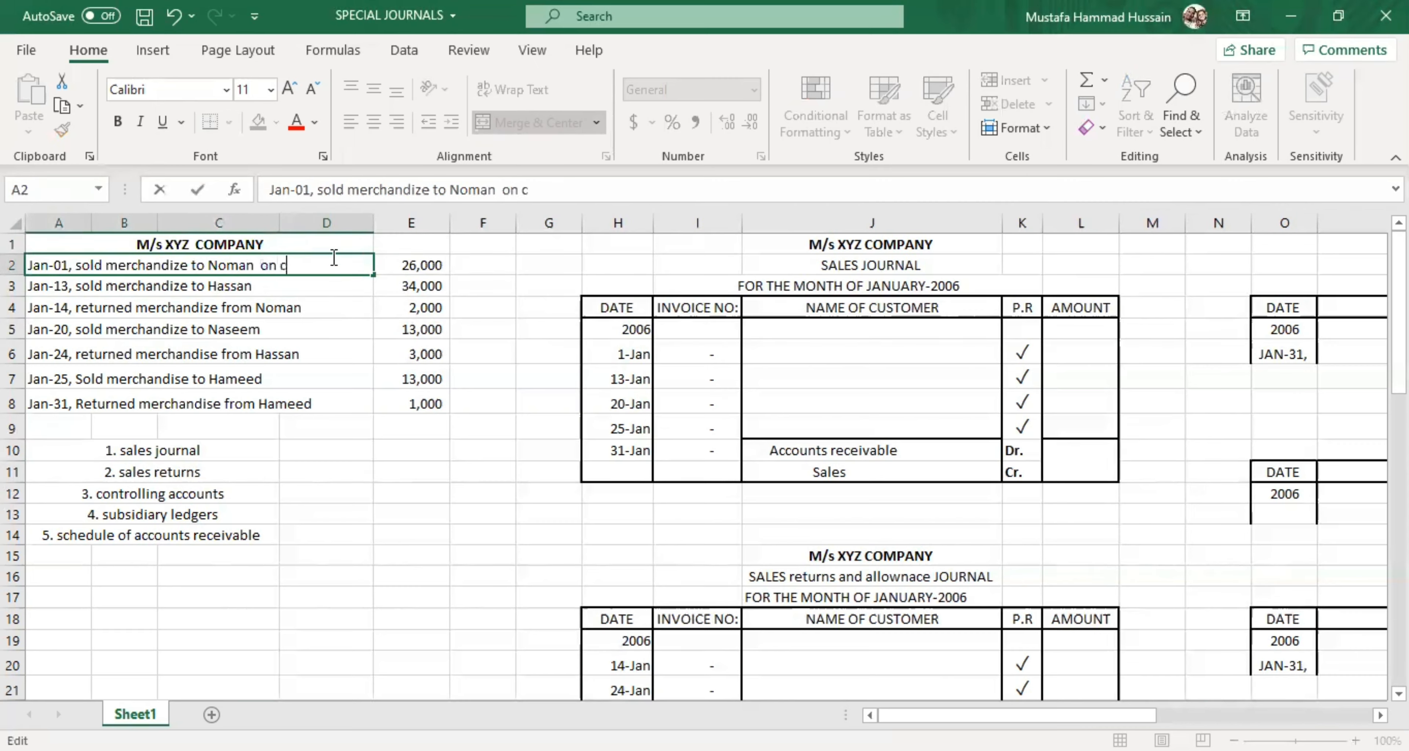
pyautogui.write('redit')
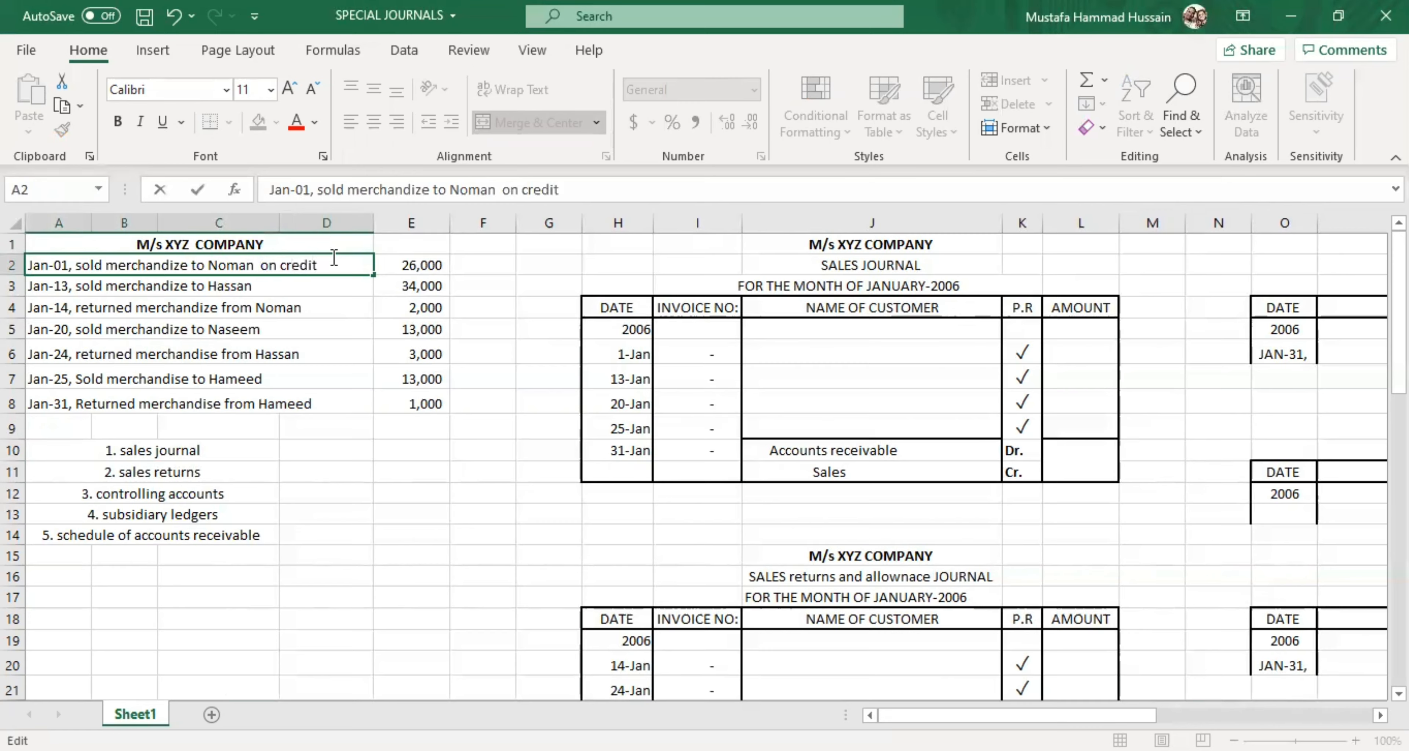
pyautogui.click(352, 377)
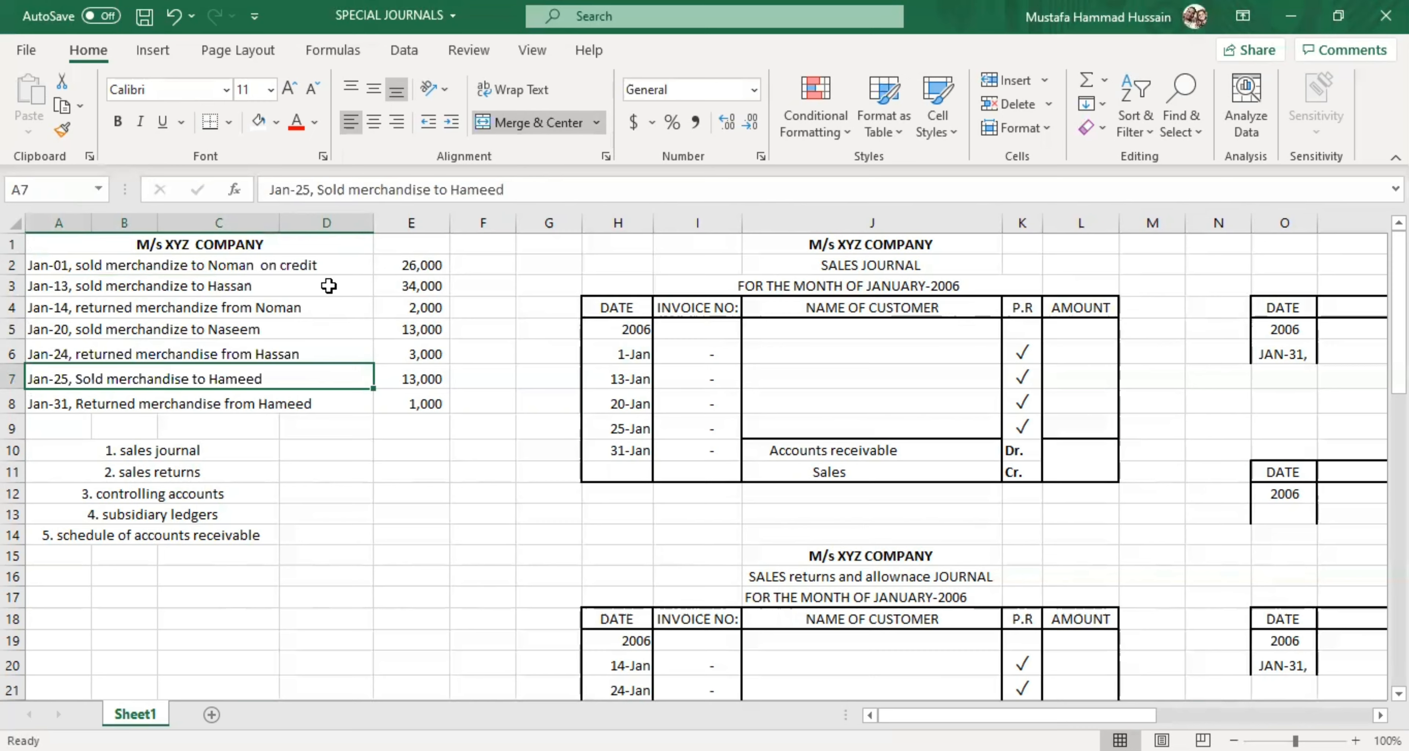
# Step: Examine the descriptions of the Jan-13 sale, Jan-14 return and Jan-20 sale, and the amounts of both sales
pyautogui.click(337, 269)
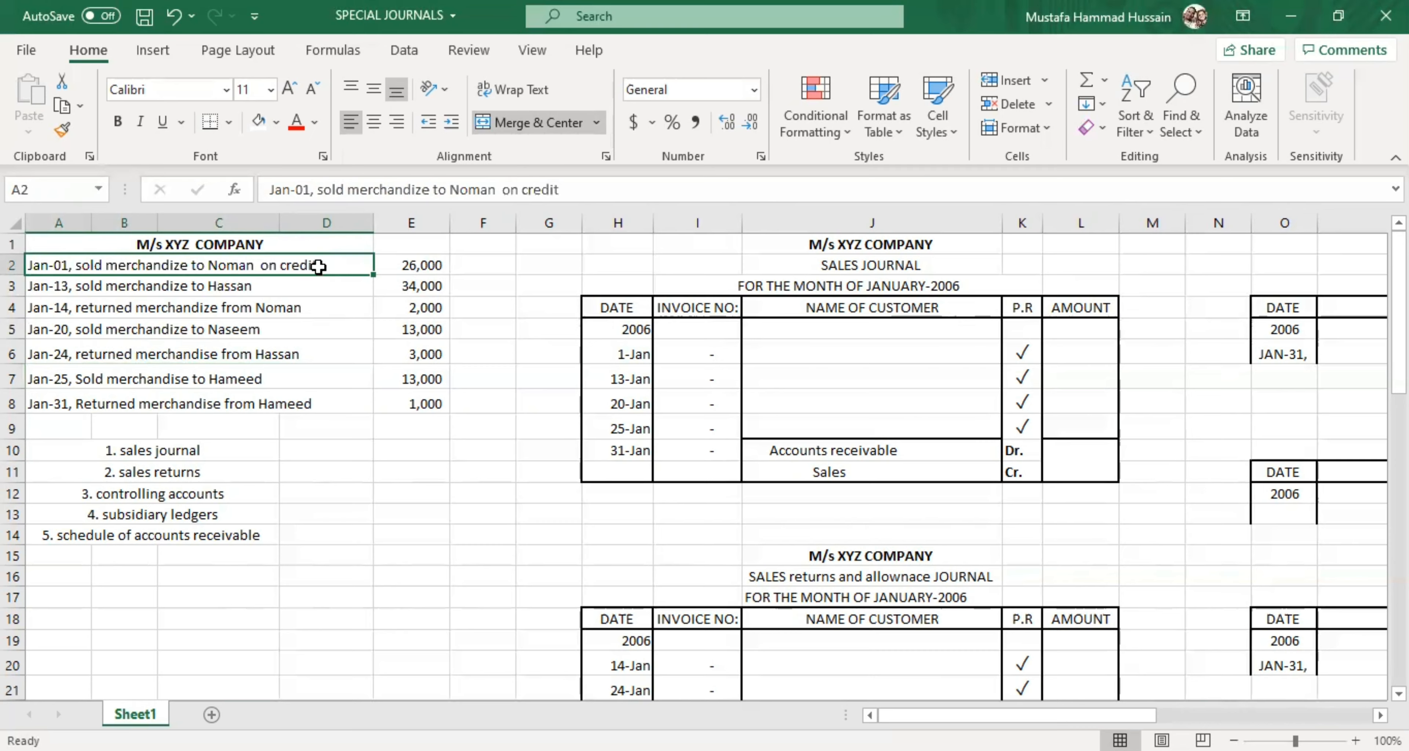
pyautogui.doubleClick(313, 286)
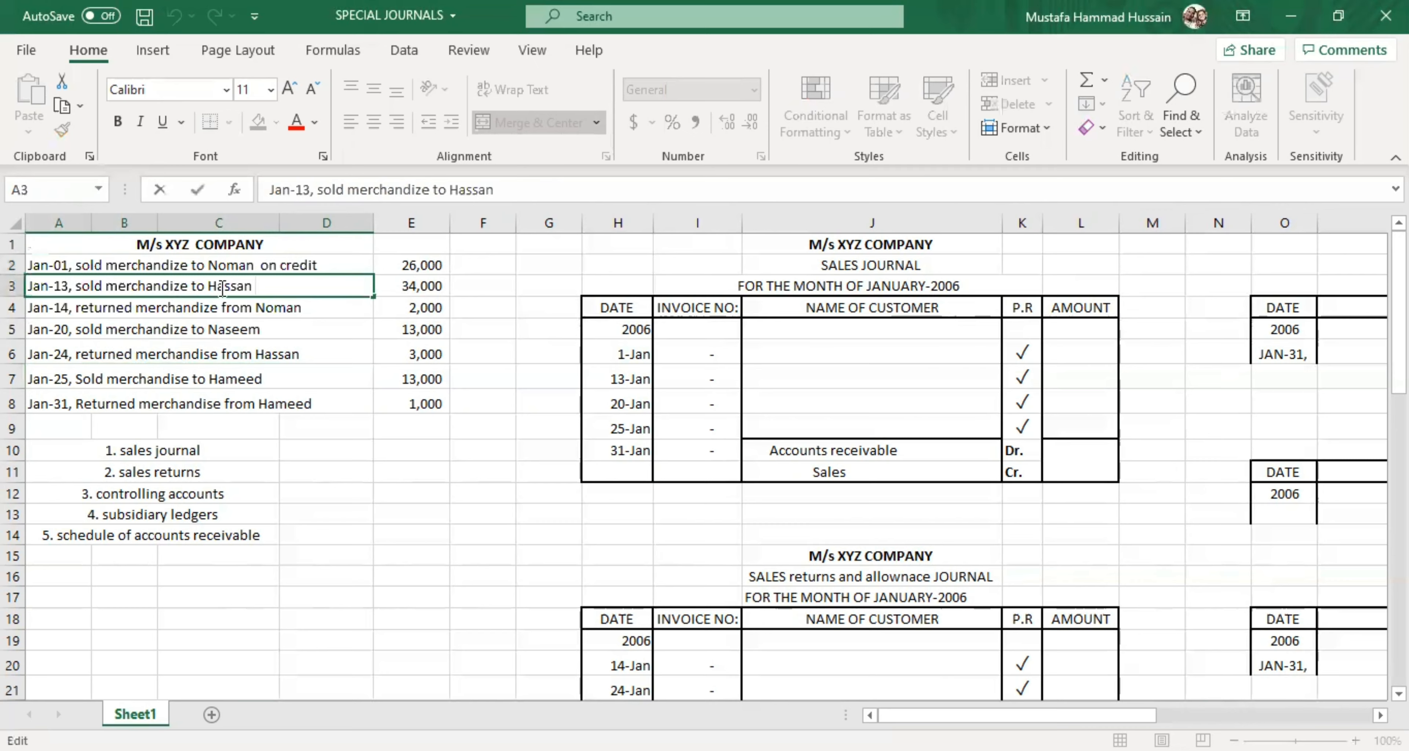
pyautogui.click(425, 291)
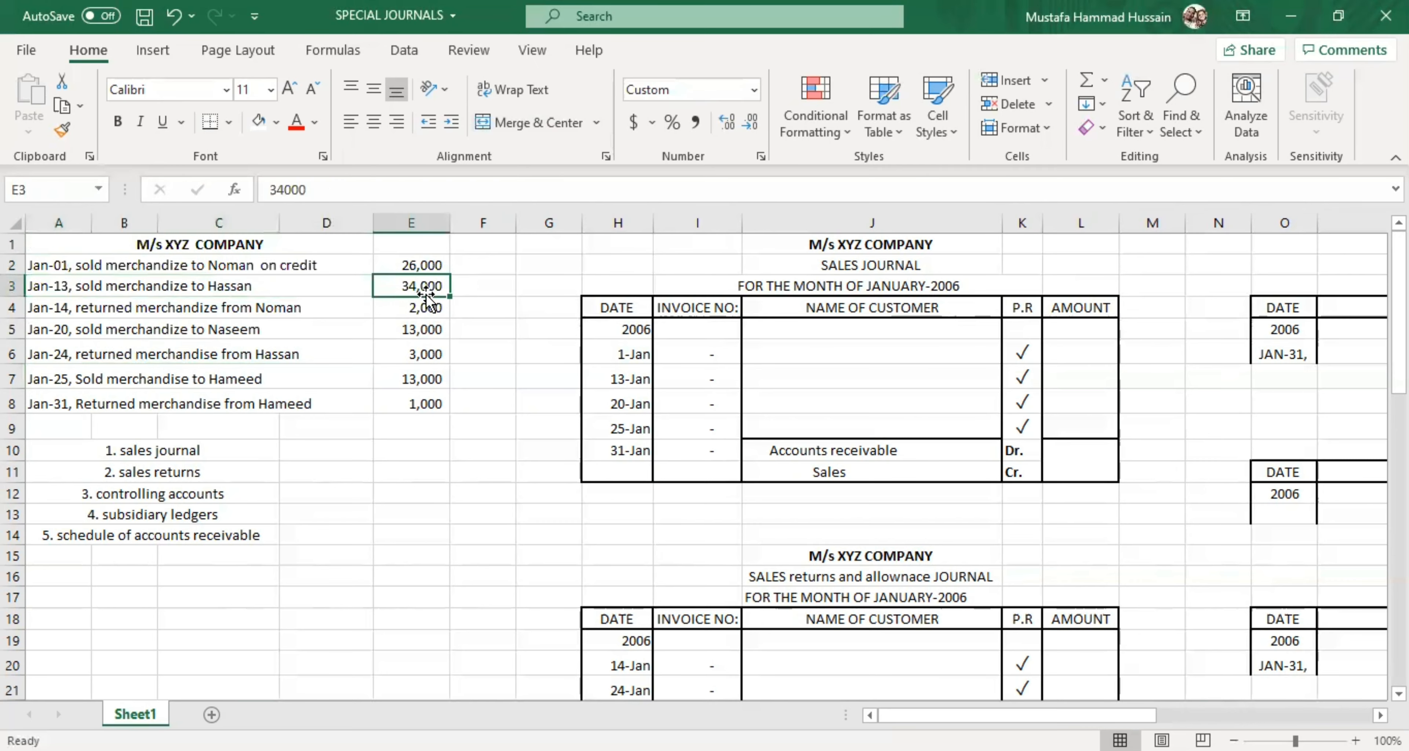
pyautogui.click(300, 287)
pyautogui.doubleClick(300, 288)
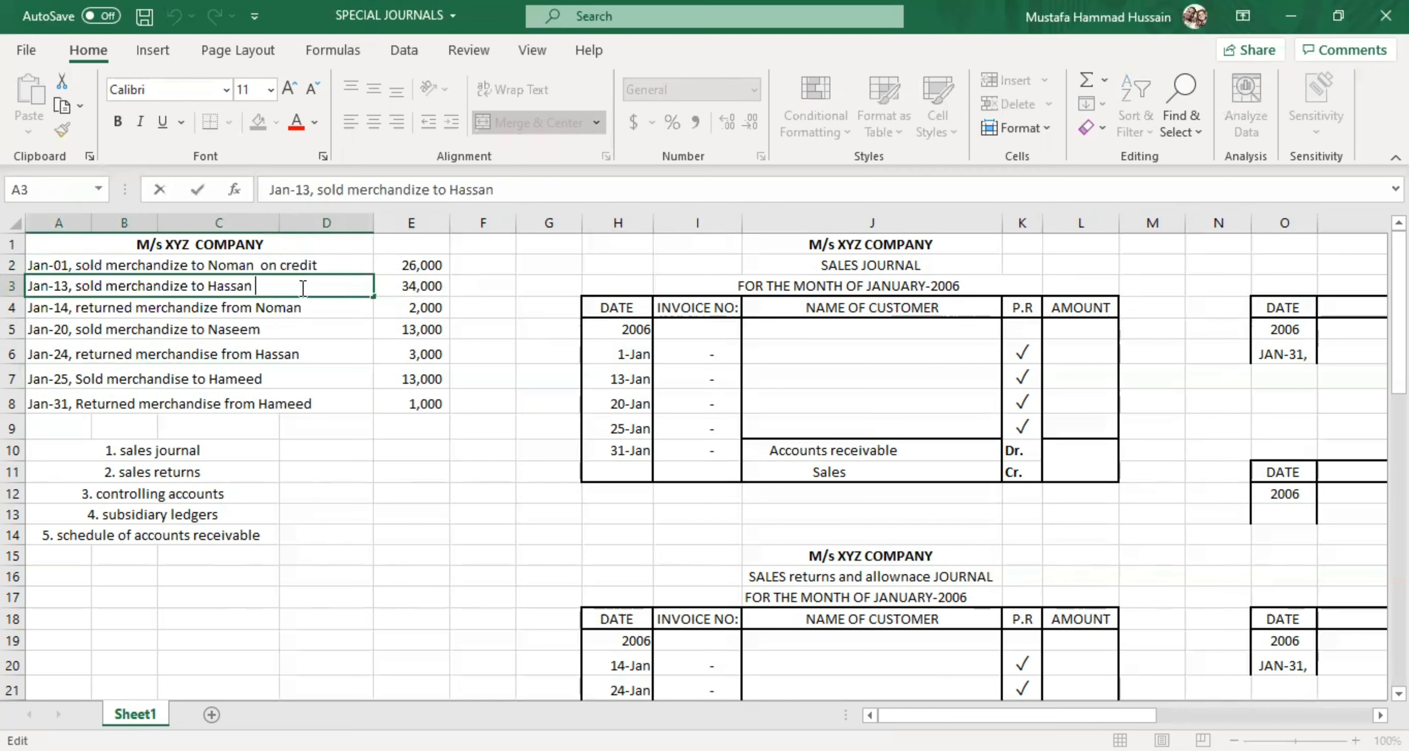
pyautogui.click(234, 304)
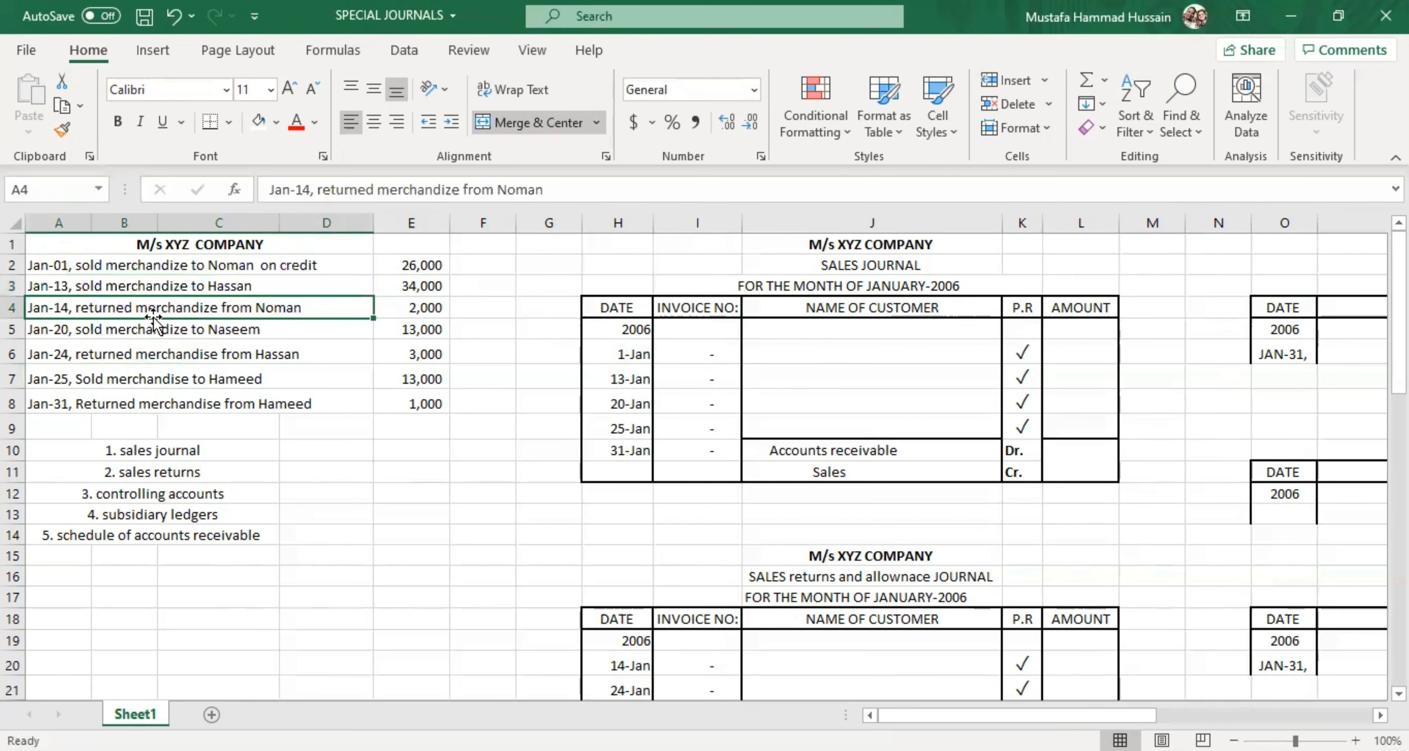
pyautogui.doubleClick(313, 311)
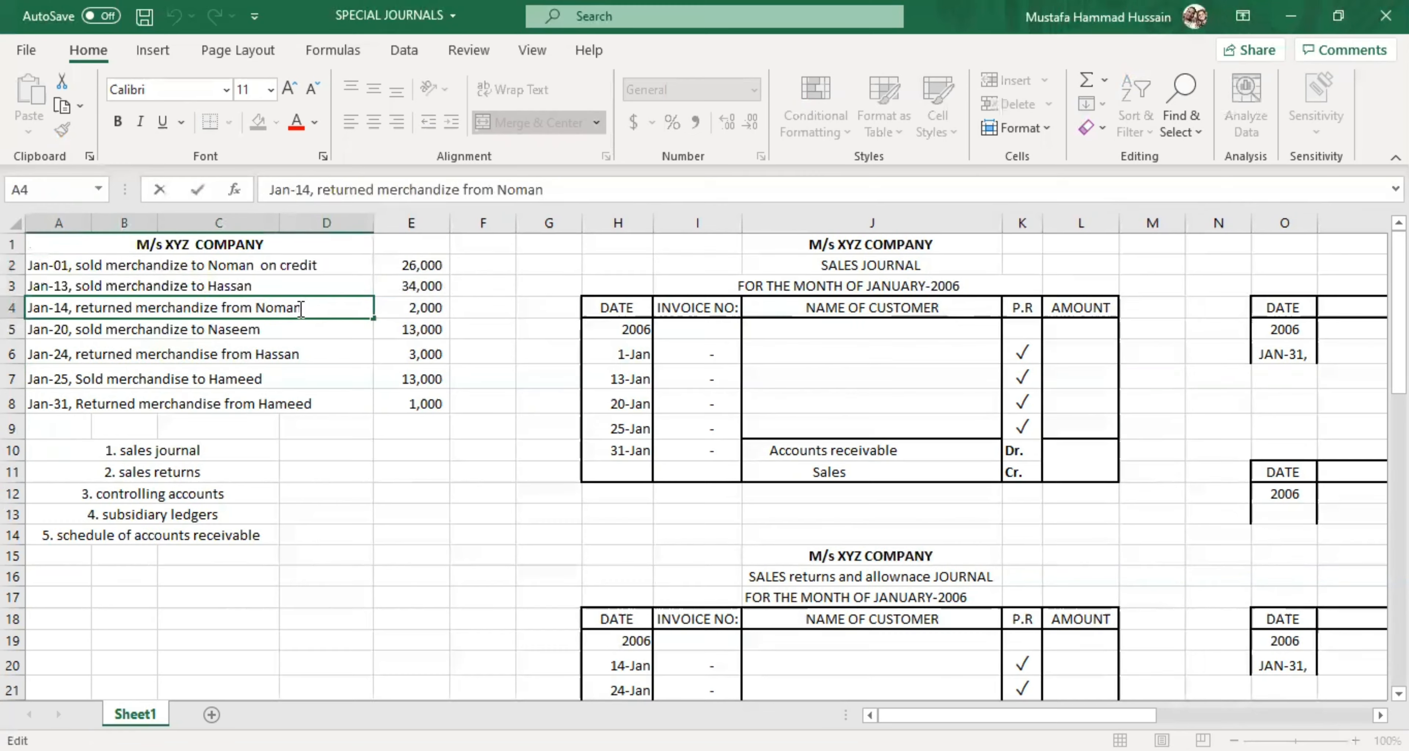
pyautogui.click(384, 326)
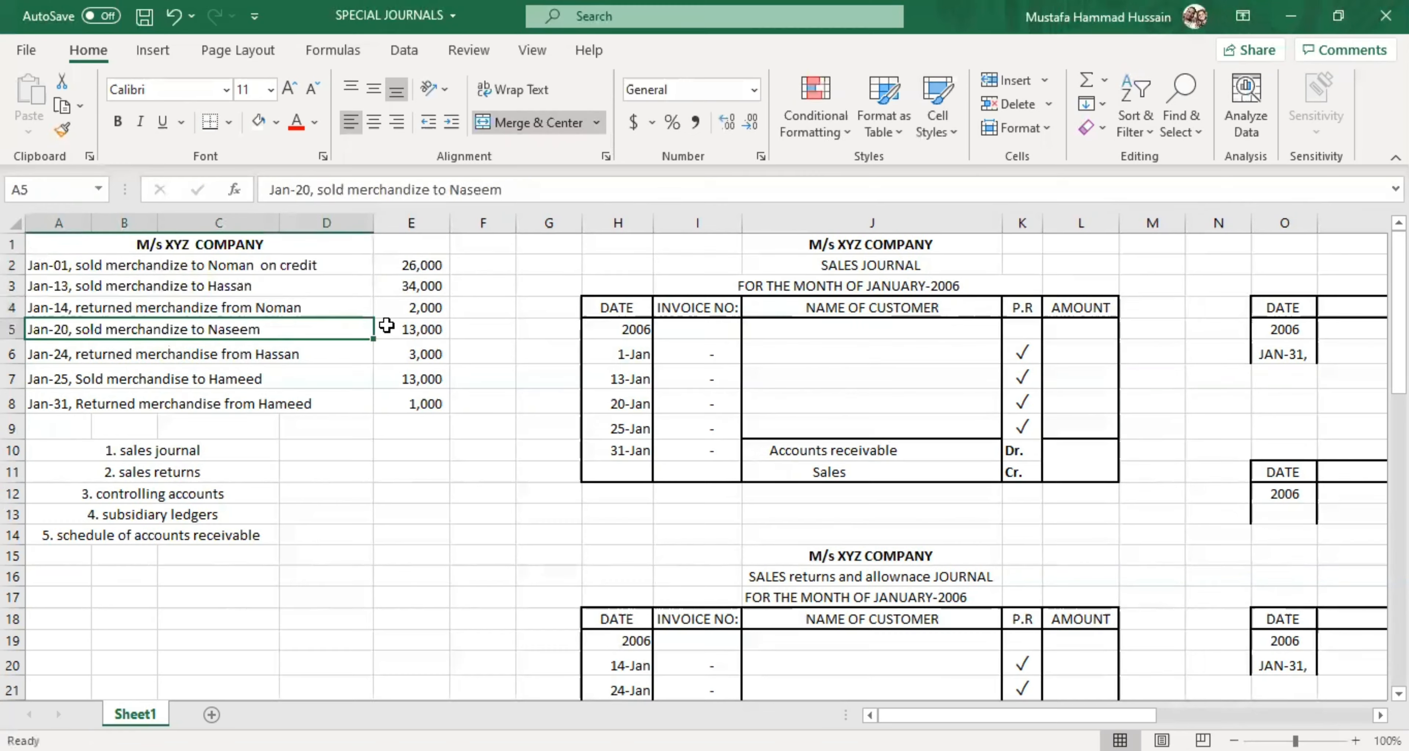
pyautogui.click(243, 326)
pyautogui.click(400, 327)
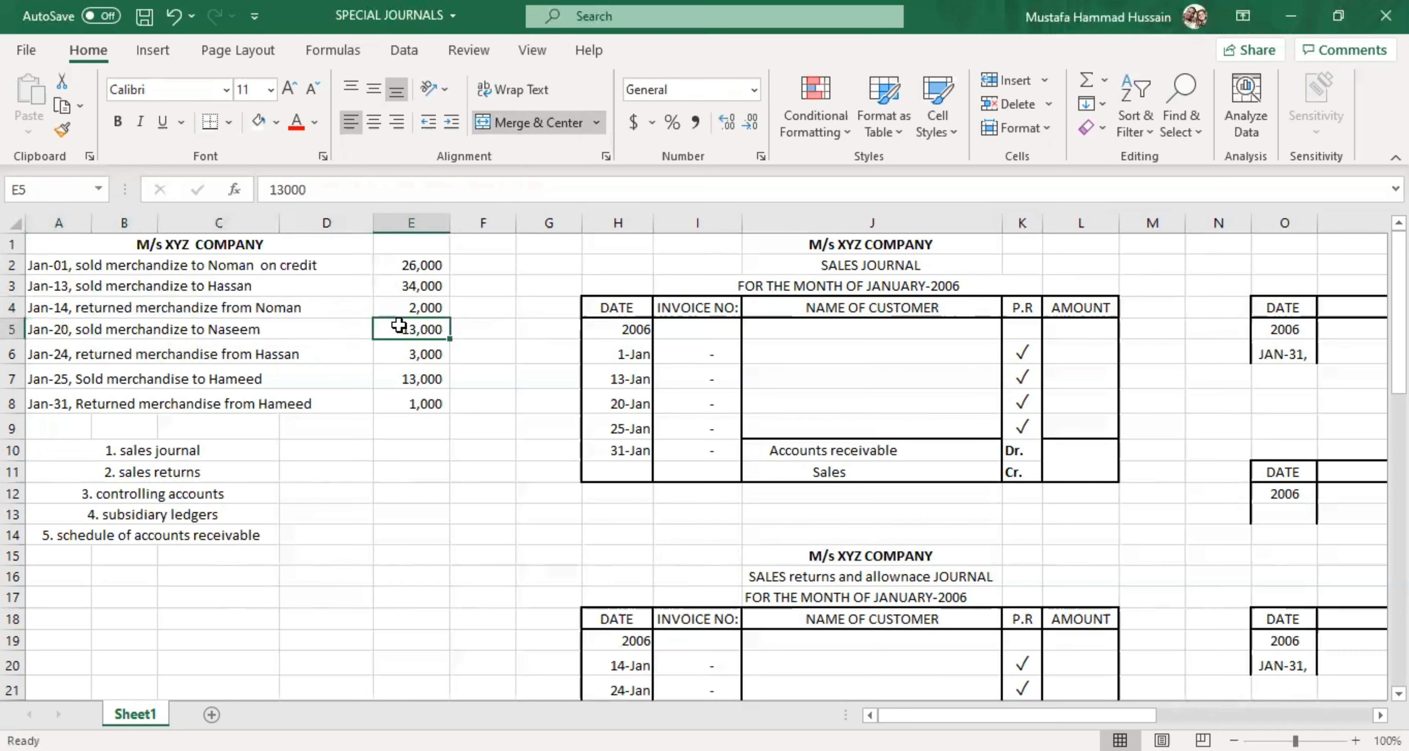
pyautogui.doubleClick(290, 333)
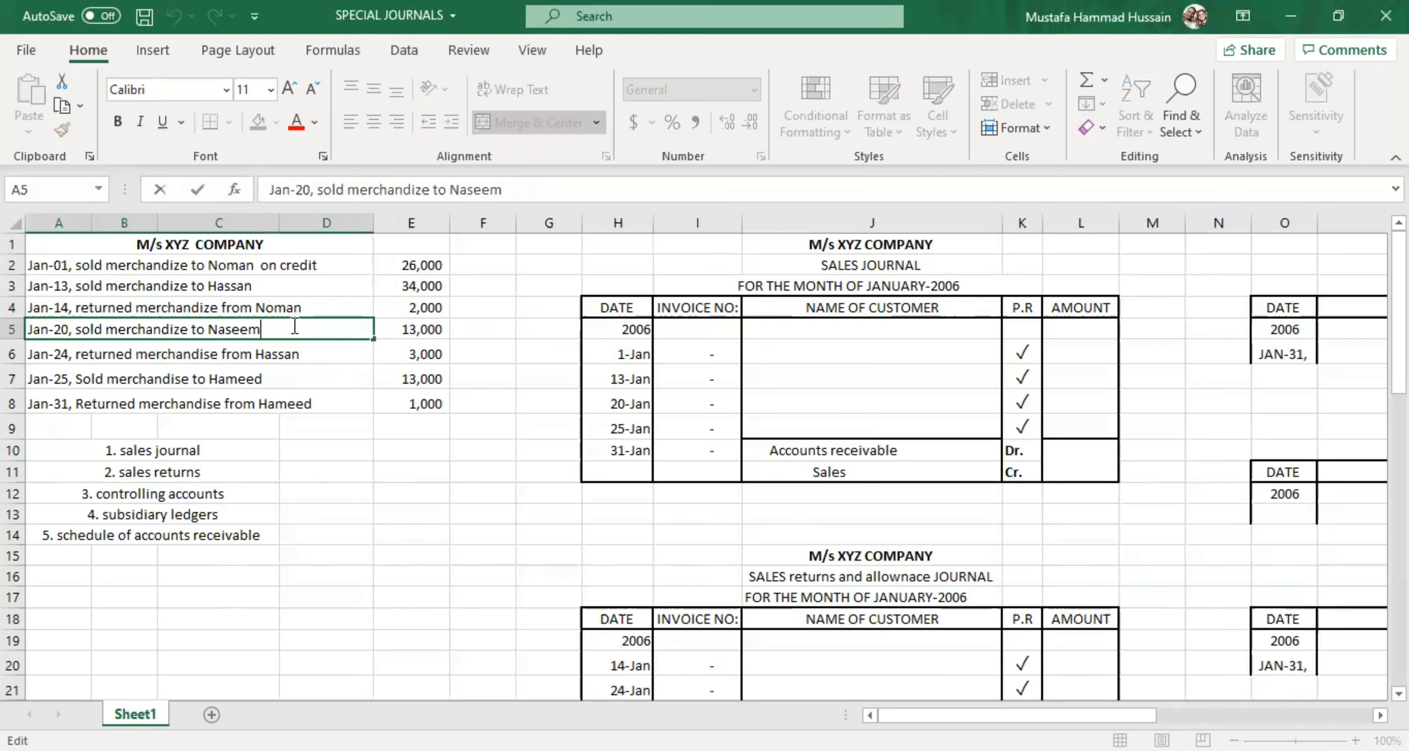
# Step: Compare the transactions in A2:A8 with the sales journal's date entries in H5:H9
pyautogui.click(183, 265)
pyautogui.moveTo(190, 310); pyautogui.dragTo(230, 379)
pyautogui.click(261, 407)
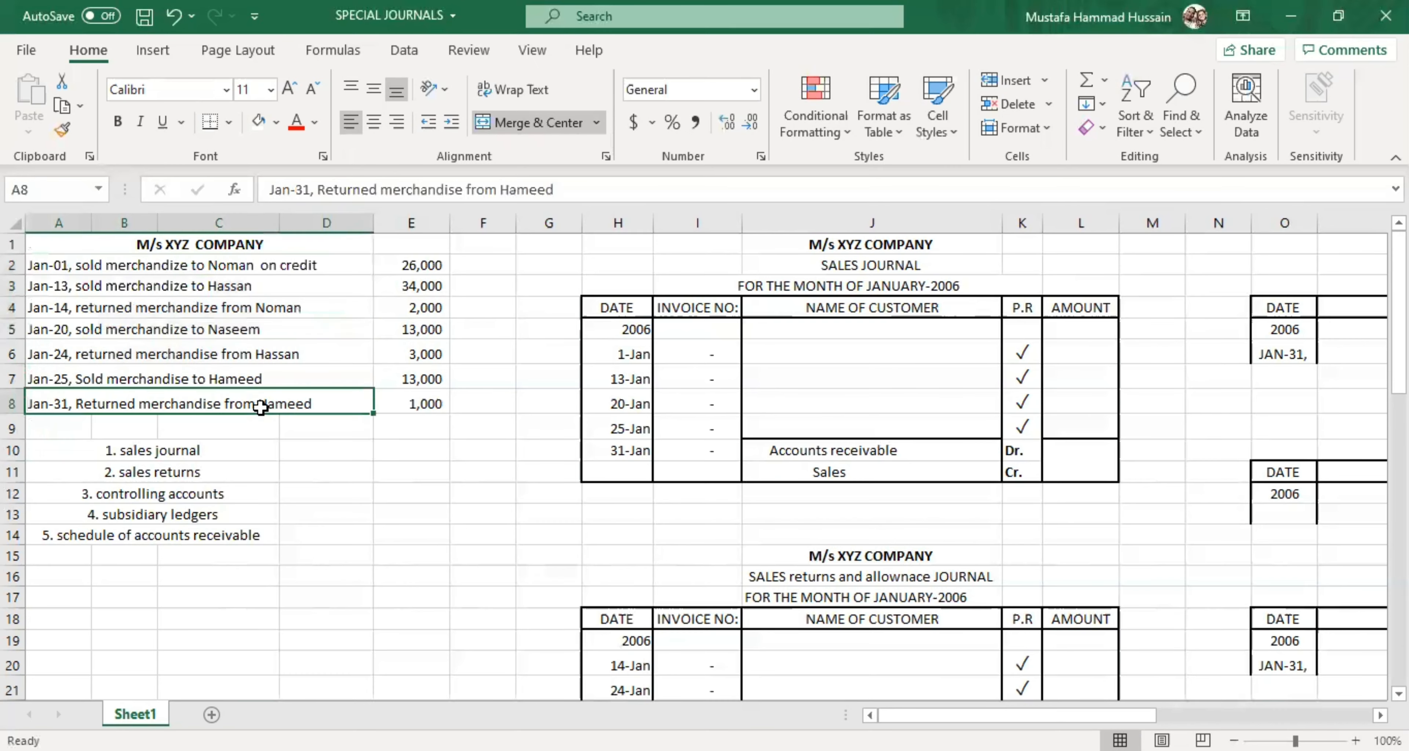
pyautogui.click(263, 269)
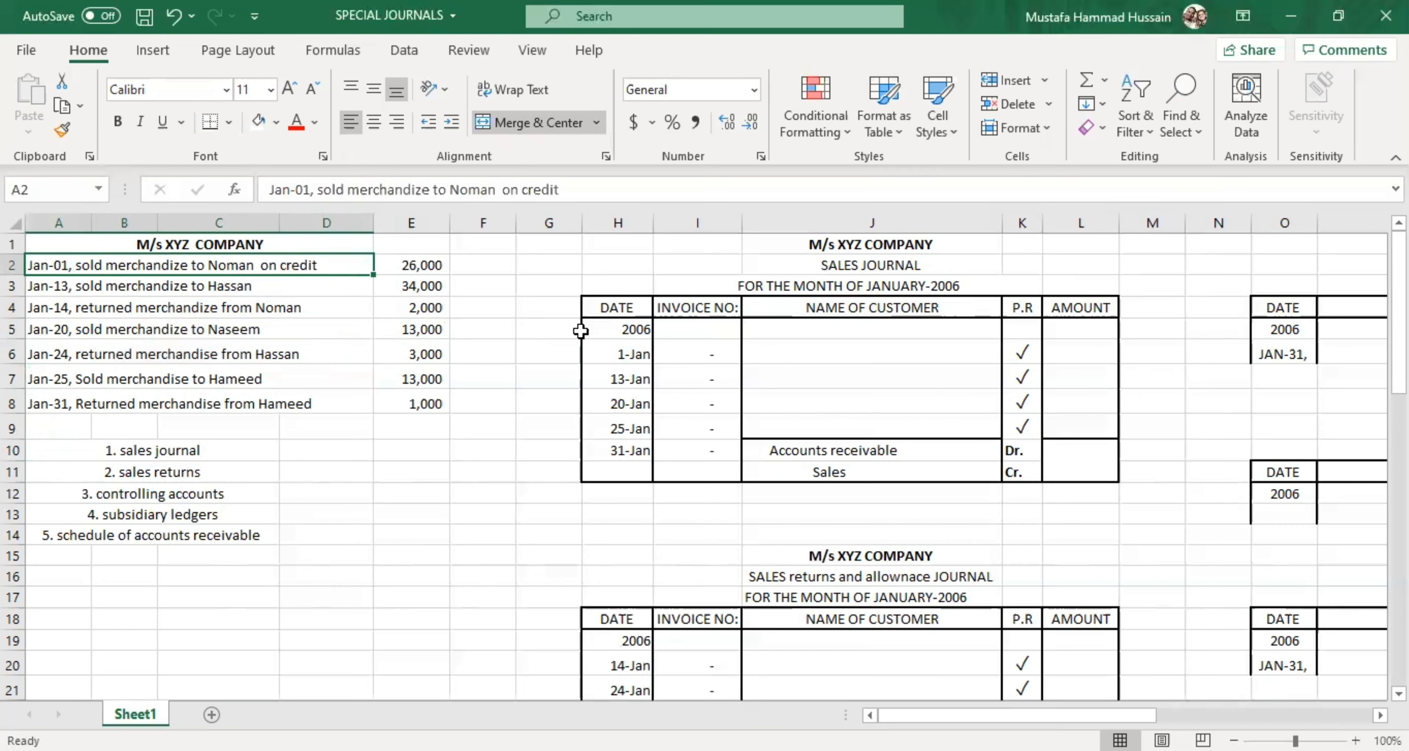
pyautogui.moveTo(635, 331); pyautogui.dragTo(638, 429)
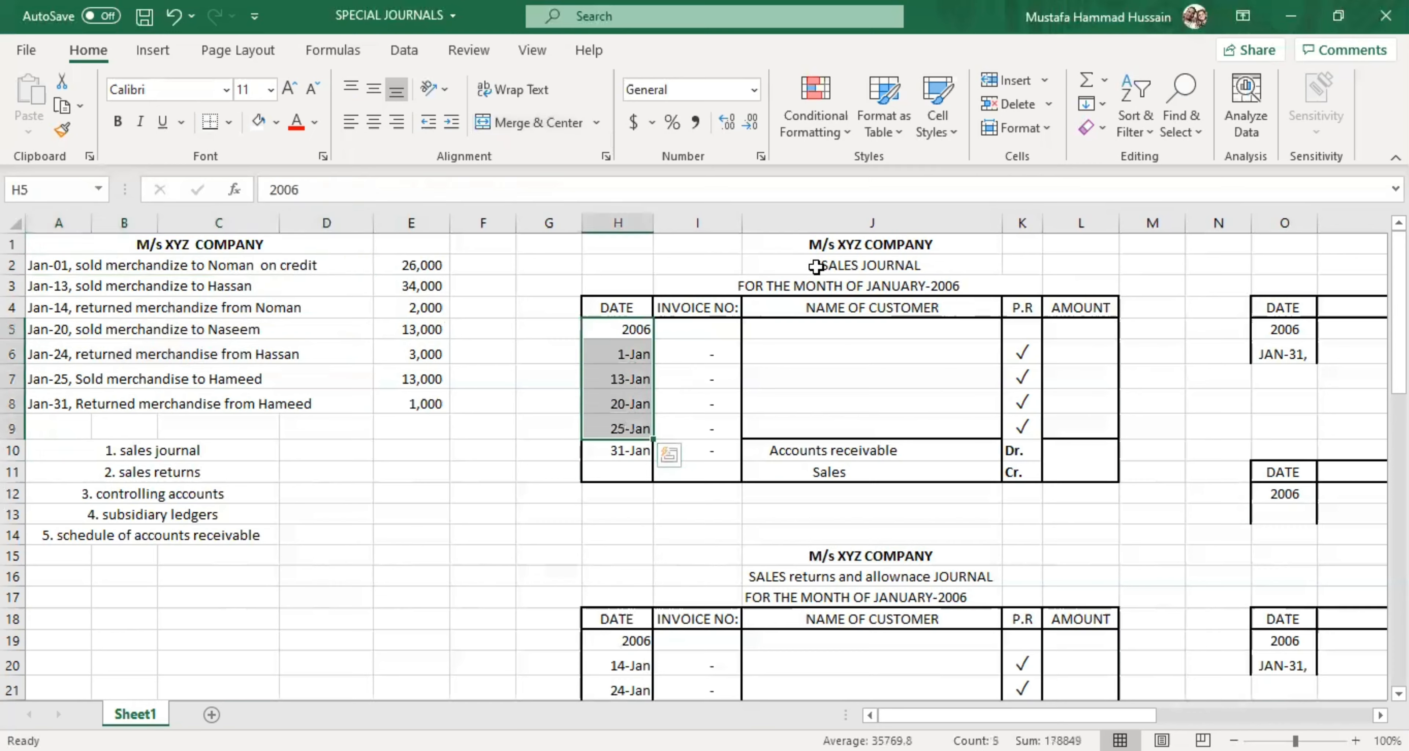
# Step: Examine the sales journal's title, period and customer column headings against the required items in A10 and A11
pyautogui.click(815, 243)
pyautogui.click(837, 271)
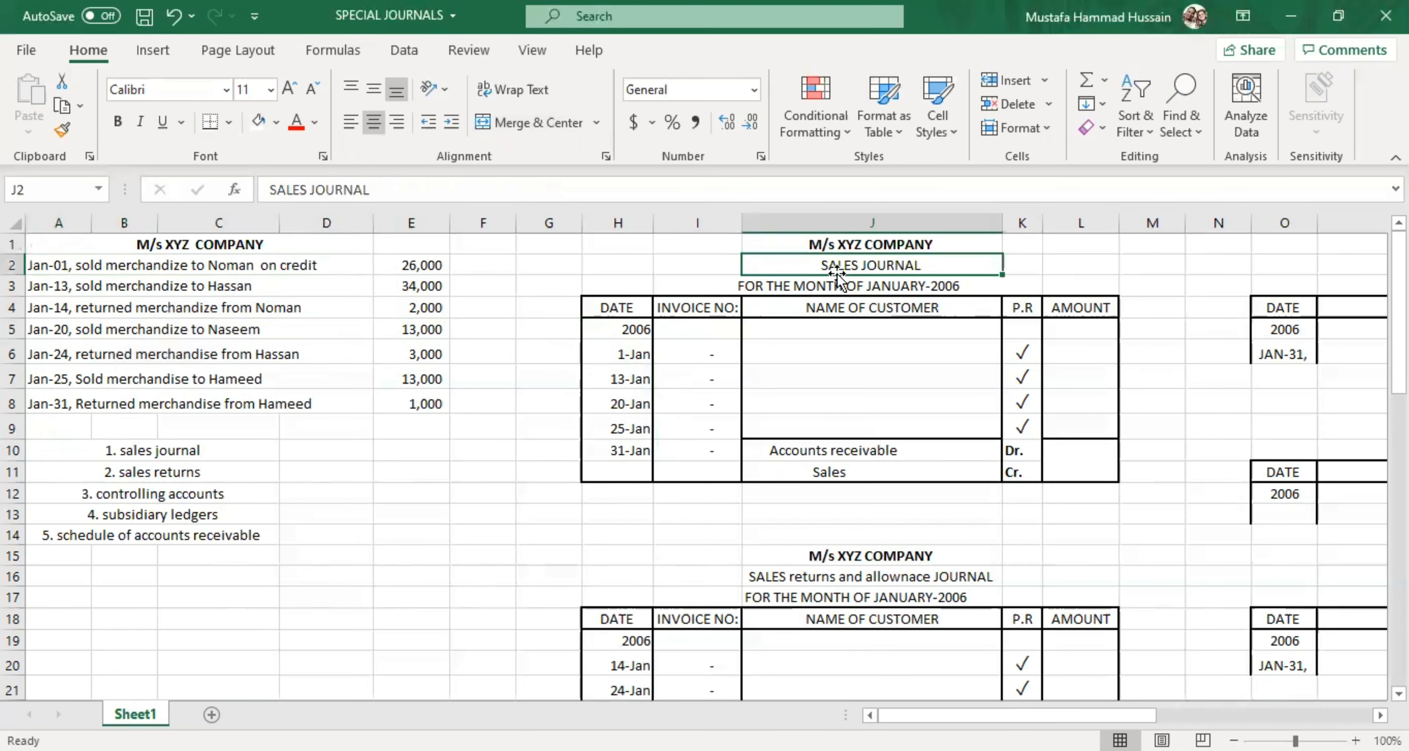
pyautogui.click(201, 455)
pyautogui.click(198, 473)
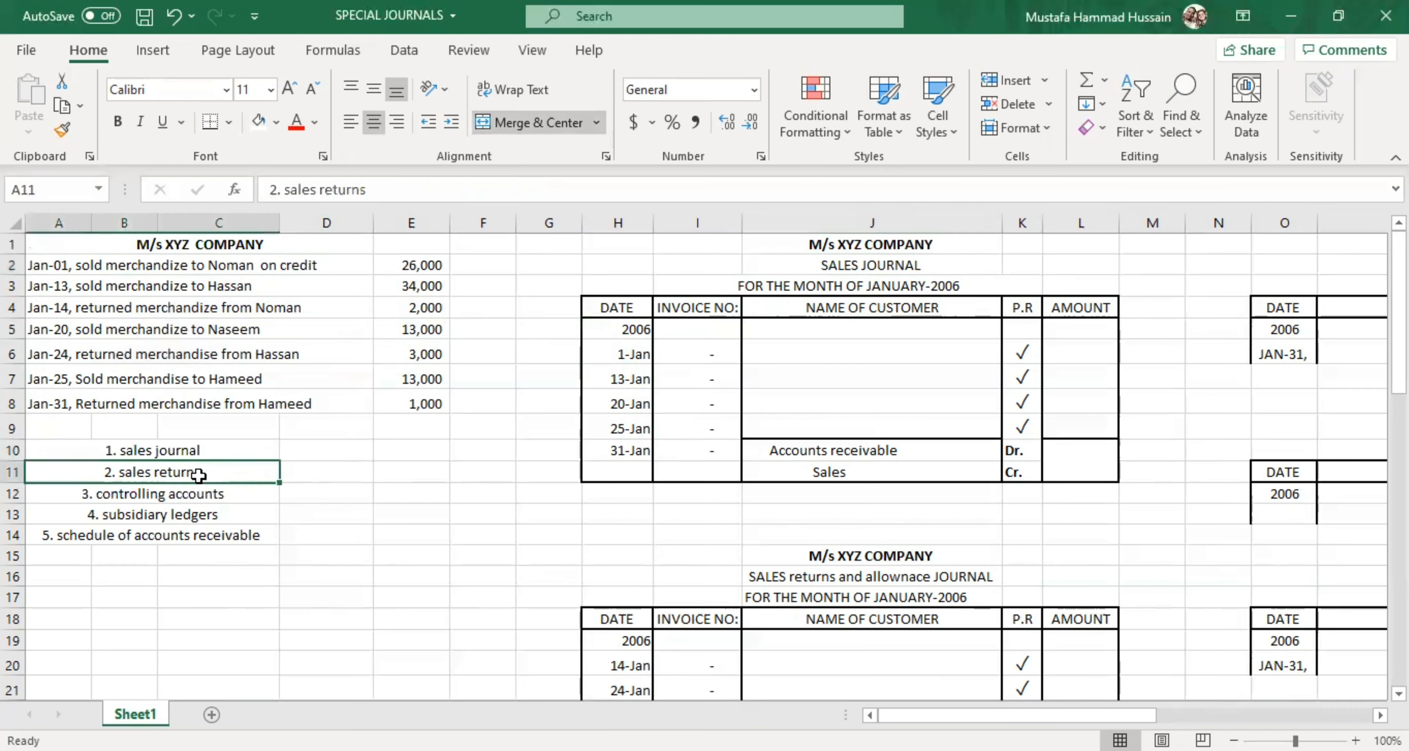
pyautogui.click(174, 453)
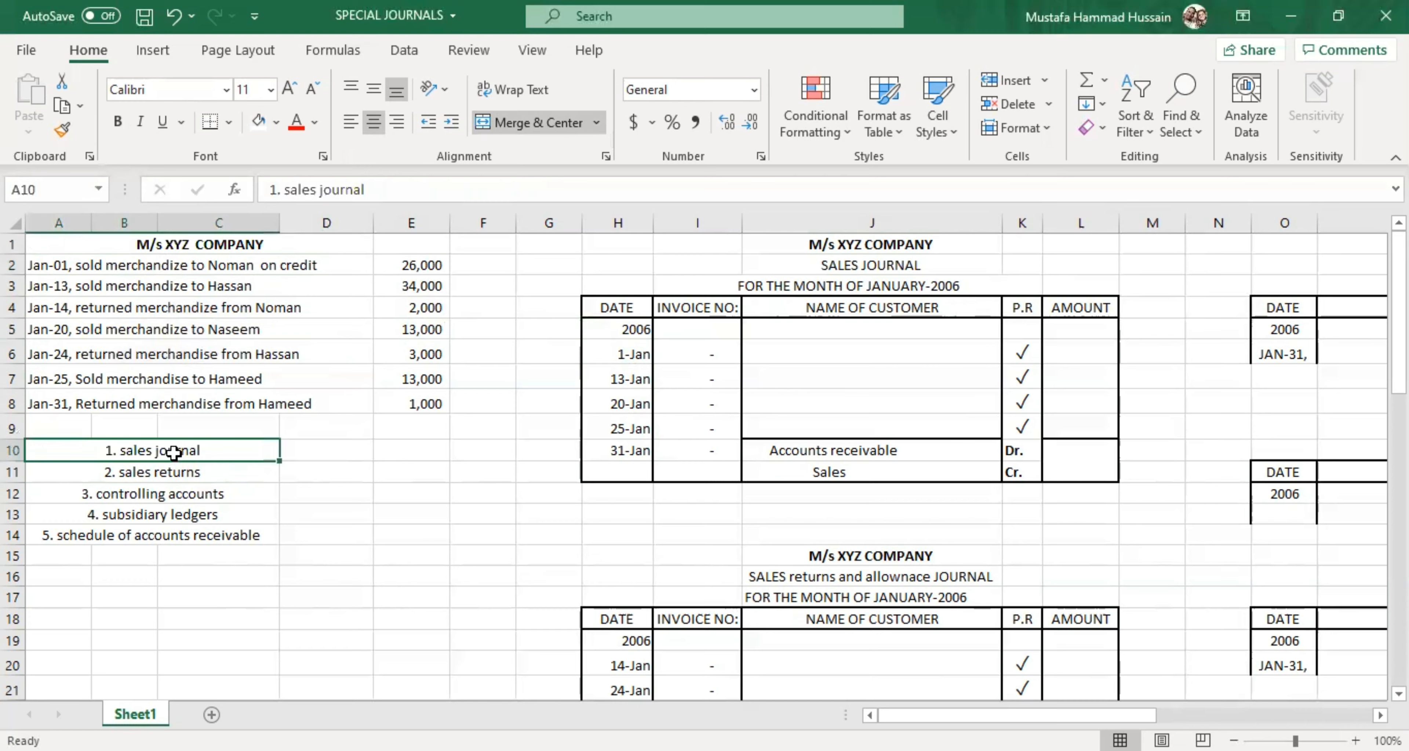
pyautogui.click(826, 258)
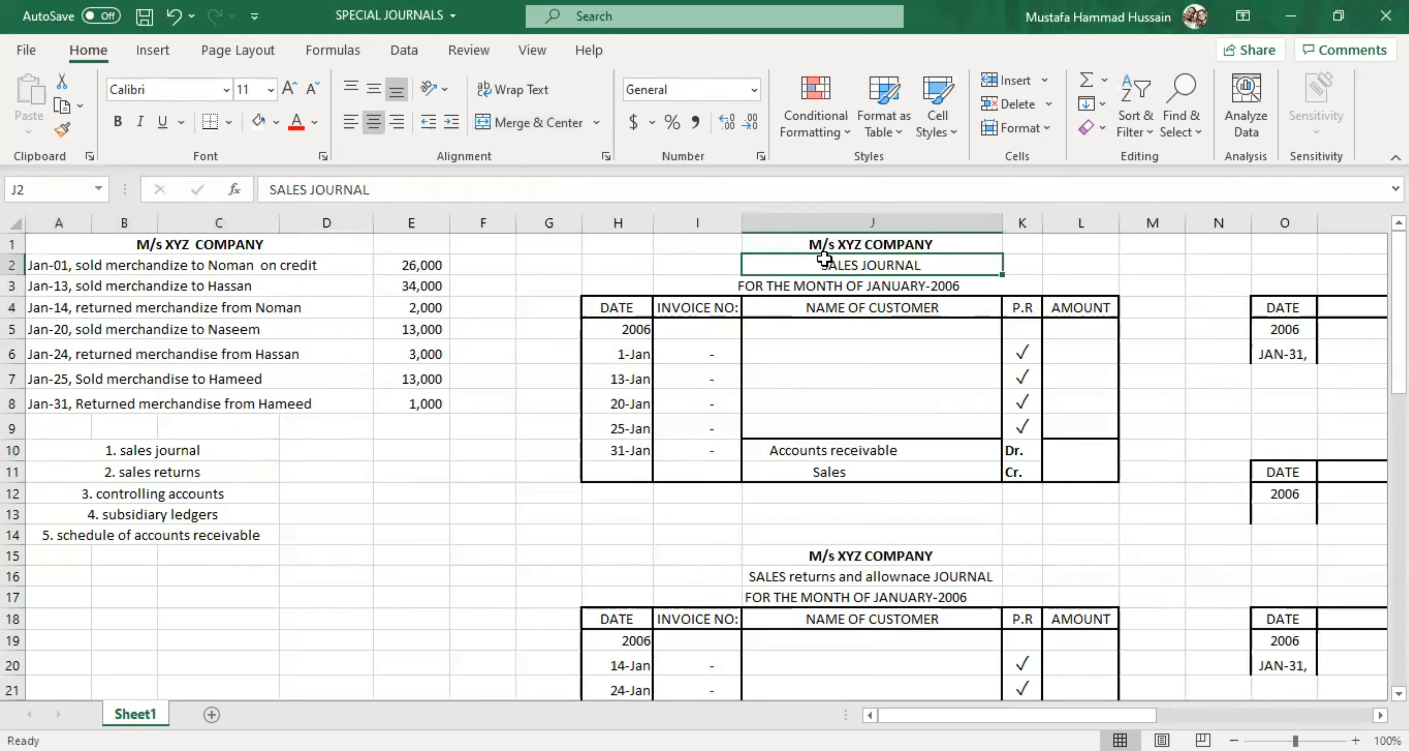
pyautogui.click(823, 286)
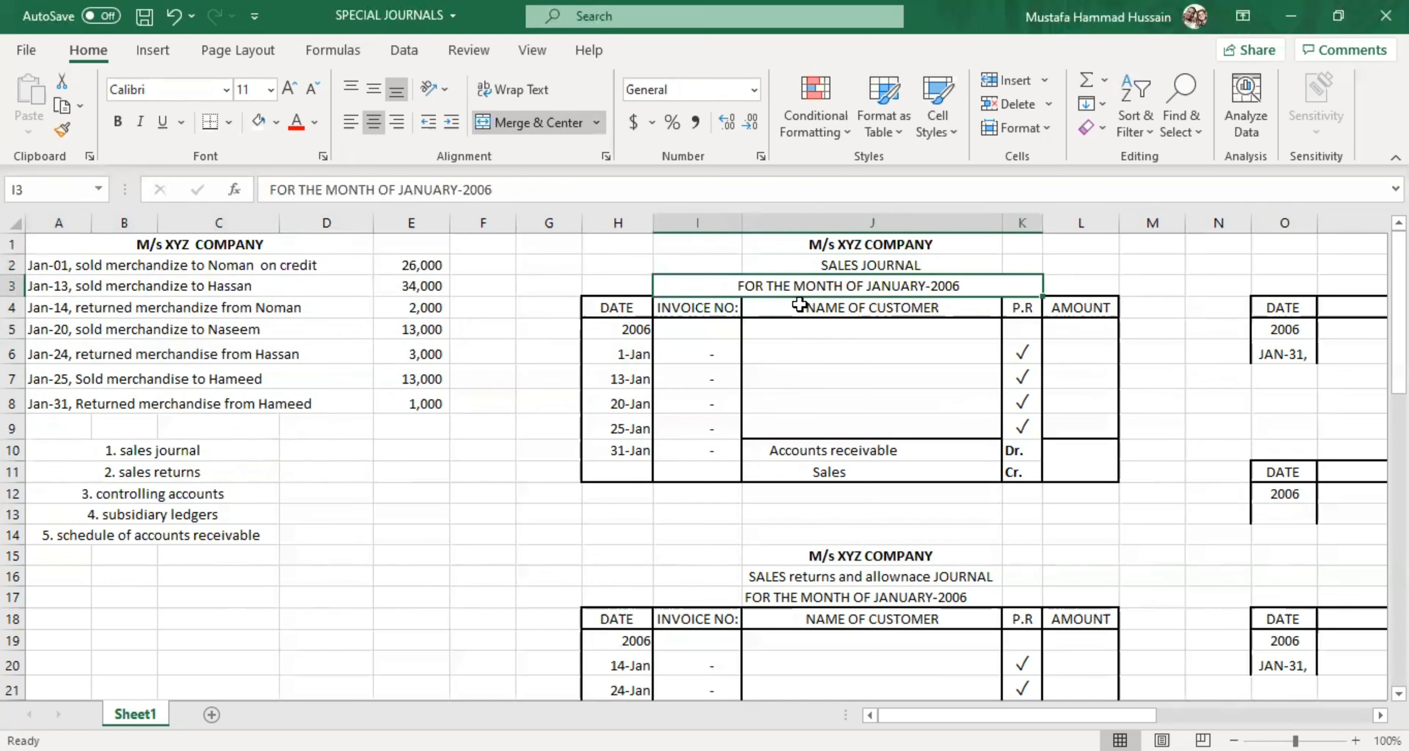
pyautogui.click(802, 304)
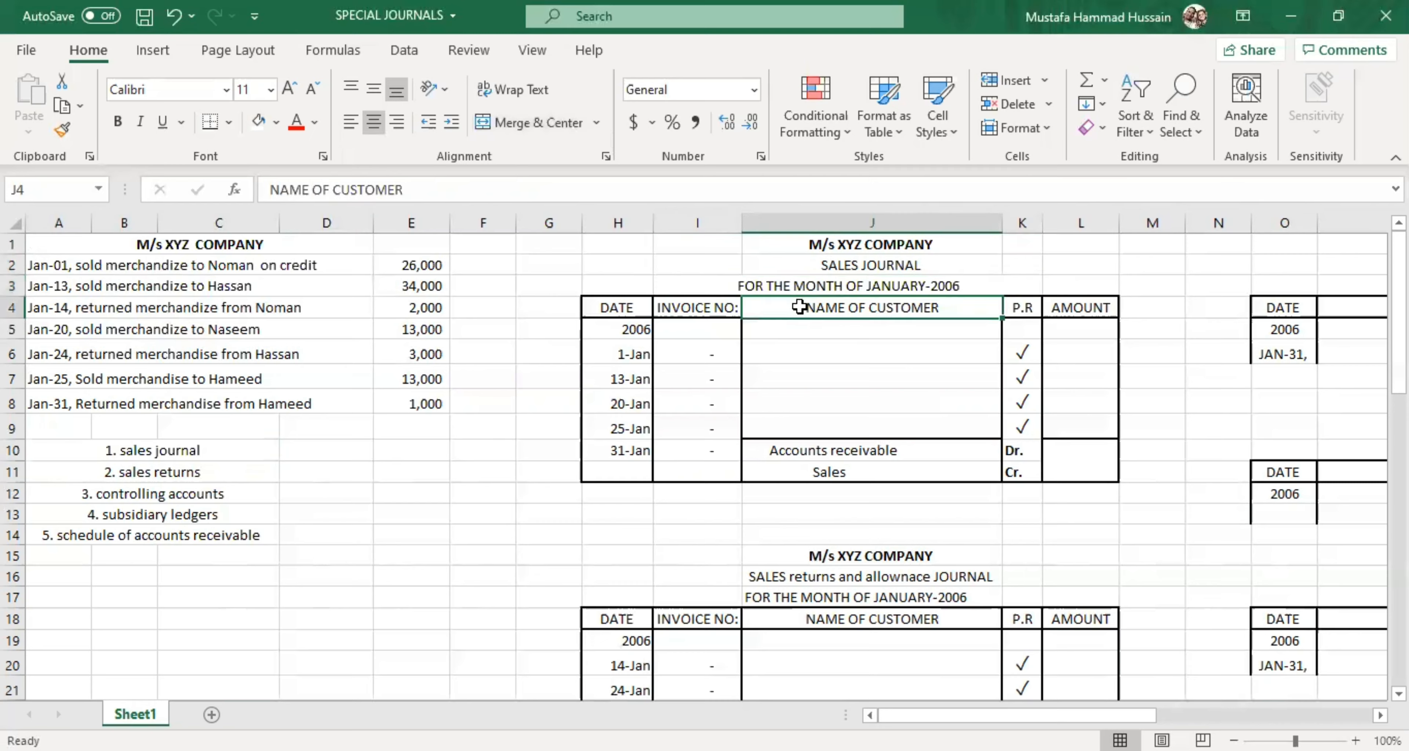
# Step: Change the sales journal's column heading in J4 to "NAME OF SUPPLIER"
pyautogui.doubleClick(944, 310)
pyautogui.press('BackSpace')
pyautogui.press('BackSpace')
pyautogui.press('BackSpace')
pyautogui.press('BackSpace')
pyautogui.press('BackSpace')
pyautogui.press('BackSpace')
pyautogui.press('BackSpace')
pyautogui.press('BackSpace')
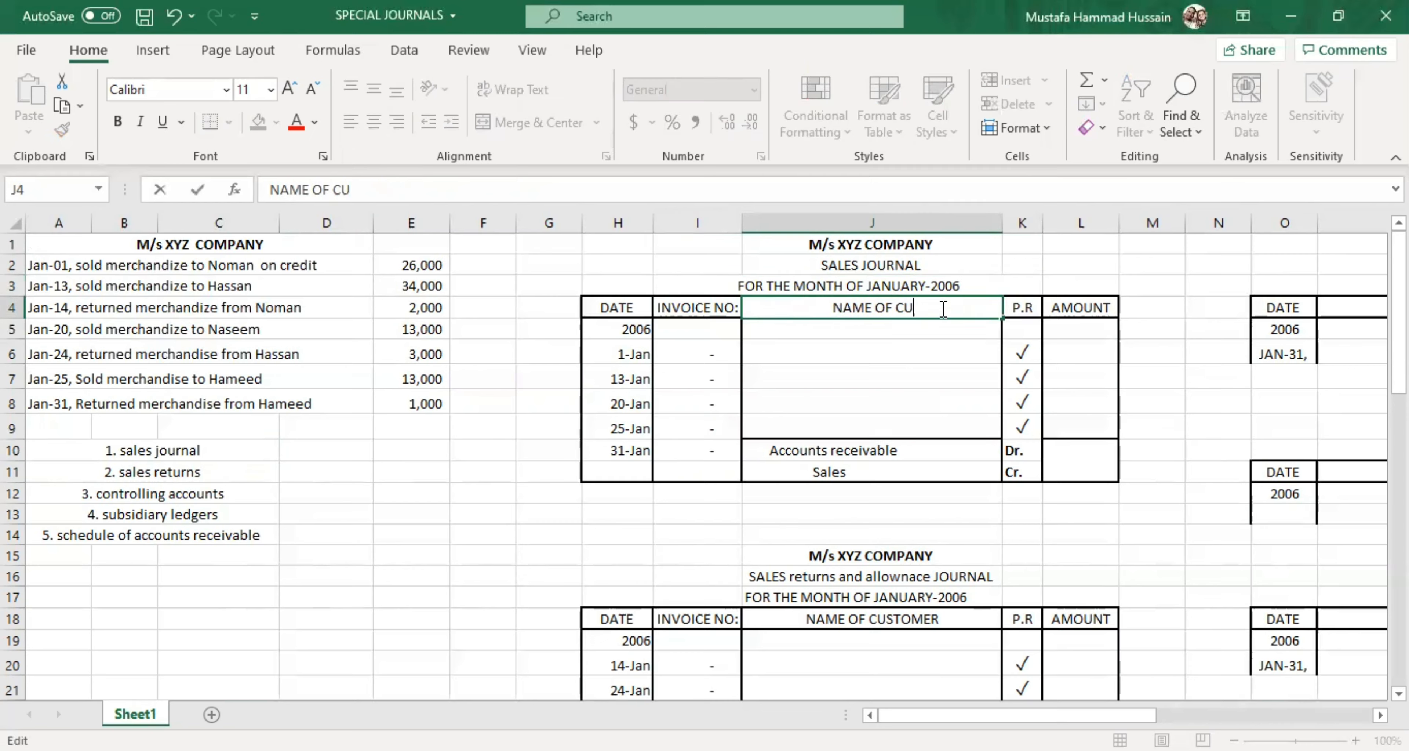
pyautogui.write('SUPLLI')
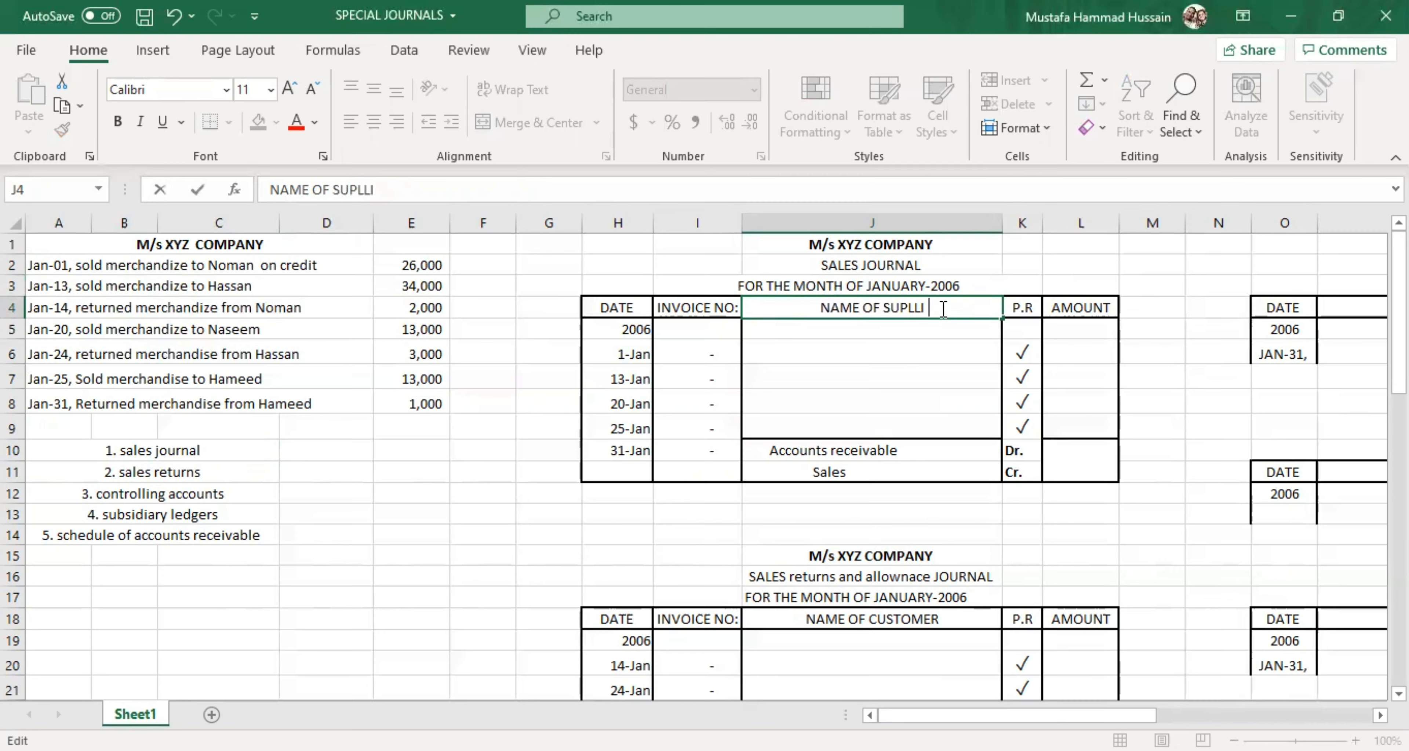
pyautogui.press('BackSpace')
pyautogui.press('BackSpace')
pyautogui.write('PLIER')
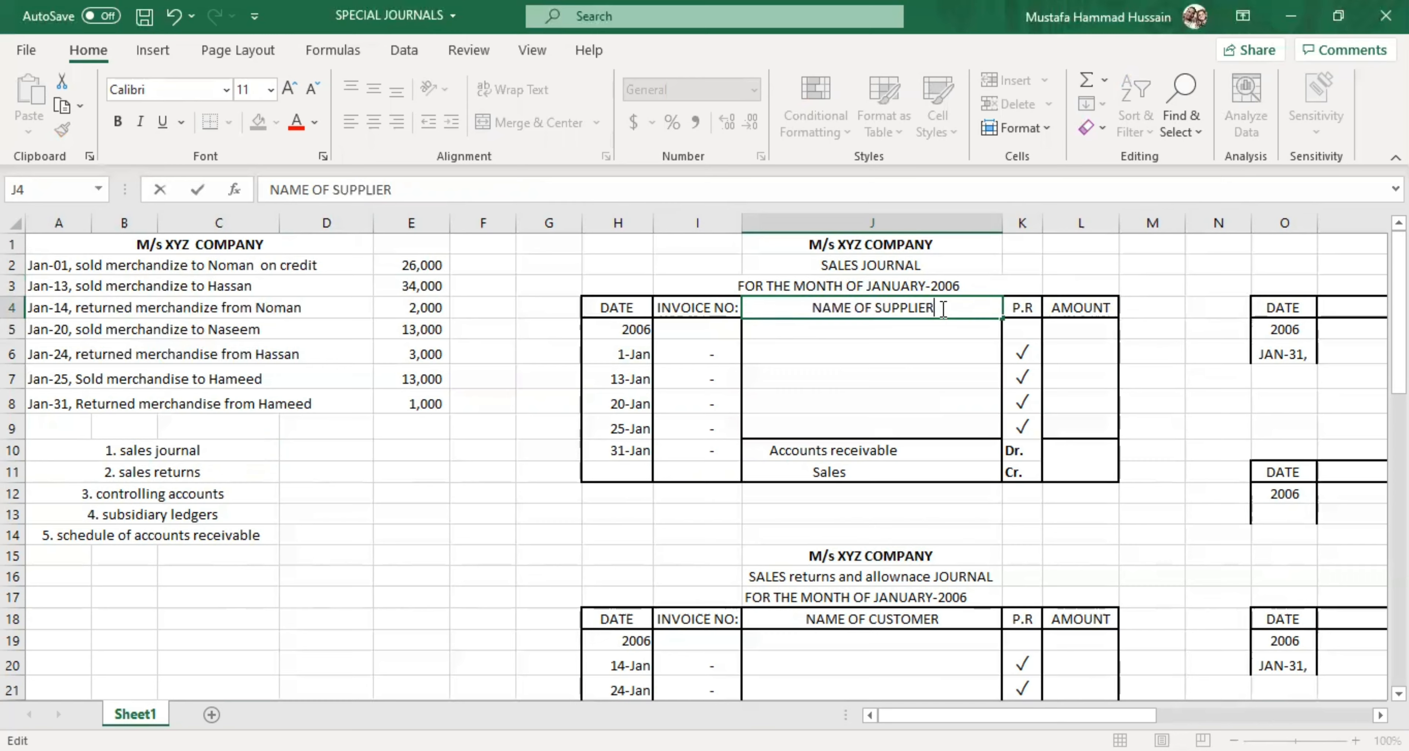
# Step: Restore the column heading in J4 to "NAME OF CUSTOMER"
pyautogui.press('BackSpace')
pyautogui.press('BackSpace')
pyautogui.press('BackSpace')
pyautogui.press('BackSpace')
pyautogui.press('BackSpace')
pyautogui.press('BackSpace')
pyautogui.press('BackSpace')
pyautogui.press('BackSpace')
pyautogui.write('CUSTOMER')
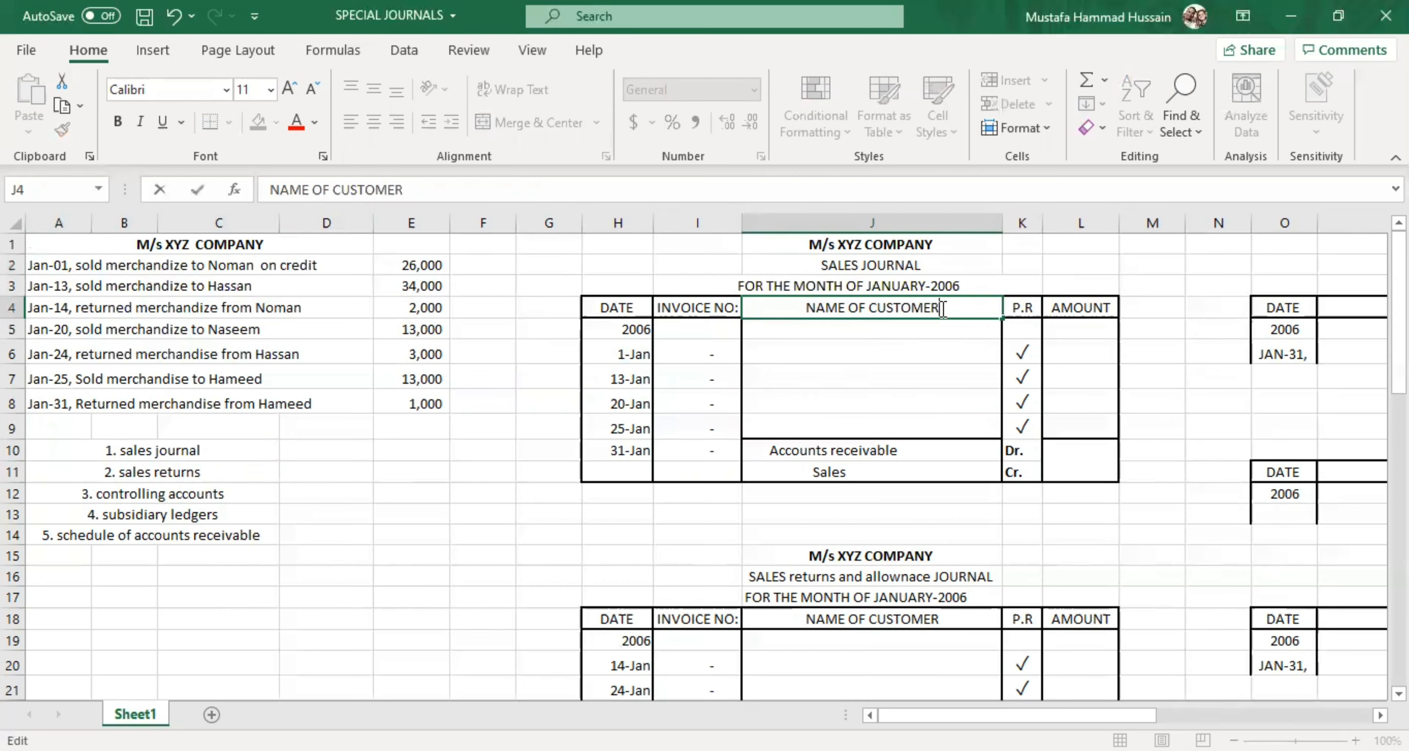
pyautogui.click(894, 402)
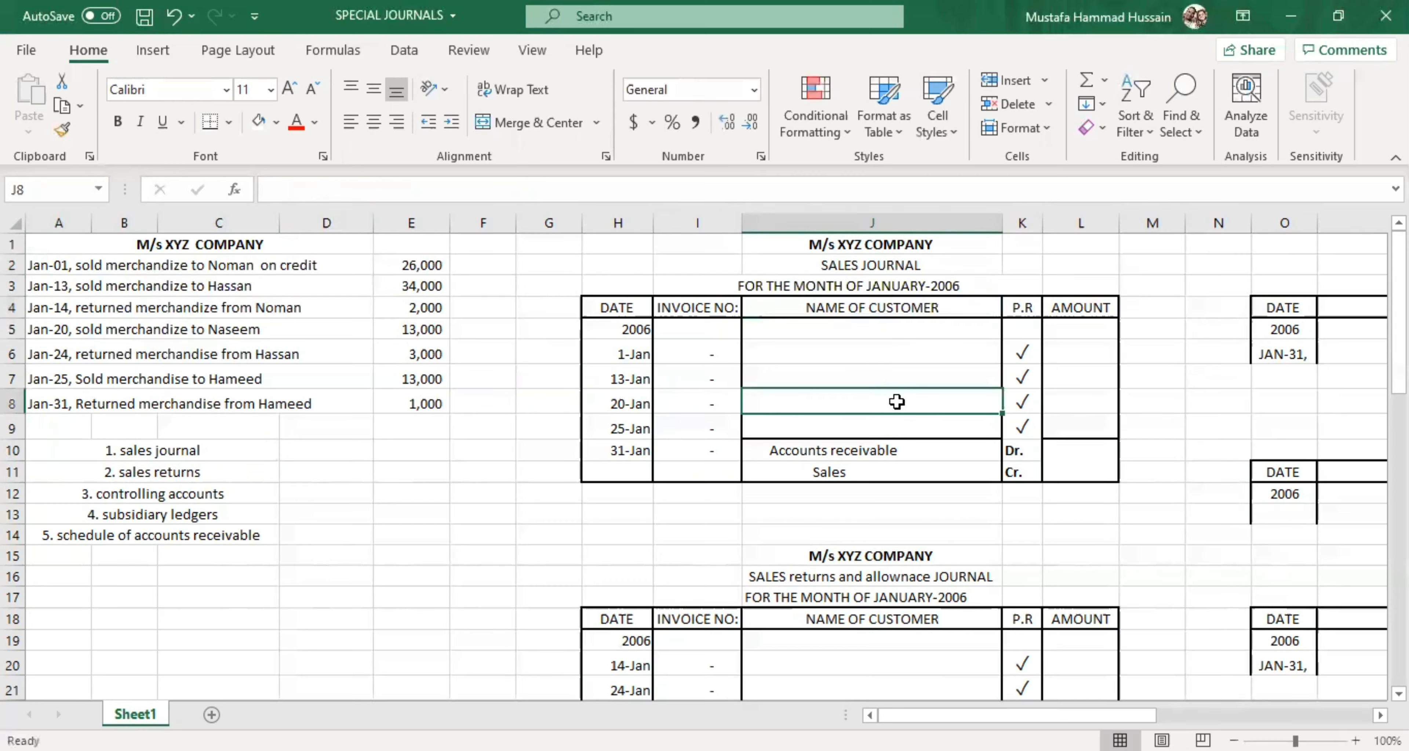
# Step: Compare the customer column heading in J4 with the sales journal title in J2 and the returns journal title in J16
pyautogui.click(874, 312)
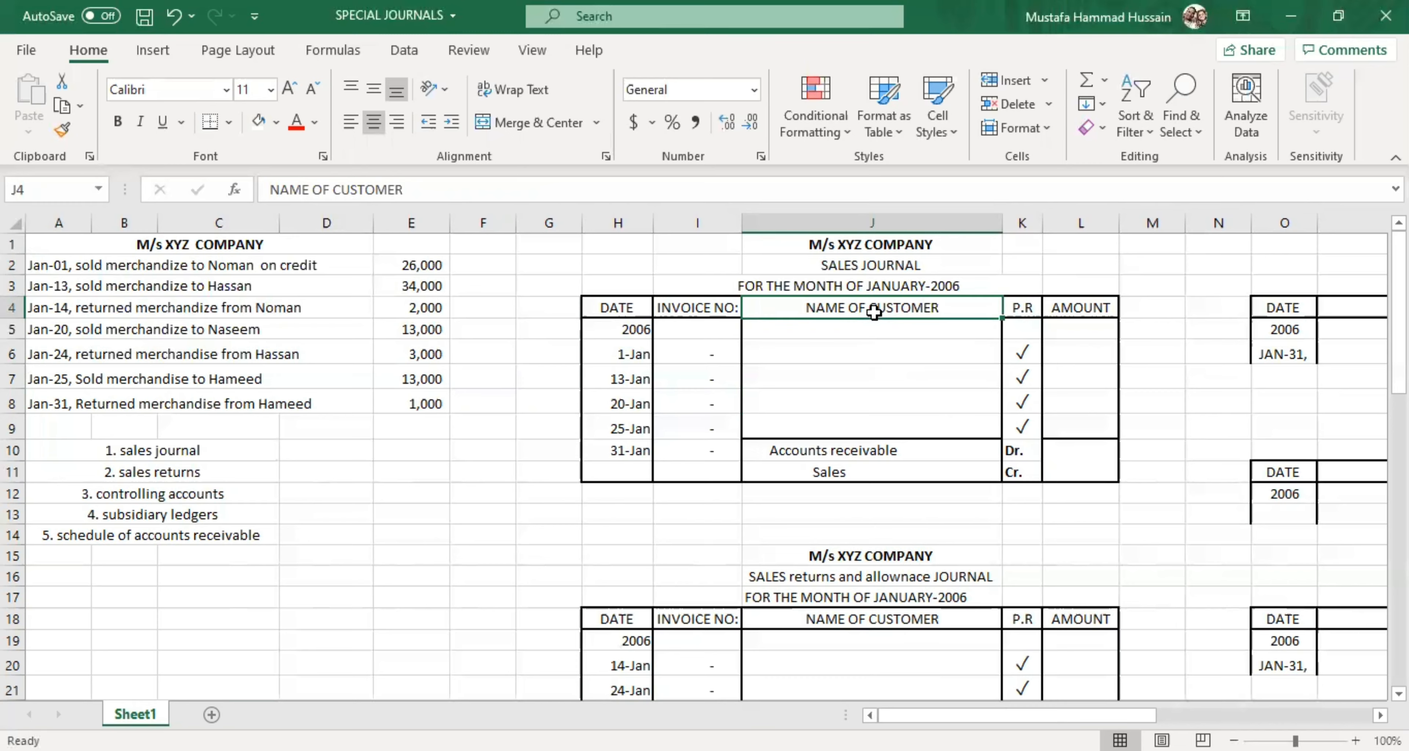
pyautogui.click(854, 331)
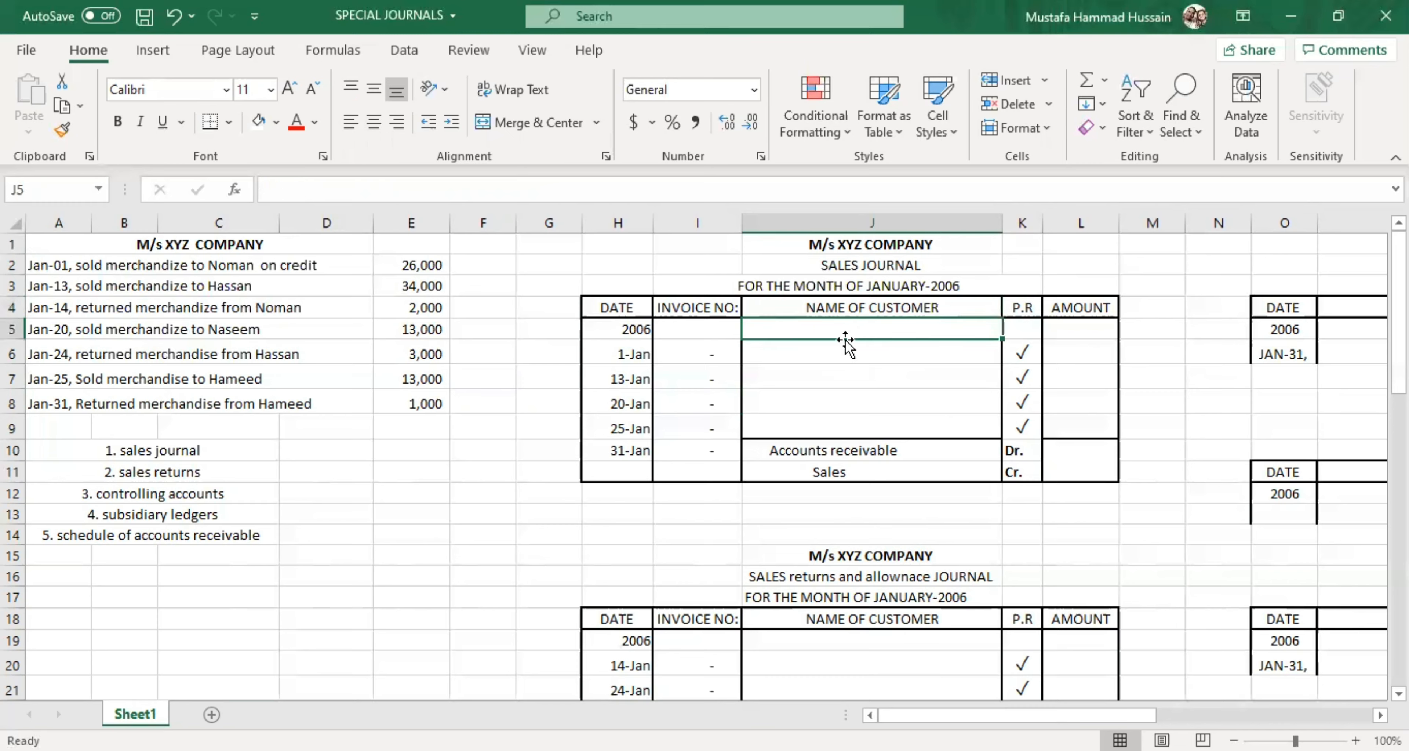
pyautogui.click(832, 373)
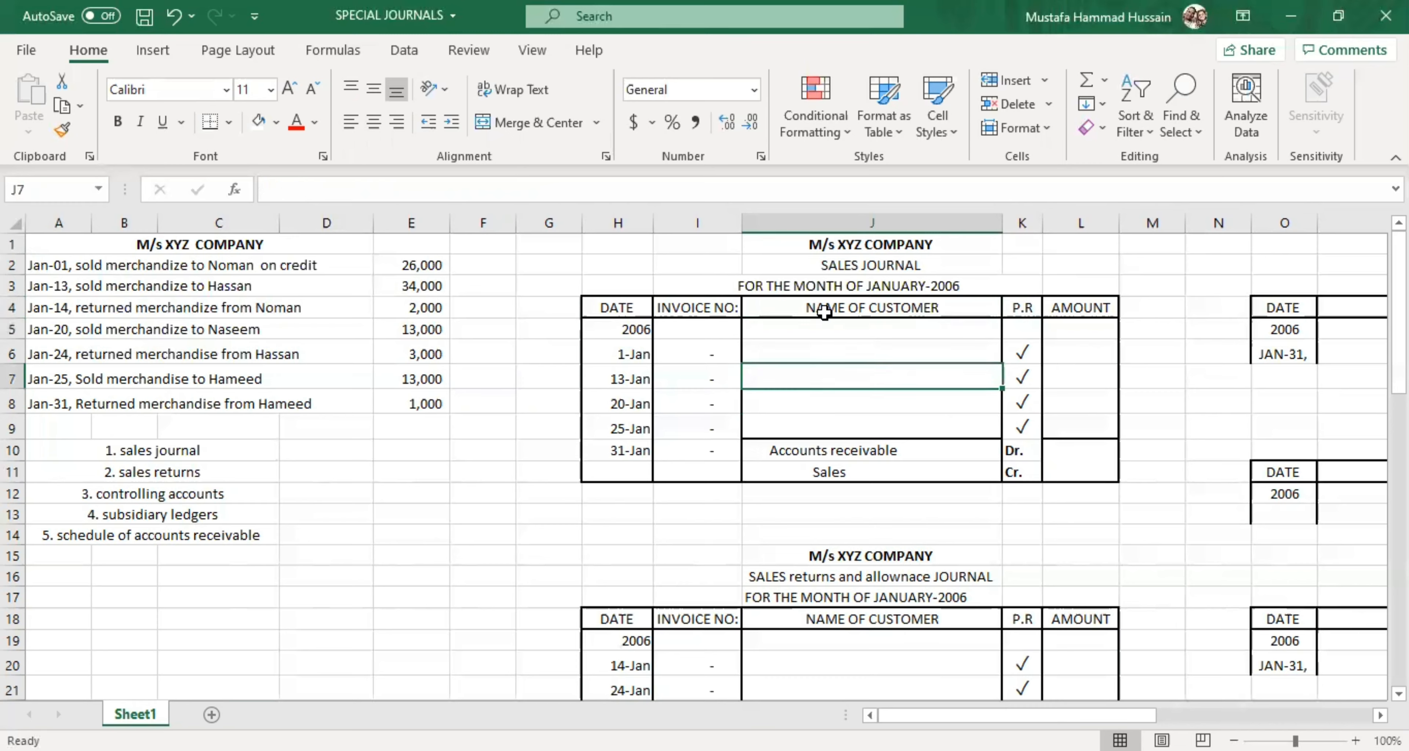
pyautogui.click(838, 269)
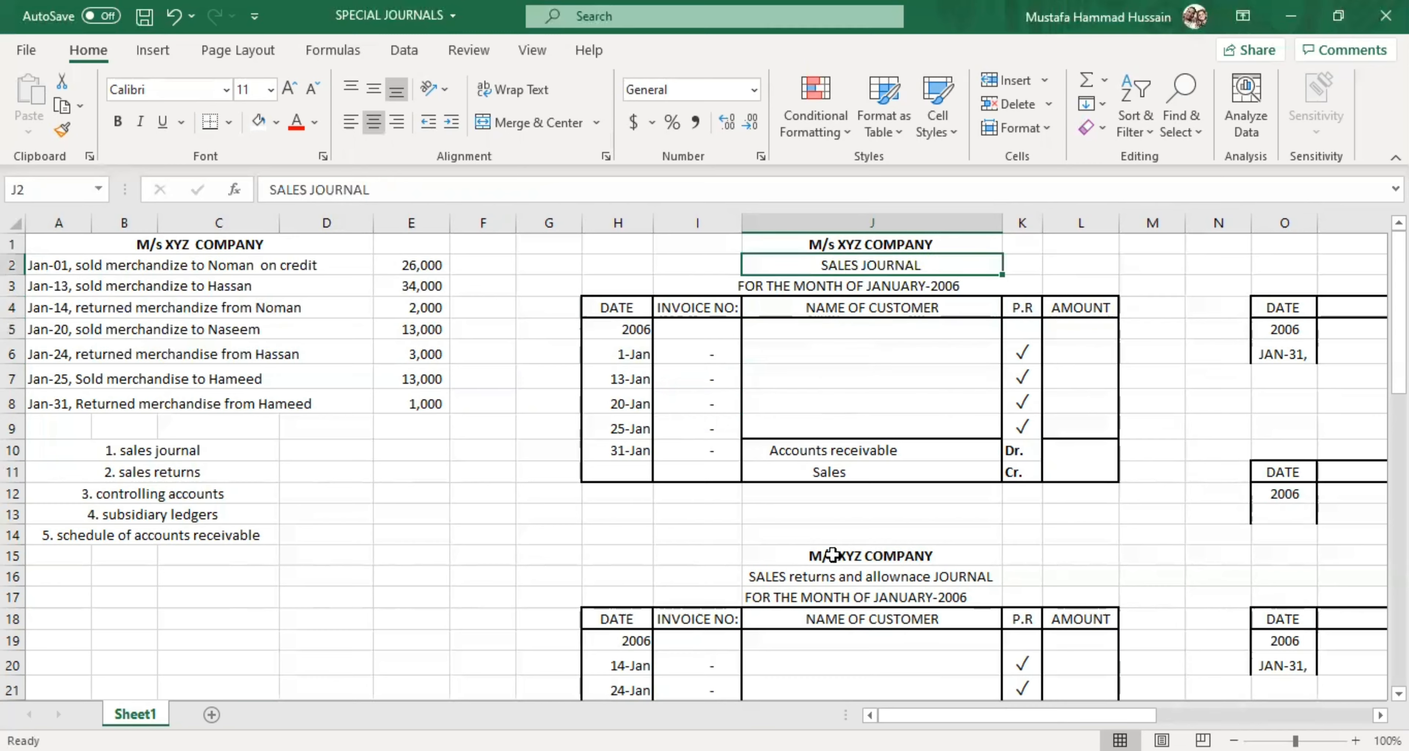
pyautogui.click(841, 577)
pyautogui.click(837, 265)
pyautogui.click(843, 302)
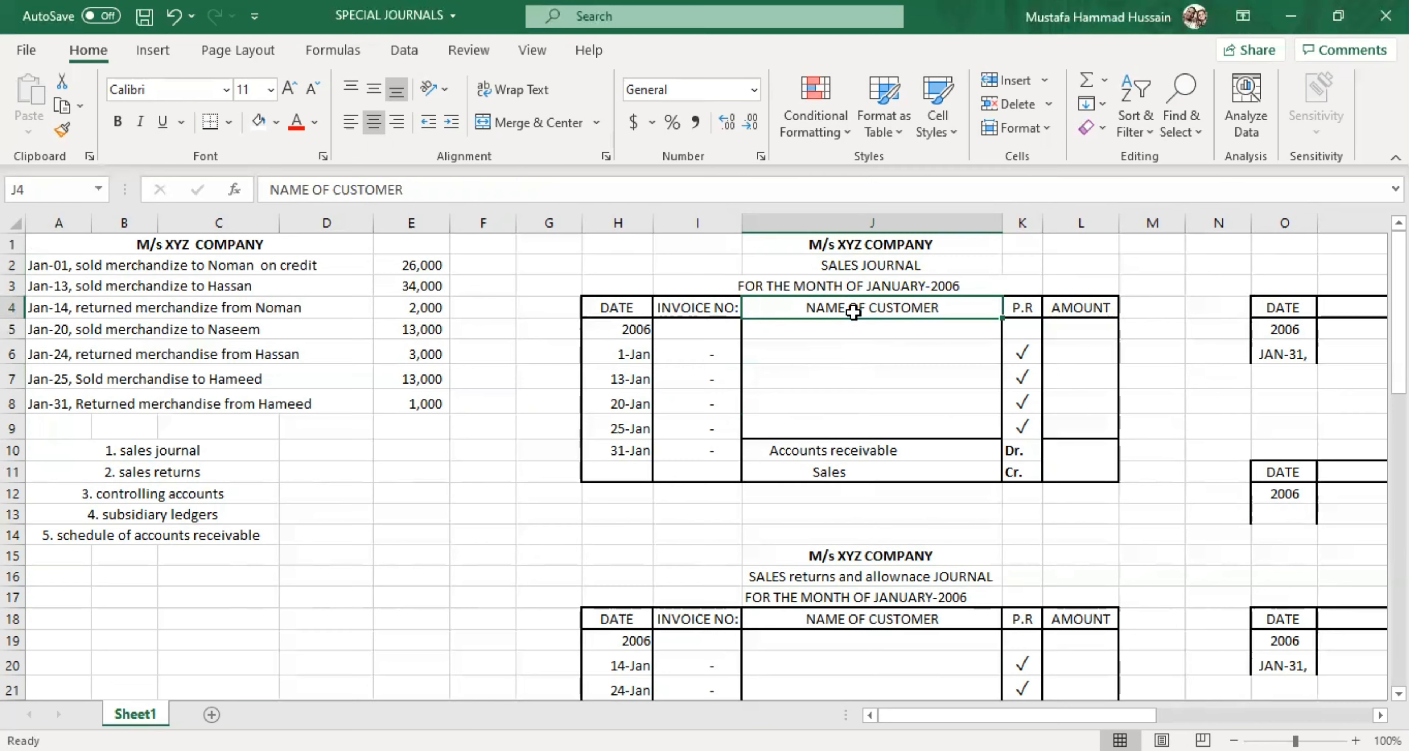
pyautogui.click(857, 267)
pyautogui.click(851, 584)
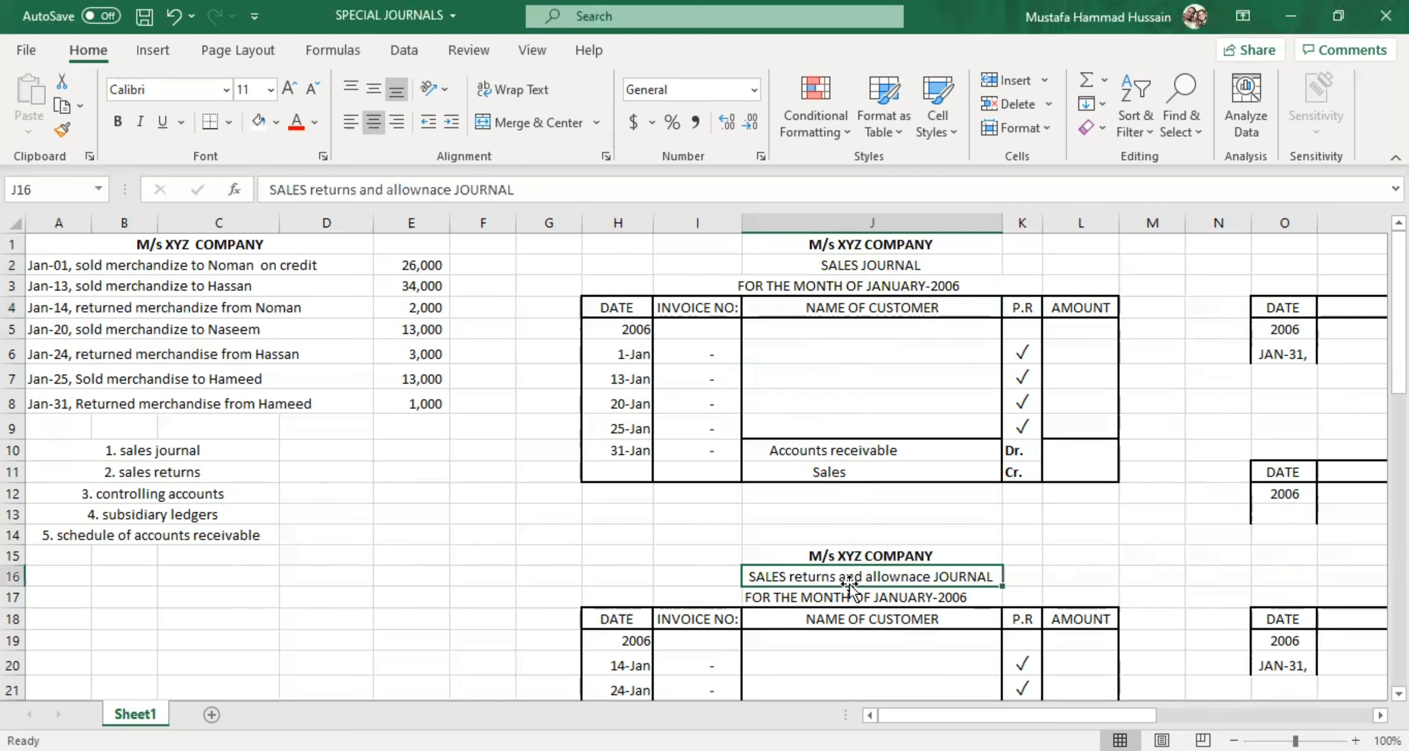
pyautogui.click(887, 305)
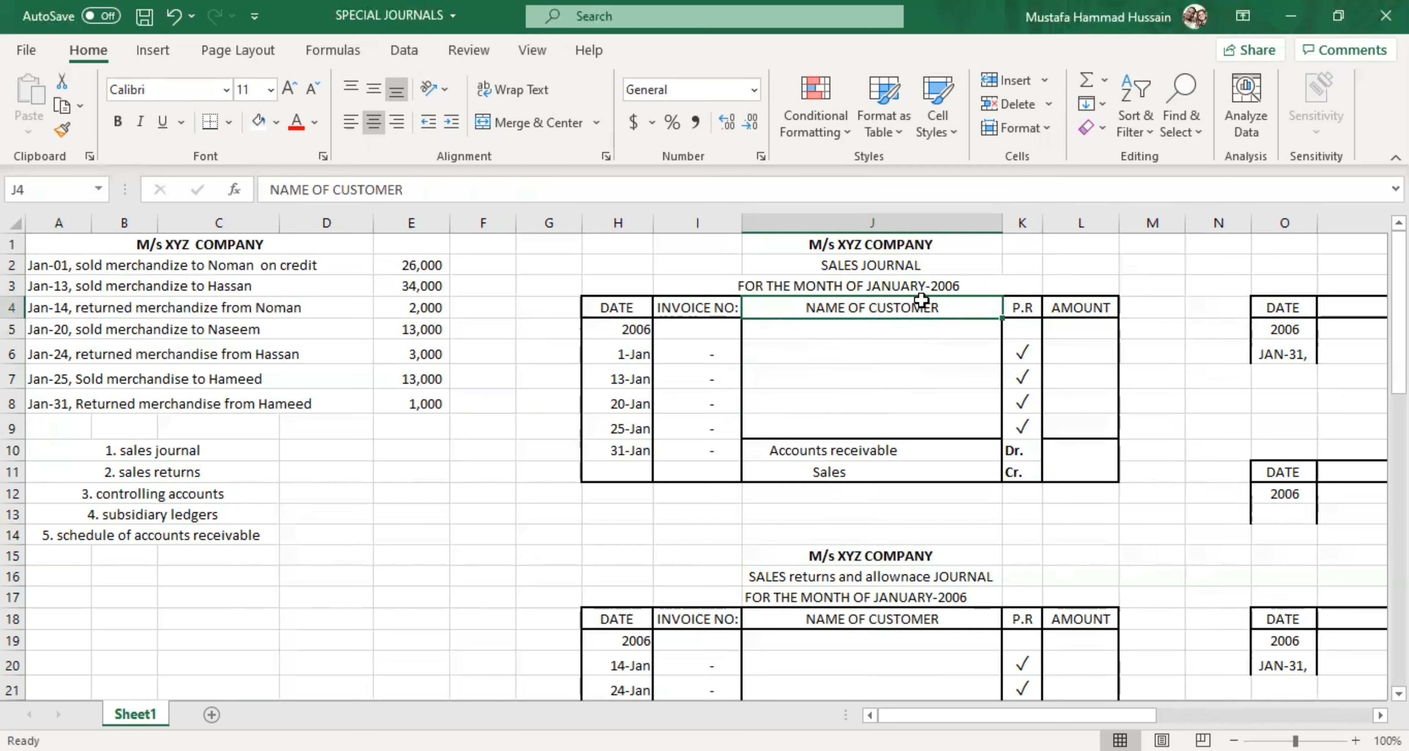
pyautogui.doubleClick(940, 305)
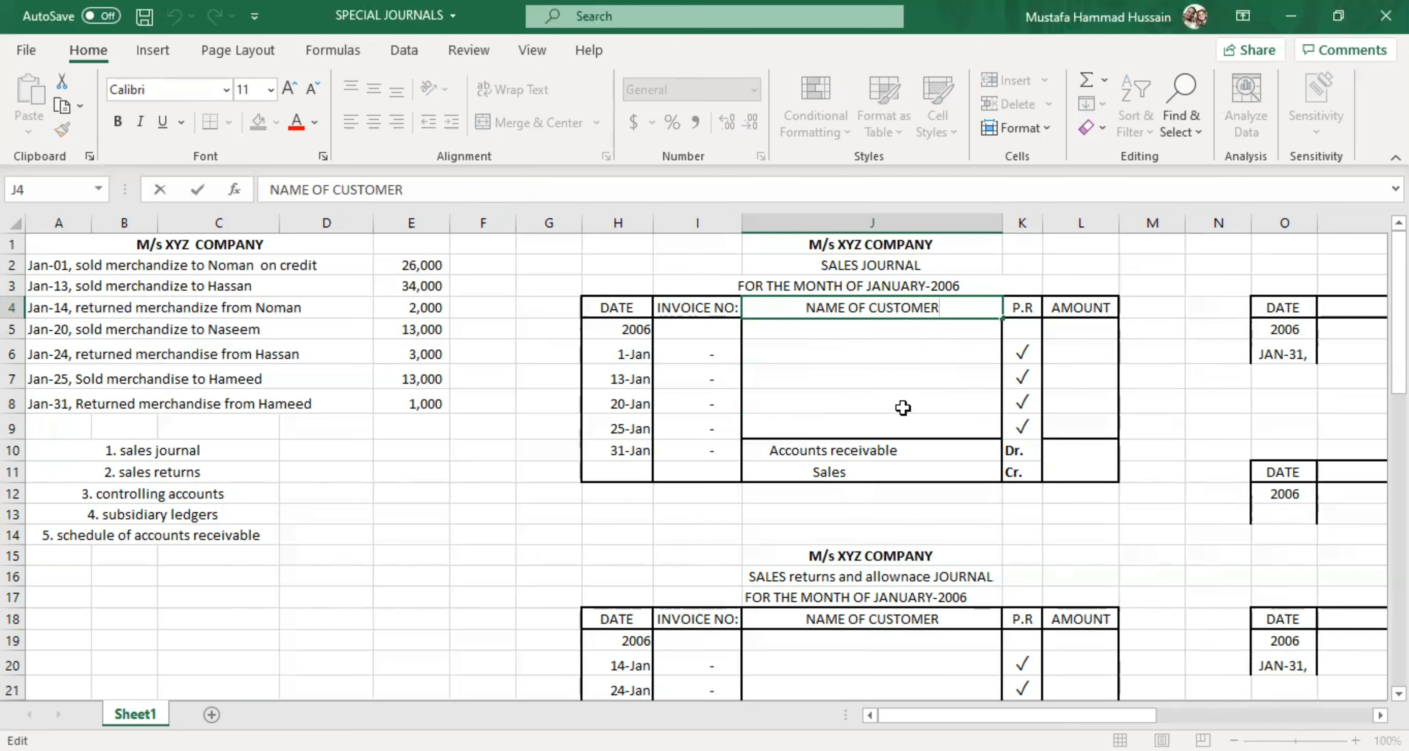
# Step: Remove "on credit" from the end of the Jan-01 sale description in A2
pyautogui.click(225, 265)
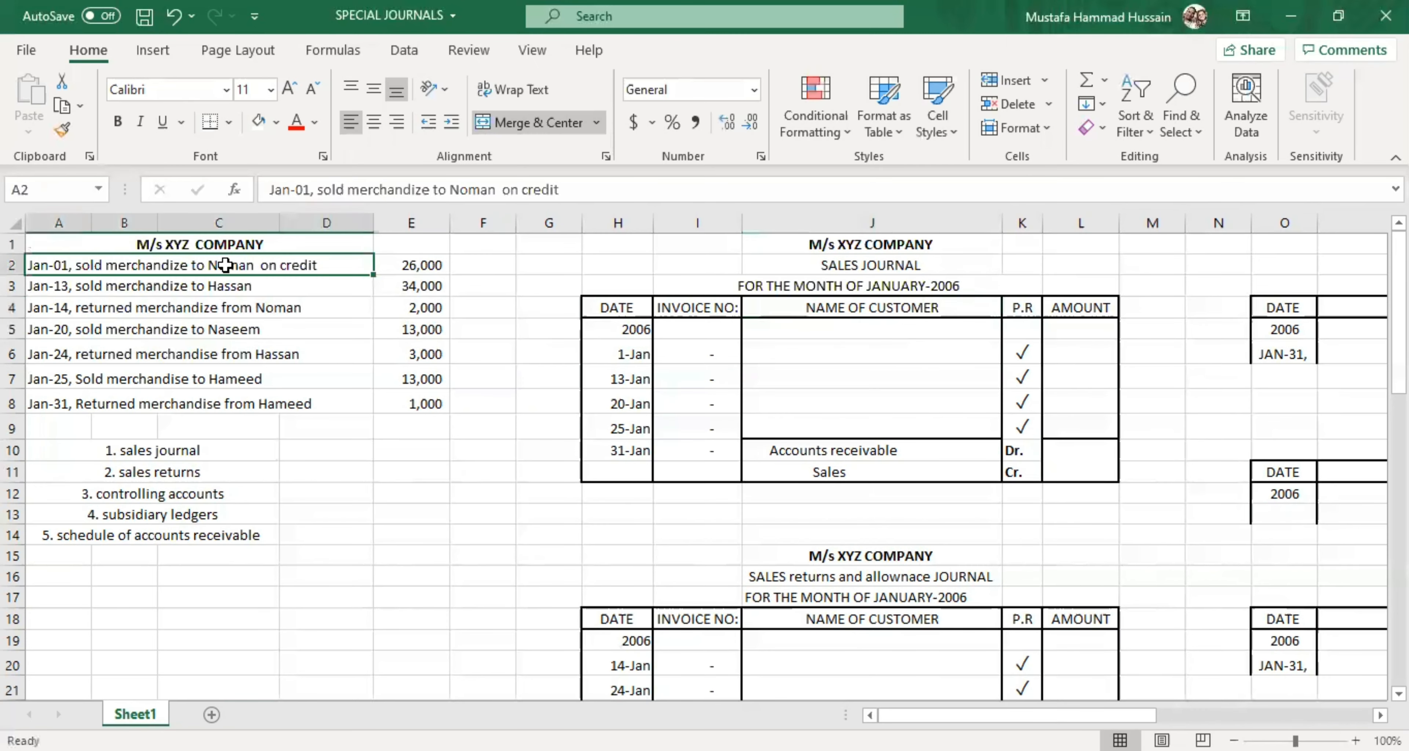
pyautogui.doubleClick(318, 265)
pyautogui.click(306, 284)
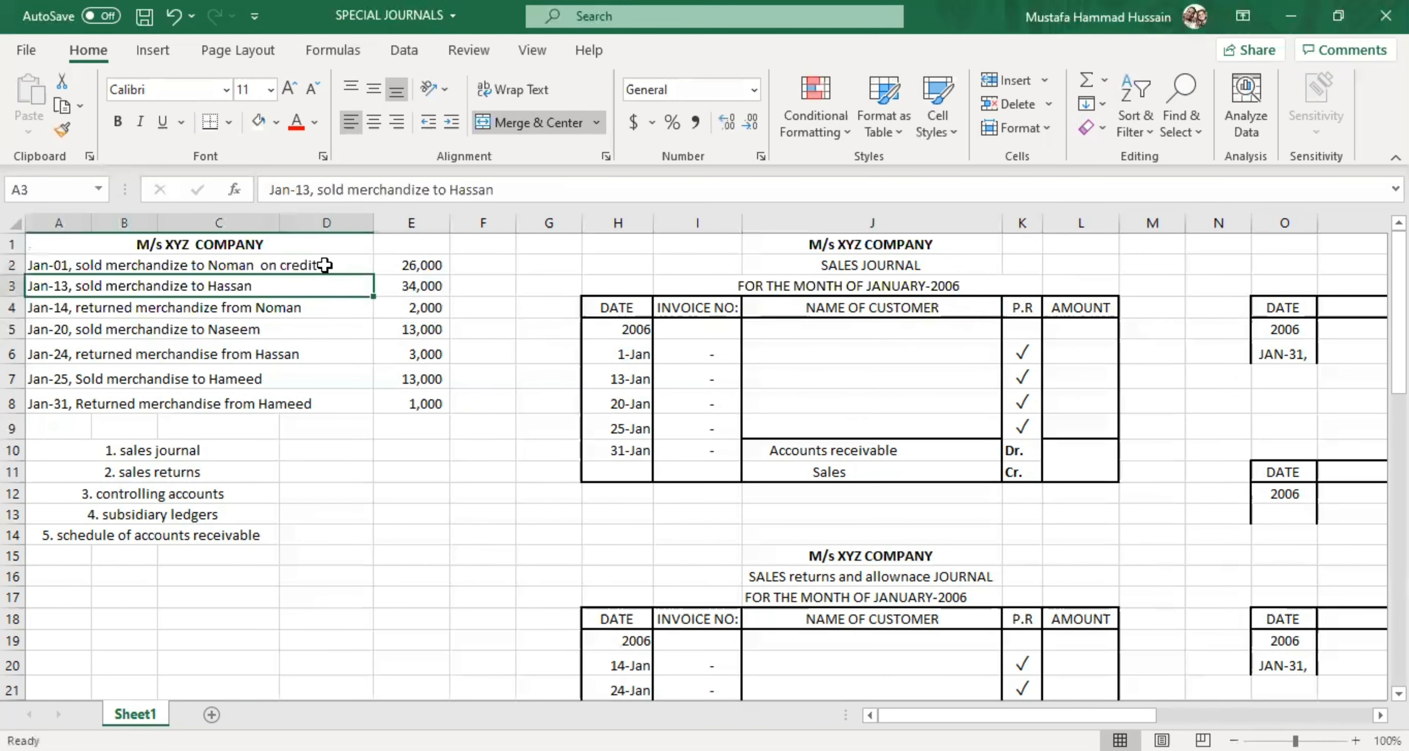
pyautogui.click(325, 265)
pyautogui.doubleClick(327, 266)
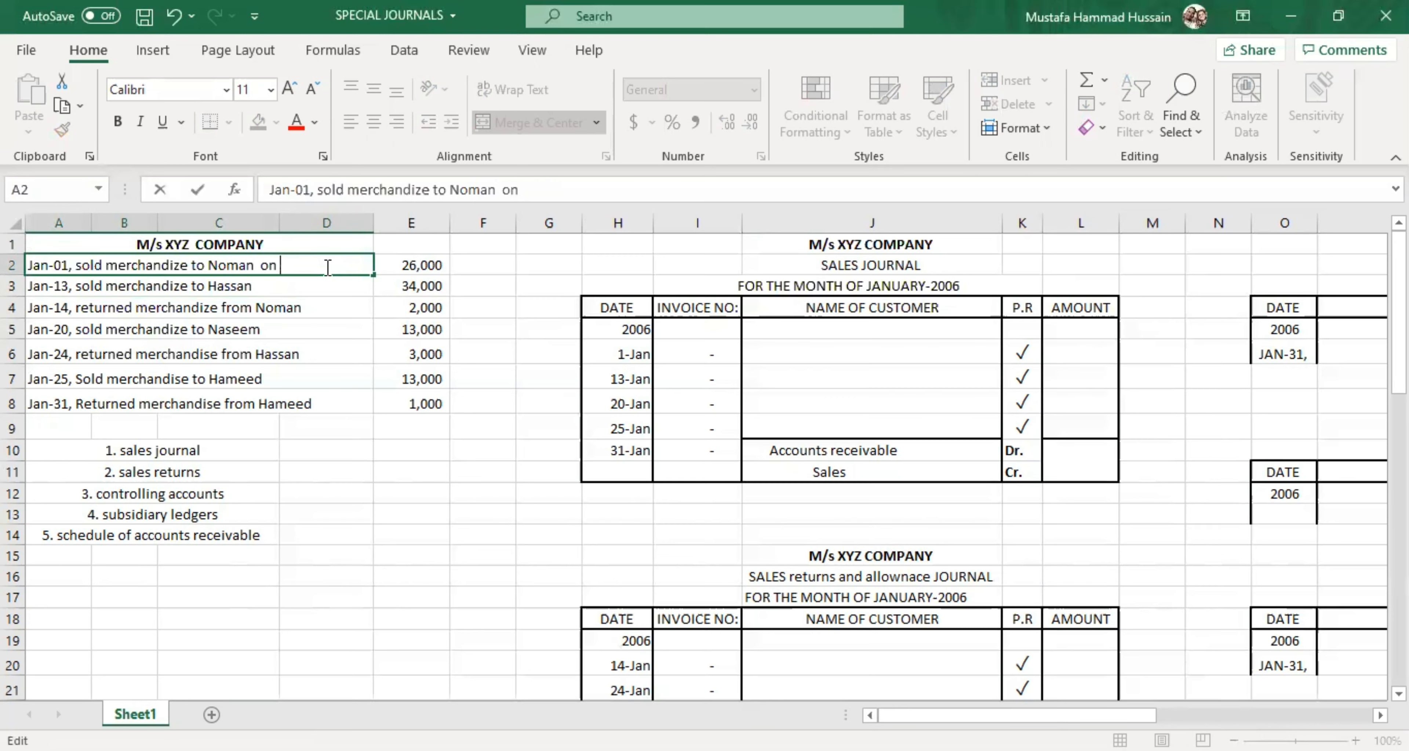
pyautogui.press('BackSpace')
pyautogui.press('BackSpace')
pyautogui.click(337, 307)
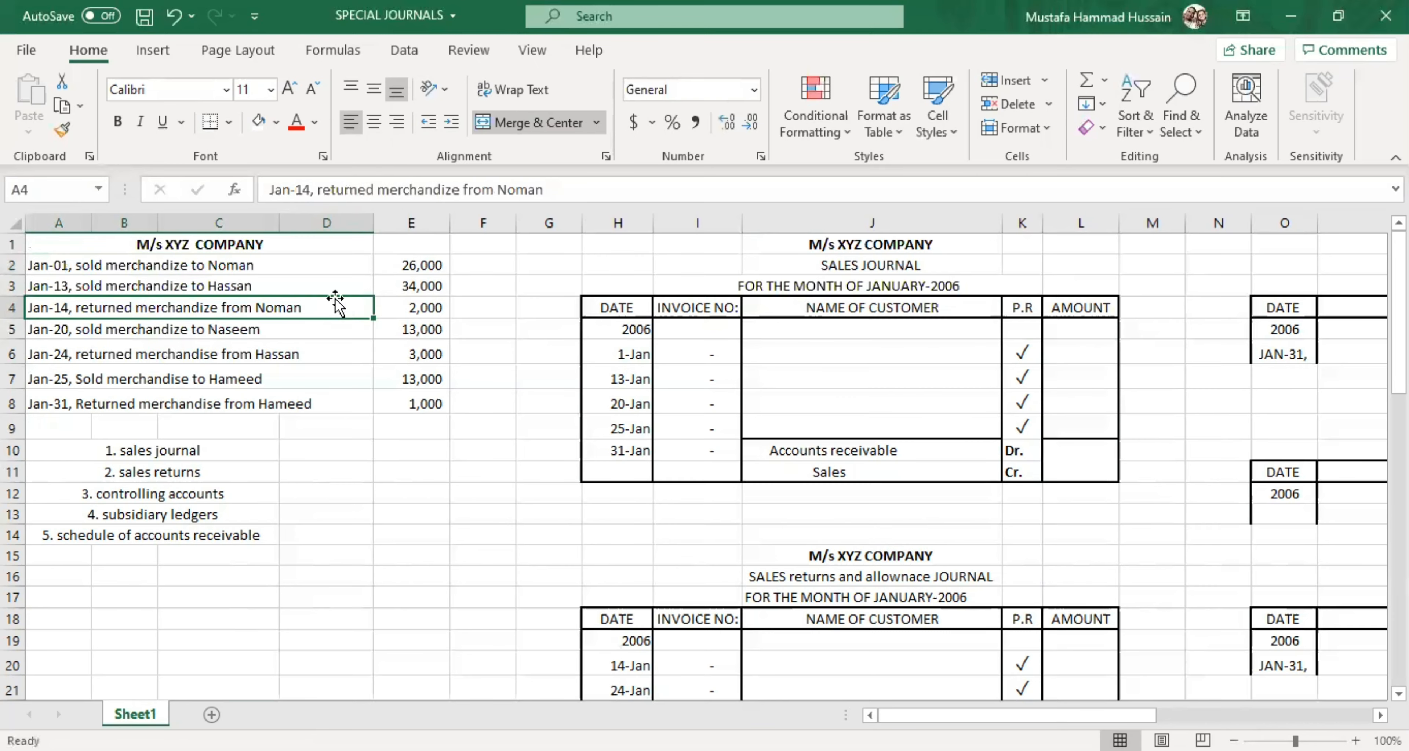
# Step: Record the Jan-01 sale in the sales journal, with the customer's name in J6 and the amount 26000 in L6
pyautogui.click(331, 270)
pyautogui.click(412, 271)
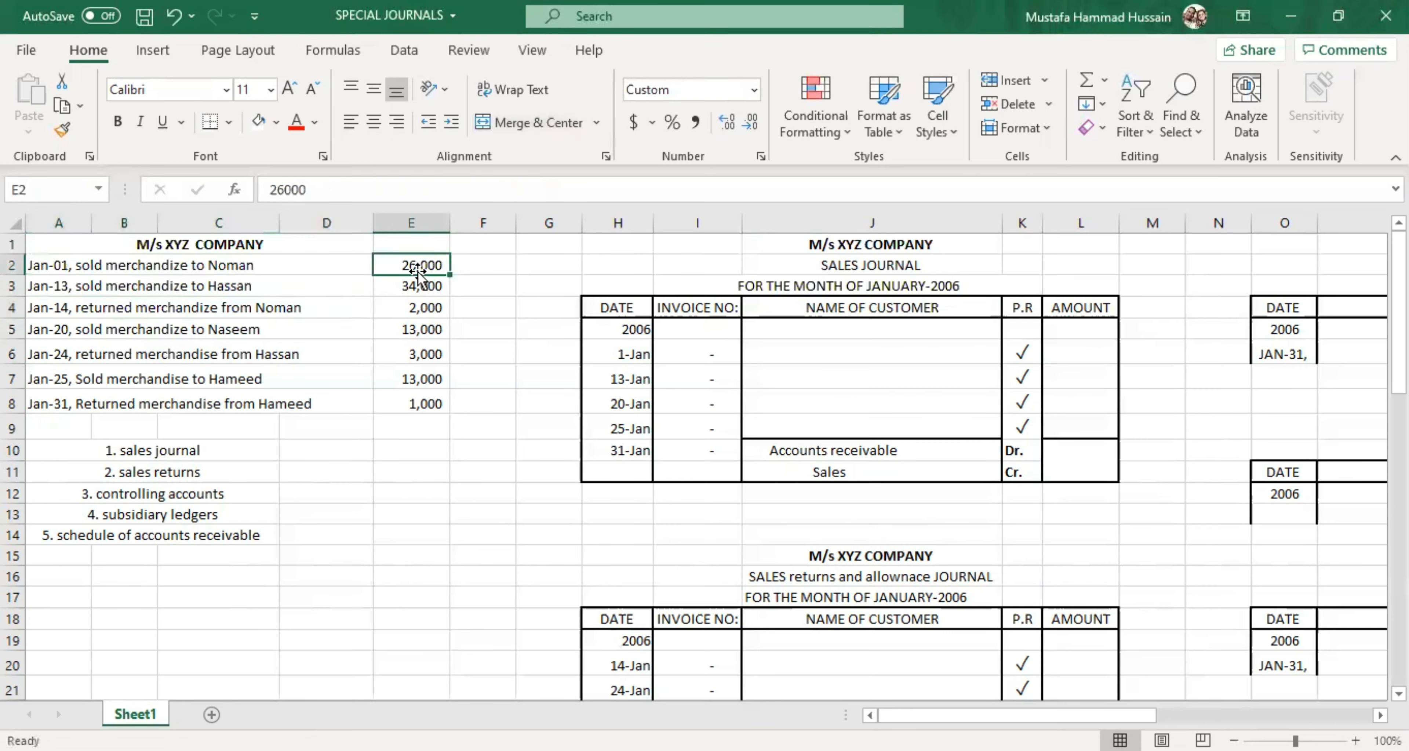
pyautogui.click(193, 265)
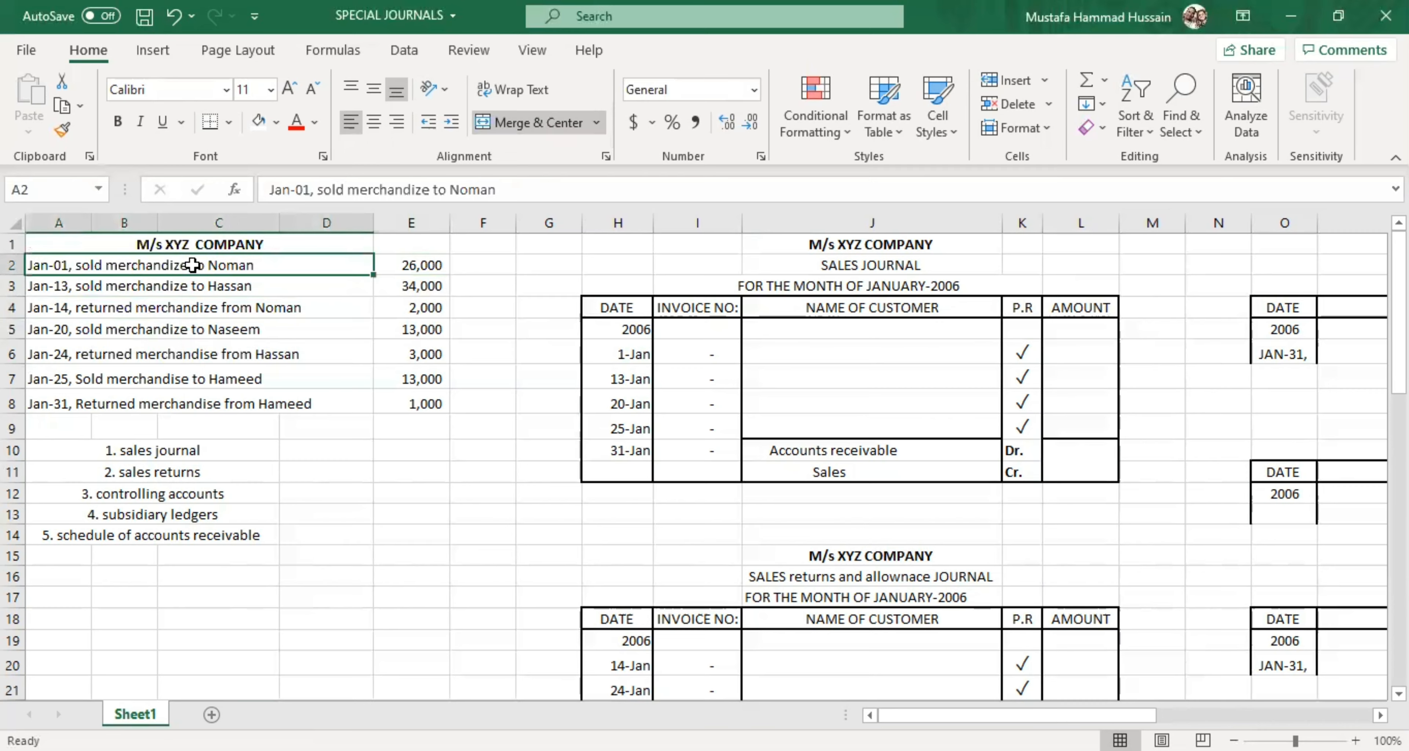
pyautogui.click(428, 267)
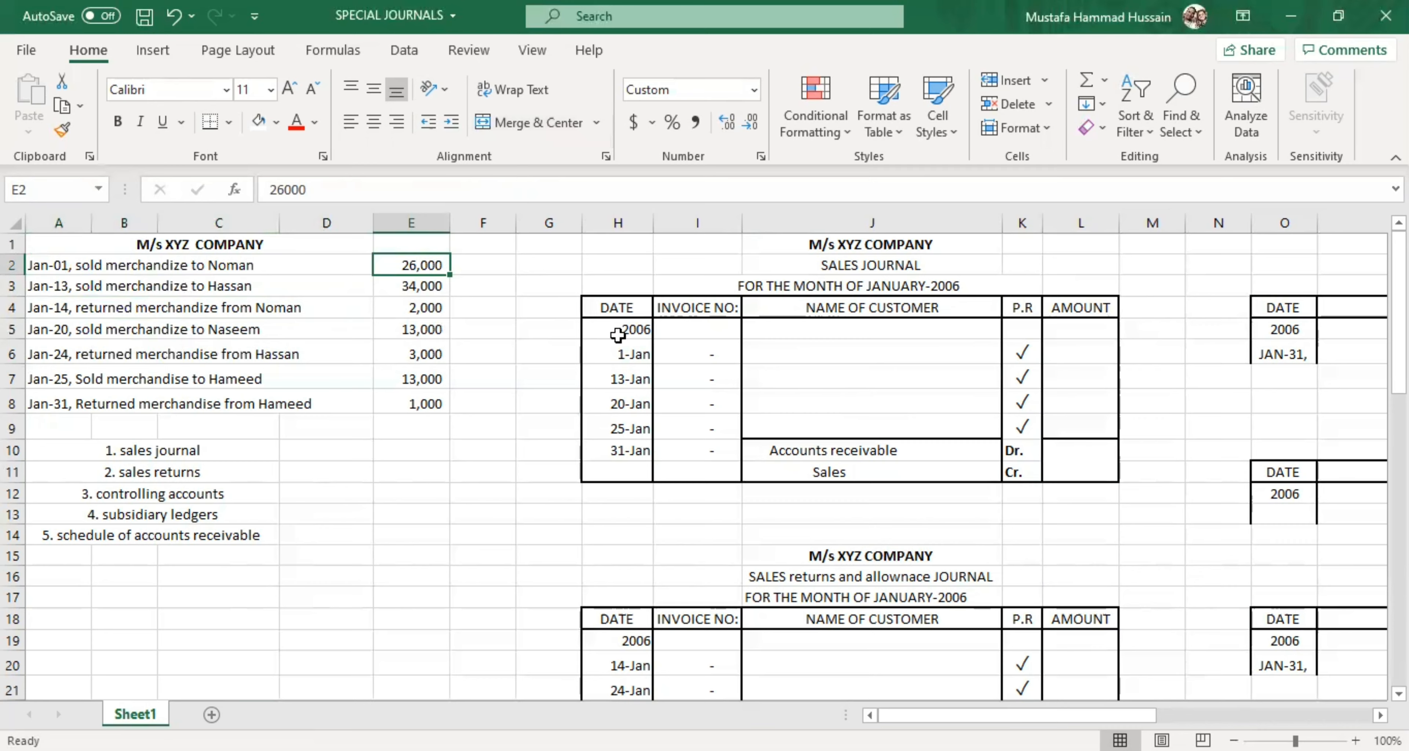
pyautogui.click(806, 355)
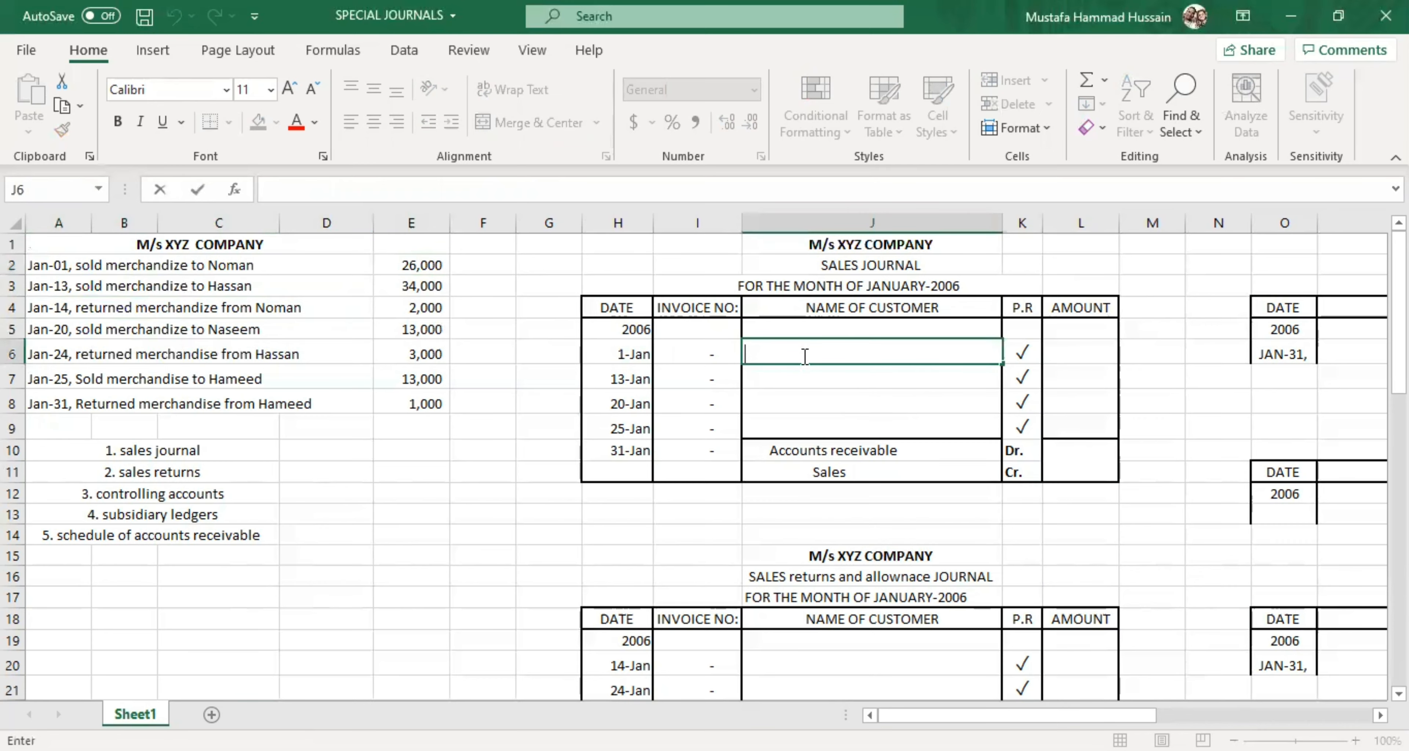
pyautogui.write('Mr. Noman')
pyautogui.click(1056, 354)
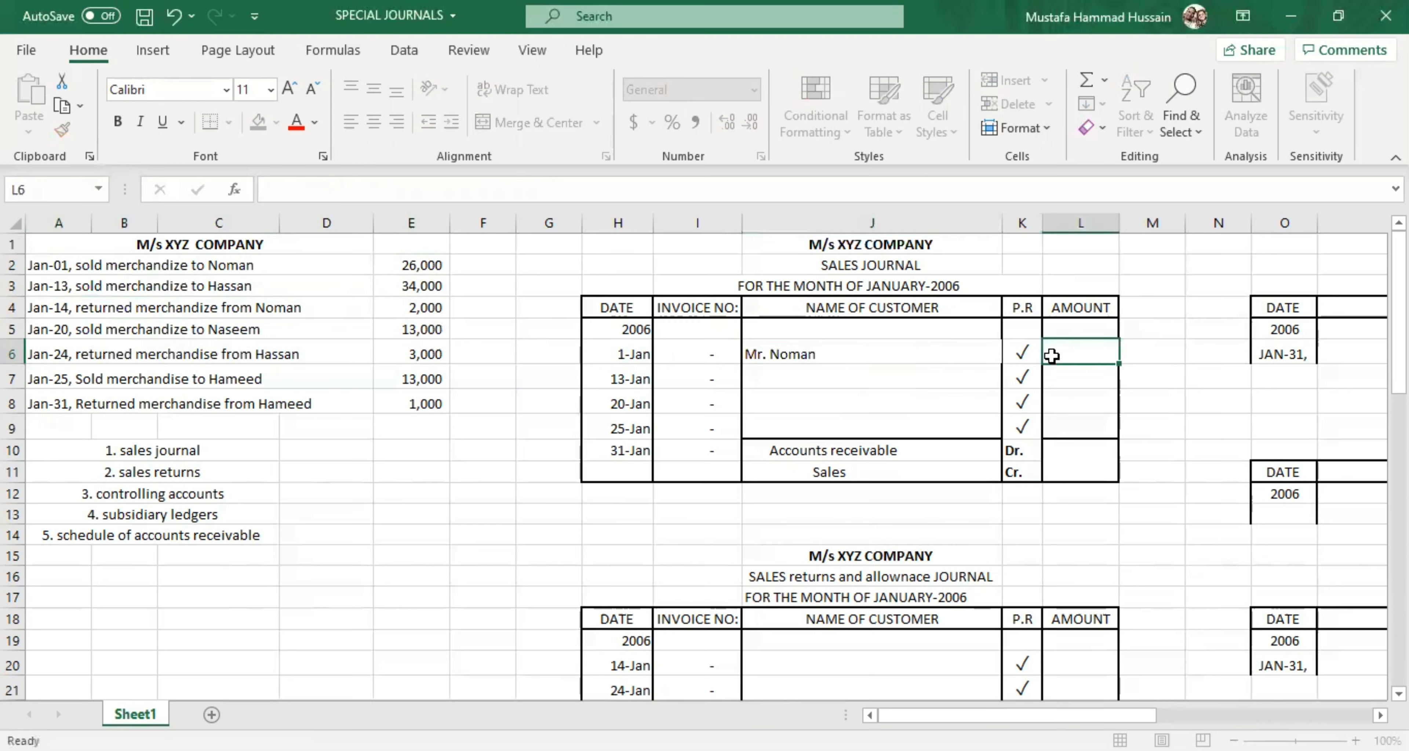
pyautogui.write('26000')
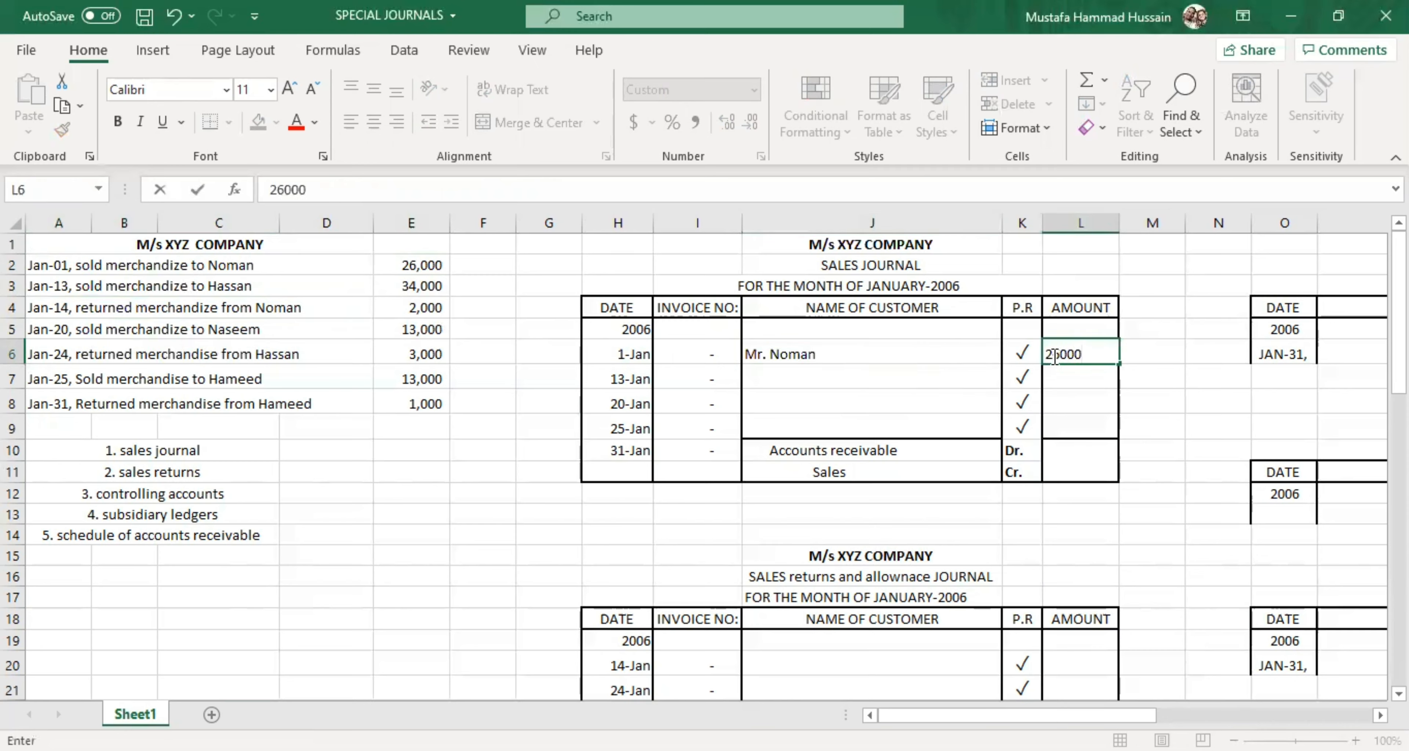
pyautogui.click(918, 374)
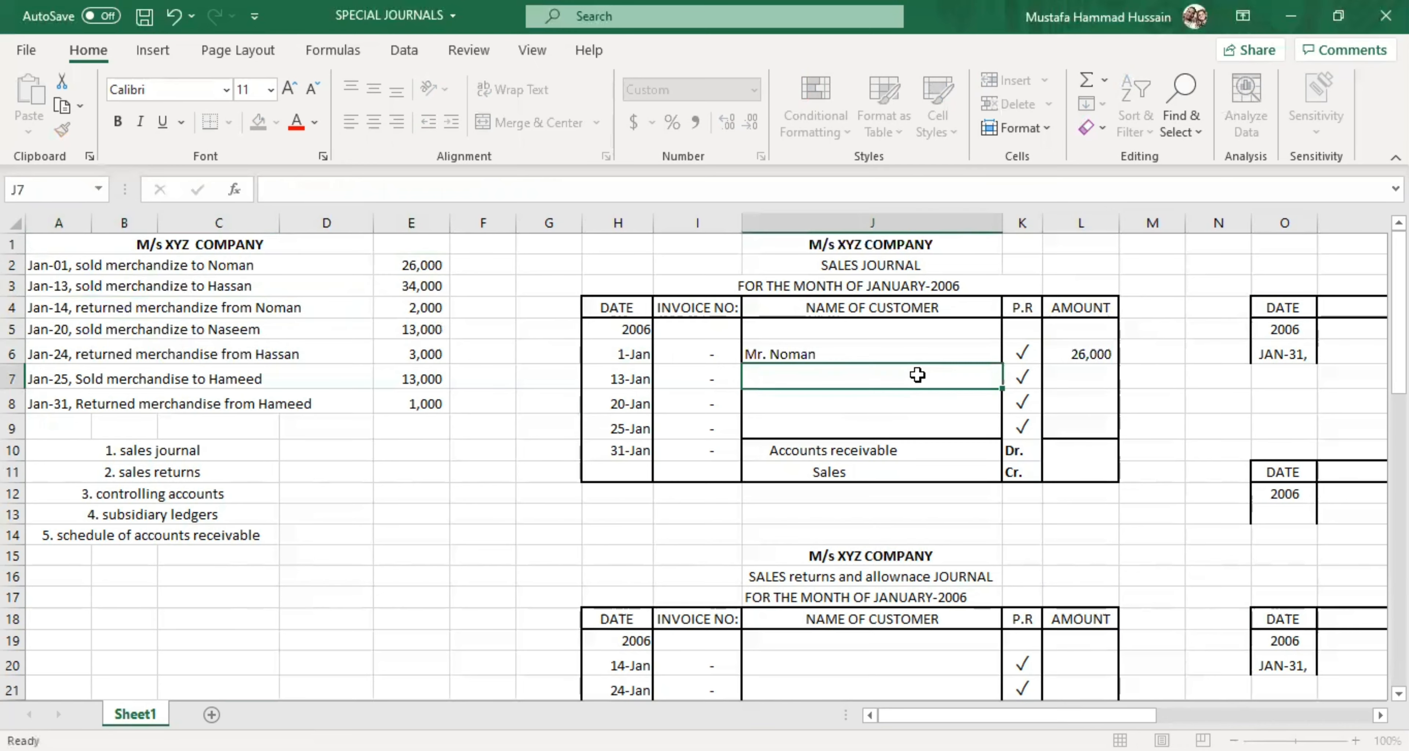
# Step: Shade the Jan-01 sale and its amount in A2:E2 with the lightest blue theme fill
pyautogui.click(879, 274)
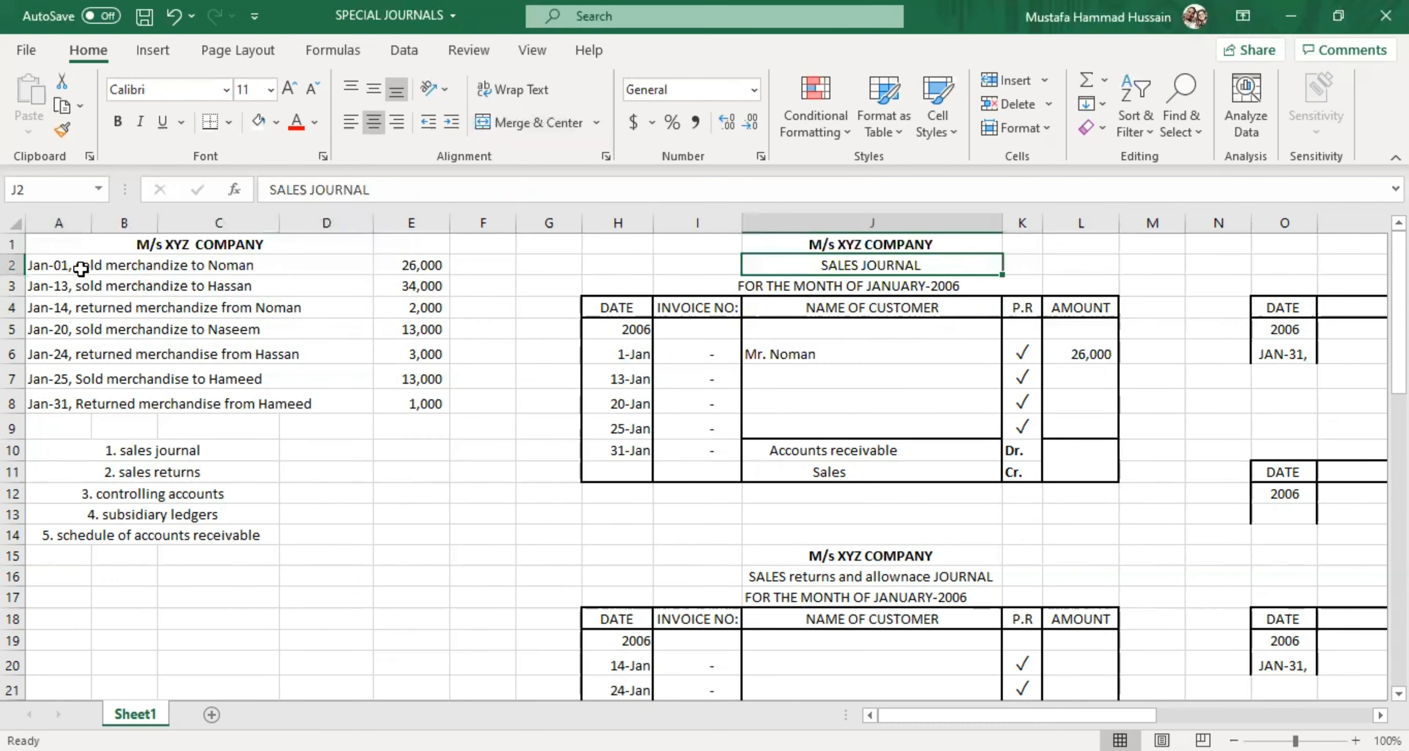
pyautogui.moveTo(81, 268); pyautogui.dragTo(380, 263)
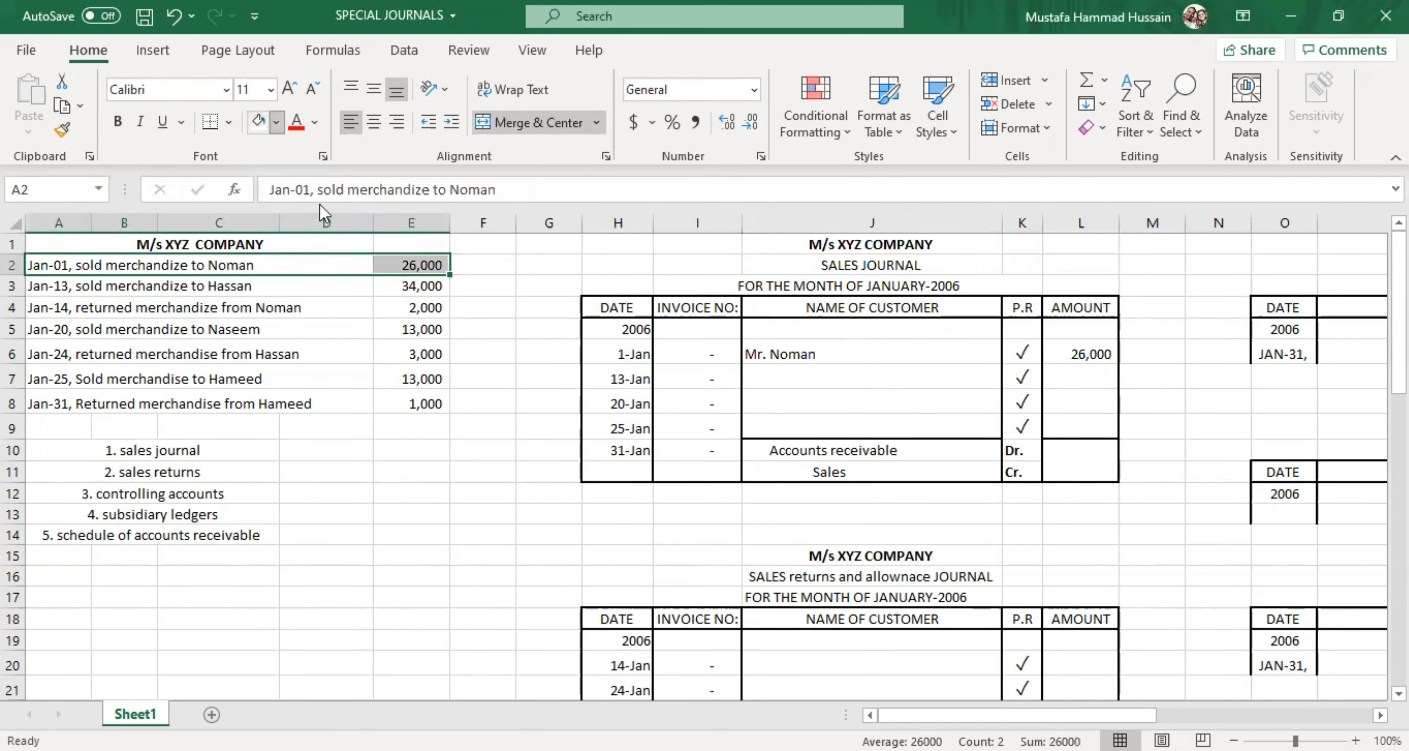
pyautogui.click(276, 121)
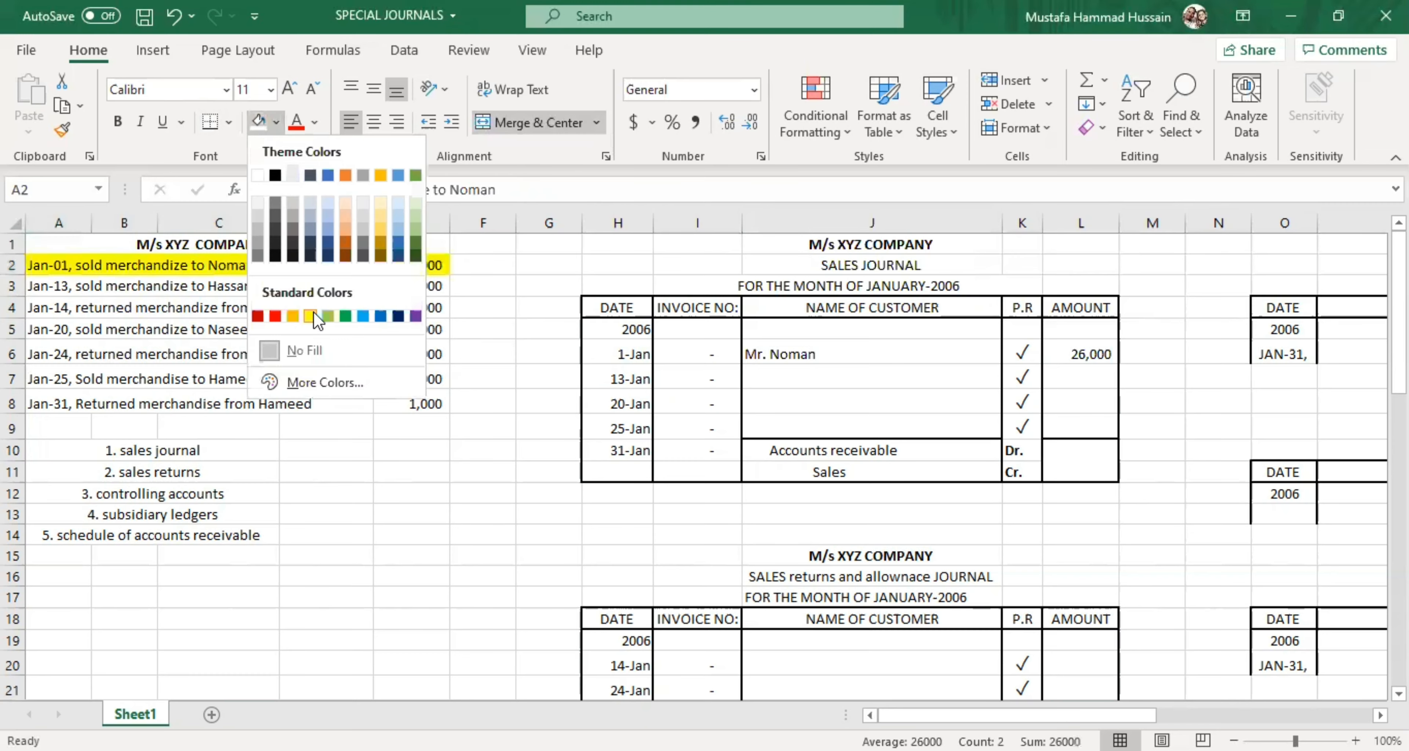
pyautogui.click(331, 203)
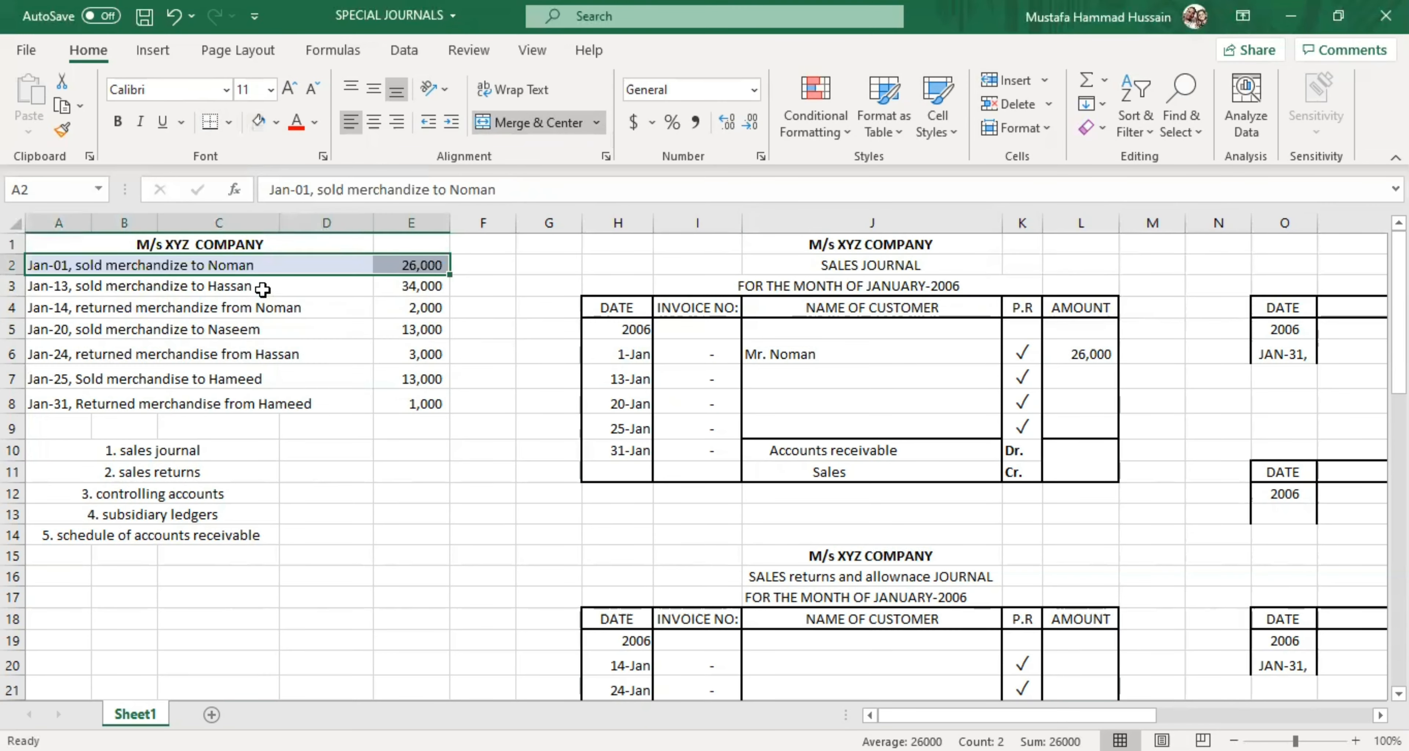
# Step: Shade the Jan-13 sale and its amount in A3:E3 with the same light blue fill
pyautogui.click(263, 290)
pyautogui.moveTo(118, 289); pyautogui.dragTo(412, 288)
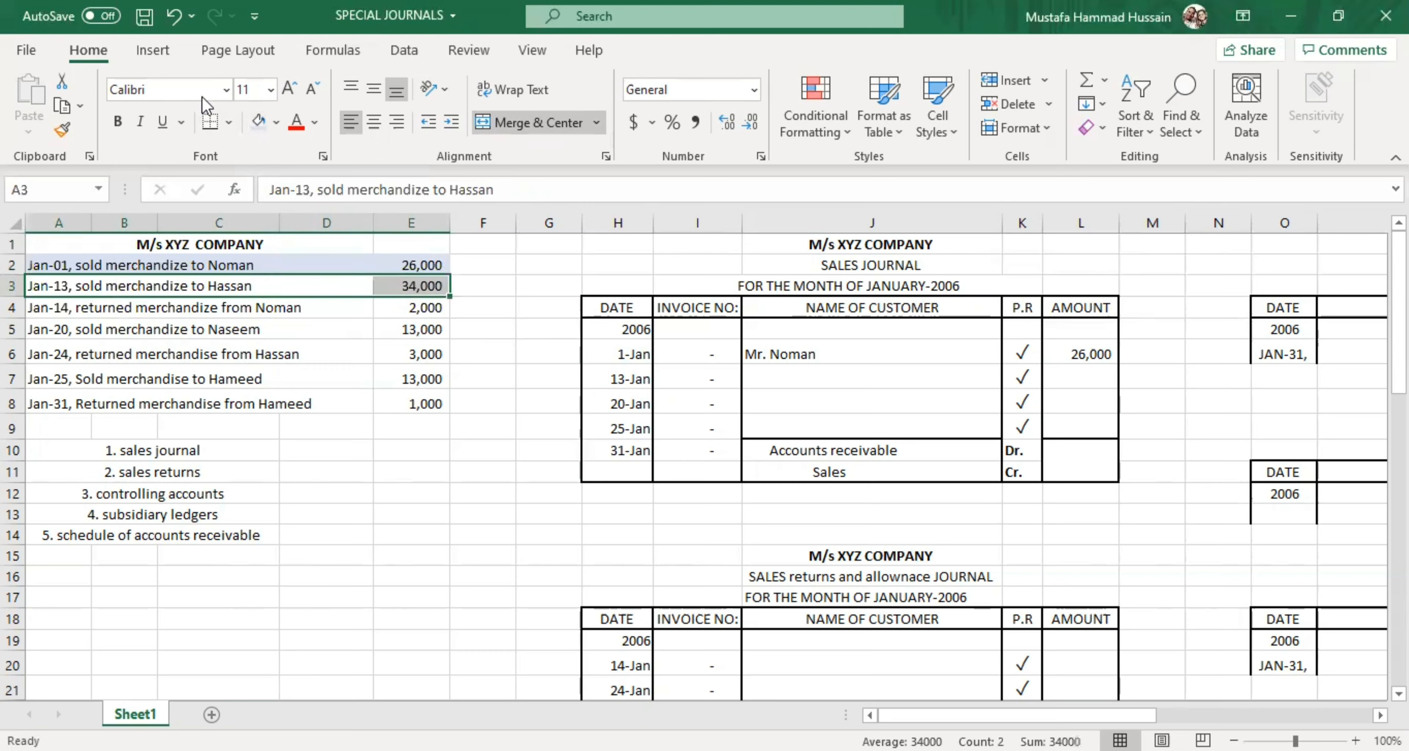
pyautogui.click(265, 124)
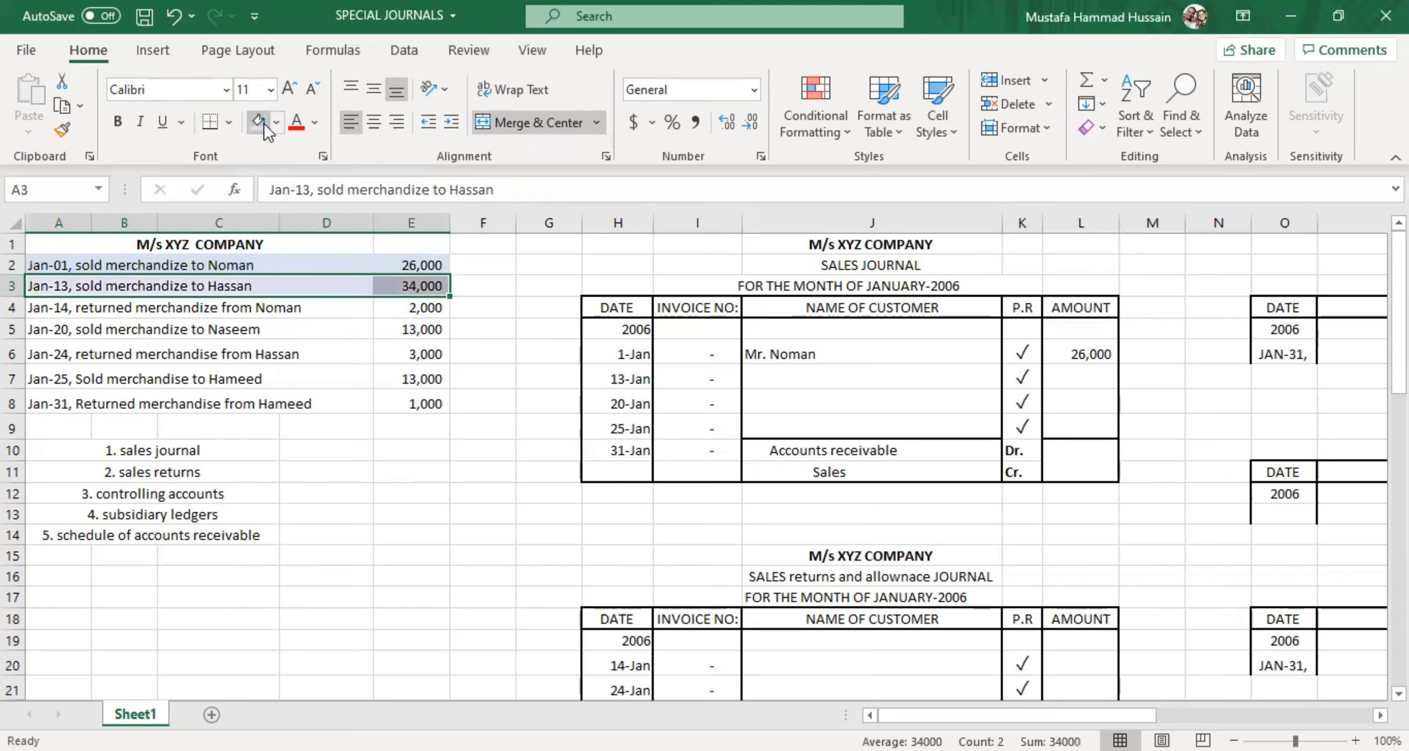
# Step: Record the Jan-13 sale in the sales journal, with the customer's name in J7 and the amount 34000 in L7
pyautogui.doubleClick(799, 376)
pyautogui.write('M')
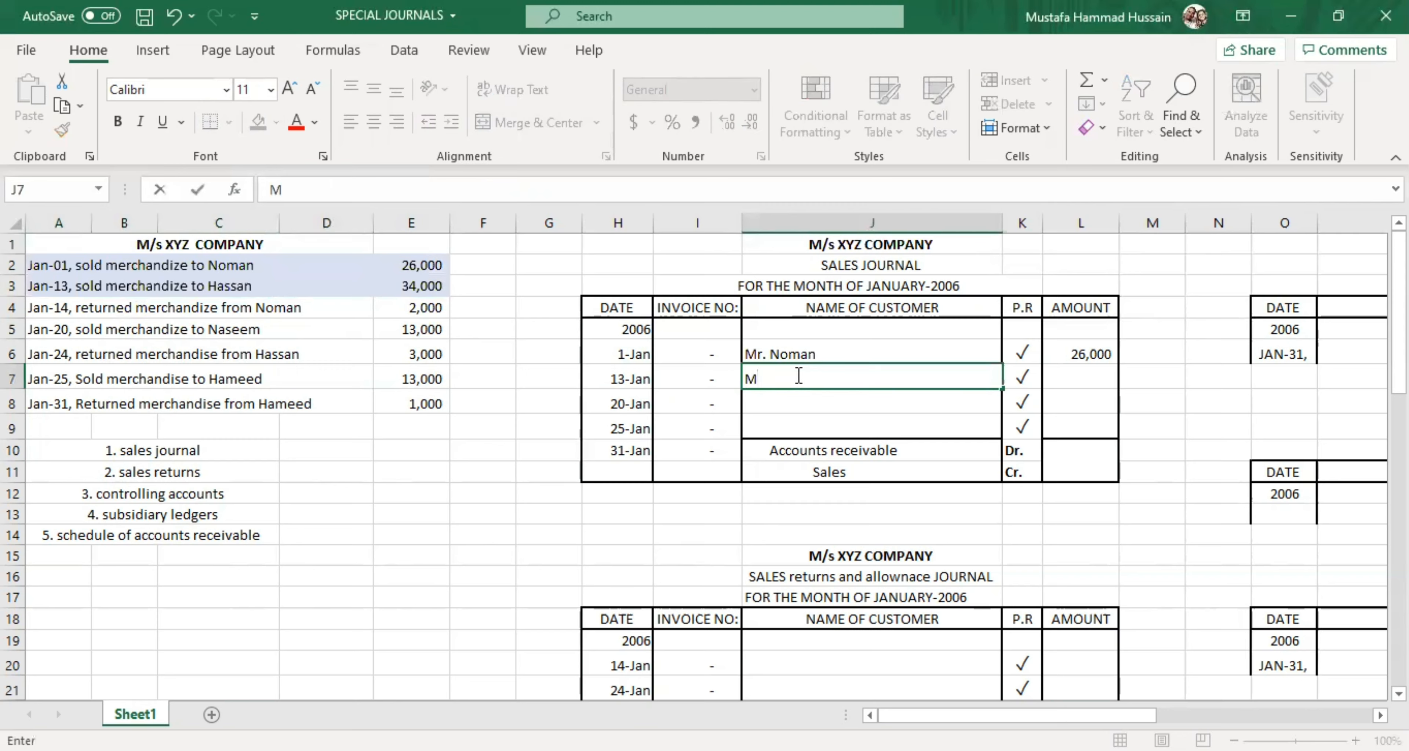
pyautogui.write('r.')
pyautogui.write(' Hassa')
pyautogui.press('BackSpace')
pyautogui.write('ssan')
pyautogui.click(1085, 369)
pyautogui.write('34000')
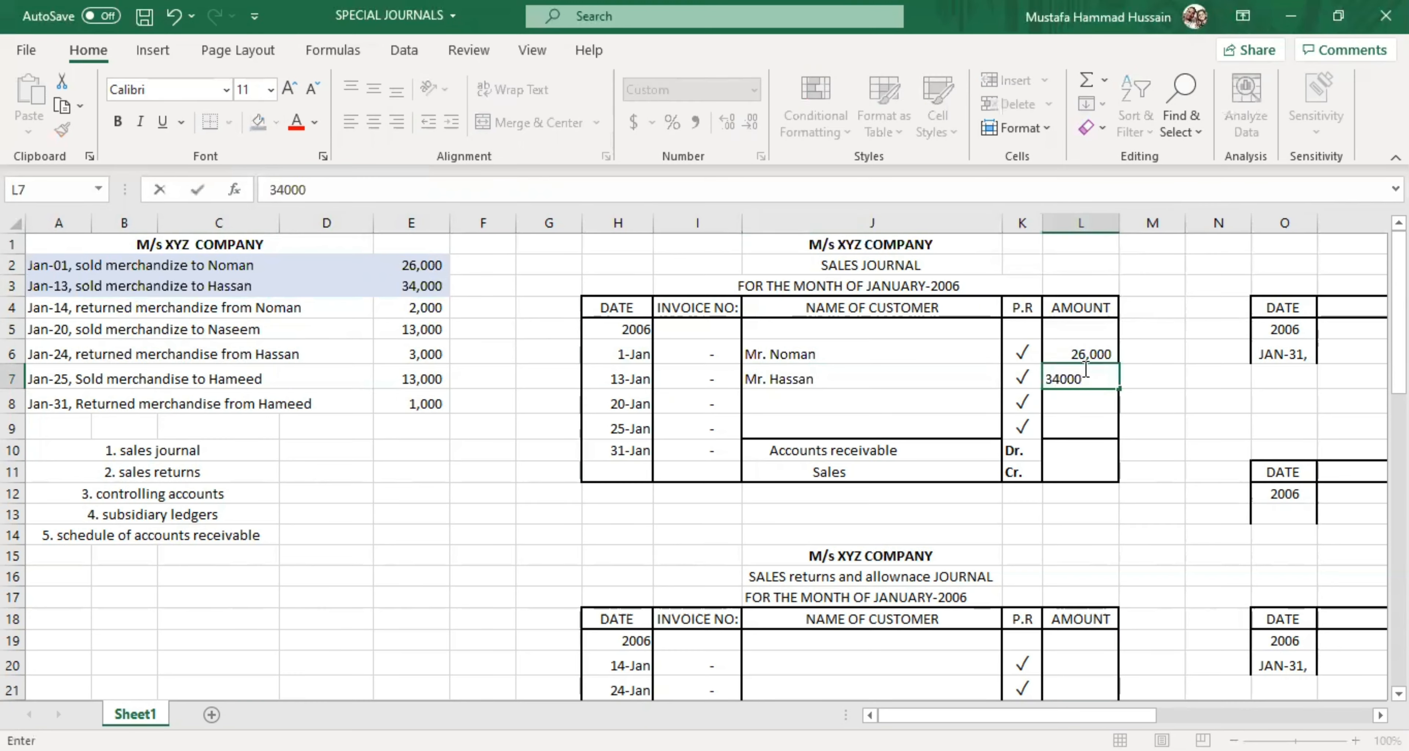
pyautogui.click(786, 431)
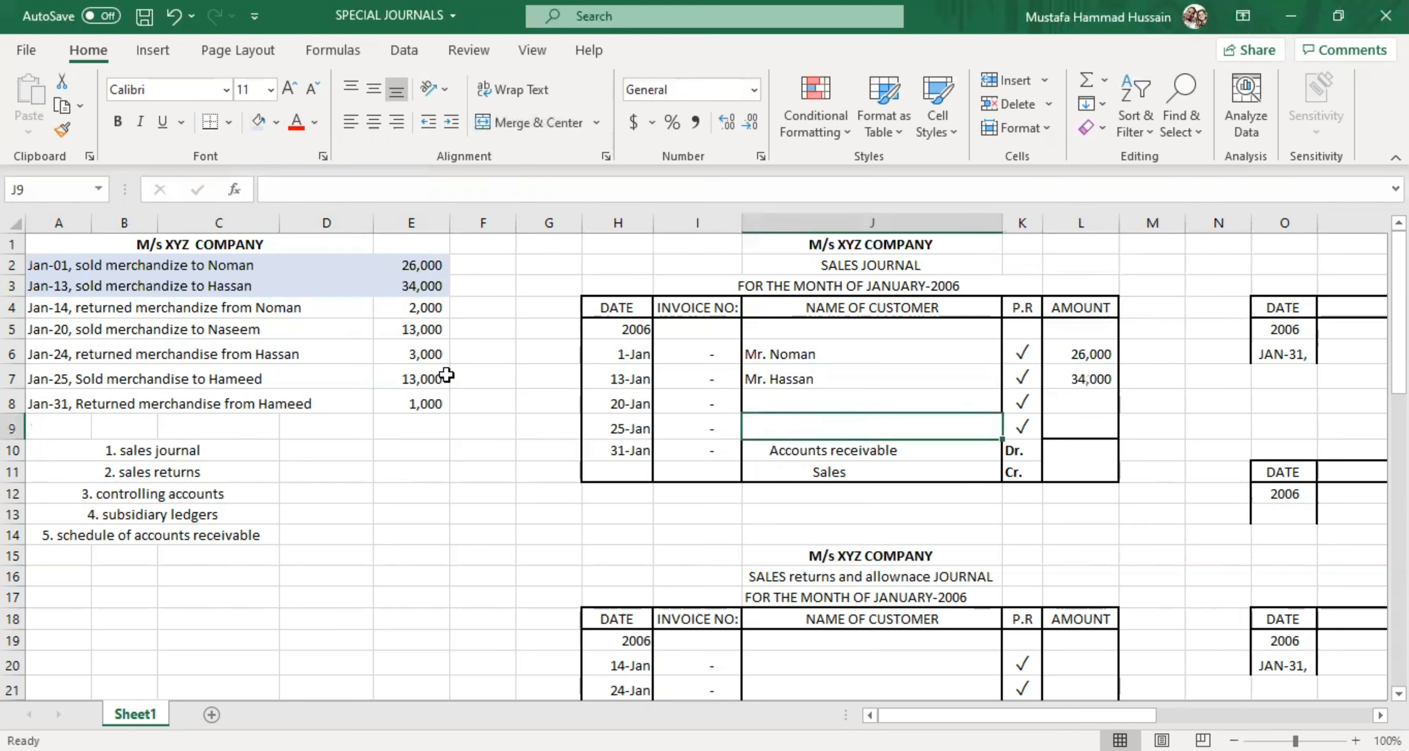
# Step: Skip the Jan-14 return and shade the Jan-20 sale and its amount in A5:E5 with the same light blue fill
pyautogui.click(120, 307)
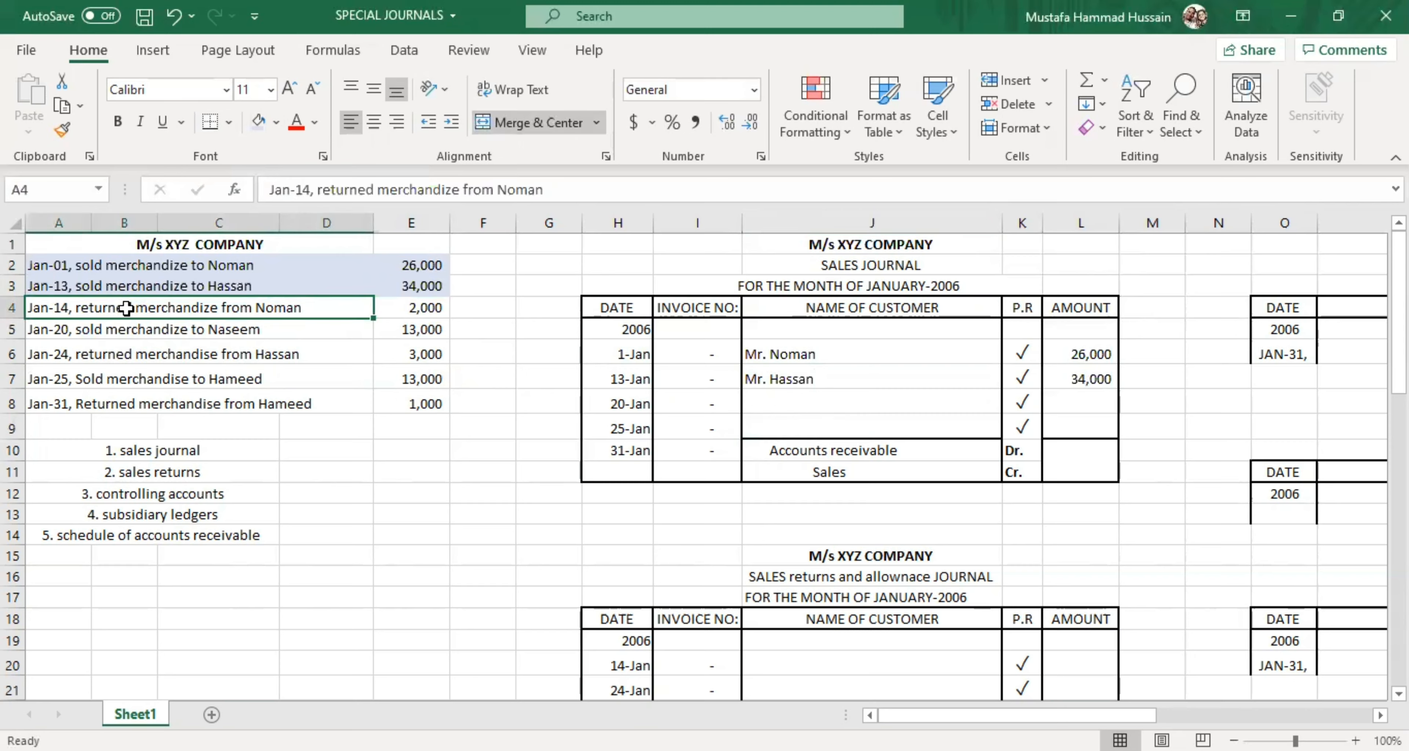
pyautogui.click(135, 329)
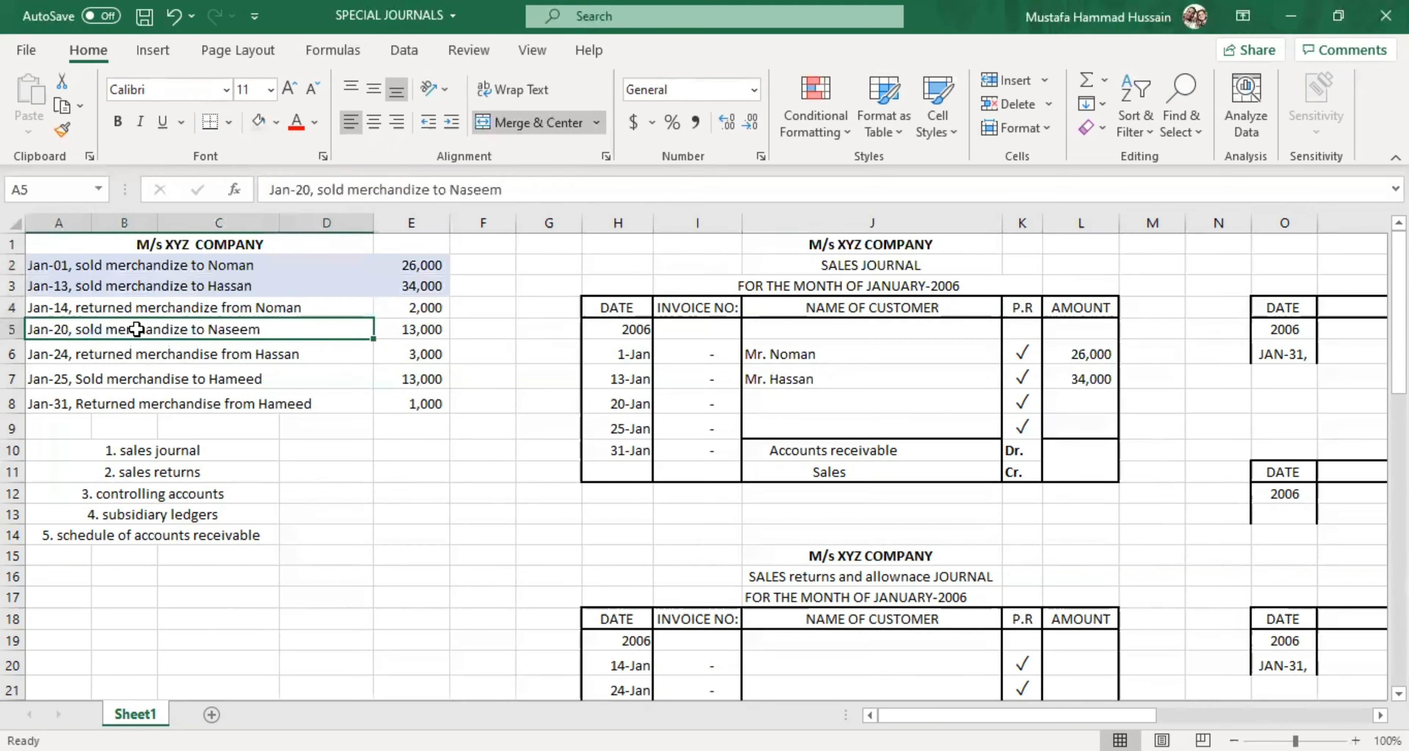
pyautogui.moveTo(137, 329); pyautogui.dragTo(427, 330)
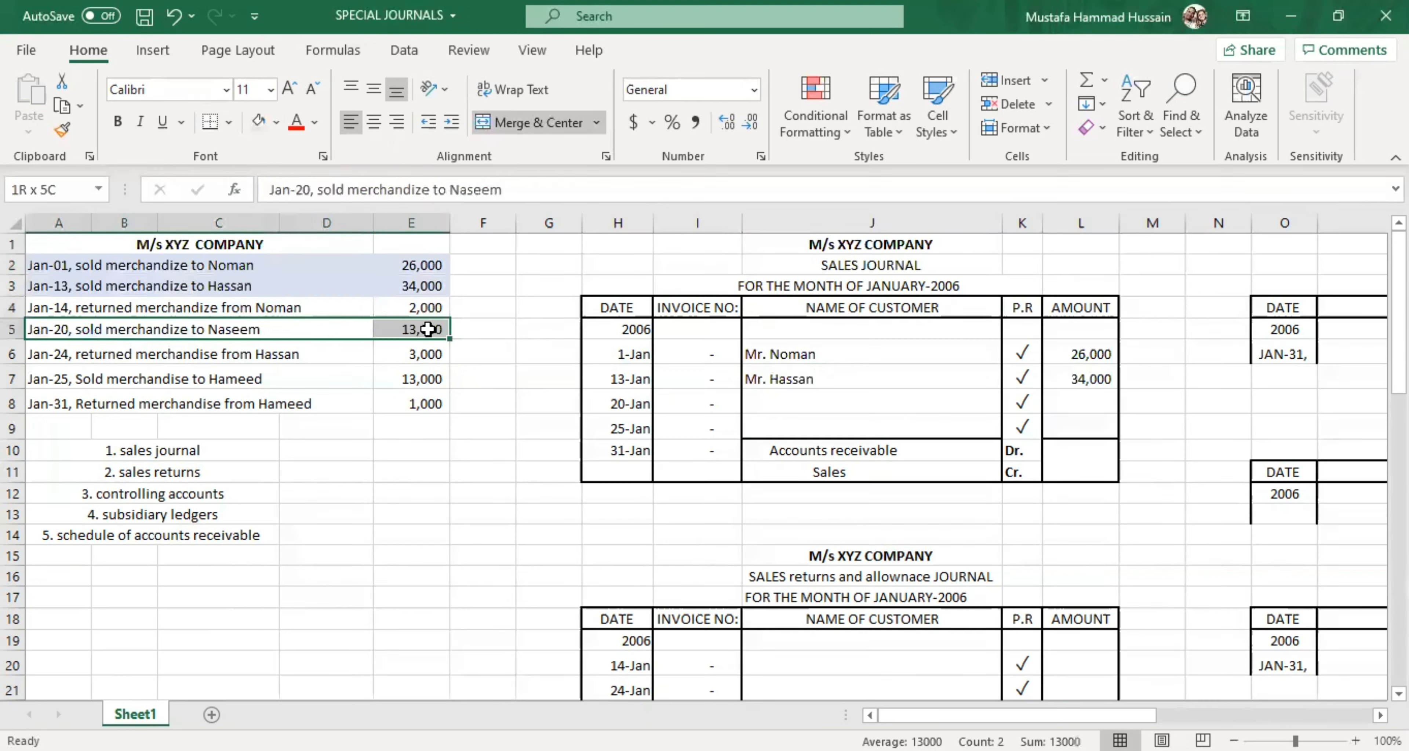
pyautogui.click(259, 121)
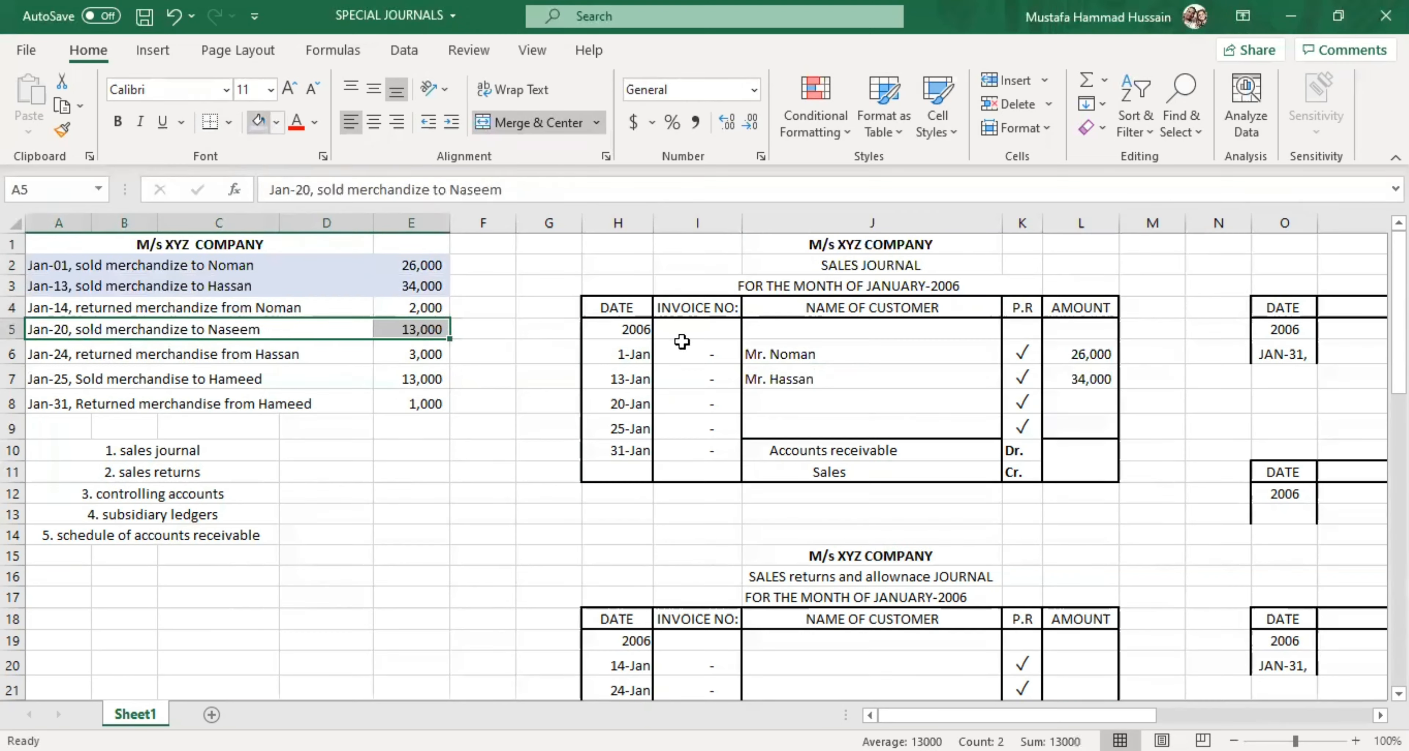
# Step: Record the Jan-20 sale in the sales journal, with the customer's name in J8 and the amount 13,000 in L8
pyautogui.doubleClick(764, 402)
pyautogui.write('M')
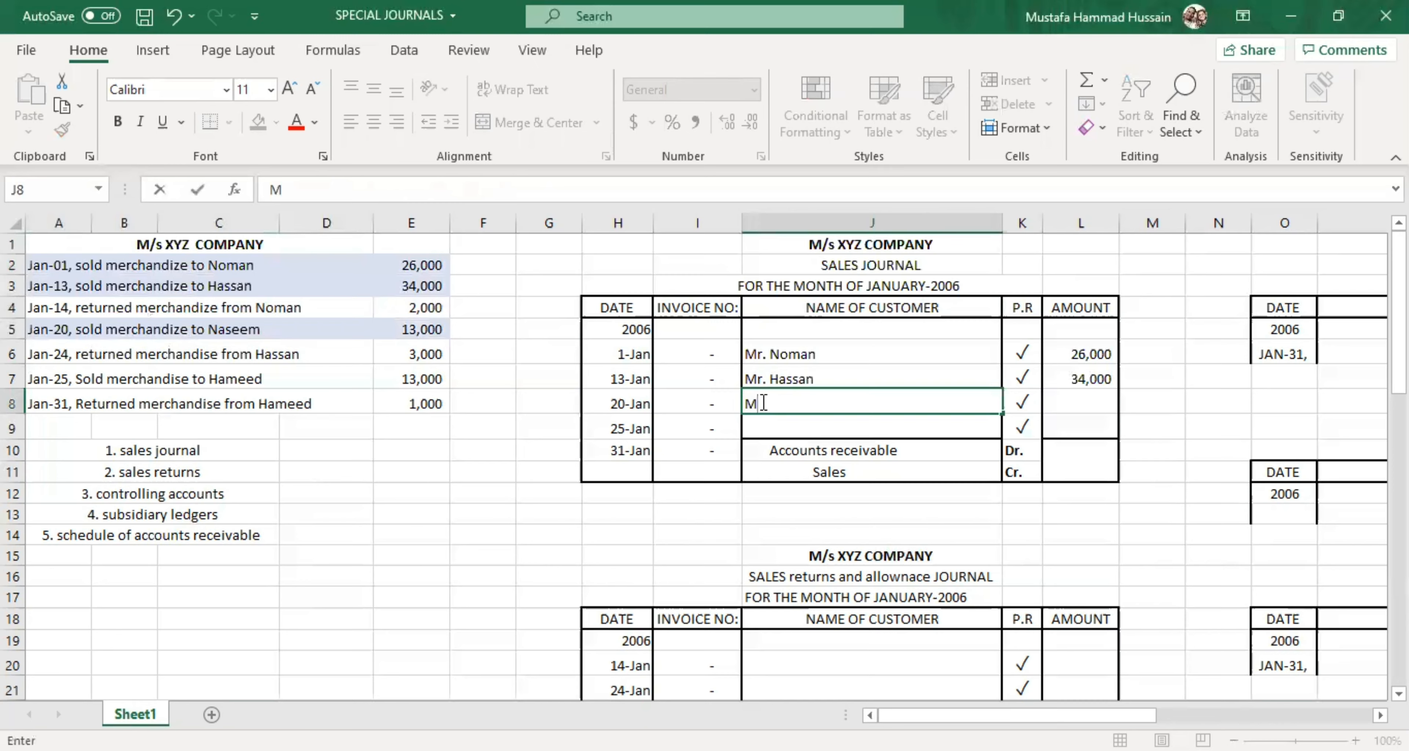
pyautogui.write('r. Naseem')
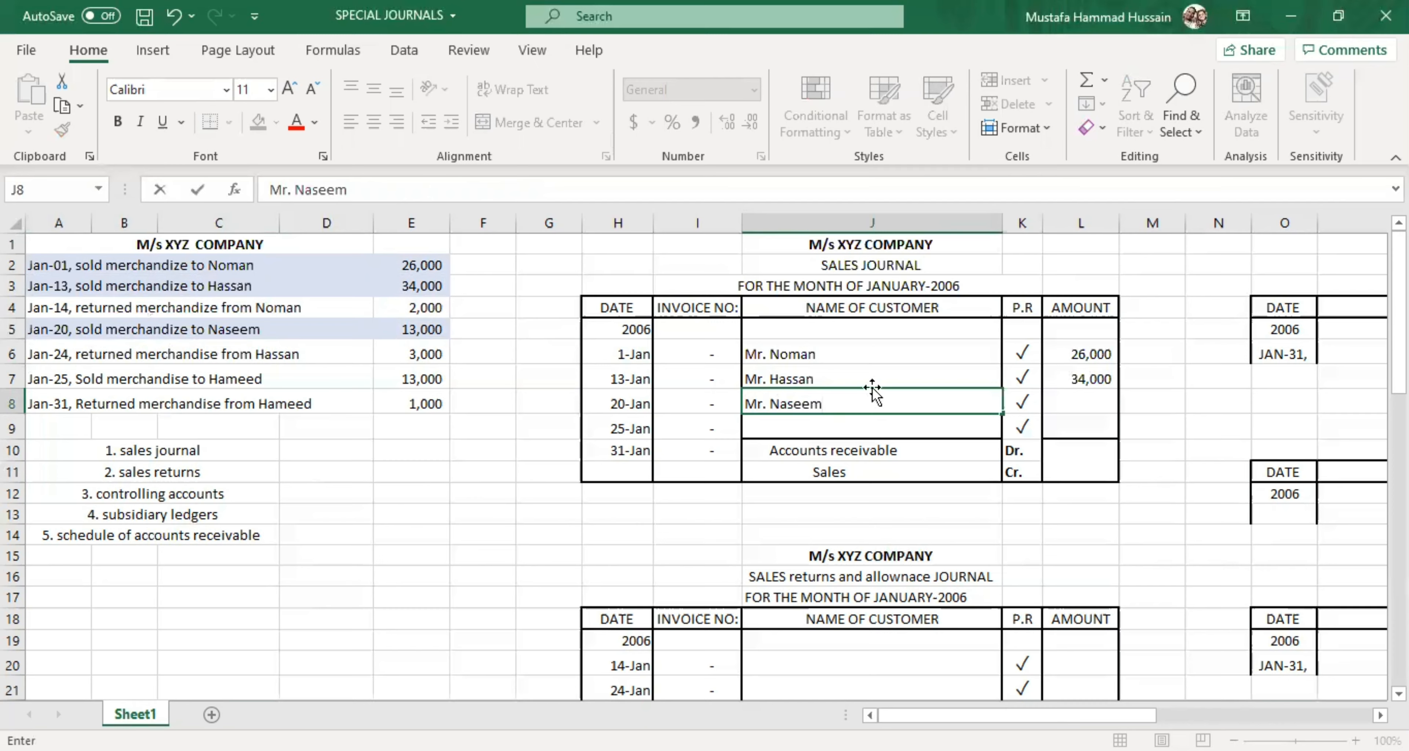
pyautogui.click(1094, 395)
pyautogui.write('13,0')
pyautogui.write('000')
pyautogui.click(859, 428)
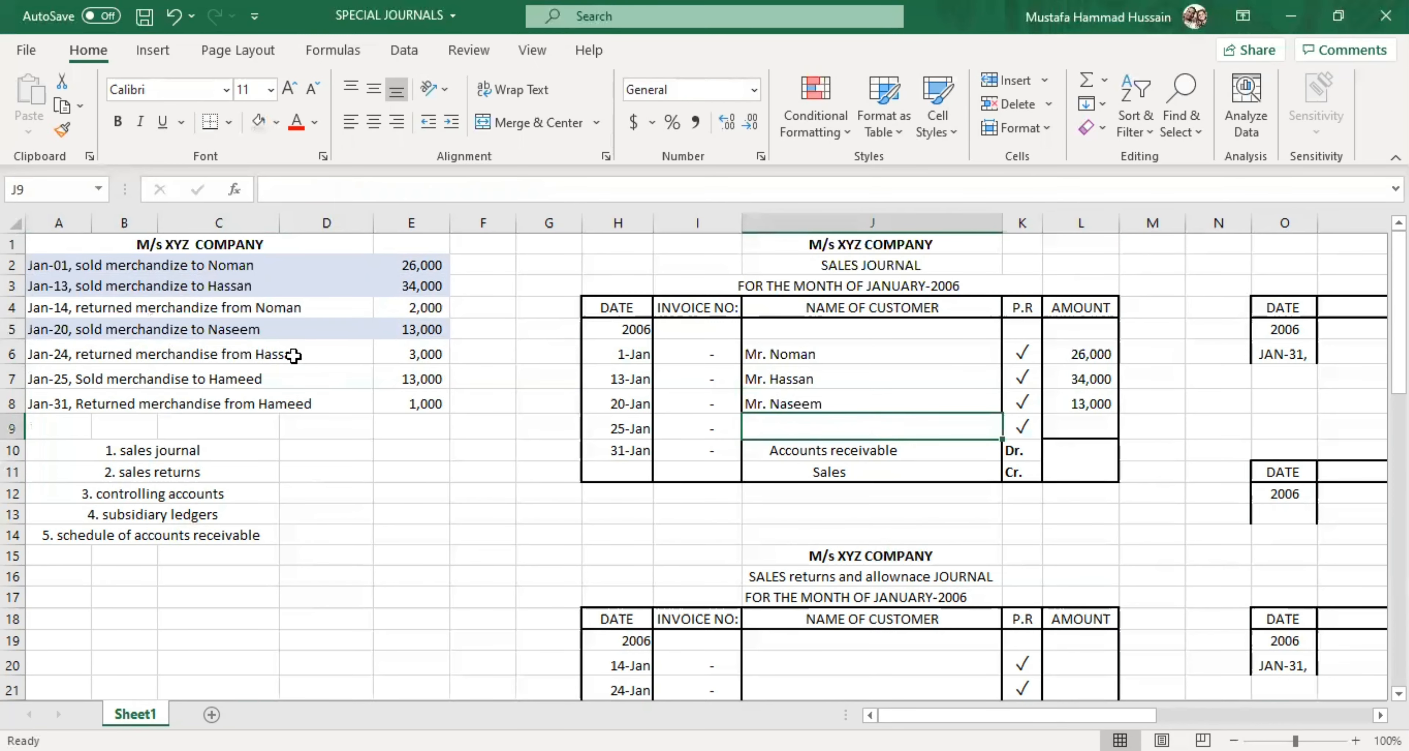
# Step: Skip the Jan-24 return and shade the Jan-25 sale and its amount in A7:E7 with the same light blue fill
pyautogui.click(122, 359)
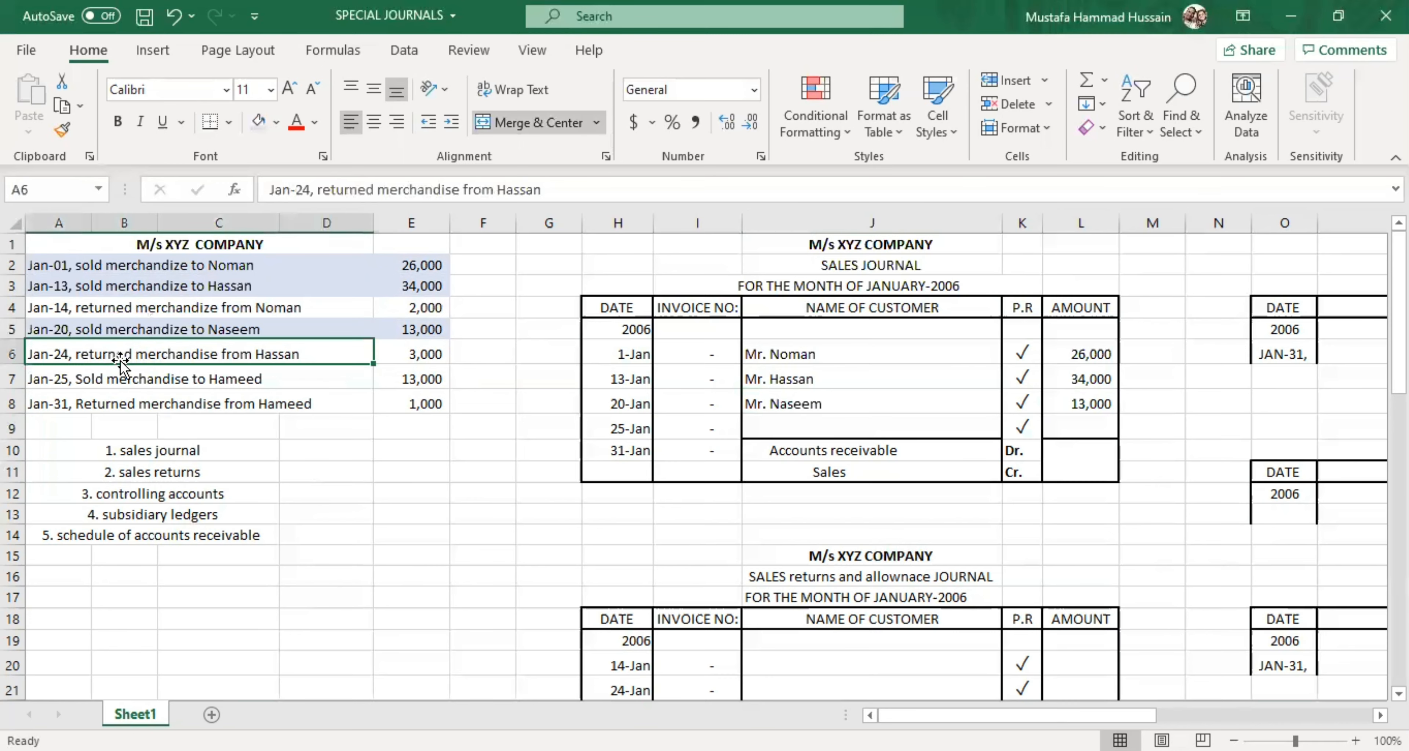
pyautogui.click(81, 382)
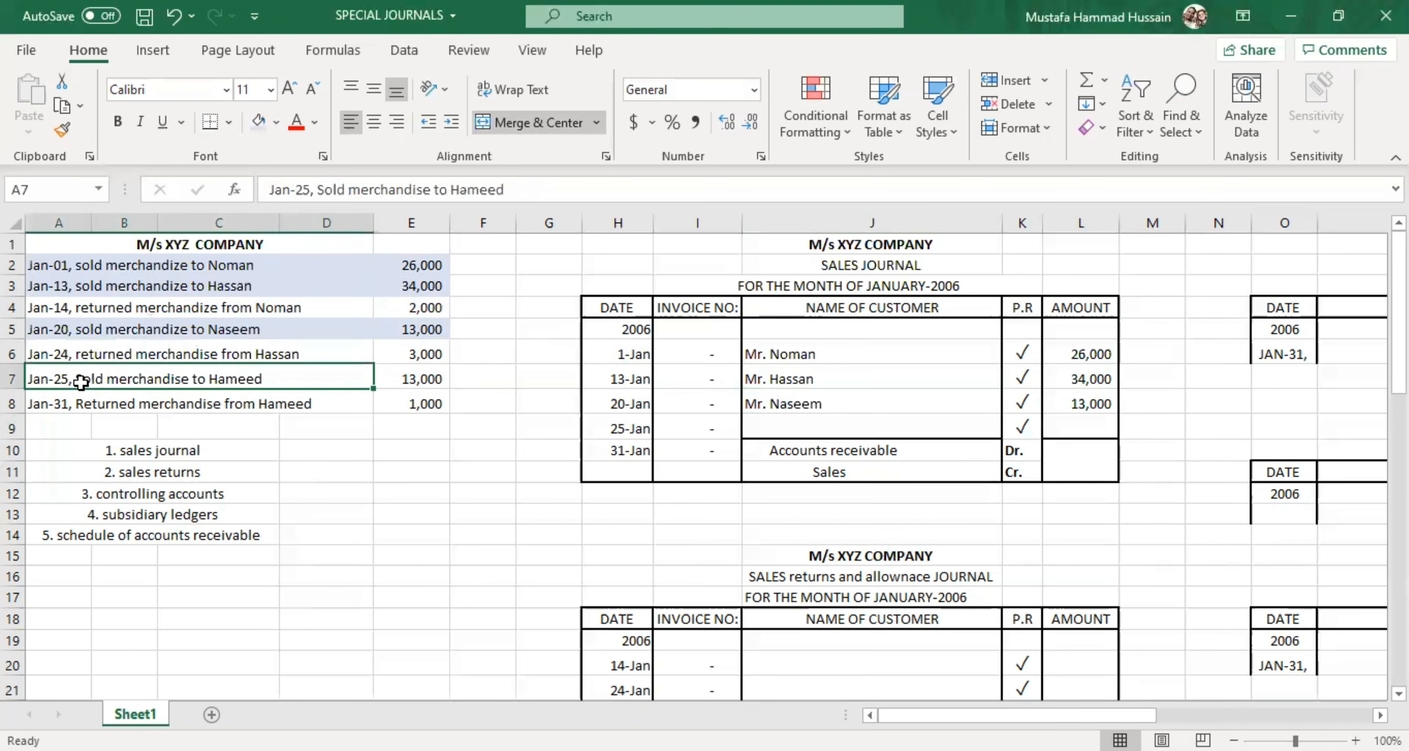
pyautogui.moveTo(81, 382); pyautogui.dragTo(418, 390)
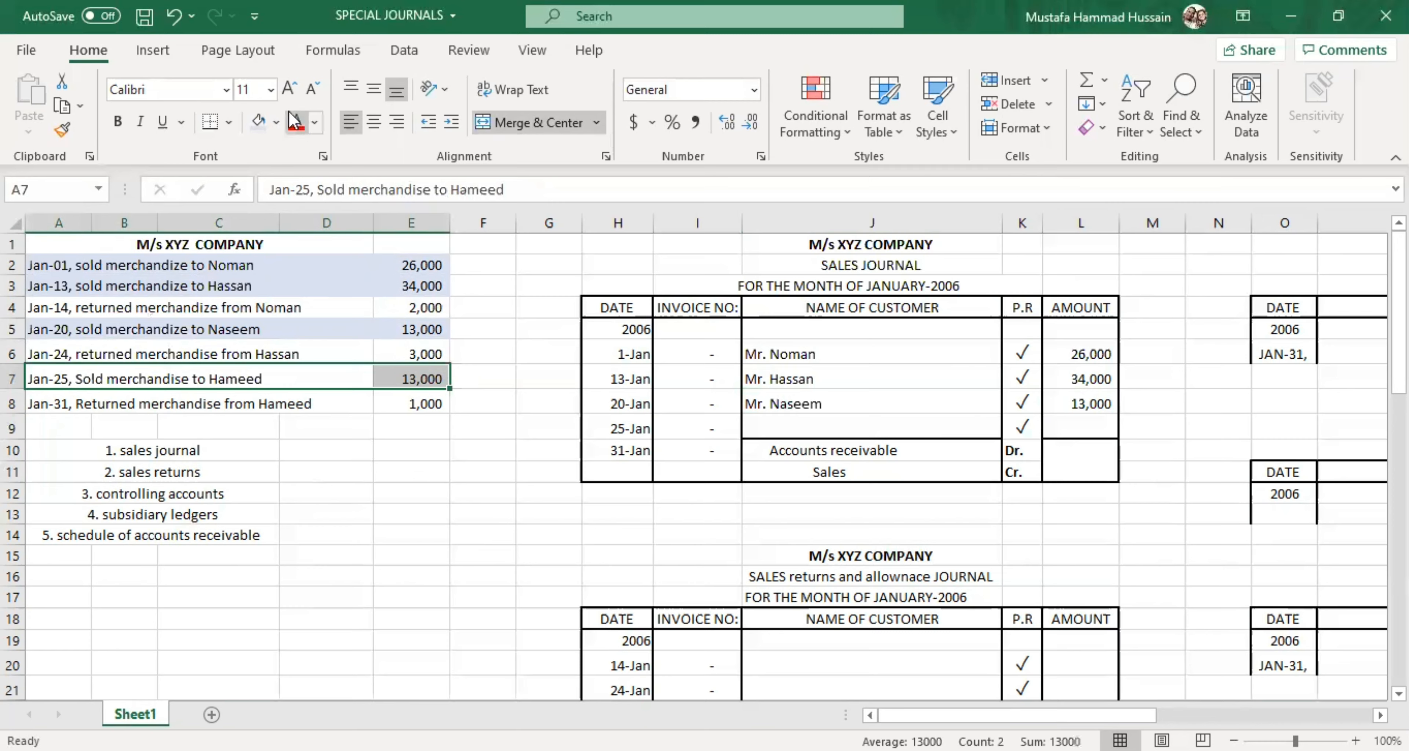
pyautogui.click(258, 120)
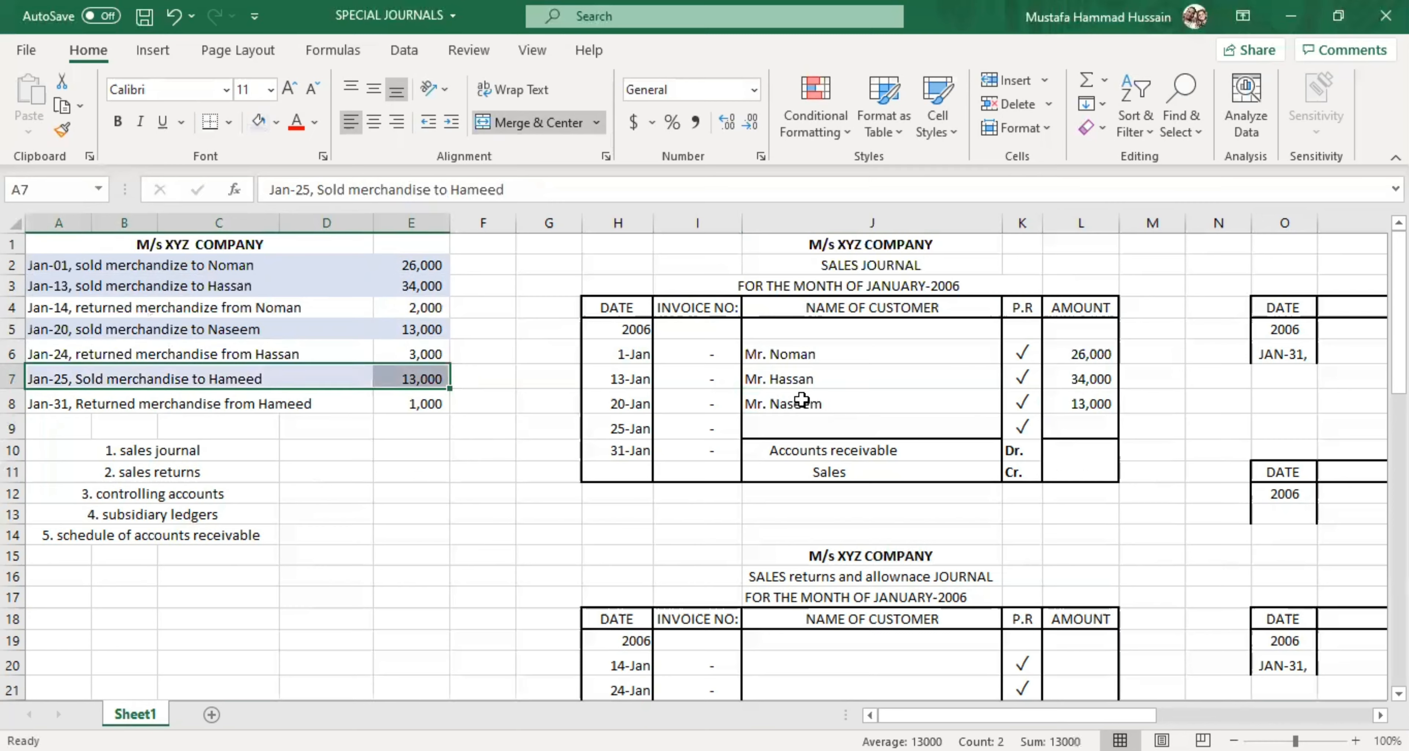
# Step: Record the Jan-25 sale in the sales journal, with the customer's name in J9 and the amount 13,000 in L9
pyautogui.click(815, 428)
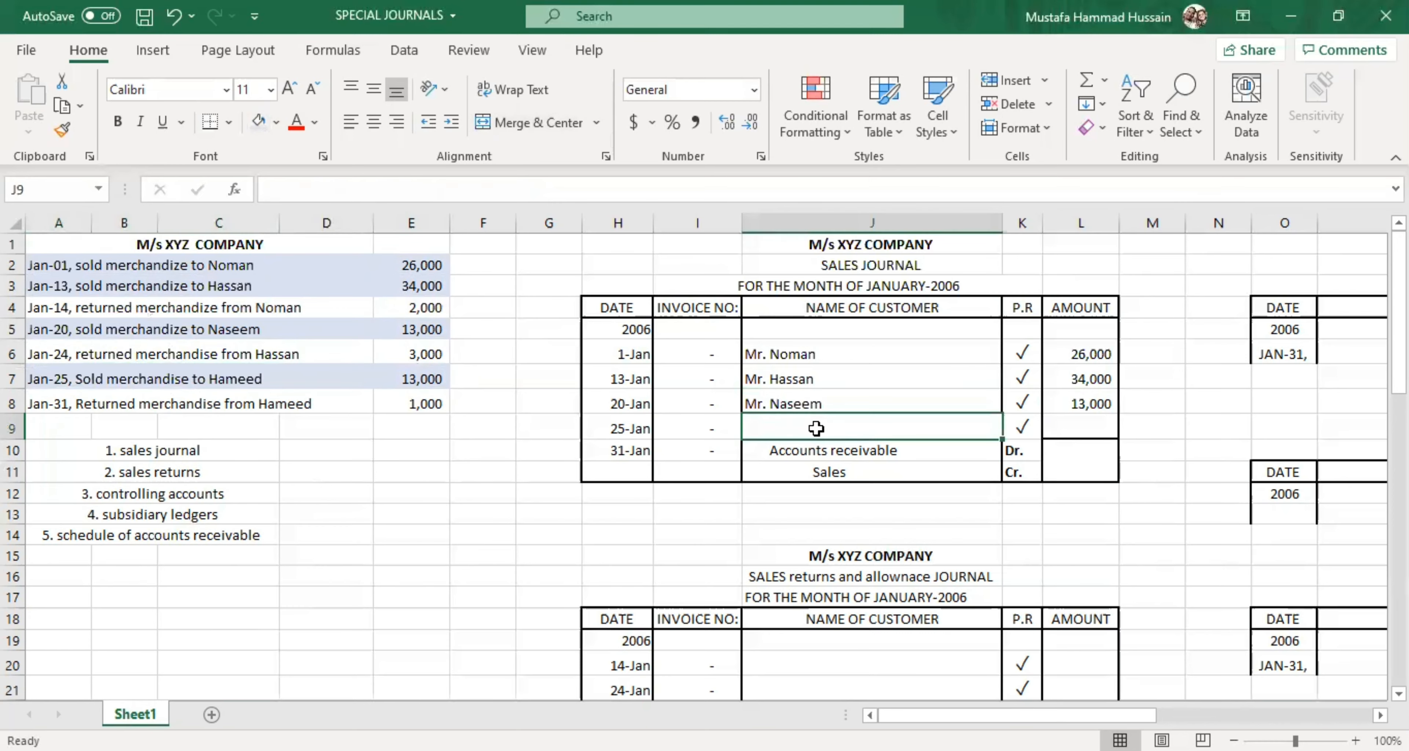
pyautogui.write('Mr. Hameed')
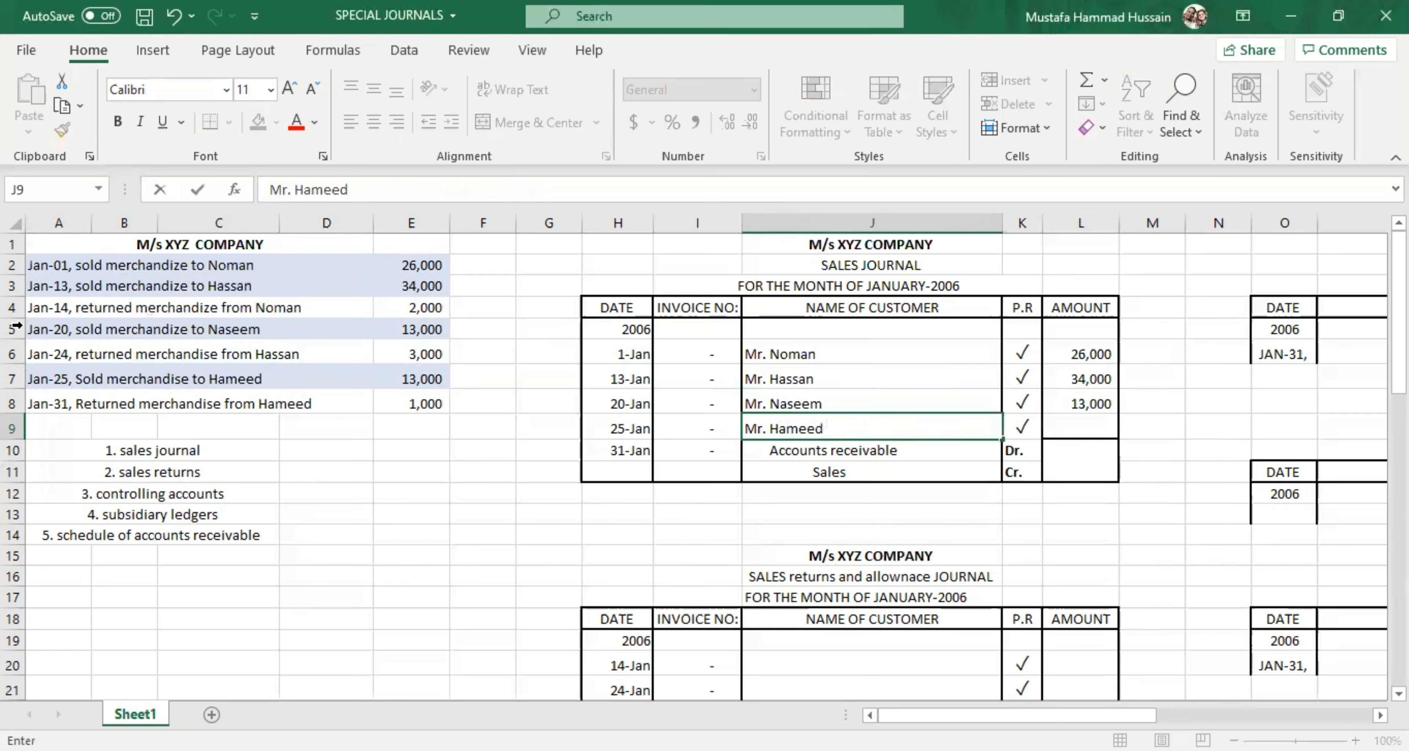
pyautogui.click(1077, 433)
pyautogui.write('1')
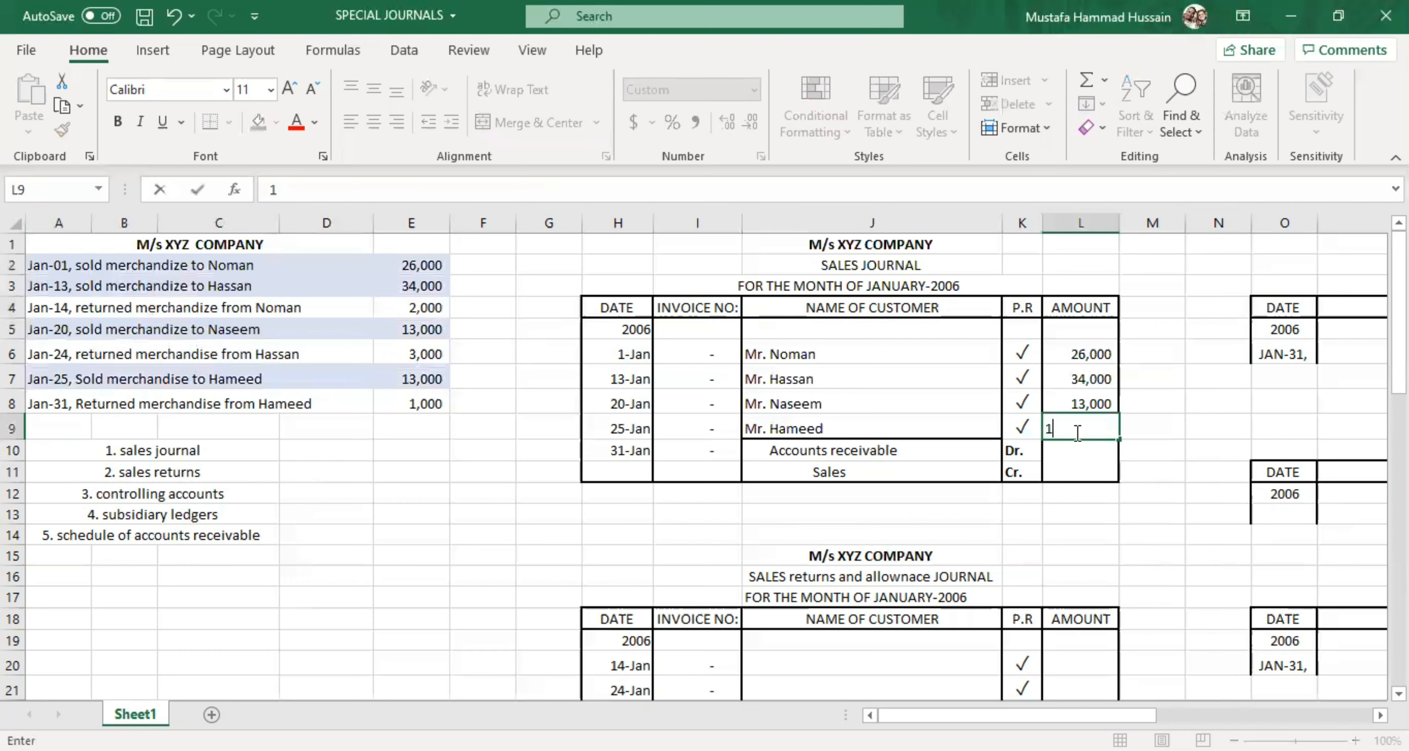
pyautogui.write('3,000')
pyautogui.click(1077, 468)
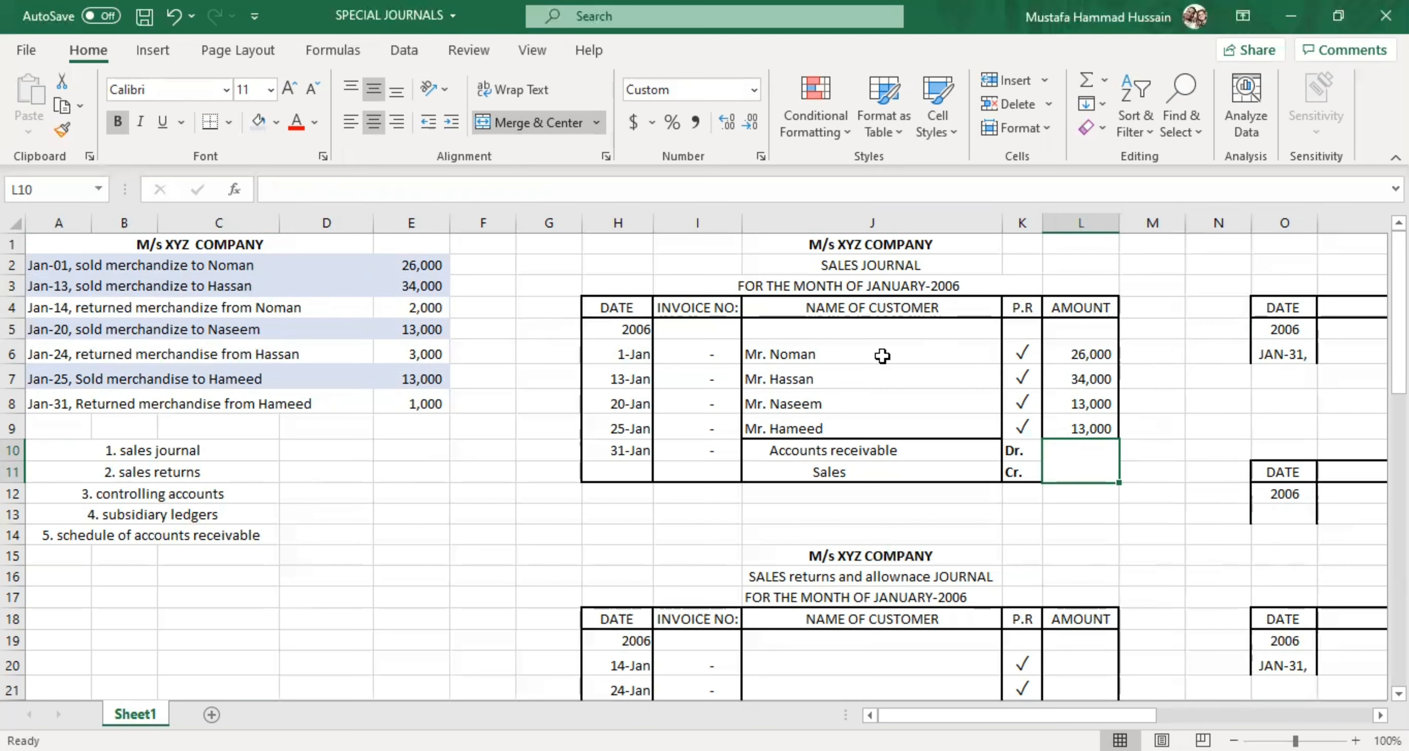
# Step: Enter 86000 as the total of the sales amounts in the merged cell L10 of the sales journal
pyautogui.click(1090, 405)
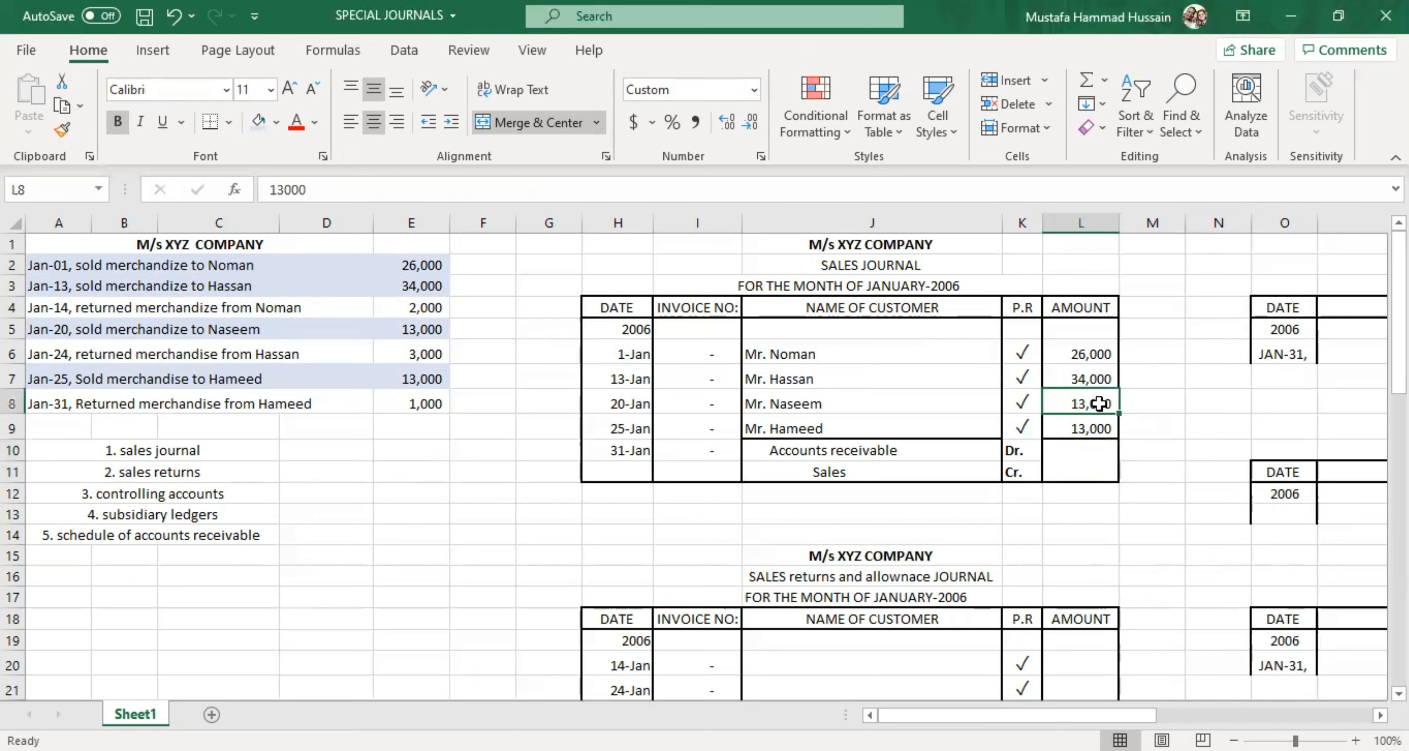
pyautogui.click(1102, 343)
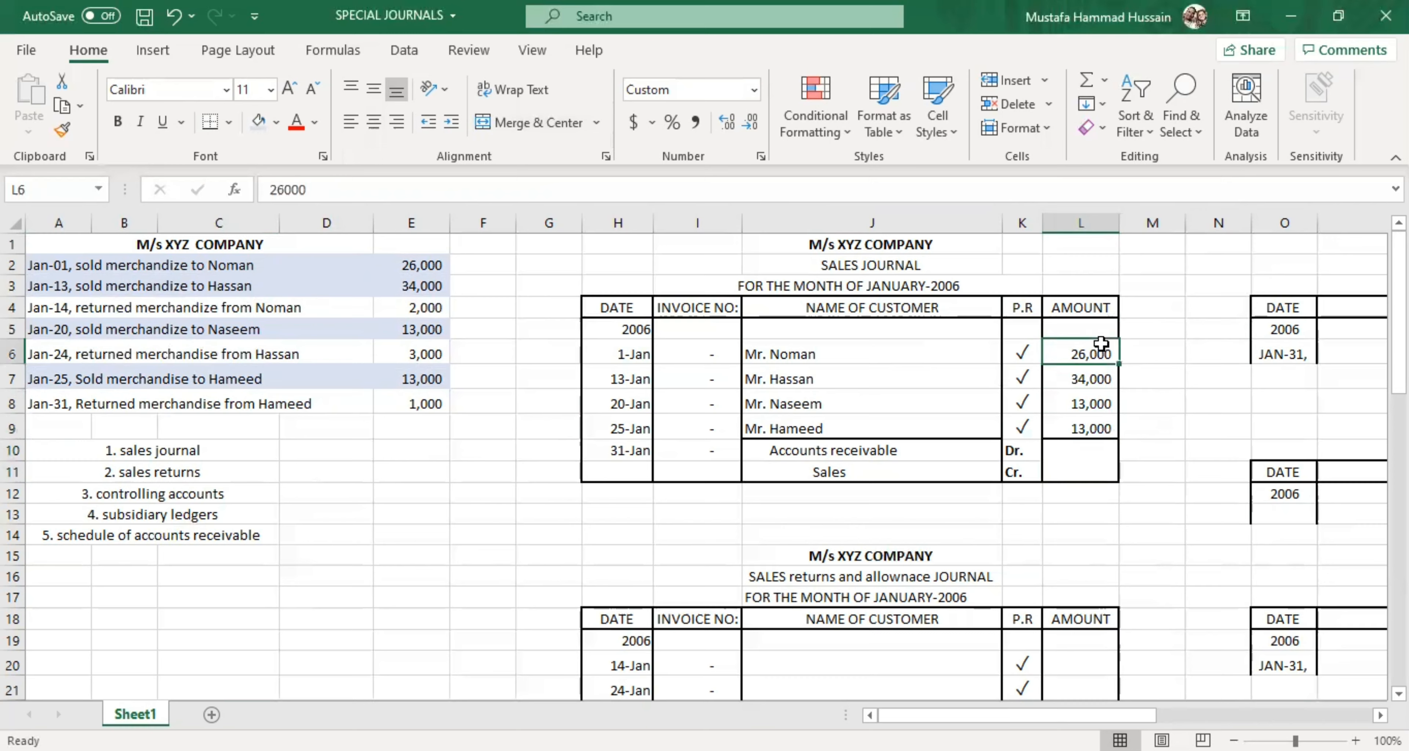
pyautogui.click(1098, 378)
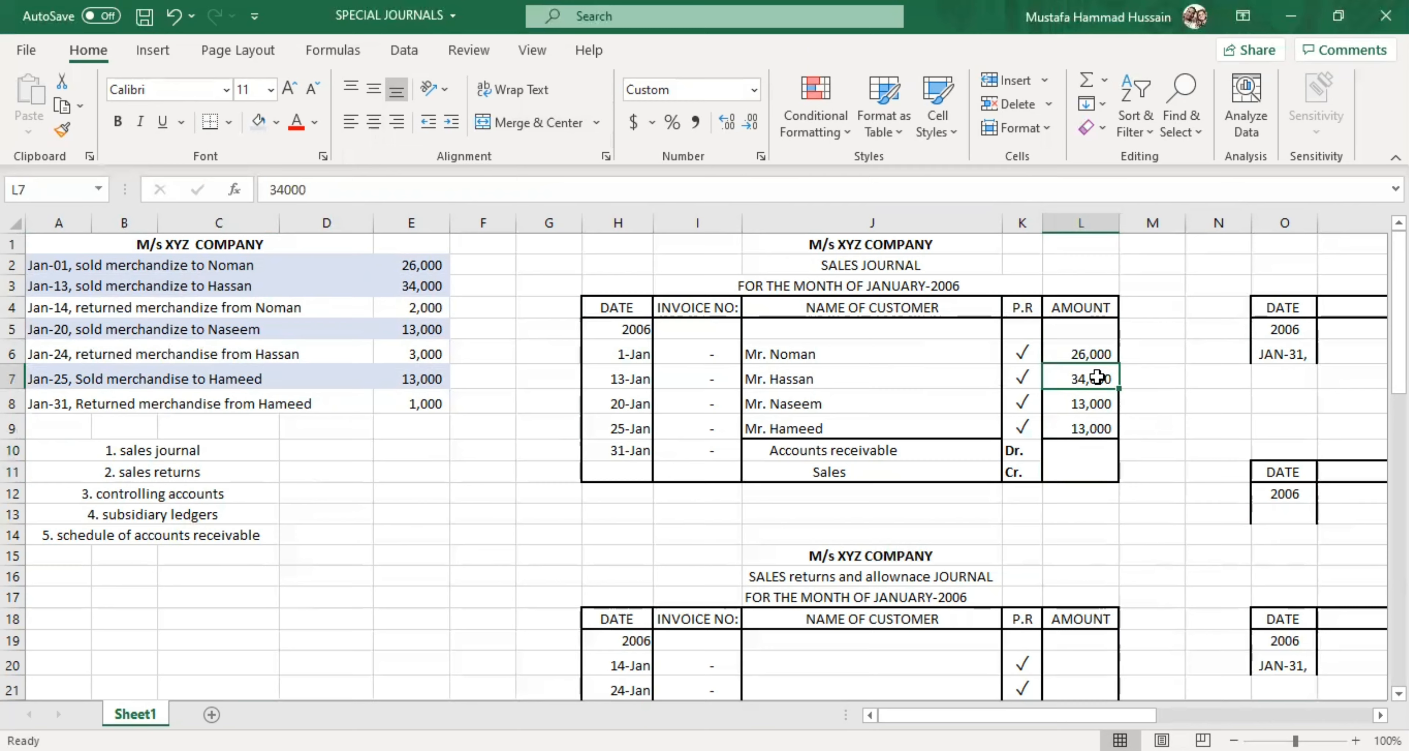
pyautogui.click(1077, 461)
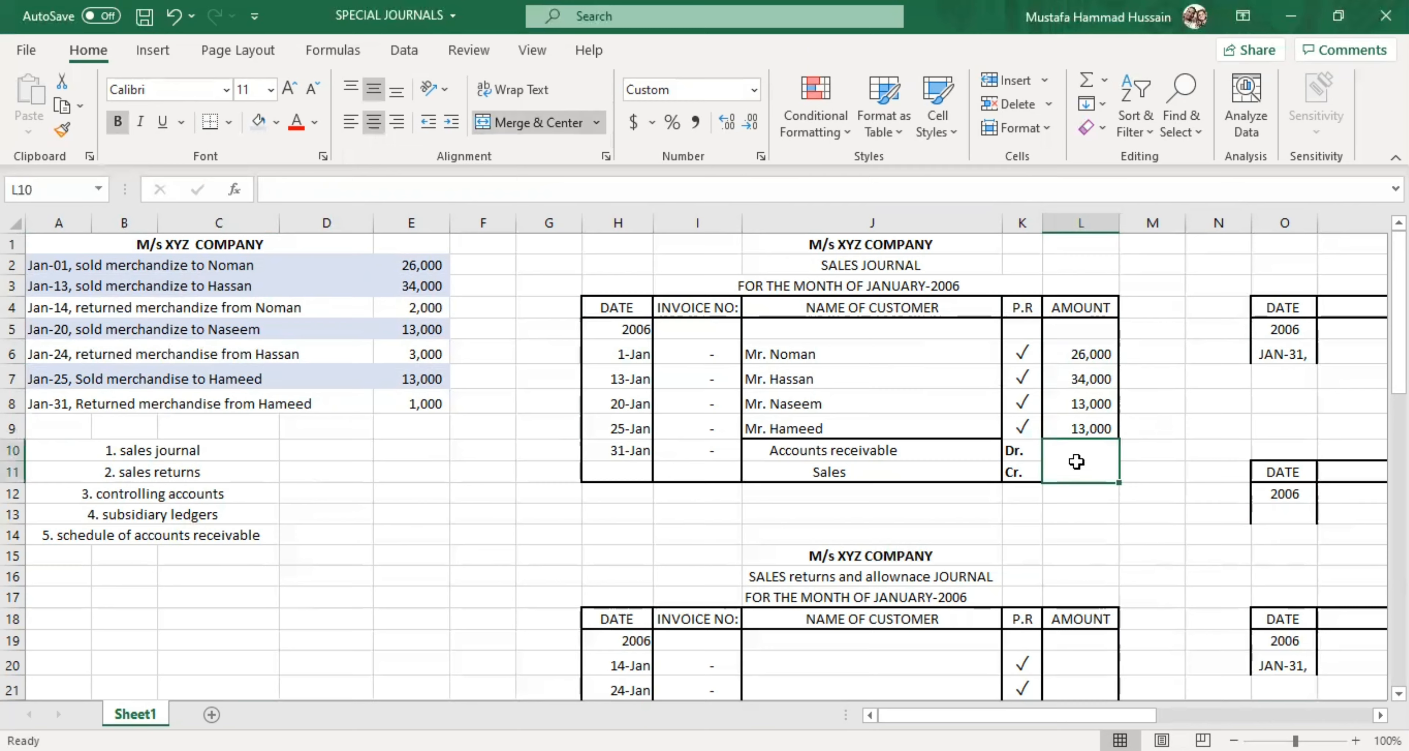
pyautogui.write('86000')
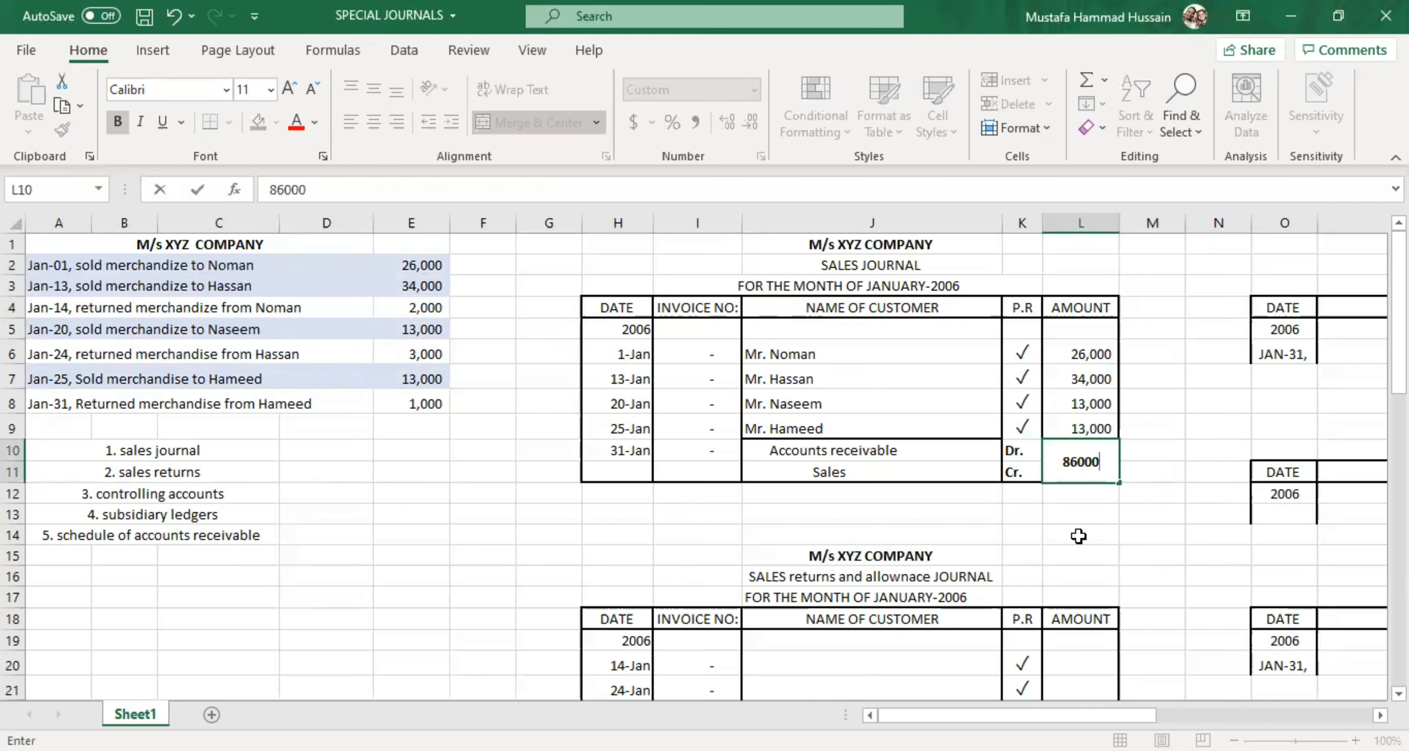
pyautogui.click(1079, 536)
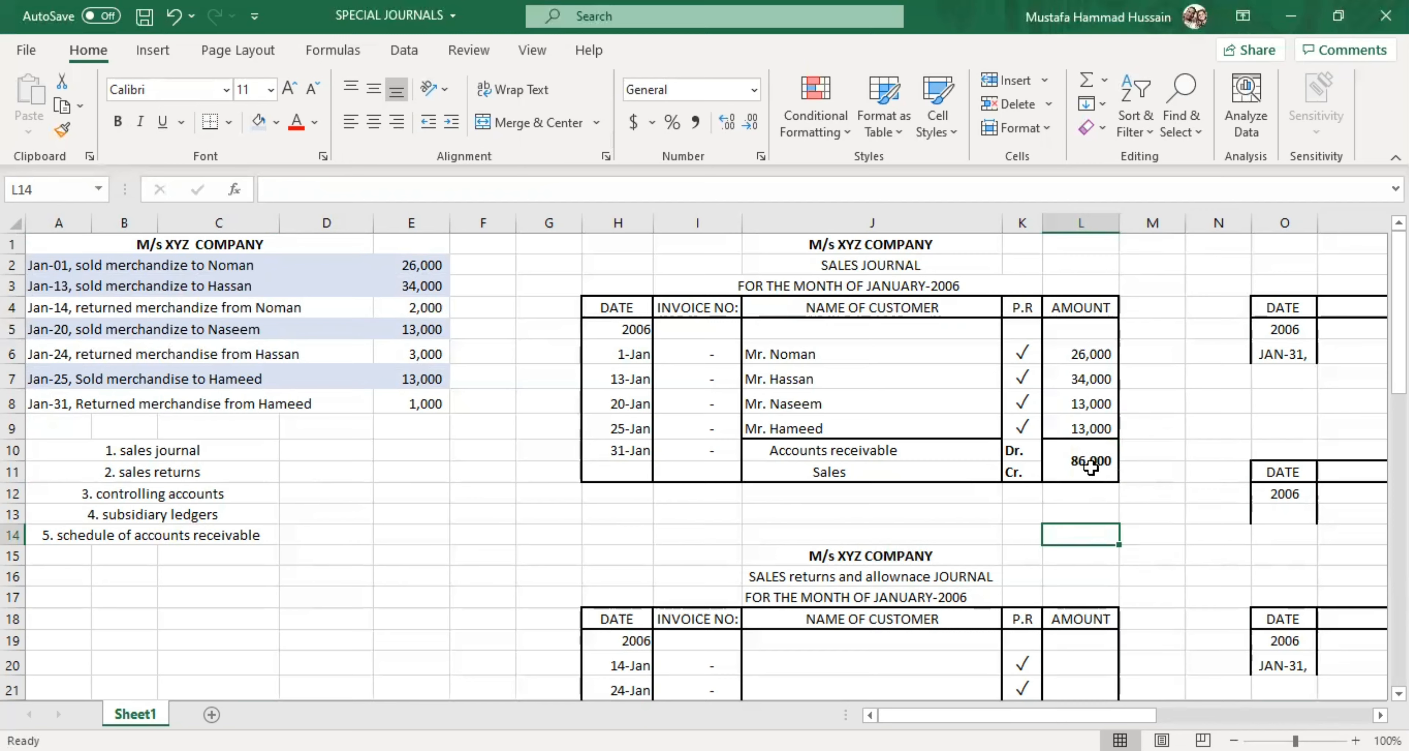
# Step: Review the sales journal amounts against the total in L10, and the Accounts receivable debit and Sales credit lines in J10:K11
pyautogui.click(1079, 355)
pyautogui.click(1083, 380)
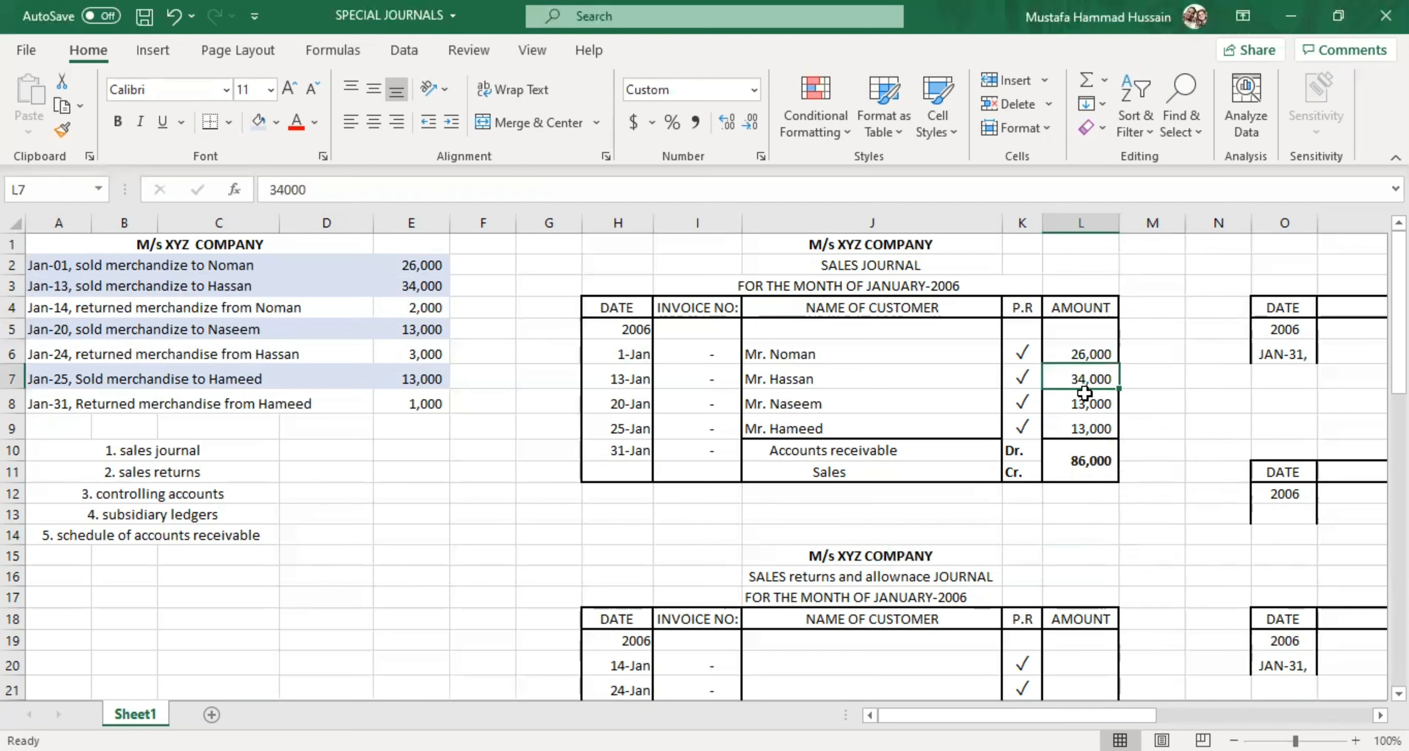
pyautogui.click(1081, 430)
pyautogui.click(1081, 449)
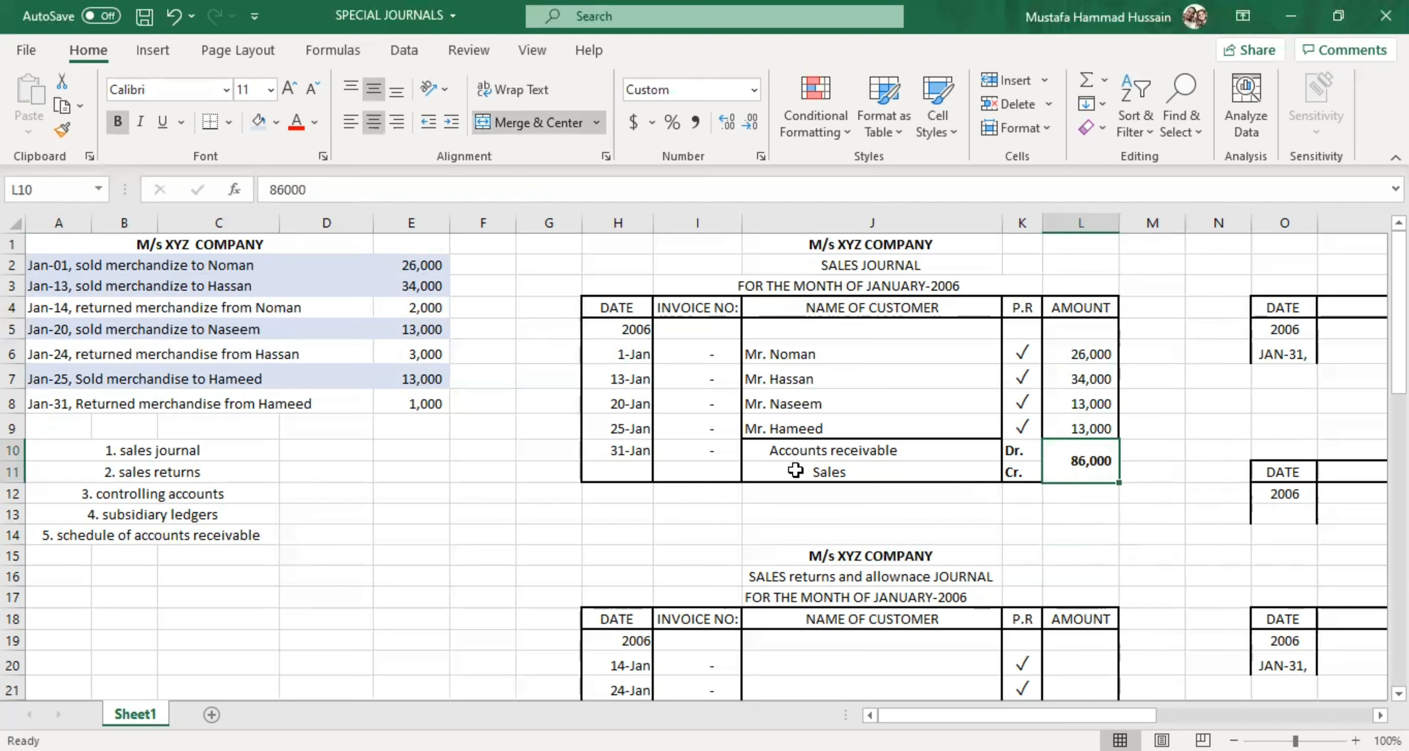
pyautogui.click(812, 449)
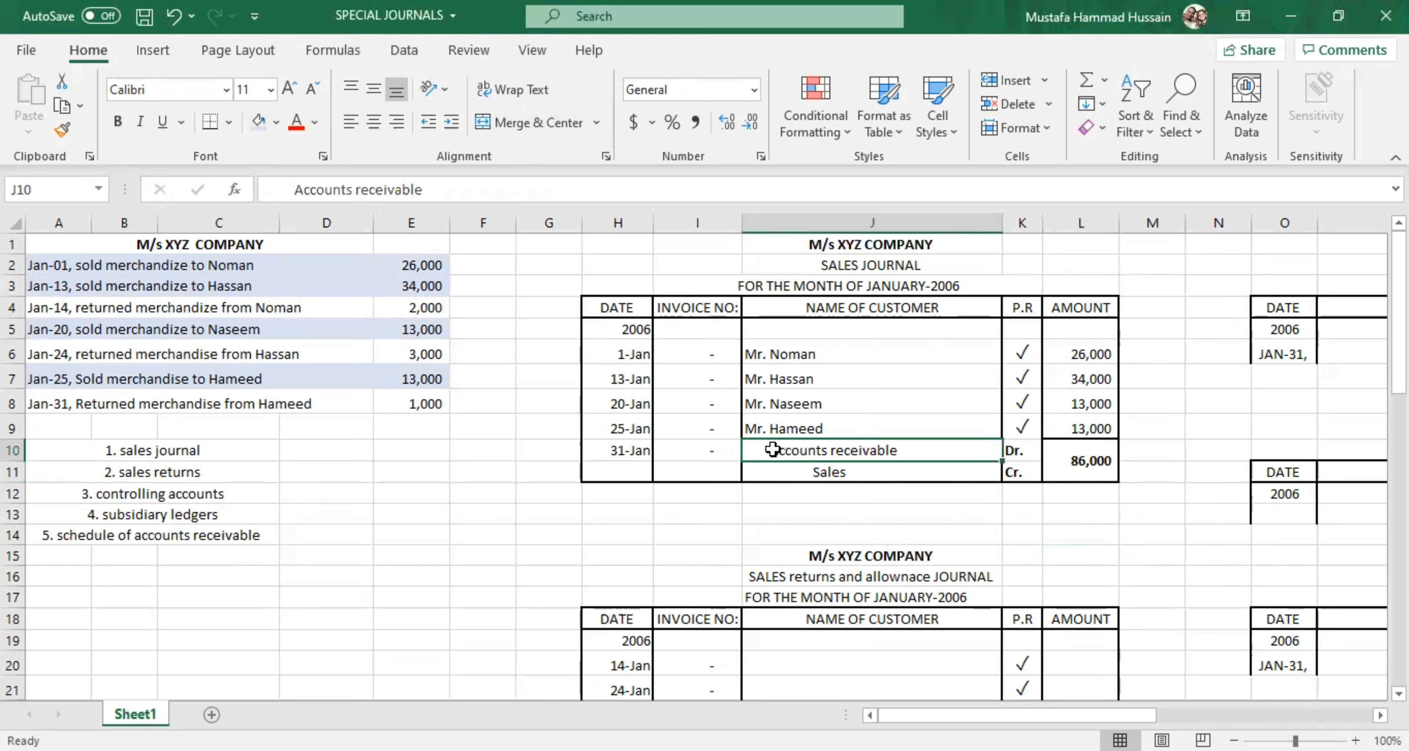
pyautogui.click(813, 470)
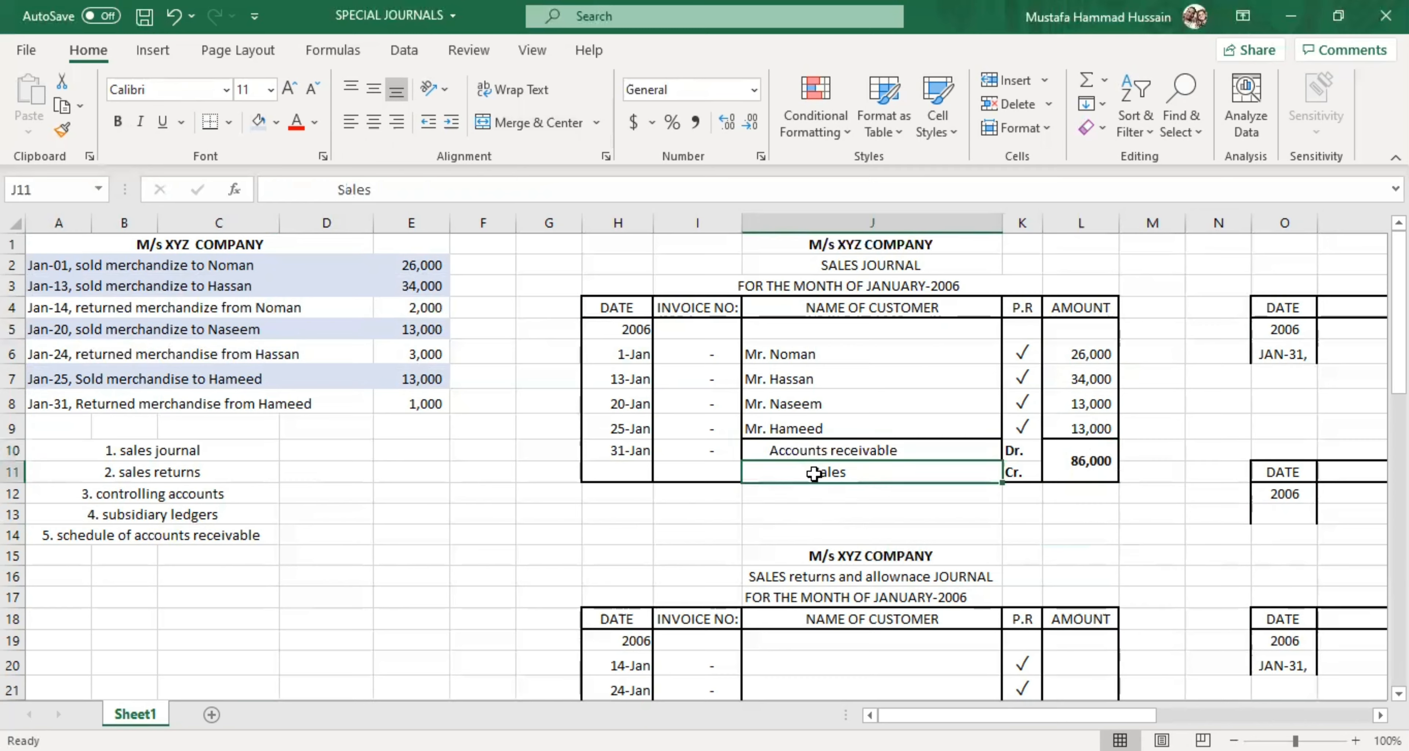
pyautogui.click(827, 265)
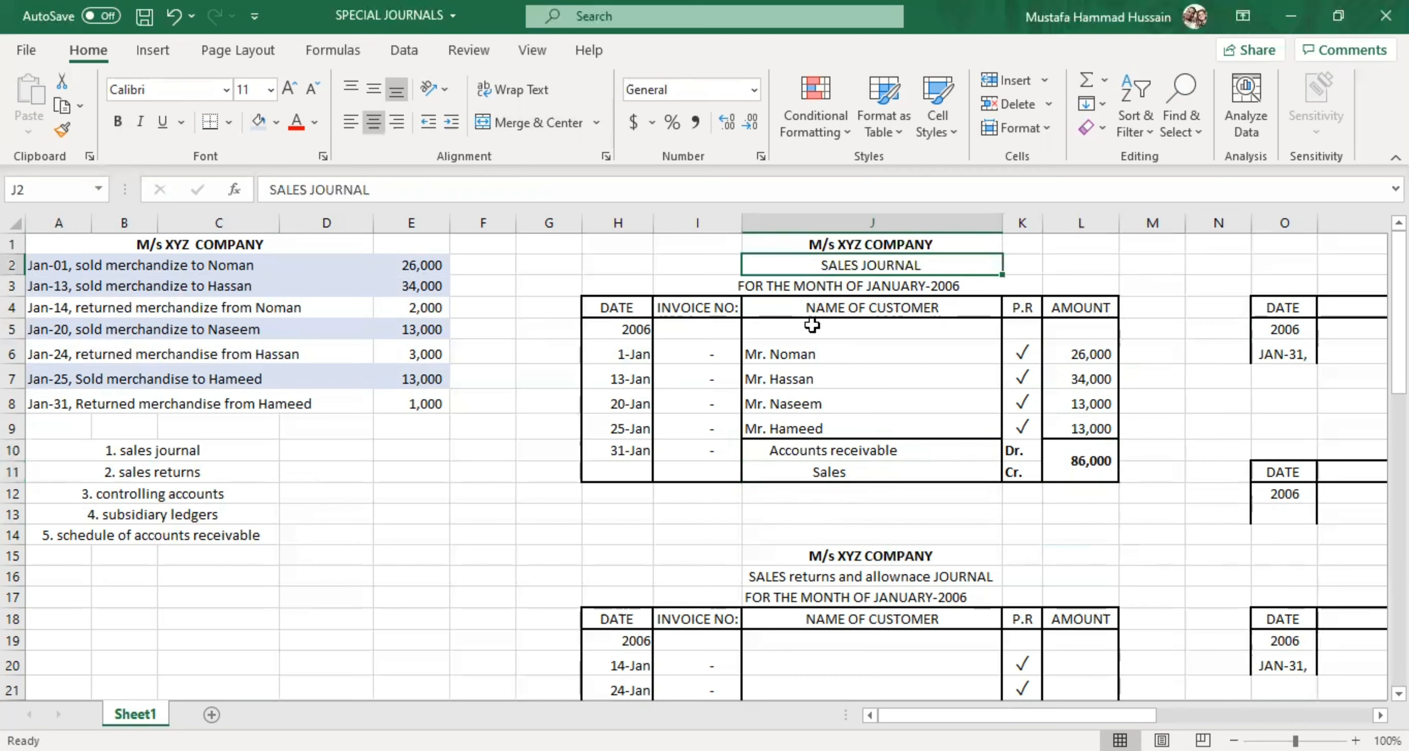
pyautogui.click(799, 451)
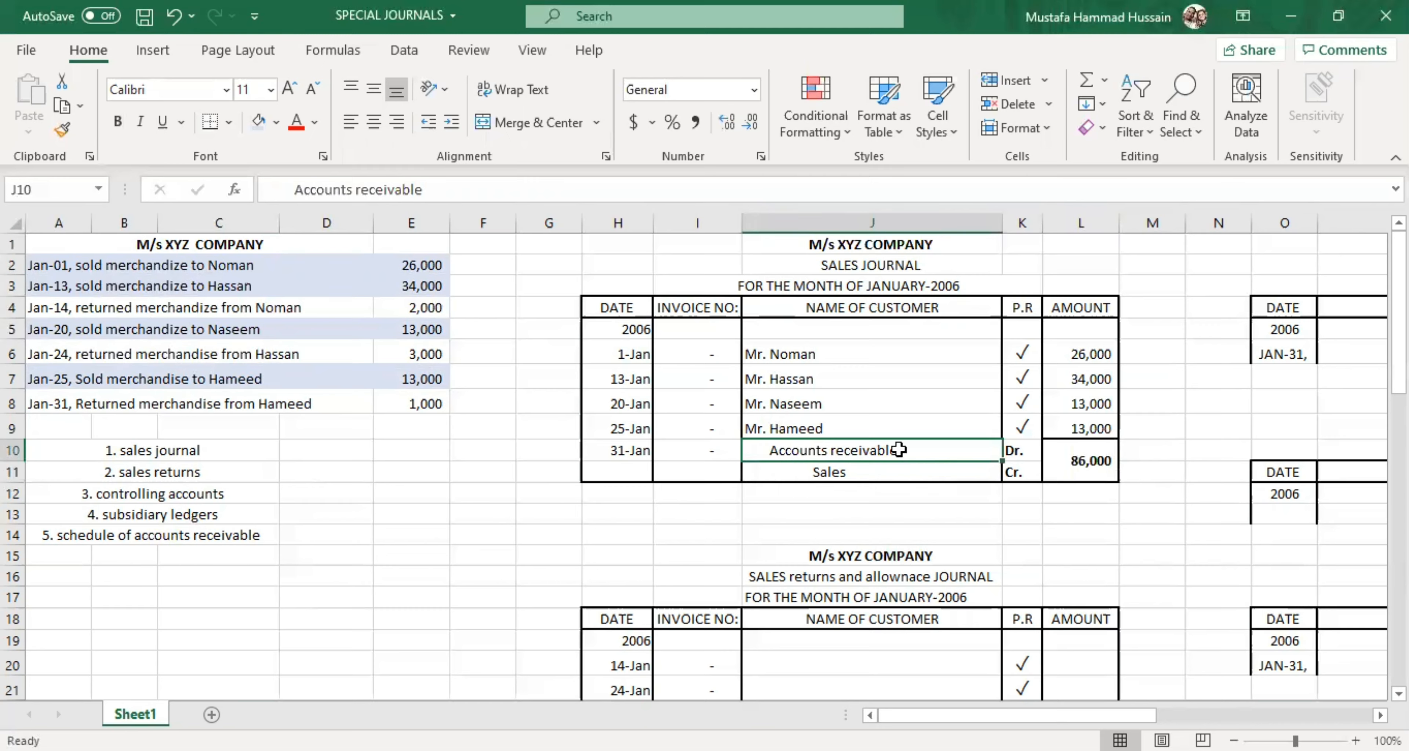
pyautogui.click(1012, 449)
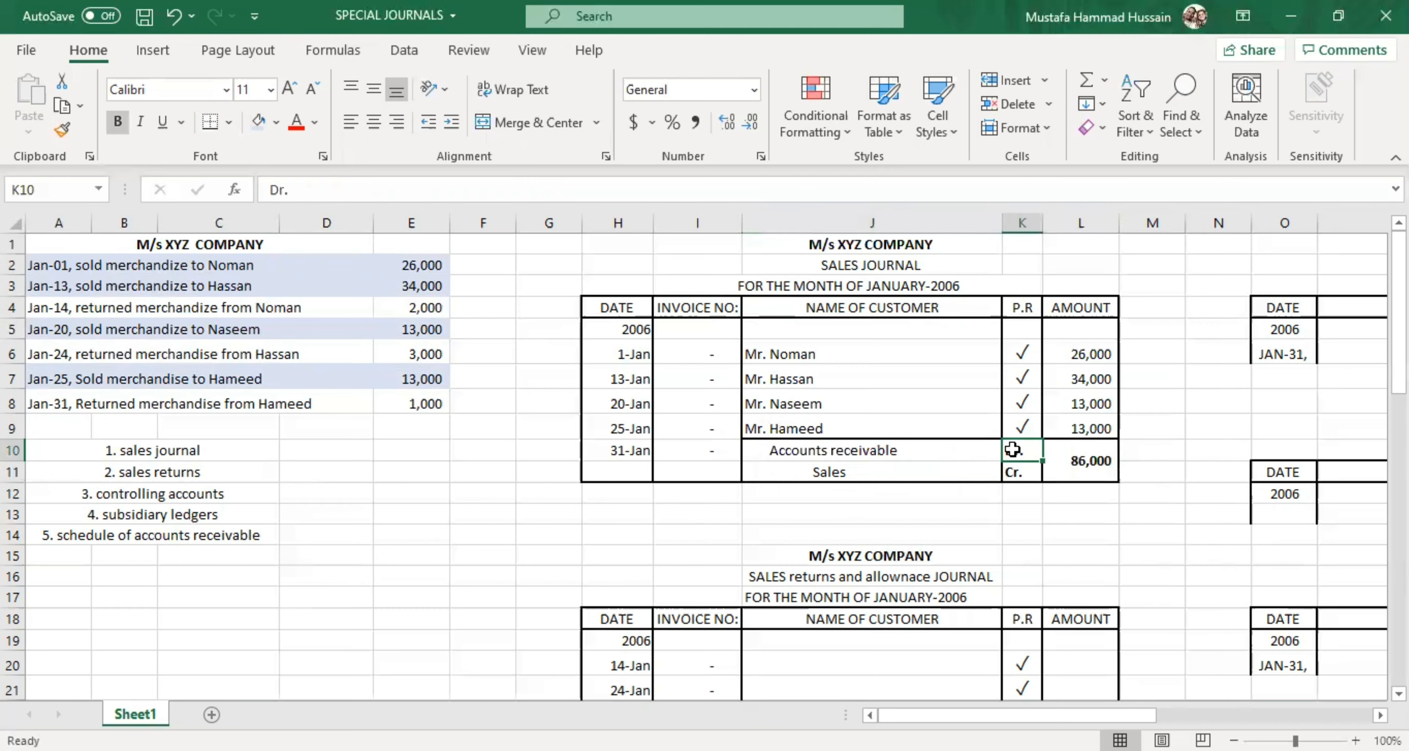
pyautogui.click(872, 474)
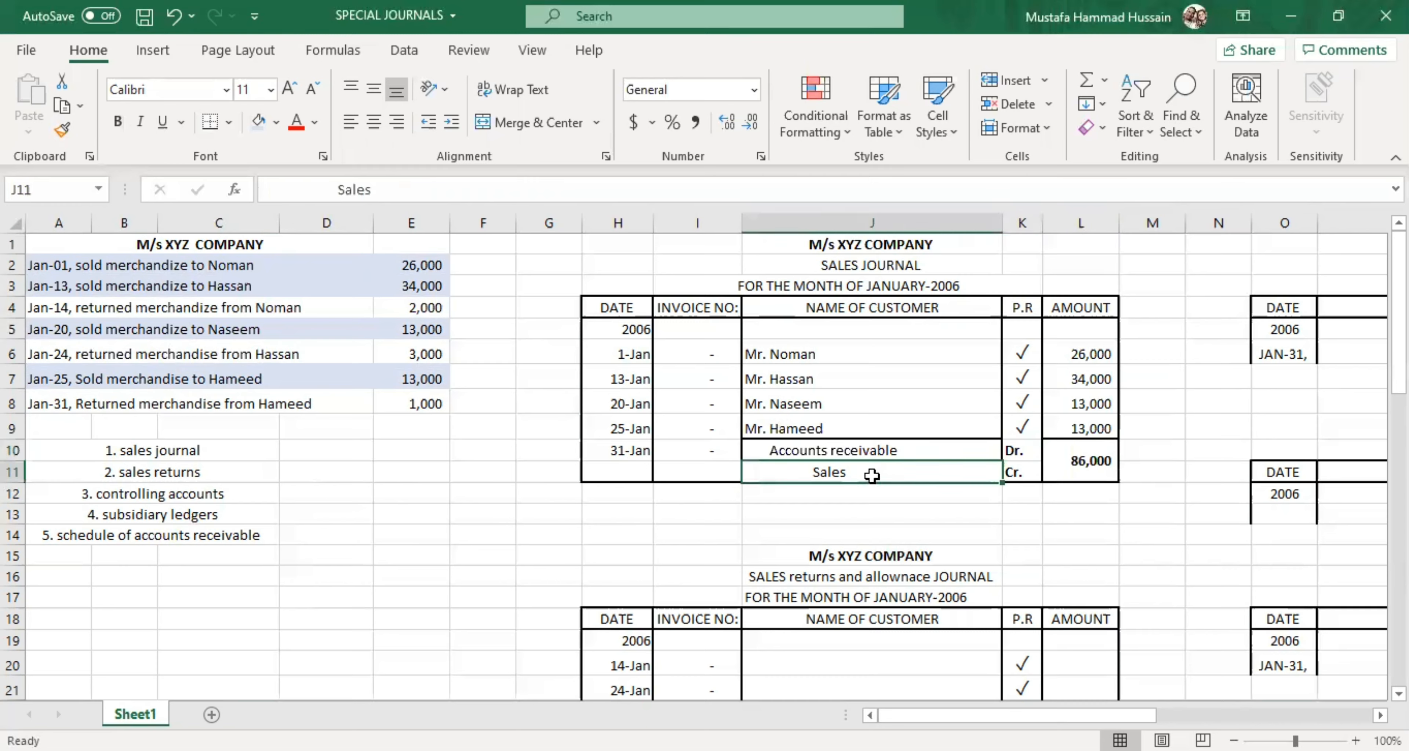
pyautogui.click(1018, 475)
pyautogui.click(1098, 460)
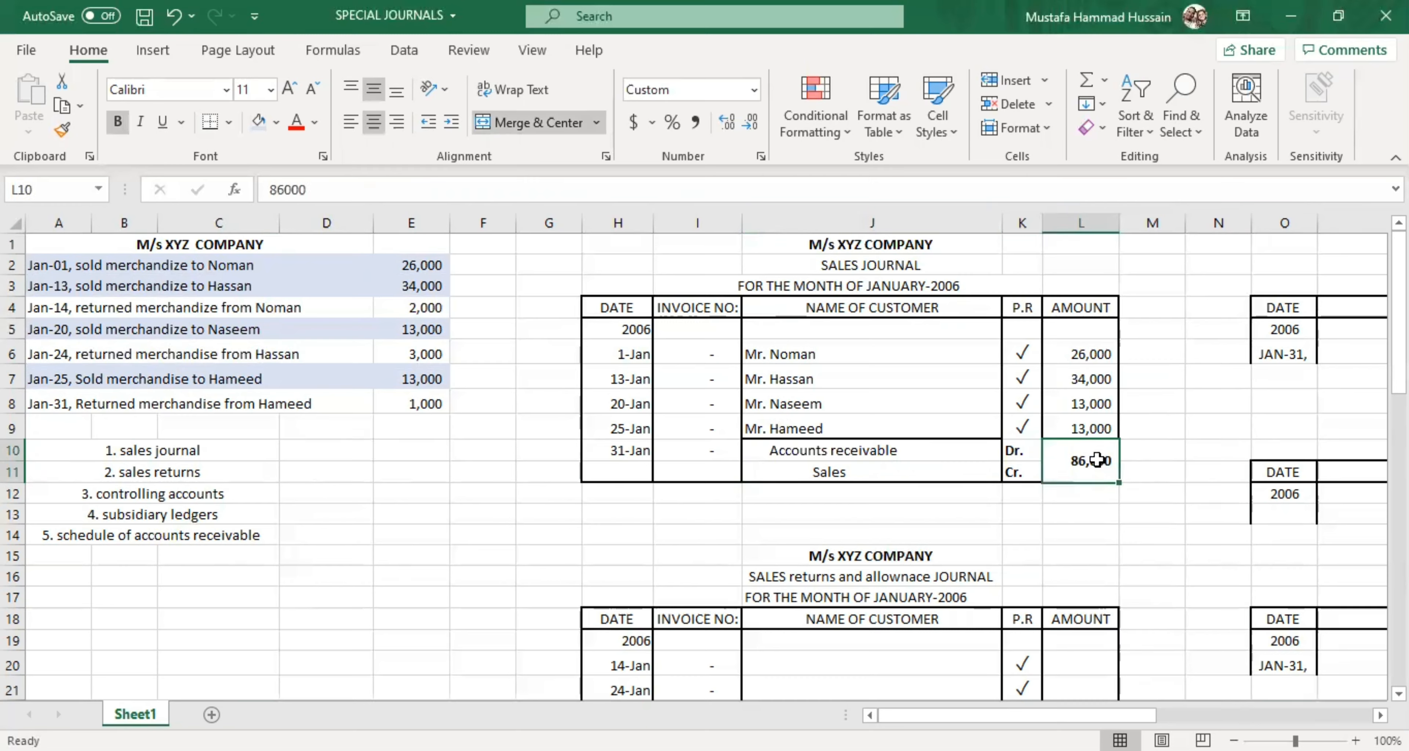
# Step: Review the sales journal's Accounts receivable and Sales lines in J10:J11, the customers in J6:J9 and their posting ticks in K6:K9
pyautogui.click(887, 449)
pyautogui.click(885, 468)
pyautogui.click(869, 449)
pyautogui.click(865, 472)
pyautogui.click(864, 450)
pyautogui.moveTo(821, 355); pyautogui.dragTo(818, 426)
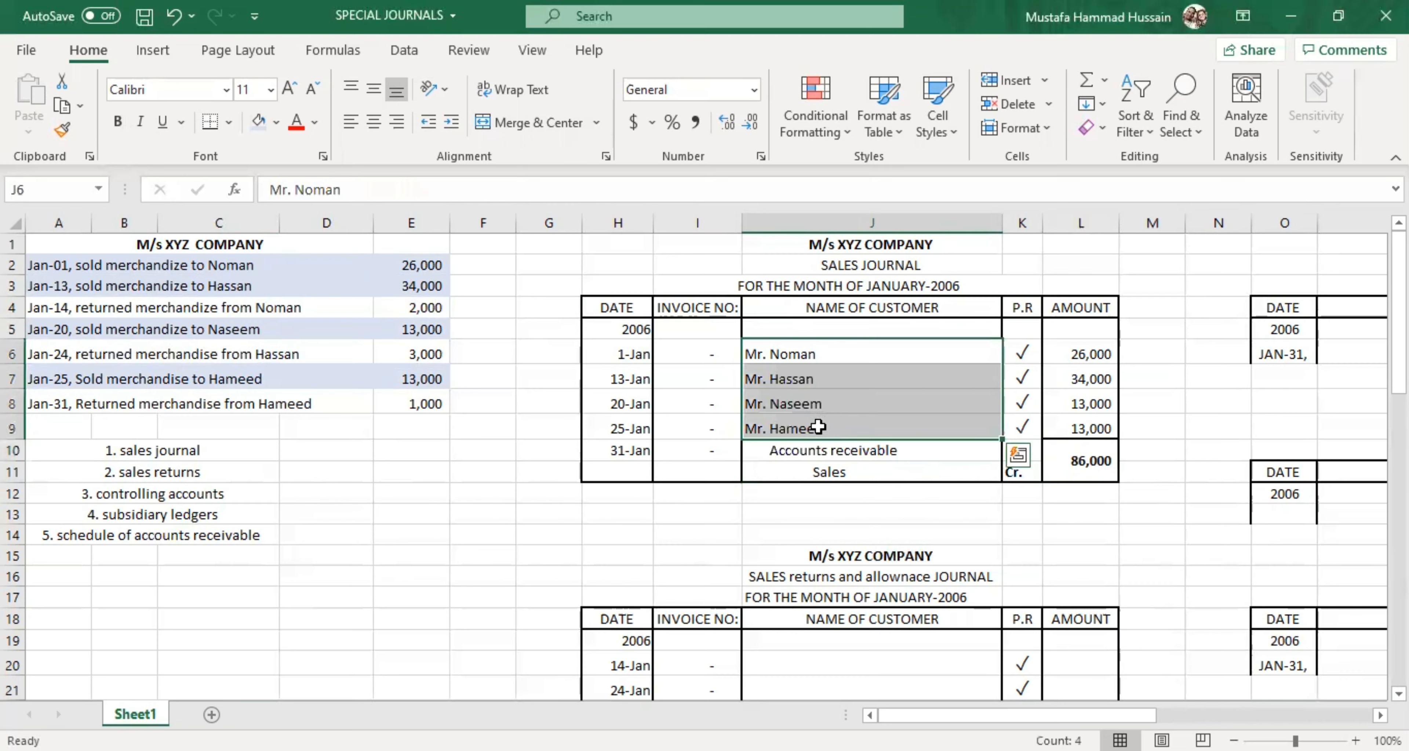
pyautogui.click(1018, 353)
pyautogui.click(1017, 379)
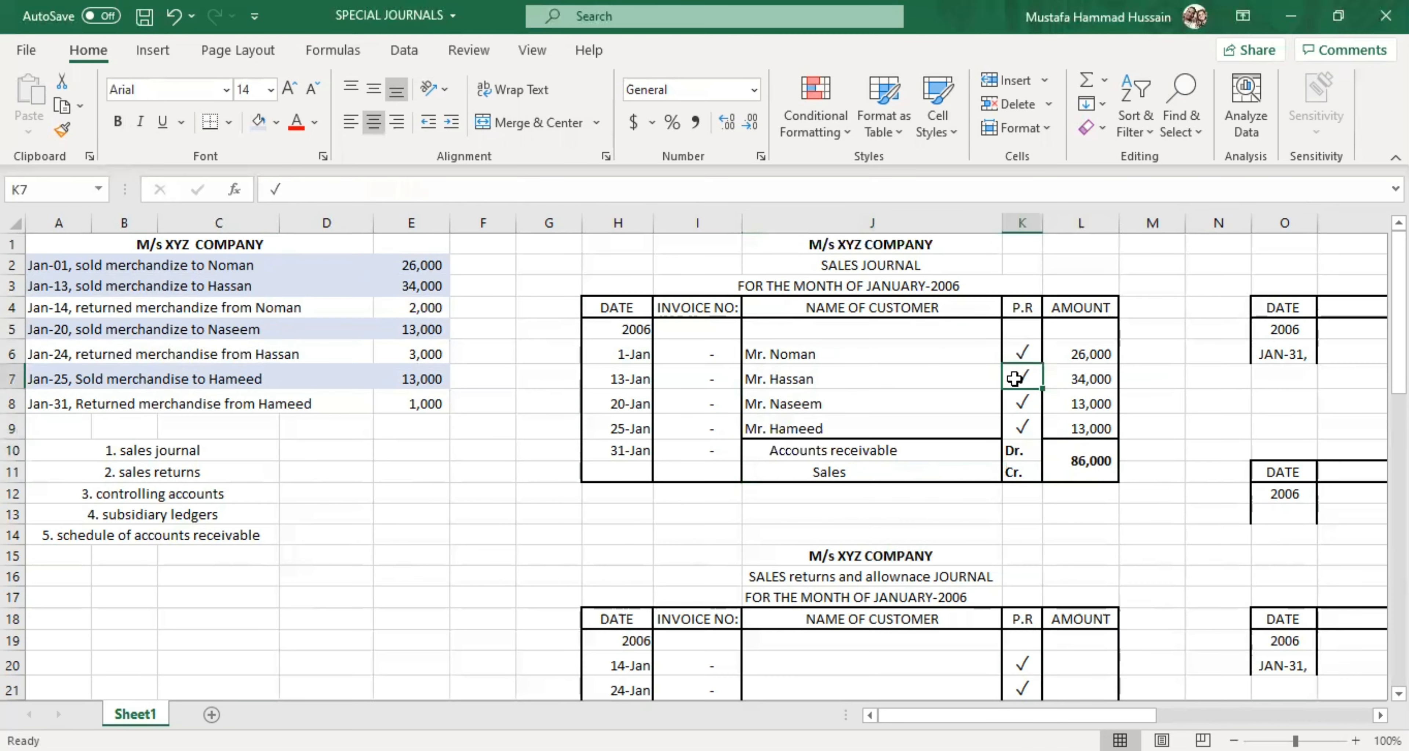
pyautogui.click(1012, 404)
pyautogui.click(1012, 424)
pyautogui.click(1018, 355)
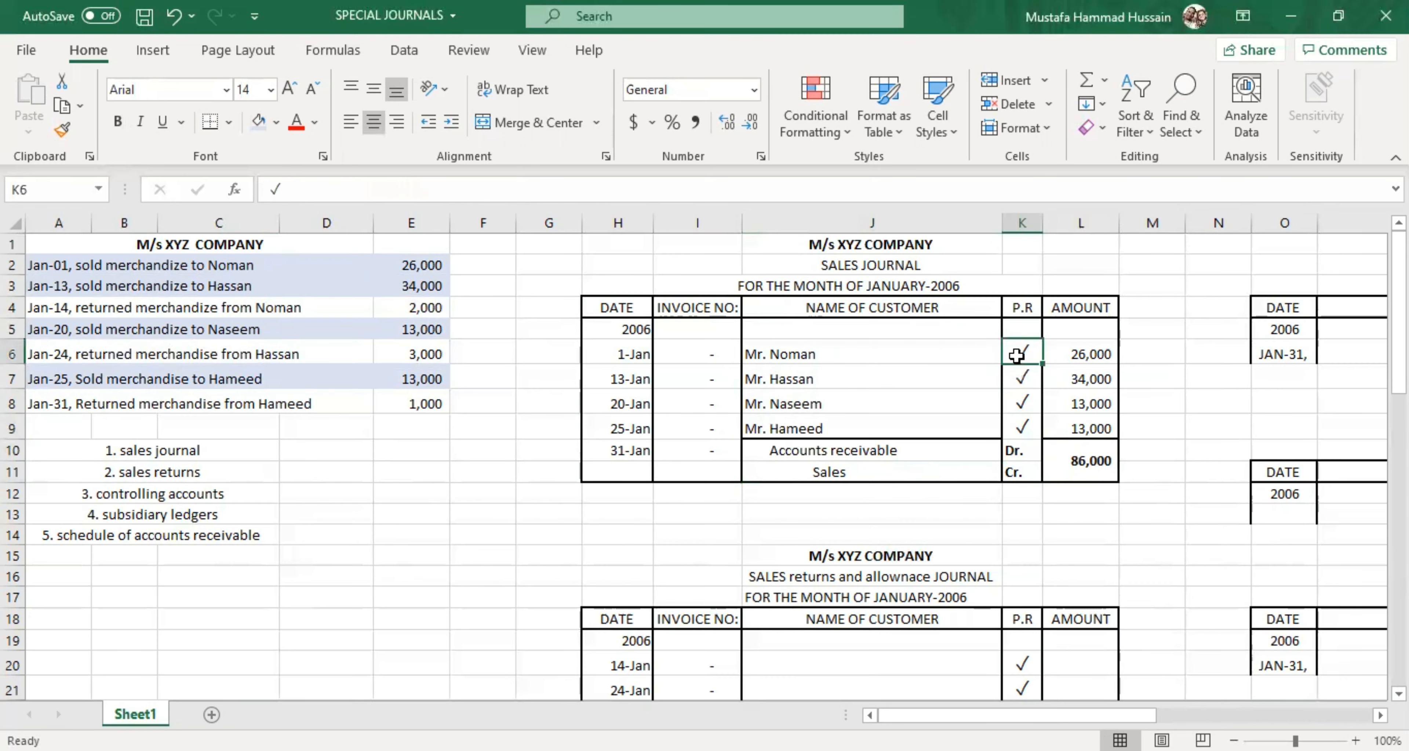
pyautogui.click(1017, 379)
pyautogui.click(1016, 421)
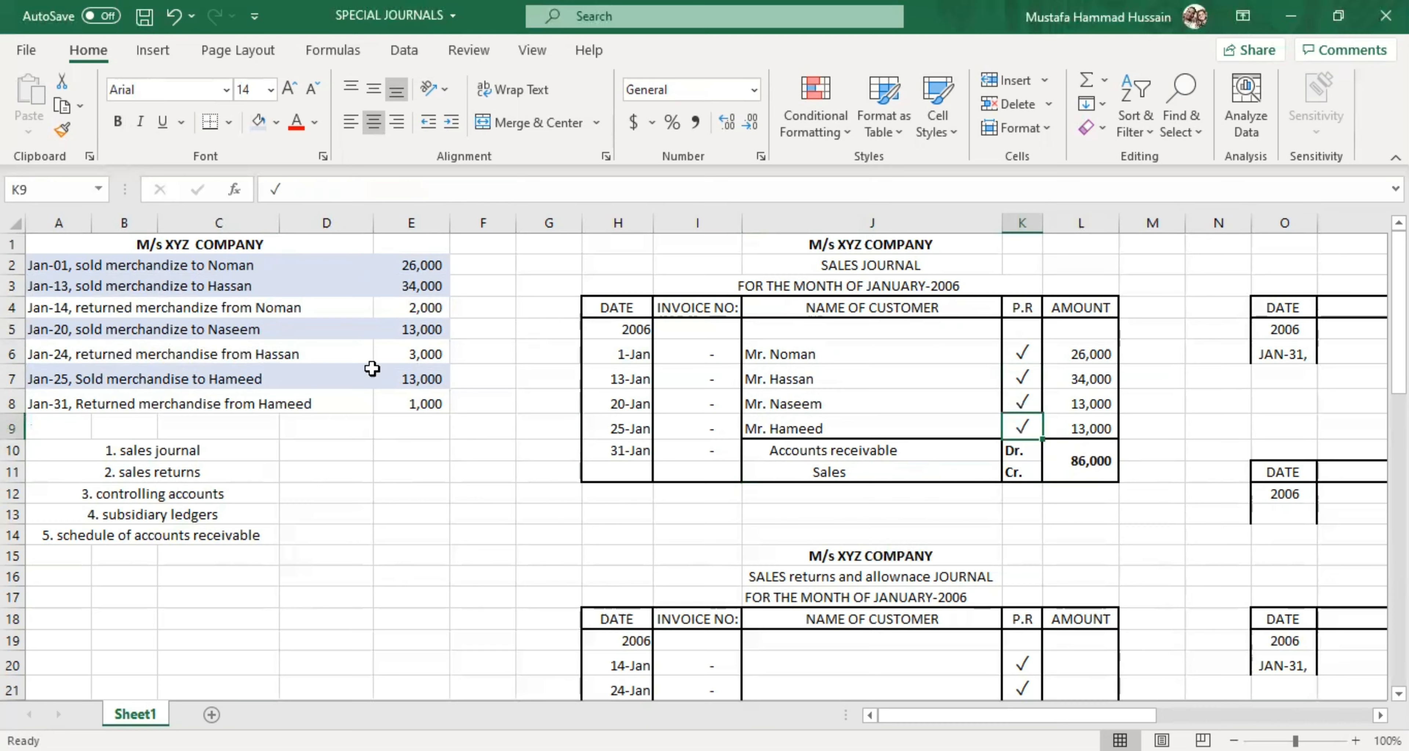
# Step: Clear the dash from the 31-Jan invoice number cell I10 of the sales journal
pyautogui.moveTo(706, 353); pyautogui.dragTo(707, 451)
pyautogui.click(709, 475)
pyautogui.click(705, 456)
pyautogui.press('BackSpace')
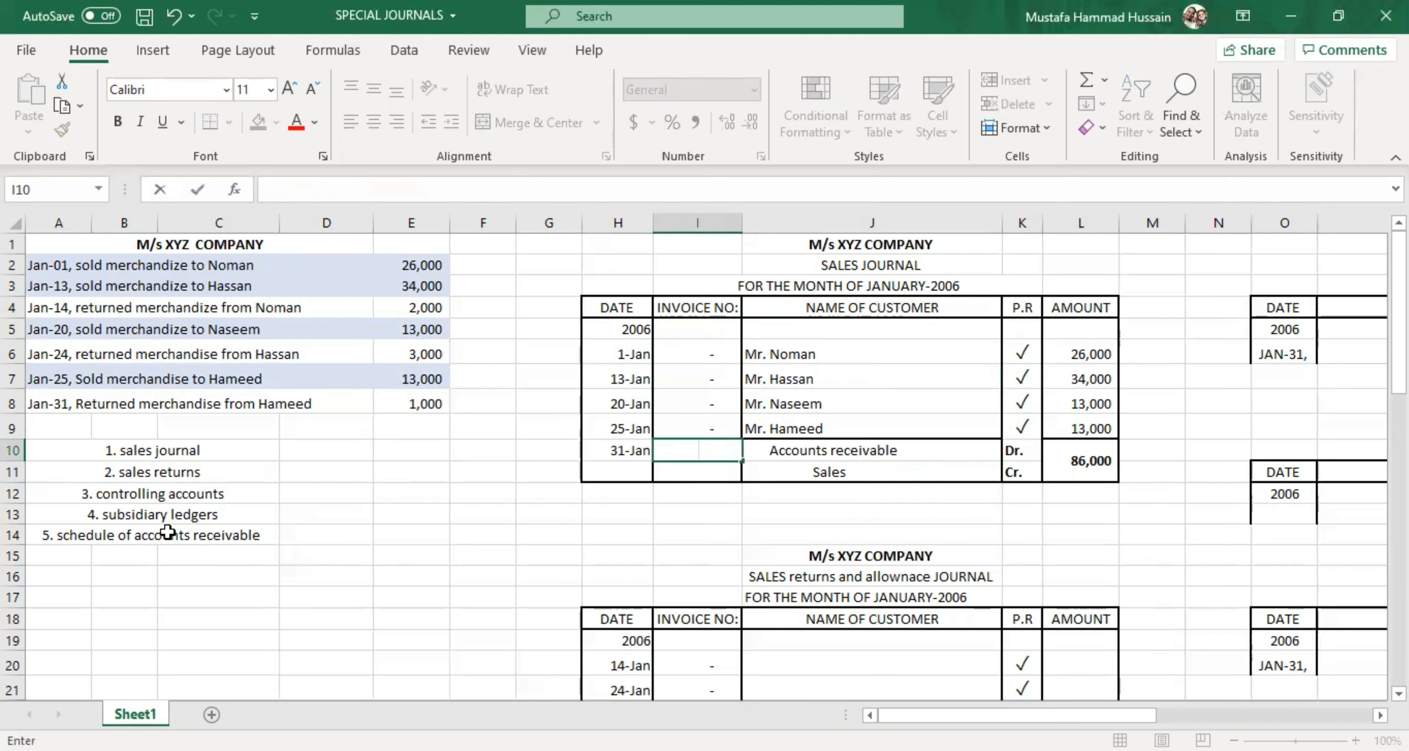
pyautogui.click(128, 479)
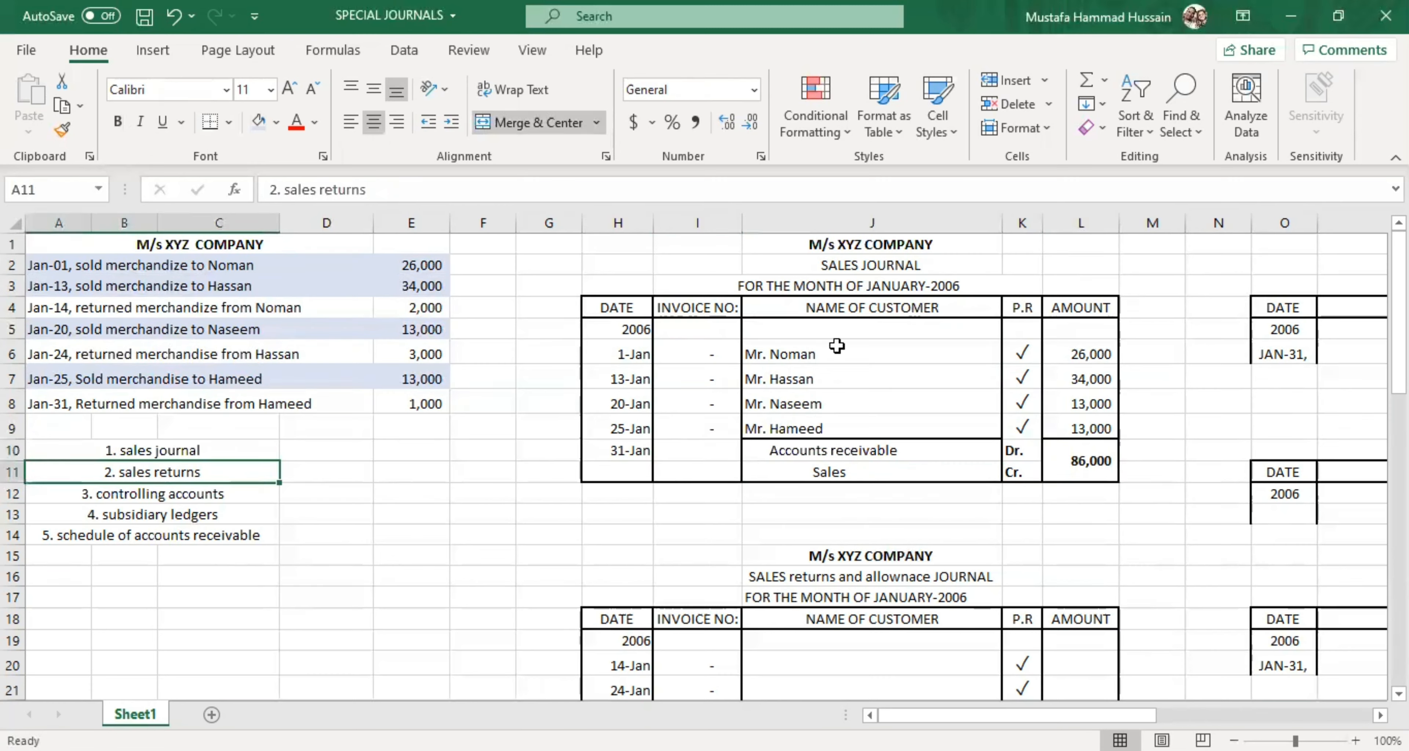
# Step: Examine the Jan-14 return in A4 and the sales returns and allowance journal's title lines and column headings in rows 15 to 18
pyautogui.doubleClick(1064, 275)
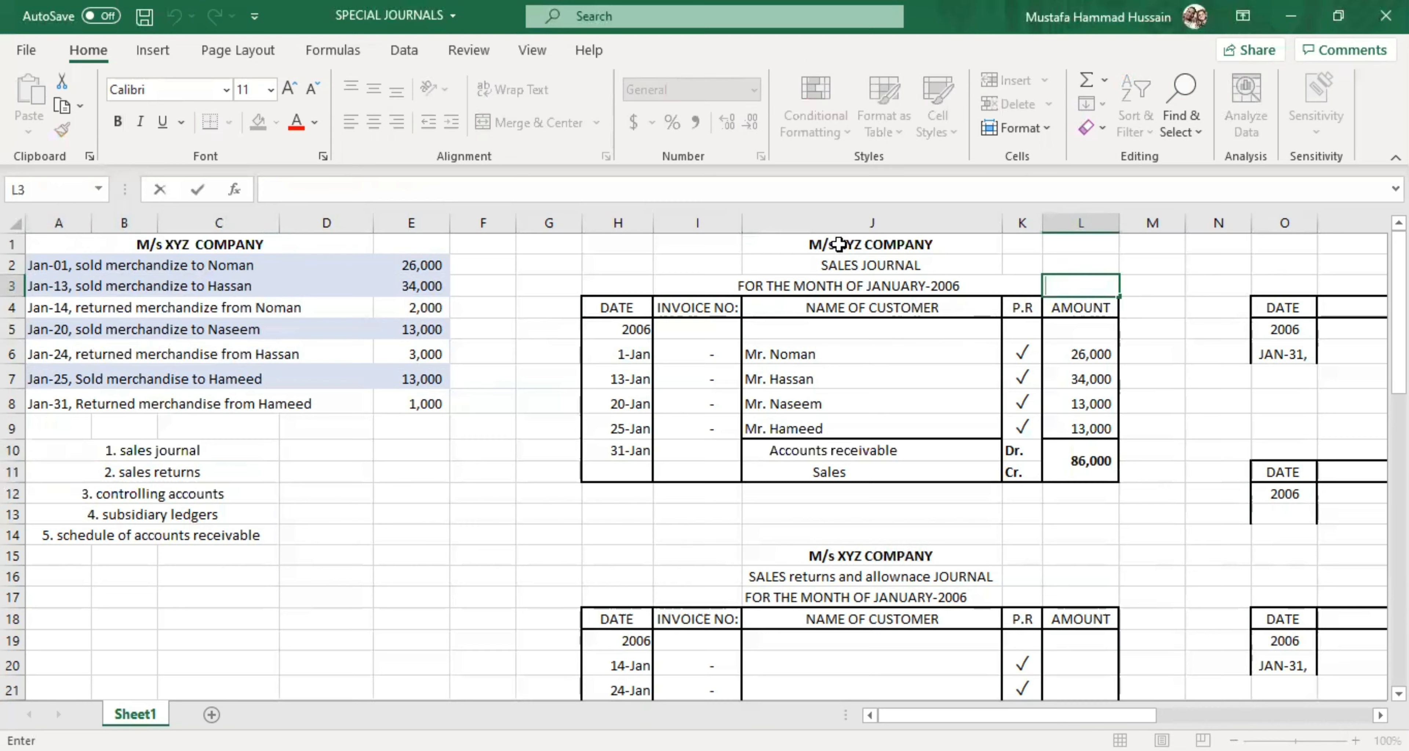
pyautogui.click(863, 513)
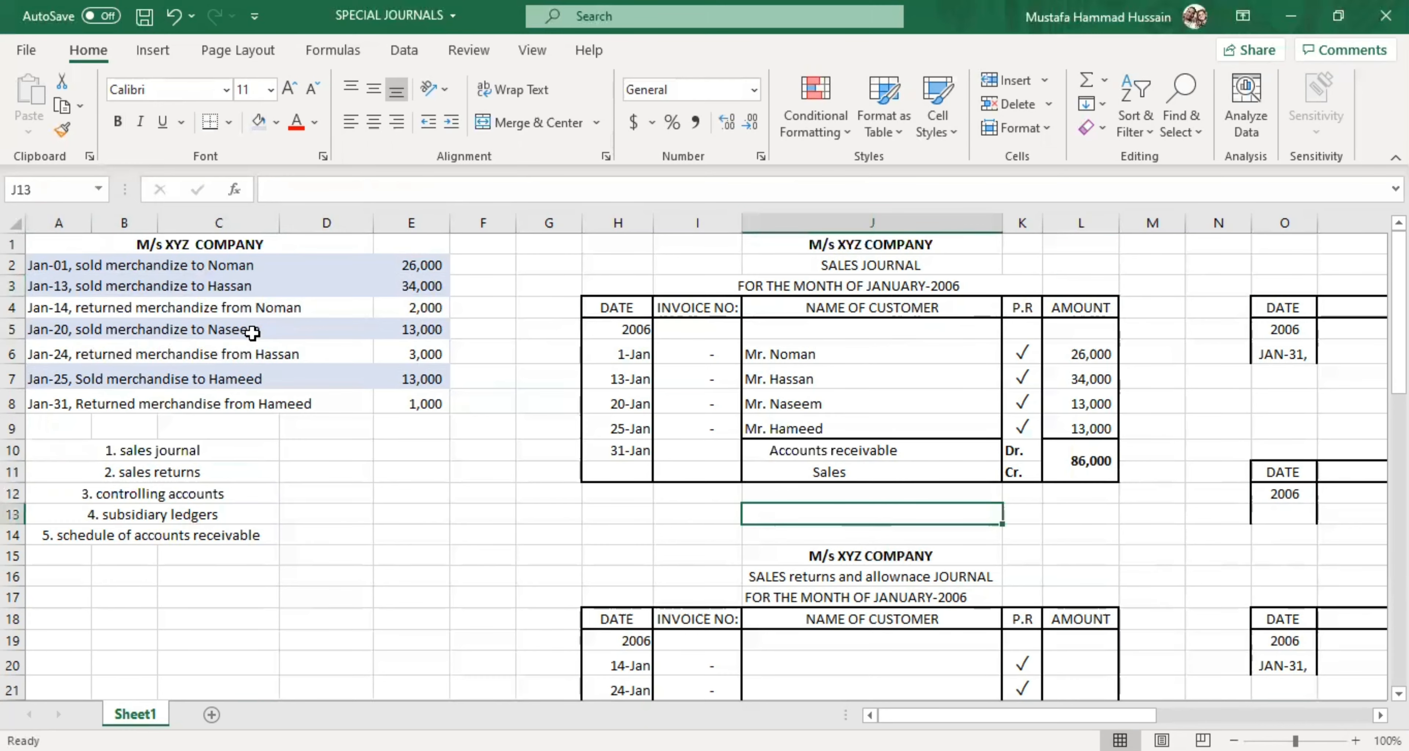
pyautogui.scroll(-1, 252, 332)
pyautogui.scroll(1, 252, 331)
pyautogui.click(148, 312)
pyautogui.scroll(-3, 580, 416)
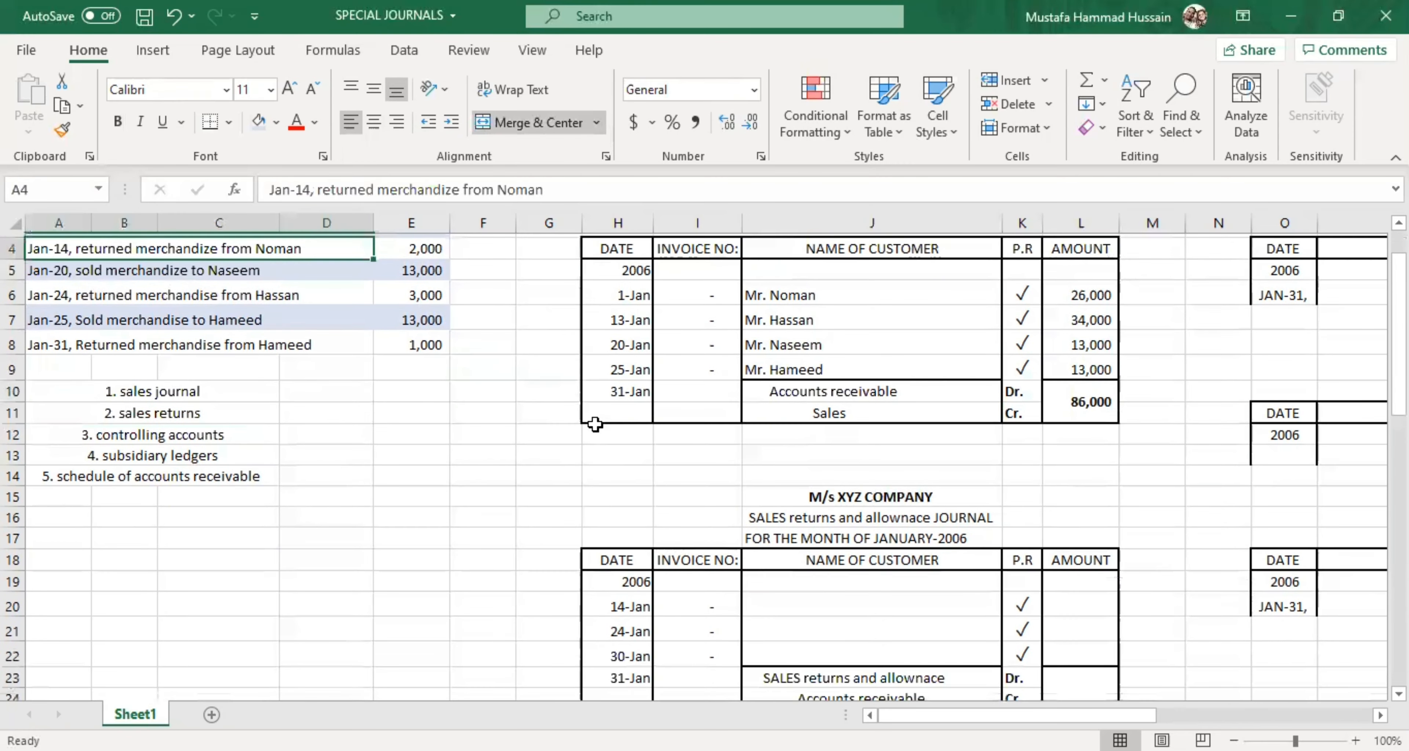
pyautogui.click(875, 350)
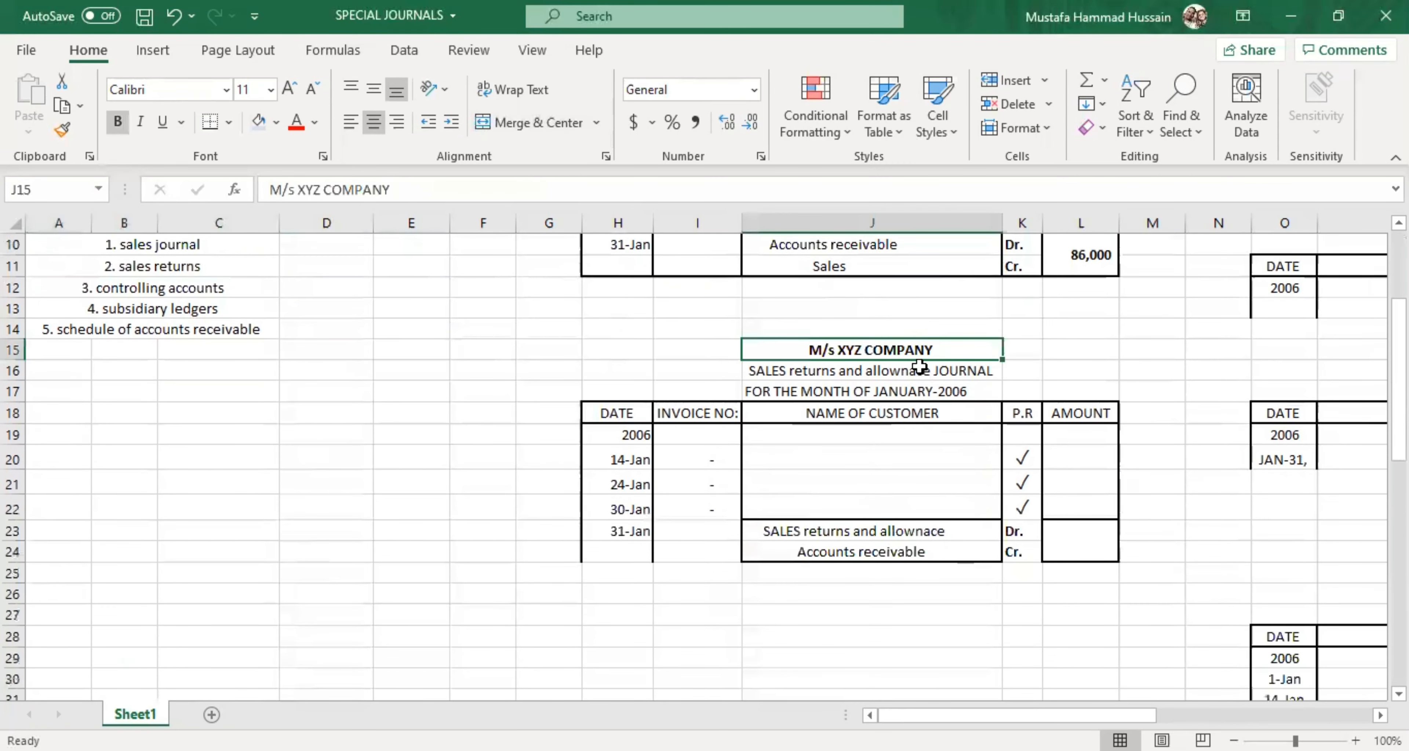
pyautogui.click(919, 368)
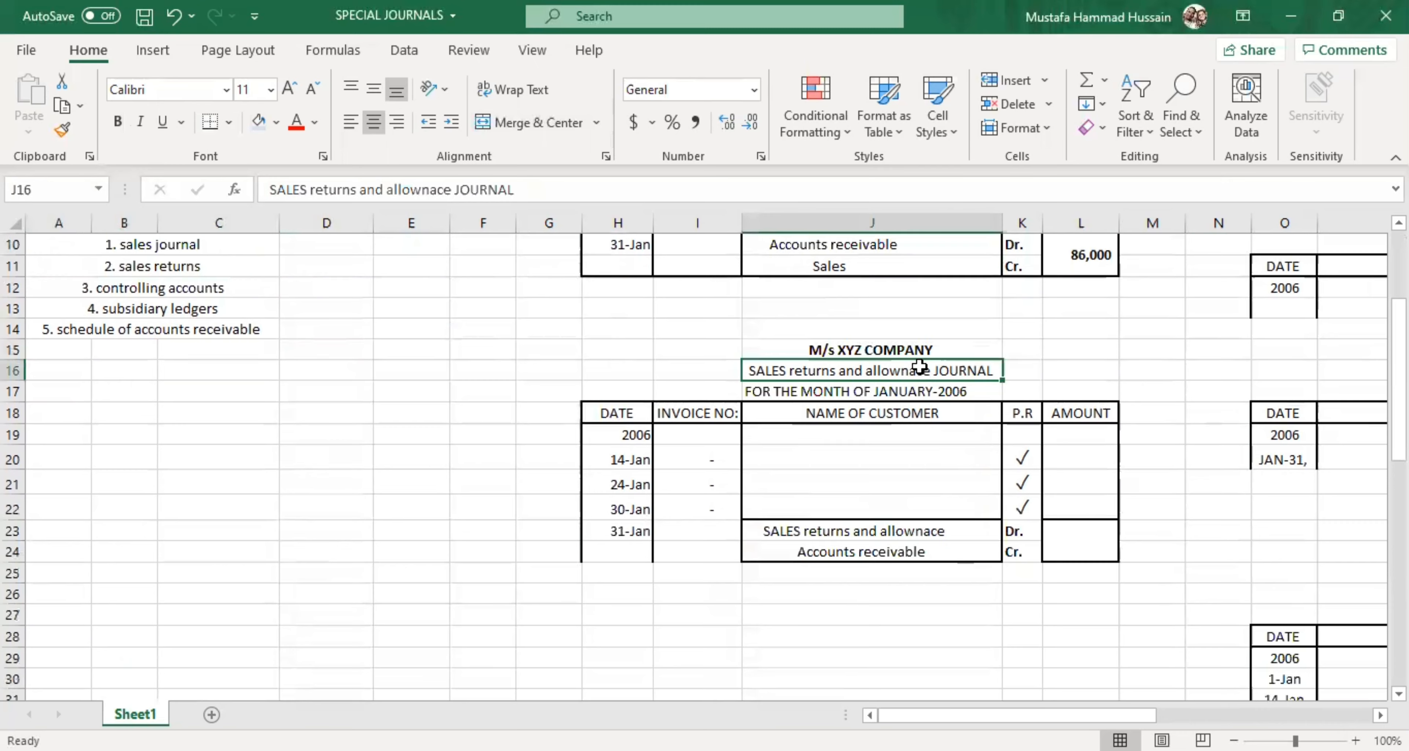
pyautogui.click(920, 391)
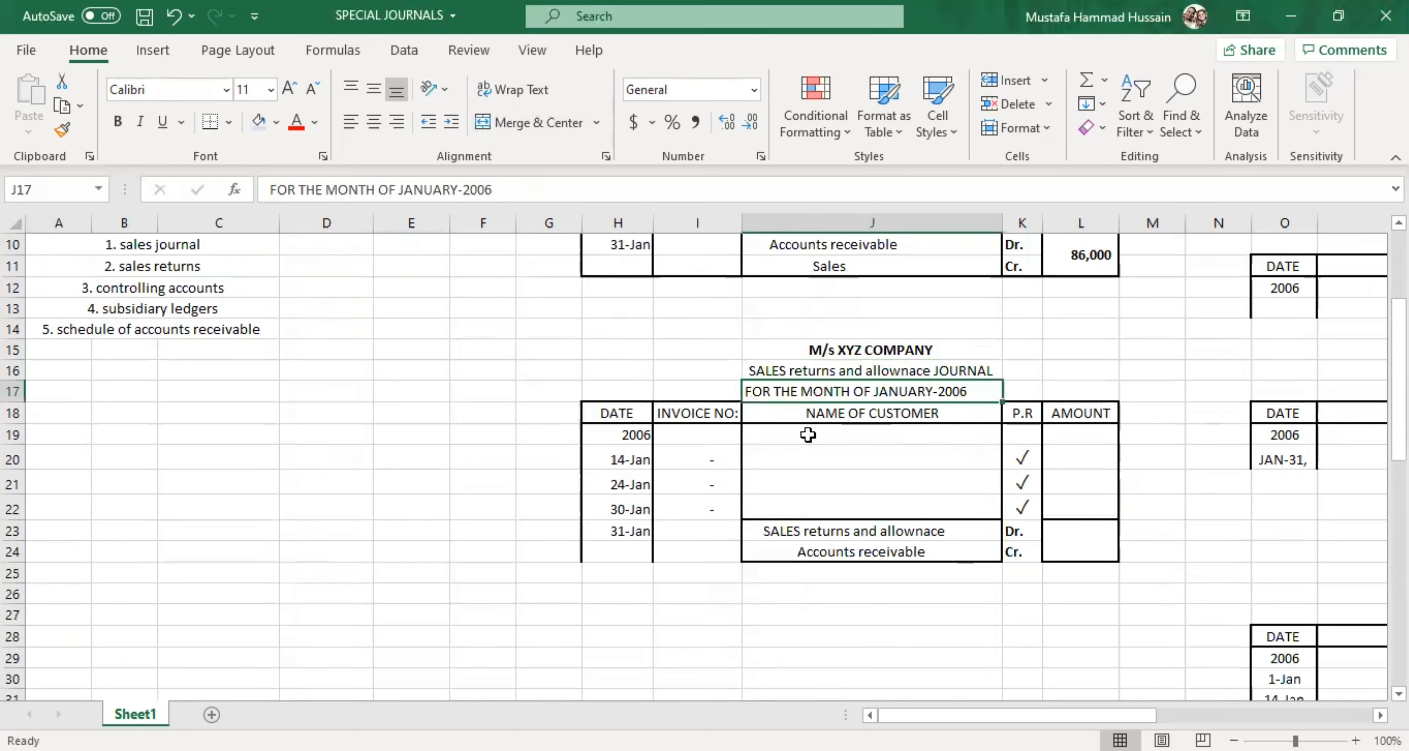
pyautogui.click(829, 417)
# Step: Shade the Jan-14 return and its amount in A4:E4 with a light orange fill
pyautogui.scroll(1, 781, 492)
pyautogui.scroll(3, 781, 492)
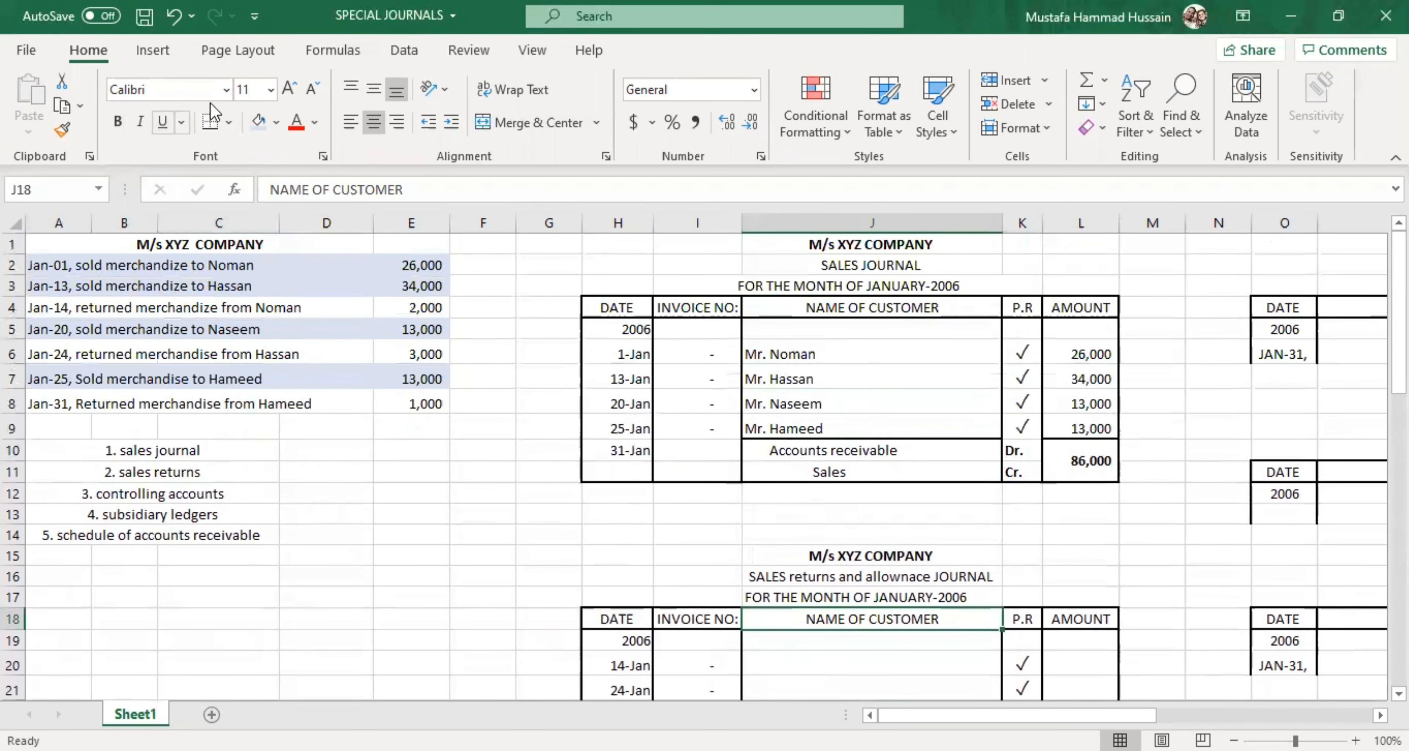
pyautogui.click(277, 122)
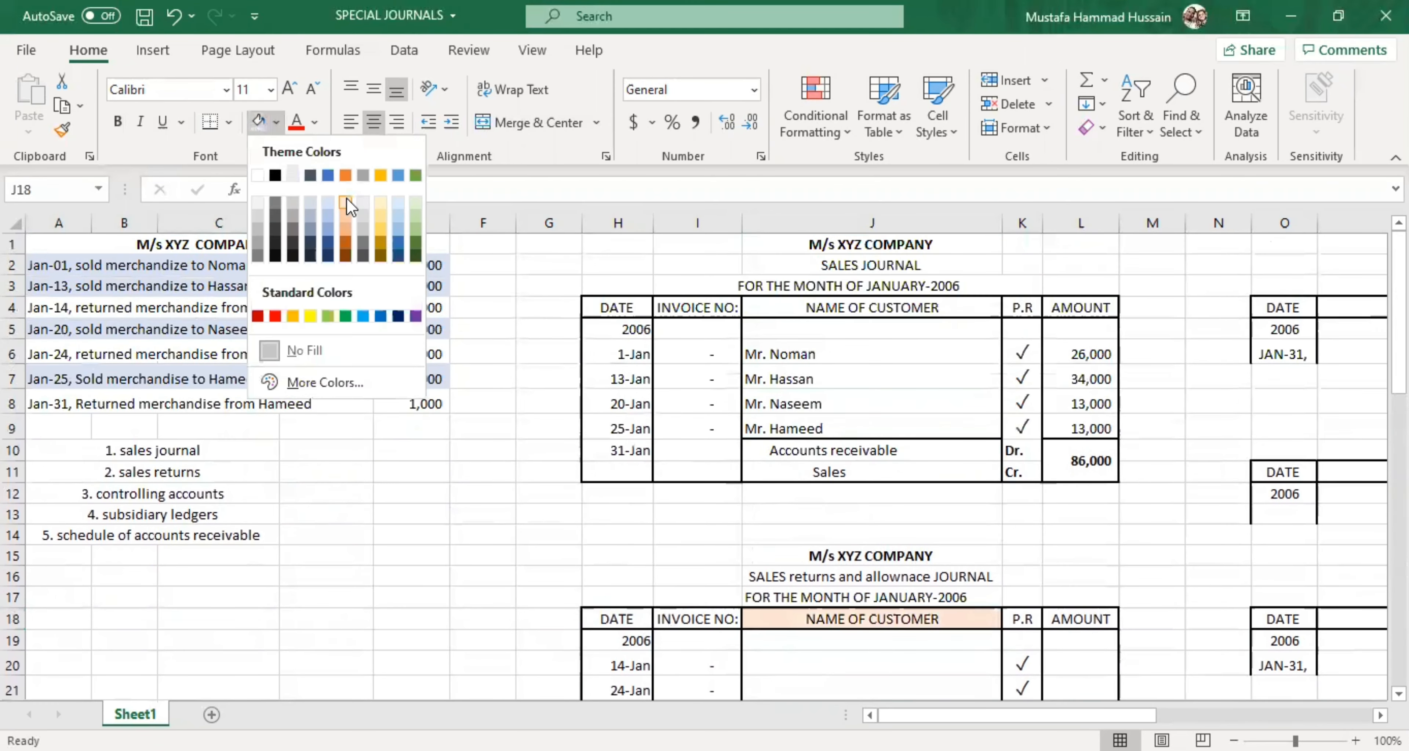
pyautogui.click(347, 199)
pyautogui.click(164, 304)
pyautogui.moveTo(317, 300); pyautogui.dragTo(408, 307)
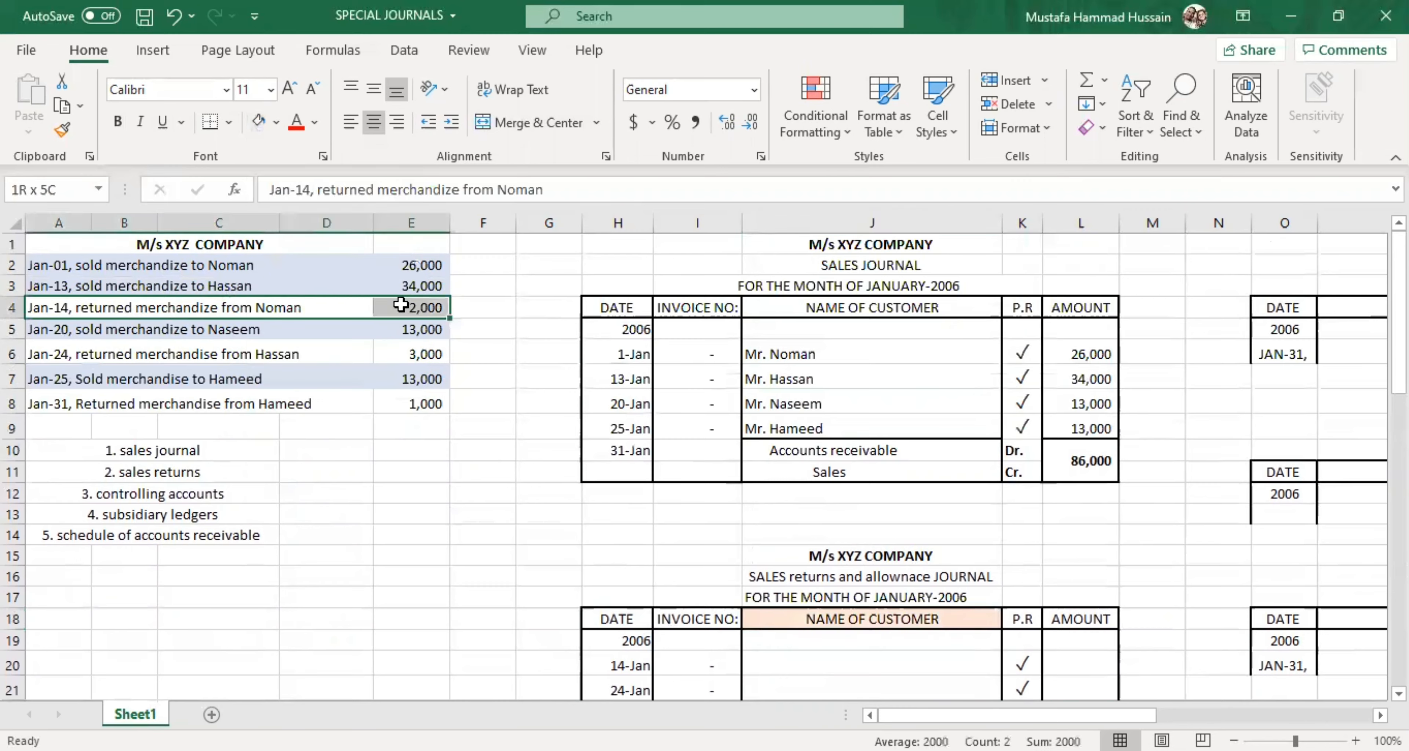
pyautogui.click(257, 123)
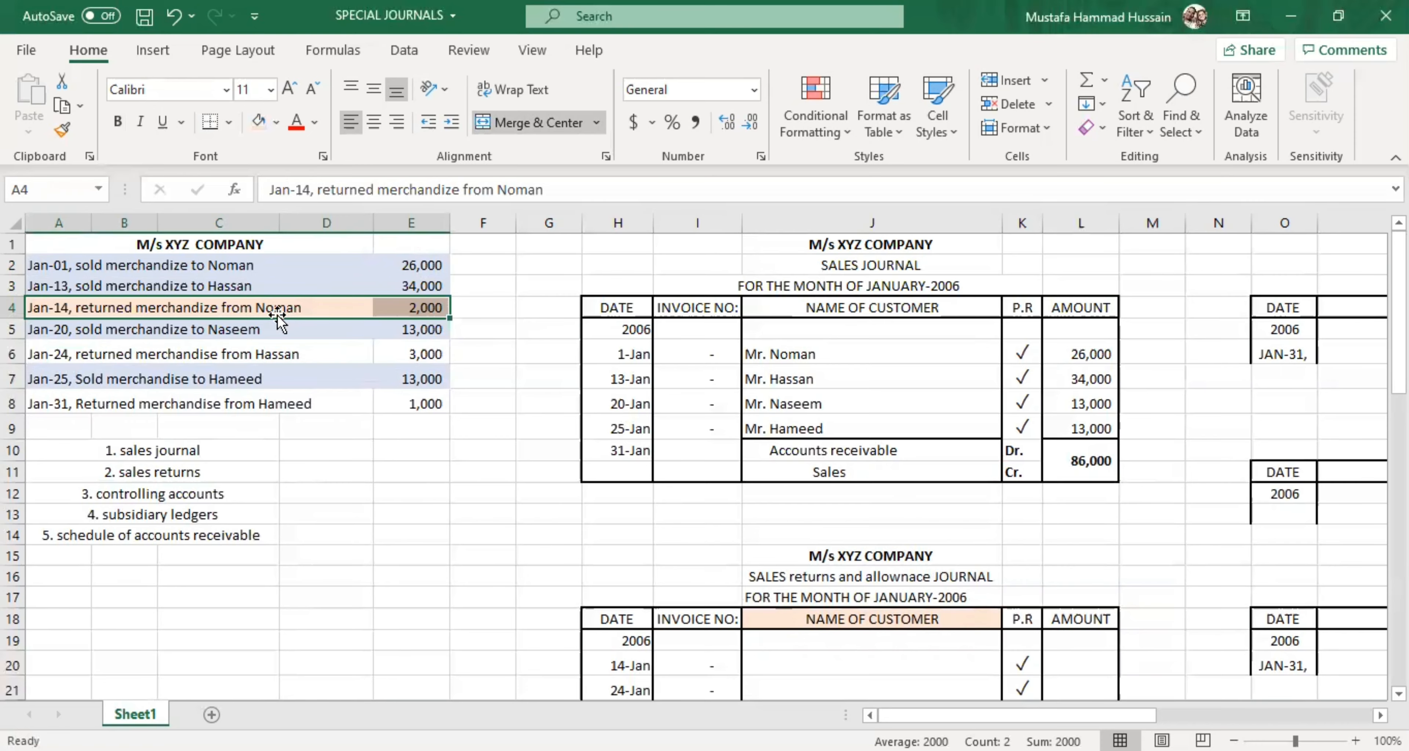
# Step: Remove the light orange fill from the NAME OF CUSTOMER heading in J18 of the returns journal
pyautogui.scroll(-2, 760, 515)
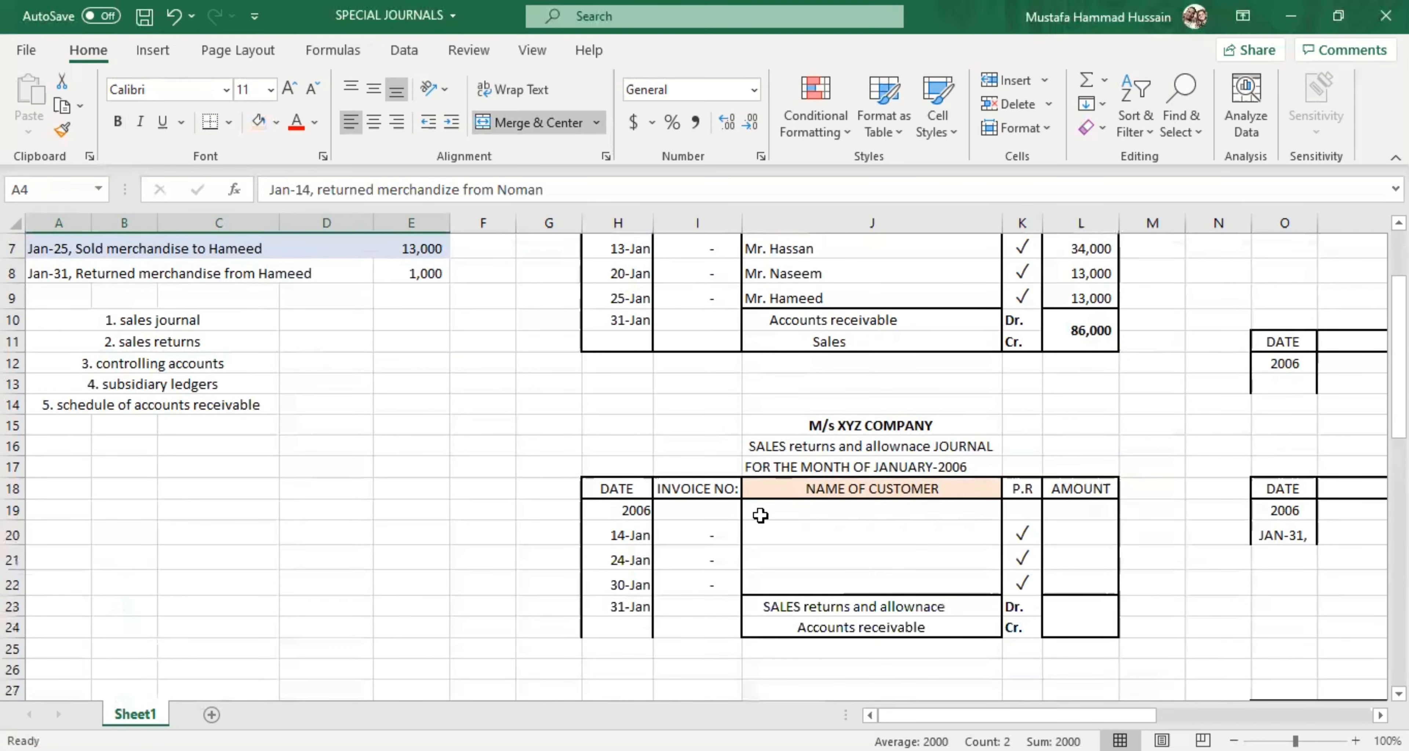
pyautogui.click(712, 534)
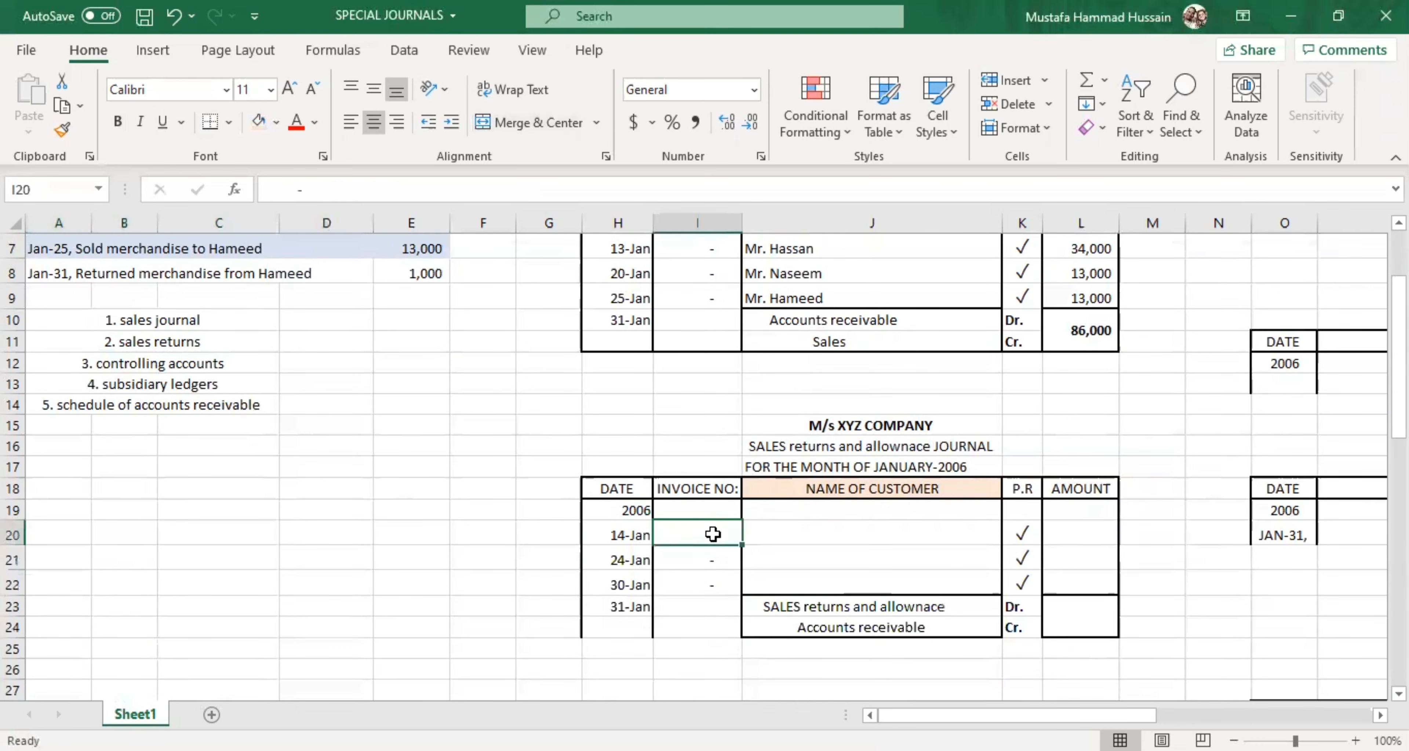
pyautogui.click(800, 496)
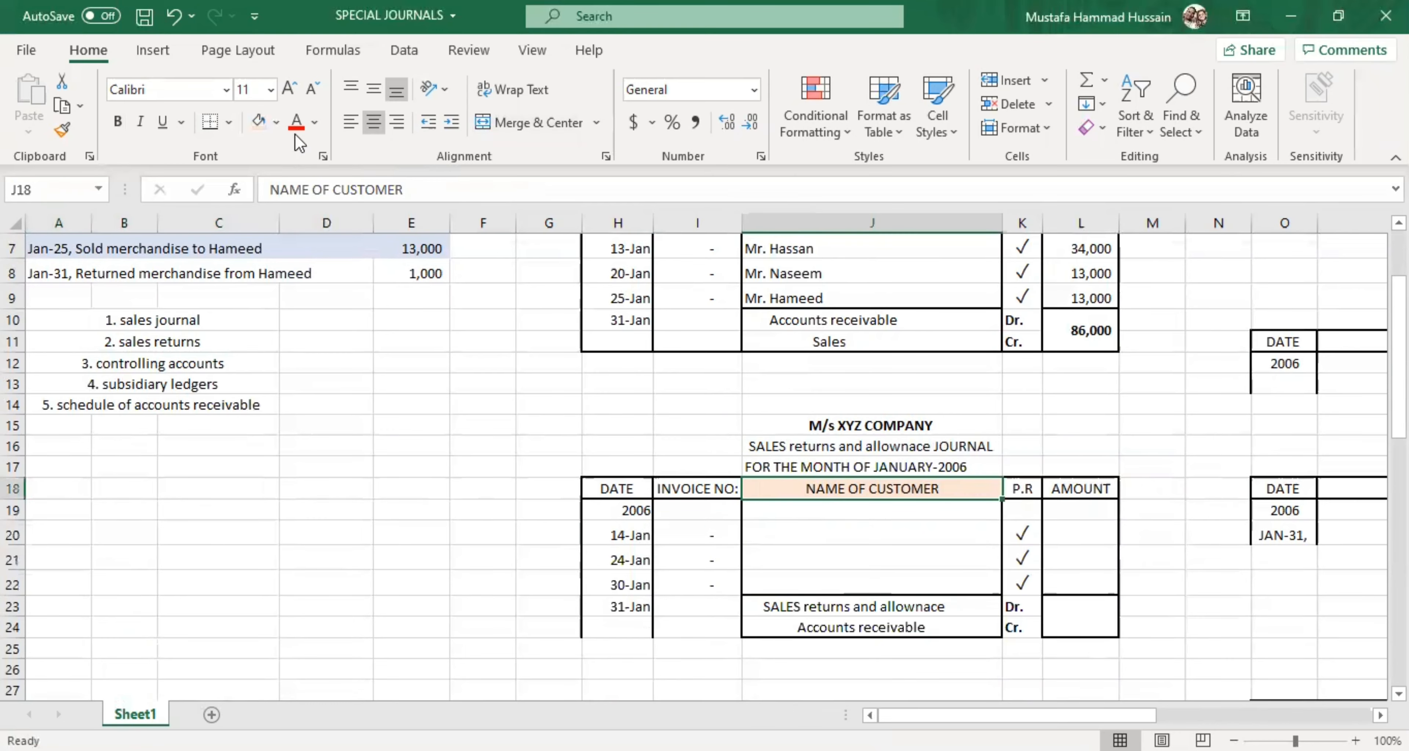
pyautogui.scroll(1, 415, 421)
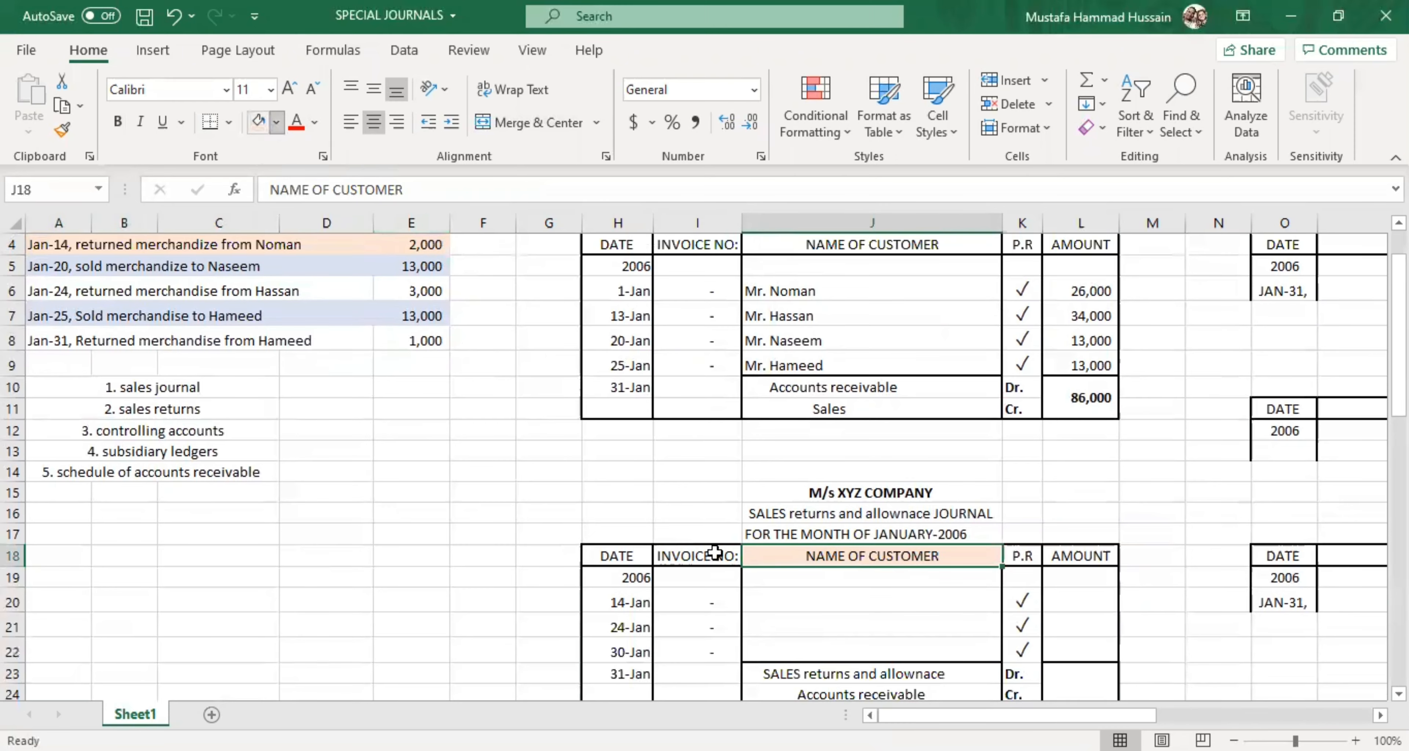
# Step: Record the Jan-14 return in the returns journal, with the customer's name in J20 and the amount 2000 in L20
pyautogui.click(793, 592)
pyautogui.scroll(-1, 755, 620)
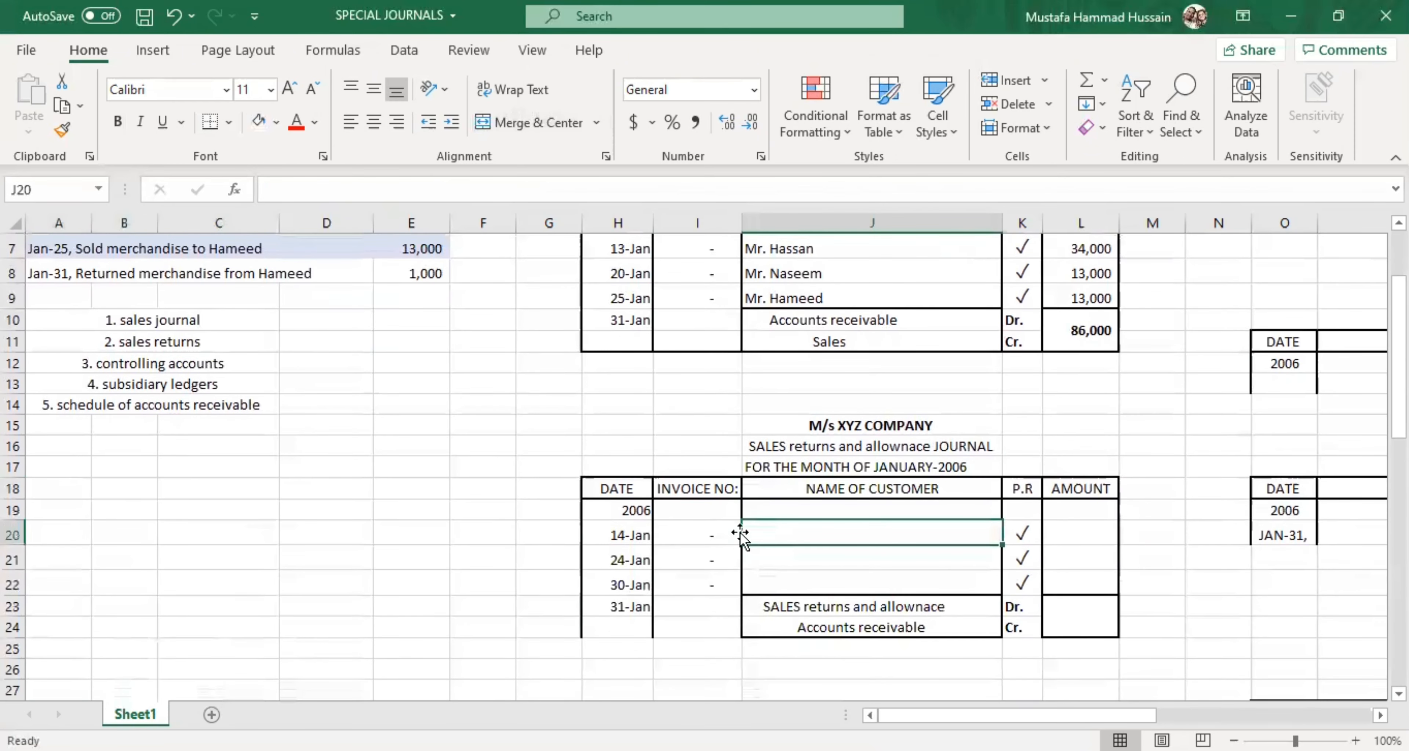
pyautogui.scroll(2, 742, 536)
pyautogui.scroll(-1, 762, 536)
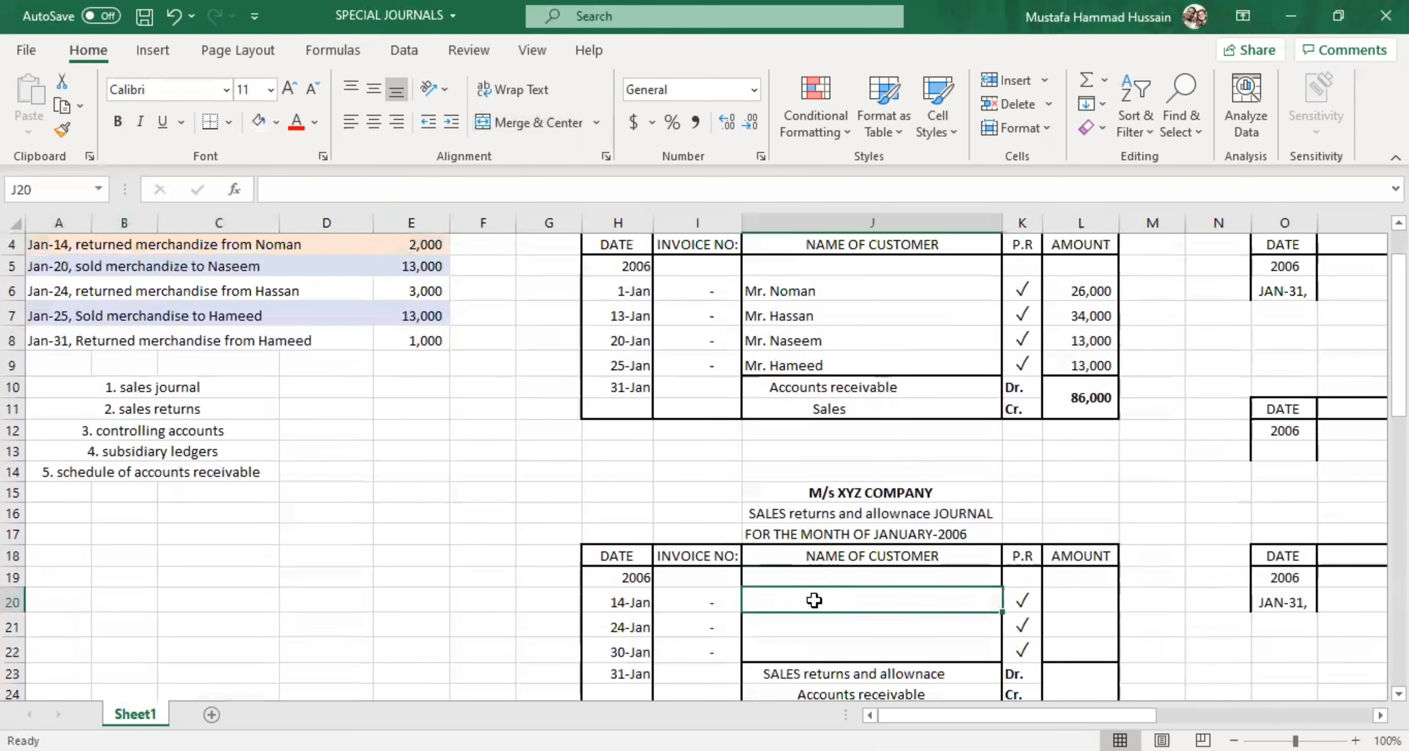
pyautogui.write('Mr')
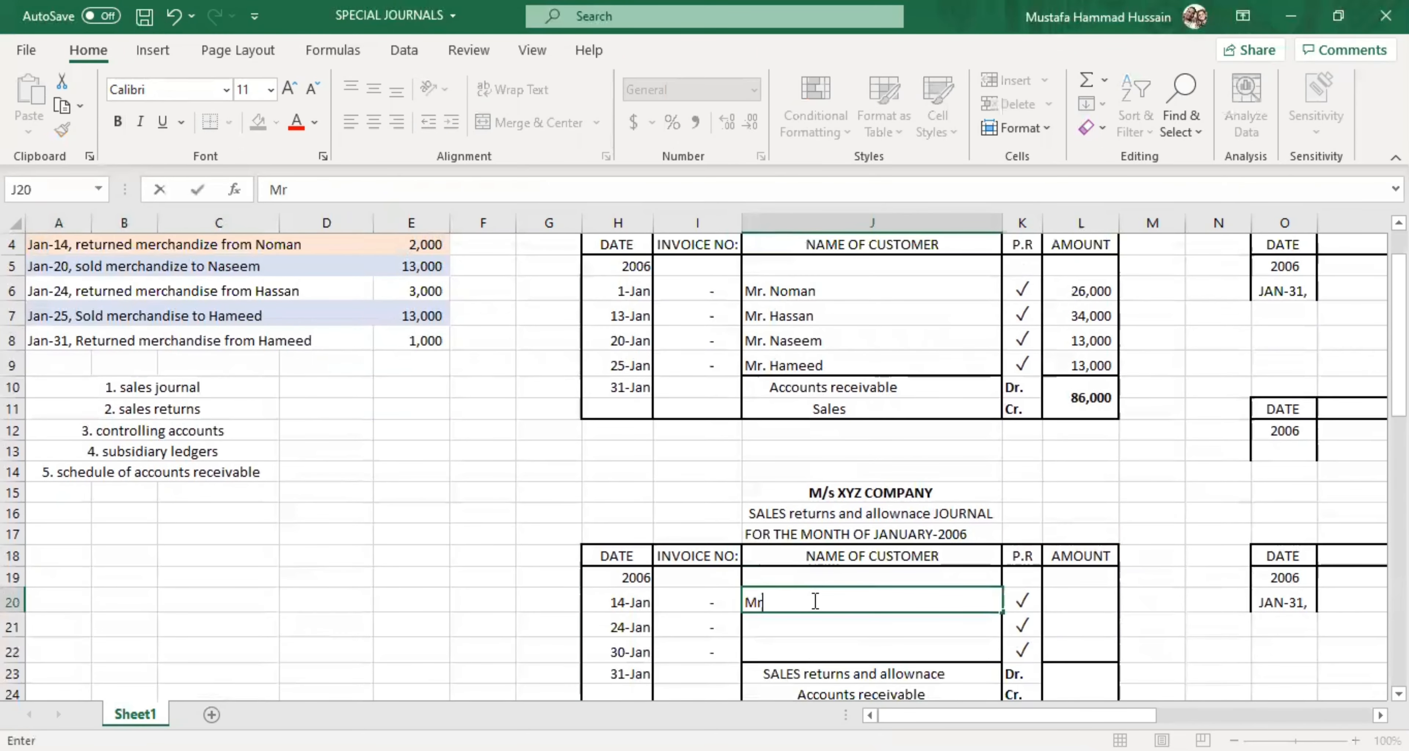
pyautogui.write('. Noman')
pyautogui.scroll(1, 405, 389)
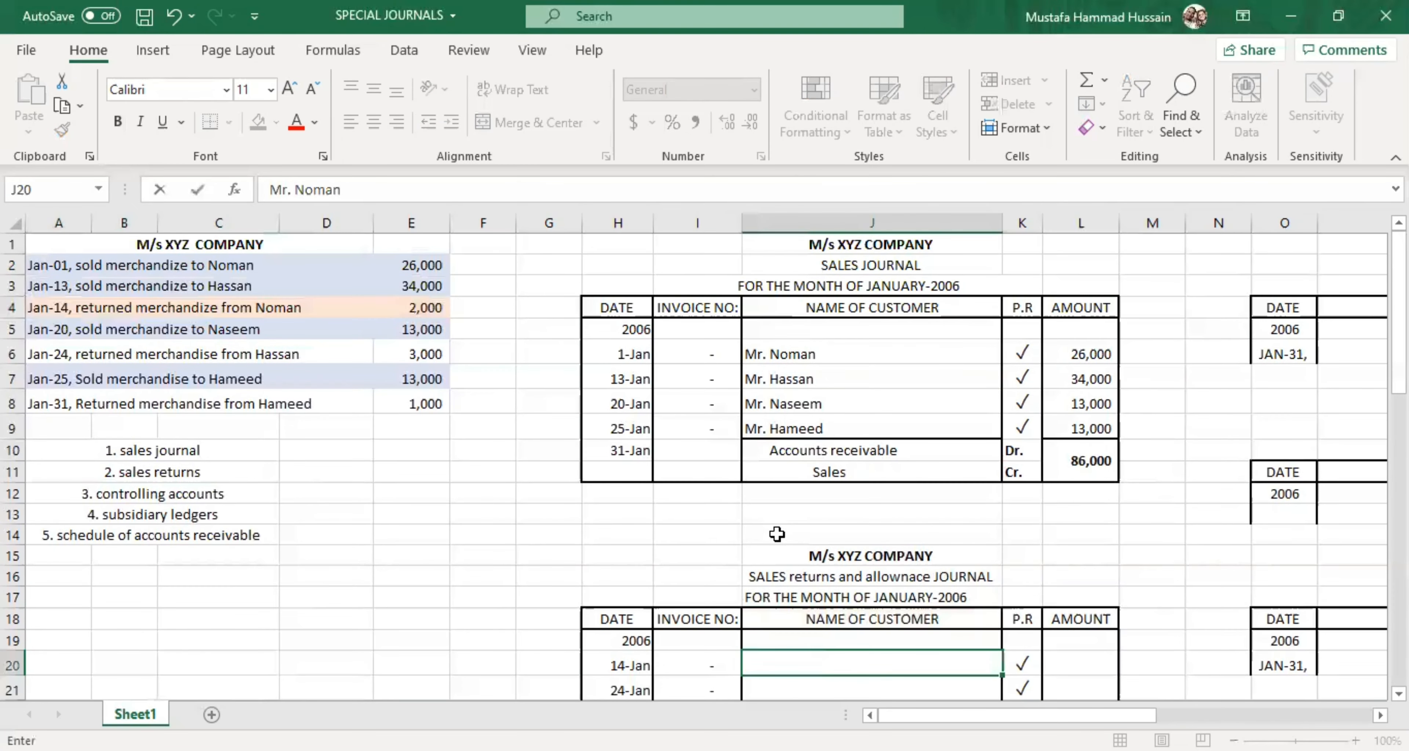
pyautogui.scroll(-1, 770, 533)
pyautogui.click(1101, 601)
pyautogui.write('2000')
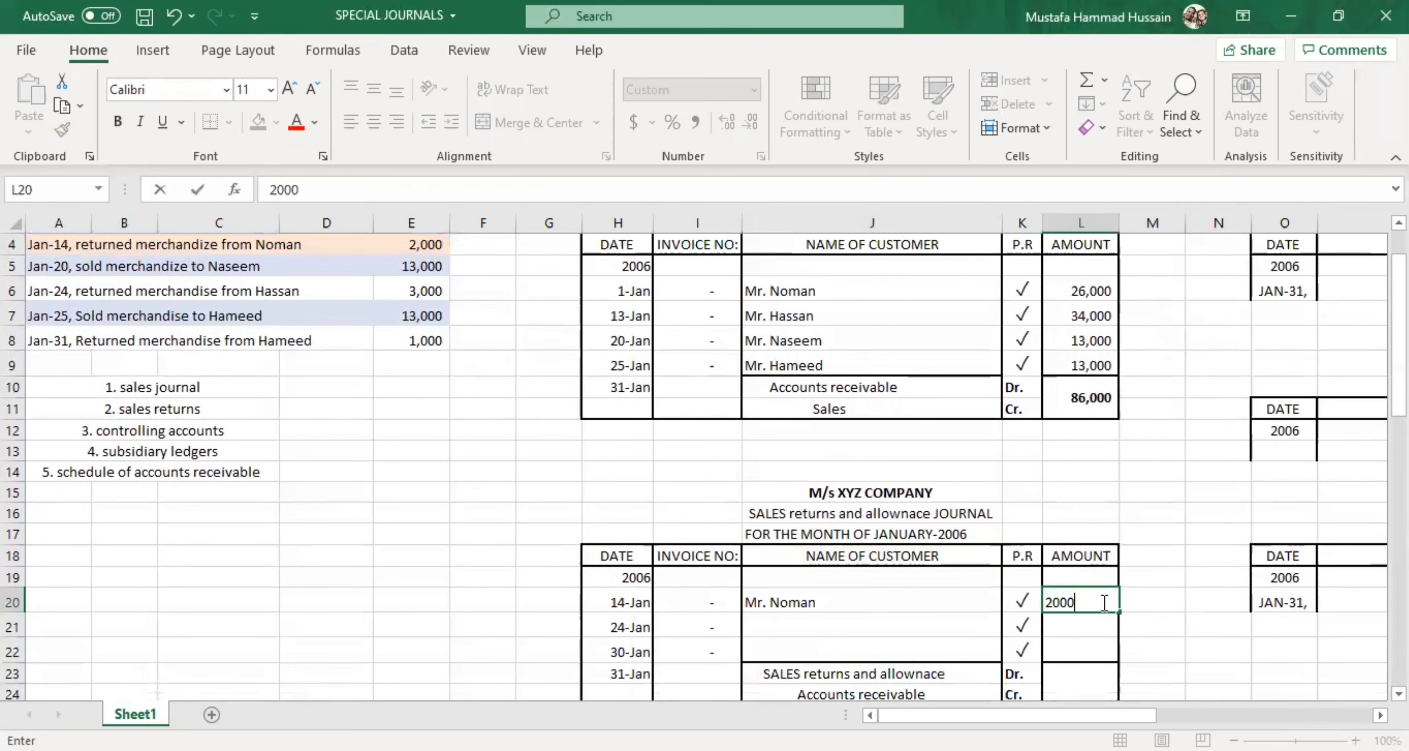
pyautogui.click(804, 625)
# Step: Shade the Jan-24 return and its amount in A6:E6 with the same light orange fill
pyautogui.scroll(1, 245, 413)
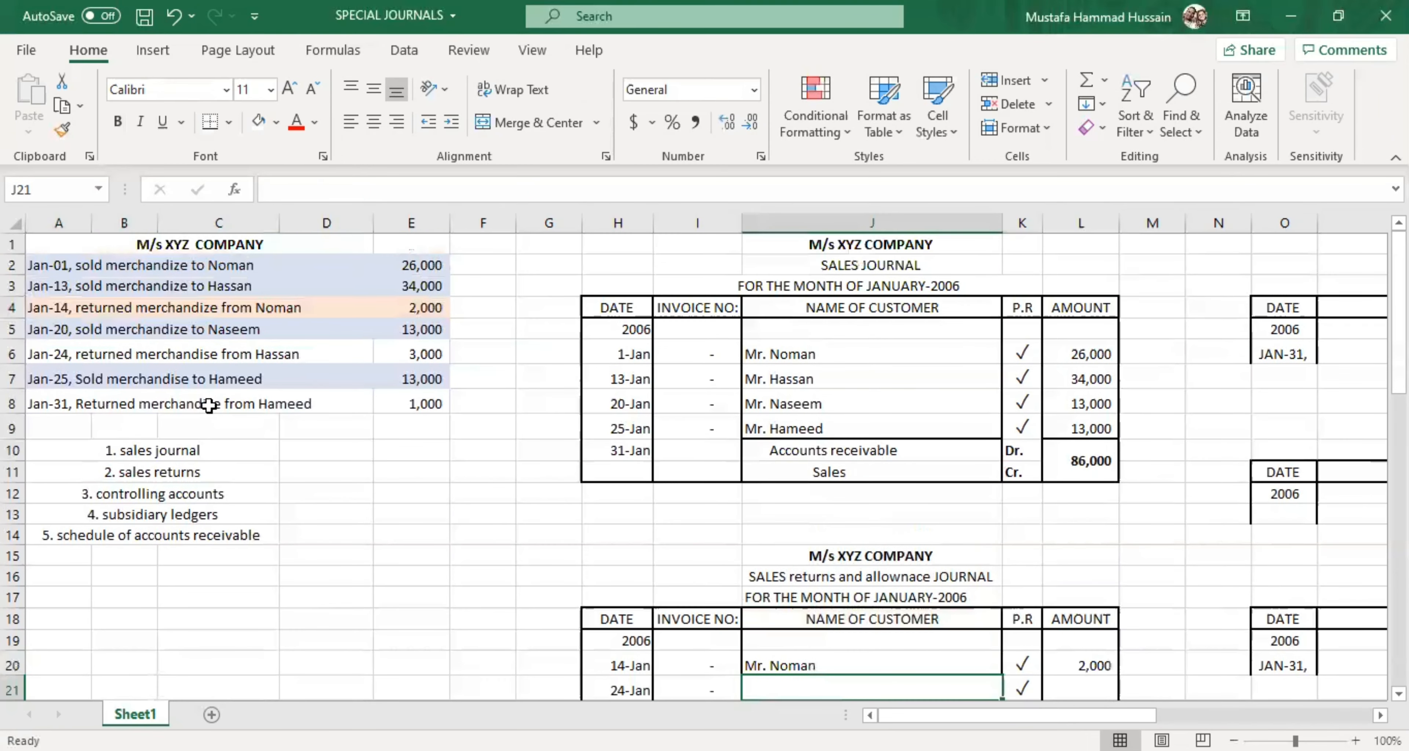
pyautogui.moveTo(112, 345); pyautogui.dragTo(393, 355)
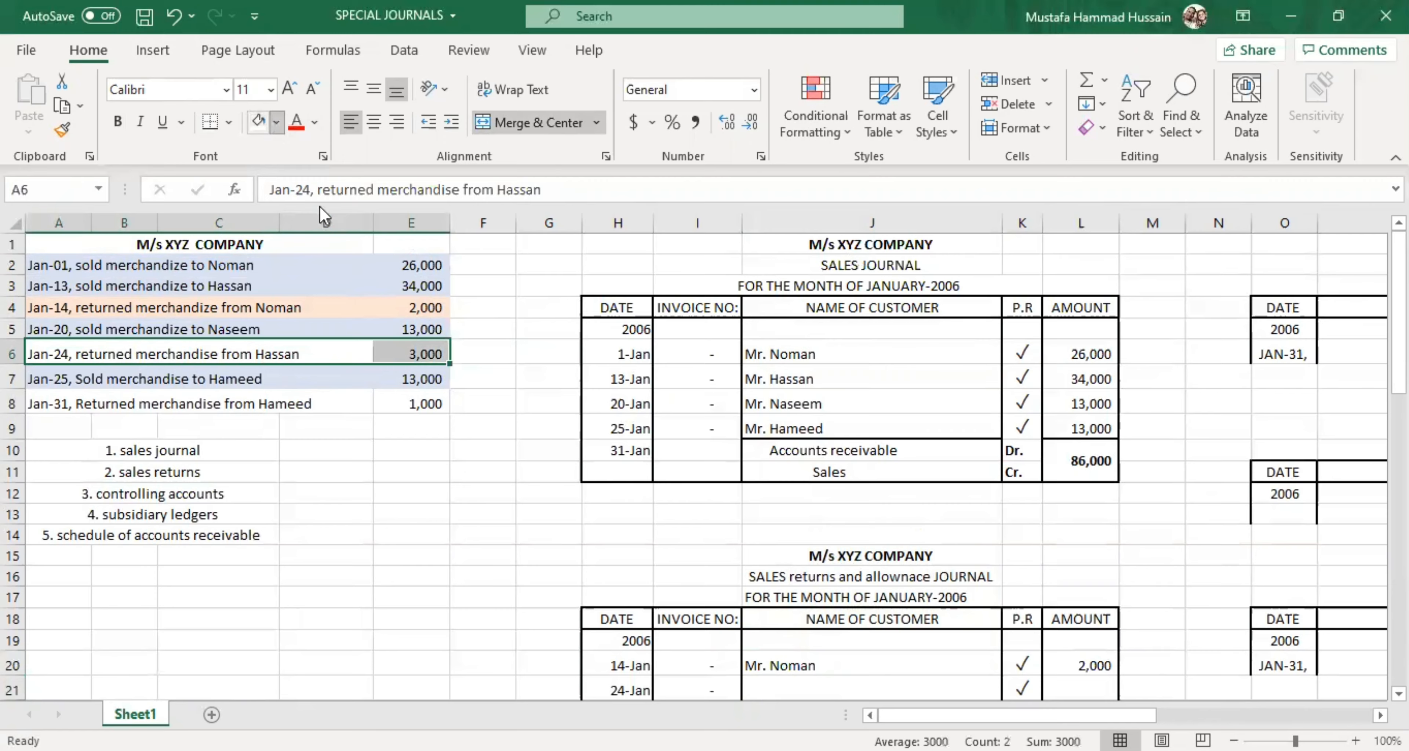
pyautogui.click(347, 207)
# Step: Record the Jan-24 return in the returns journal, with the customer's name in J21 and the amount 3000 in L21
pyautogui.scroll(-2, 463, 479)
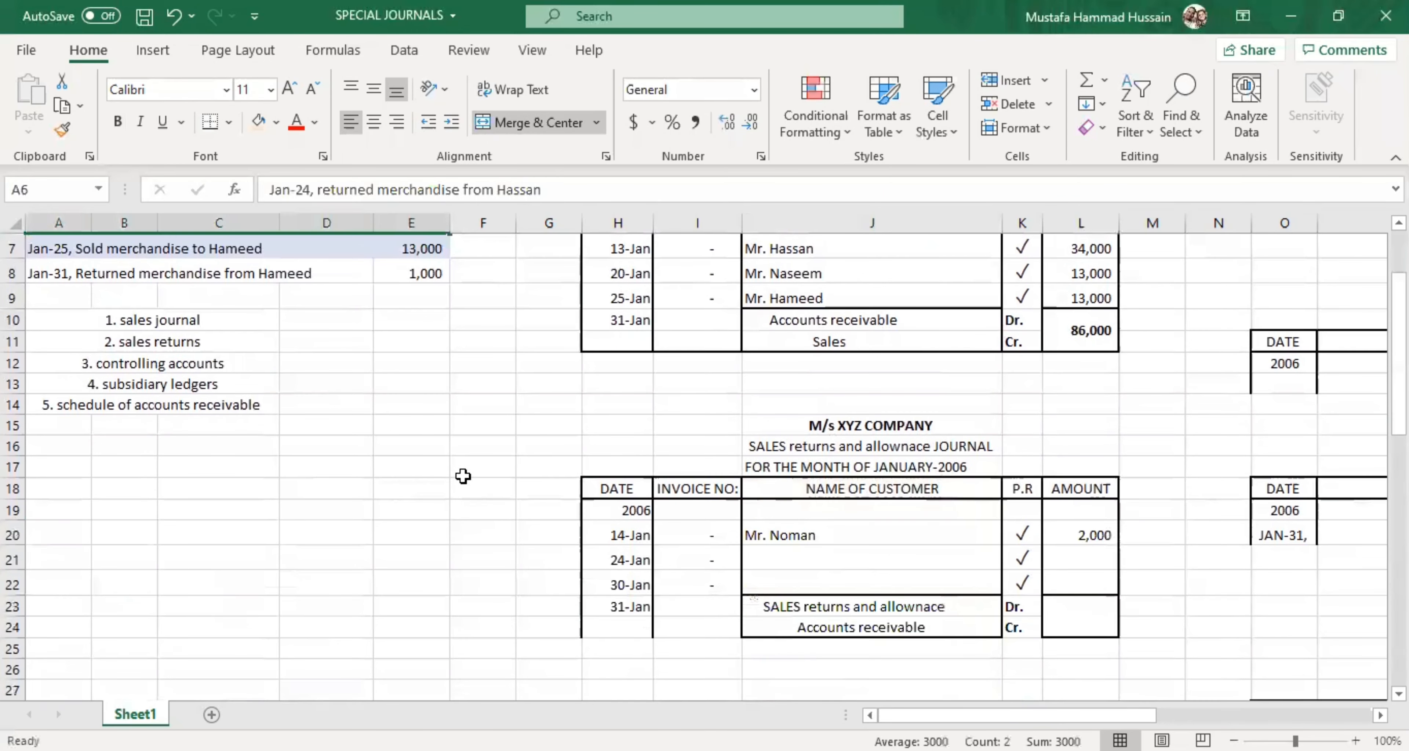
pyautogui.doubleClick(796, 562)
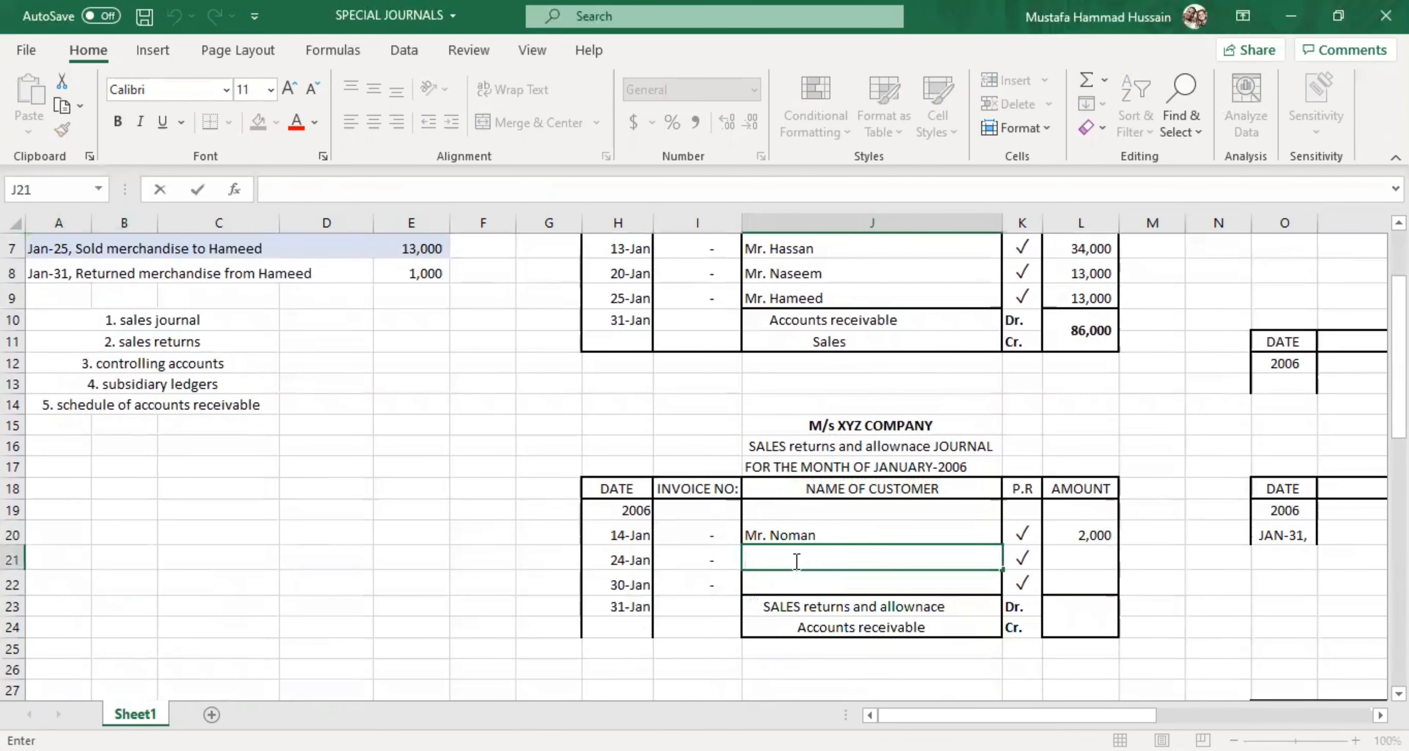
pyautogui.write('Mr. H')
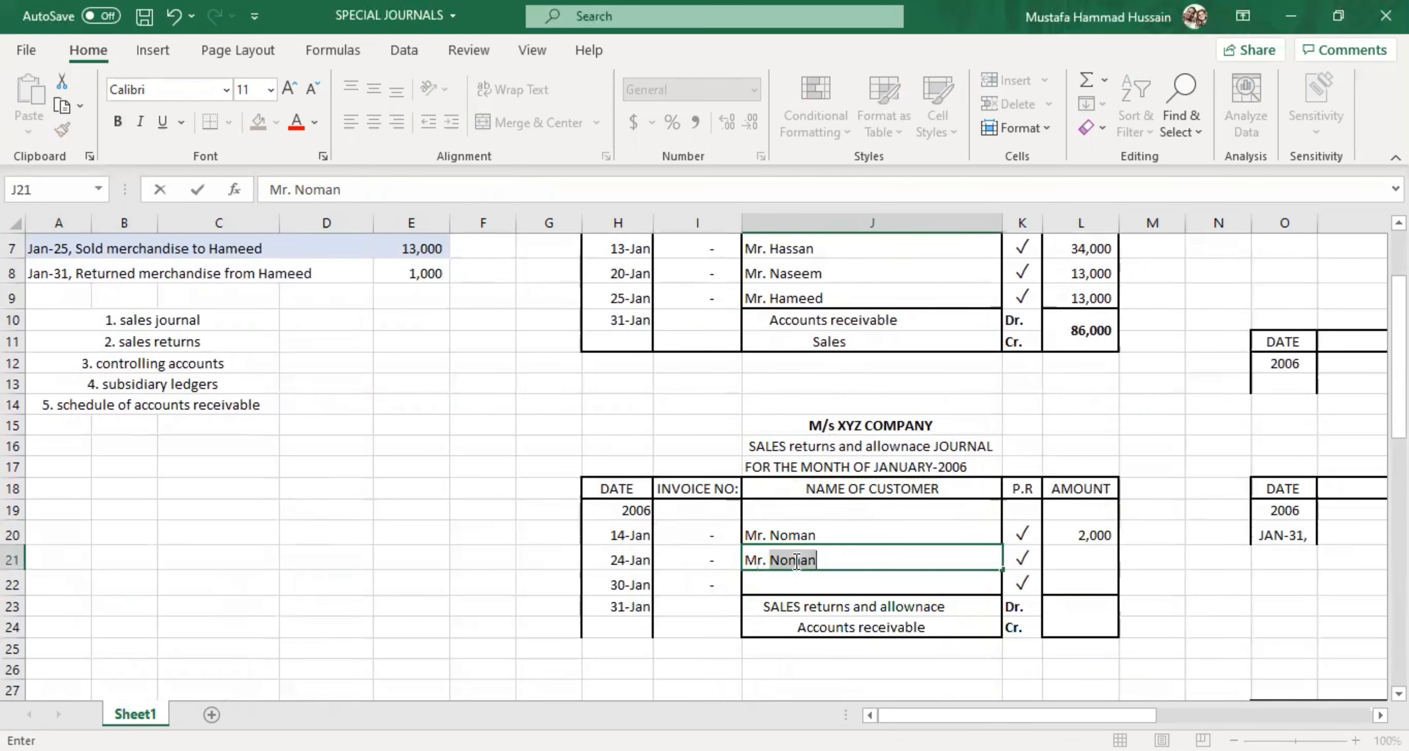
pyautogui.write('assan')
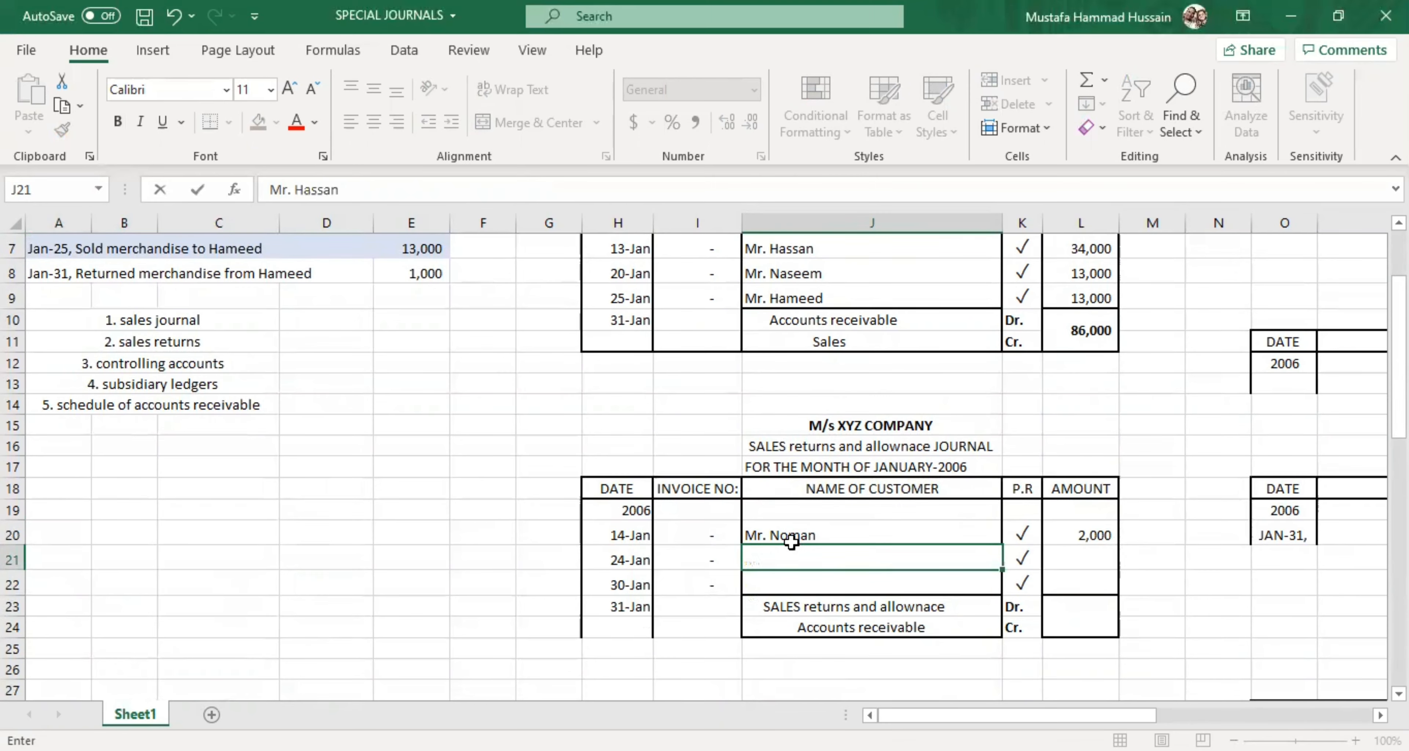
pyautogui.scroll(2, 325, 346)
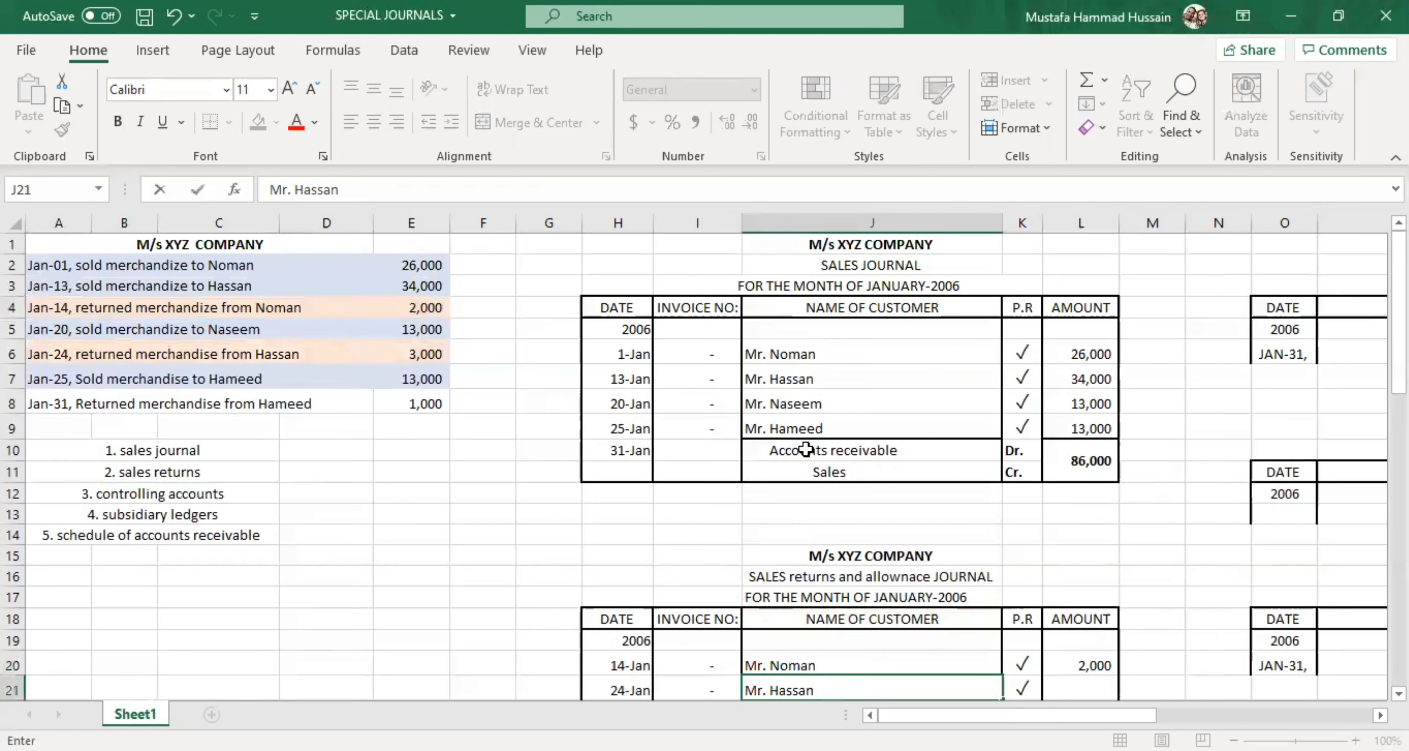
pyautogui.scroll(-1, 986, 613)
pyautogui.scroll(-2, 986, 612)
pyautogui.click(1067, 564)
pyautogui.write('3000')
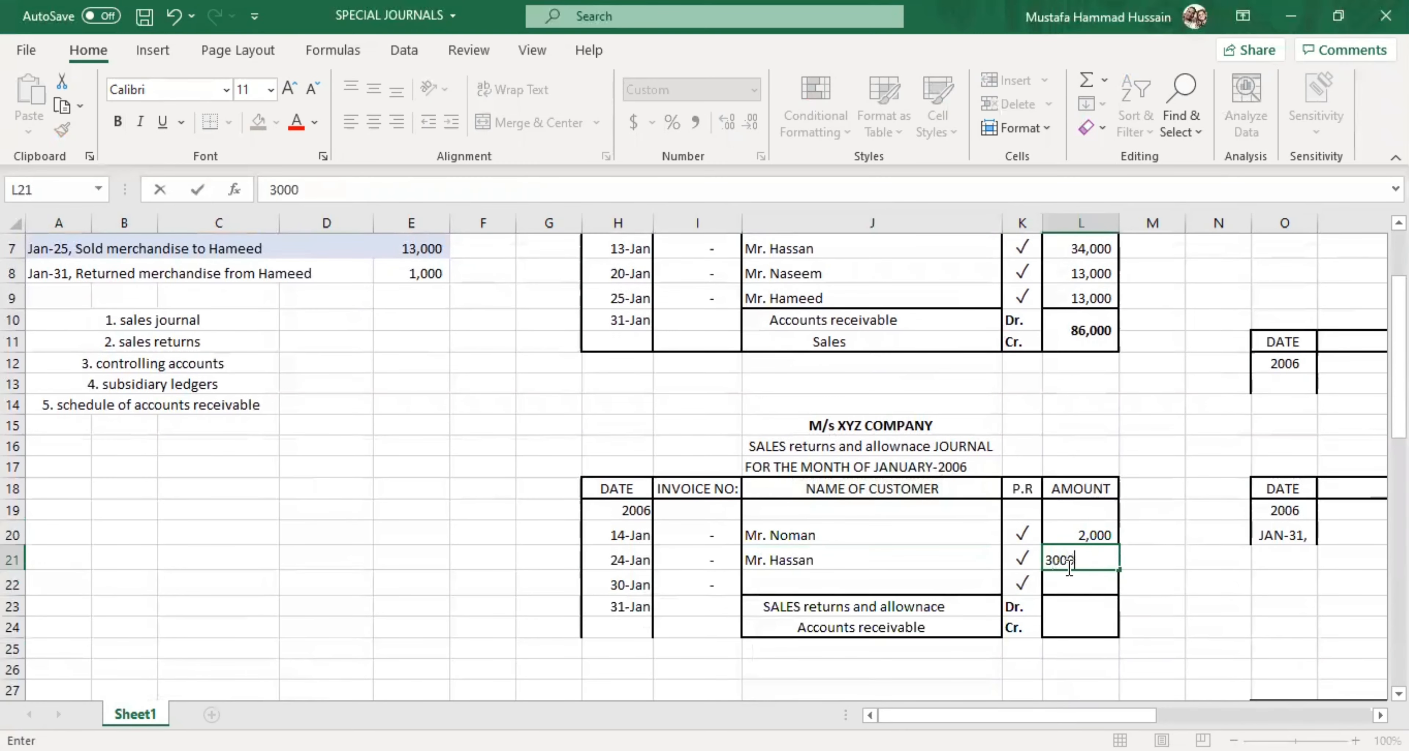
pyautogui.click(811, 591)
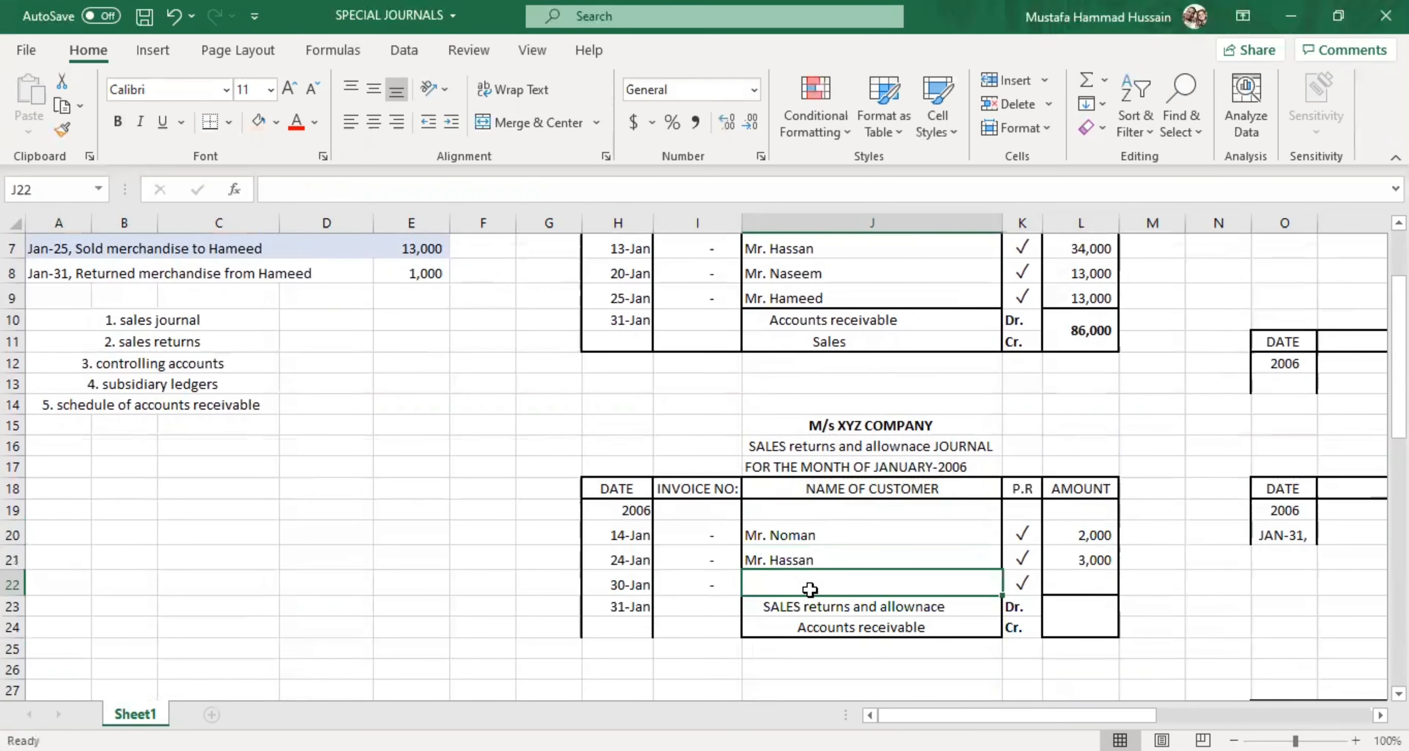
pyautogui.scroll(2, 483, 575)
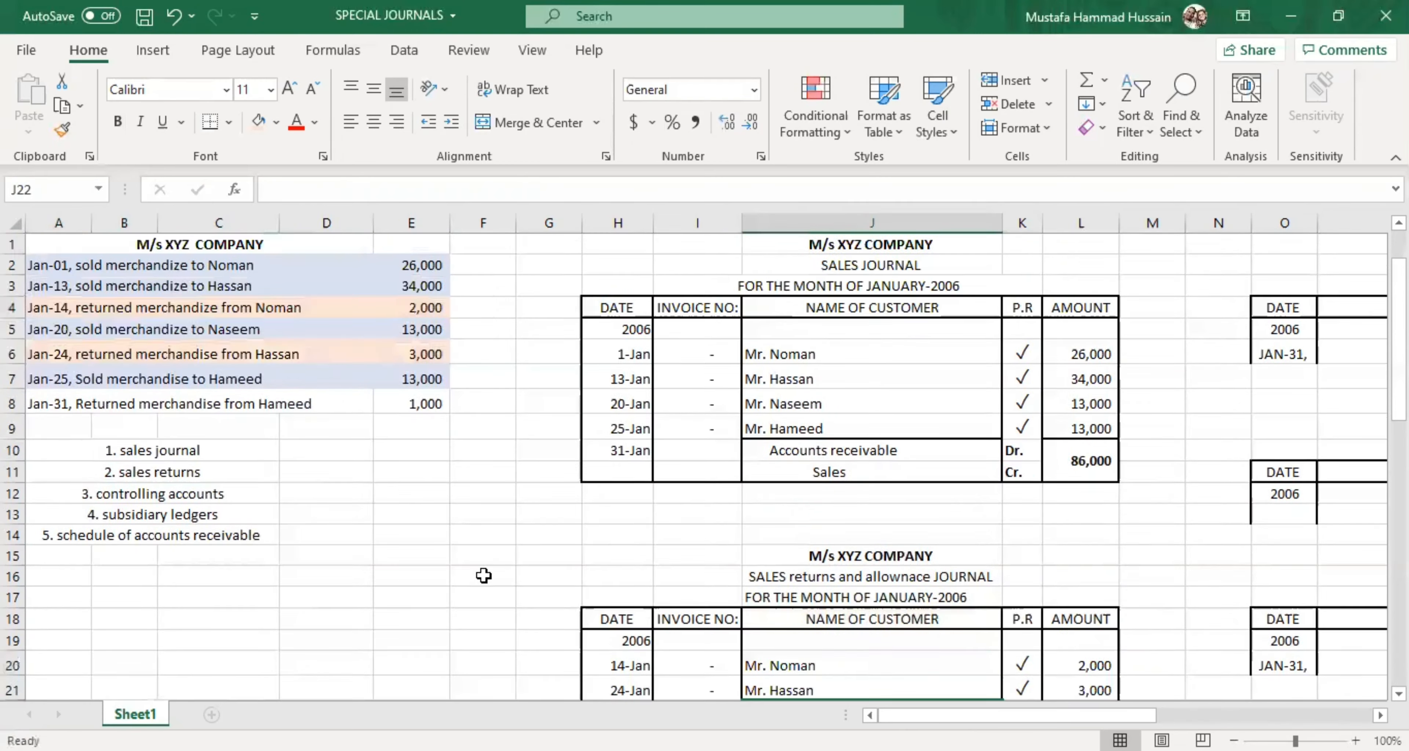
# Step: Shade the Jan-31 return and its amount in A8:E8 with the same light orange fill
pyautogui.click(140, 401)
pyautogui.moveTo(269, 395); pyautogui.dragTo(399, 403)
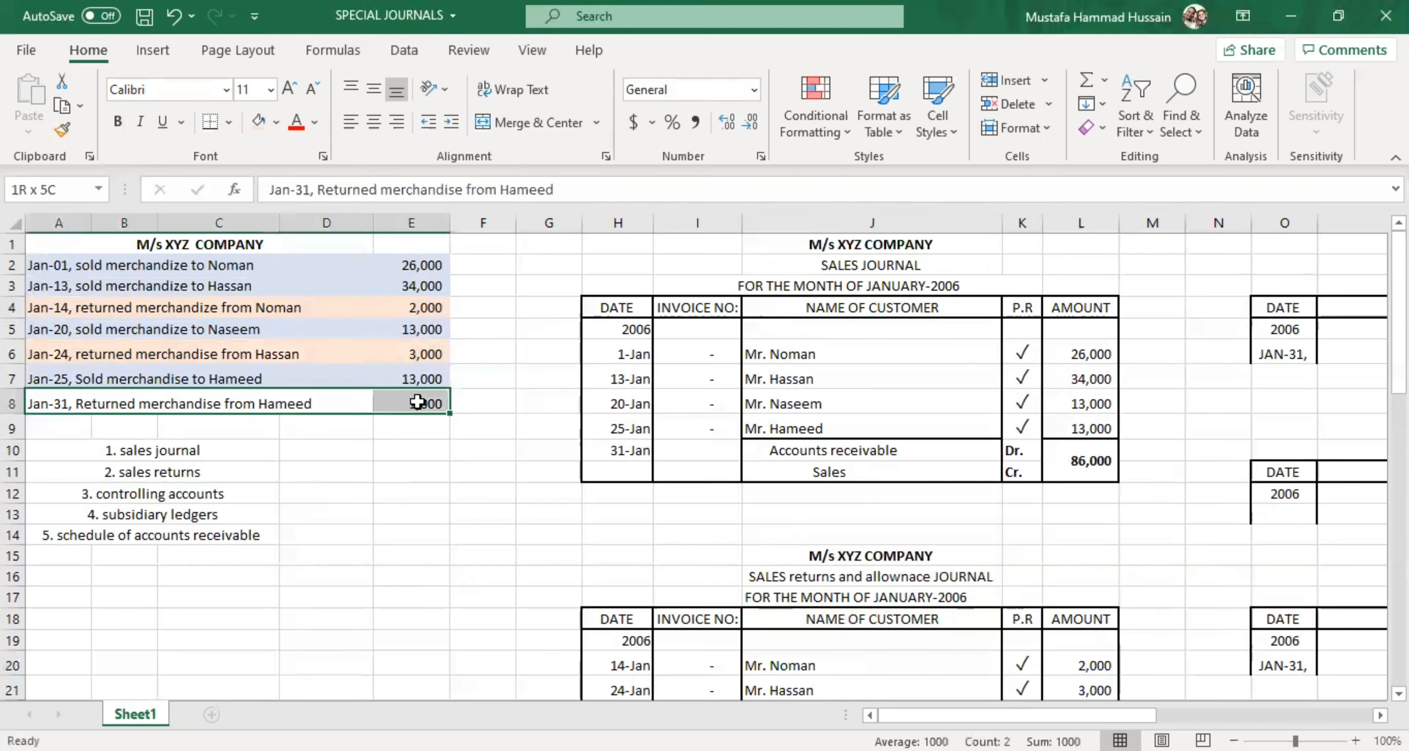
pyautogui.click(259, 121)
pyautogui.click(355, 453)
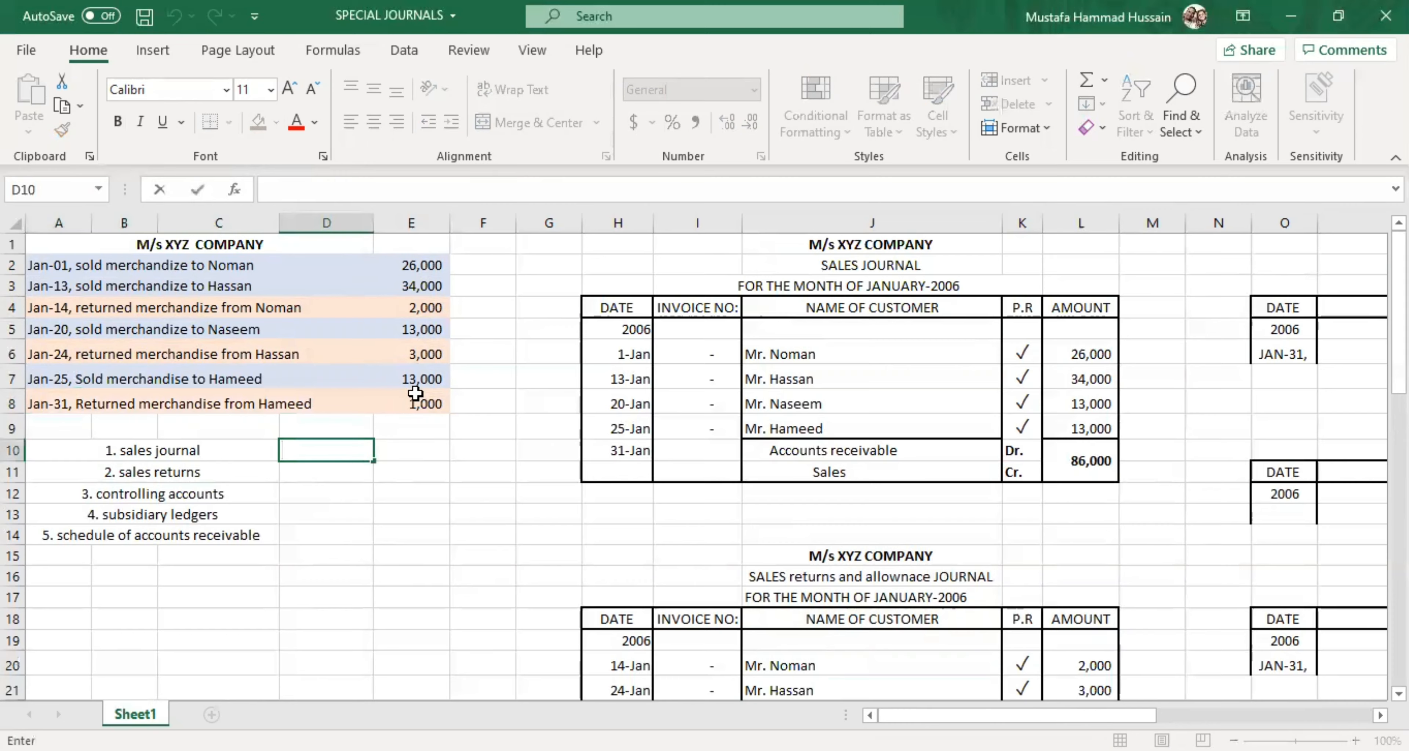
# Step: Record the Jan-31 return in the returns journal, with the customer's name in J22 and the amount 1000 in L22
pyautogui.click(411, 397)
pyautogui.scroll(-1, 581, 418)
pyautogui.scroll(-3, 581, 418)
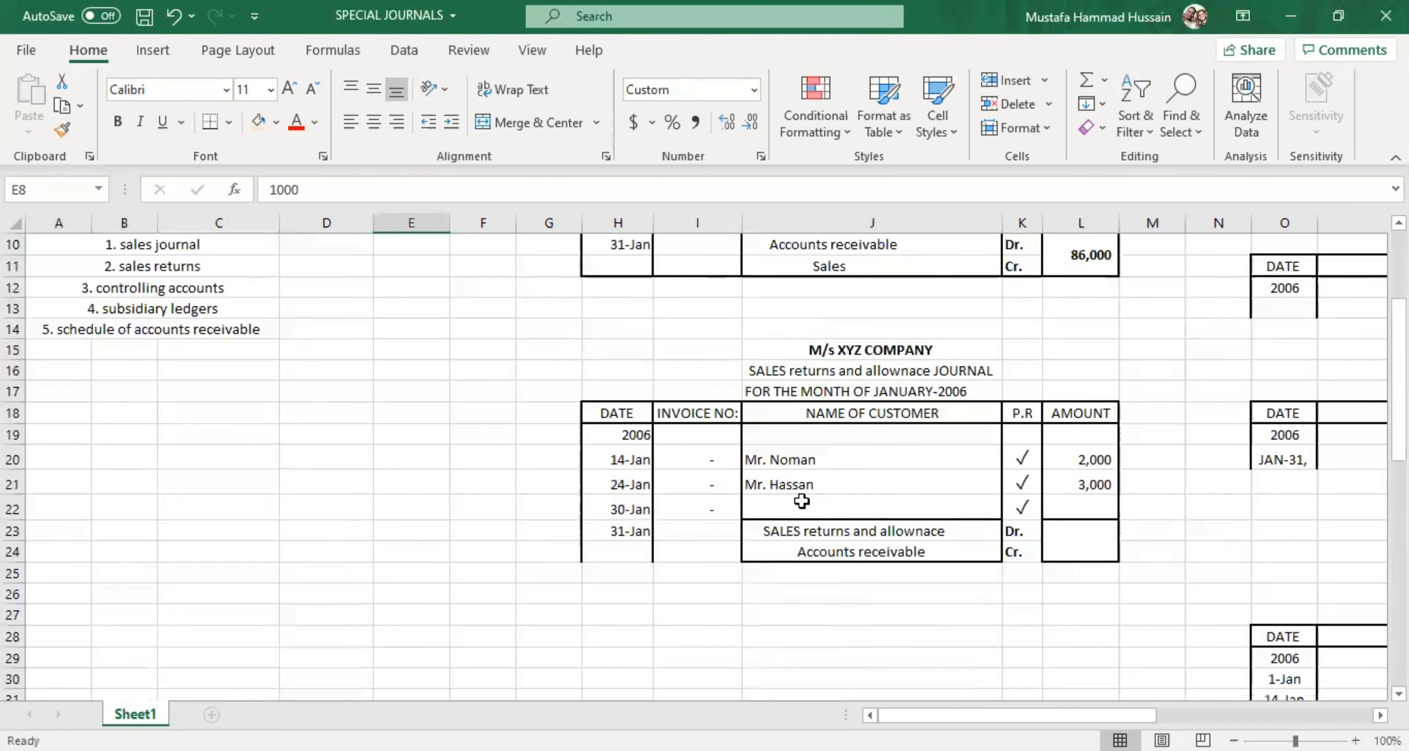
pyautogui.doubleClick(803, 501)
pyautogui.write('Mr')
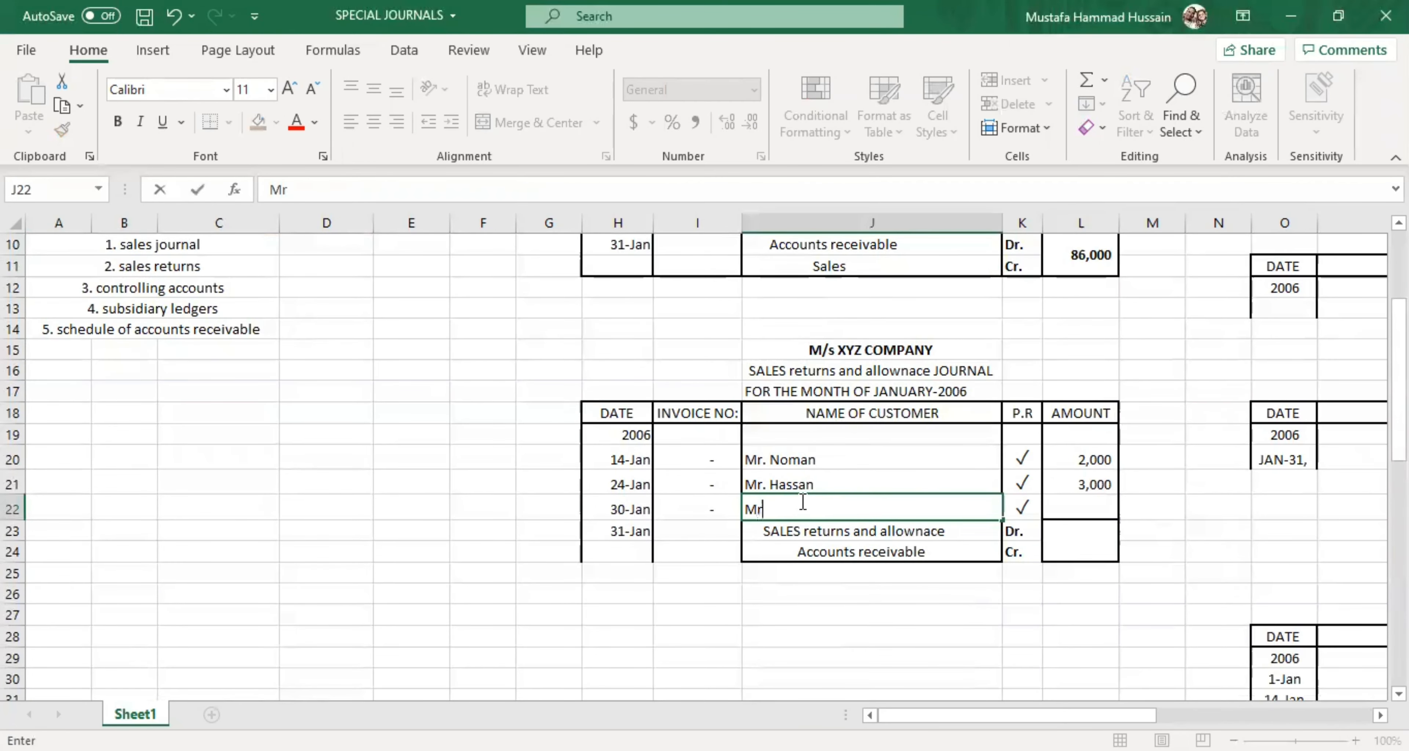
pyautogui.write('. Hameed')
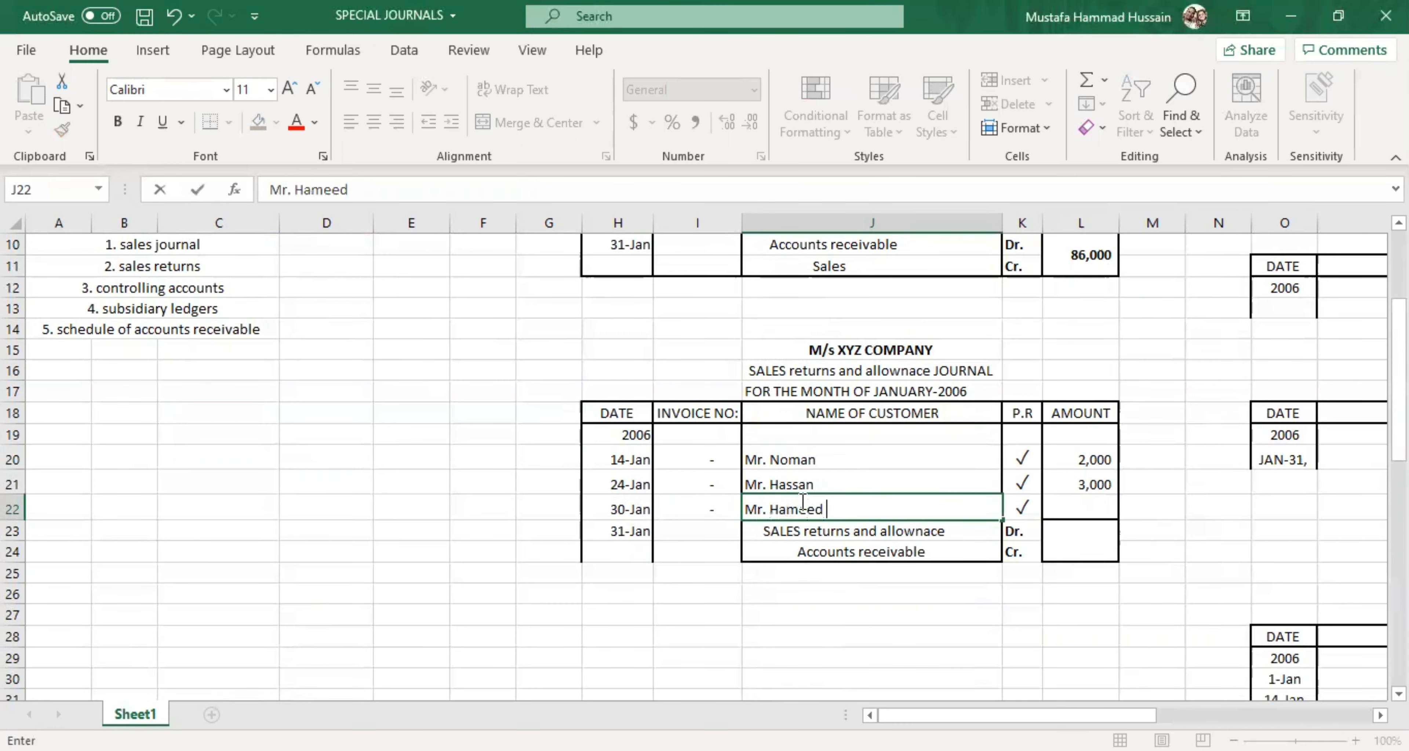
pyautogui.scroll(3, 1172, 656)
pyautogui.scroll(-2, 1172, 657)
pyautogui.click(1091, 583)
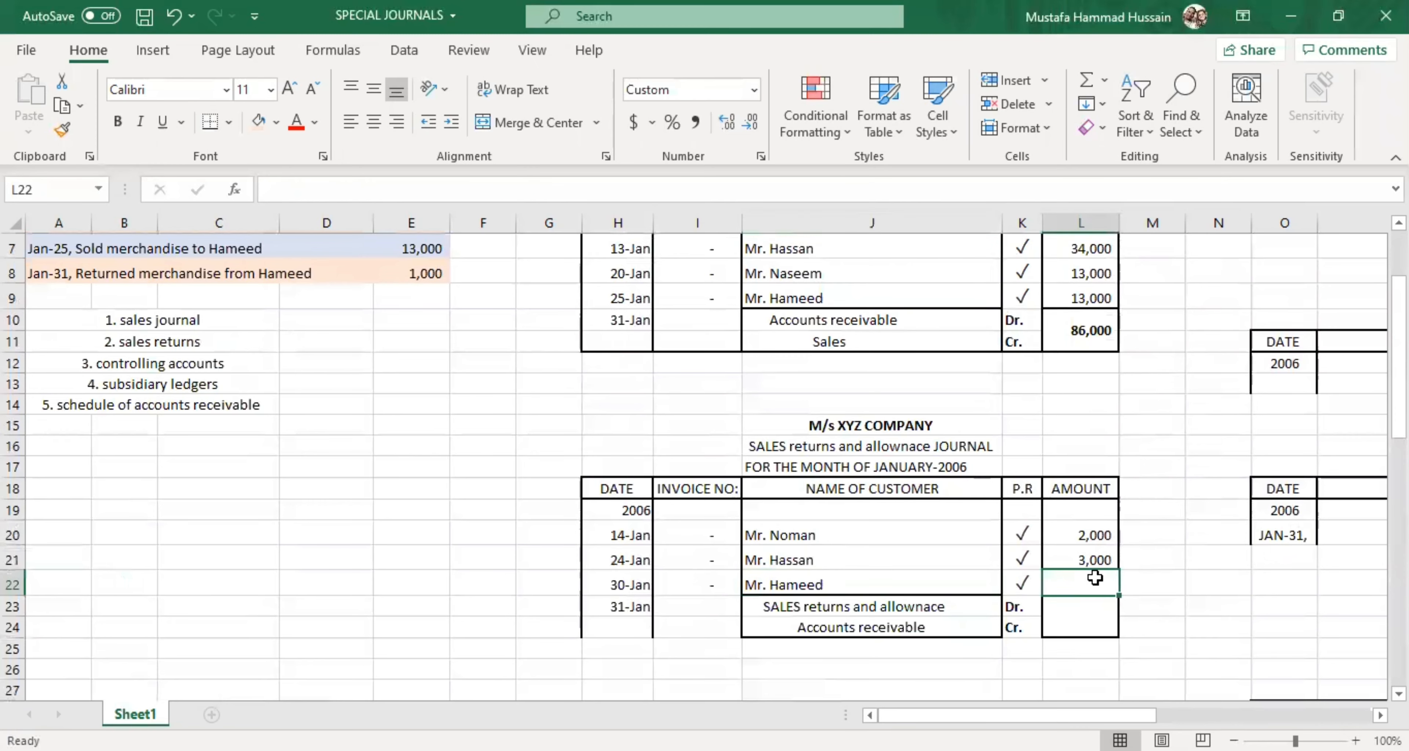
pyautogui.write('1,00')
pyautogui.write('000')
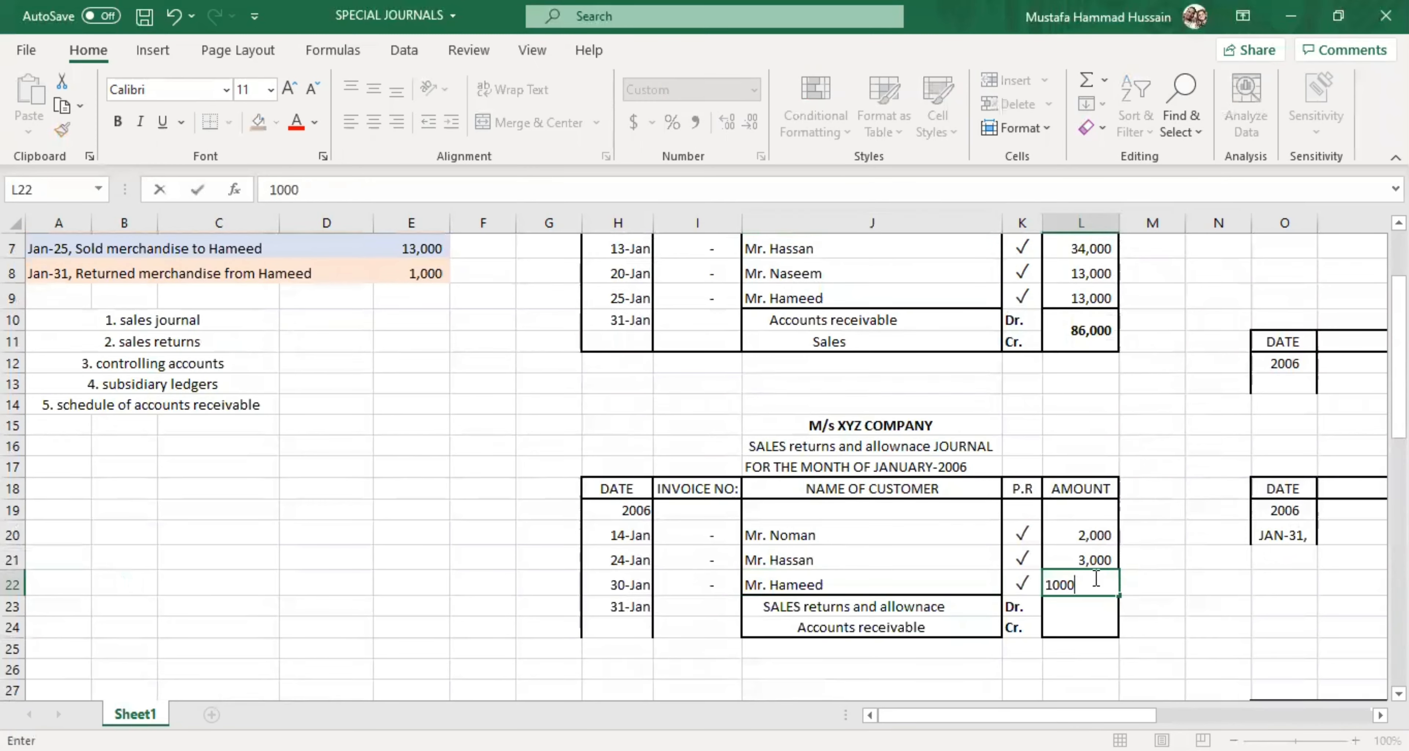
pyautogui.click(1169, 587)
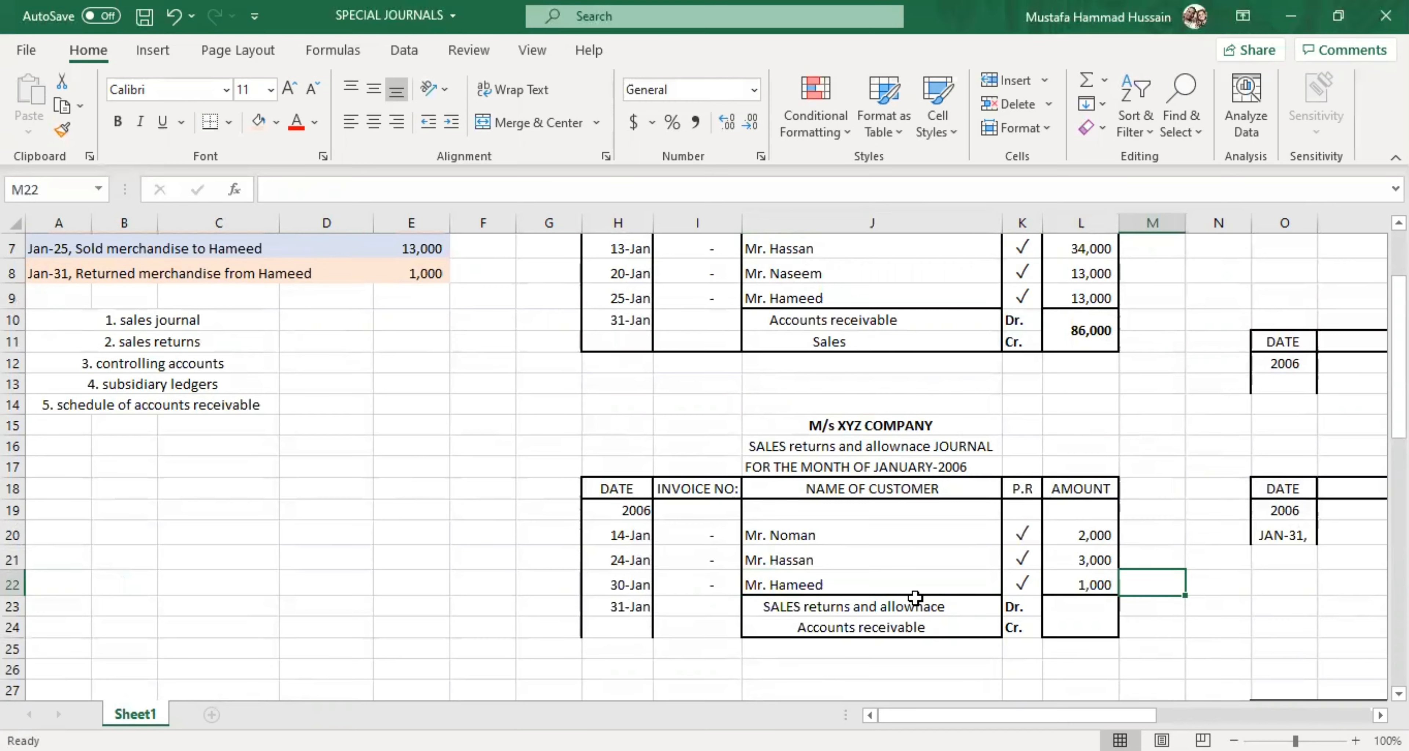
# Step: Compare the shaded sales and return transactions in A2:E8 with the headings of the sales journal and the returns journal
pyautogui.scroll(2, 629, 464)
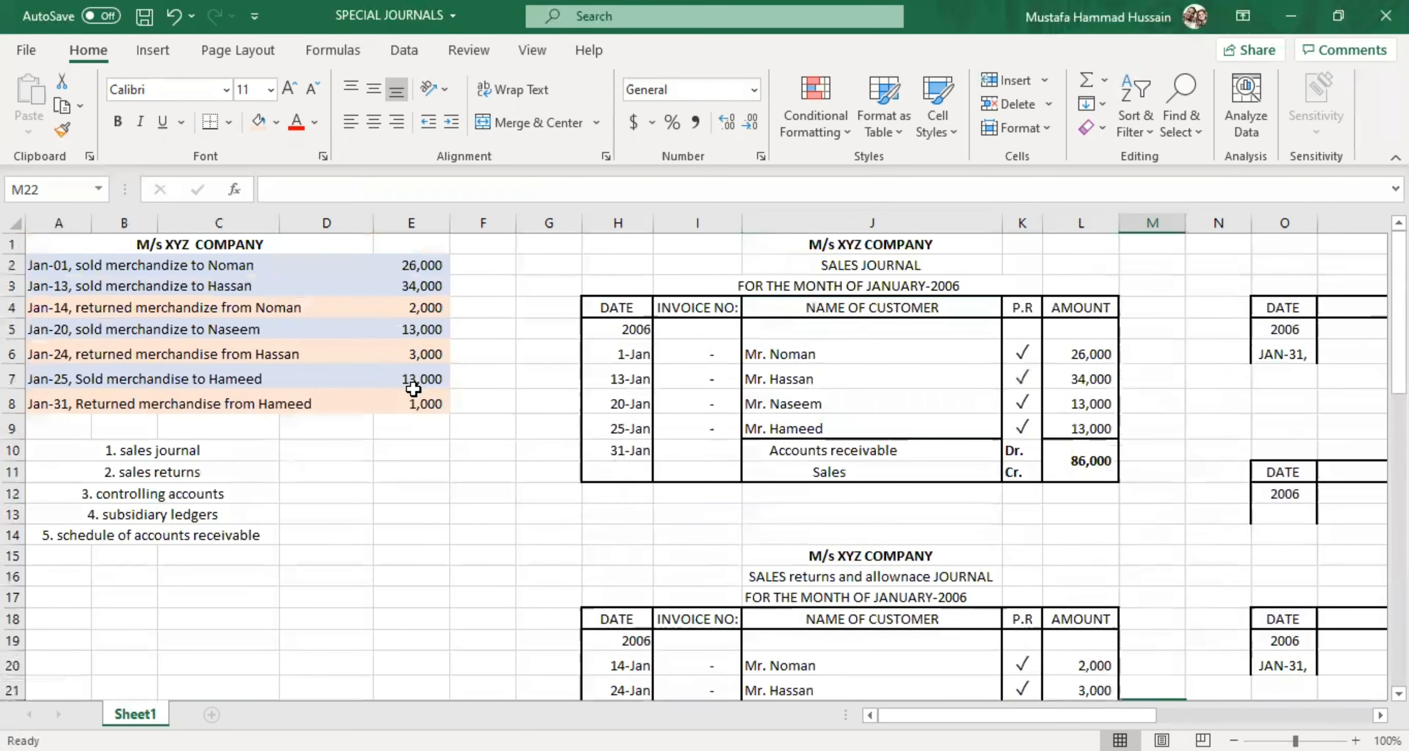
pyautogui.click(299, 273)
pyautogui.click(304, 283)
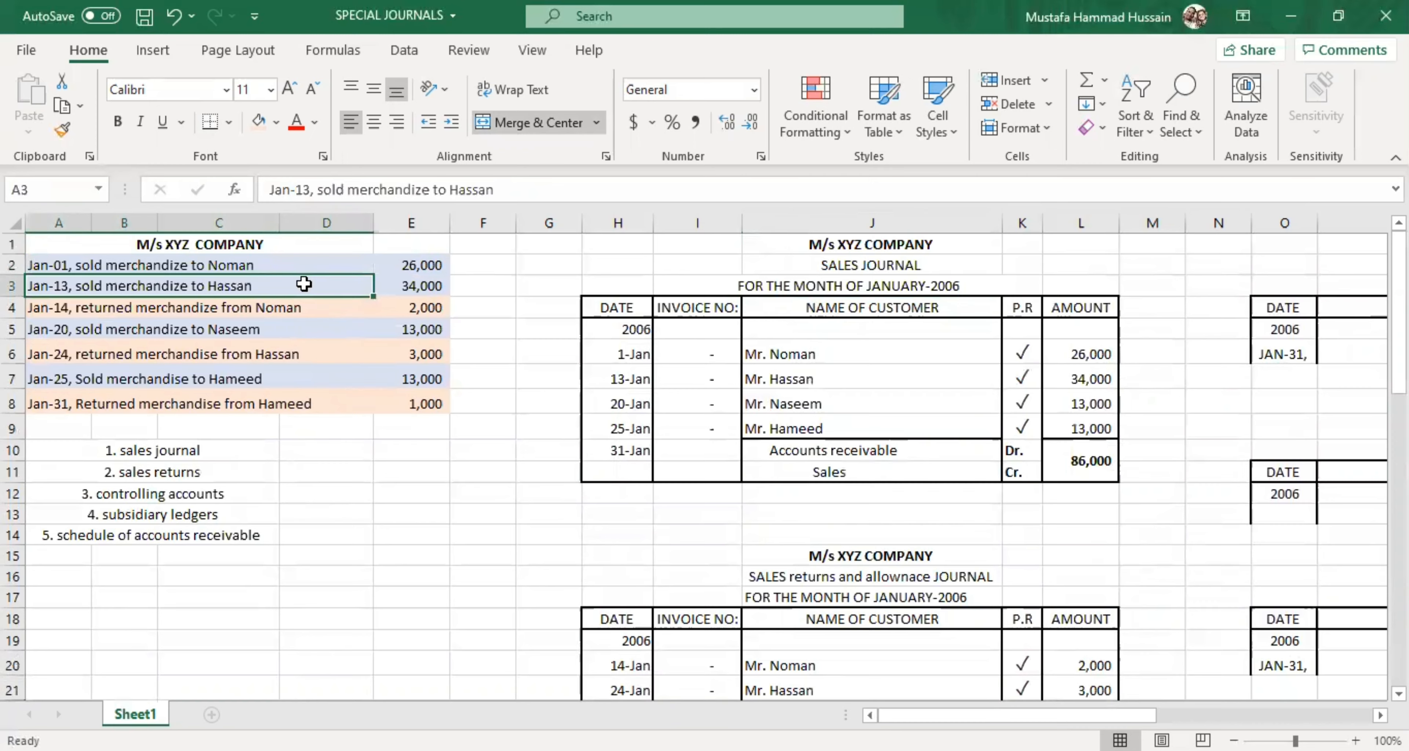
pyautogui.click(301, 265)
pyautogui.click(330, 285)
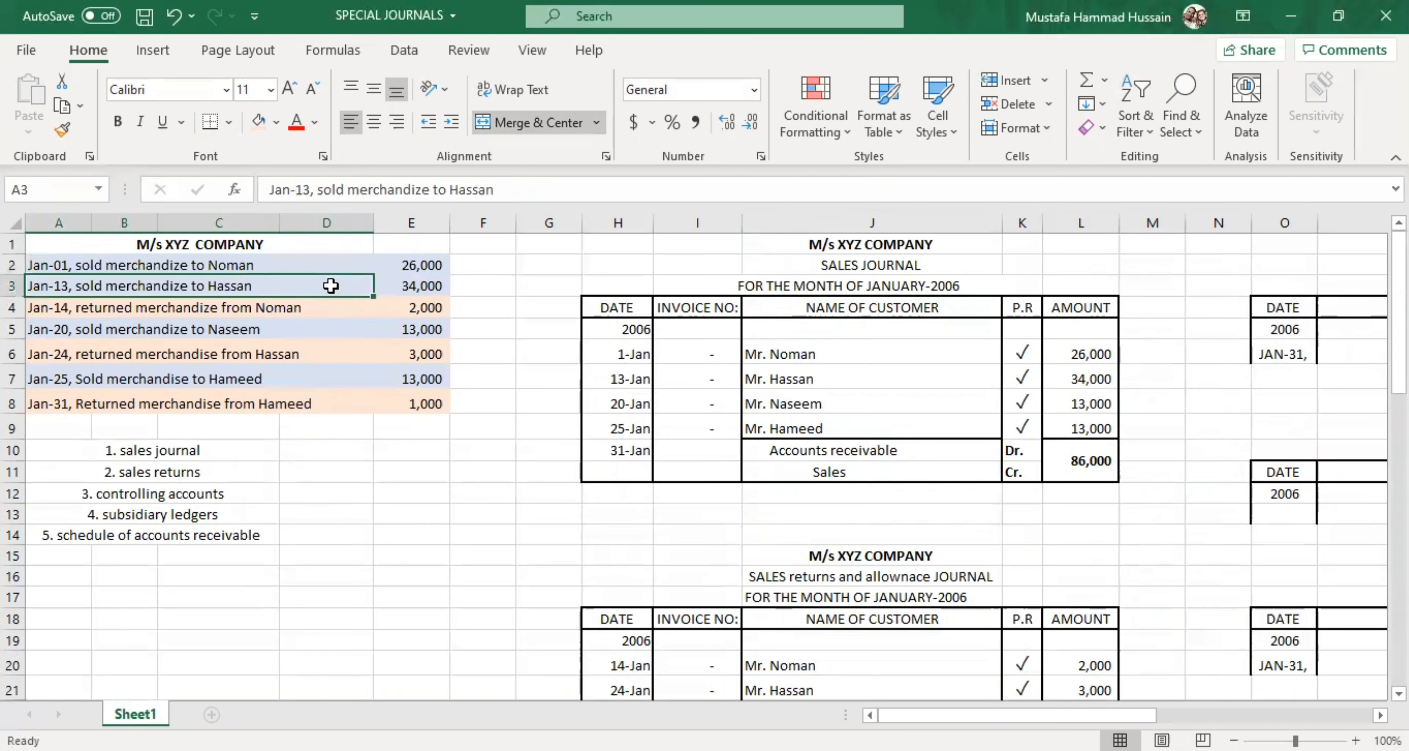
pyautogui.click(911, 262)
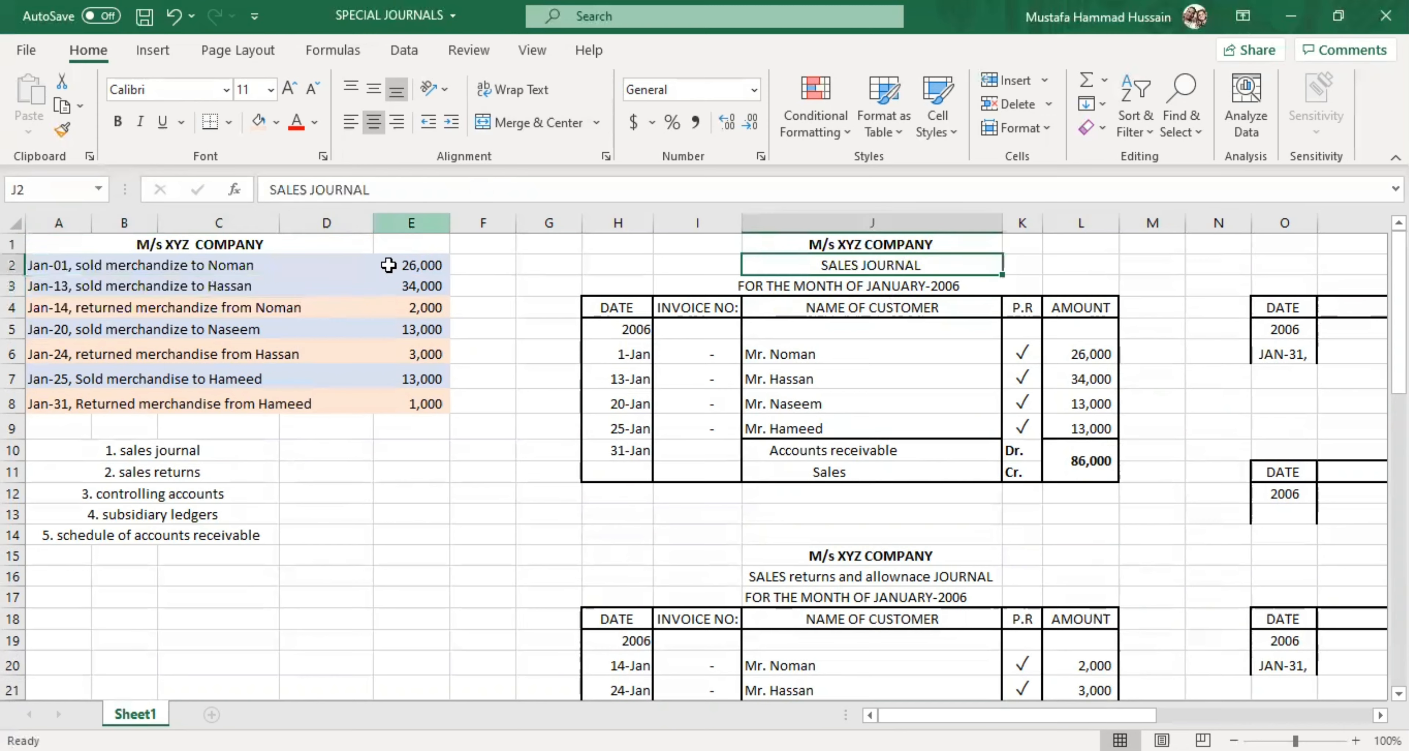
pyautogui.click(256, 316)
pyautogui.click(262, 354)
pyautogui.click(285, 407)
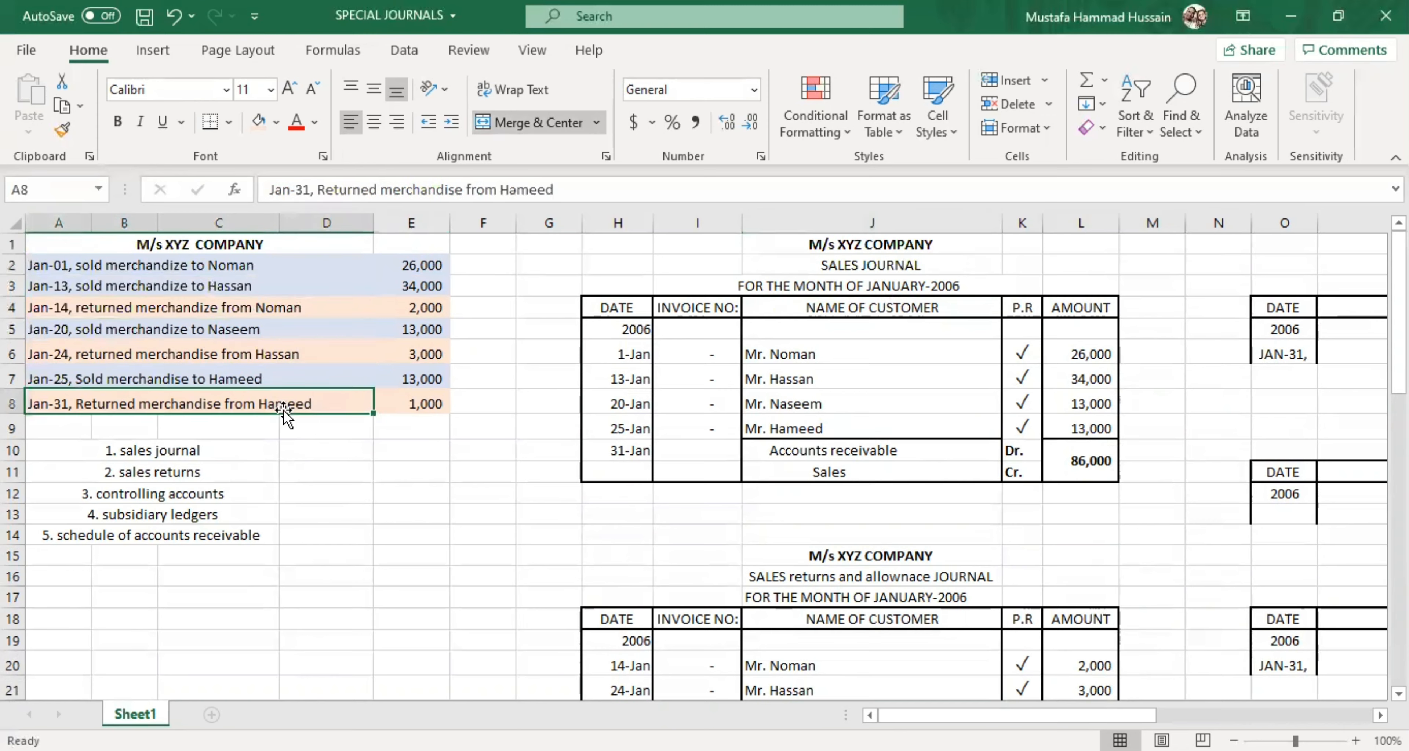
pyautogui.click(803, 592)
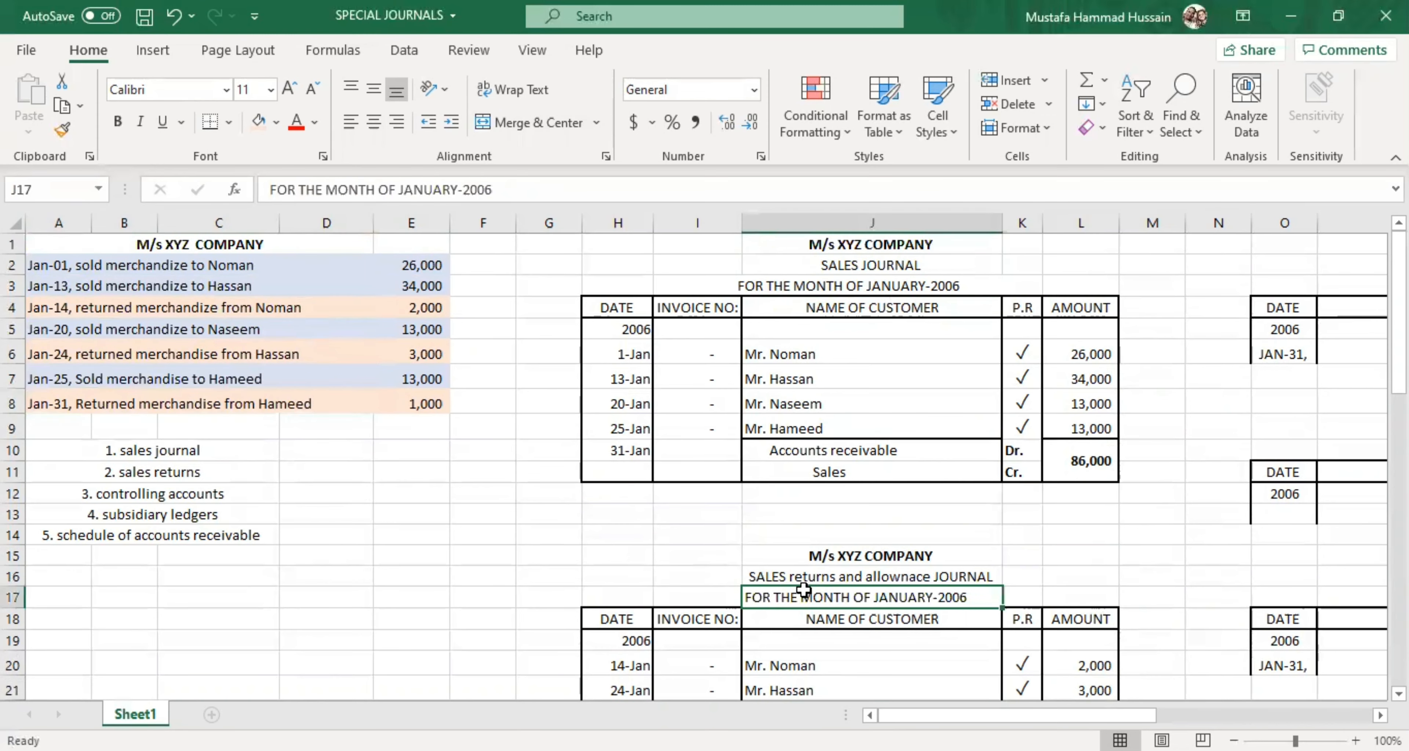
# Step: Enter the returns journal total of 6000 in the merged amount cell L23
pyautogui.scroll(-4, 930, 588)
pyautogui.click(1082, 475)
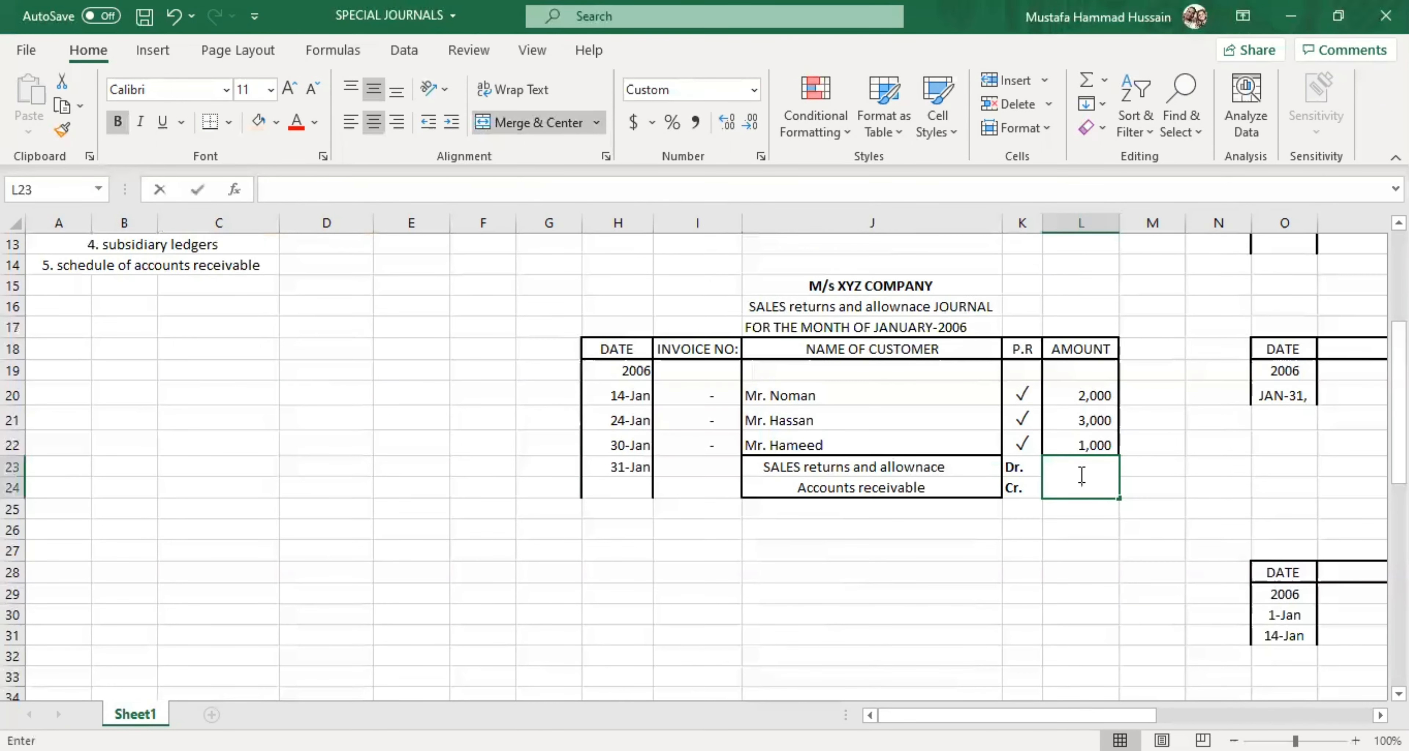
pyautogui.write('3-')
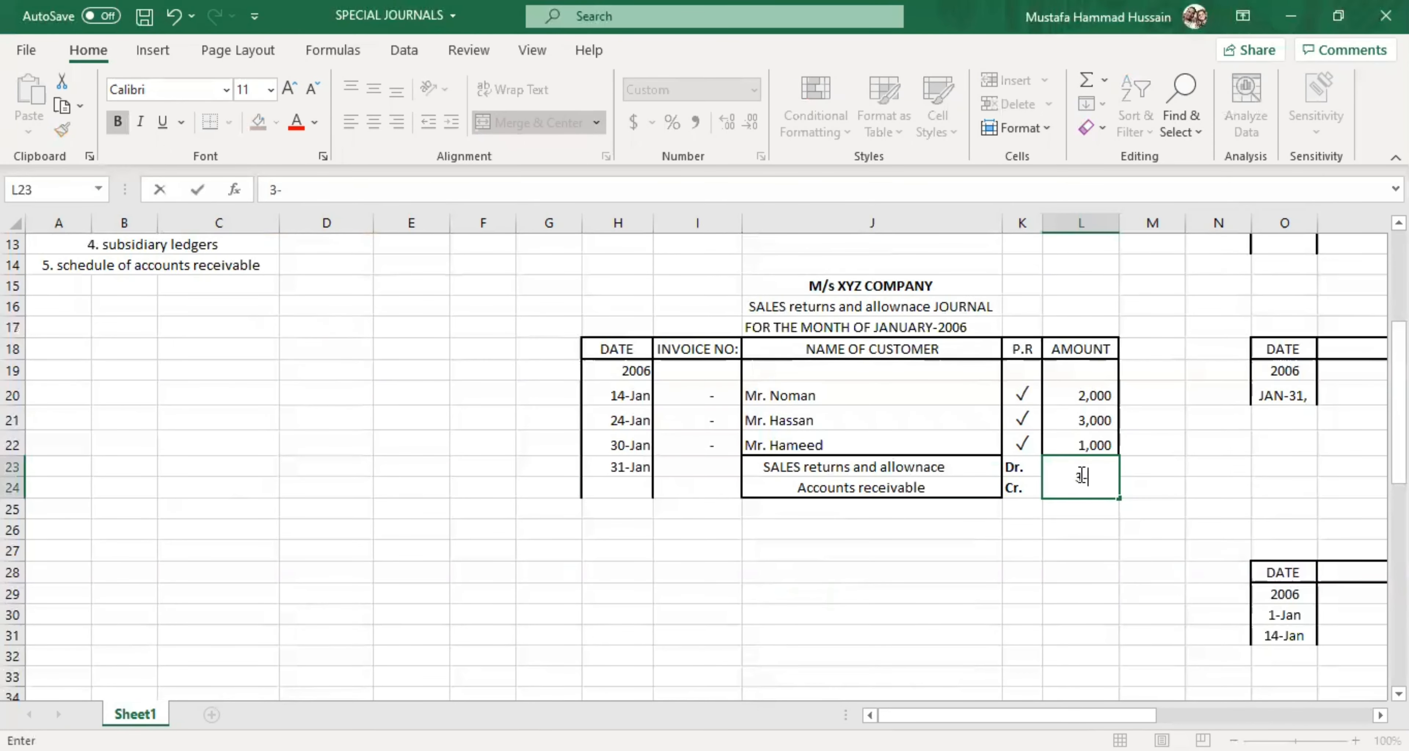
pyautogui.press('BackSpace')
pyautogui.press('BackSpace')
pyautogui.write('6000')
pyautogui.click(1093, 556)
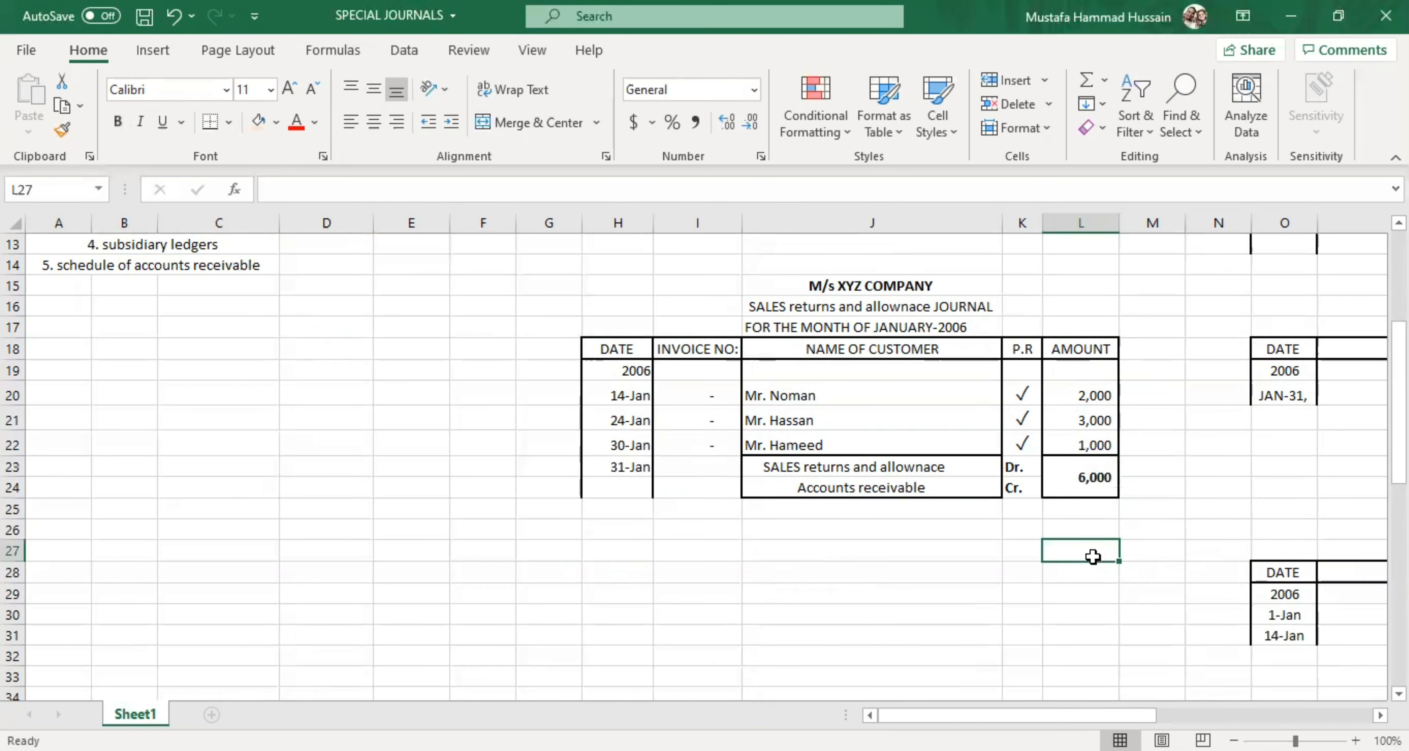
# Step: Review the closing entry in rows 23 and 24 of the returns journal, checking its debit and credit accounts against the total
pyautogui.scroll(2, 889, 555)
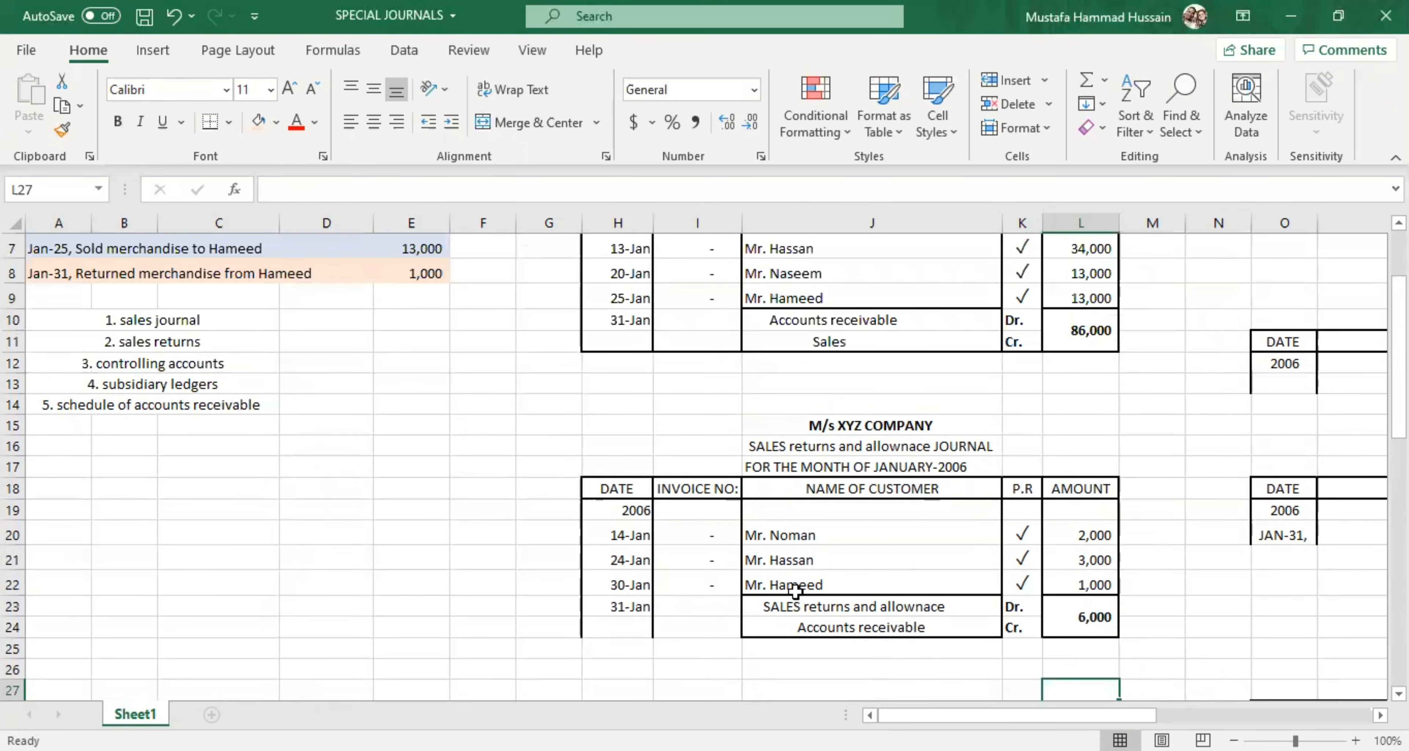
pyautogui.scroll(2, 795, 591)
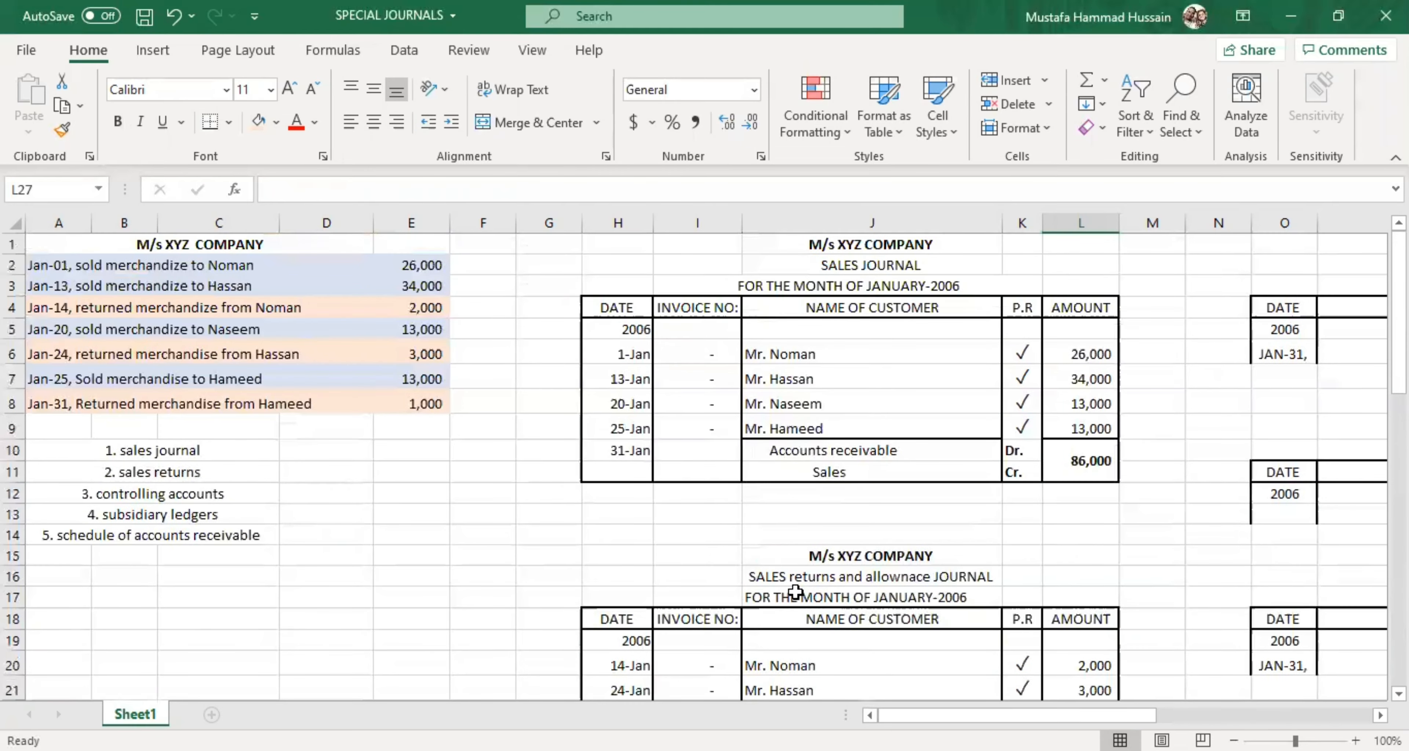
pyautogui.scroll(-2, 795, 591)
pyautogui.scroll(-2, 795, 592)
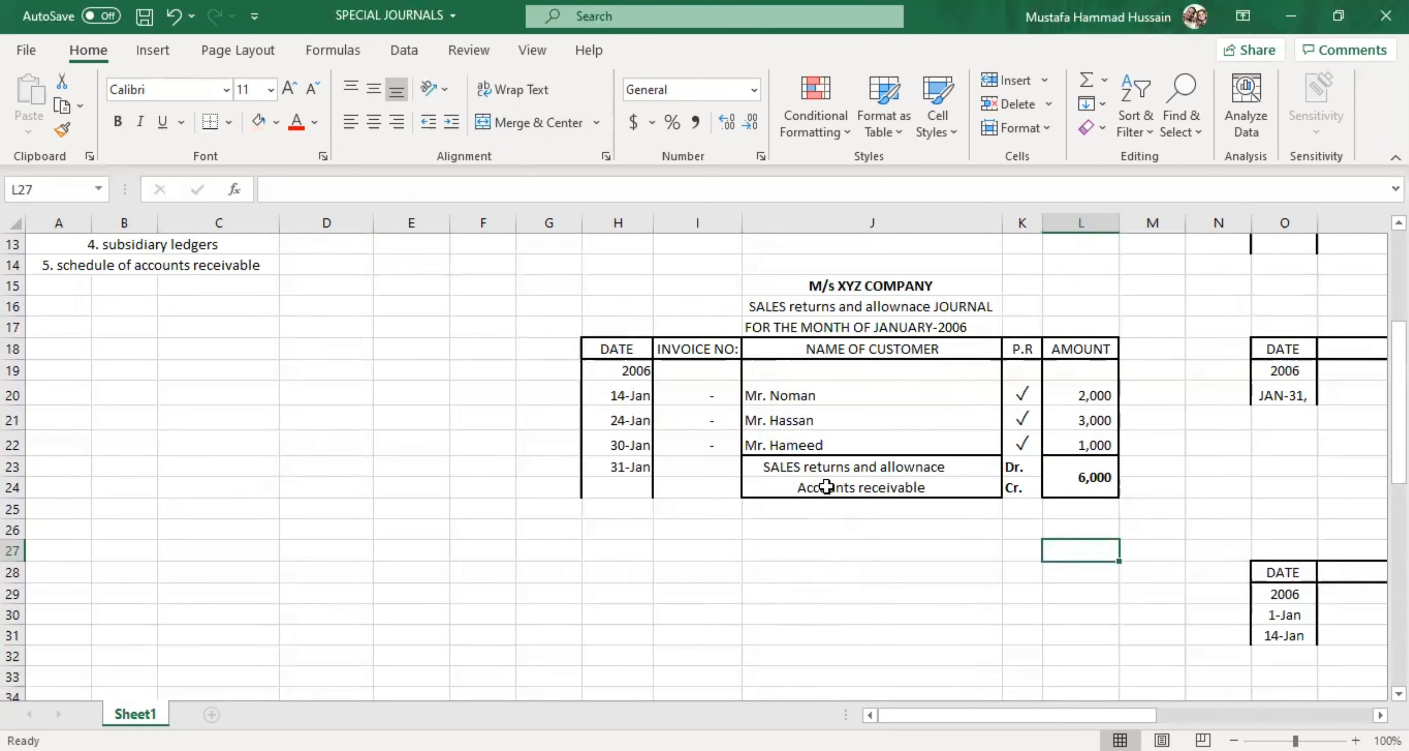
pyautogui.click(853, 468)
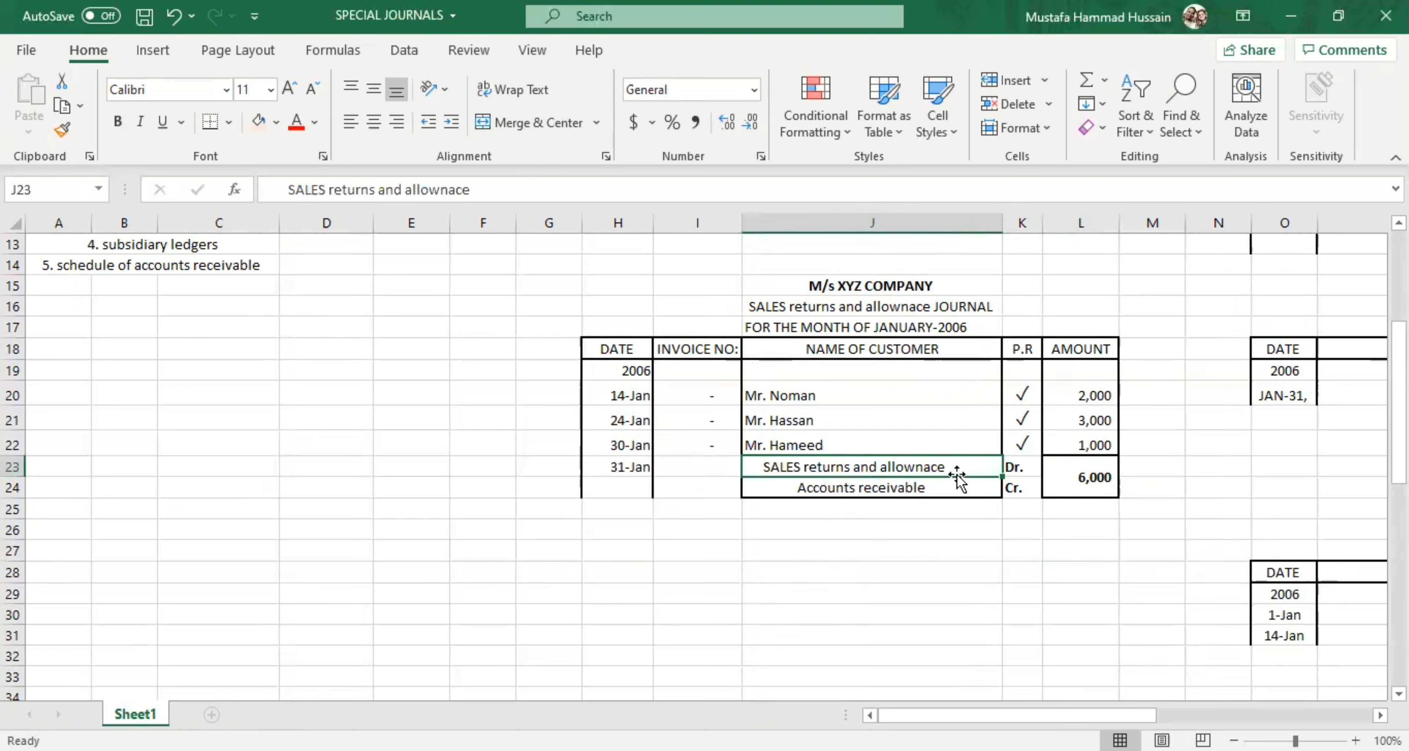
pyautogui.doubleClick(945, 491)
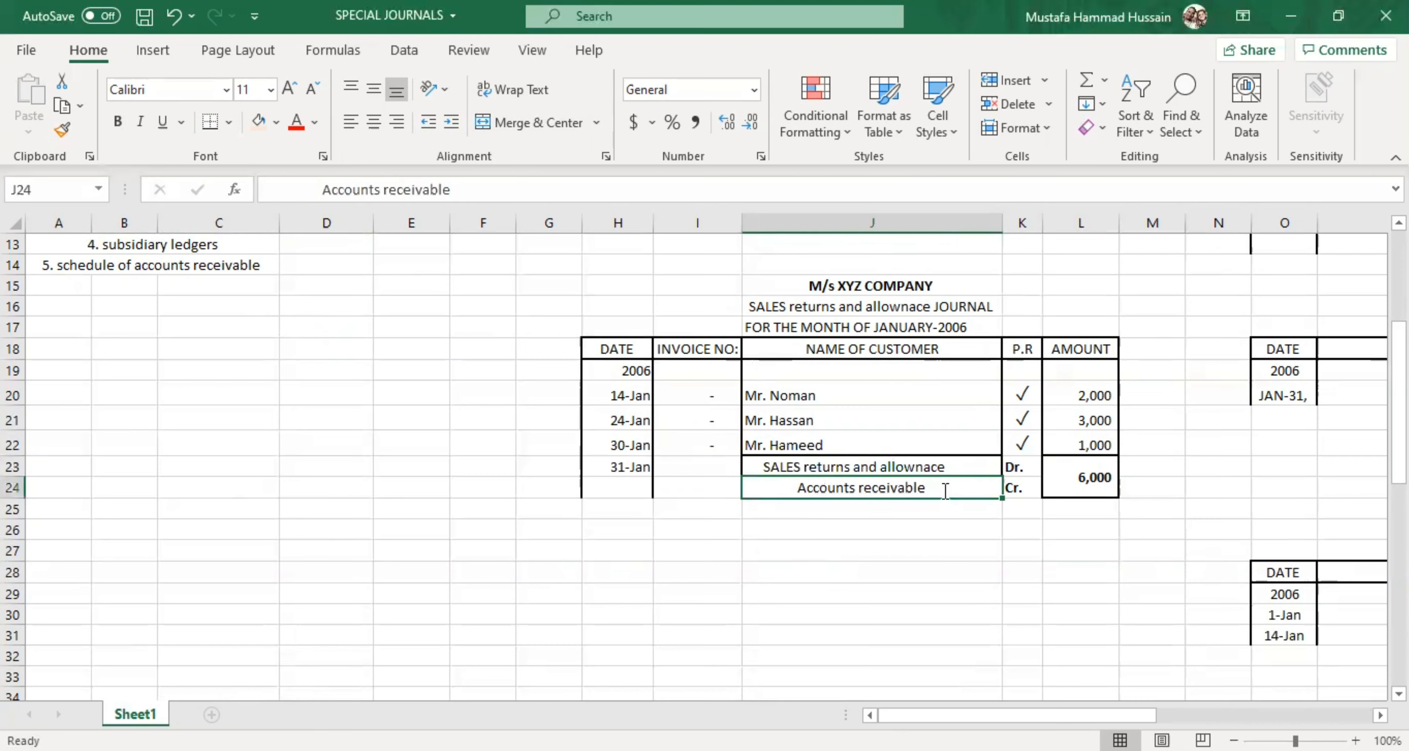
pyautogui.moveTo(930, 489); pyautogui.dragTo(798, 496)
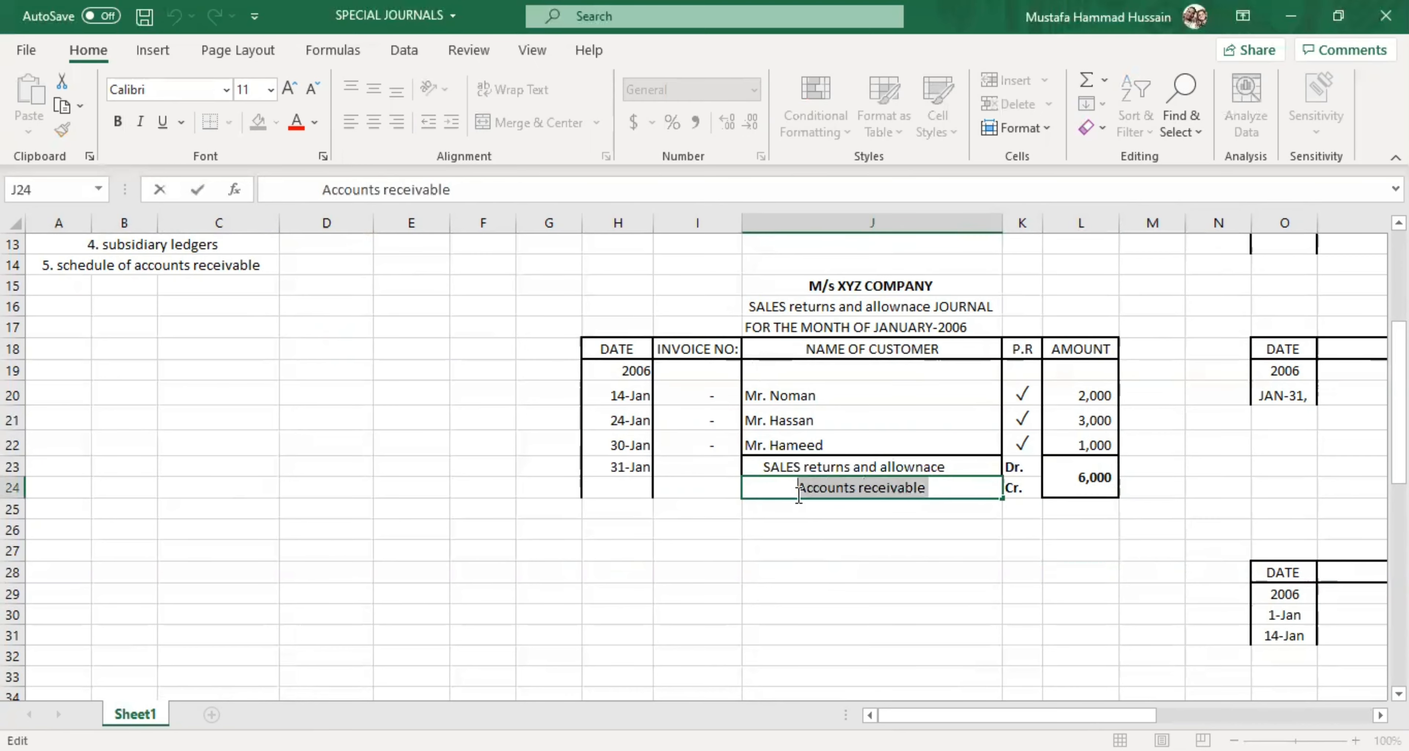
pyautogui.press('Return')
pyautogui.click(1062, 469)
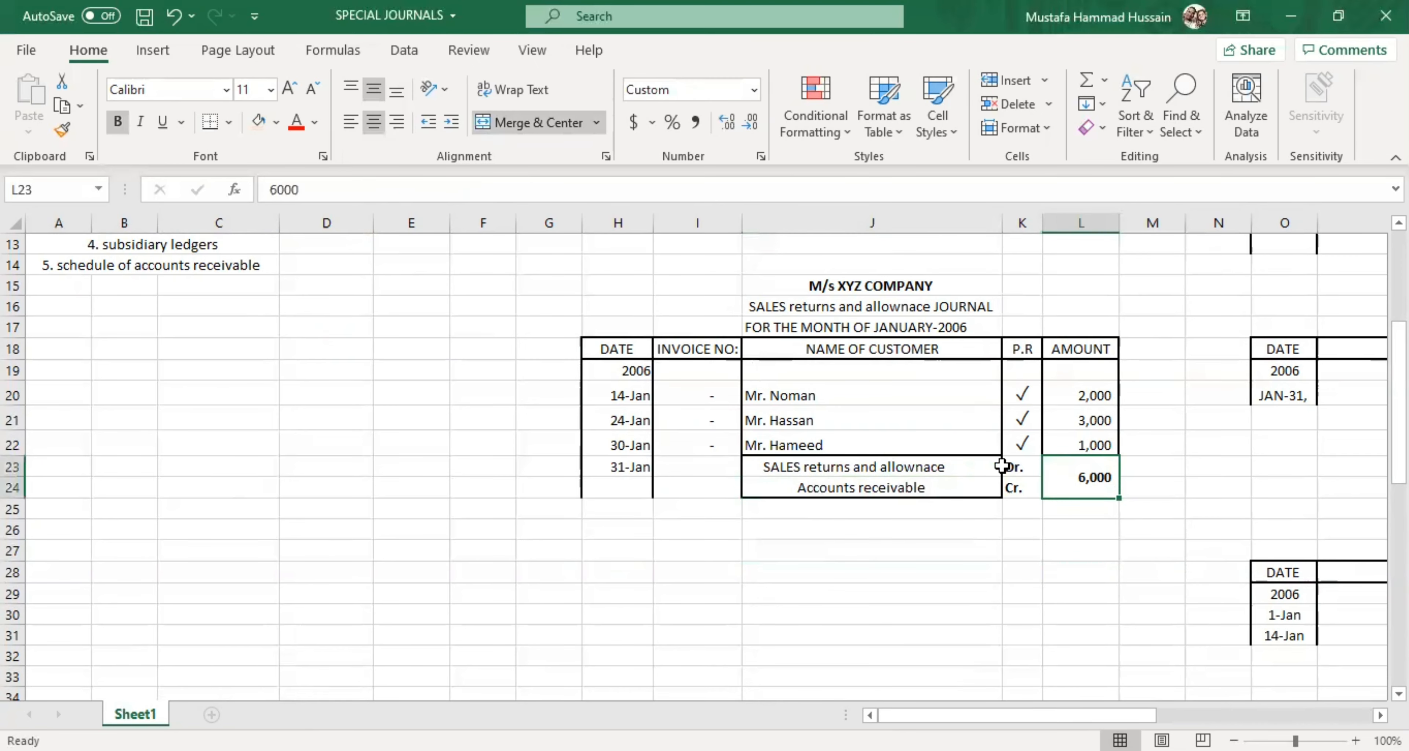
pyautogui.click(961, 470)
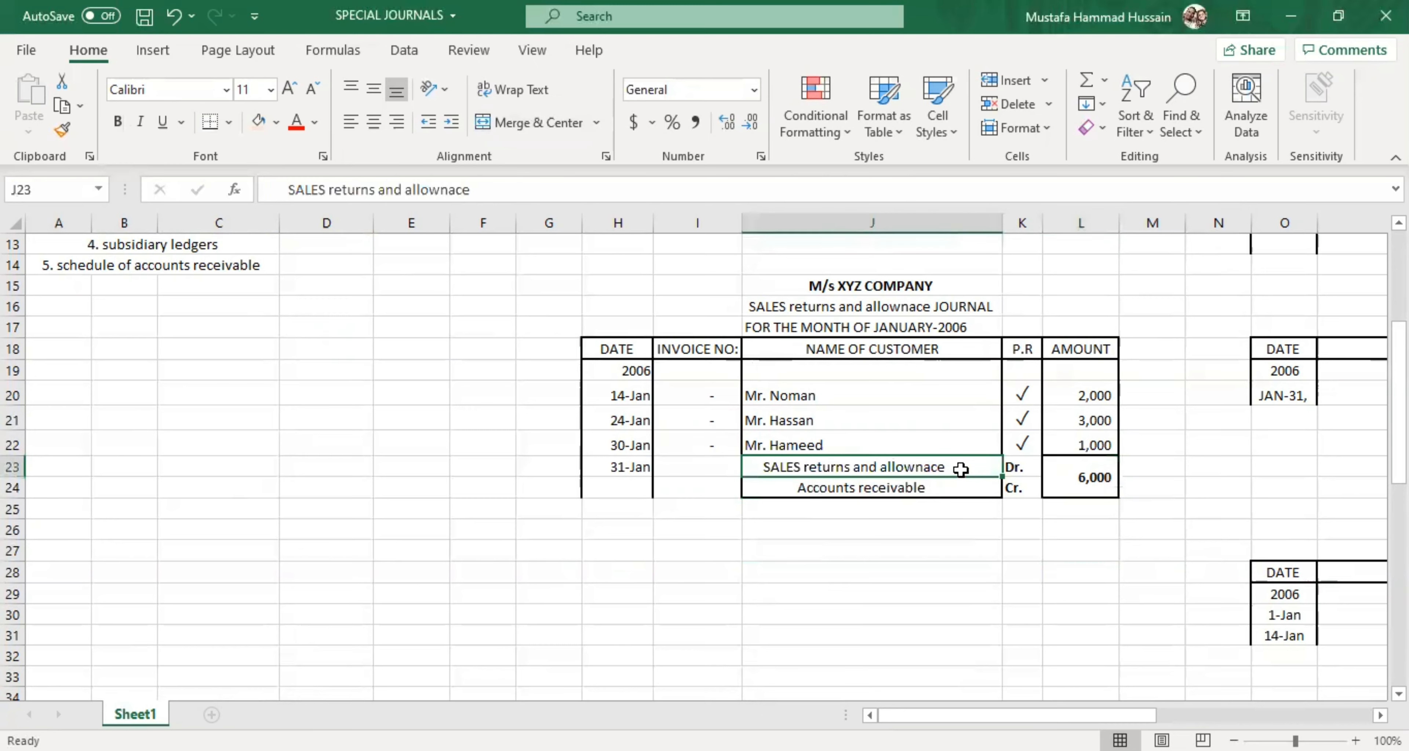
# Step: Examine the individual customer returns in the returns journal alongside the accounts receivable credit and the sales returns debit
pyautogui.click(1086, 417)
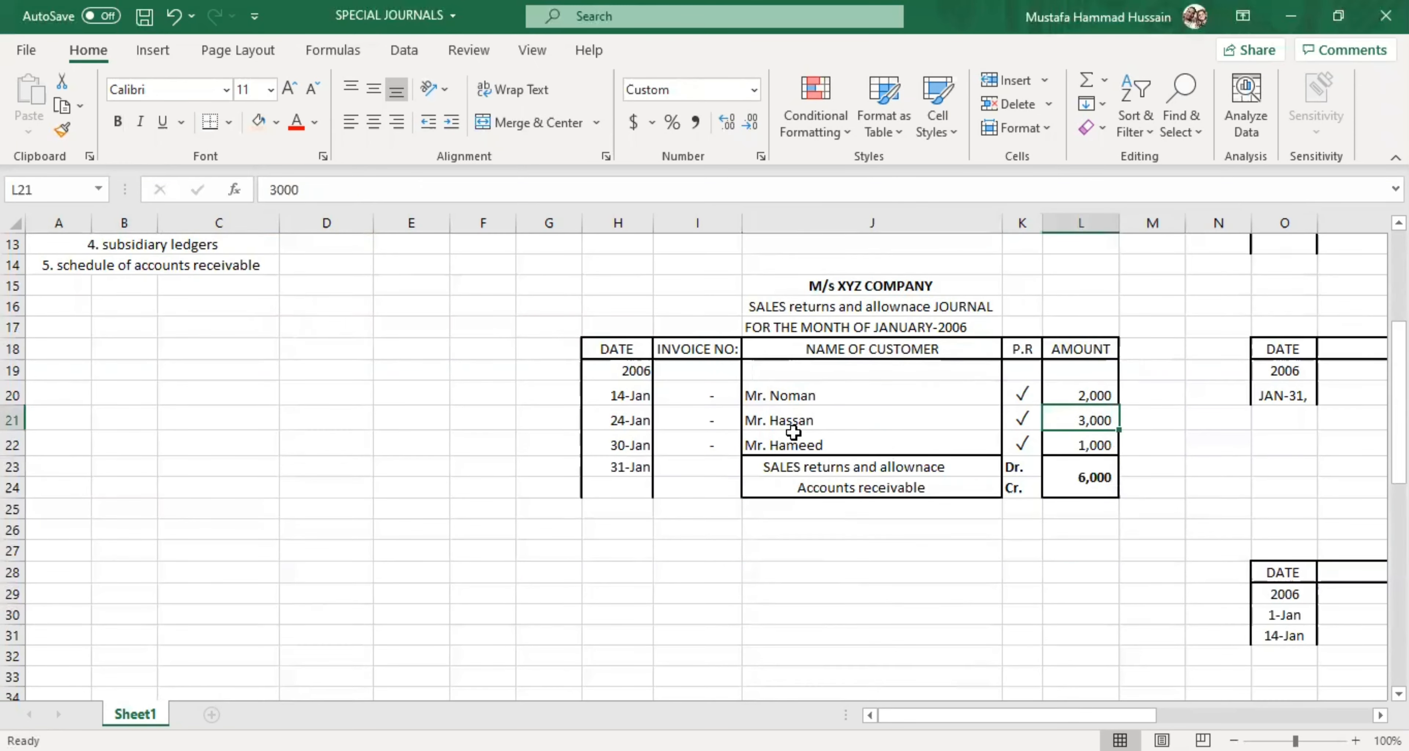
pyautogui.click(797, 394)
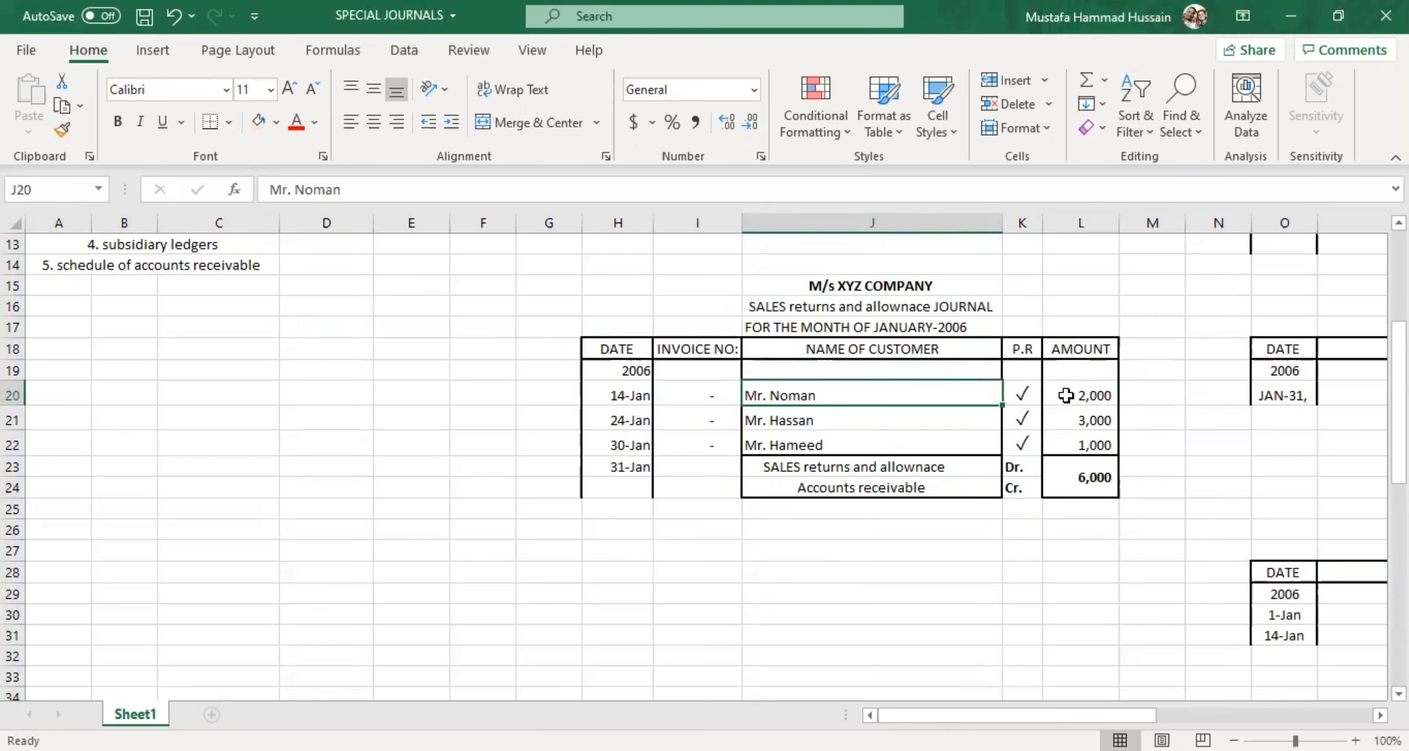
pyautogui.click(1085, 398)
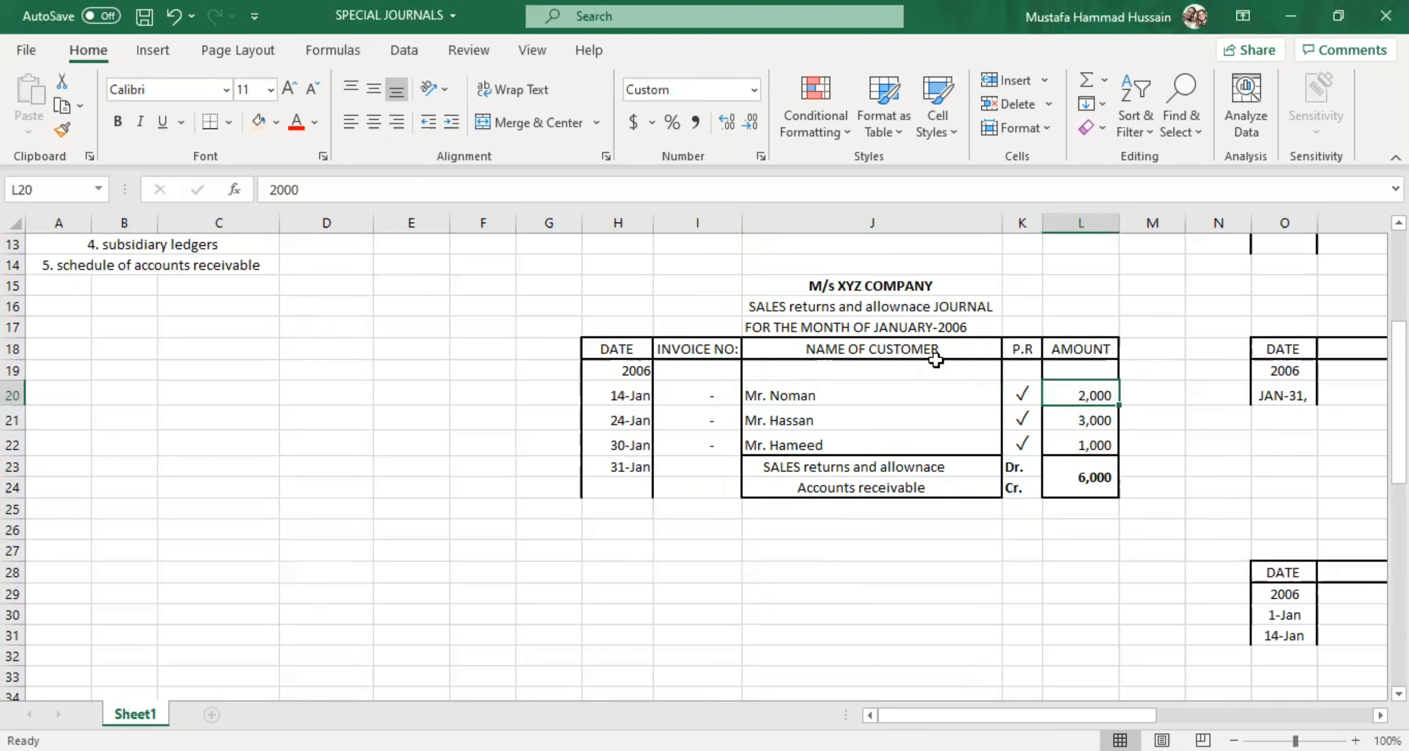
pyautogui.click(802, 396)
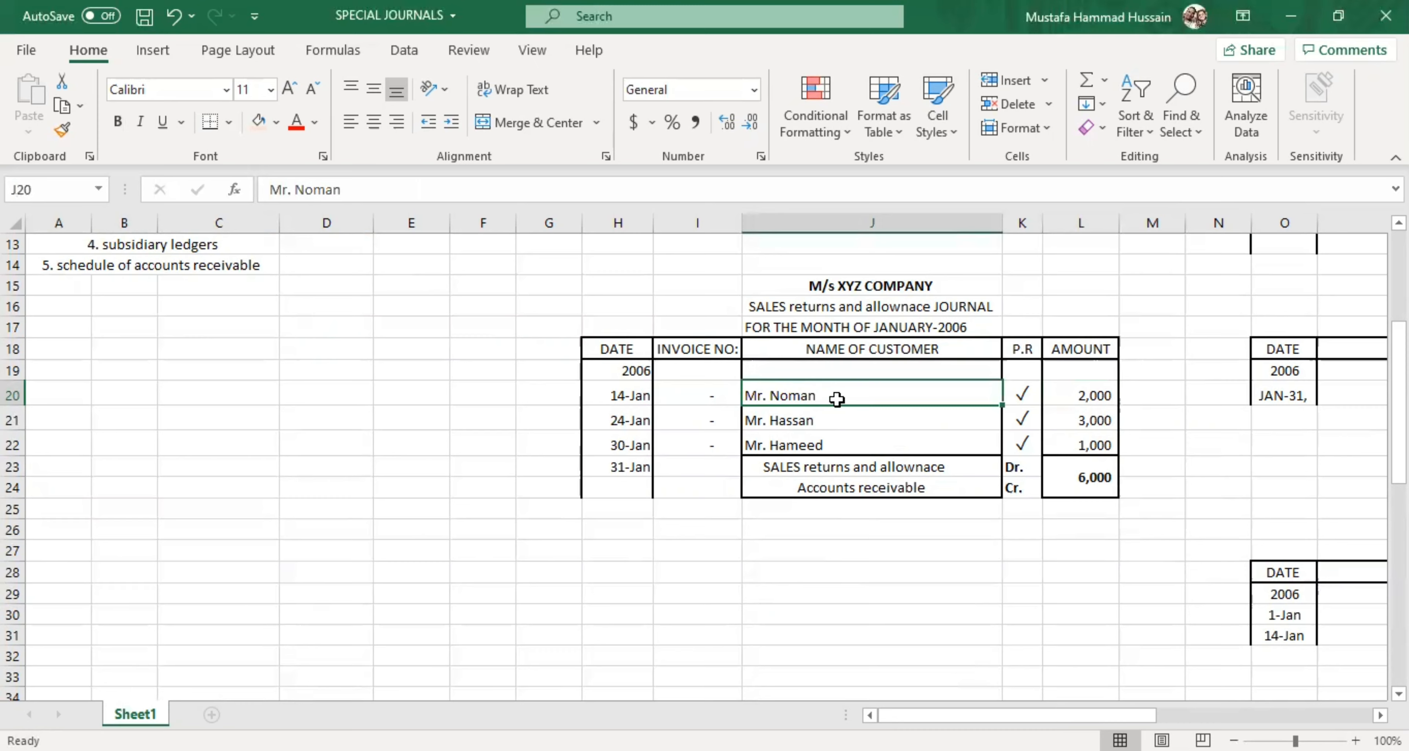
pyautogui.click(1095, 392)
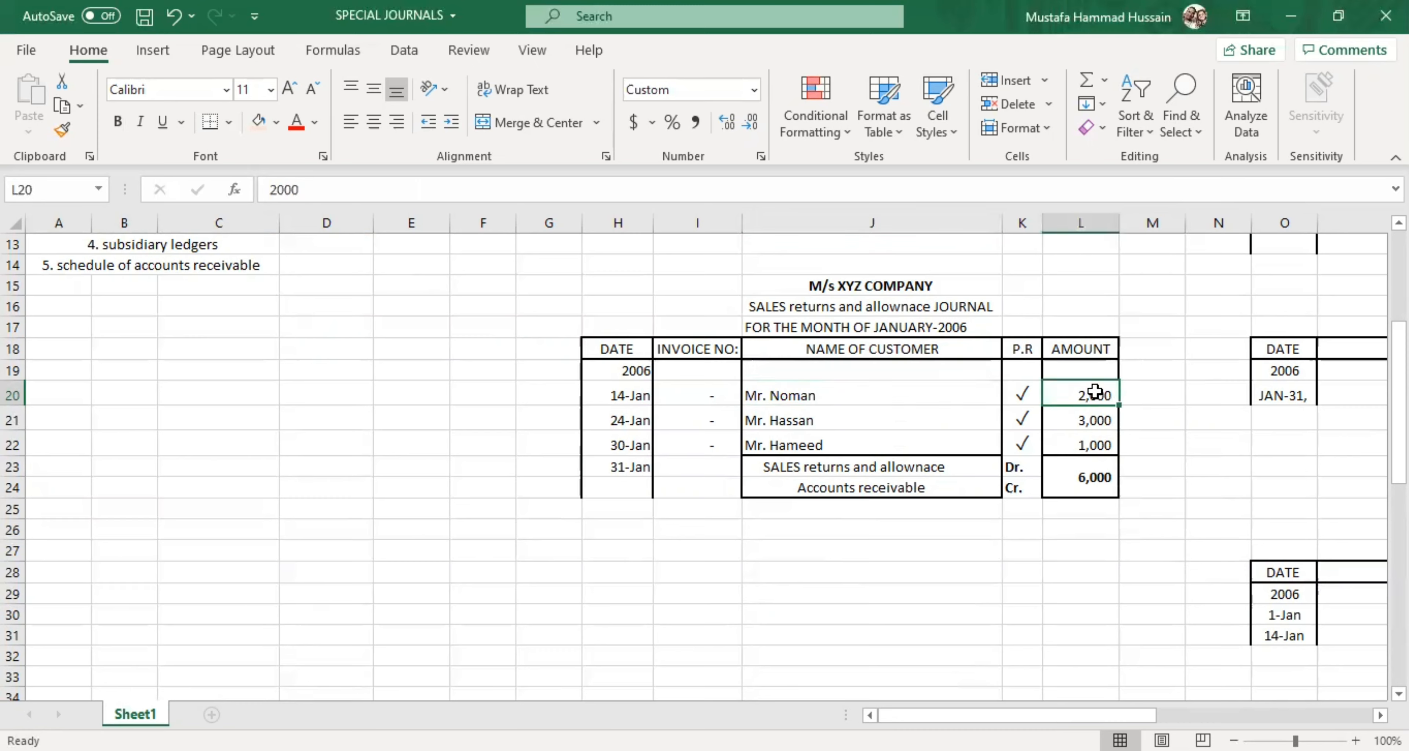
pyautogui.click(914, 486)
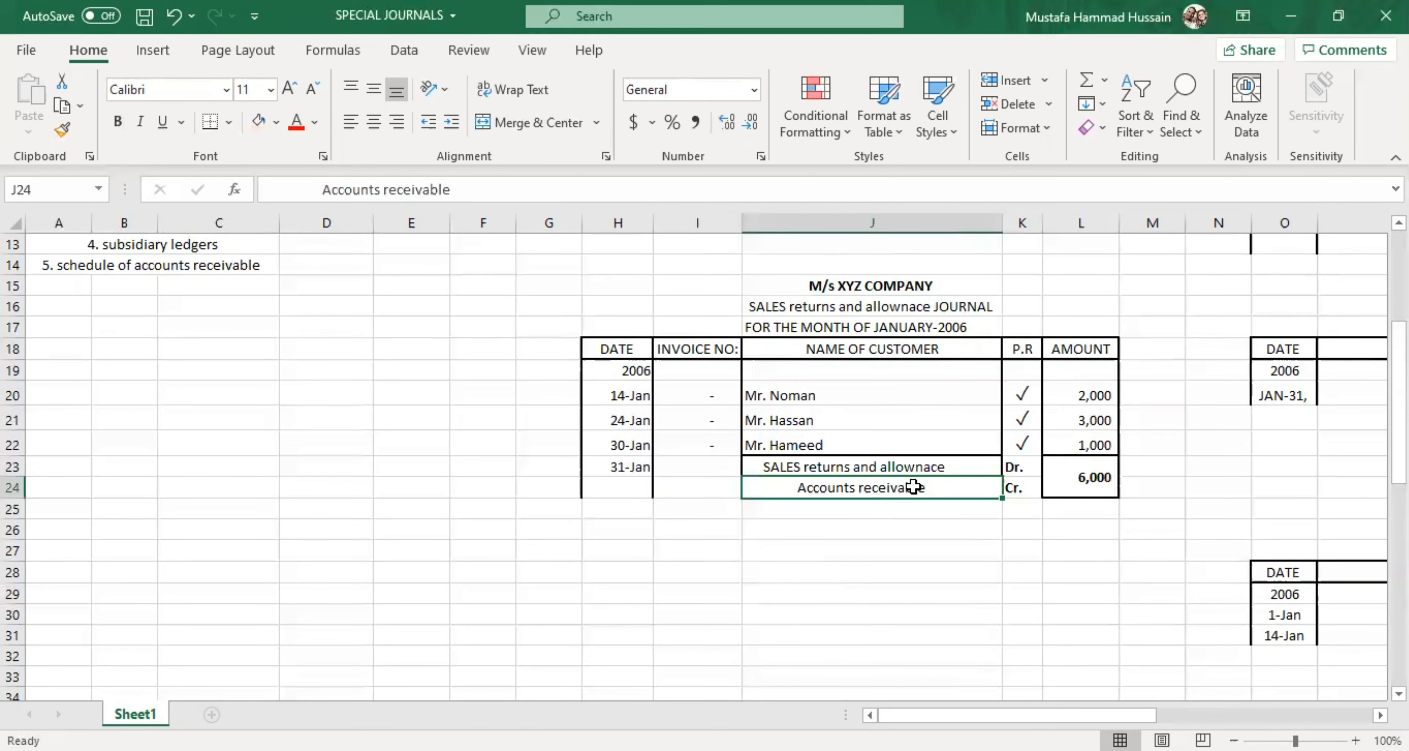
pyautogui.doubleClick(941, 487)
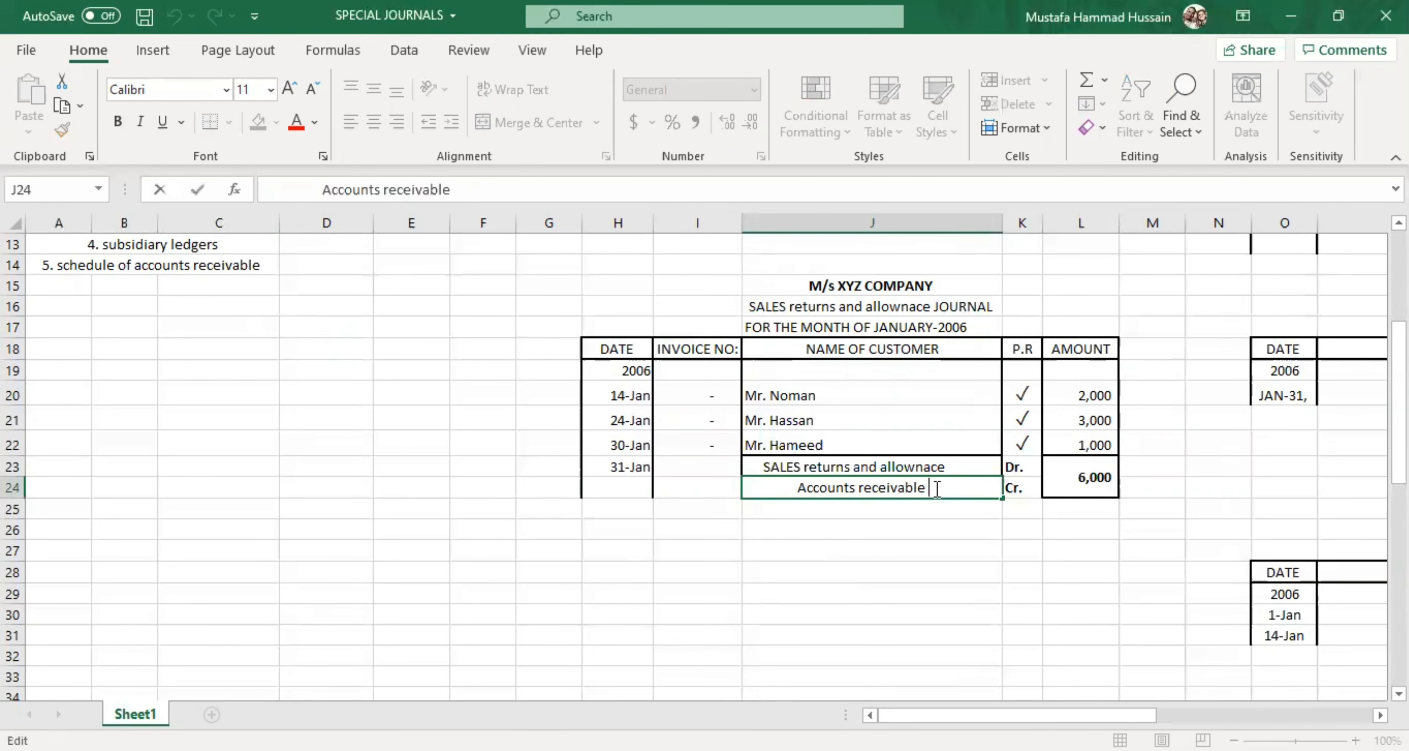
pyautogui.tripleClick(874, 496)
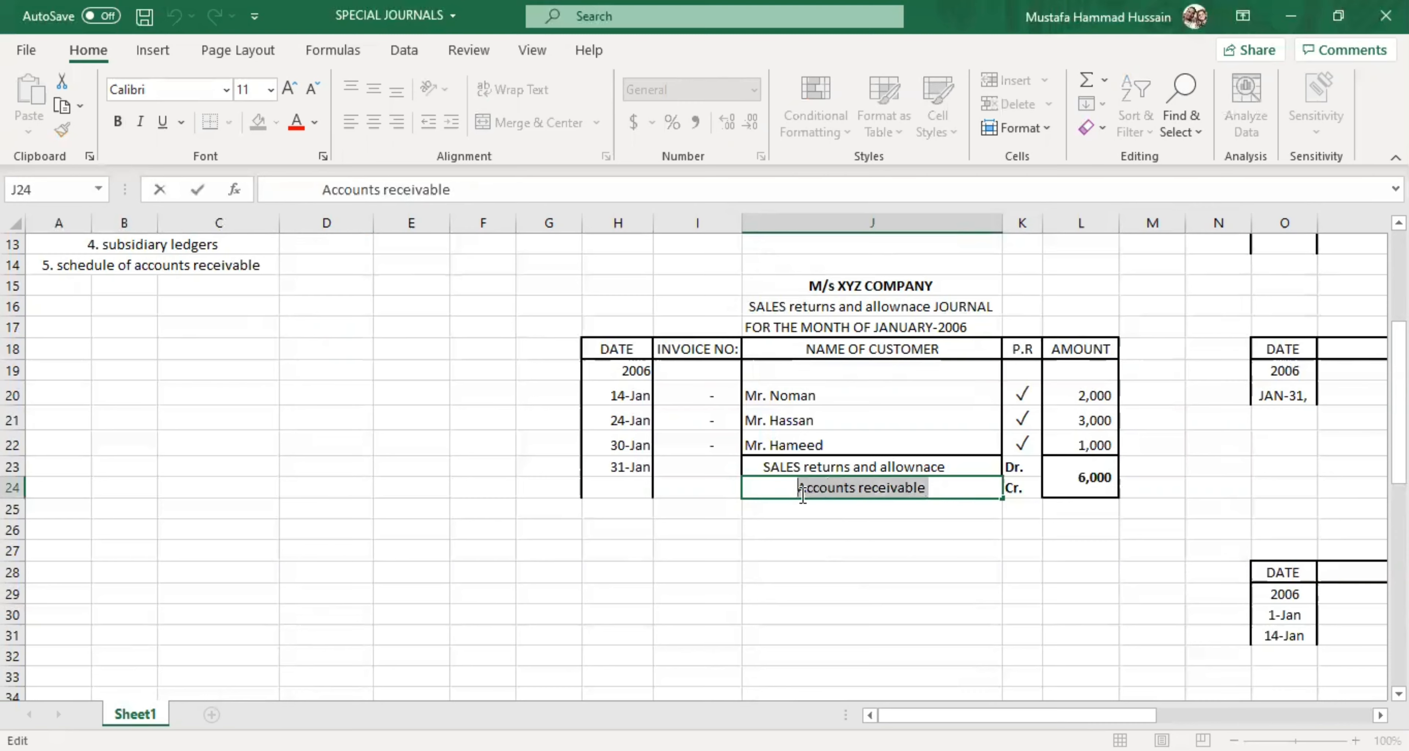
pyautogui.click(1029, 487)
pyautogui.click(1086, 479)
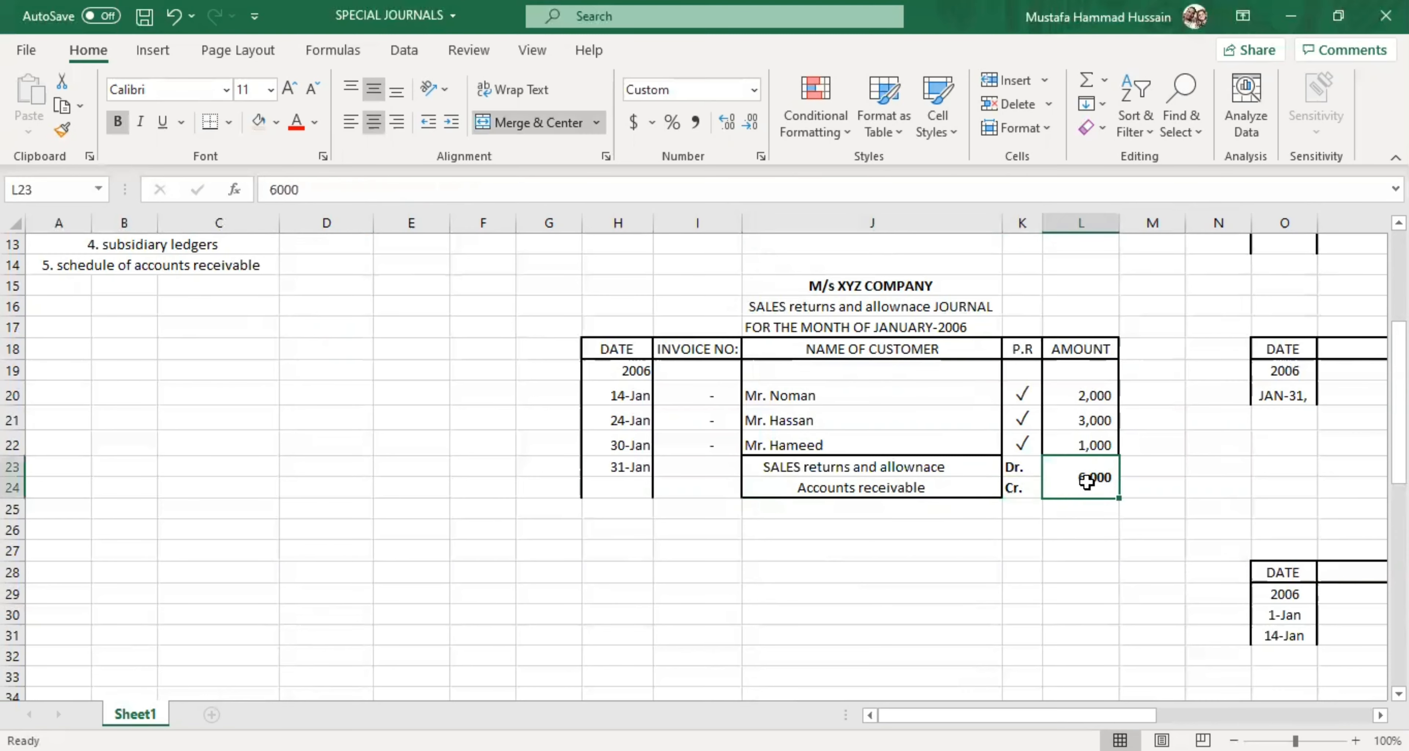
pyautogui.click(800, 467)
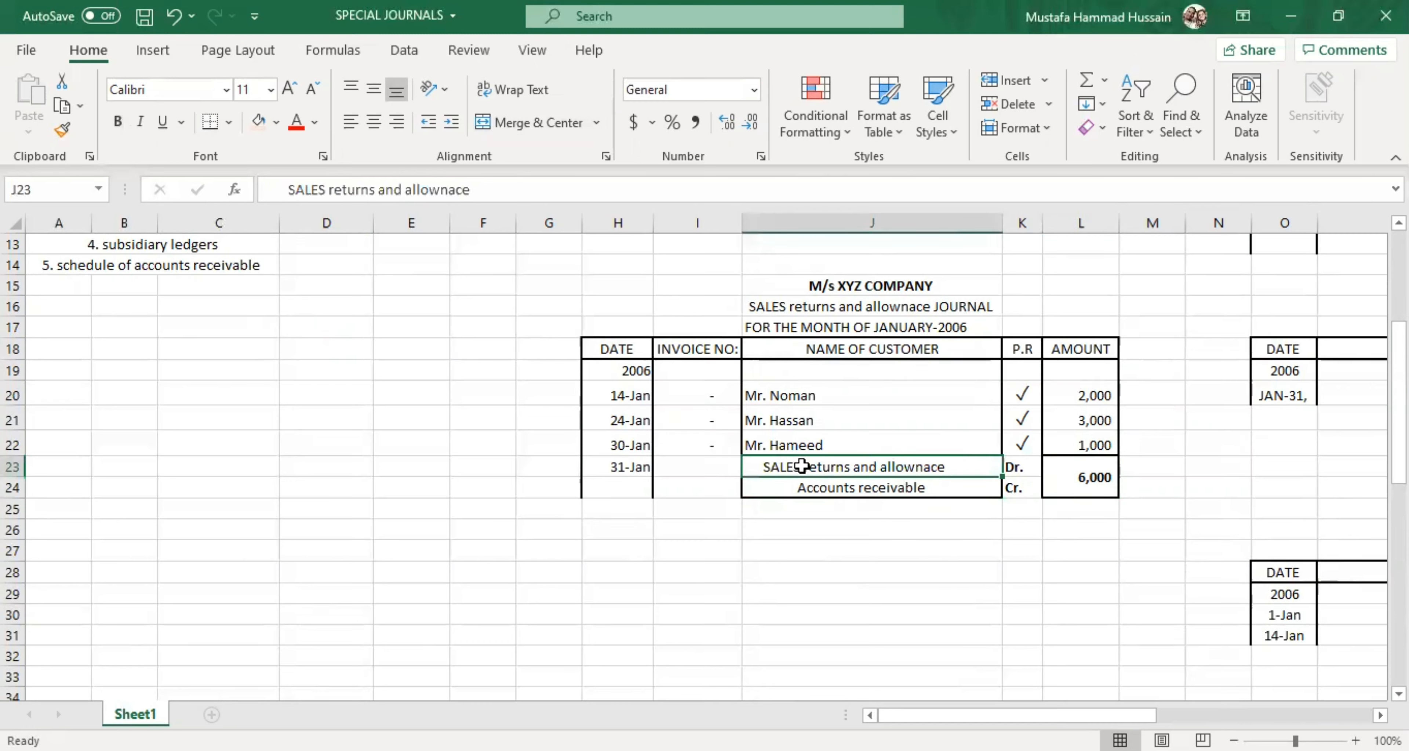
# Step: Read through the debit and credit lines of the returns journal's 31-Jan closing entry together with its merged amount
pyautogui.click(1019, 466)
pyautogui.click(1084, 477)
pyautogui.click(957, 487)
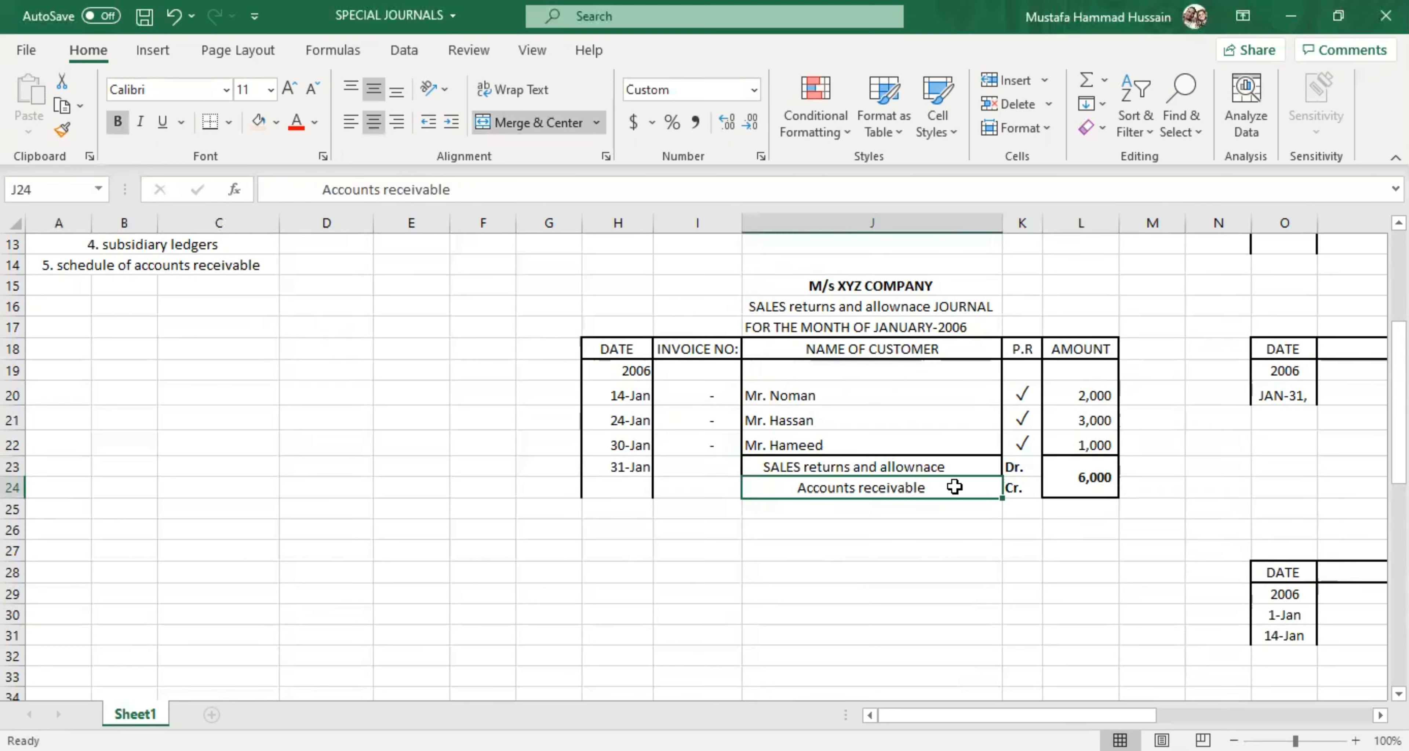
pyautogui.click(1028, 489)
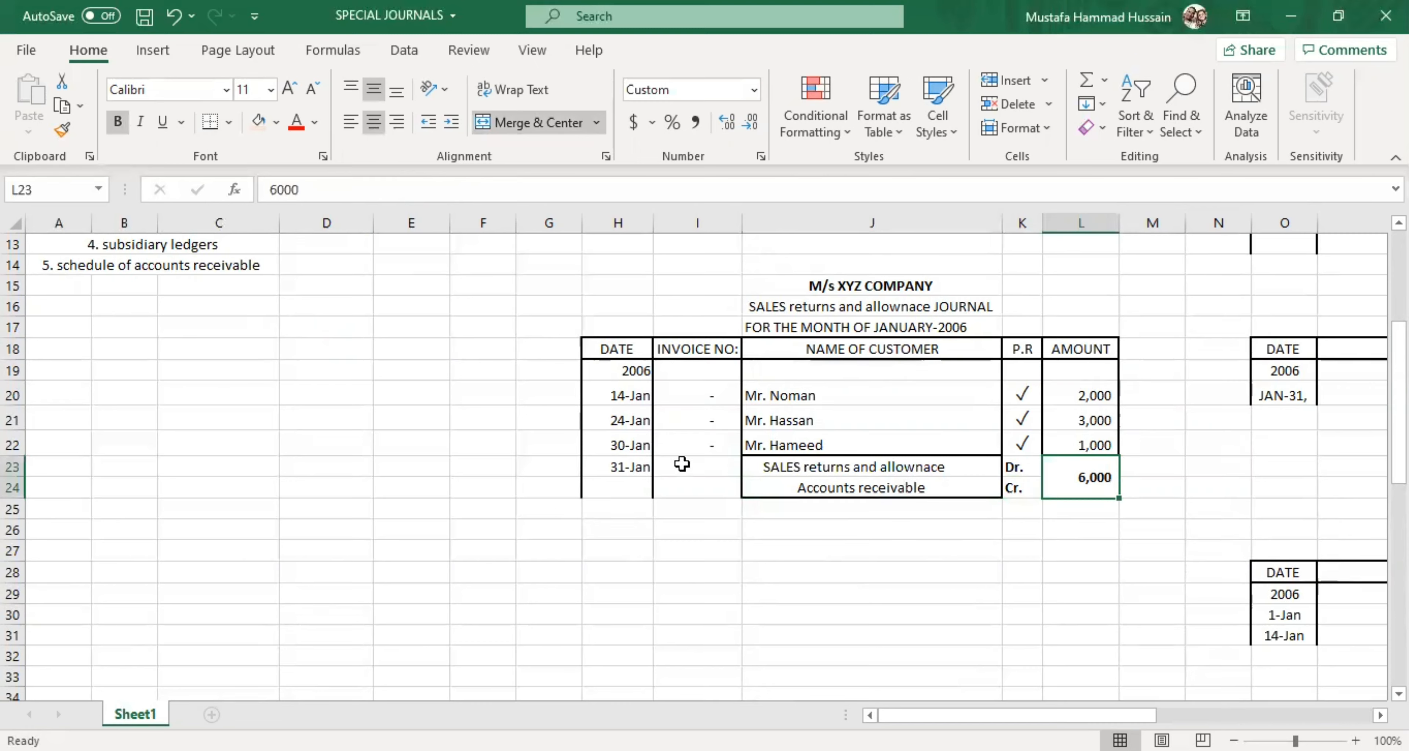
# Step: Review the first three items of the task list in A10:A12, ending at the controlling accounts
pyautogui.scroll(4, 683, 464)
pyautogui.click(138, 456)
pyautogui.click(179, 470)
pyautogui.click(180, 452)
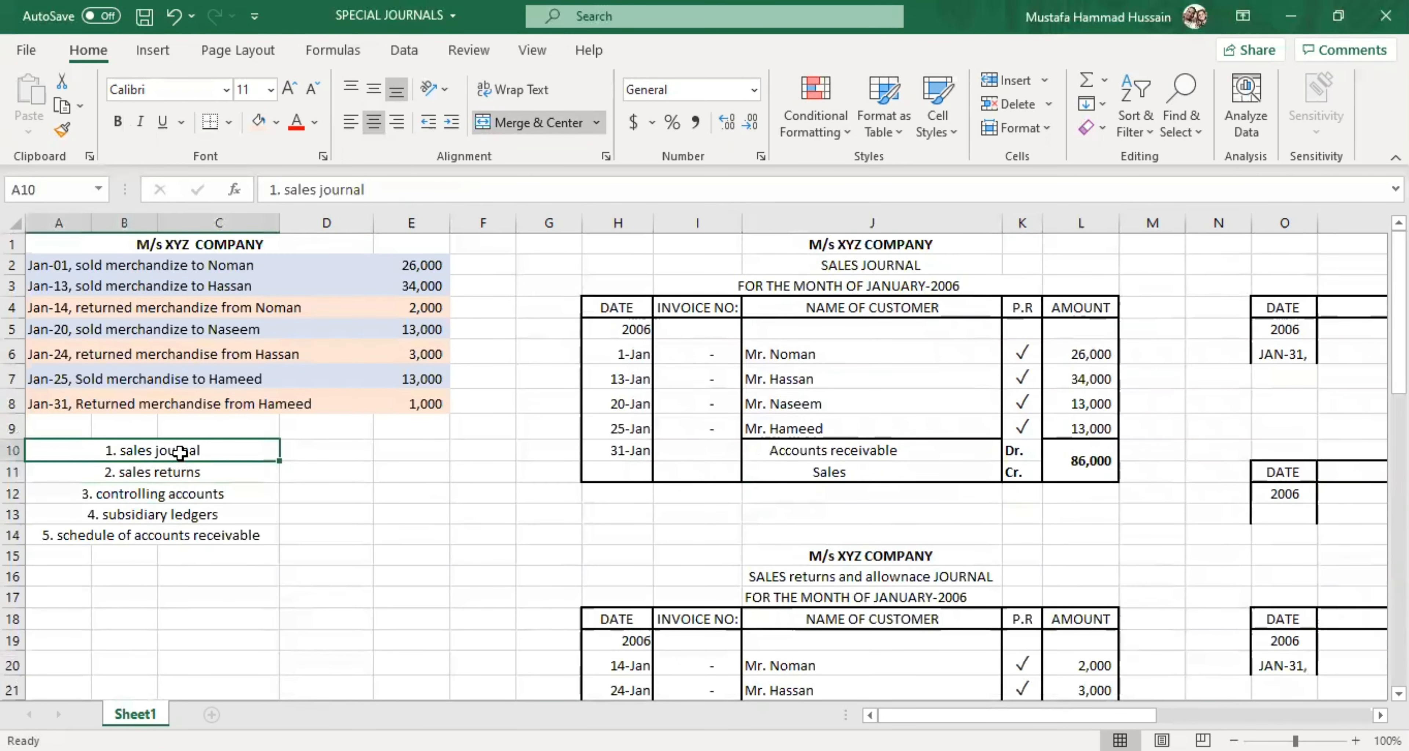
pyautogui.click(197, 468)
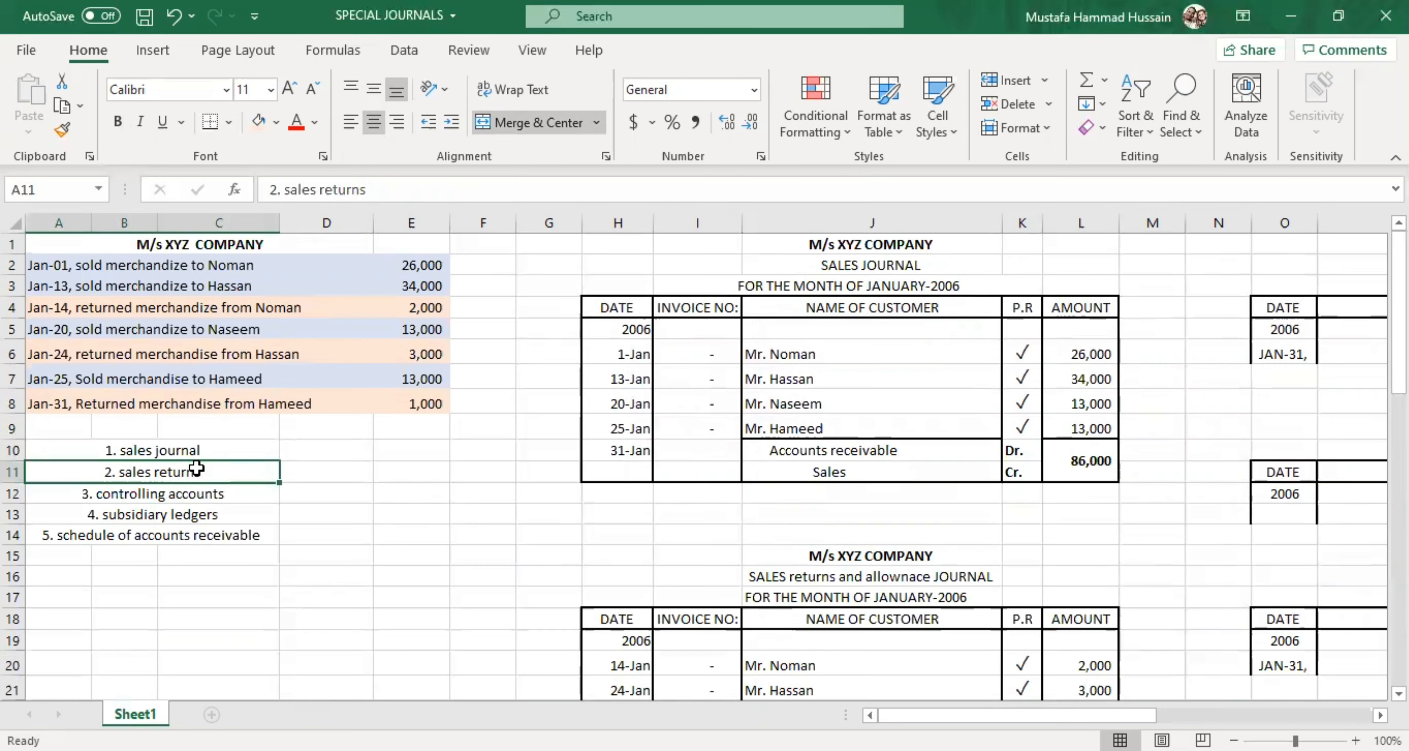
pyautogui.click(211, 495)
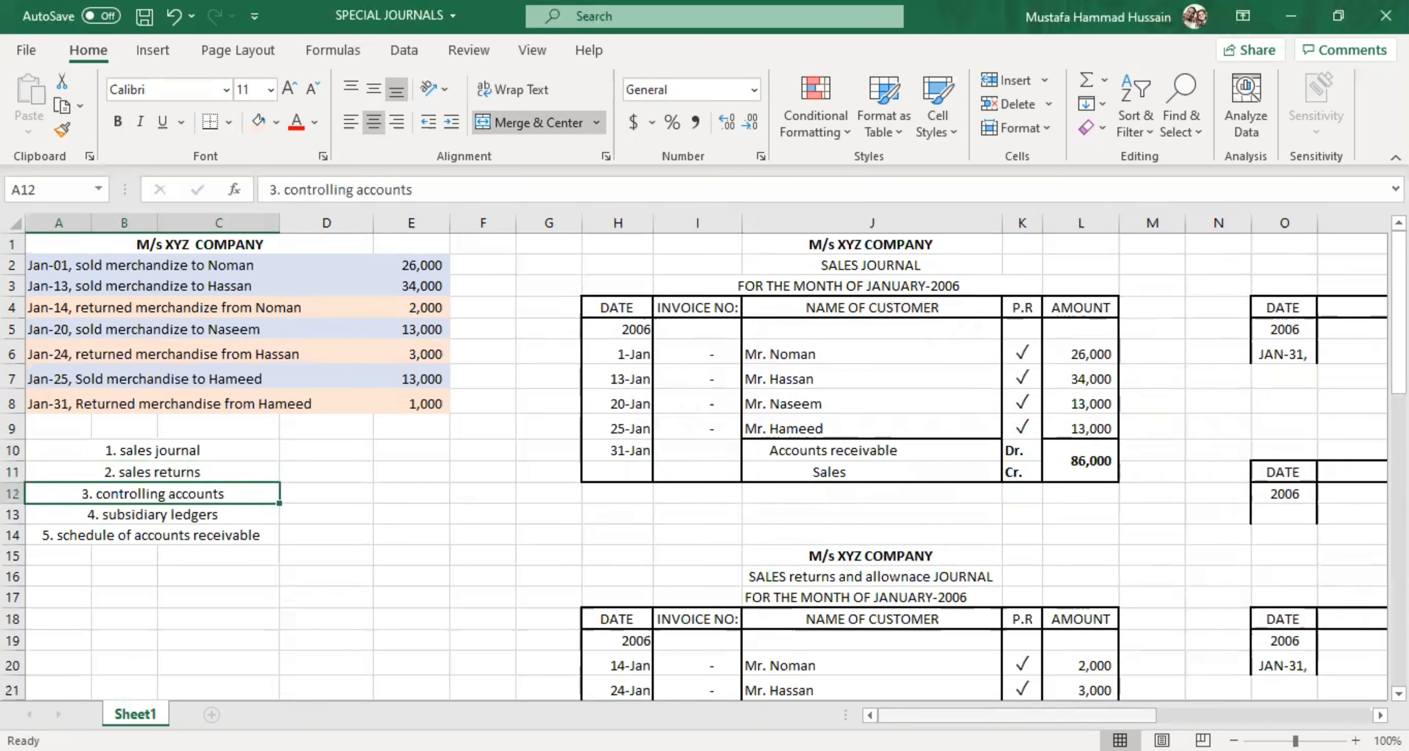
# Step: Identify the accounts named in the closing entries of both journals beside the blank controlling accounts
pyautogui.moveTo(1039, 714); pyautogui.dragTo(1170, 711)
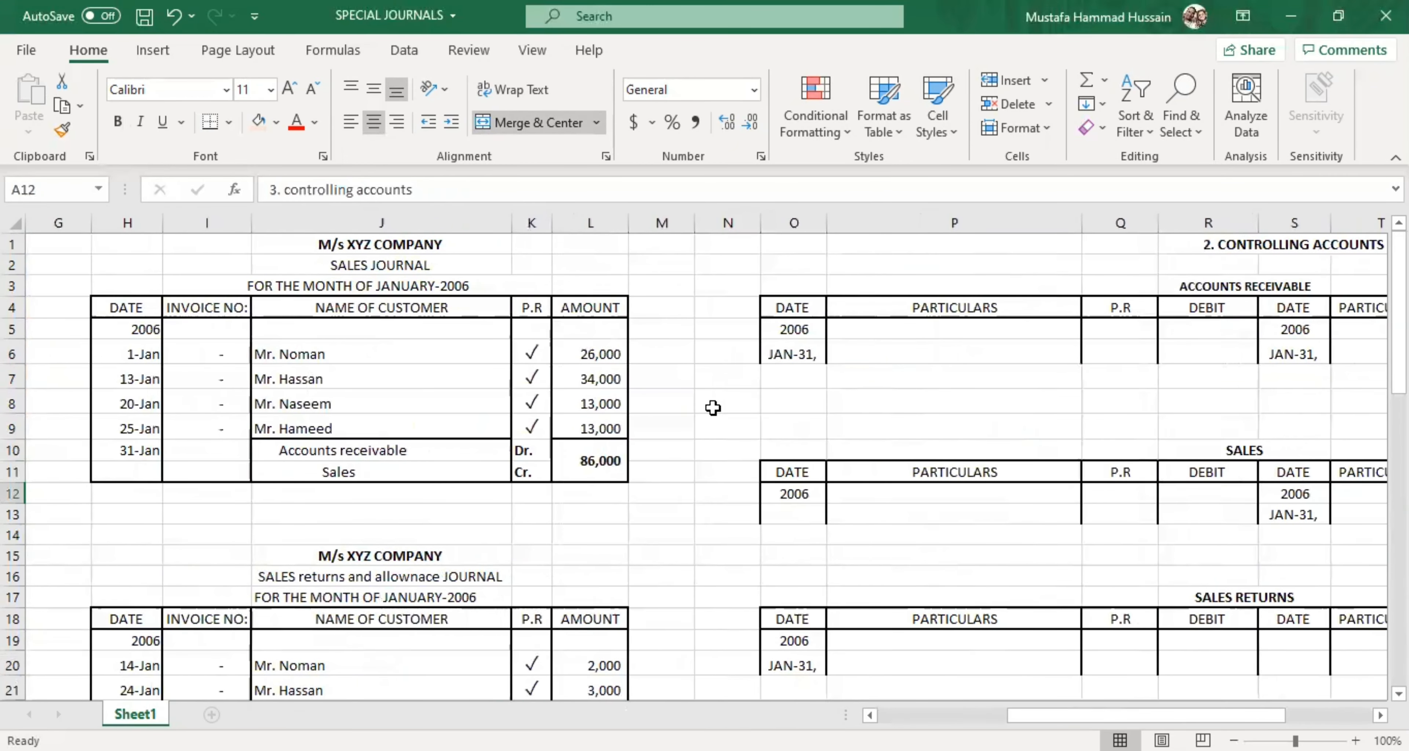
pyautogui.scroll(-1, 713, 408)
pyautogui.scroll(1, 717, 405)
pyautogui.click(361, 442)
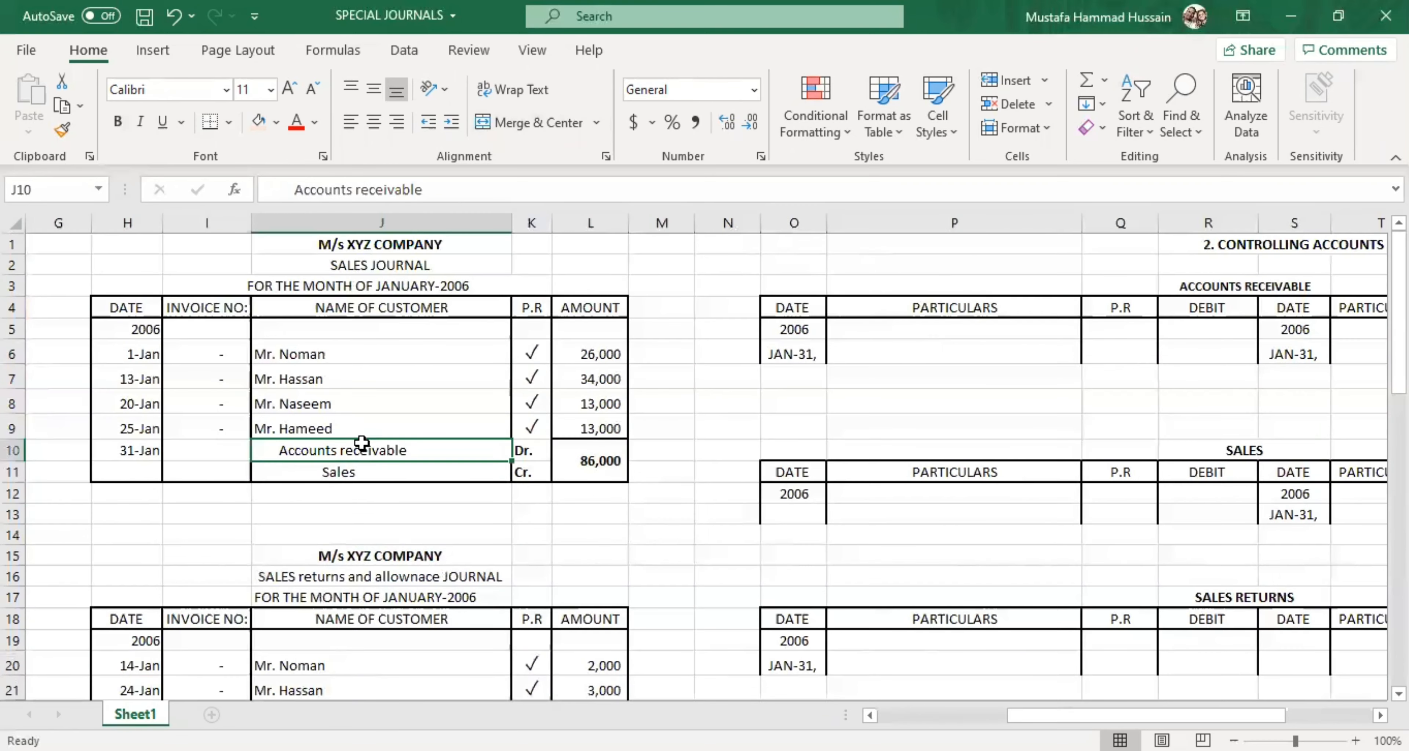
pyautogui.scroll(-2, 362, 442)
pyautogui.click(342, 611)
pyautogui.click(349, 621)
pyautogui.click(335, 323)
pyautogui.click(335, 337)
pyautogui.click(320, 608)
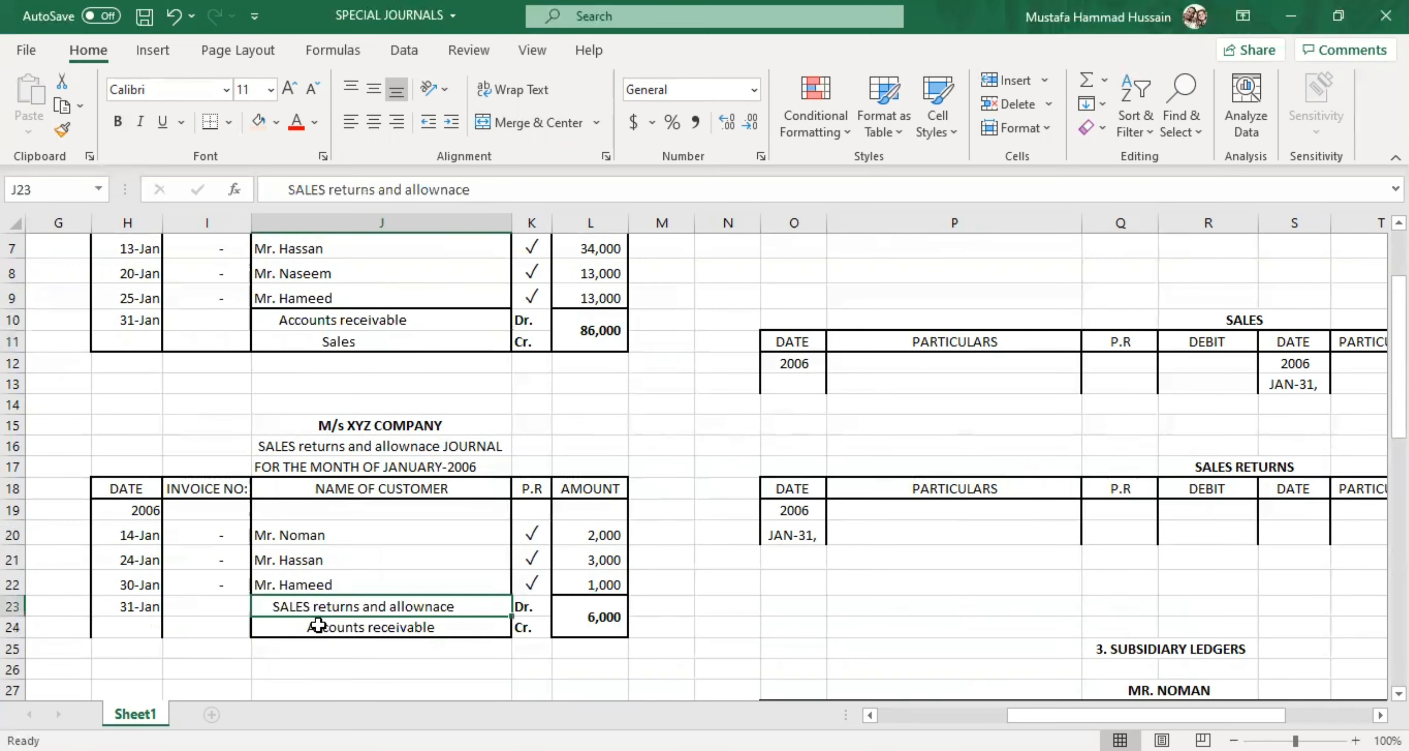
pyautogui.click(319, 625)
pyautogui.scroll(2, 465, 551)
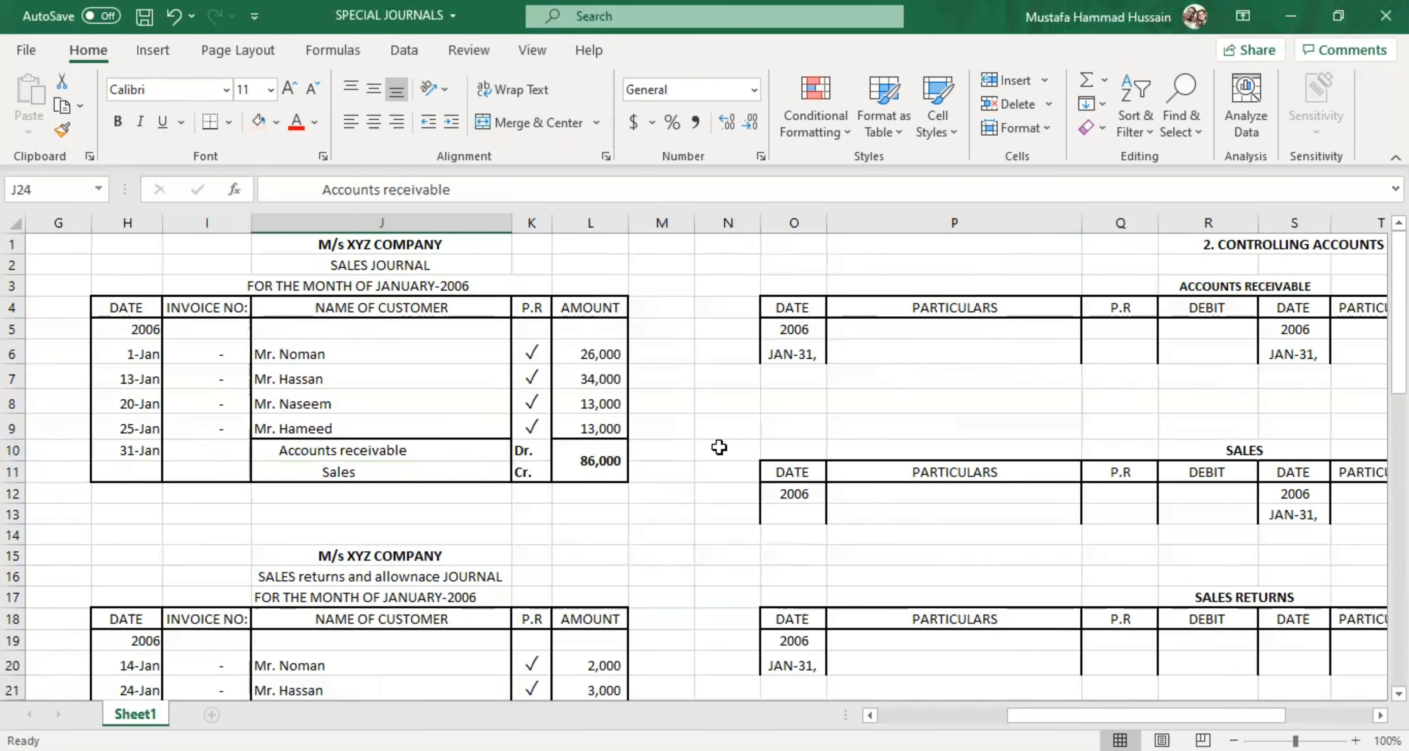
# Step: Compare the closing account pair in J10:J11 of the sales journal with the pair in J23:J24 of the returns journal
pyautogui.scroll(-2, 295, 506)
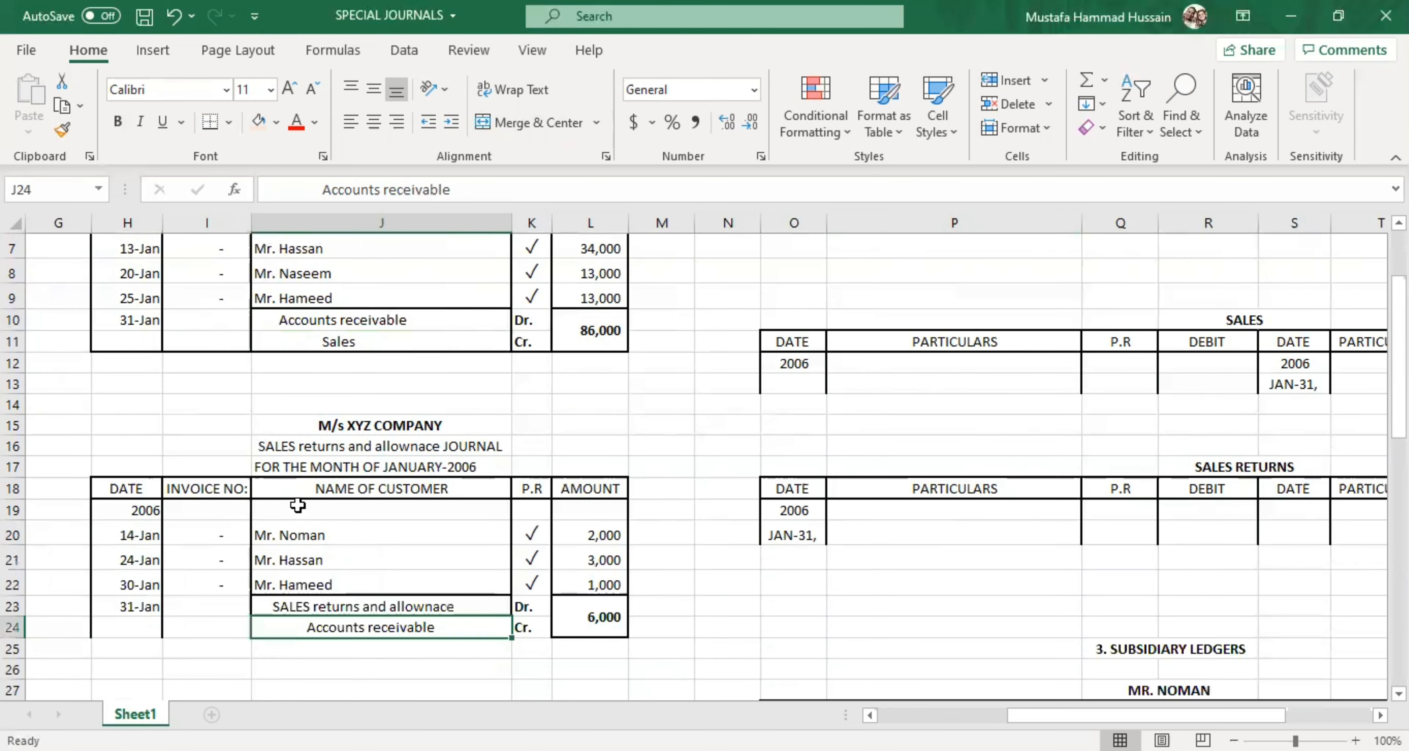
pyautogui.click(372, 323)
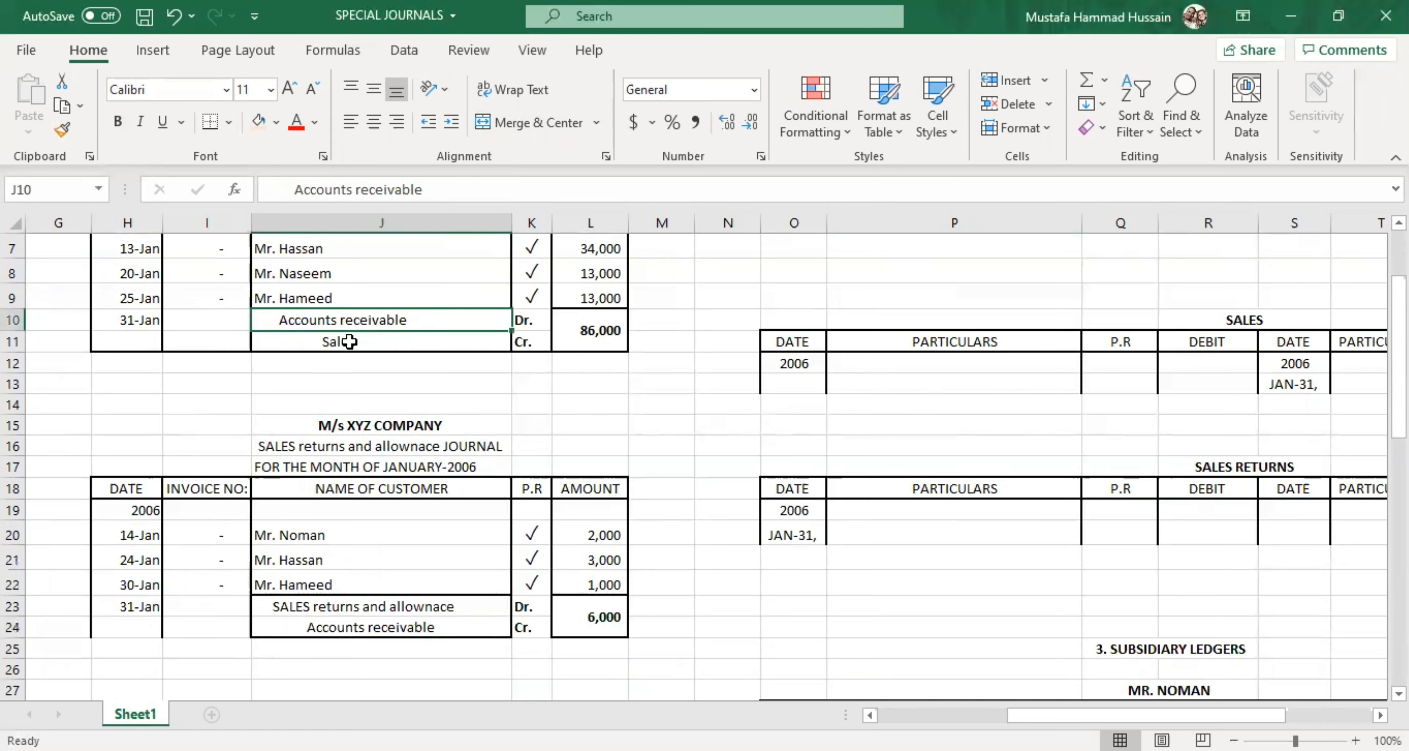
pyautogui.click(356, 341)
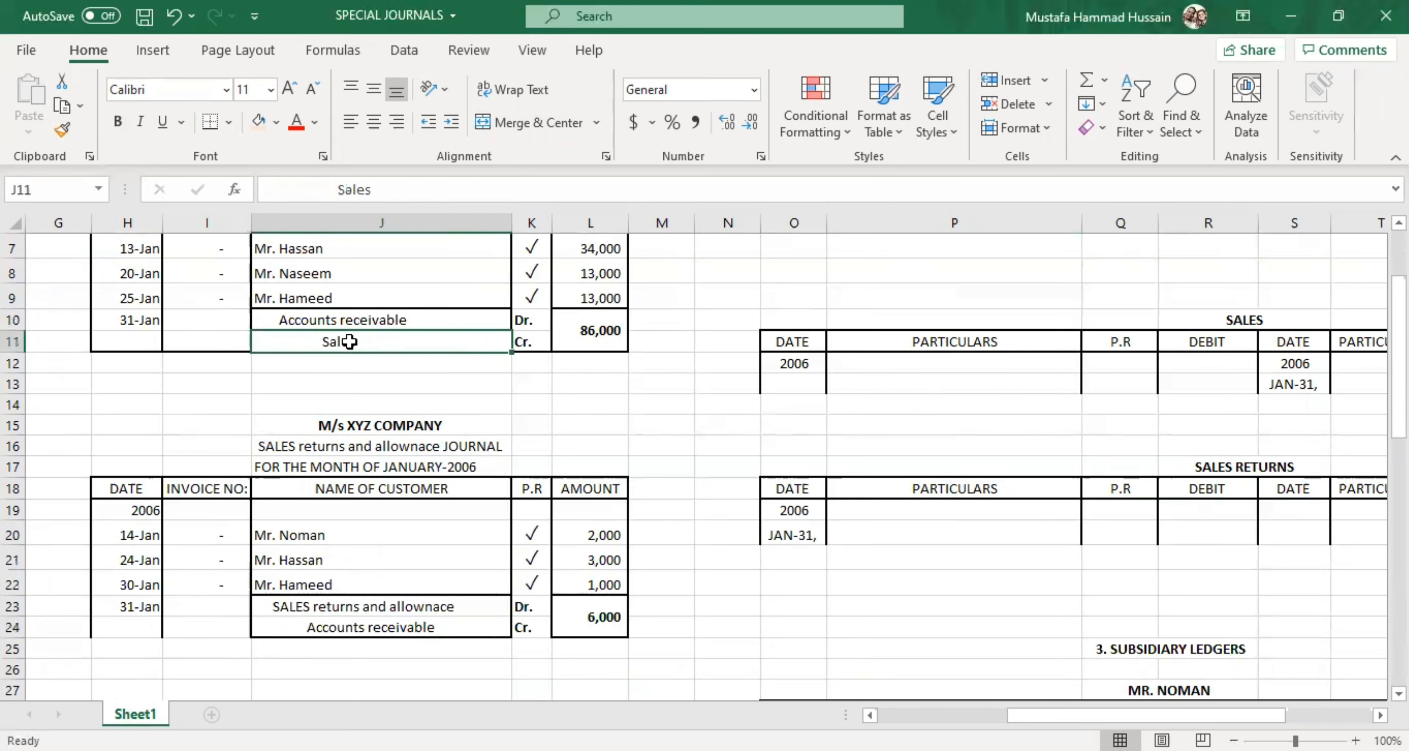
pyautogui.click(312, 608)
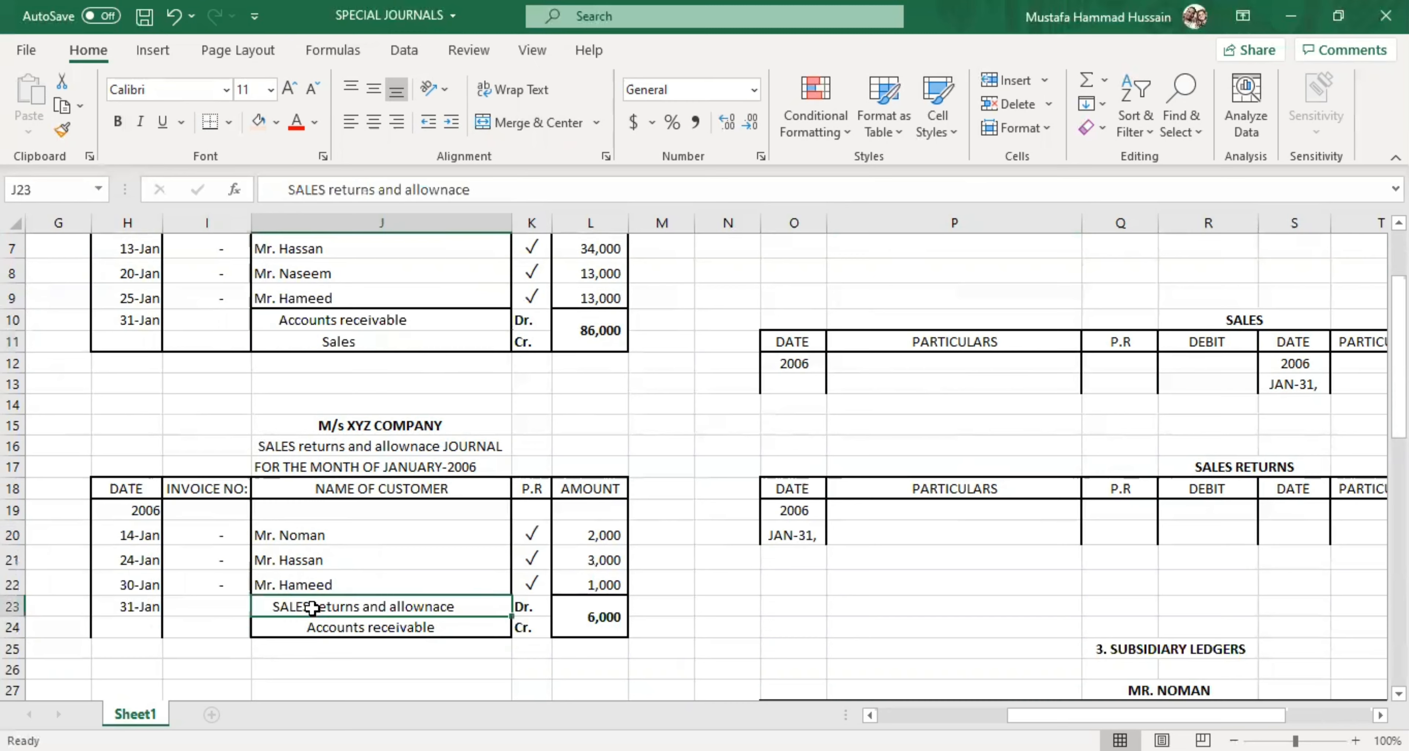
pyautogui.click(376, 629)
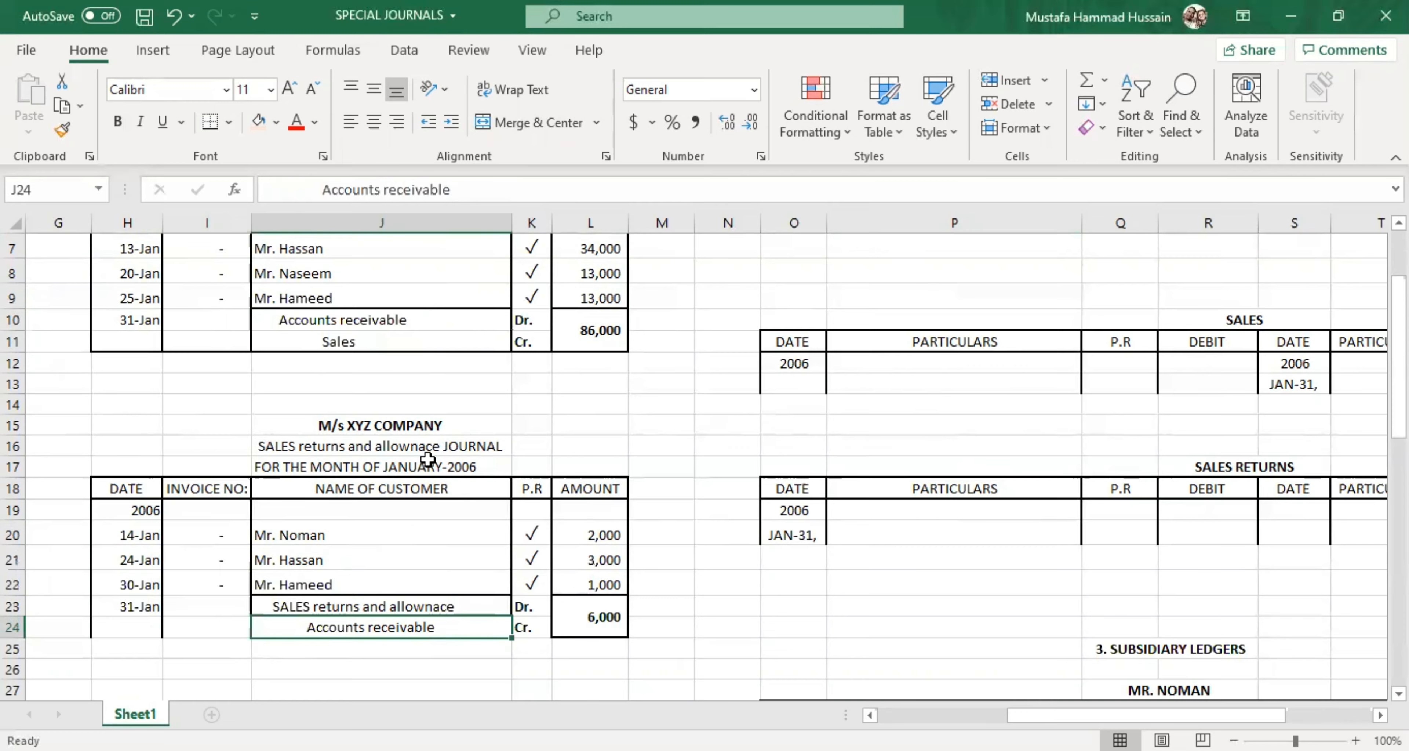
pyautogui.scroll(2, 428, 458)
pyautogui.scroll(-1, 428, 454)
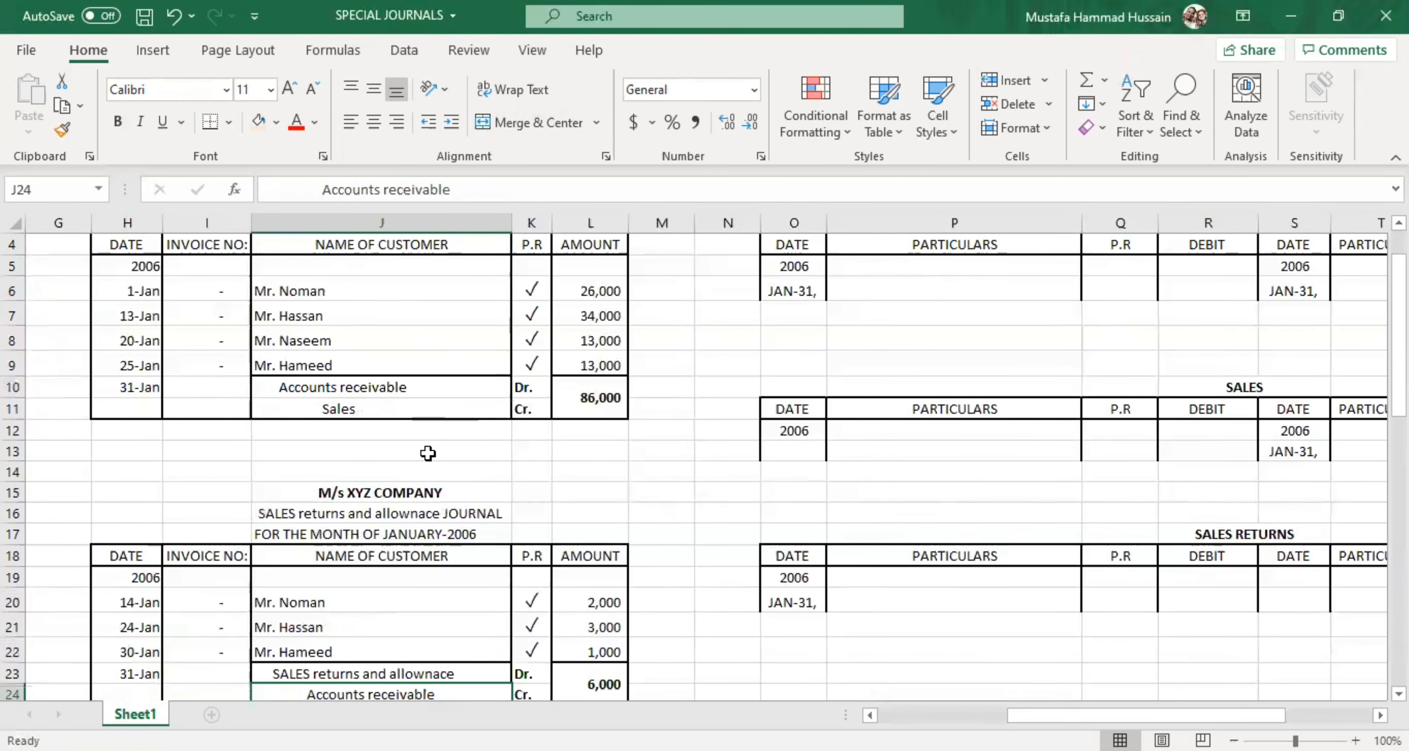
pyautogui.scroll(-2, 428, 453)
pyautogui.scroll(3, 394, 298)
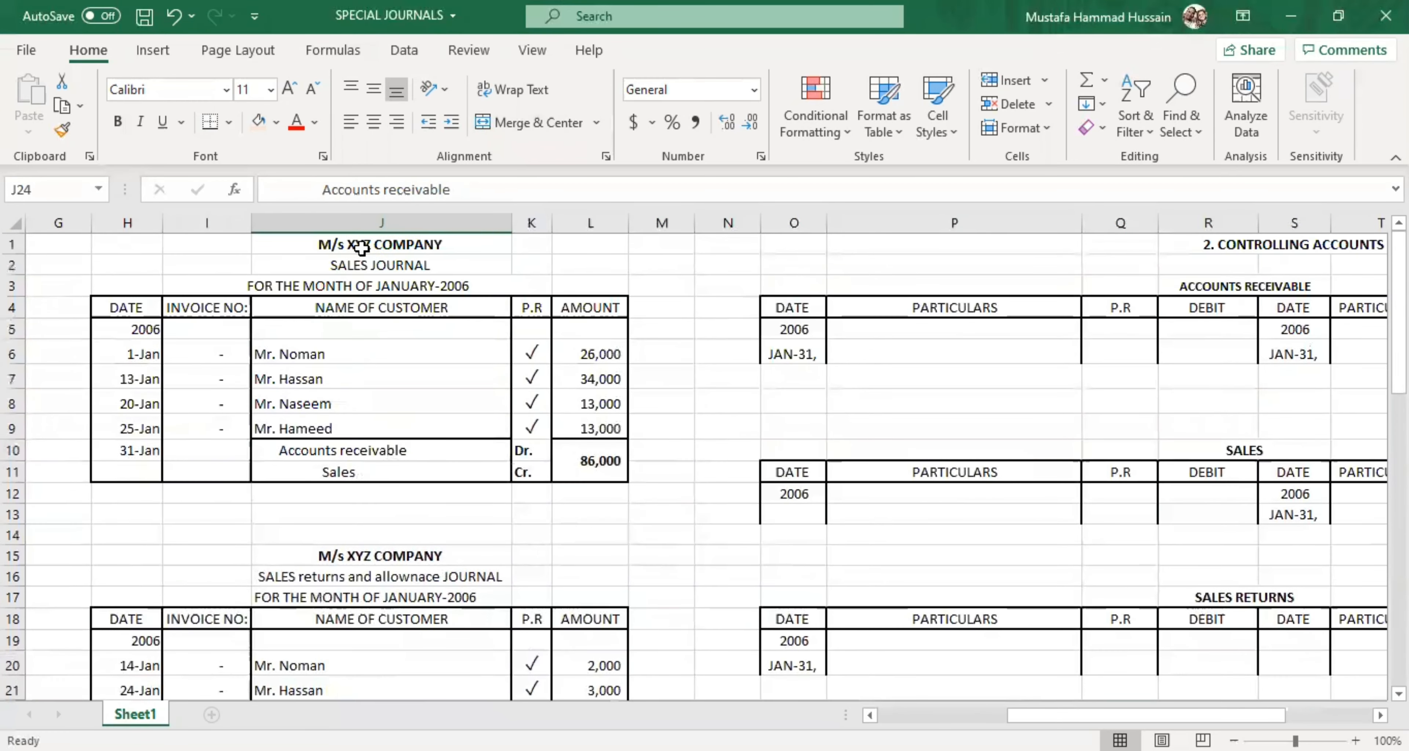
# Step: Examine the accounts receivable and sales lines closing the sales journal, followed by the sales returns line in the returns journal
pyautogui.scroll(-1, 385, 448)
pyautogui.click(381, 393)
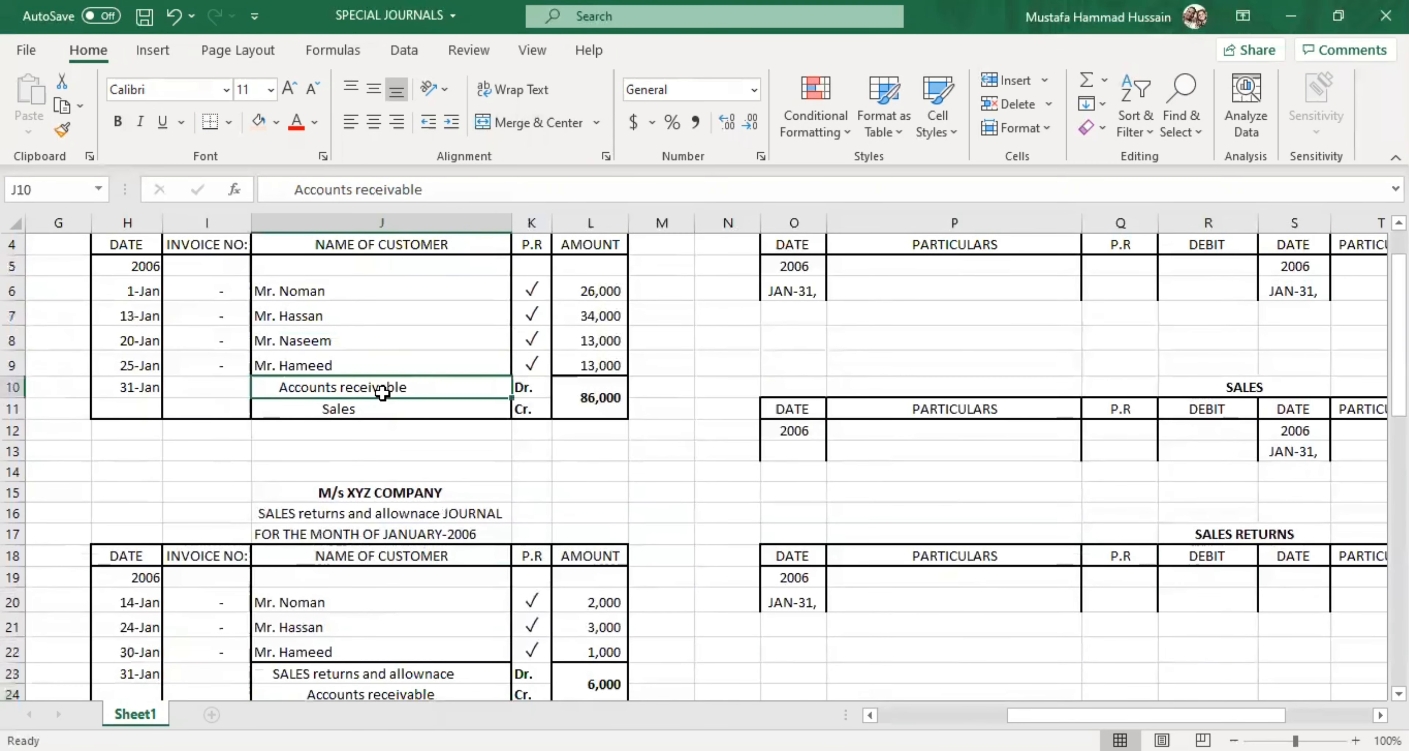
pyautogui.click(390, 409)
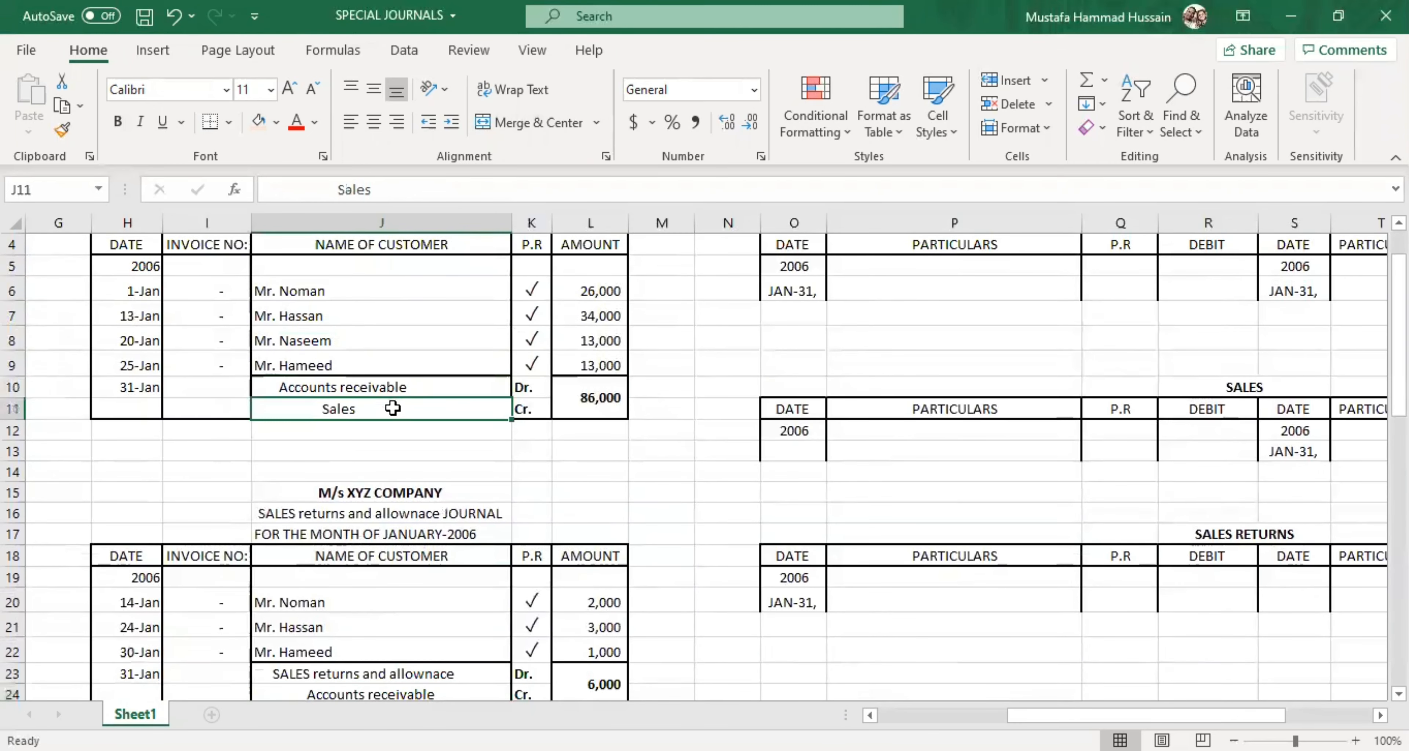
pyautogui.click(393, 388)
pyautogui.click(394, 407)
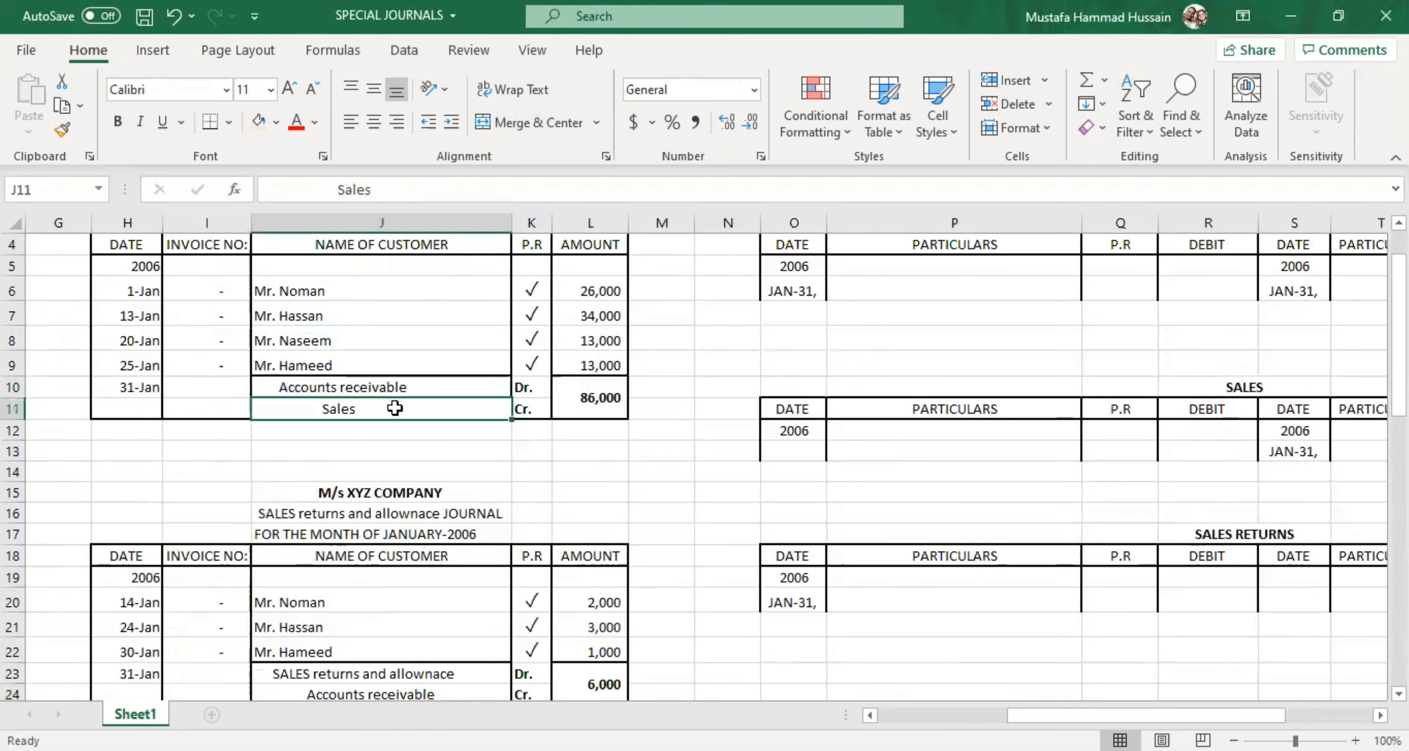
pyautogui.click(409, 381)
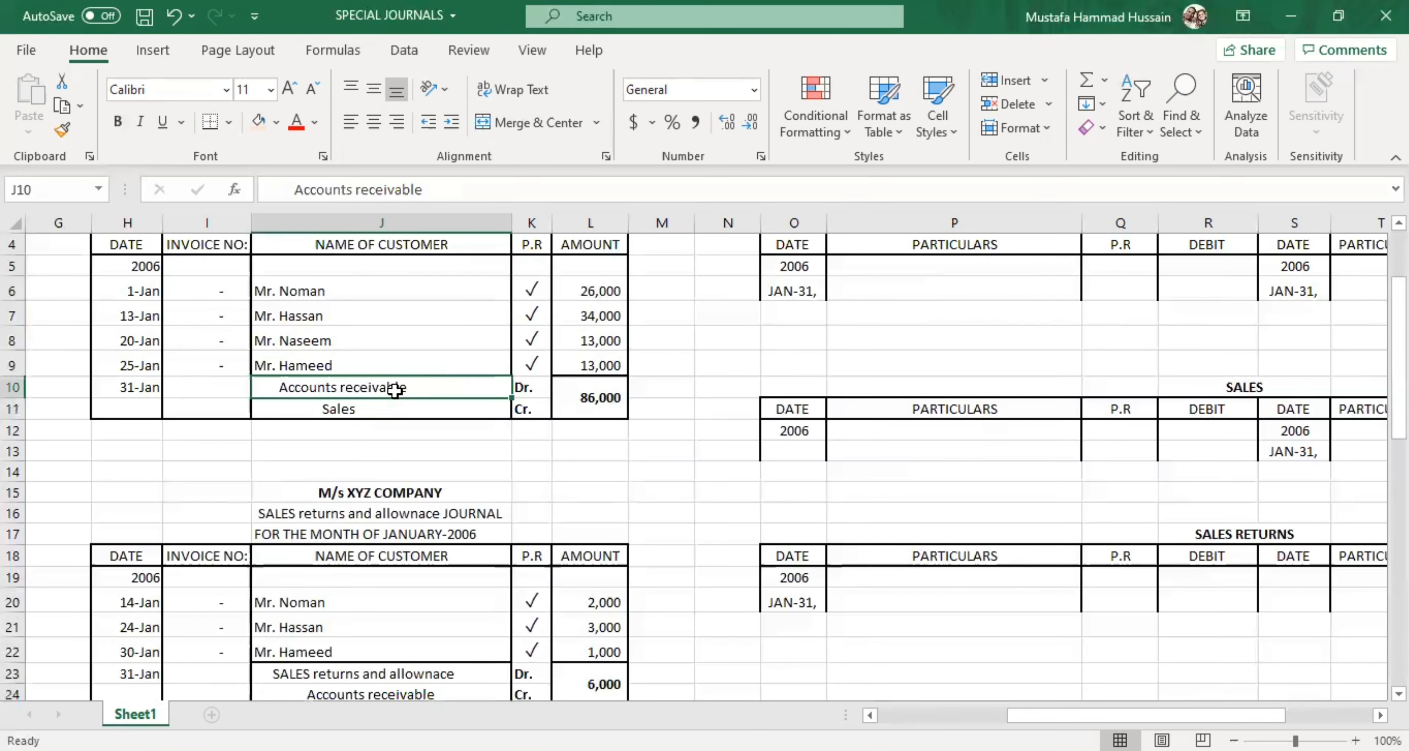
pyautogui.click(330, 407)
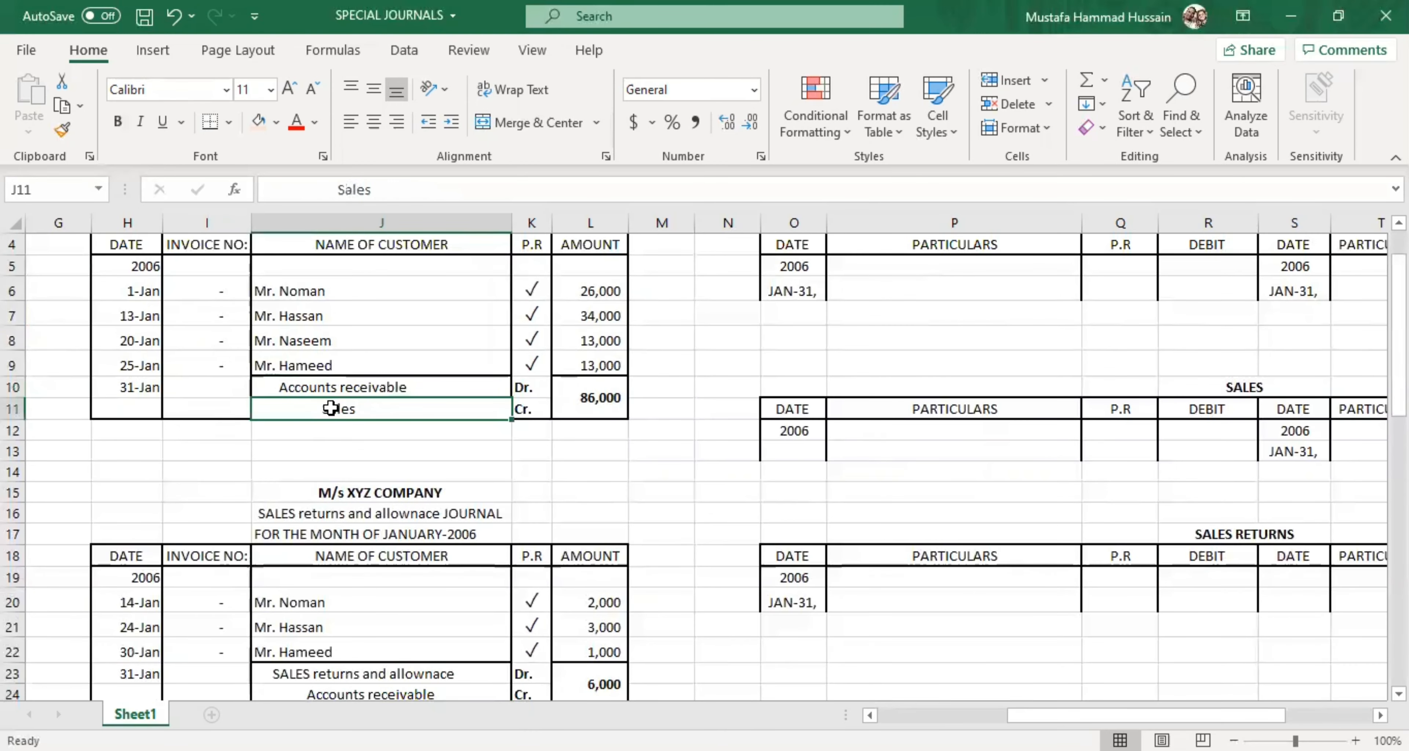
pyautogui.scroll(-3, 330, 408)
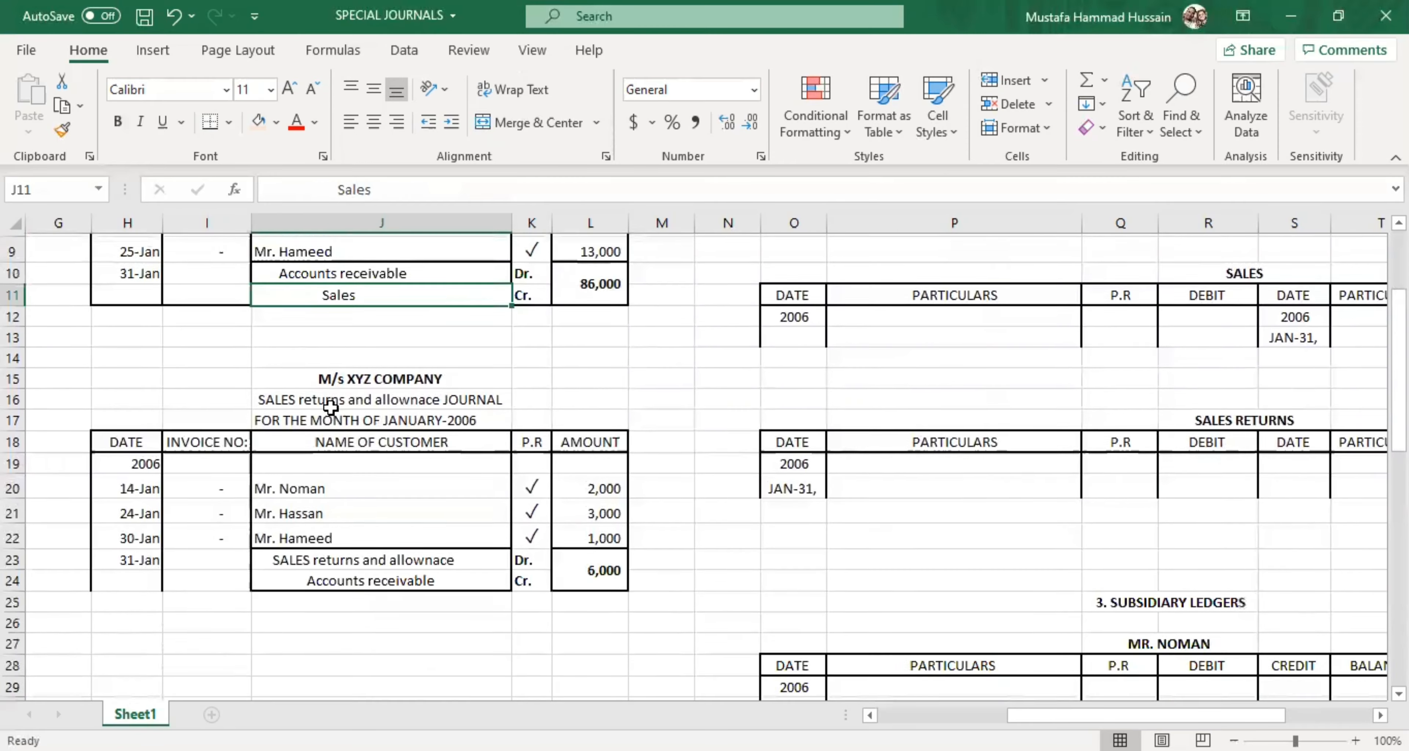
pyautogui.click(322, 466)
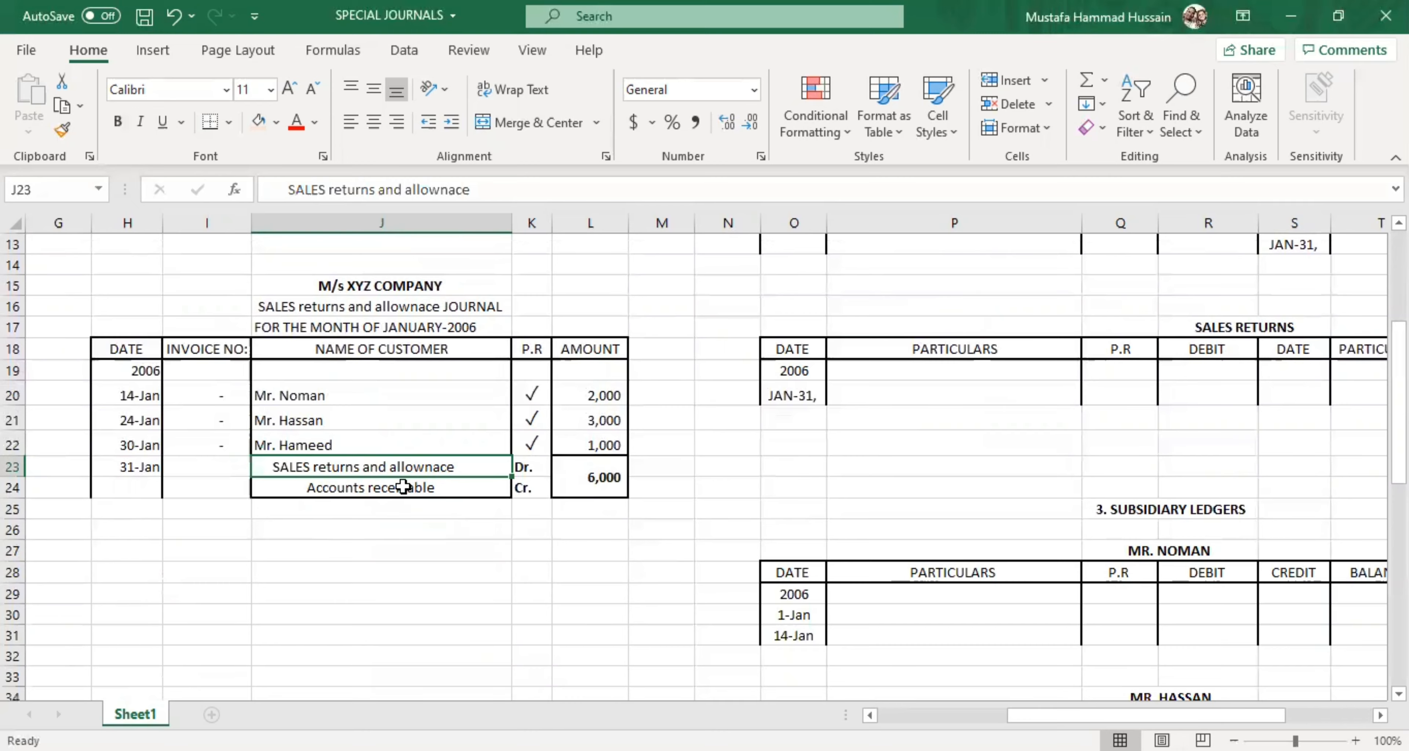
# Step: Trace the date, accounts receivable line and total of the sales journal's closing entry, and bring the full controlling accounts into view
pyautogui.scroll(2, 569, 543)
pyautogui.scroll(2, 568, 543)
pyautogui.click(389, 451)
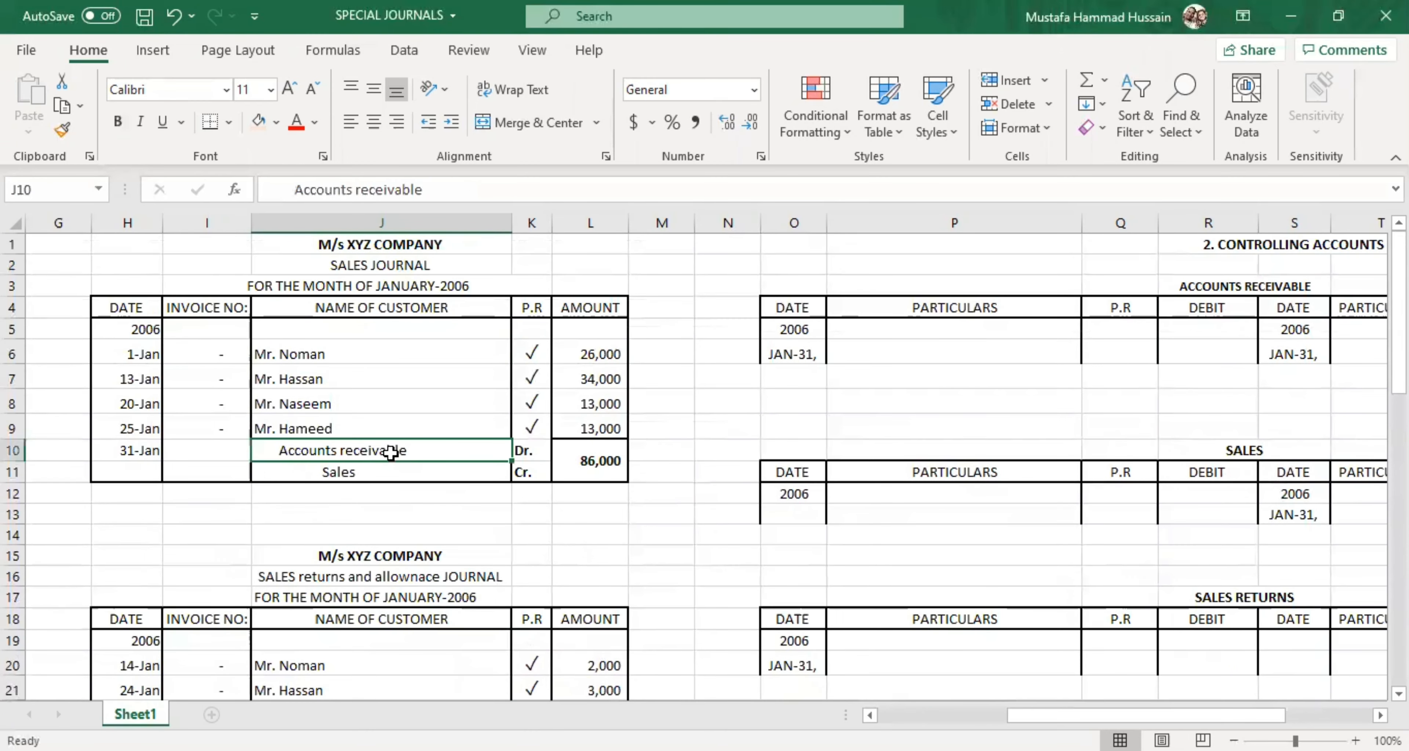
pyautogui.moveTo(1146, 715); pyautogui.dragTo(1034, 709)
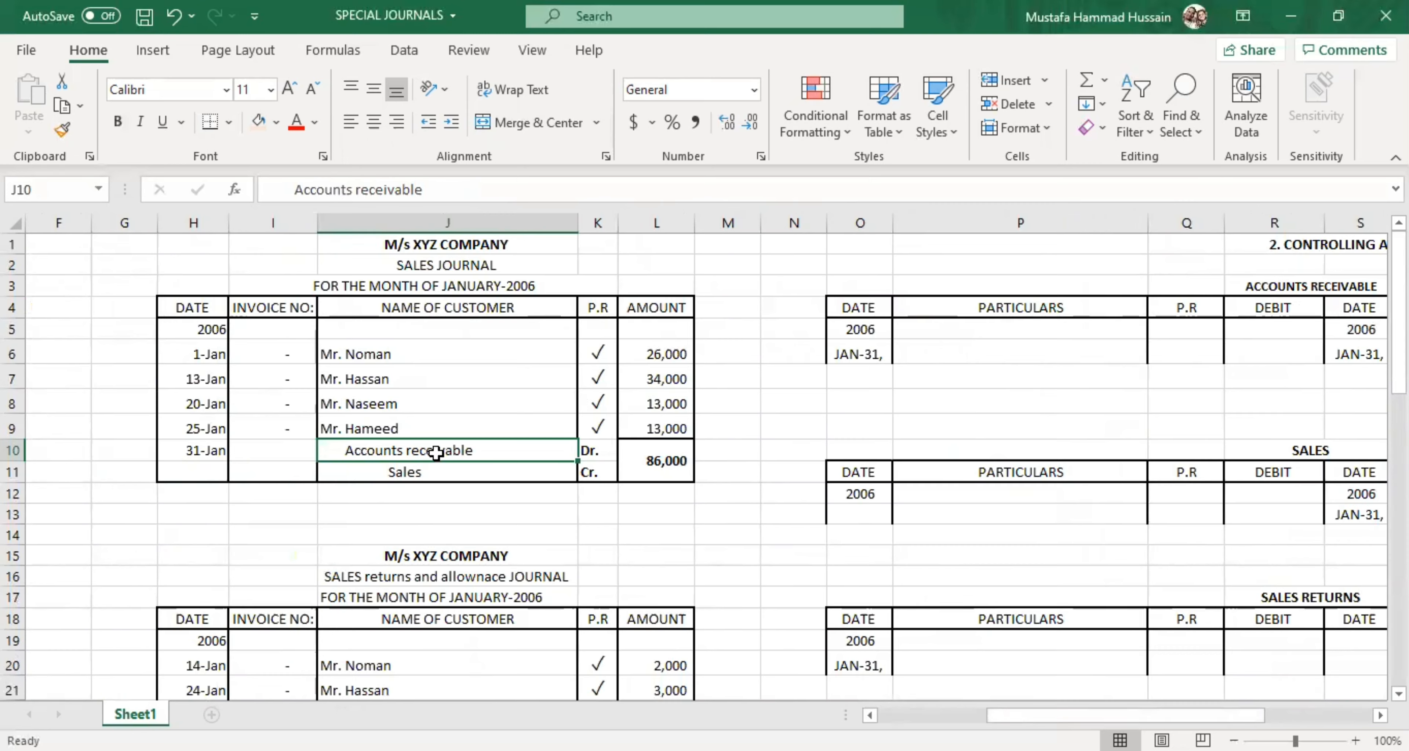
pyautogui.click(203, 453)
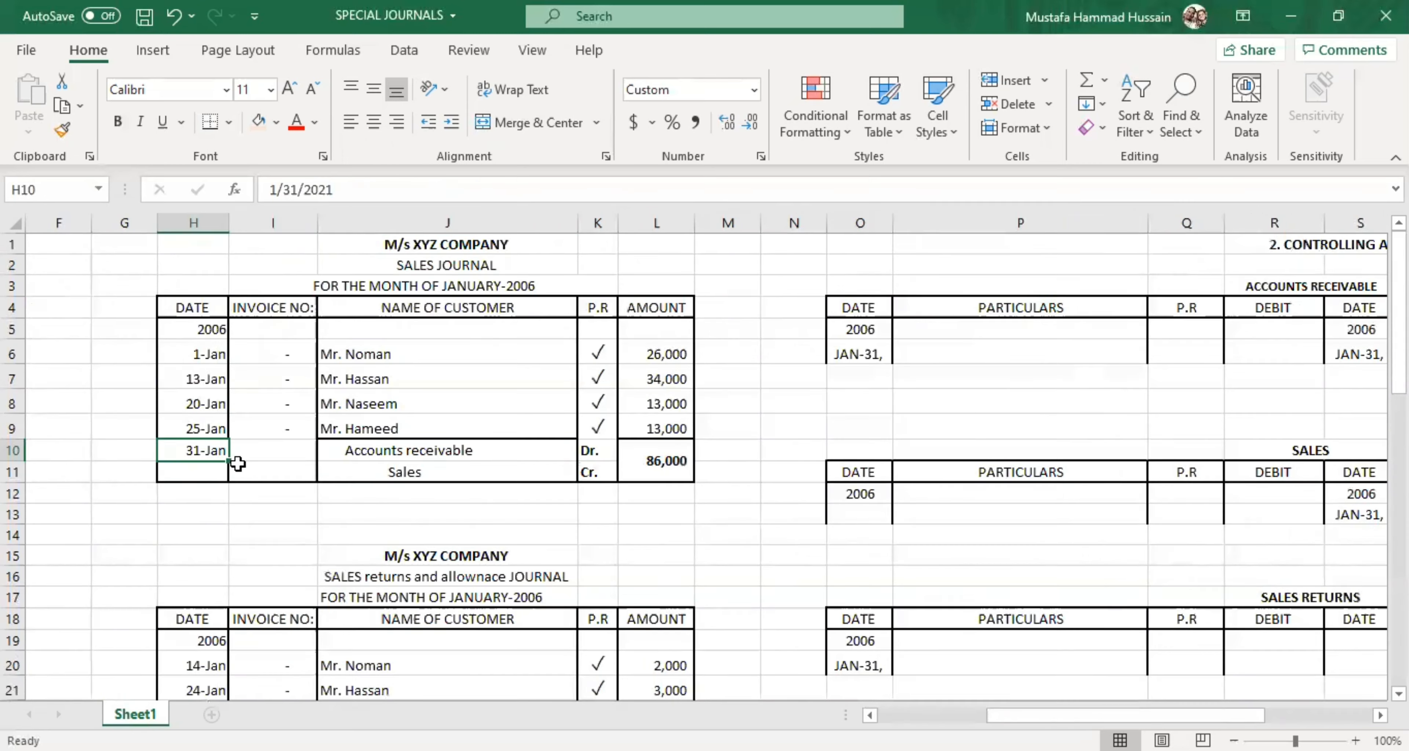
pyautogui.click(360, 455)
pyautogui.click(637, 466)
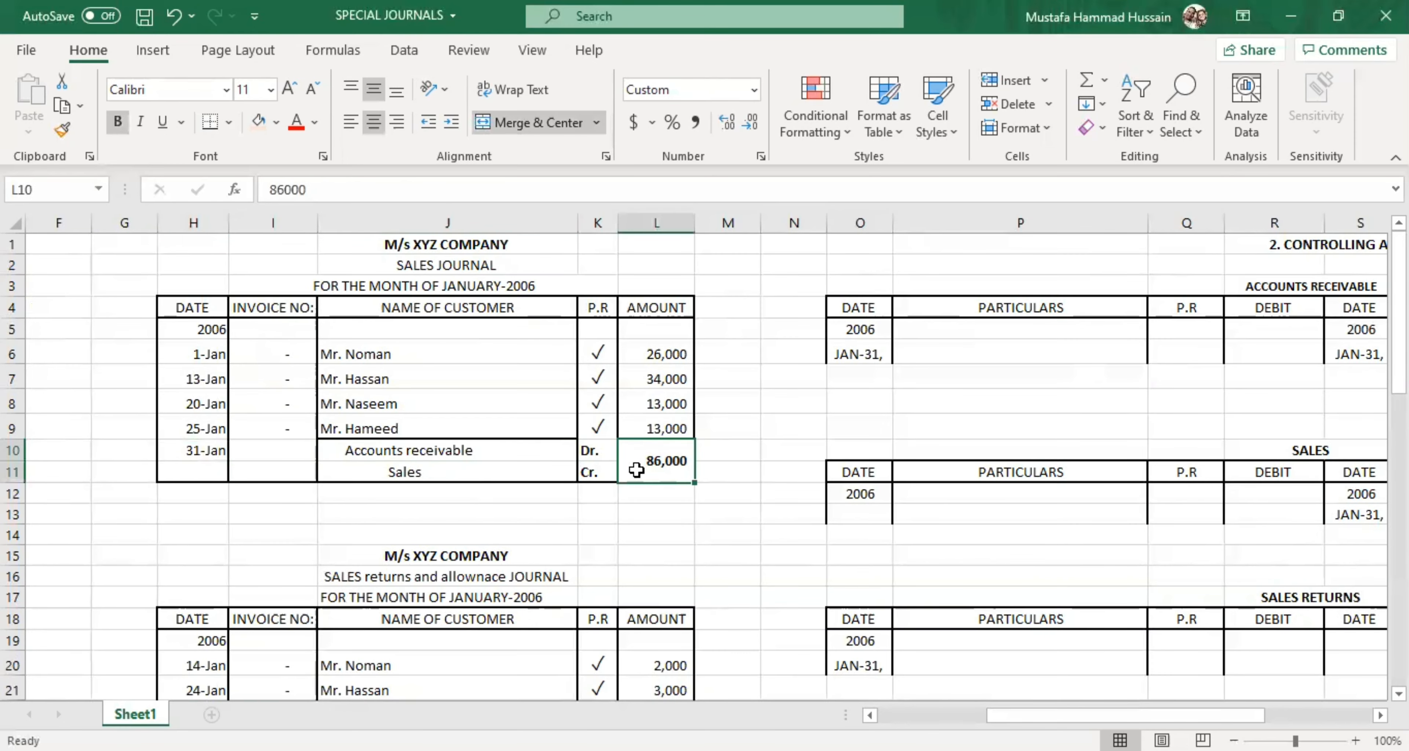
pyautogui.moveTo(1037, 716); pyautogui.dragTo(1122, 715)
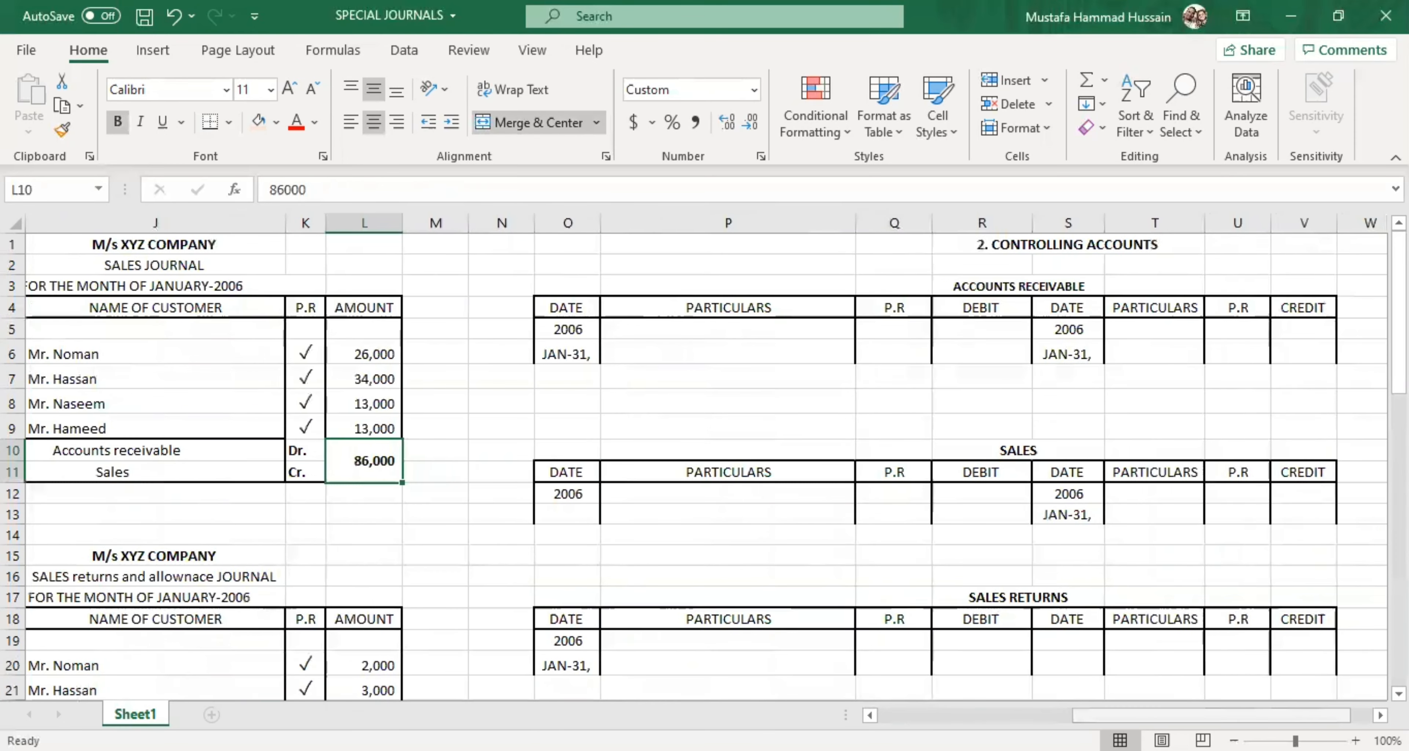
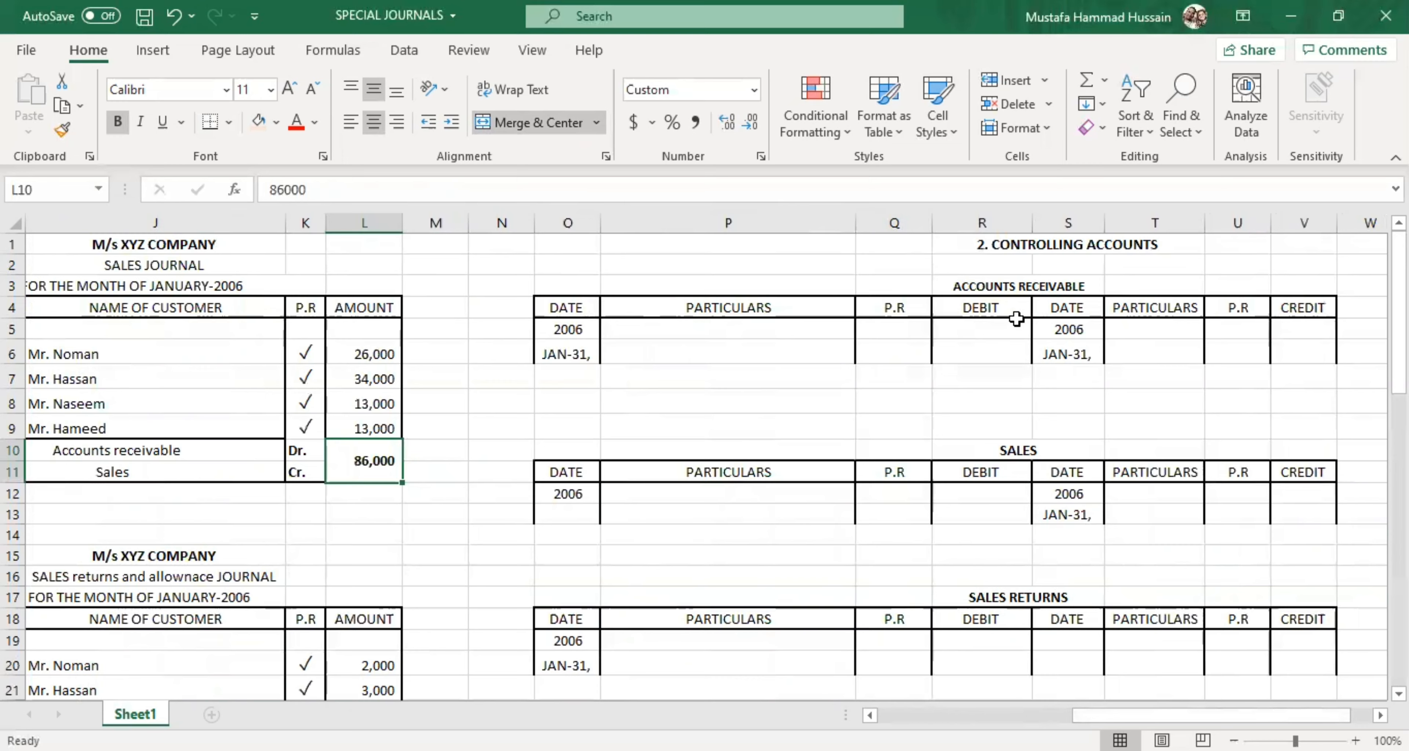
# Step: Enter the label "standard form of T-accounts" in cell P2 above the accounts receivable controlling account
pyautogui.doubleClick(772, 267)
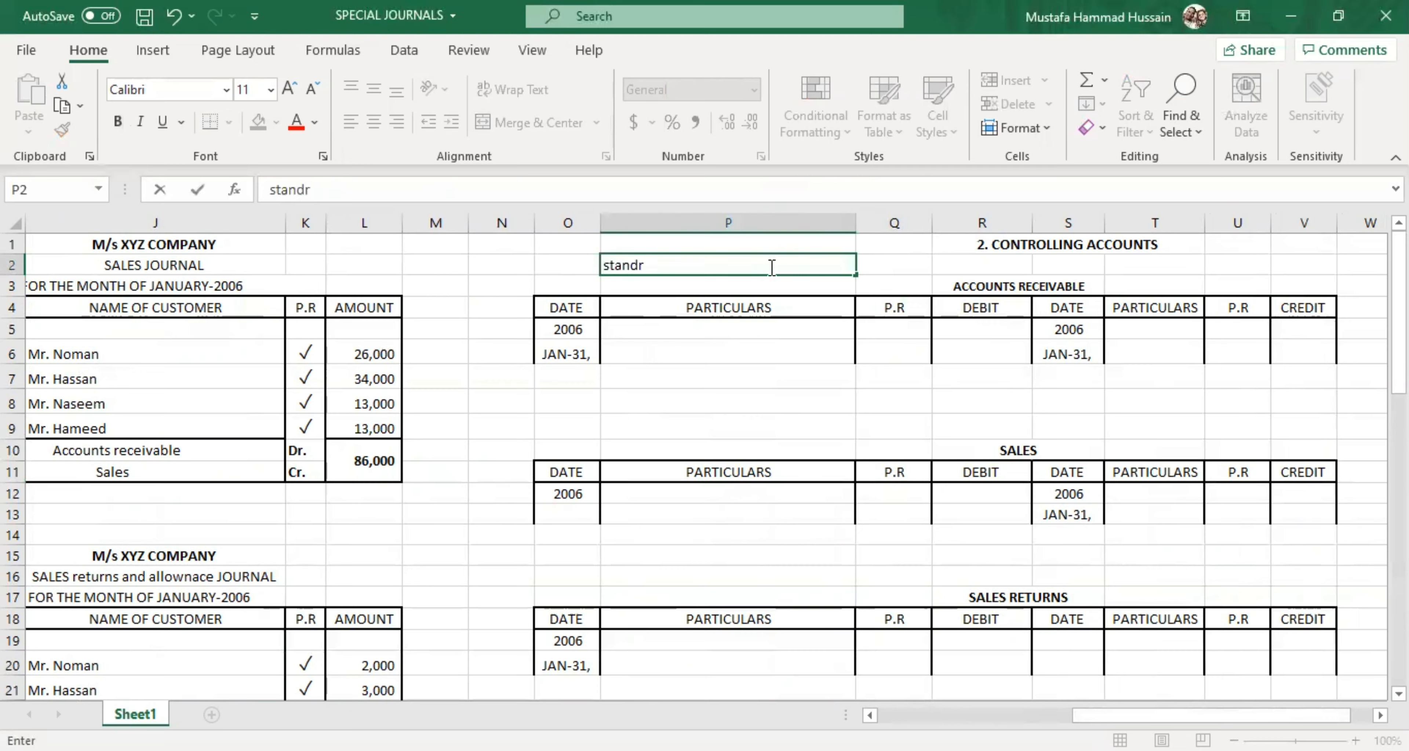
pyautogui.write('standard form of T-accounts')
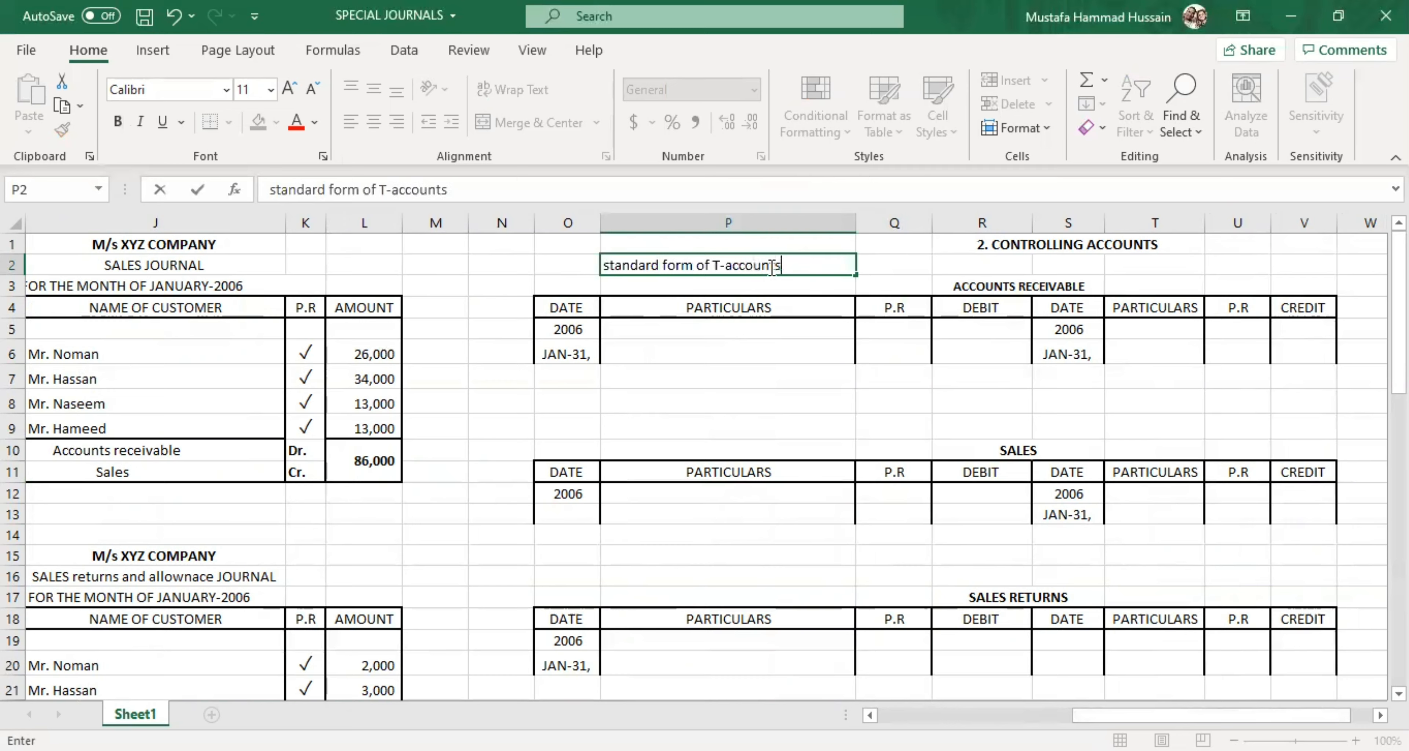
pyautogui.click(777, 340)
pyautogui.click(770, 265)
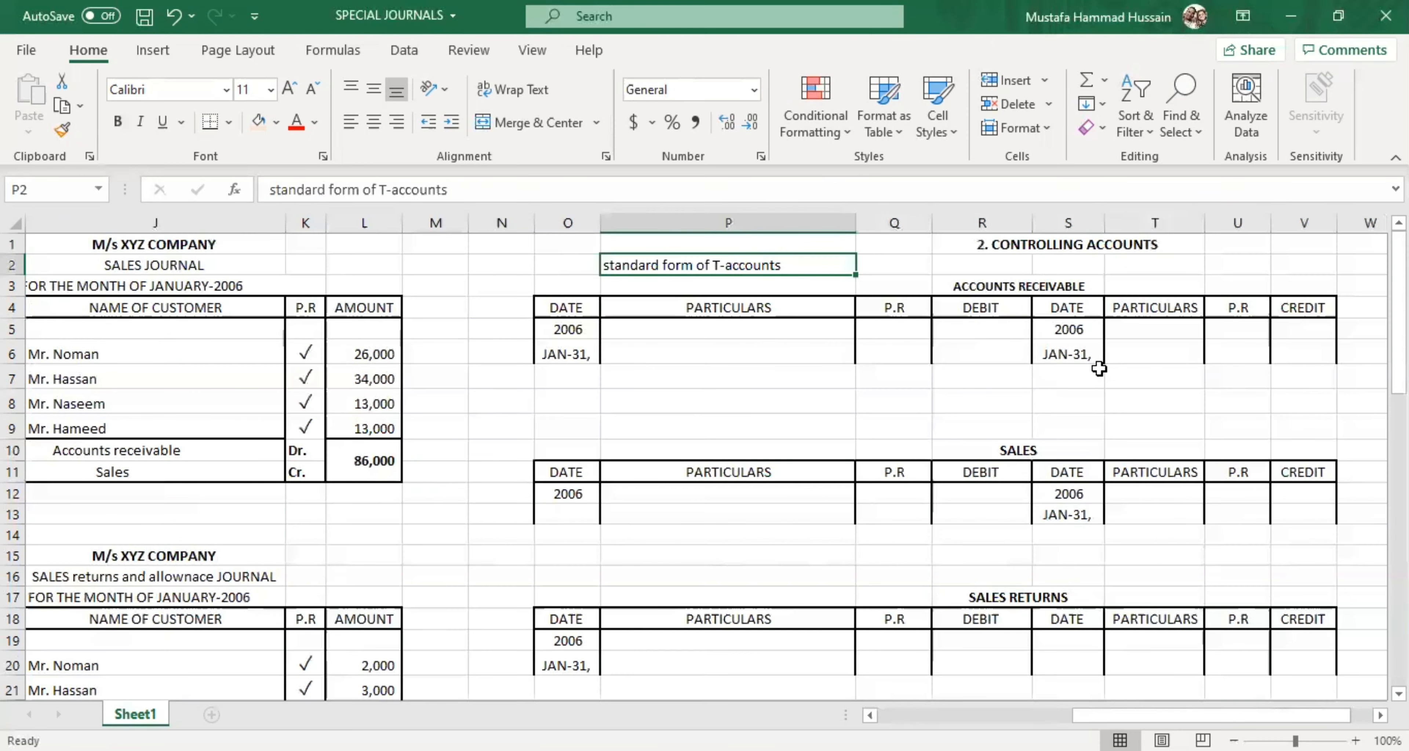
# Step: Examine the controlling accounts title, the T-account form label, and the accounts receivable account's headings from the debit-side date through credit
pyautogui.click(1040, 252)
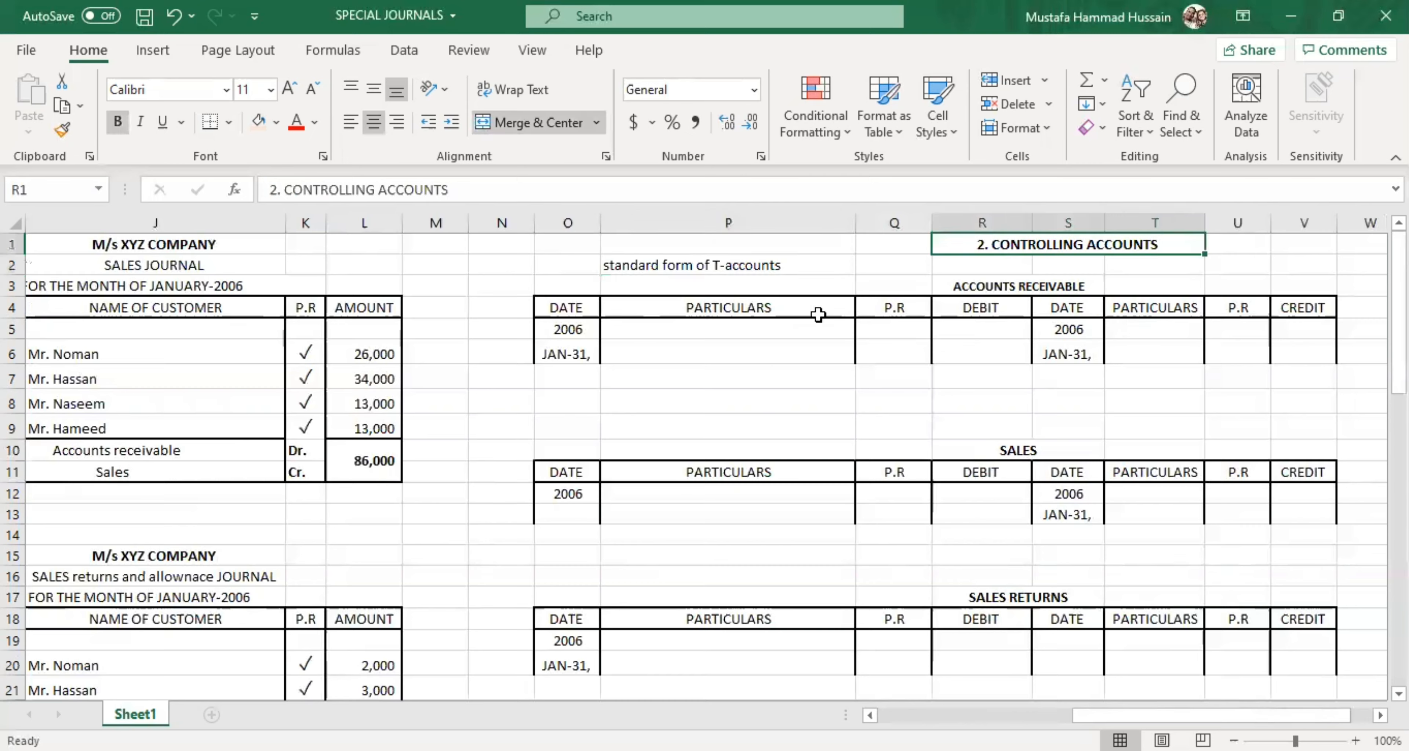
pyautogui.click(704, 265)
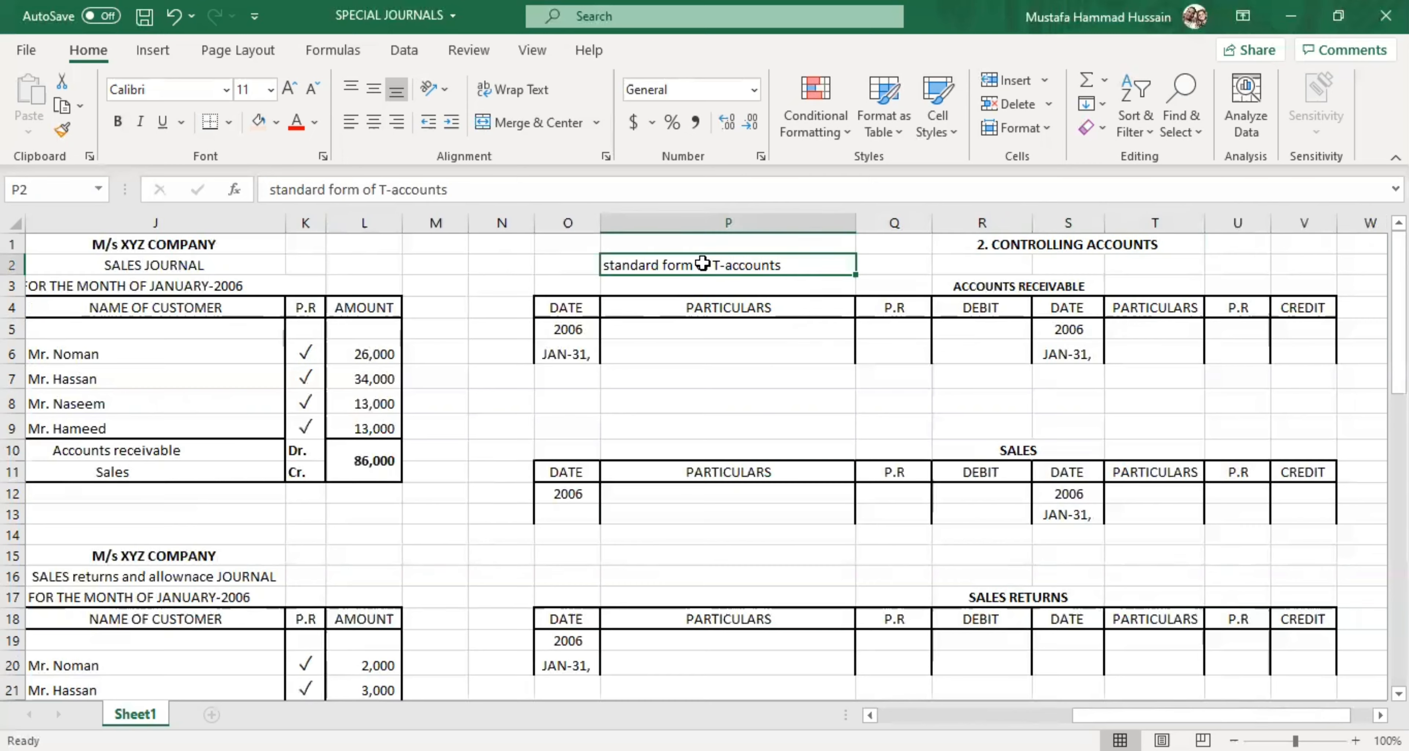
pyautogui.click(560, 307)
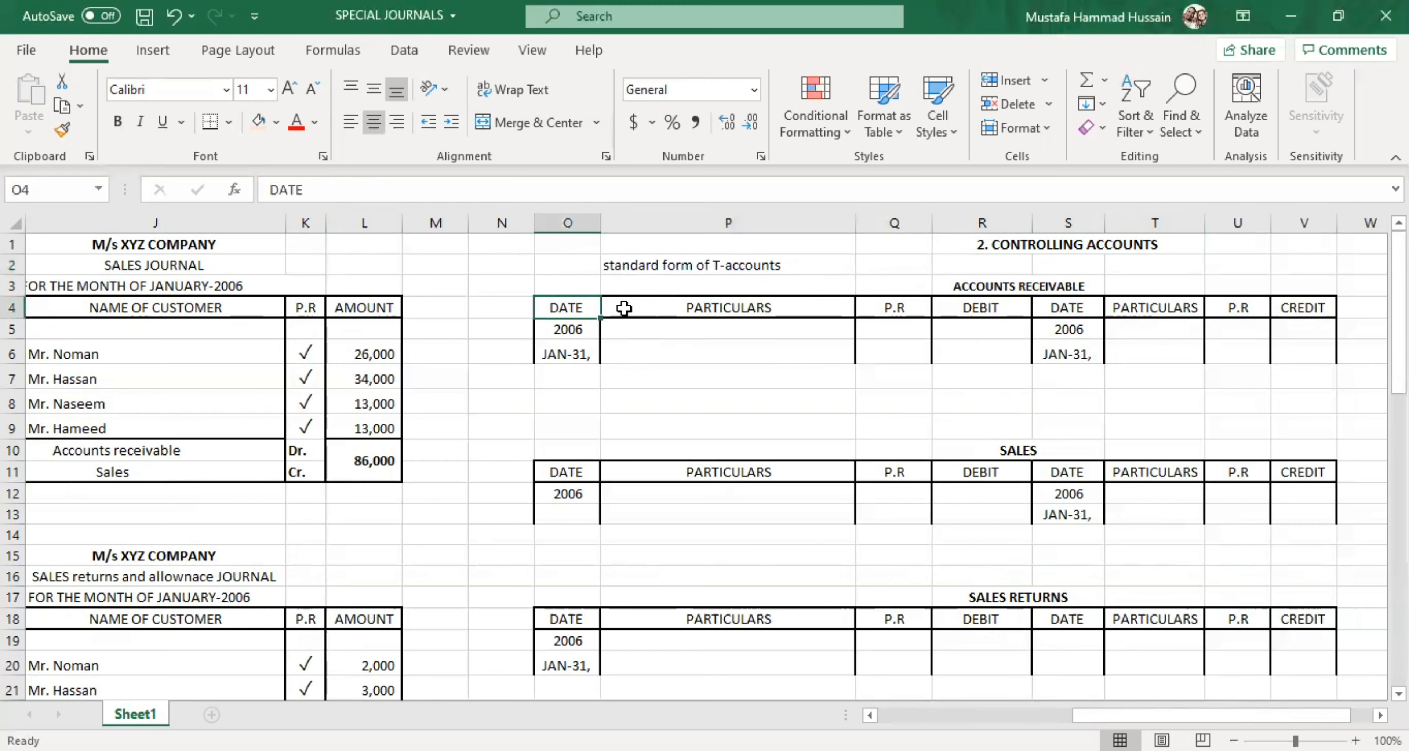
pyautogui.click(845, 308)
pyautogui.click(880, 302)
pyautogui.click(990, 302)
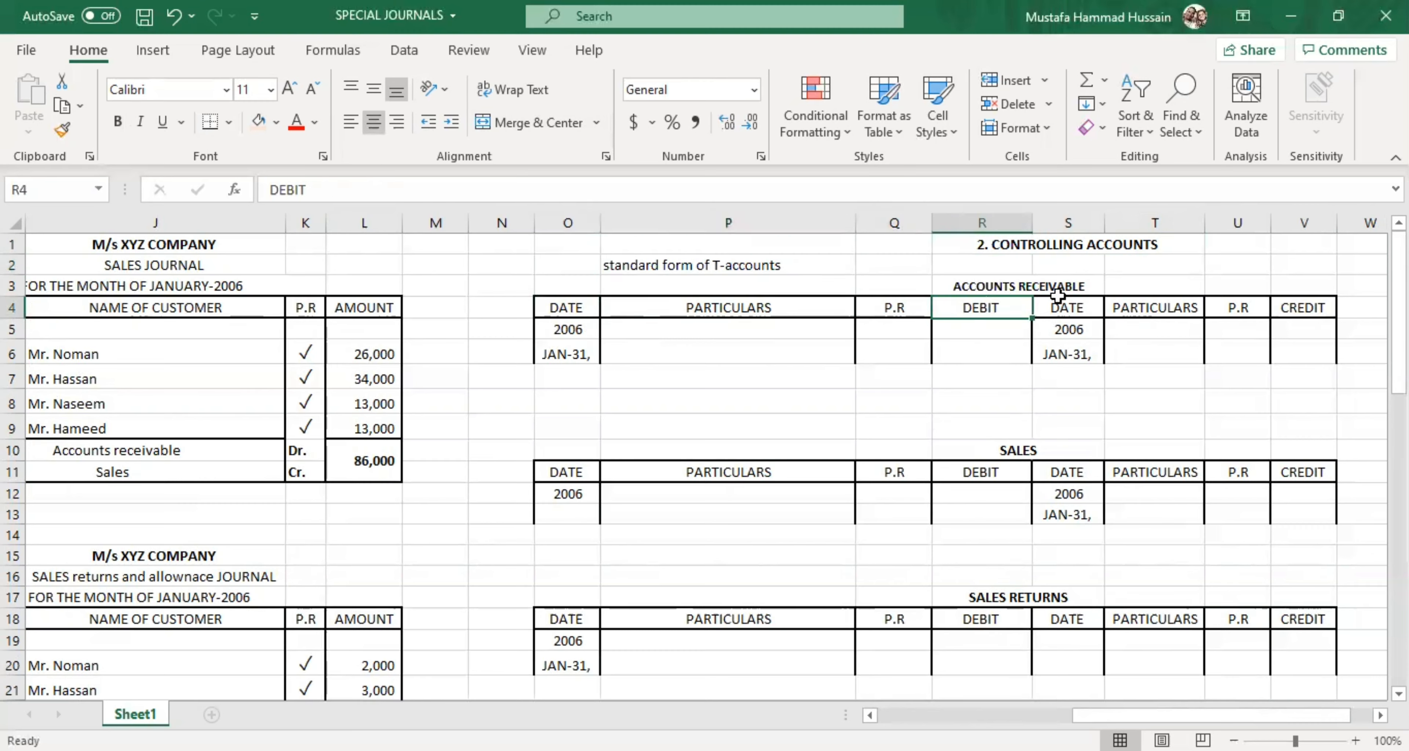
pyautogui.click(1059, 291)
pyautogui.click(1211, 327)
pyautogui.click(1238, 307)
pyautogui.click(1316, 308)
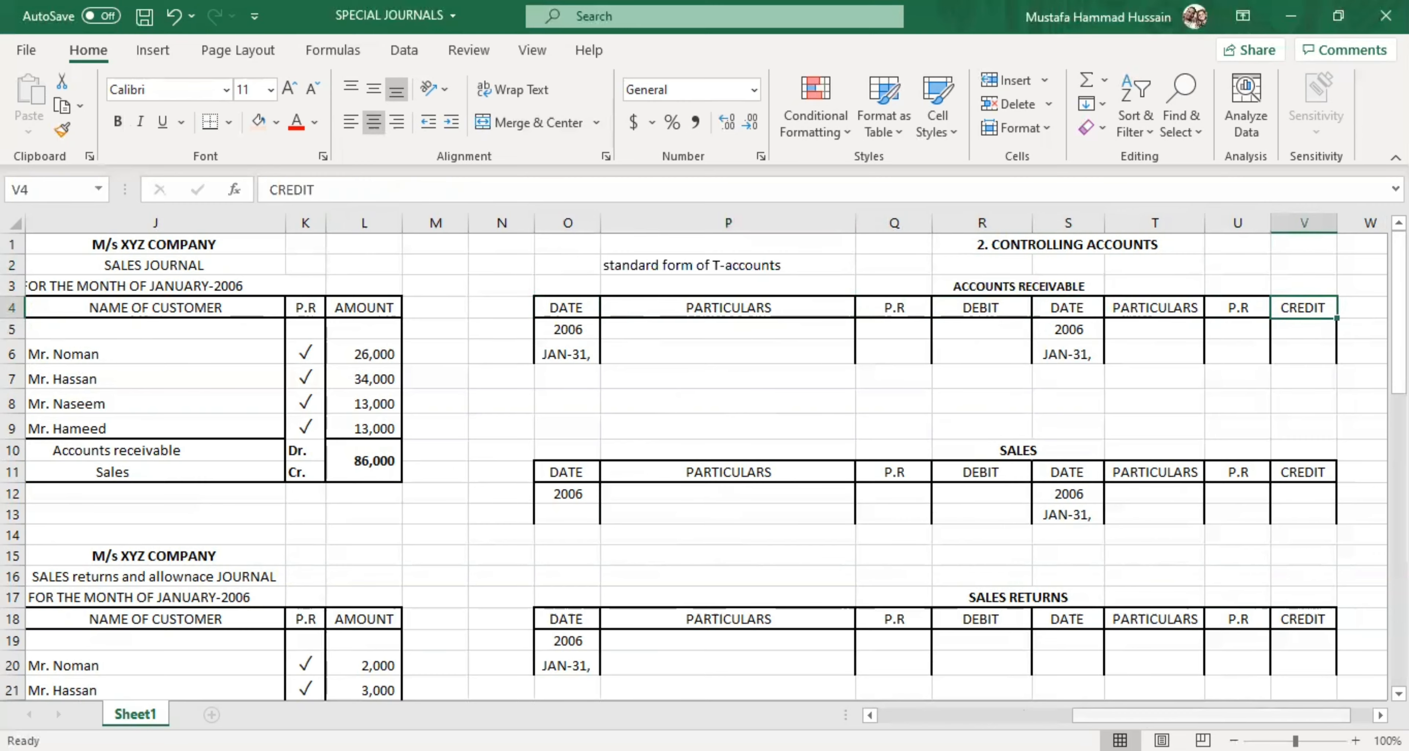
# Step: Post the sales journal total of 86000 to the debit side of the accounts receivable controlling account in R6
pyautogui.moveTo(1204, 715); pyautogui.dragTo(1119, 715)
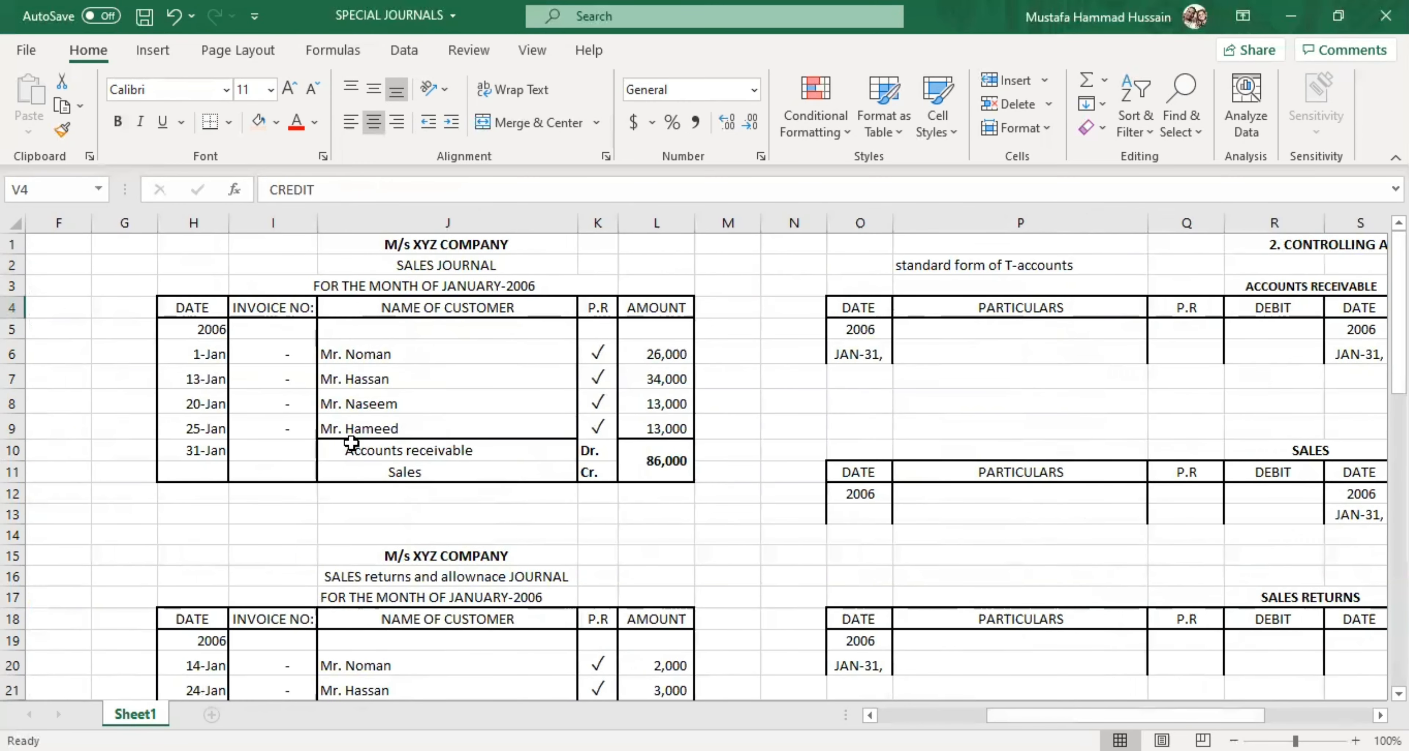
pyautogui.click(379, 443)
pyautogui.click(594, 447)
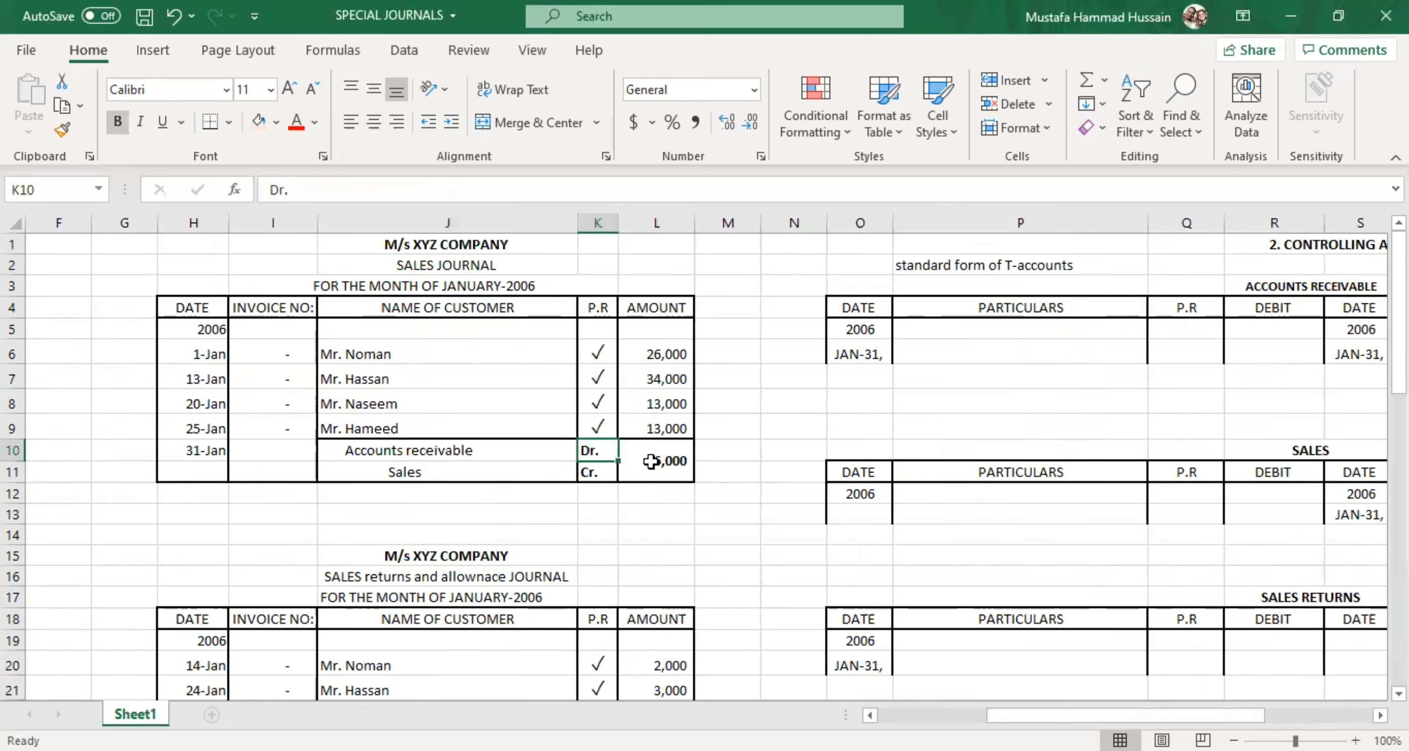
pyautogui.hscroll(4, 1199, 708)
pyautogui.click(574, 348)
pyautogui.doubleClick(976, 353)
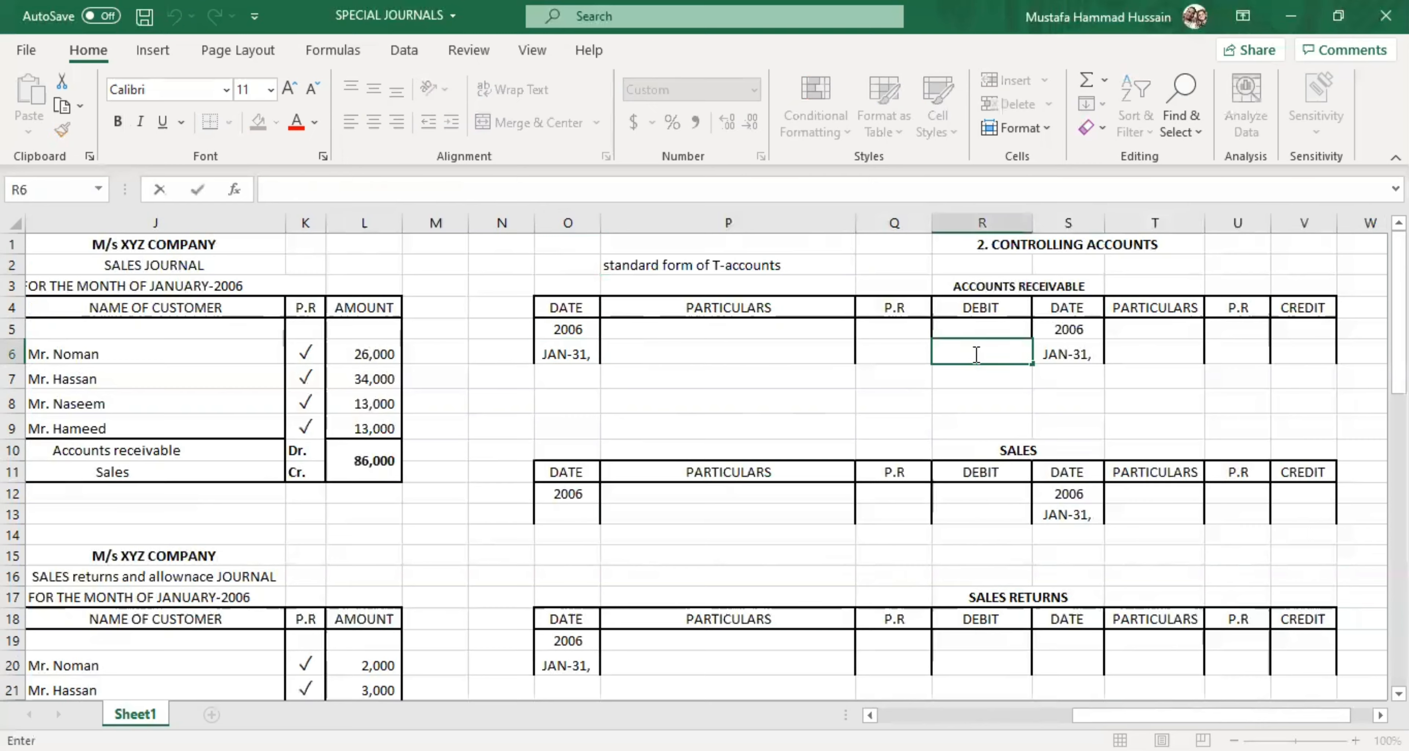
pyautogui.write('86000')
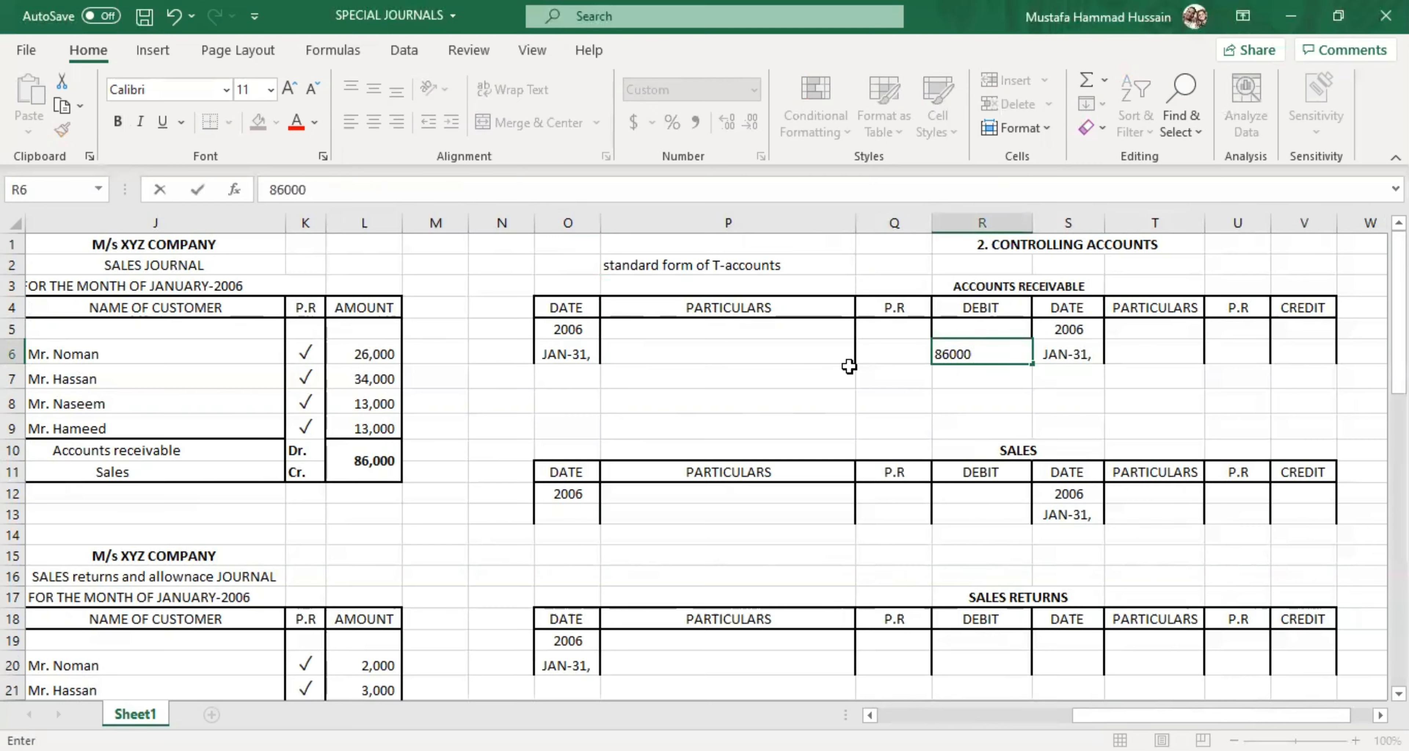
pyautogui.click(853, 378)
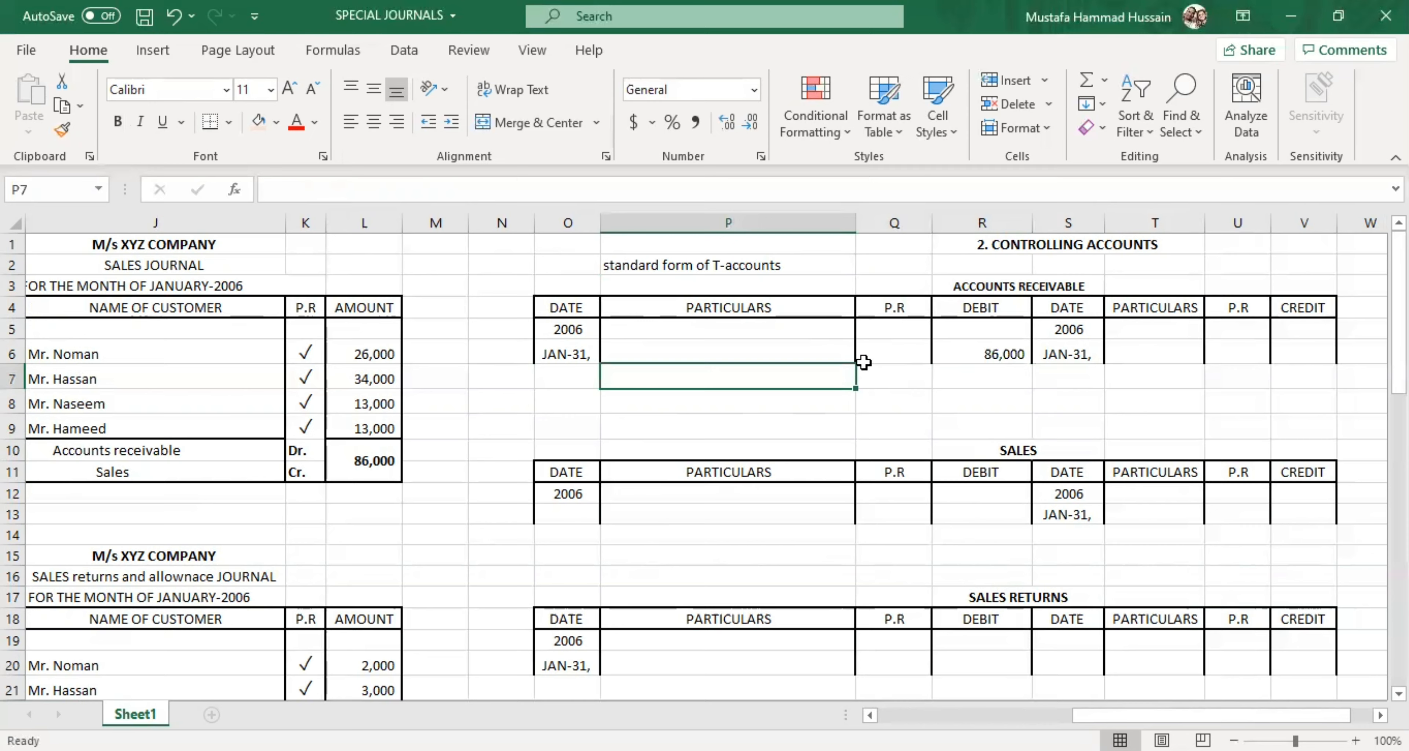
# Step: Enter the posting reference SJ in Q6 for the accounts receivable debit and center it
pyautogui.click(902, 350)
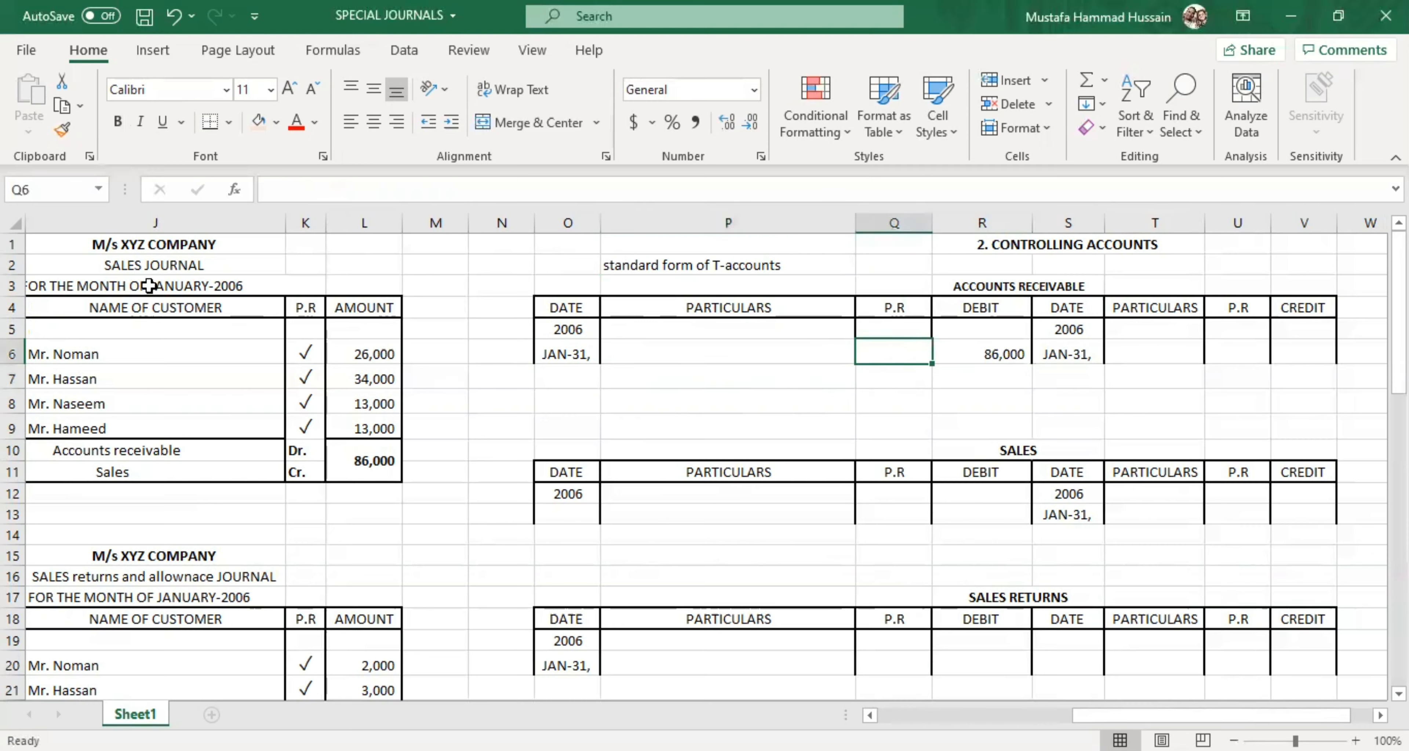
pyautogui.click(146, 268)
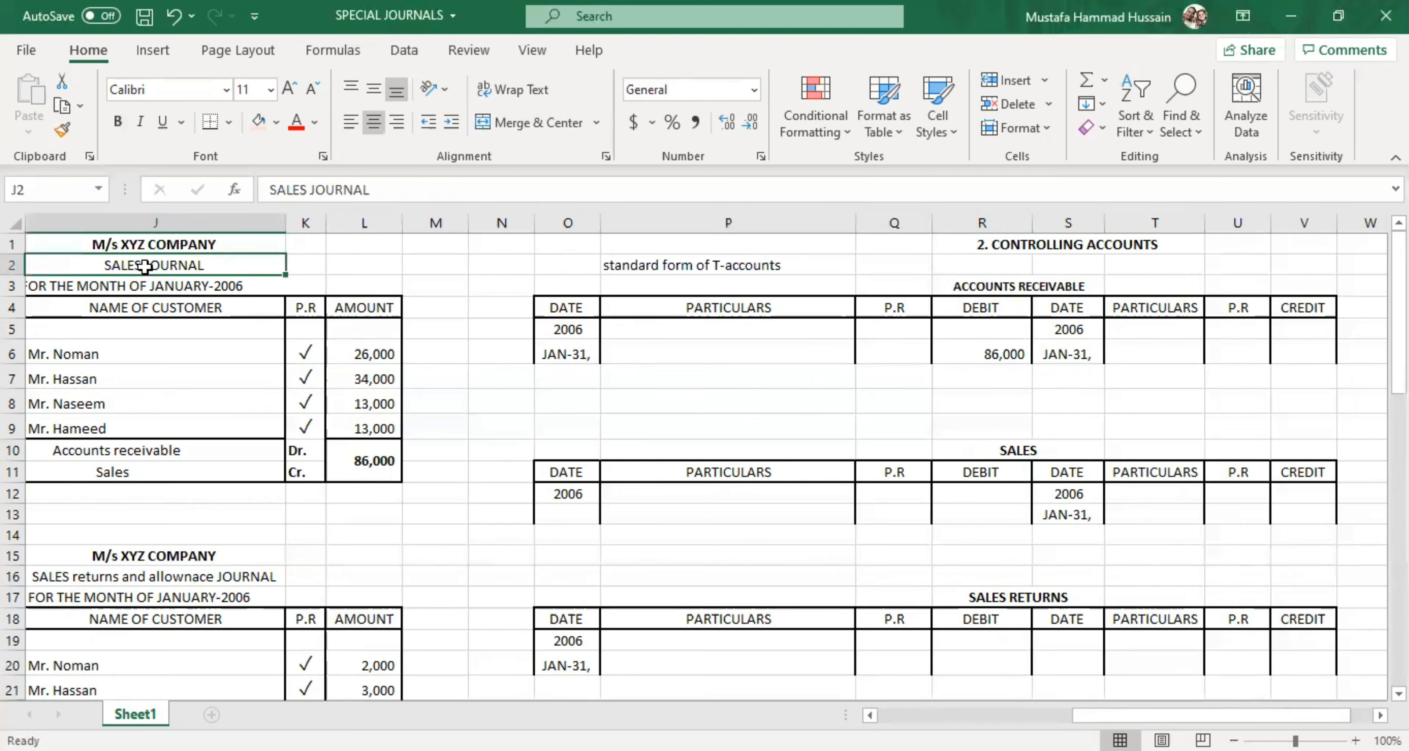
pyautogui.doubleClick(890, 348)
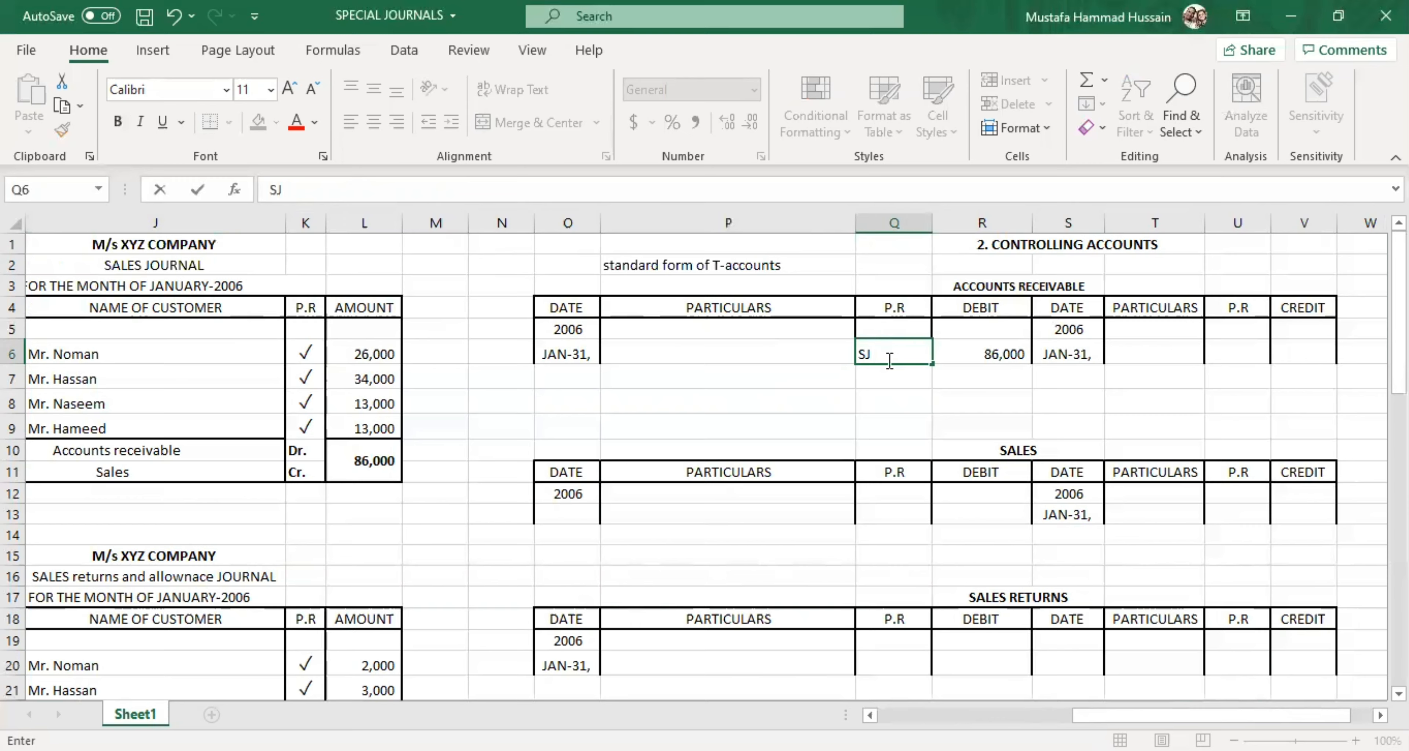
pyautogui.click(897, 397)
pyautogui.click(886, 355)
pyautogui.click(382, 120)
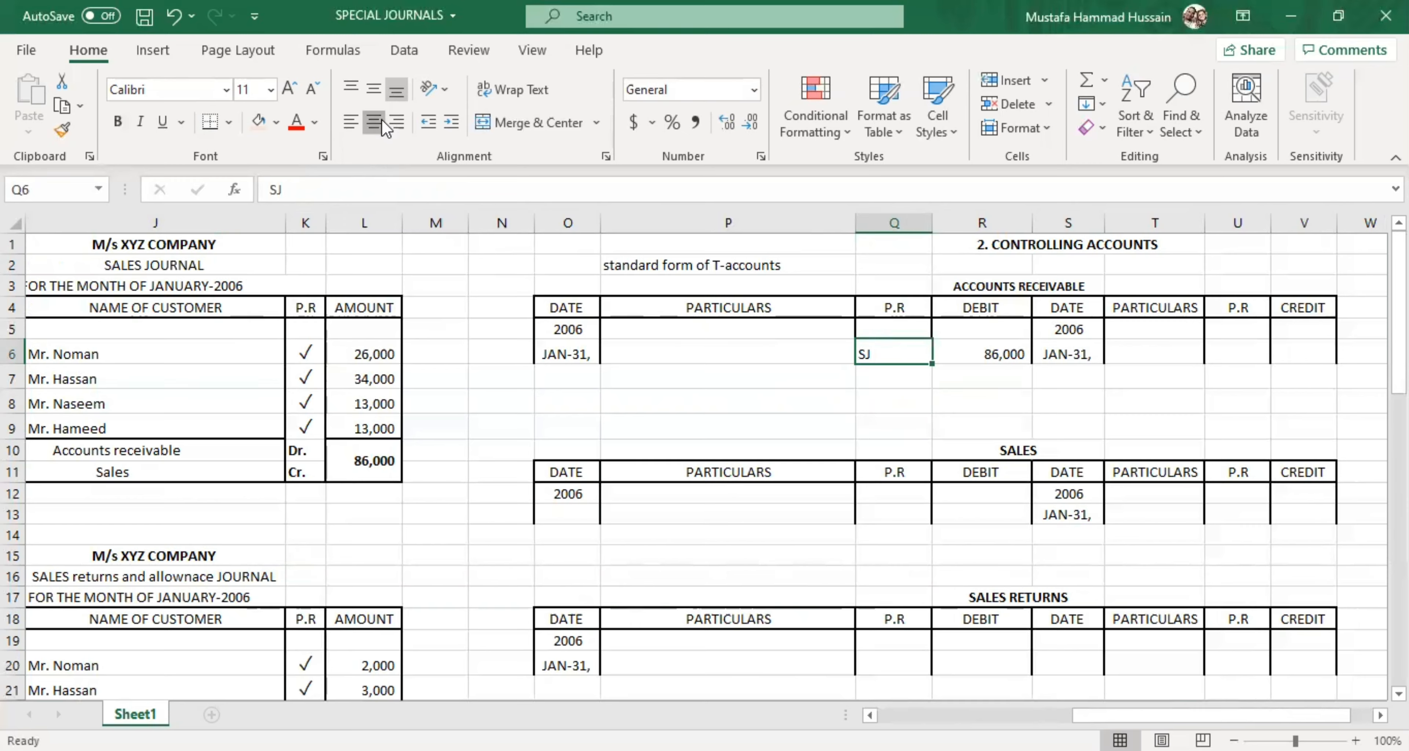
# Step: Enter PAGE-08 in L3 above the sales journal's amount column and extend the posting reference in Q6 to SJ-08
pyautogui.doubleClick(364, 285)
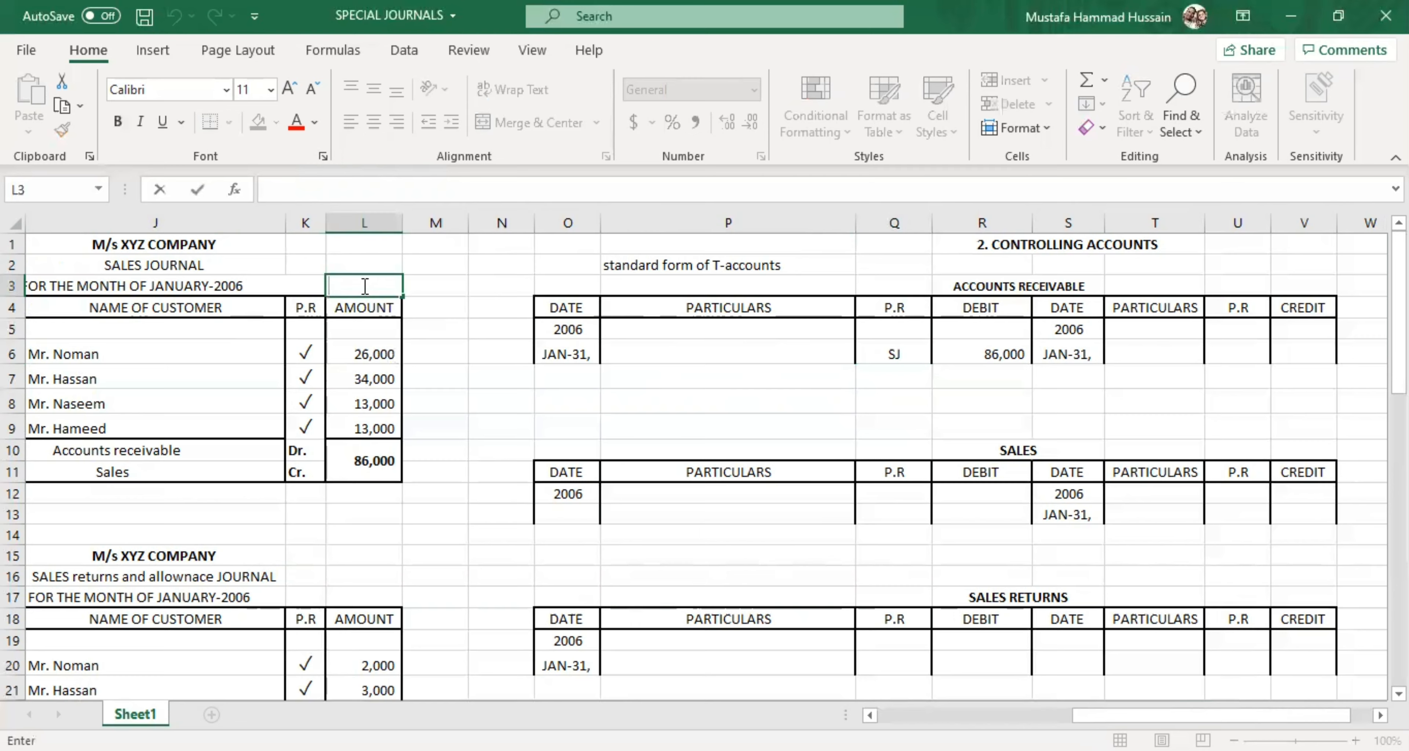
pyautogui.write('PAGE-08')
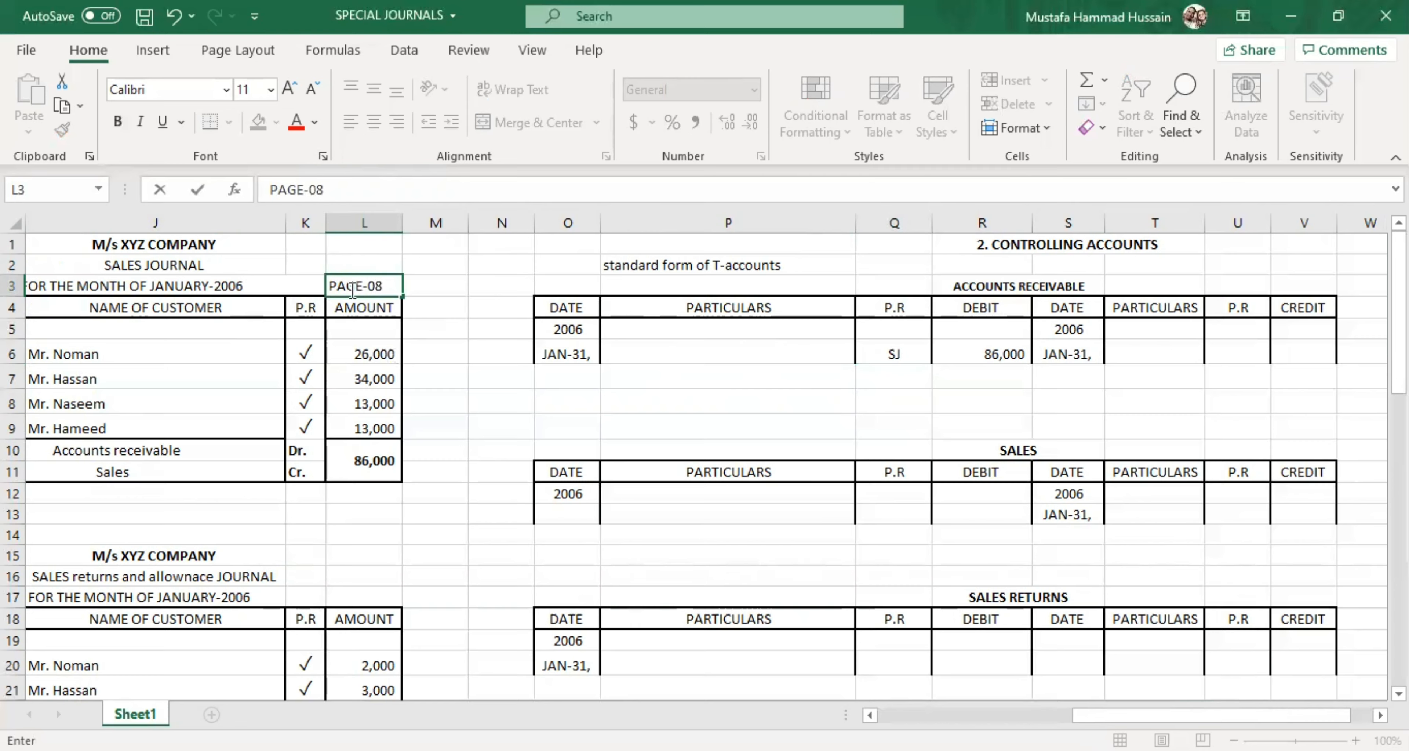
pyautogui.click(485, 368)
pyautogui.doubleClick(912, 354)
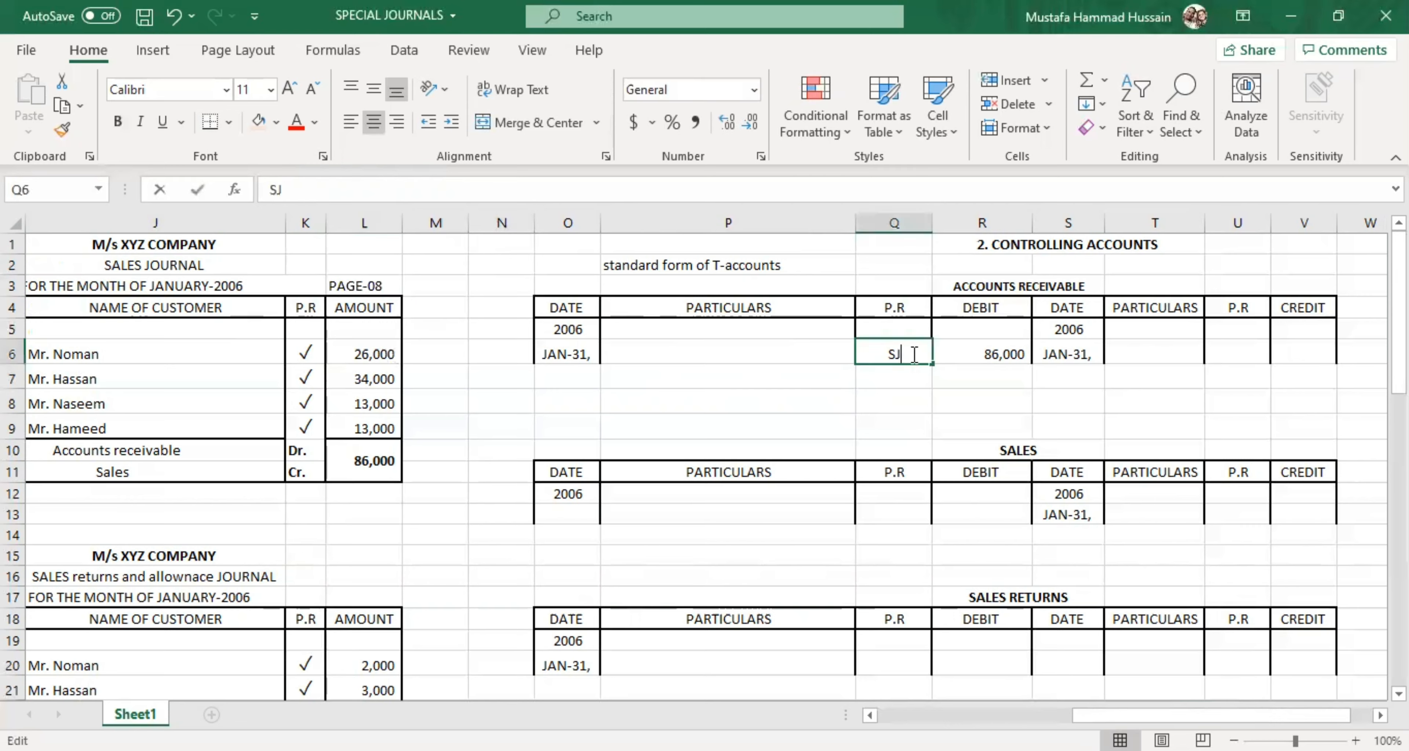
pyautogui.write('-08')
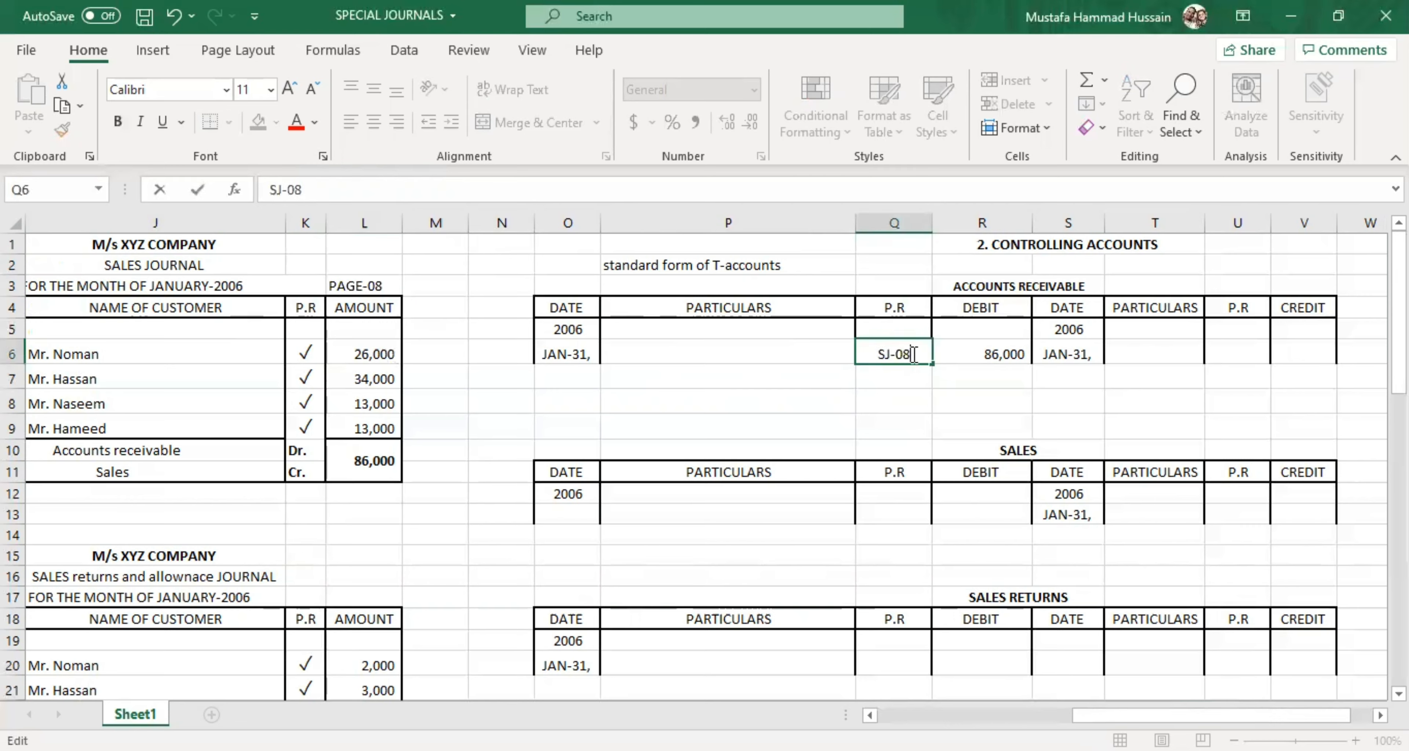
pyautogui.click(937, 416)
# Step: Clear the page number in L3 and shorten the posting reference in Q6 back to SJ
pyautogui.click(390, 284)
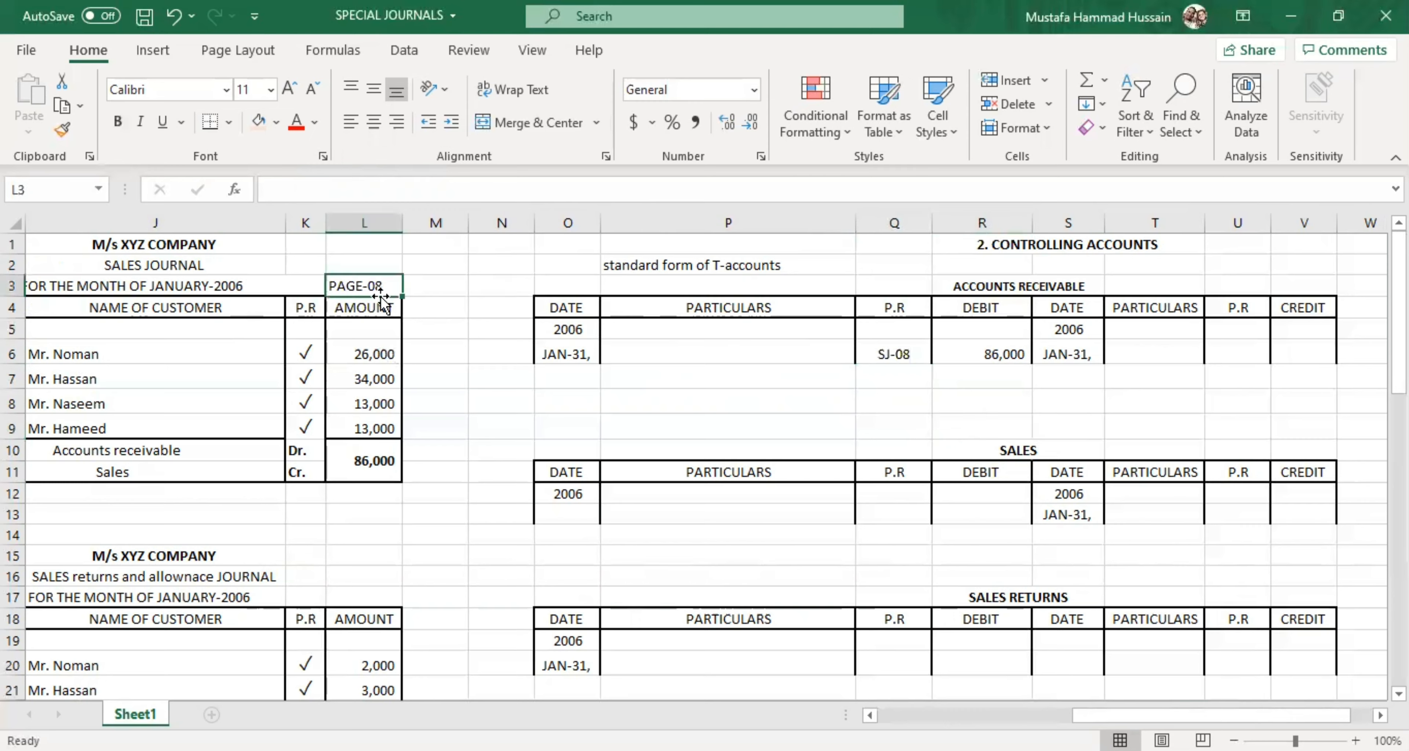
pyautogui.doubleClick(390, 284)
pyautogui.press('BackSpace')
pyautogui.press('BackSpace')
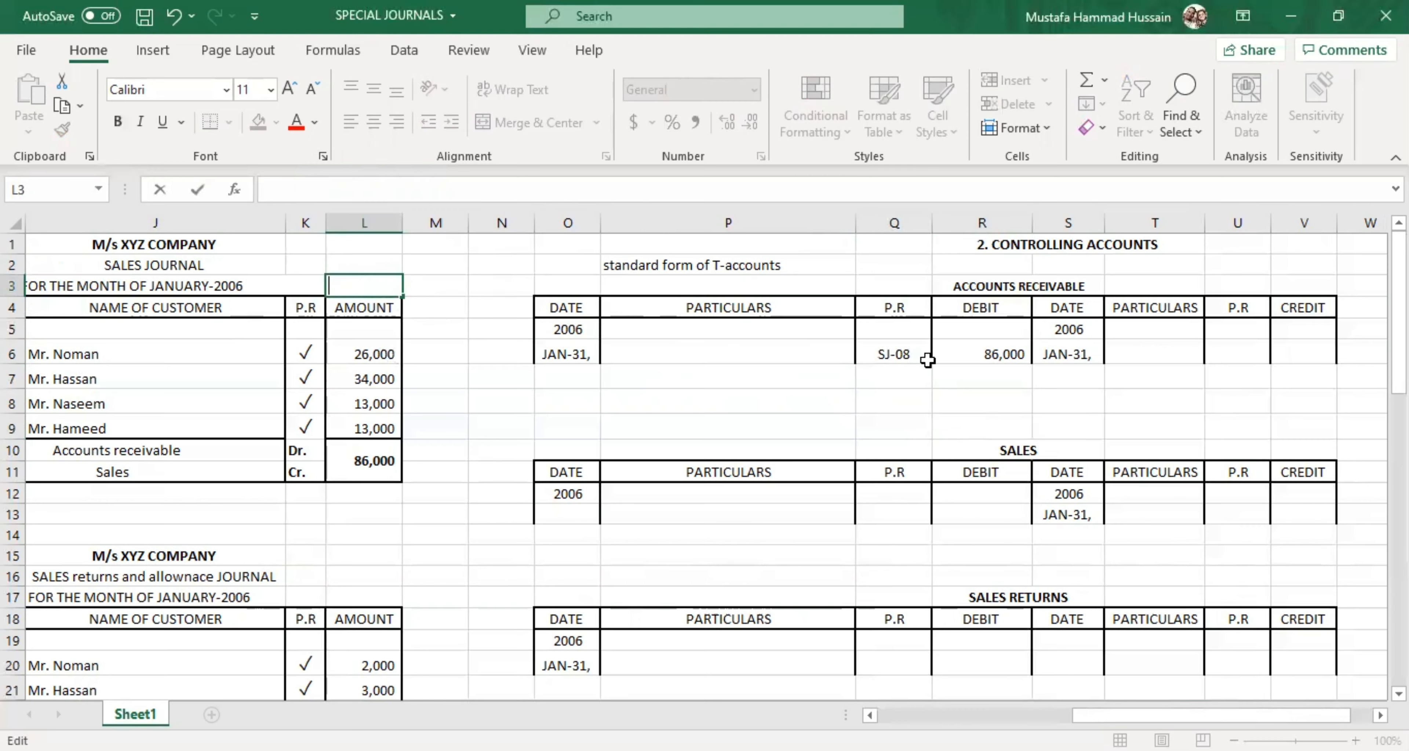
pyautogui.click(914, 345)
pyautogui.doubleClick(916, 346)
pyautogui.press('BackSpace')
pyautogui.press('BackSpace')
pyautogui.press('BackSpace')
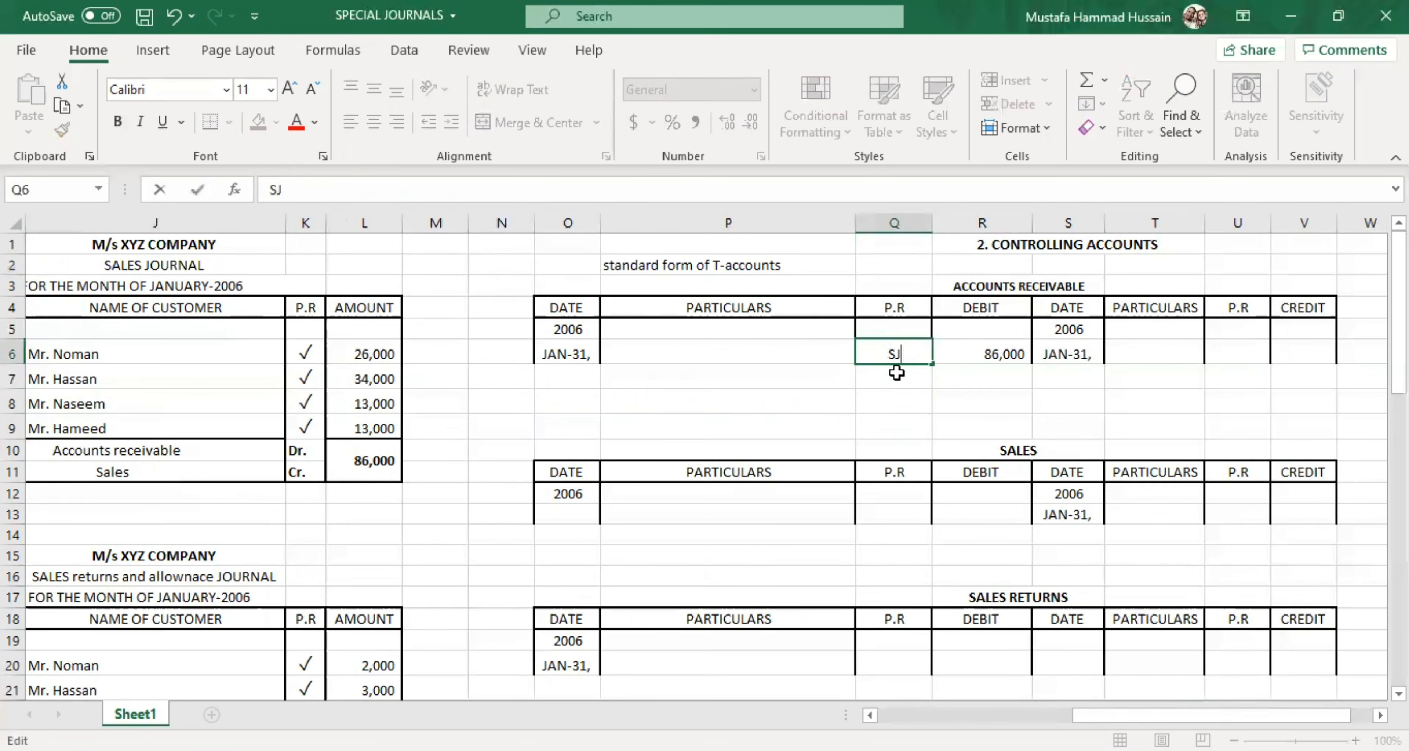
pyautogui.hotkey('ctrl', 'Return')
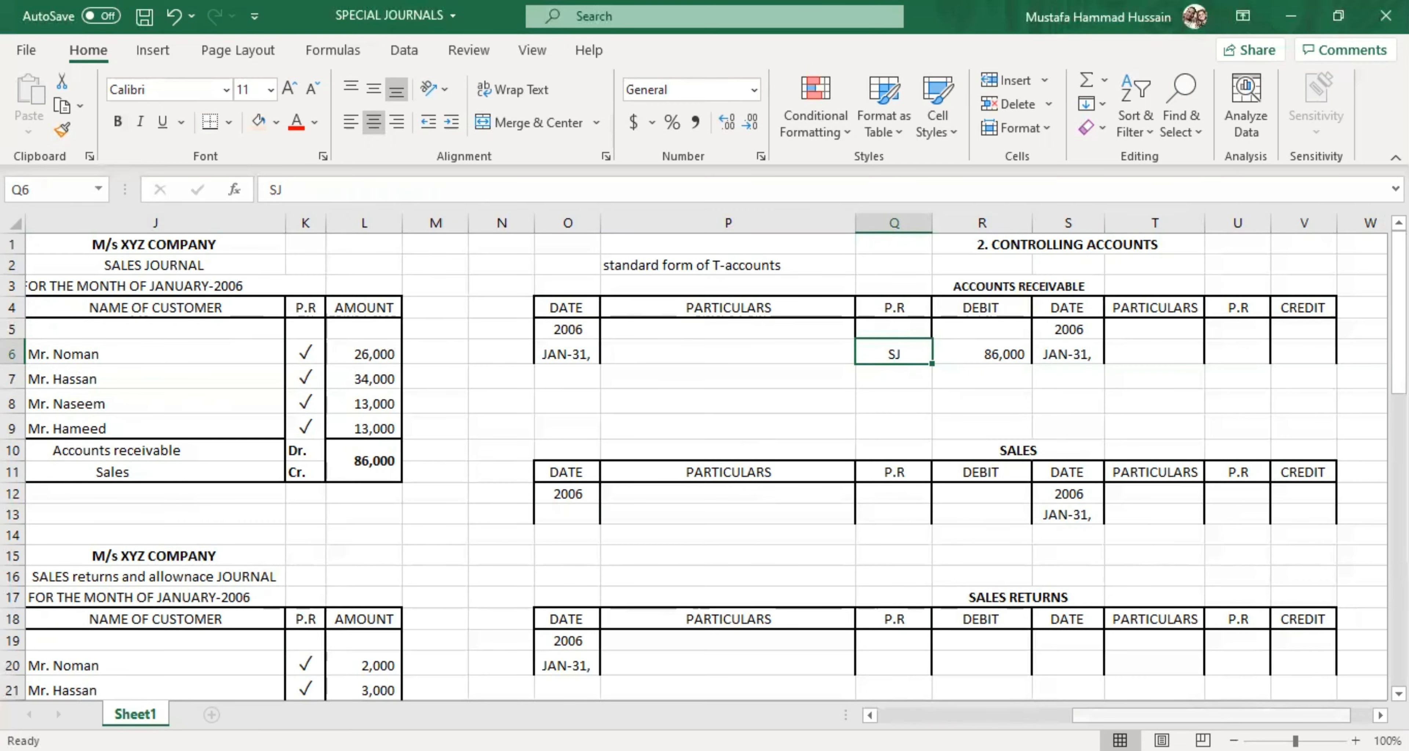
# Step: Post the sales returns and allowance journal total of 6000 to the accounts receivable account's credit side in V6
pyautogui.hscroll(-5, 658, 569)
pyautogui.scroll(-4, 642, 512)
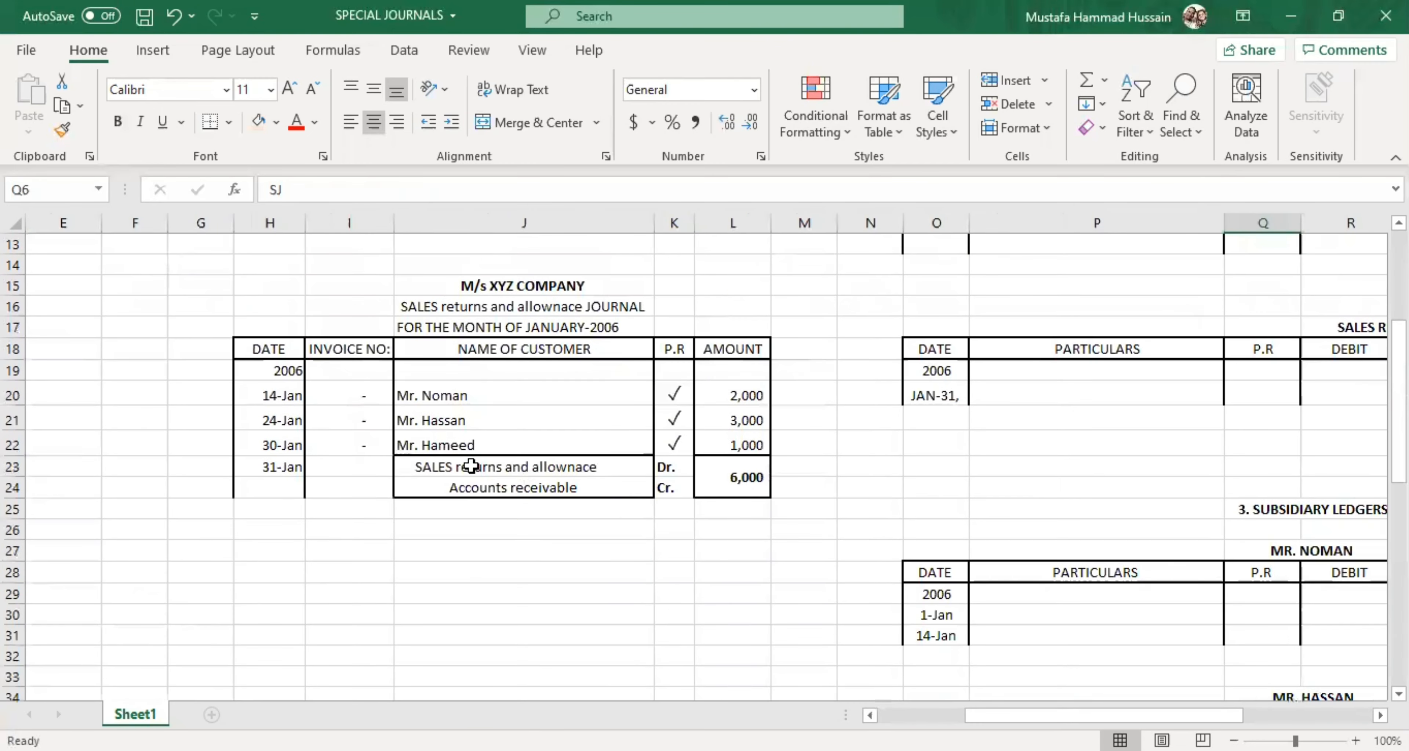
pyautogui.click(535, 488)
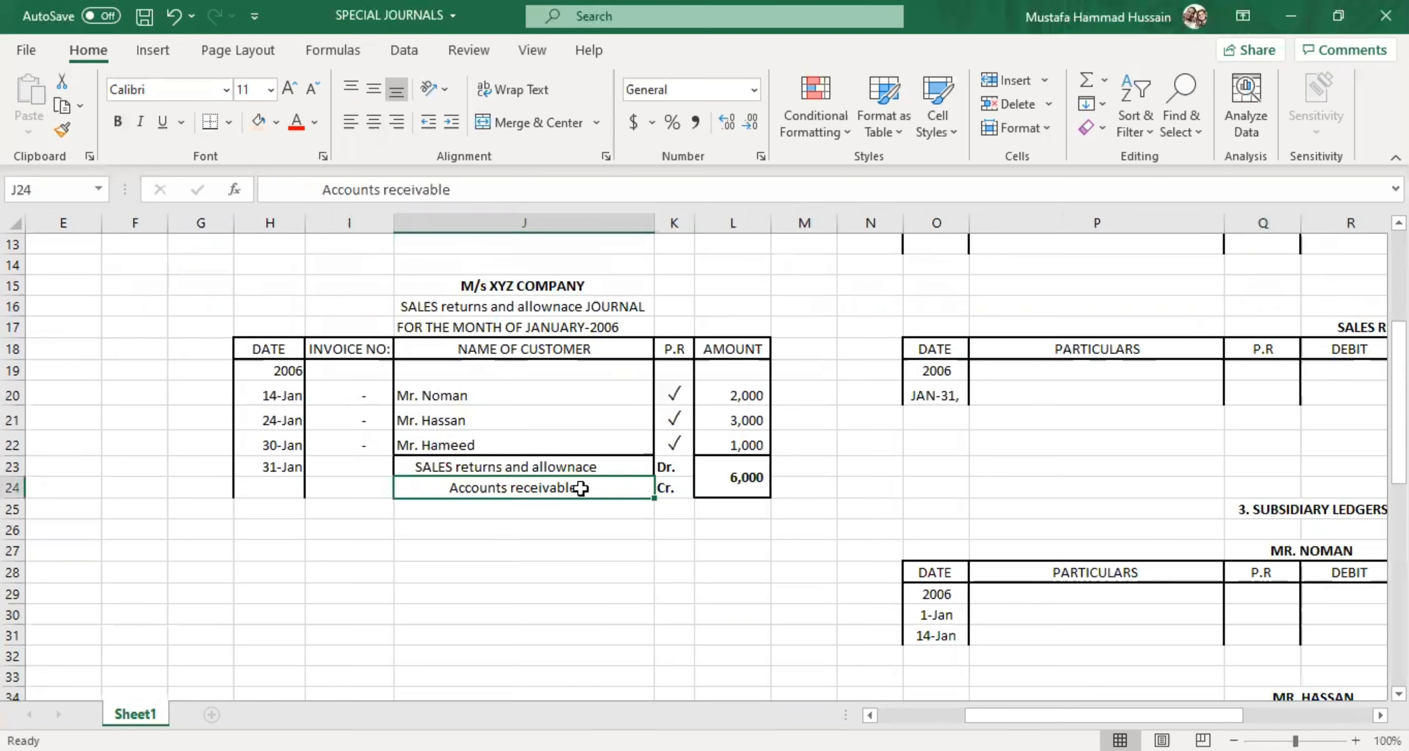
pyautogui.click(746, 478)
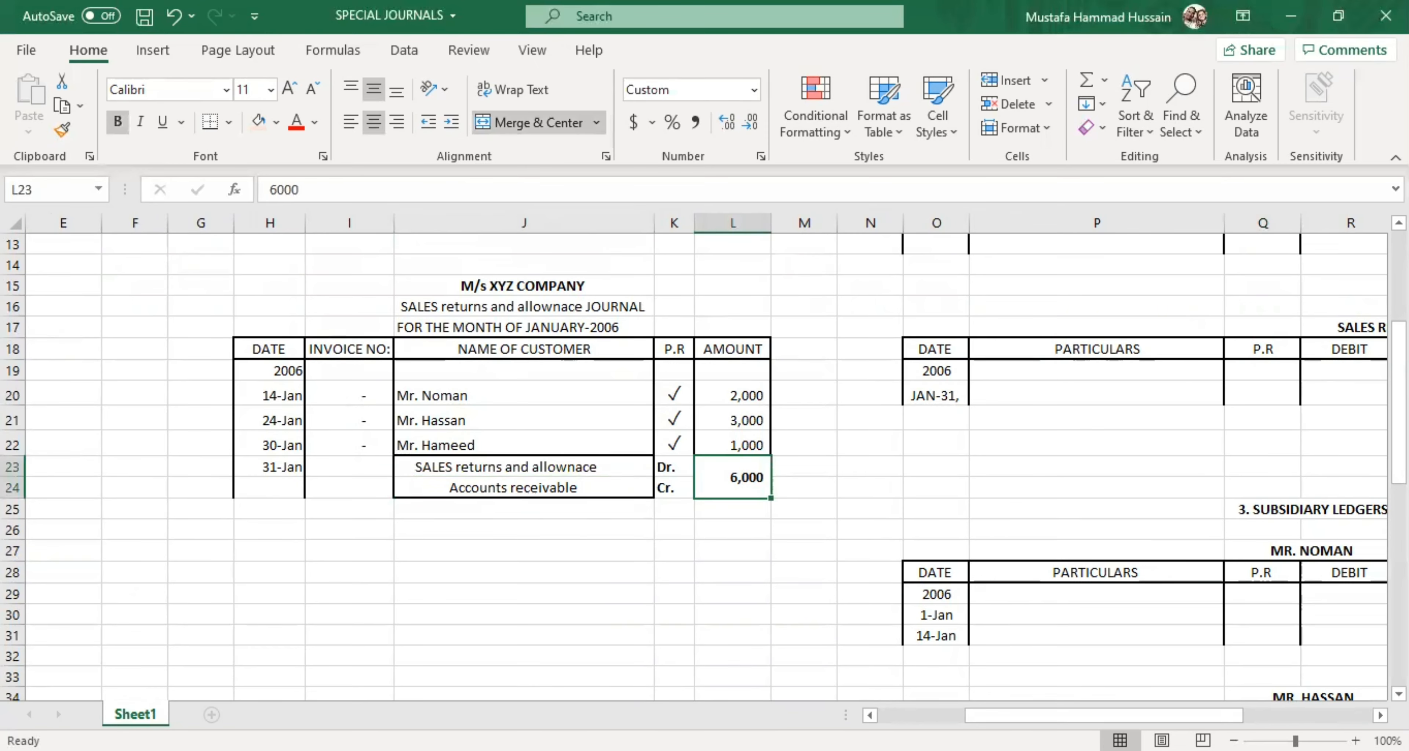
pyautogui.moveTo(1104, 715); pyautogui.dragTo(1208, 715)
pyautogui.scroll(3, 1086, 408)
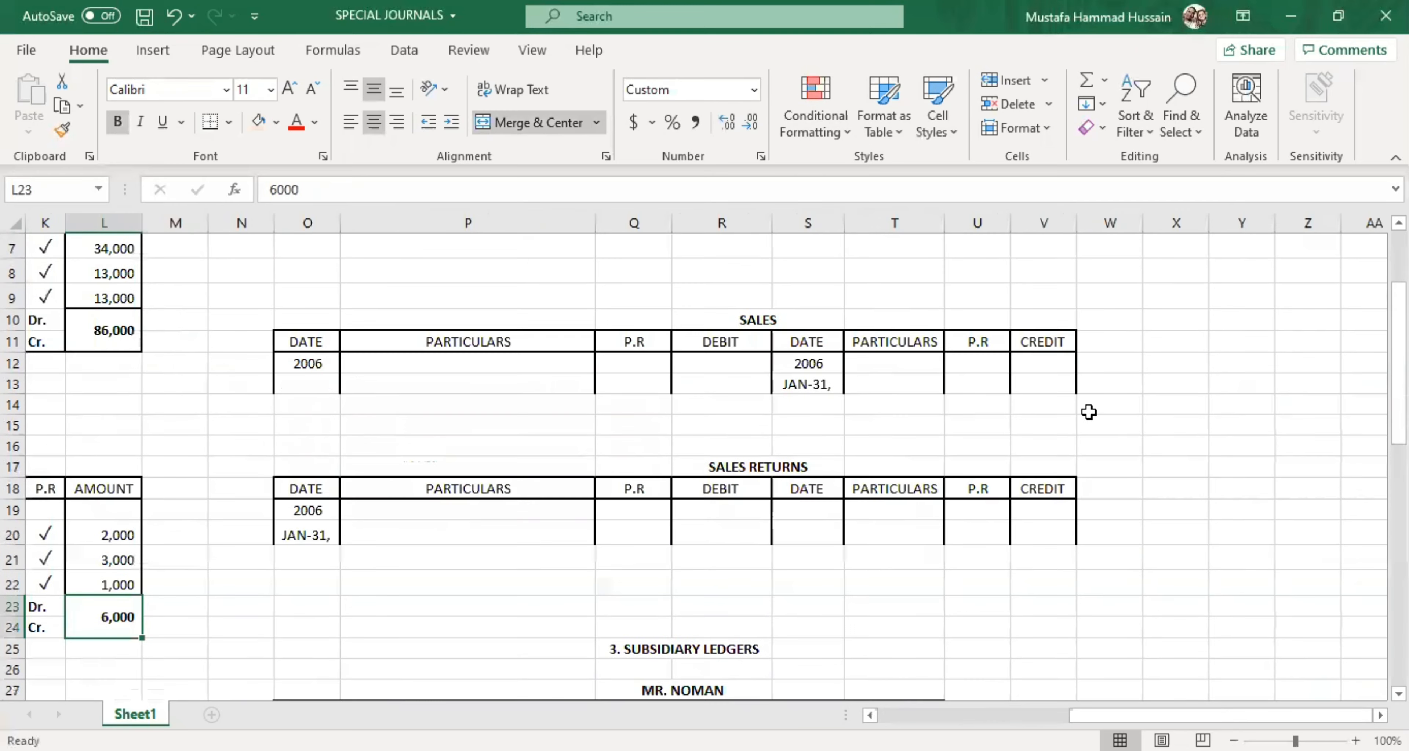
pyautogui.scroll(2, 562, 371)
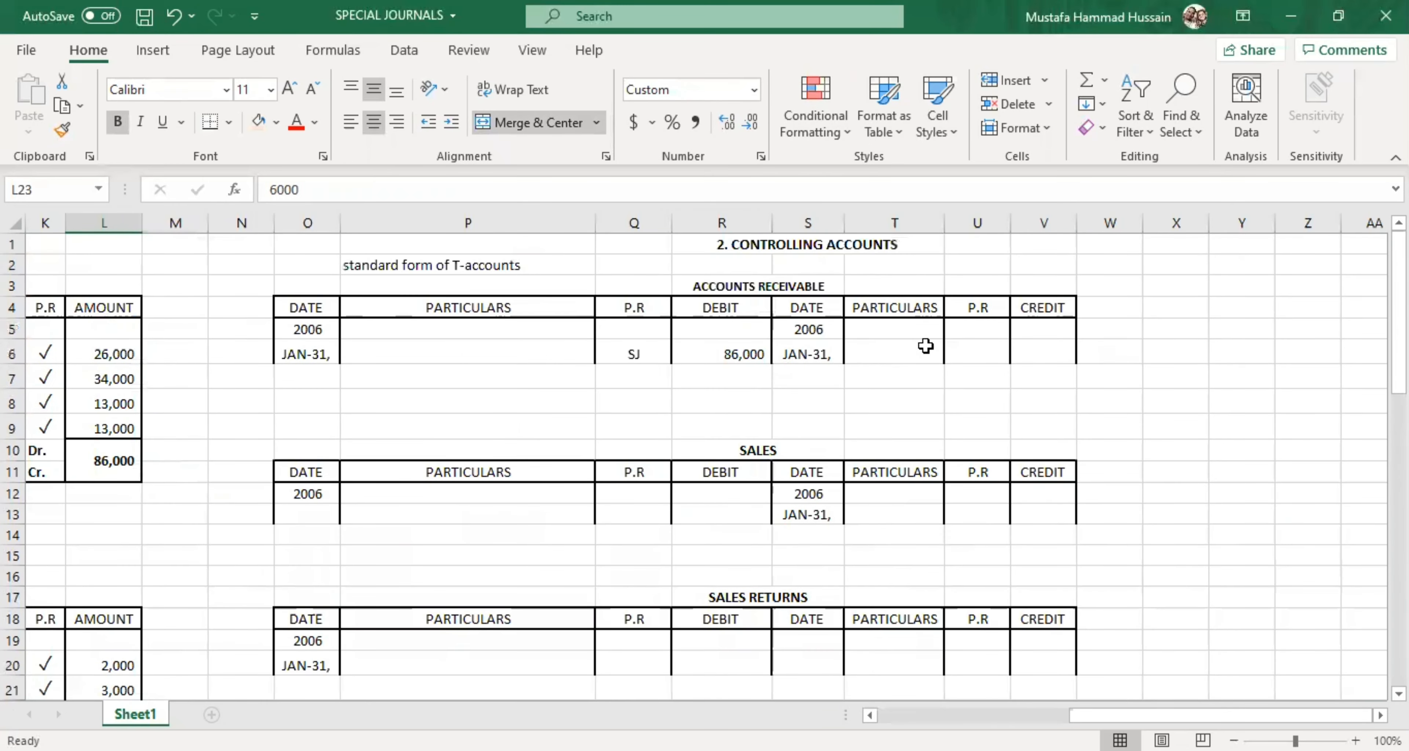
pyautogui.click(1027, 355)
pyautogui.write('6000')
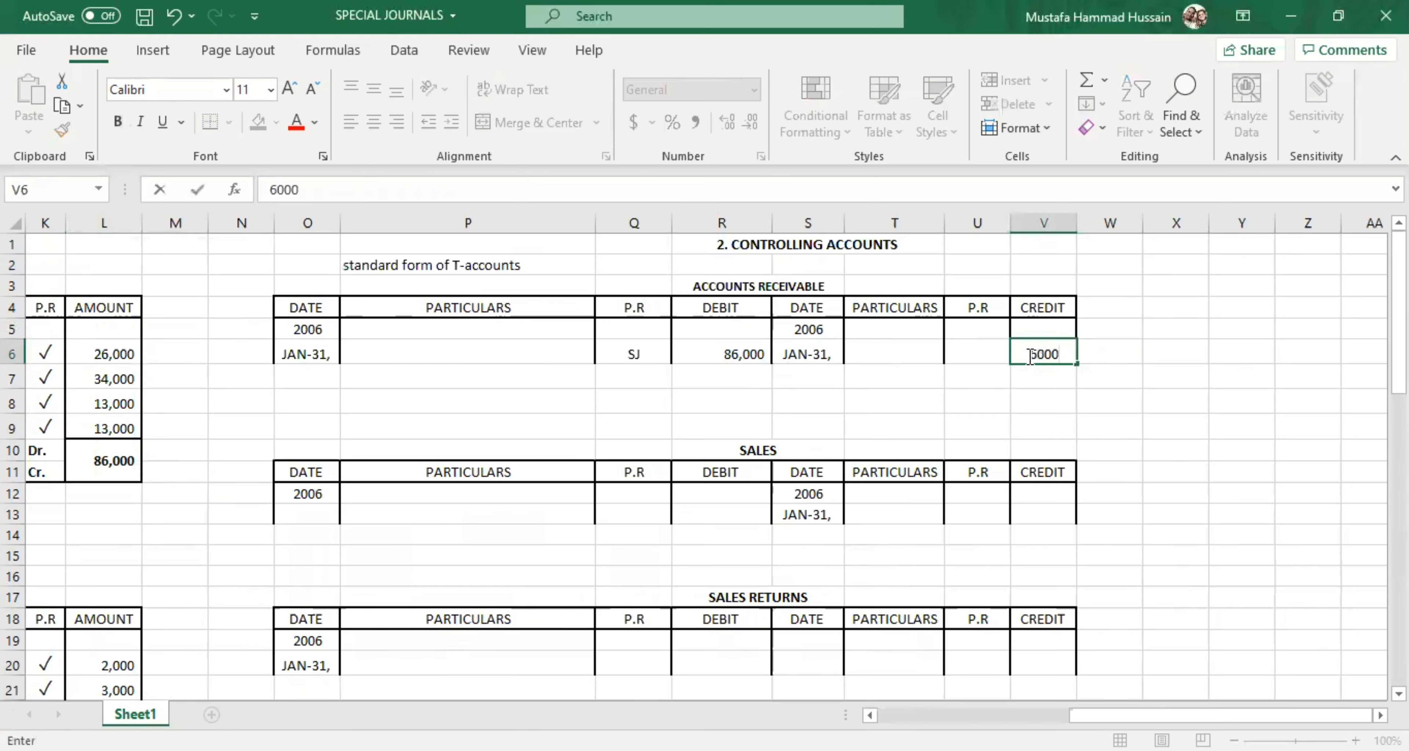
# Step: Enter the posting reference SRJ in U6 for the accounts receivable credit and check it against the sales returns journal
pyautogui.click(948, 355)
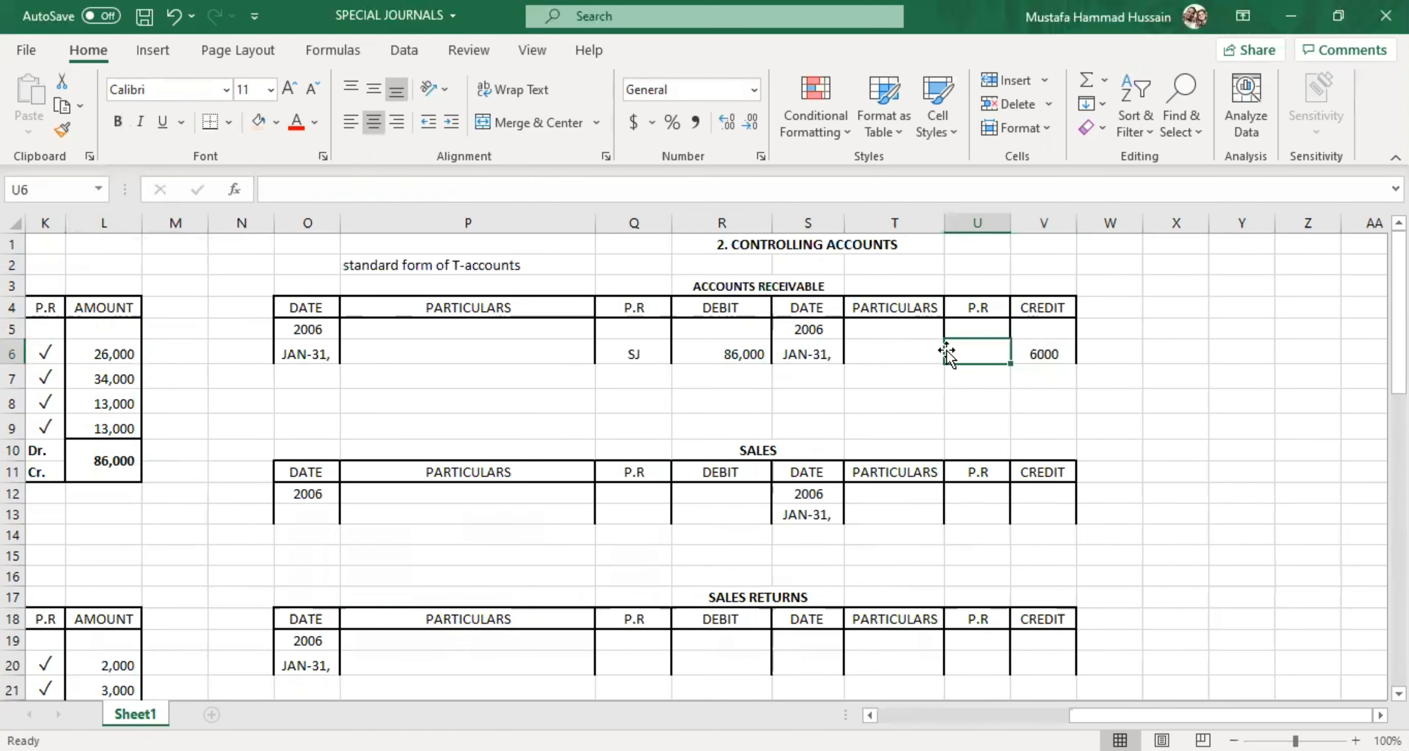
pyautogui.write('SR')
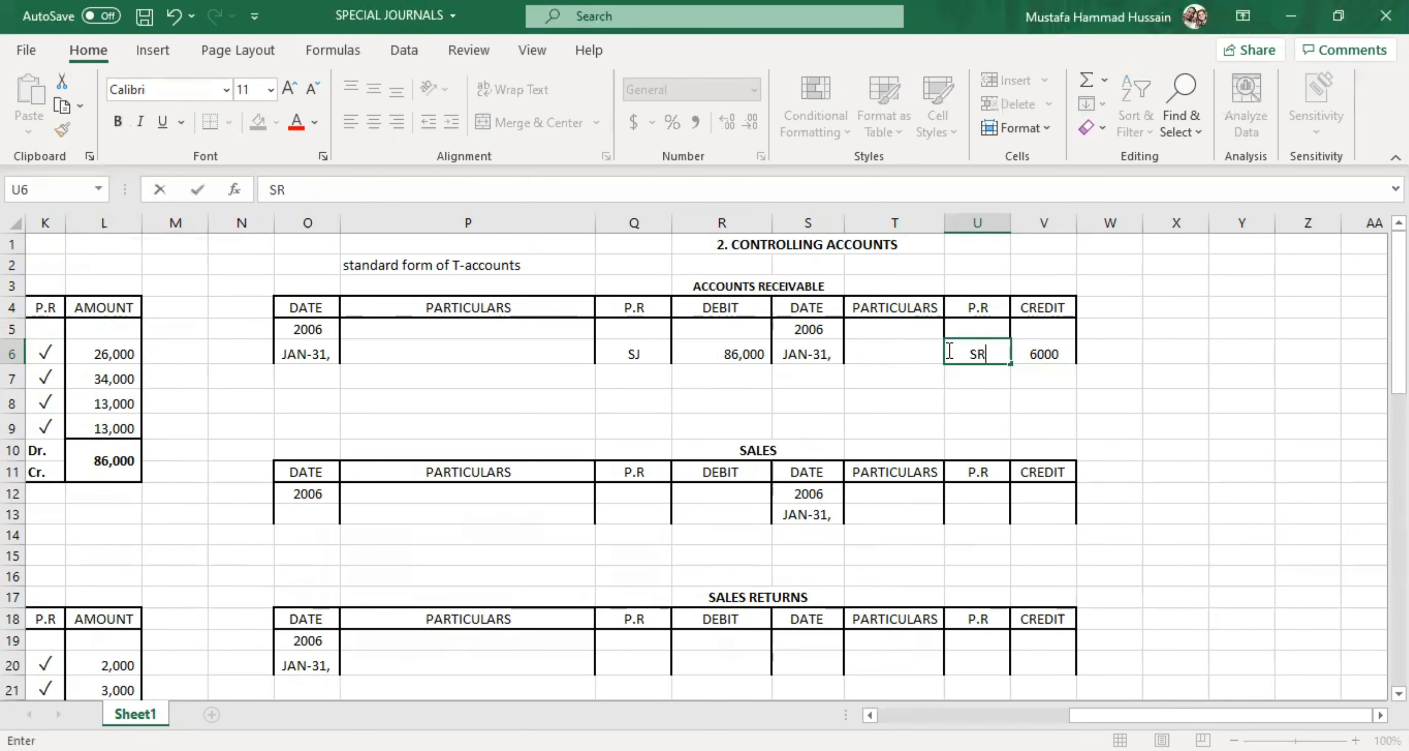
pyautogui.write('J')
pyautogui.scroll(-2, 585, 458)
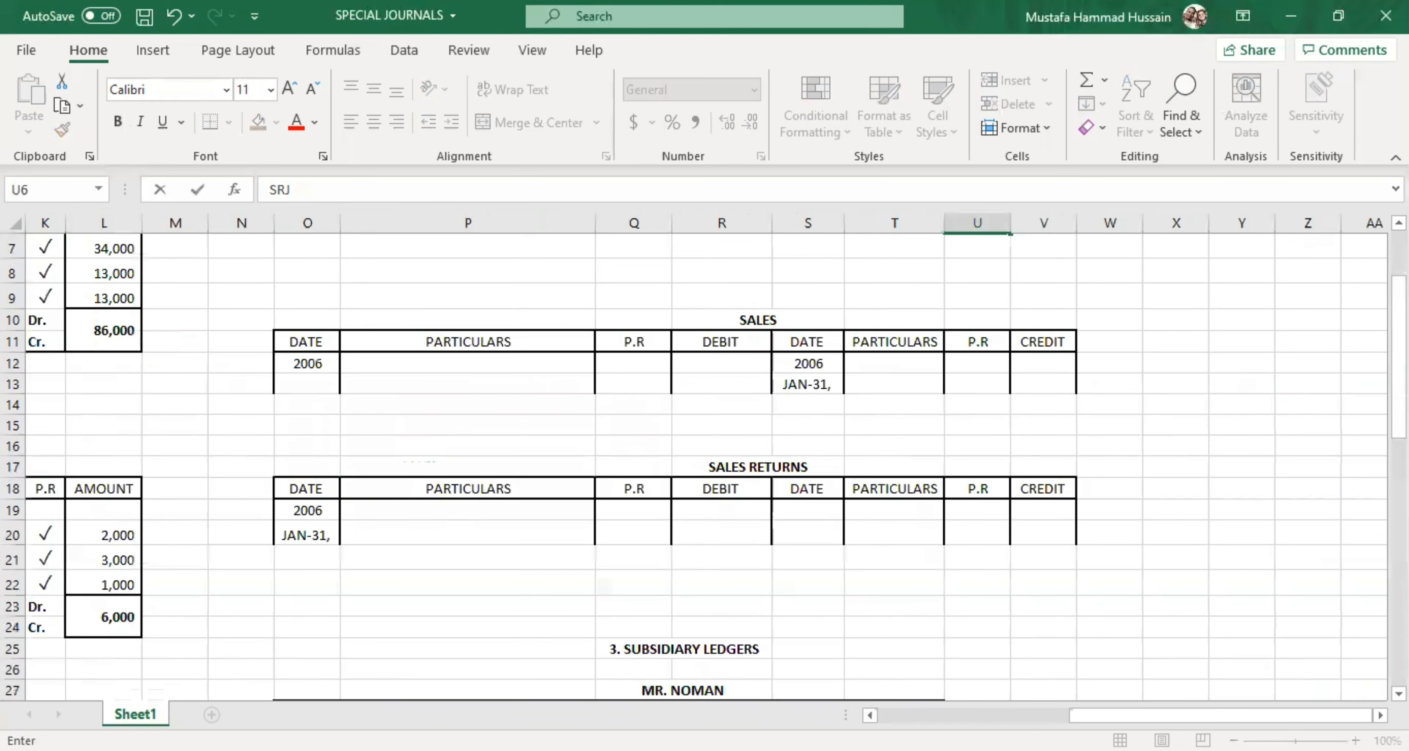
pyautogui.hscroll(-3, 855, 586)
pyautogui.scroll(-1, 819, 538)
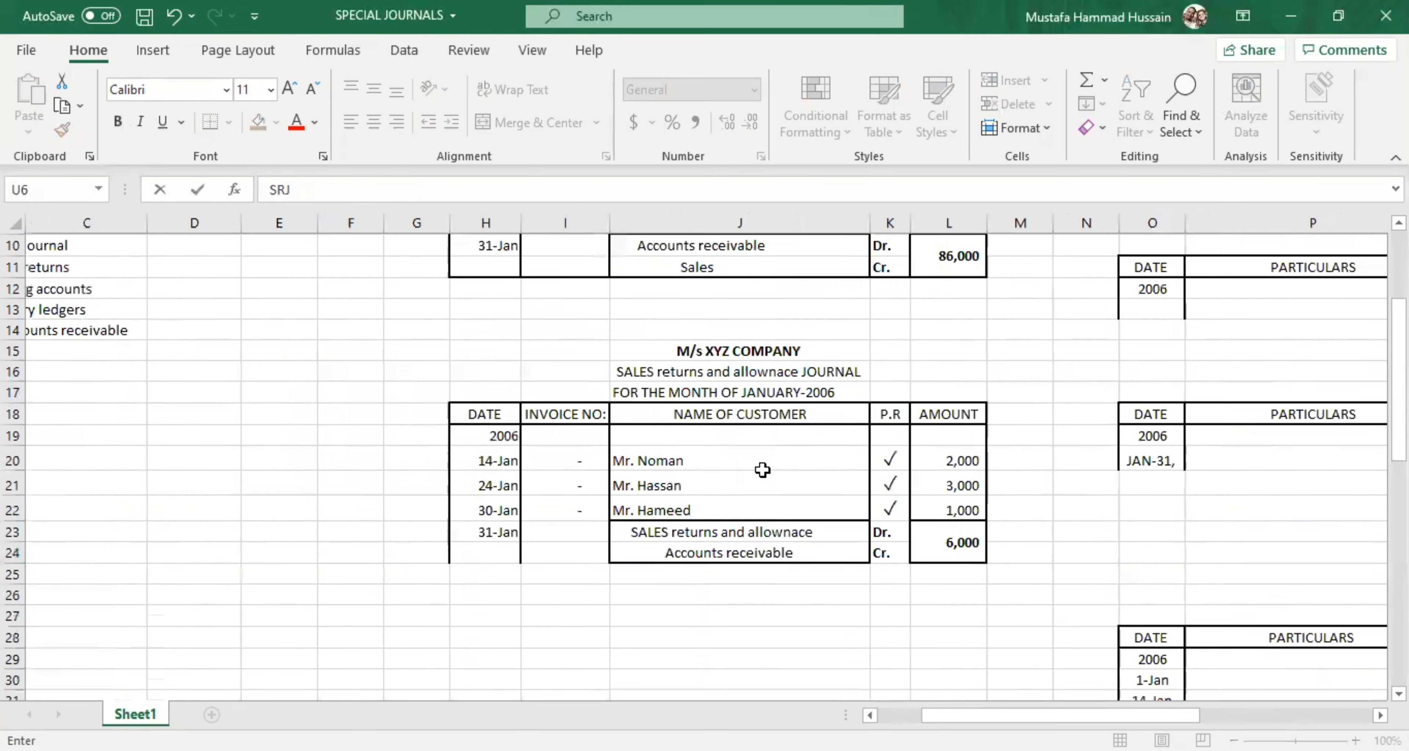
pyautogui.click(762, 465)
pyautogui.click(763, 549)
pyautogui.click(734, 363)
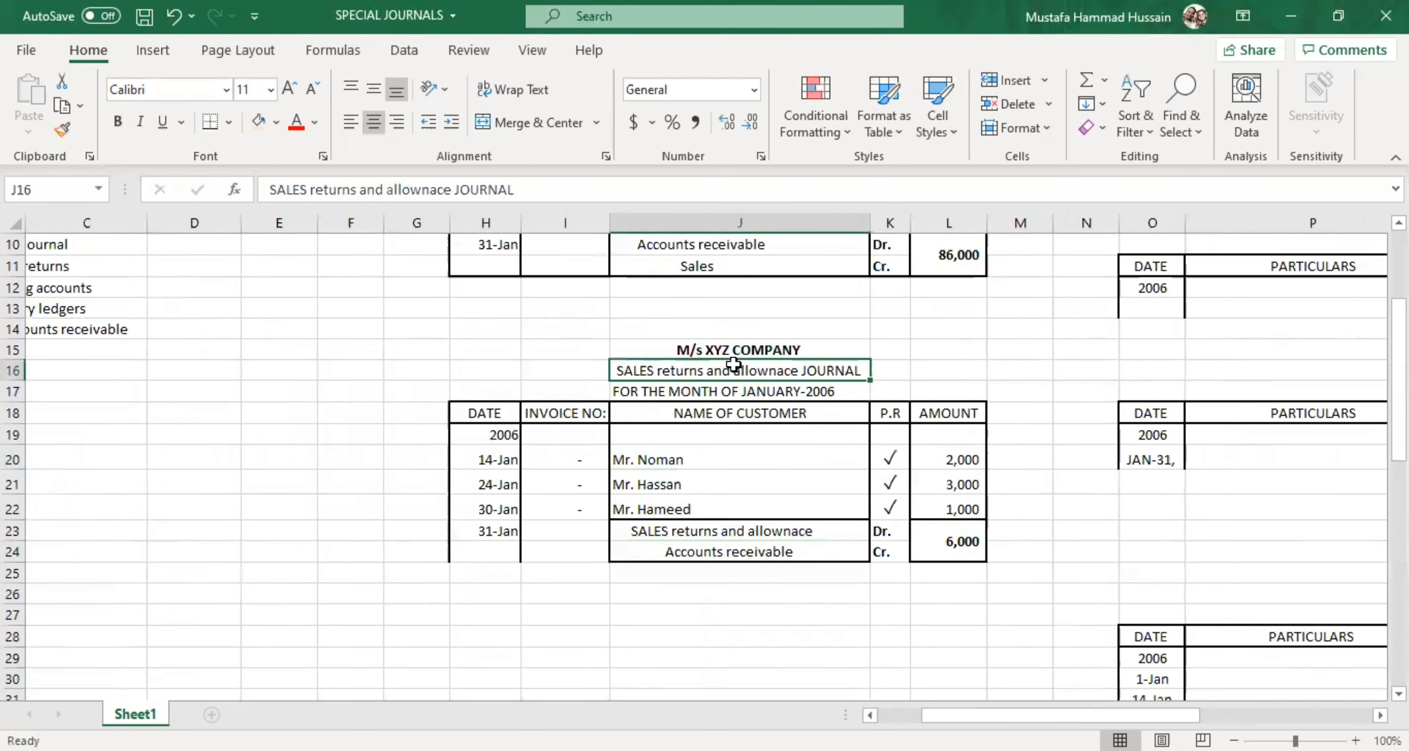
pyautogui.click(969, 388)
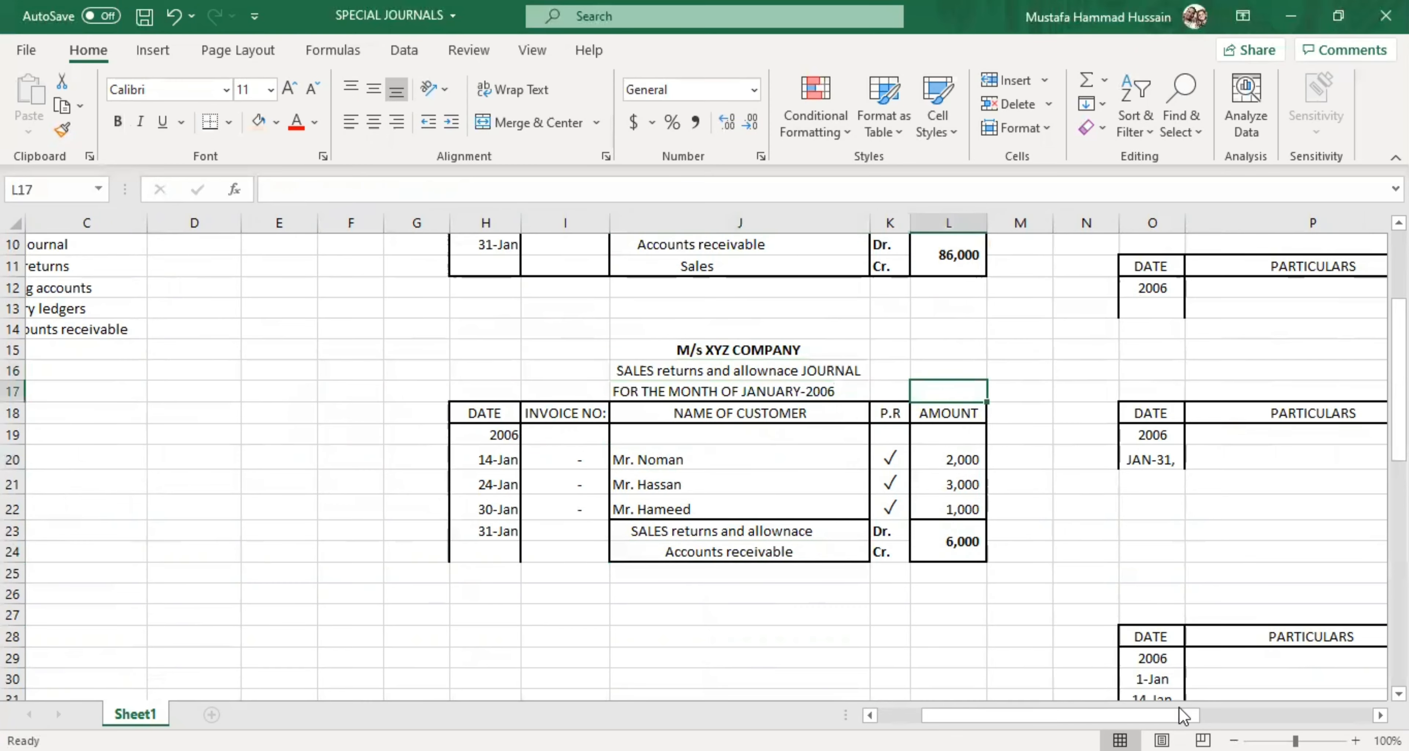
pyautogui.hscroll(5, 1208, 582)
pyautogui.scroll(3, 1208, 582)
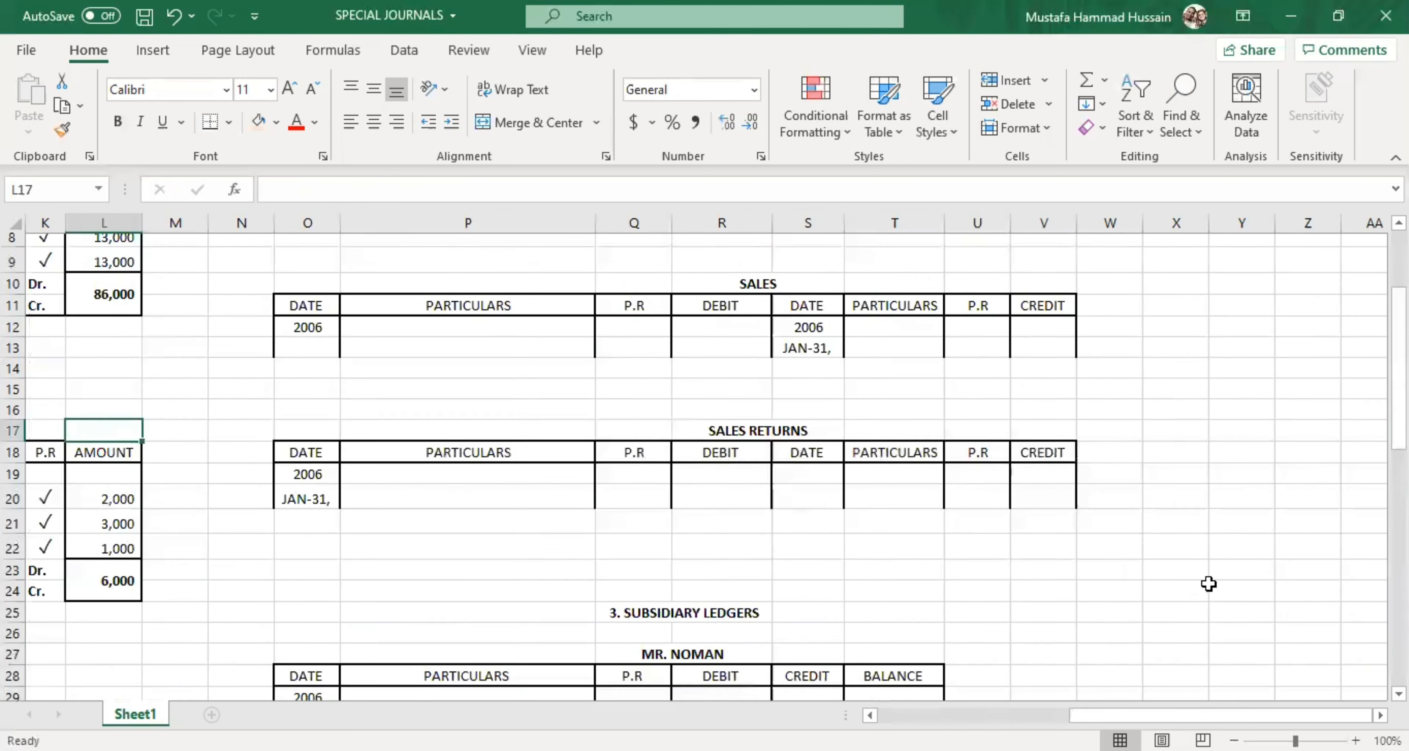
# Step: Check the accounts receivable debit posting and its reference against the closing account entries of the sales journal and the sales returns and allowance journal
pyautogui.click(641, 356)
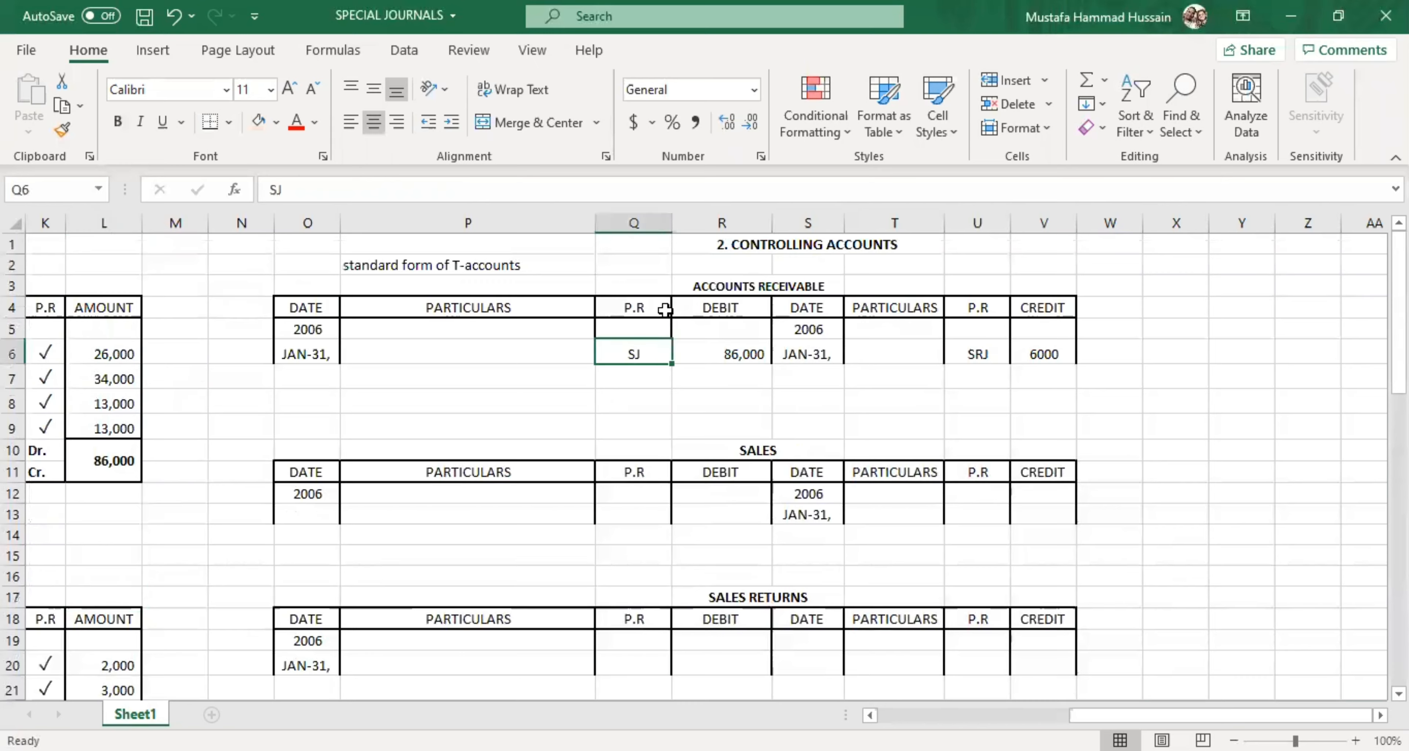
pyautogui.click(688, 354)
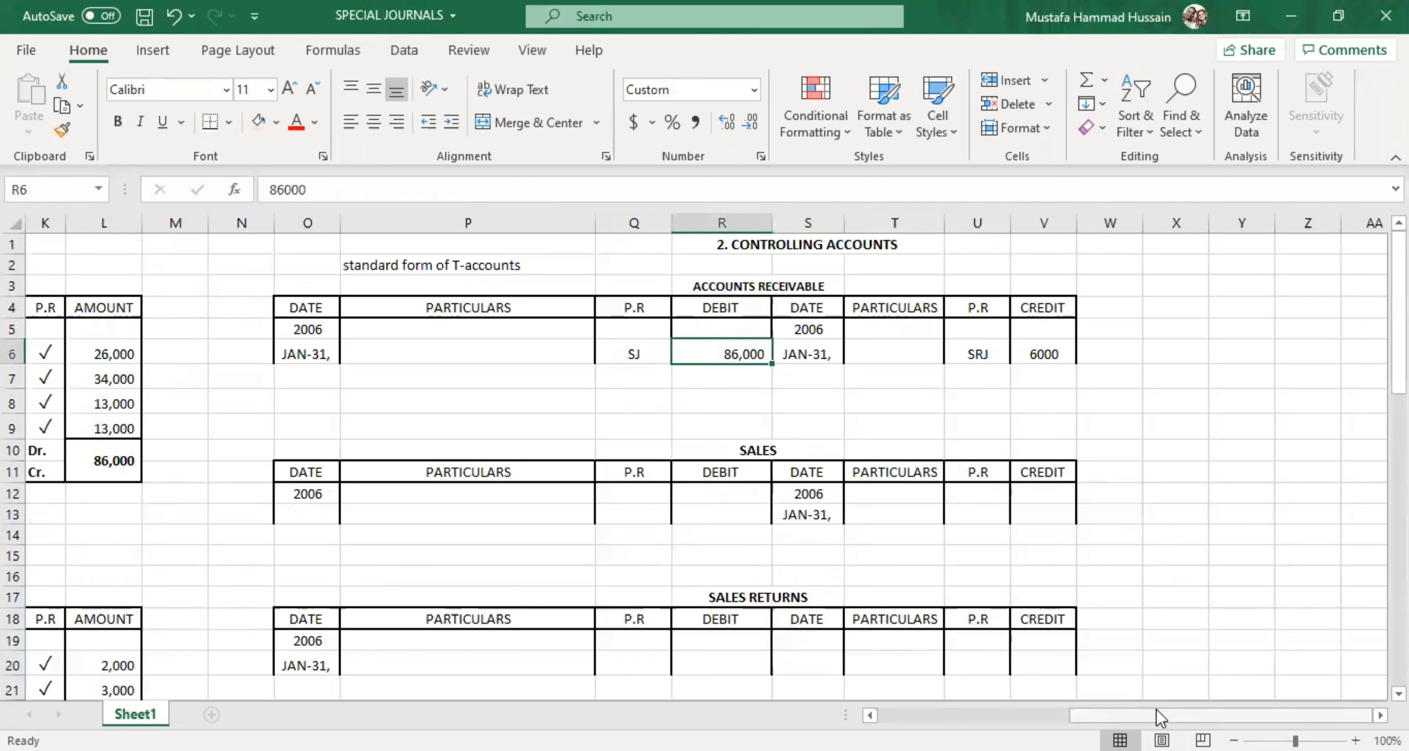
pyautogui.moveTo(1161, 717); pyautogui.dragTo(1021, 717)
pyautogui.scroll(-2, 676, 372)
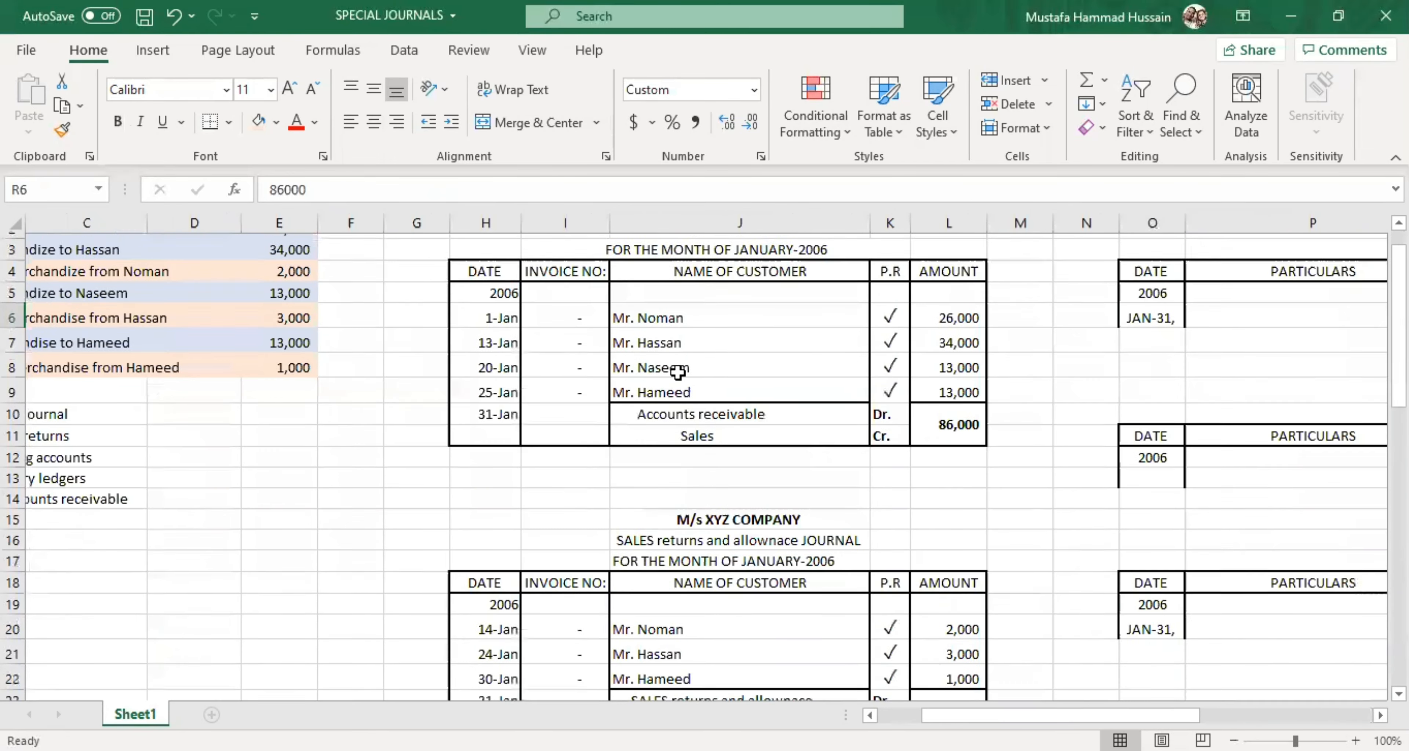
pyautogui.click(718, 342)
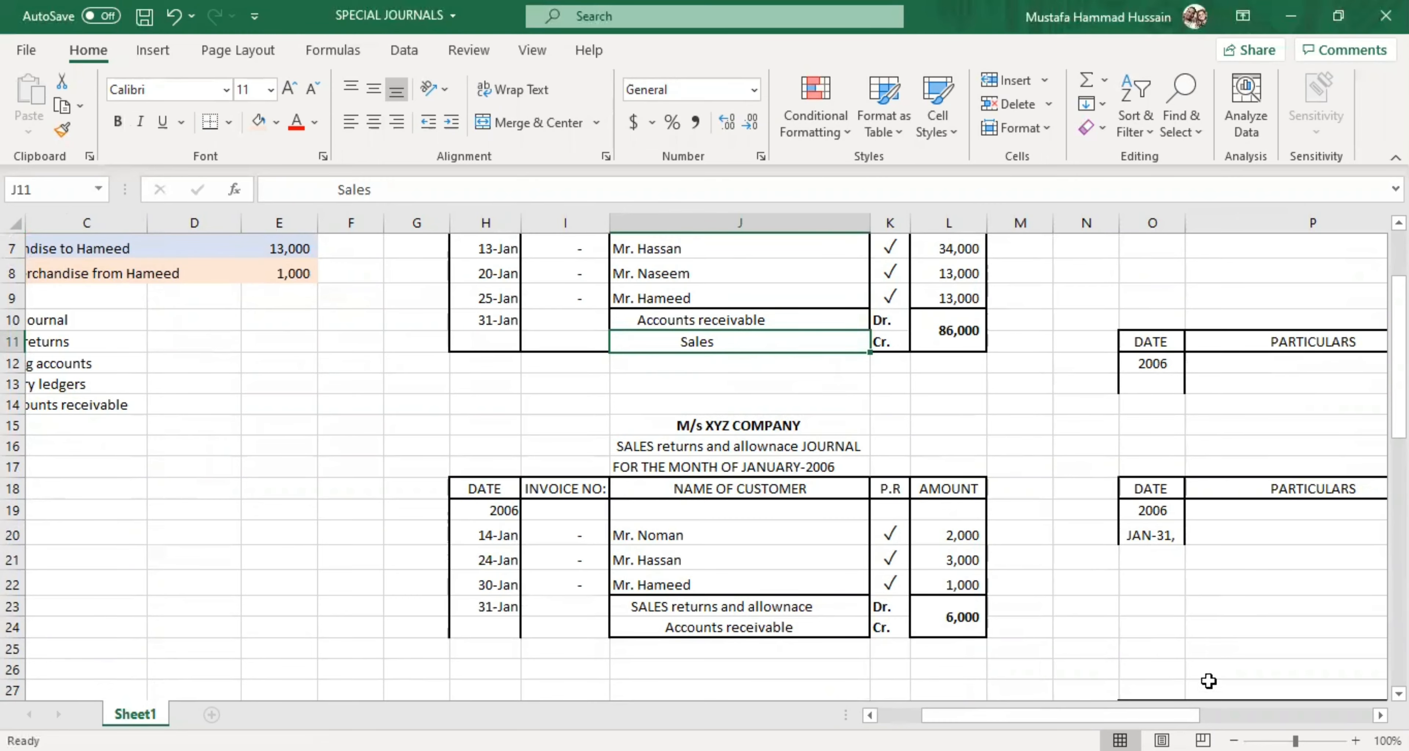
pyautogui.moveTo(1160, 714); pyautogui.dragTo(1204, 714)
pyautogui.click(549, 624)
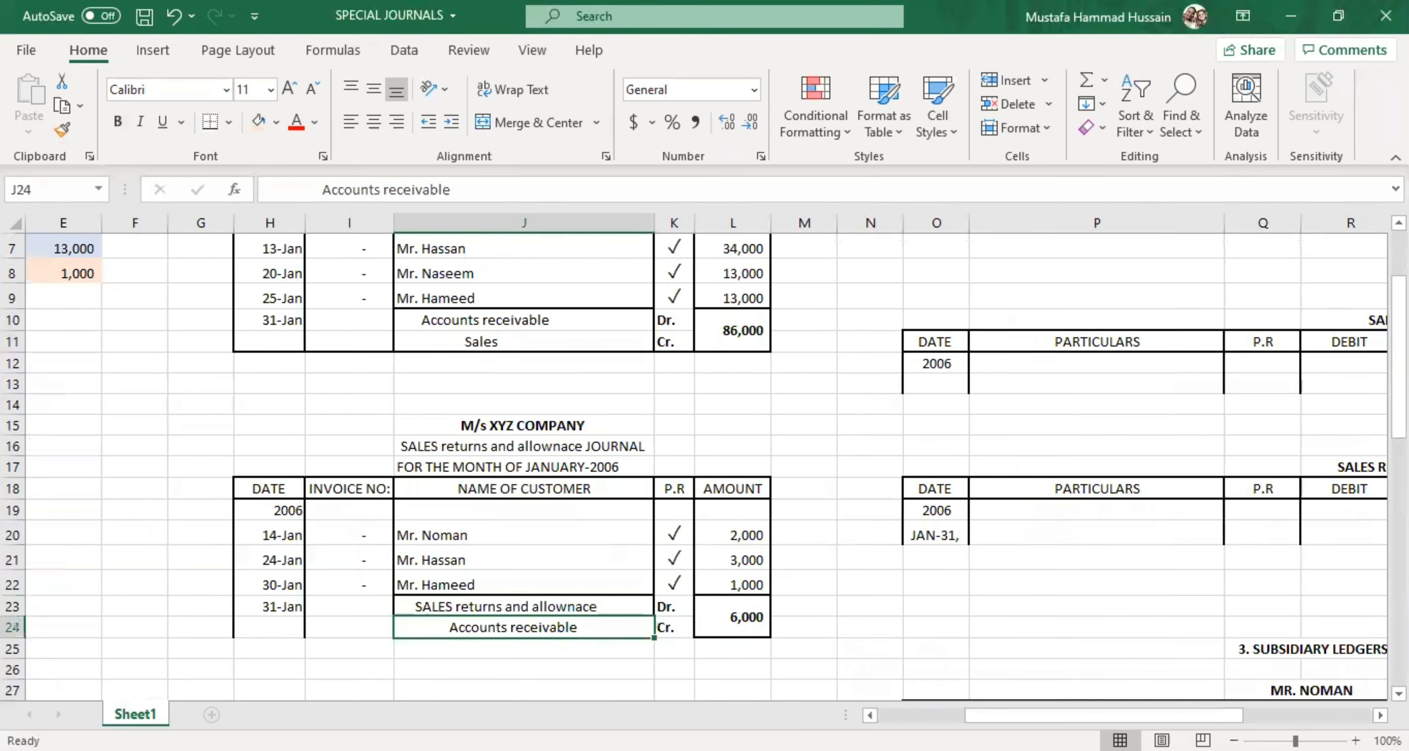
pyautogui.hscroll(3, 724, 441)
pyautogui.scroll(1, 670, 421)
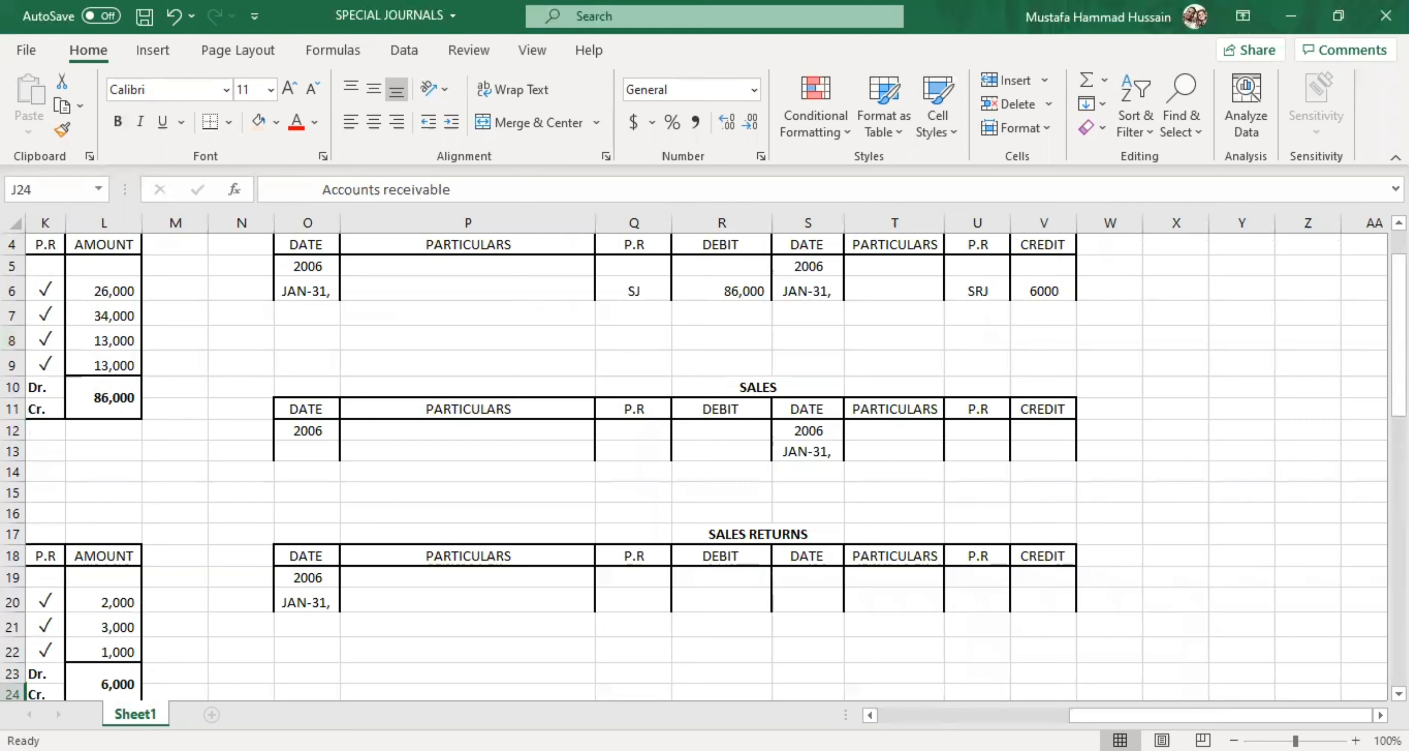
# Step: Enter the sales journal's total of 86,000 as the JAN-31 credit in the Sales controlling account
pyautogui.hscroll(-3, 823, 627)
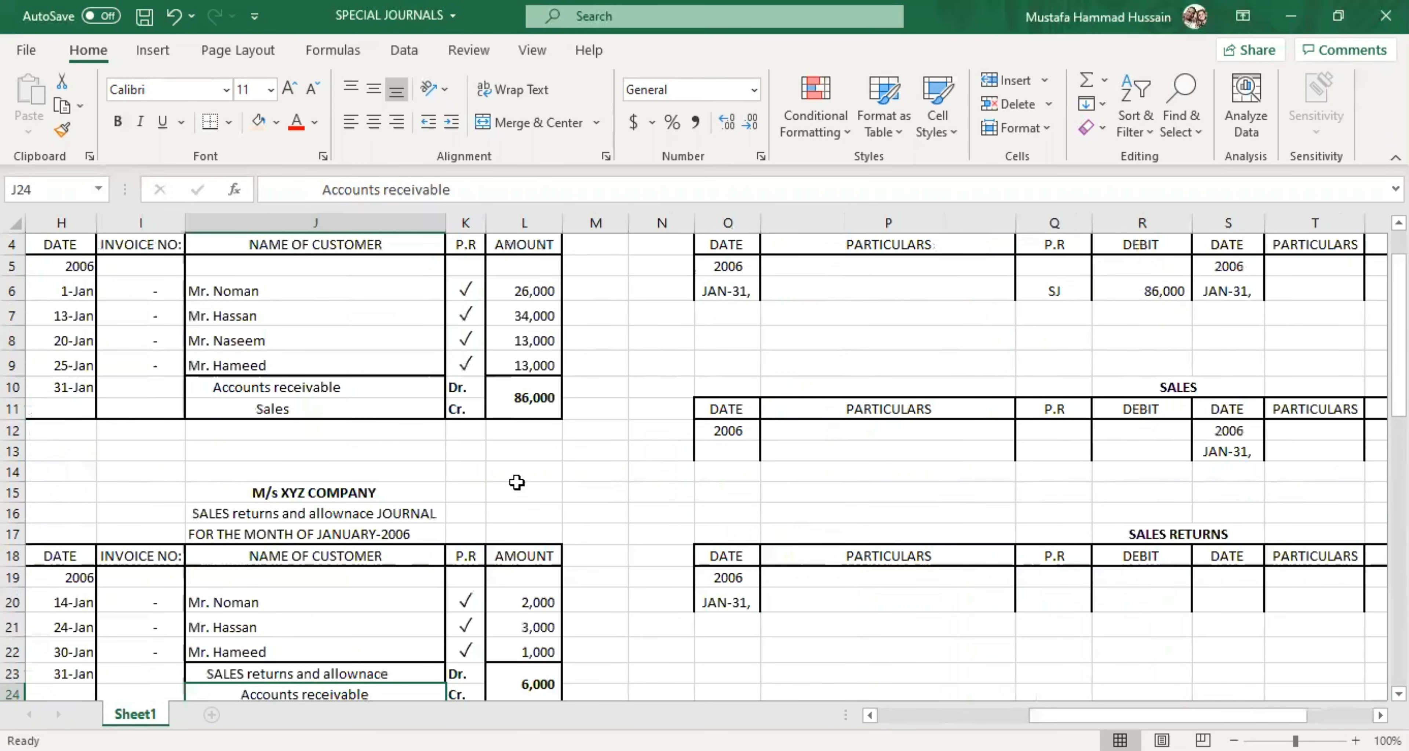
pyautogui.click(266, 389)
pyautogui.click(298, 411)
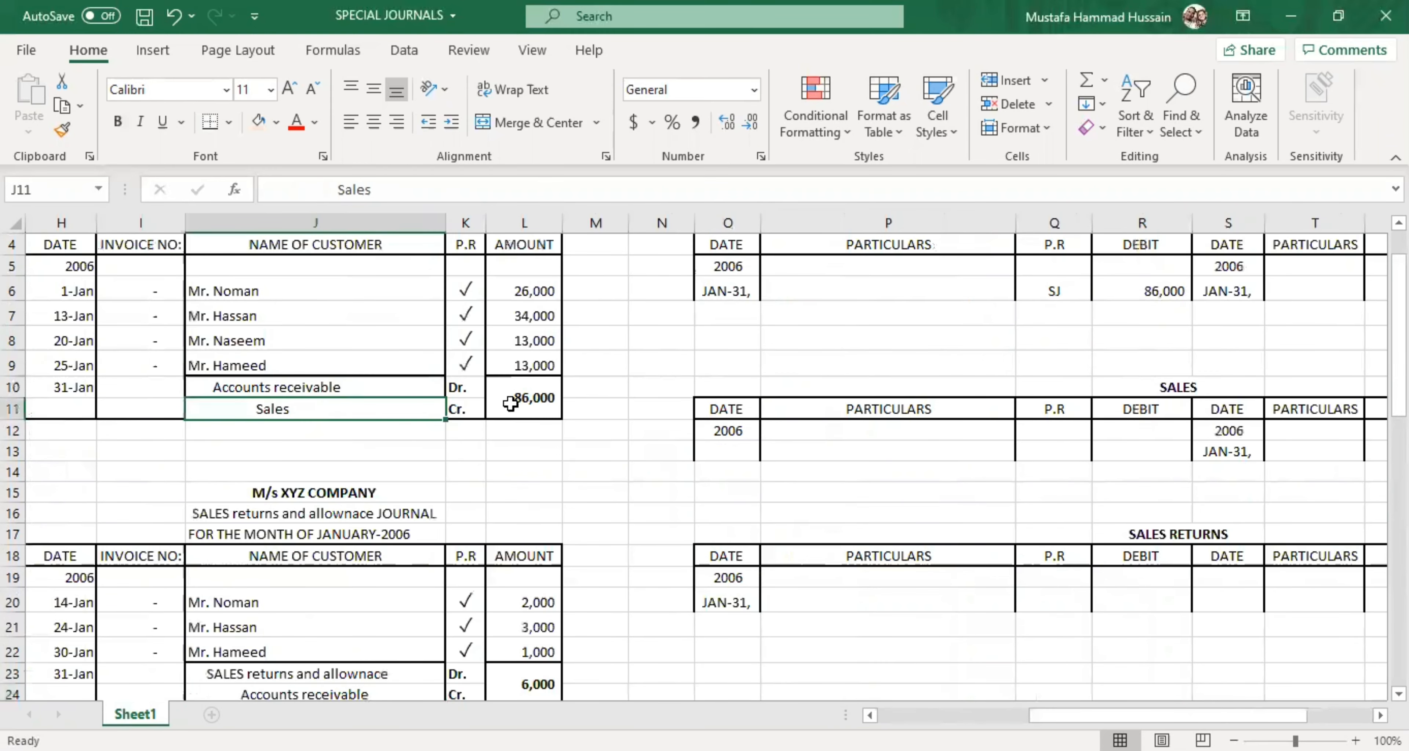
pyautogui.click(57, 390)
pyautogui.click(525, 398)
pyautogui.moveTo(1037, 715); pyautogui.dragTo(1081, 715)
pyautogui.click(930, 432)
pyautogui.click(1043, 449)
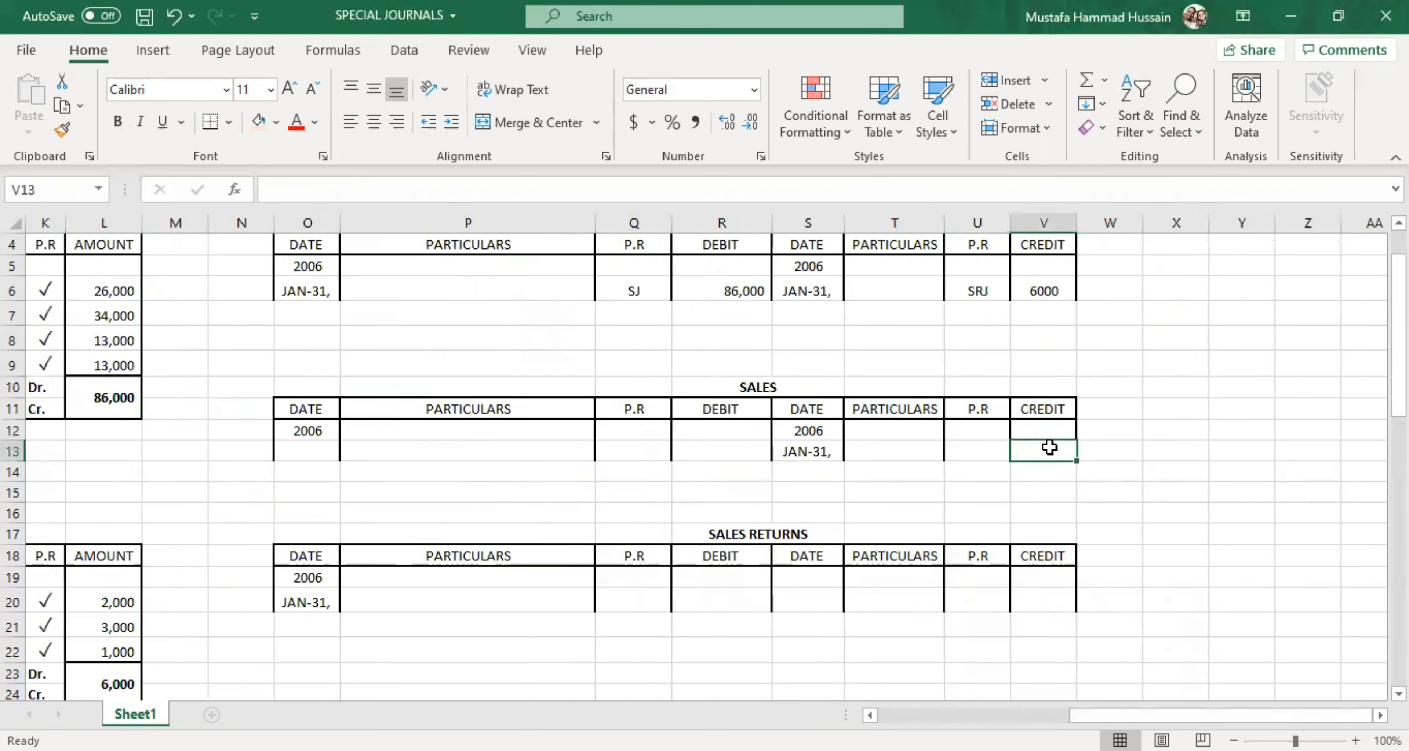
pyautogui.write('86000')
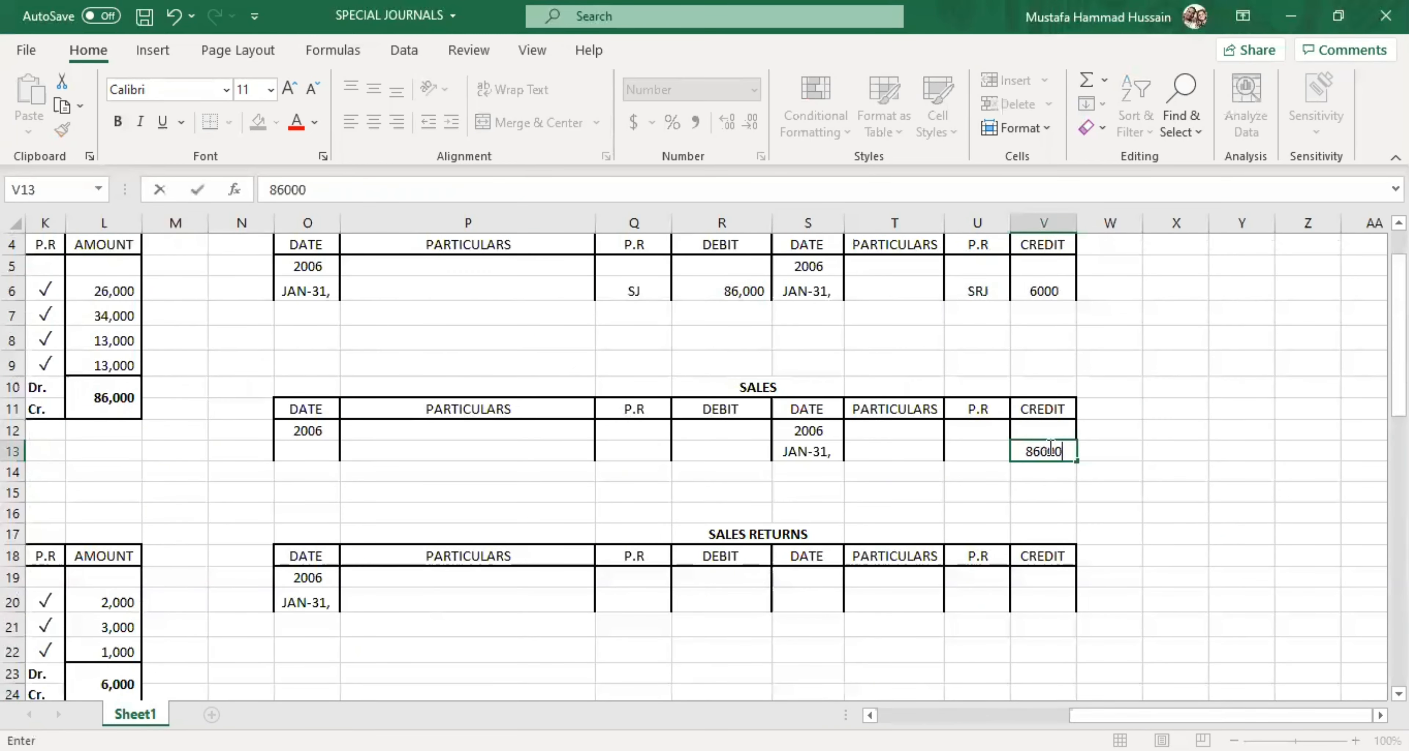
pyautogui.click(932, 489)
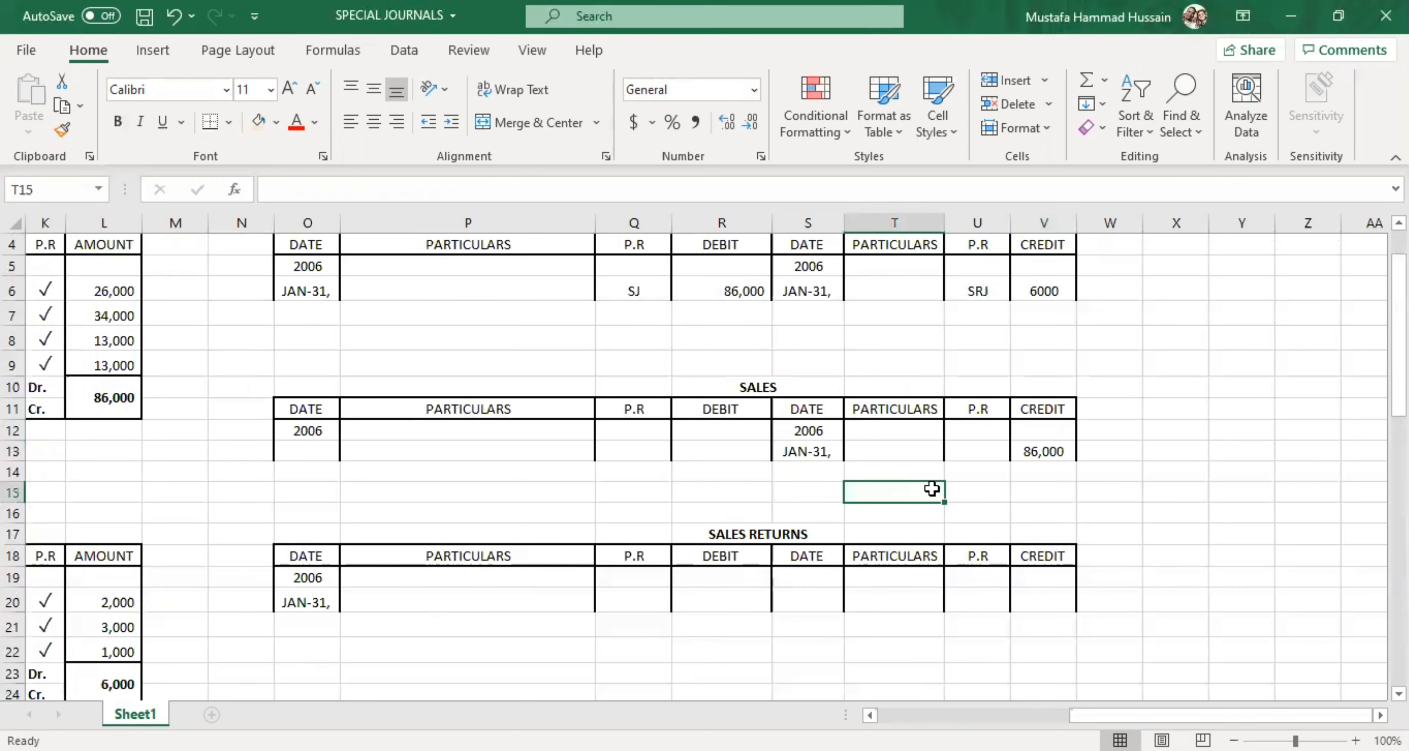
# Step: Enter SJ as the posting reference for the JAN-31 credit in the Sales account
pyautogui.doubleClick(985, 452)
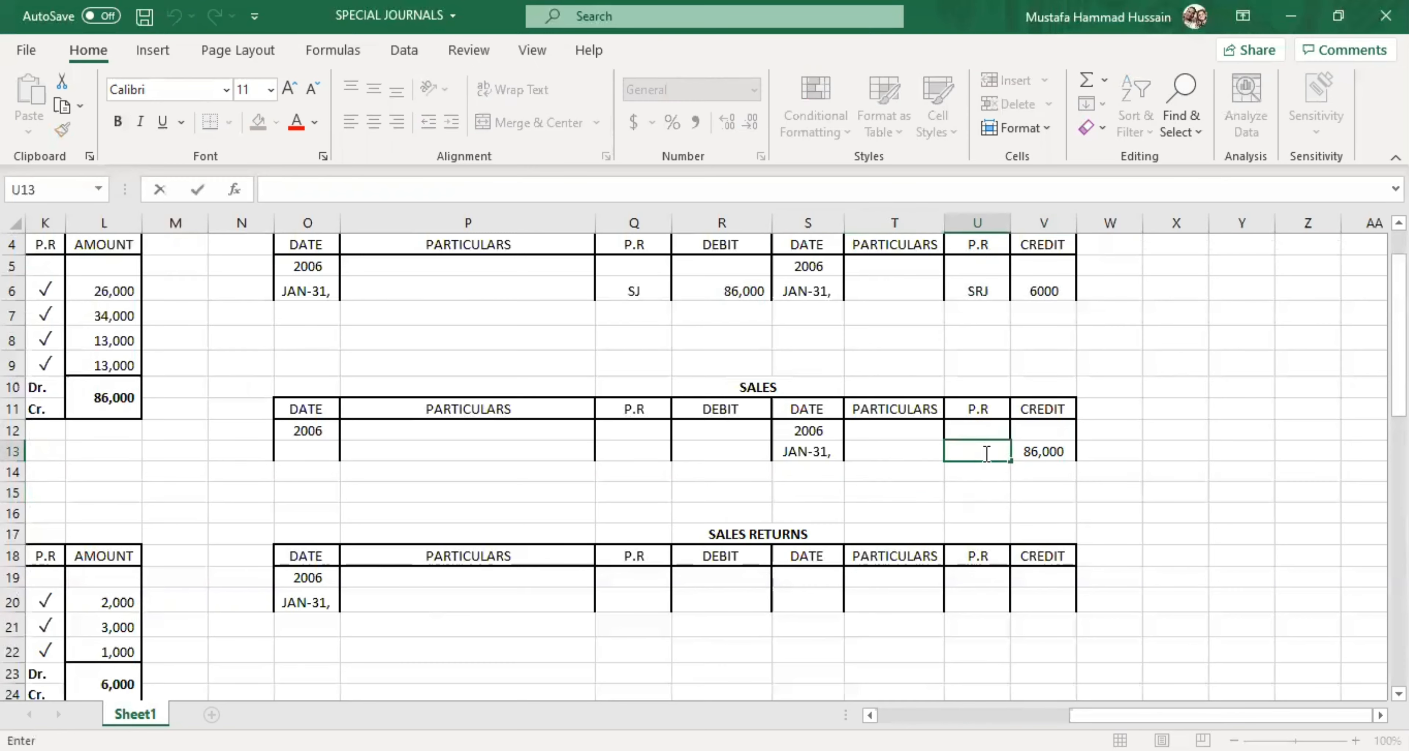
pyautogui.click(995, 472)
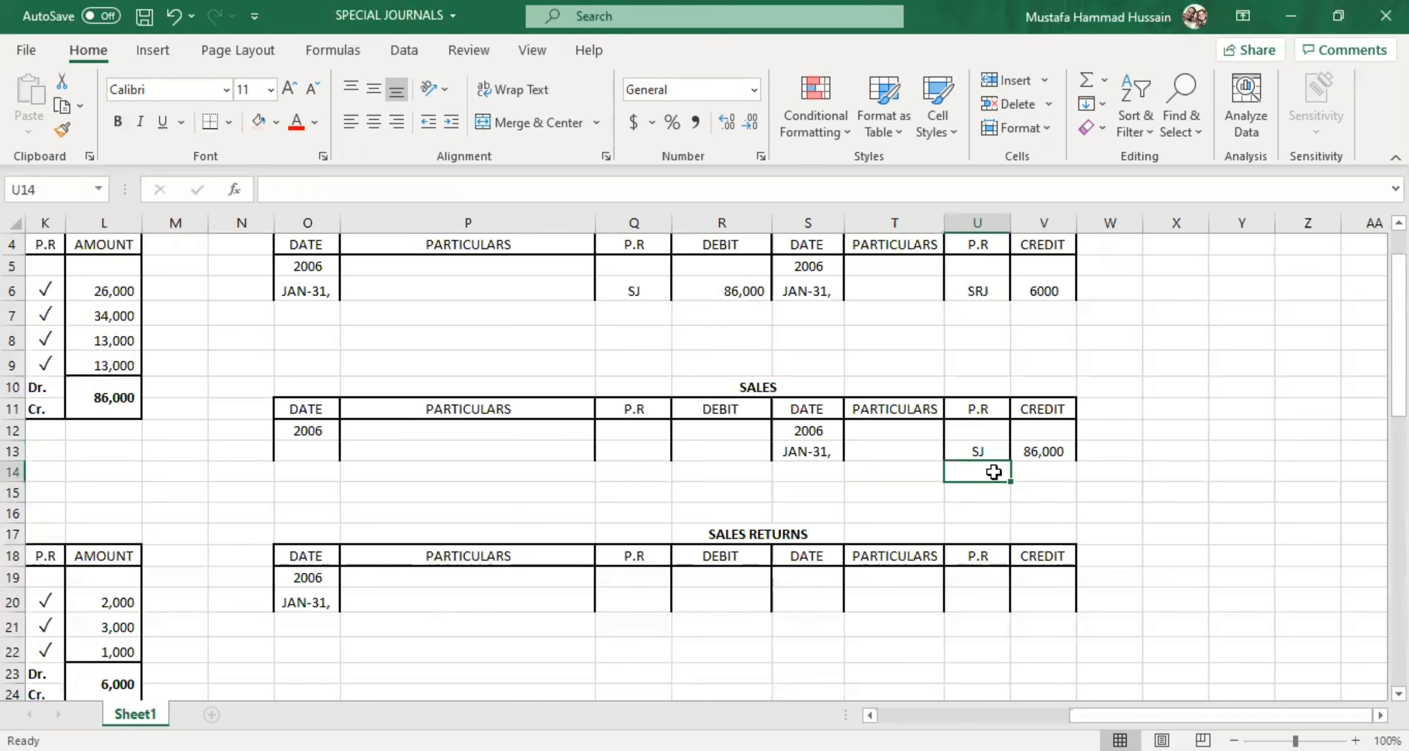
# Step: Examine the sales journal heading and the month-end entry and total of the sales returns and allowance journal
pyautogui.hscroll(-2, 442, 477)
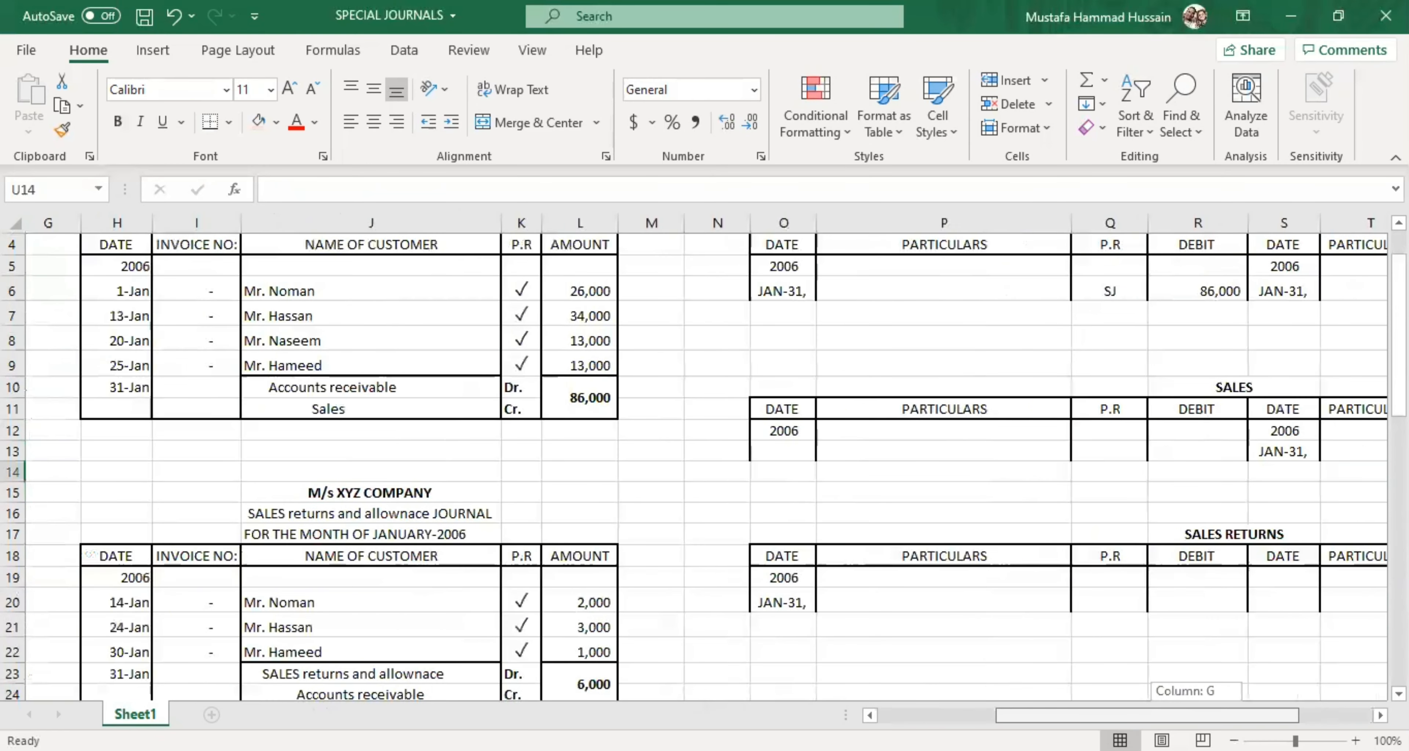
pyautogui.scroll(1, 416, 389)
pyautogui.click(361, 265)
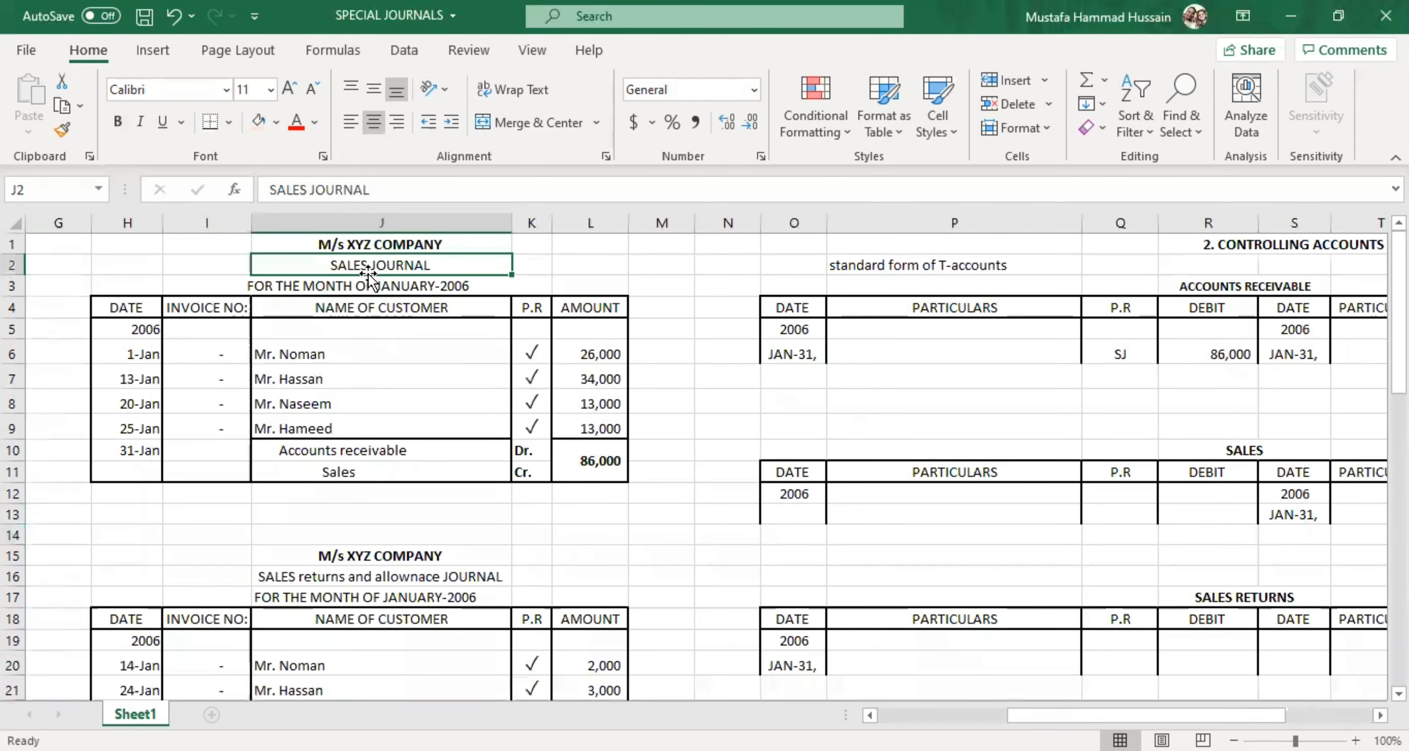
pyautogui.scroll(-3, 408, 468)
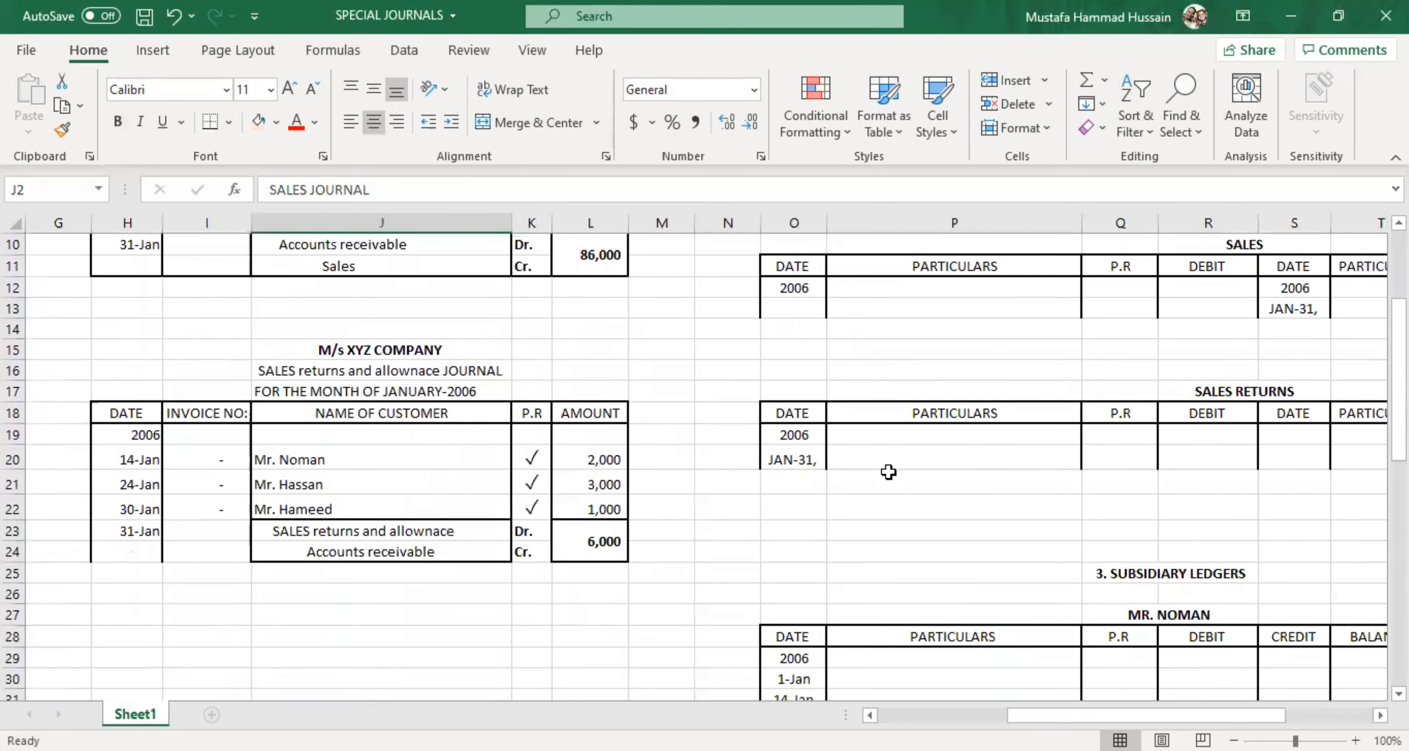
pyautogui.scroll(2, 1035, 372)
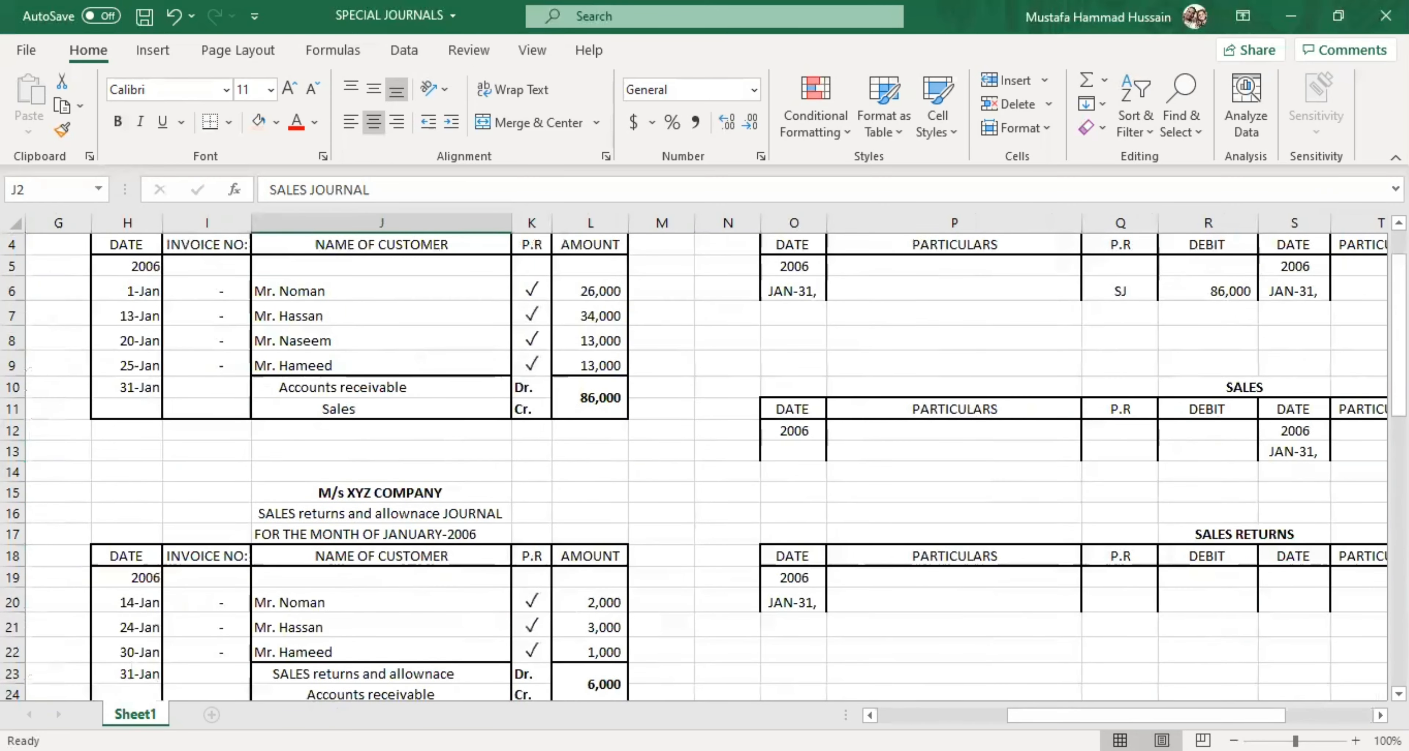
pyautogui.moveTo(1184, 714)
pyautogui.mouseDown()
pyautogui.moveTo(1270, 713)
pyautogui.moveTo(1164, 713)
pyautogui.mouseUp()
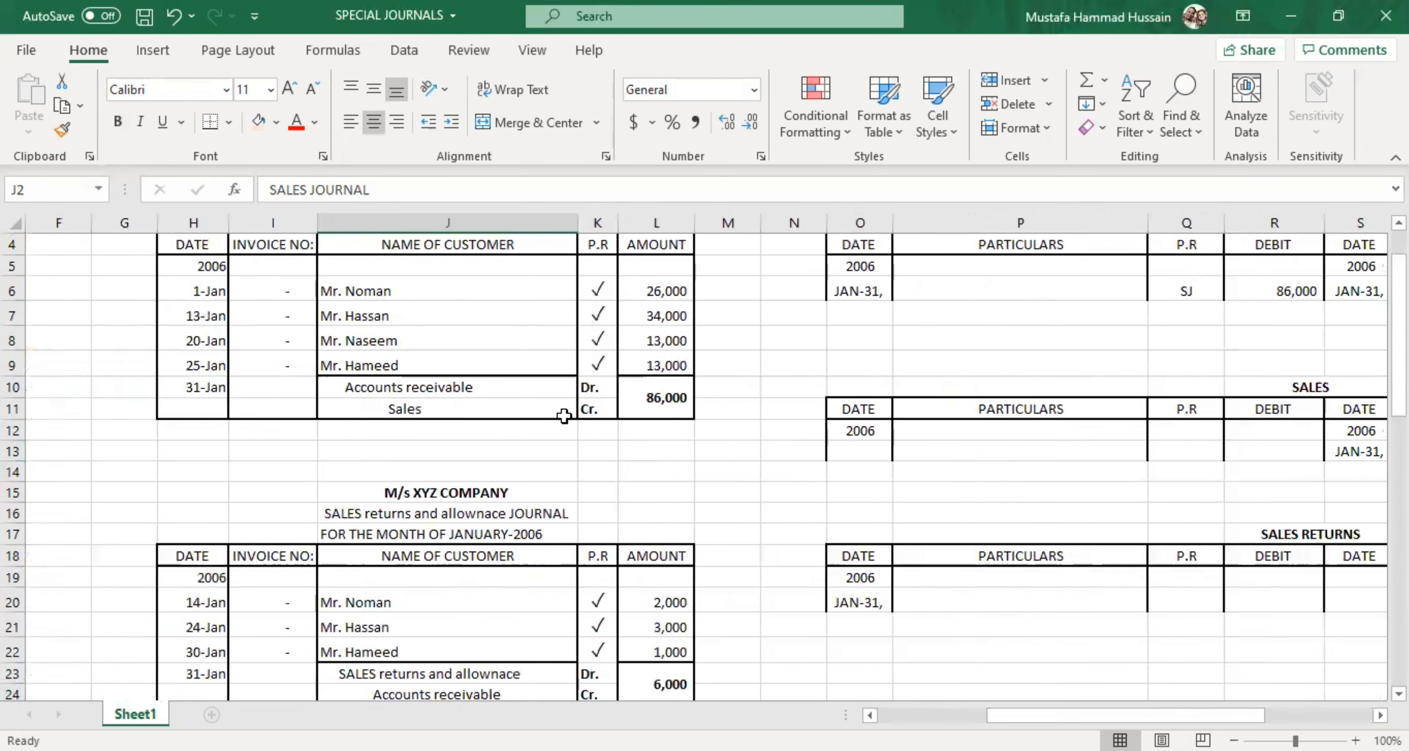
pyautogui.scroll(-3, 543, 396)
pyautogui.click(401, 469)
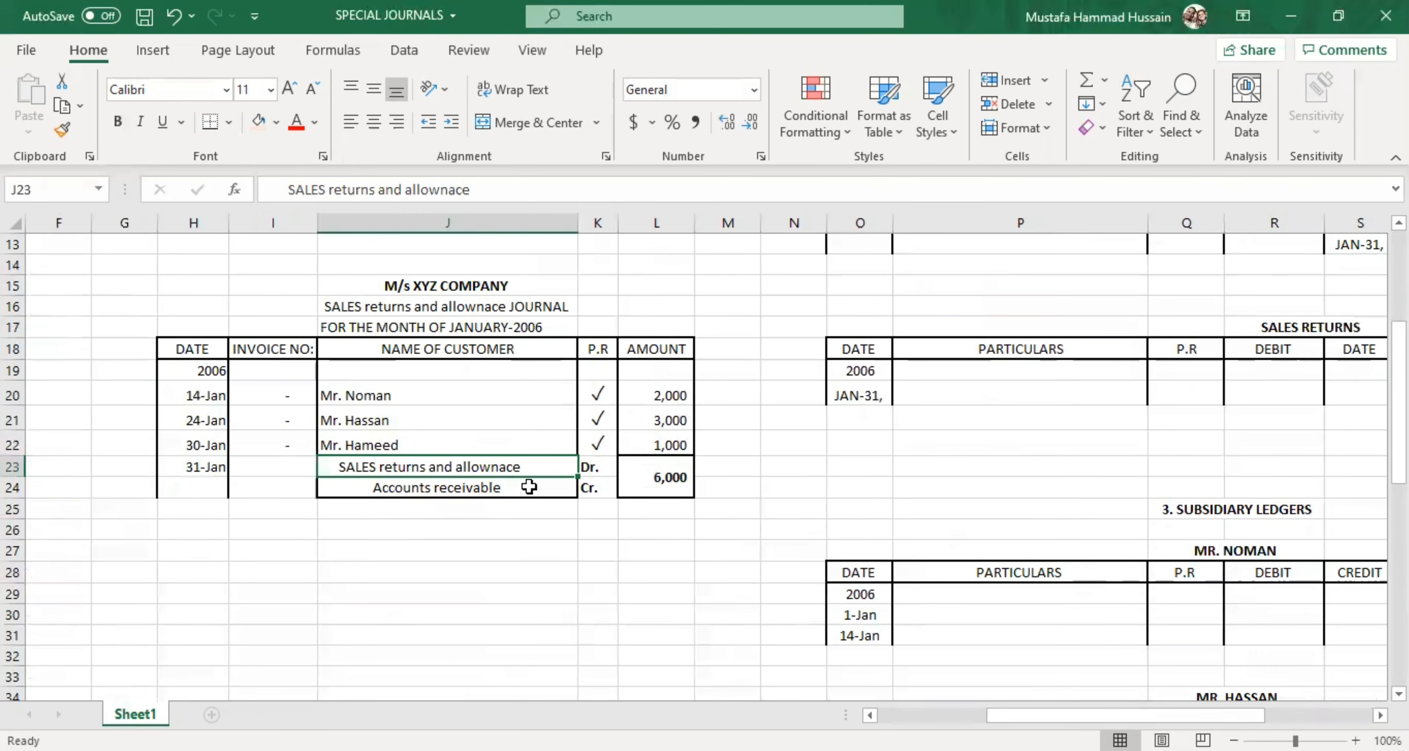
pyautogui.doubleClick(523, 468)
pyautogui.moveTo(523, 468); pyautogui.dragTo(328, 476)
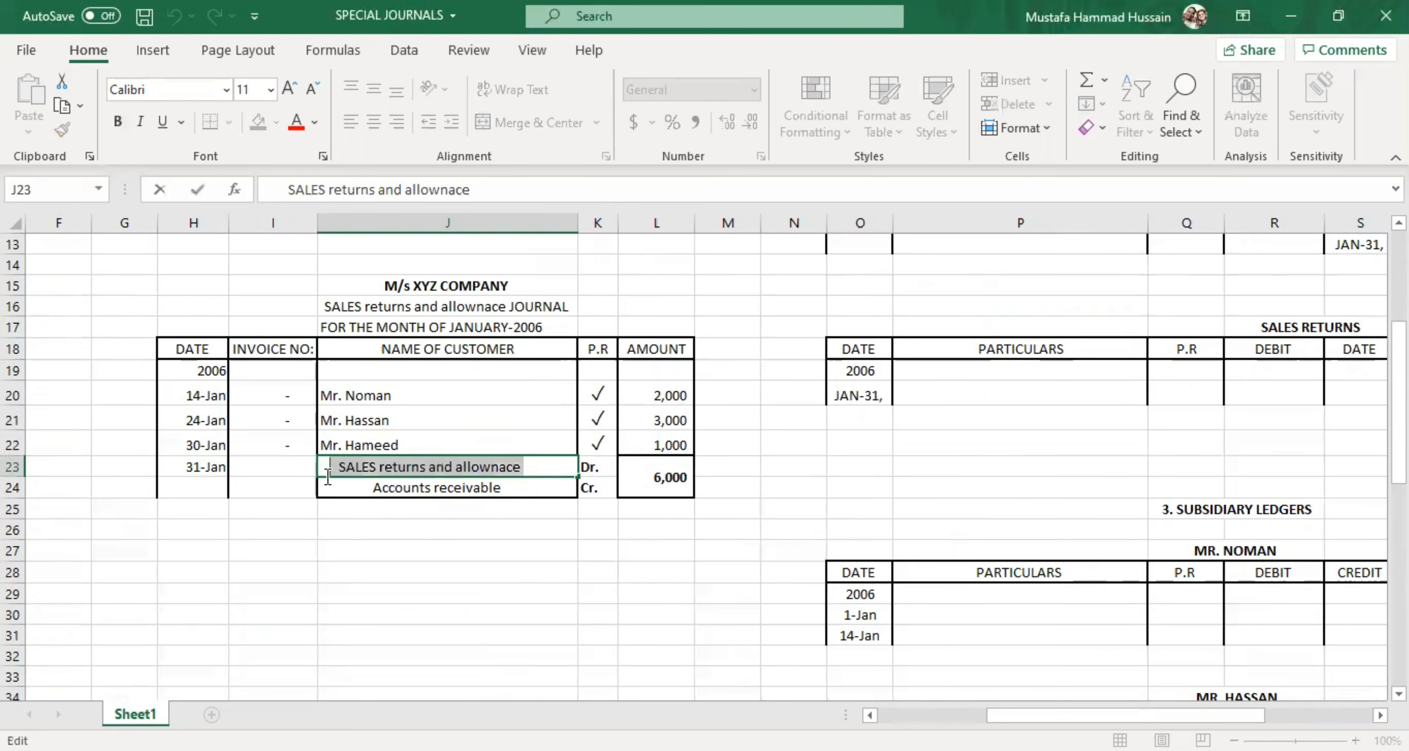
pyautogui.press('Return')
pyautogui.click(676, 477)
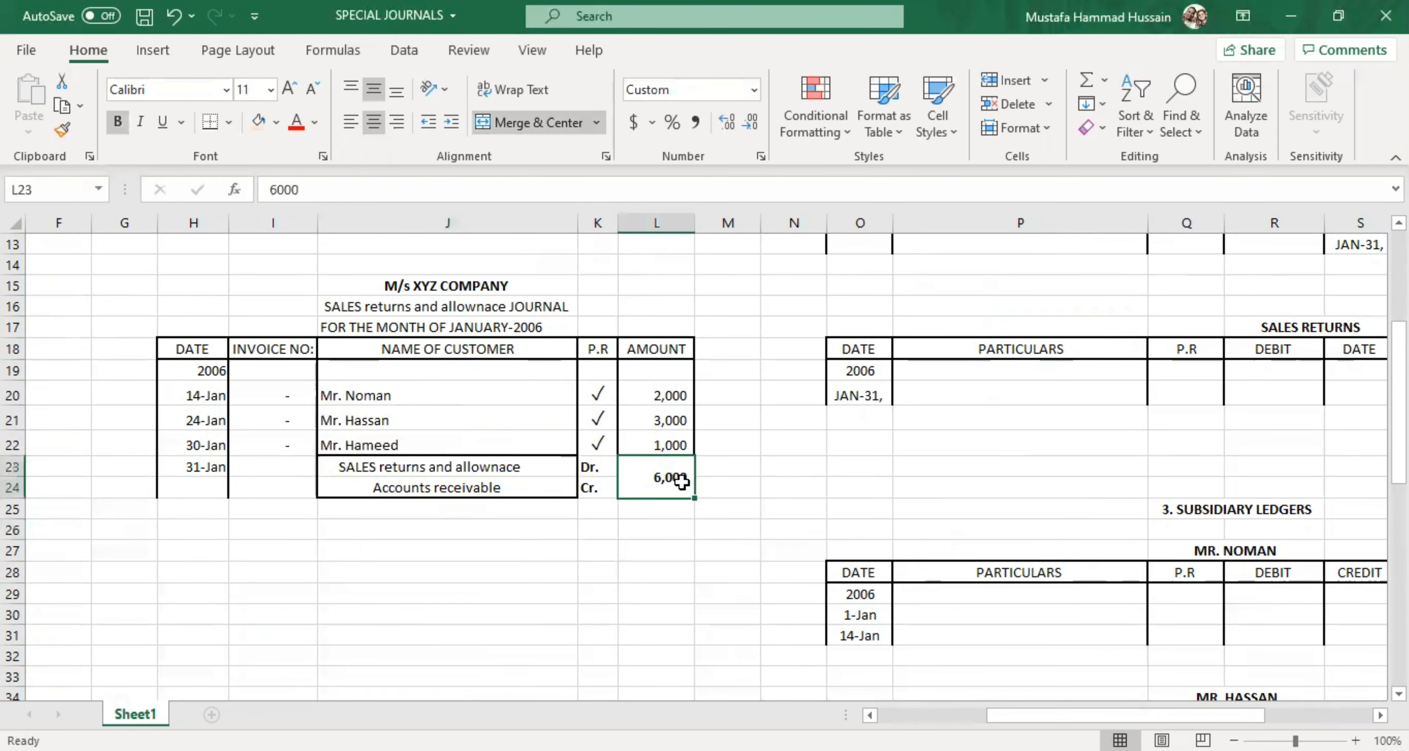
# Step: Enter the sales returns journal's total of 6,000 as the JAN-31 debit in the Sales Returns account
pyautogui.scroll(2, 700, 441)
pyautogui.scroll(-3, 728, 481)
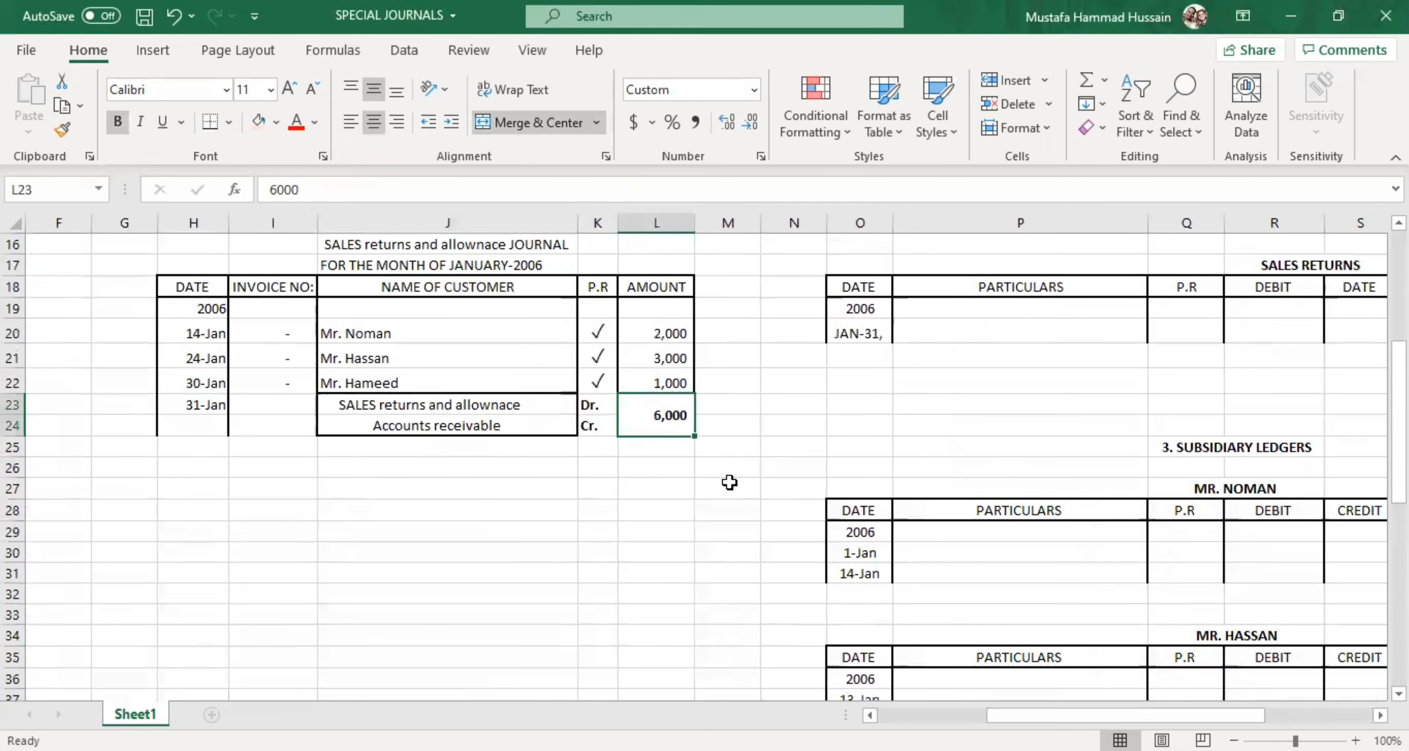
pyautogui.scroll(2, 752, 525)
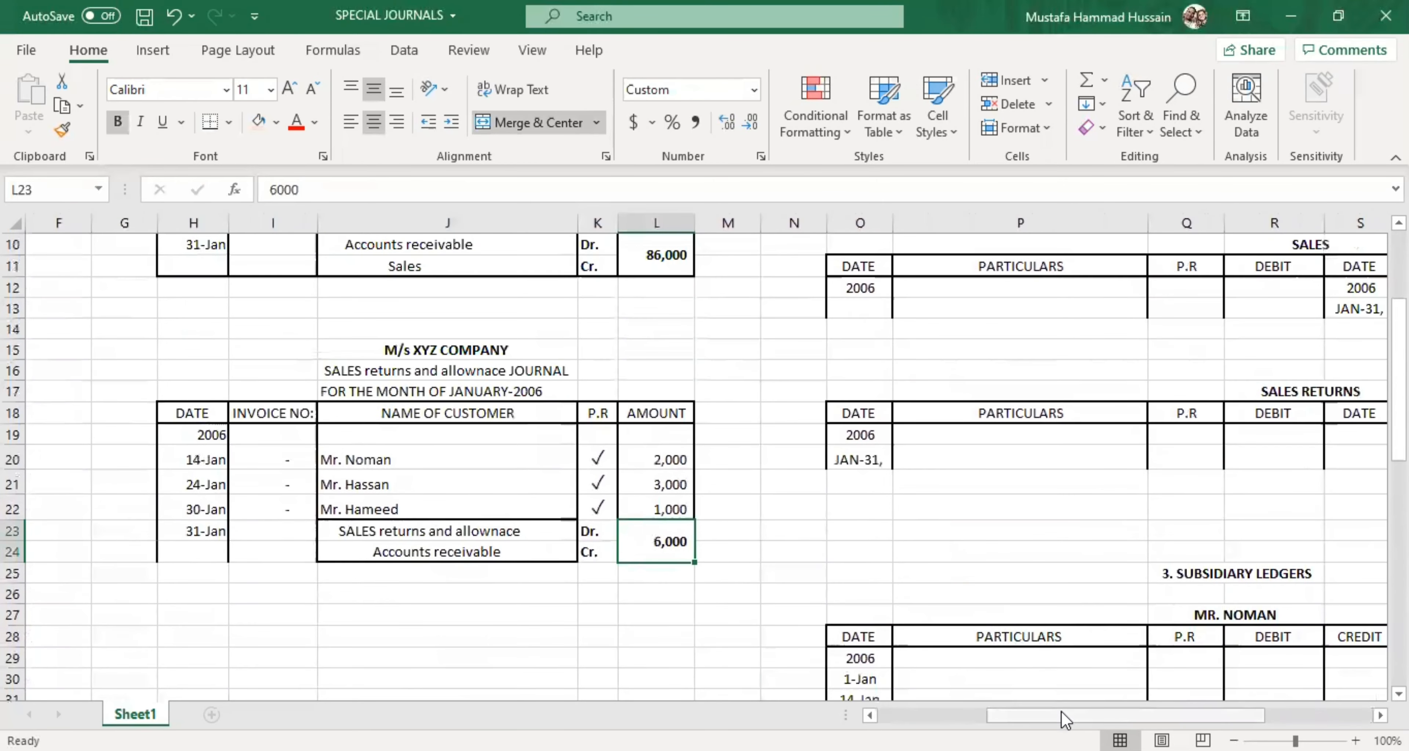
pyautogui.moveTo(1094, 718)
pyautogui.mouseDown()
pyautogui.moveTo(1199, 719)
pyautogui.moveTo(1116, 719)
pyautogui.mouseUp()
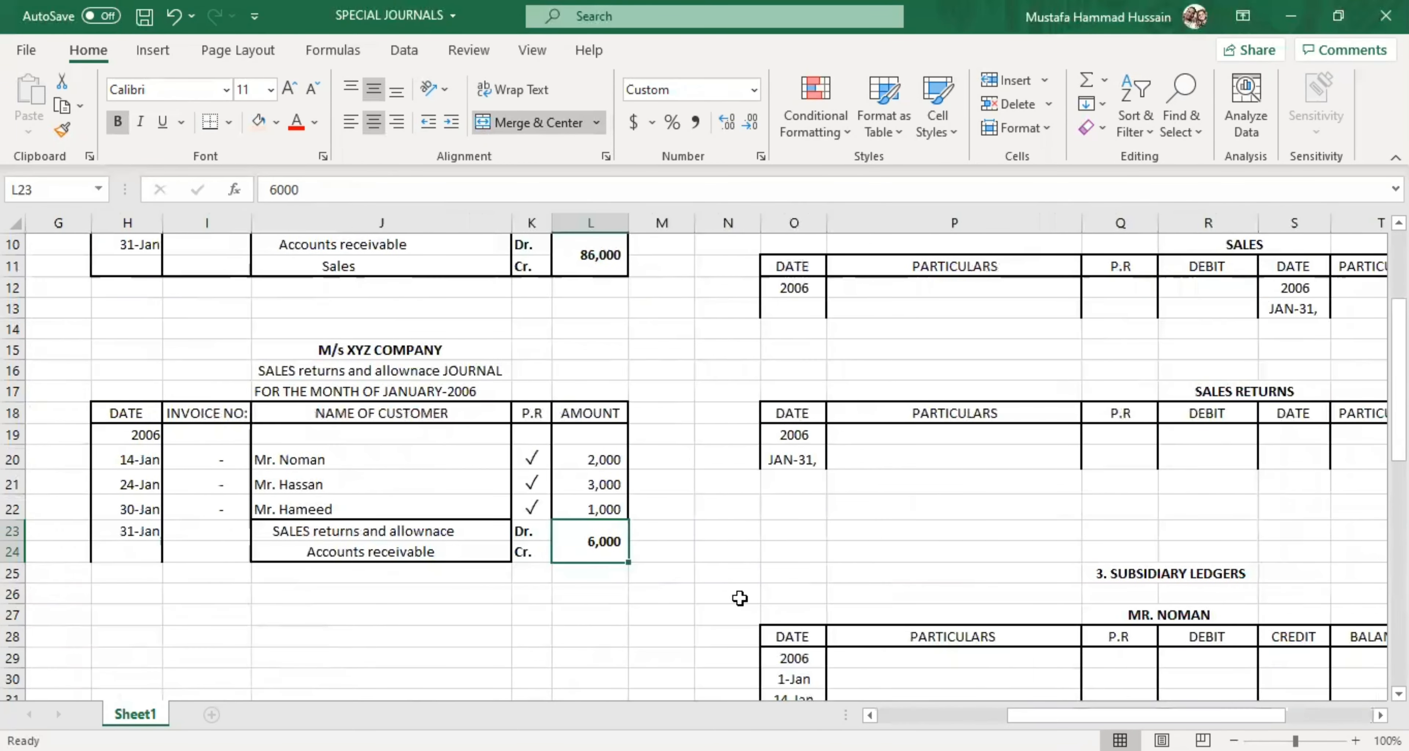
pyautogui.click(499, 534)
pyautogui.click(611, 534)
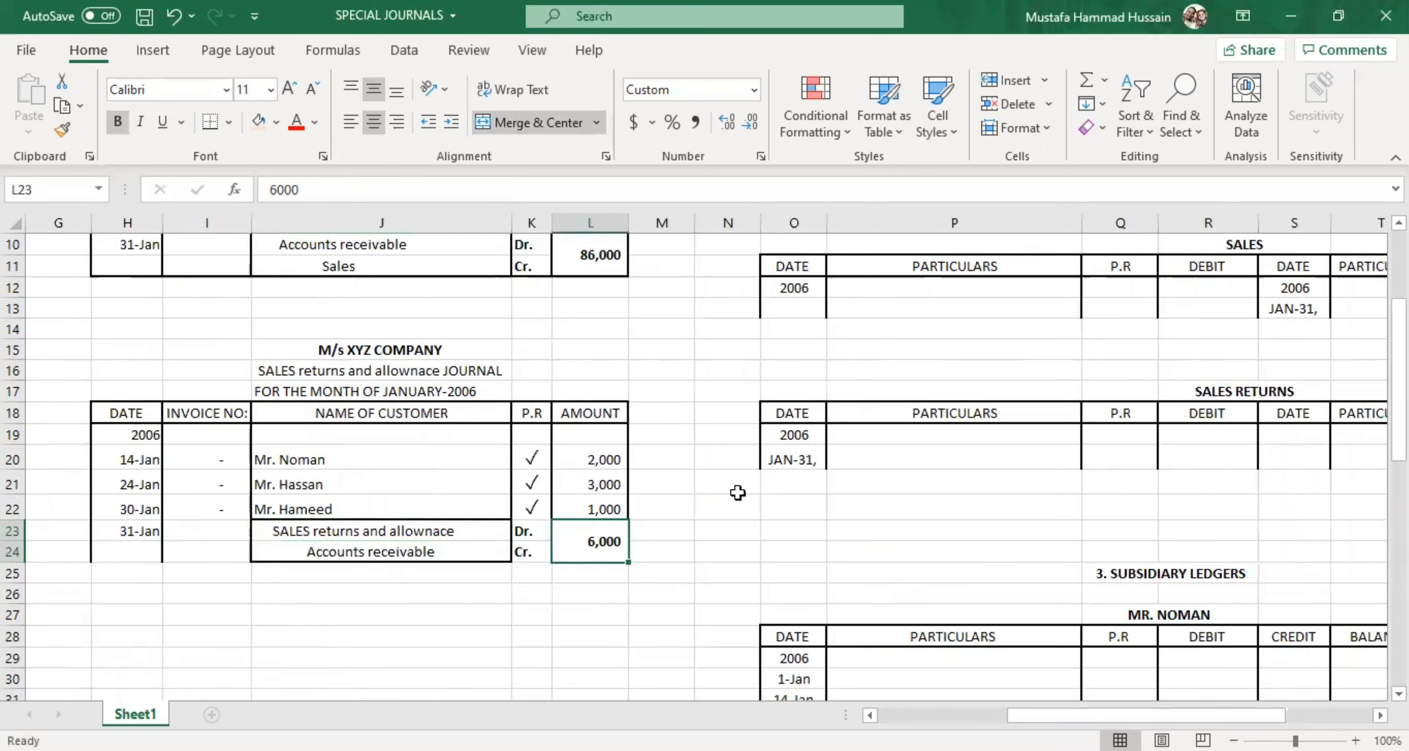
pyautogui.click(1221, 455)
pyautogui.write('6000')
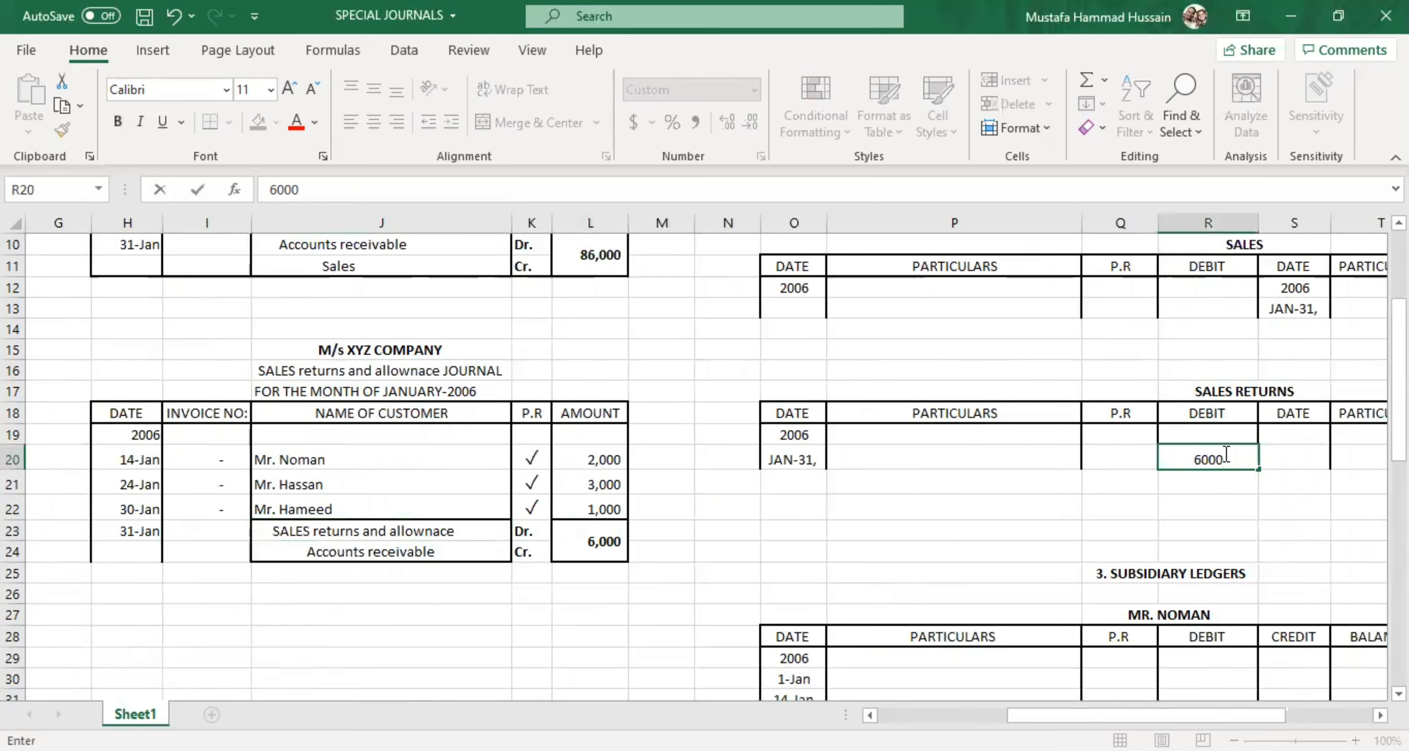
pyautogui.click(1100, 528)
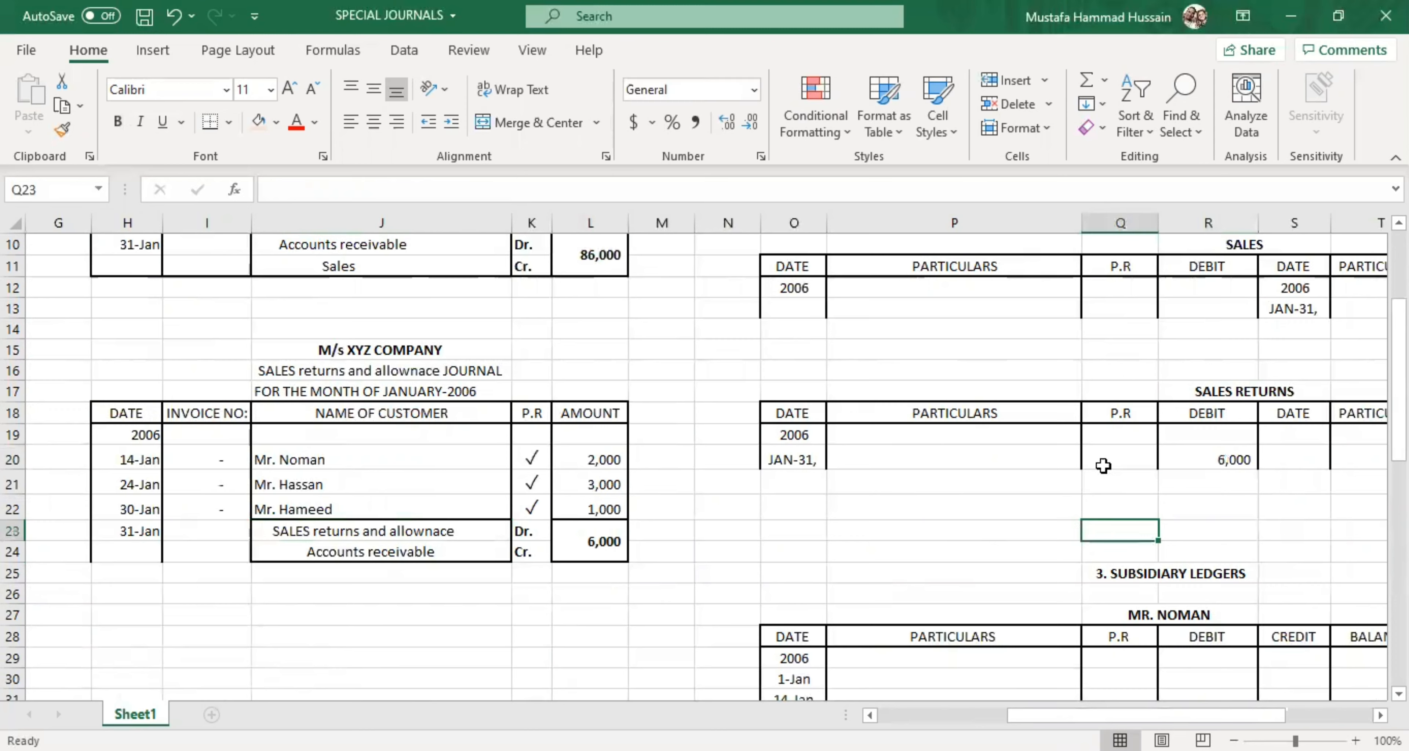
# Step: Enter SRJ as the posting reference for the JAN-31 debit in the Sales Returns account
pyautogui.click(1163, 456)
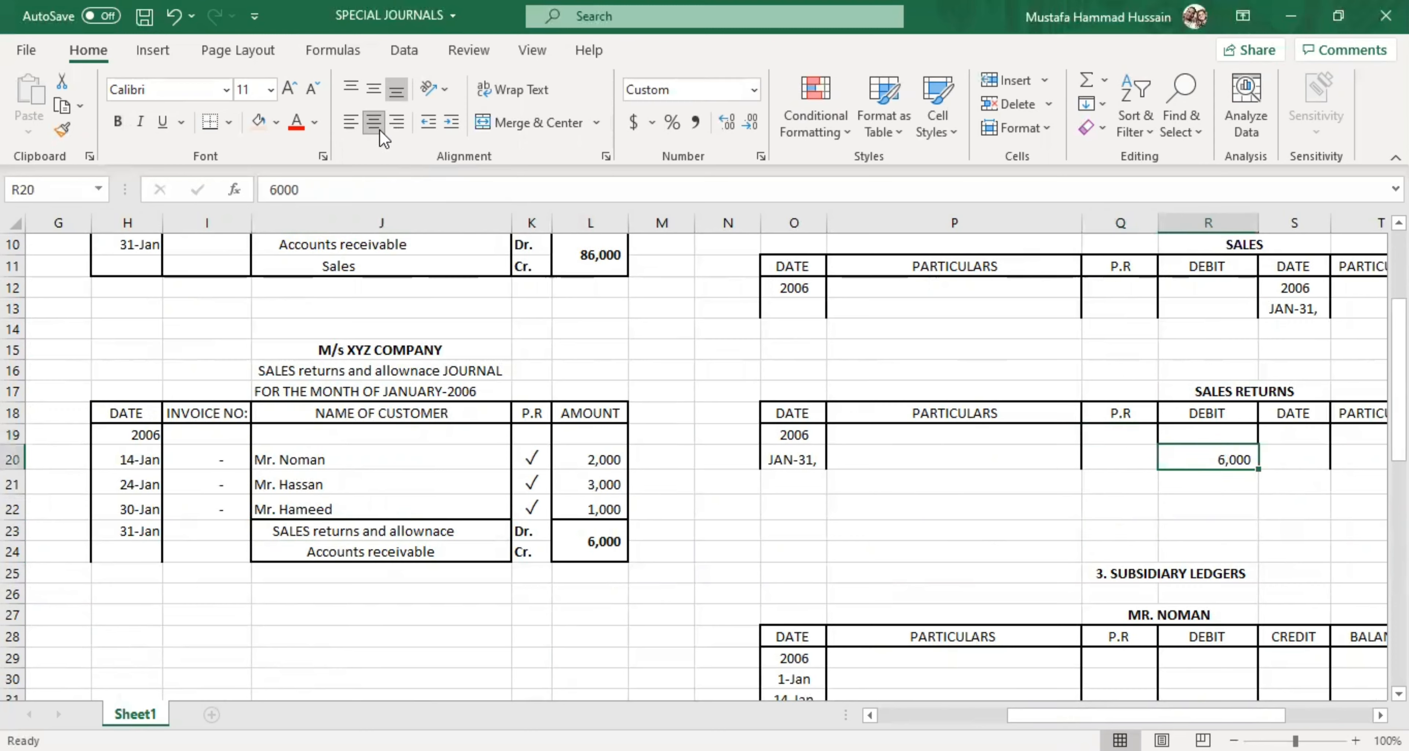
pyautogui.doubleClick(1118, 455)
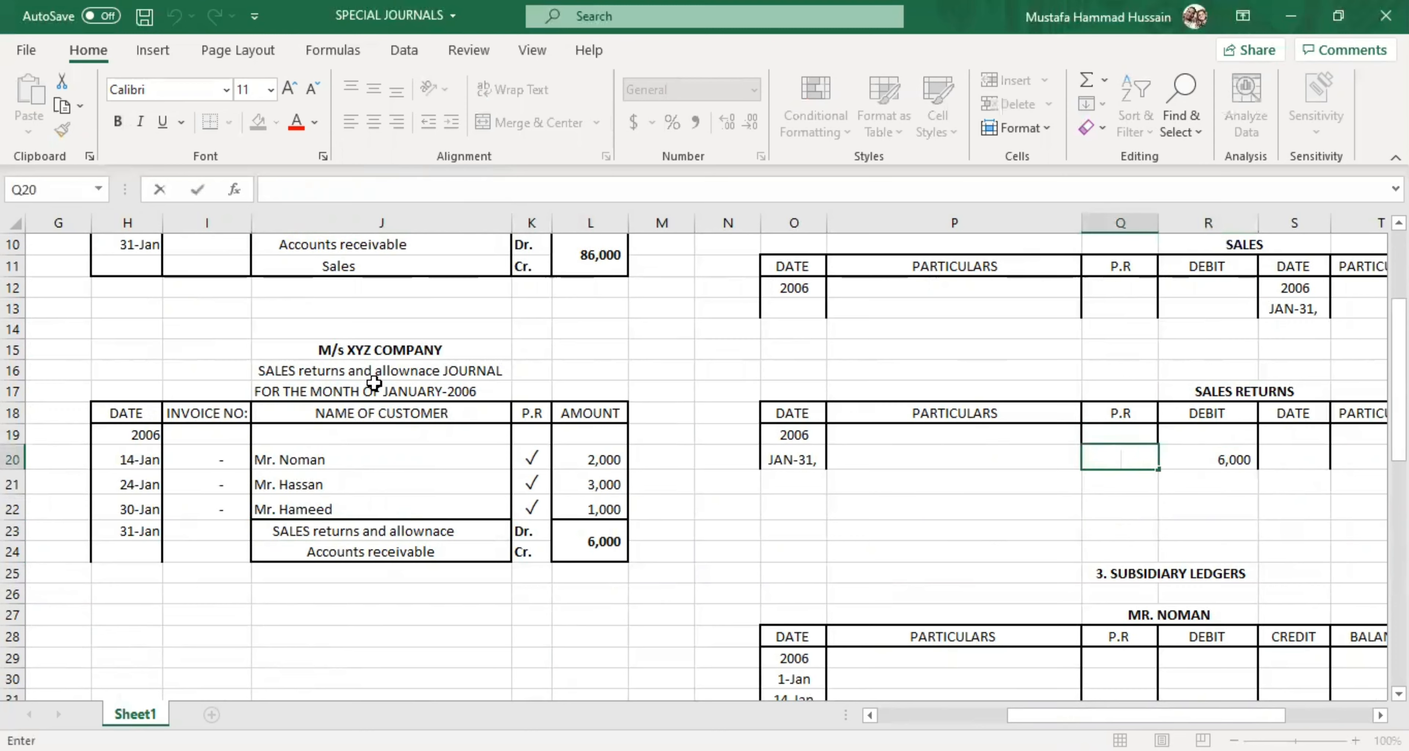
pyautogui.click(359, 374)
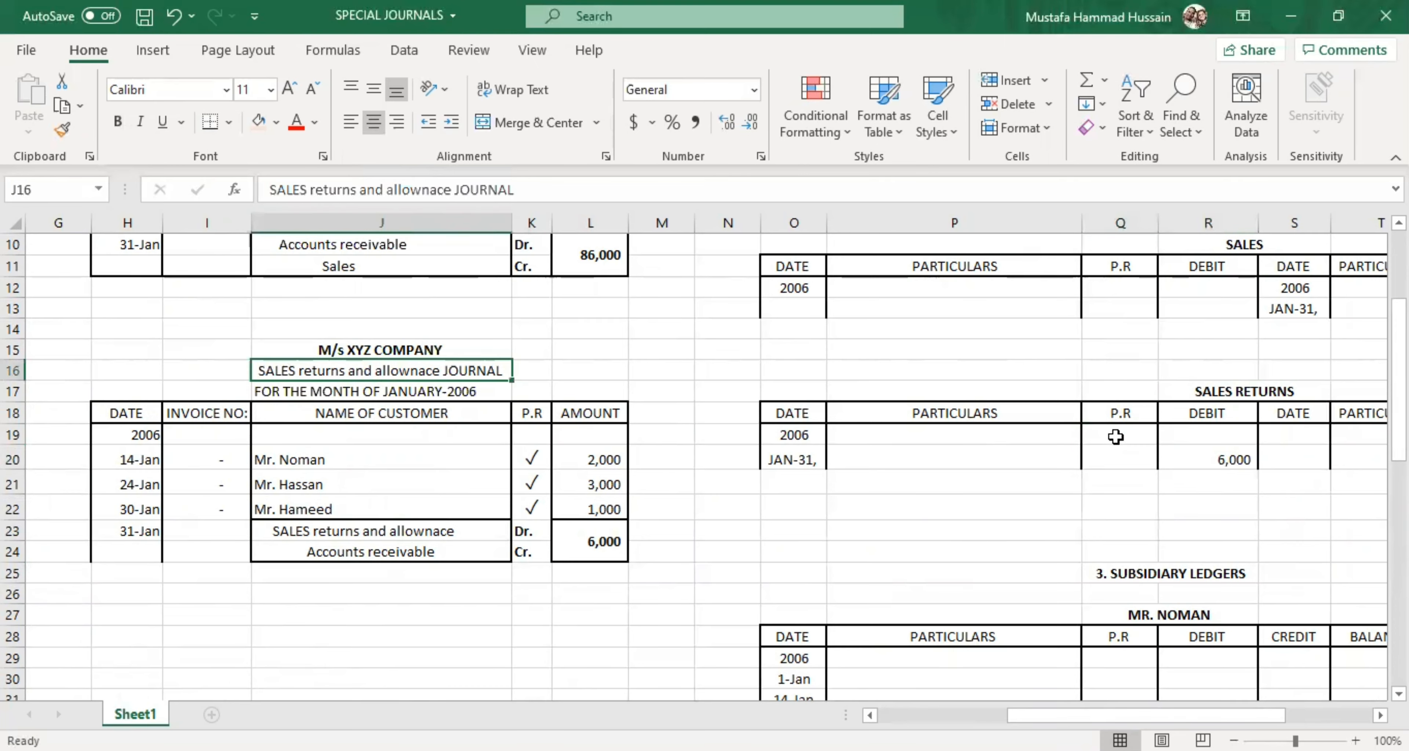
pyautogui.click(1129, 450)
pyautogui.write('SRJ')
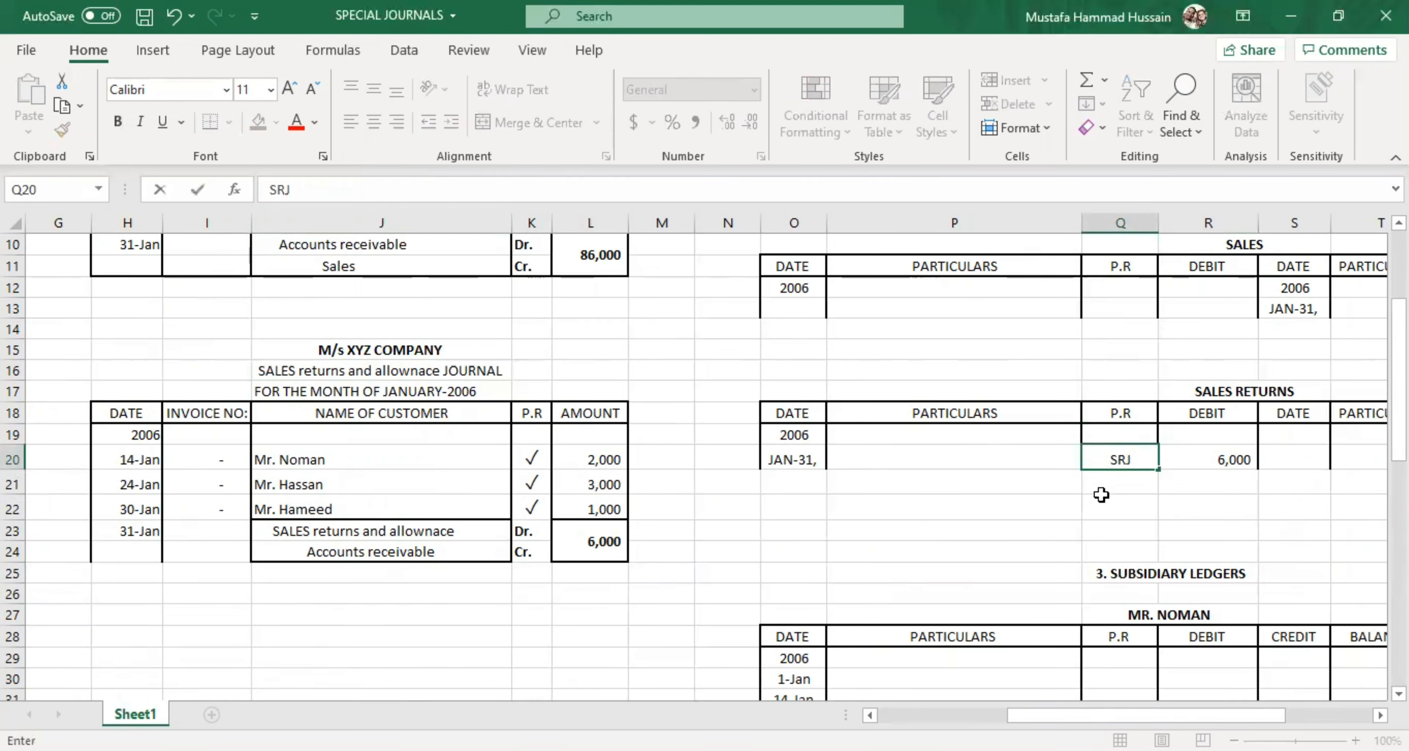
pyautogui.click(1103, 506)
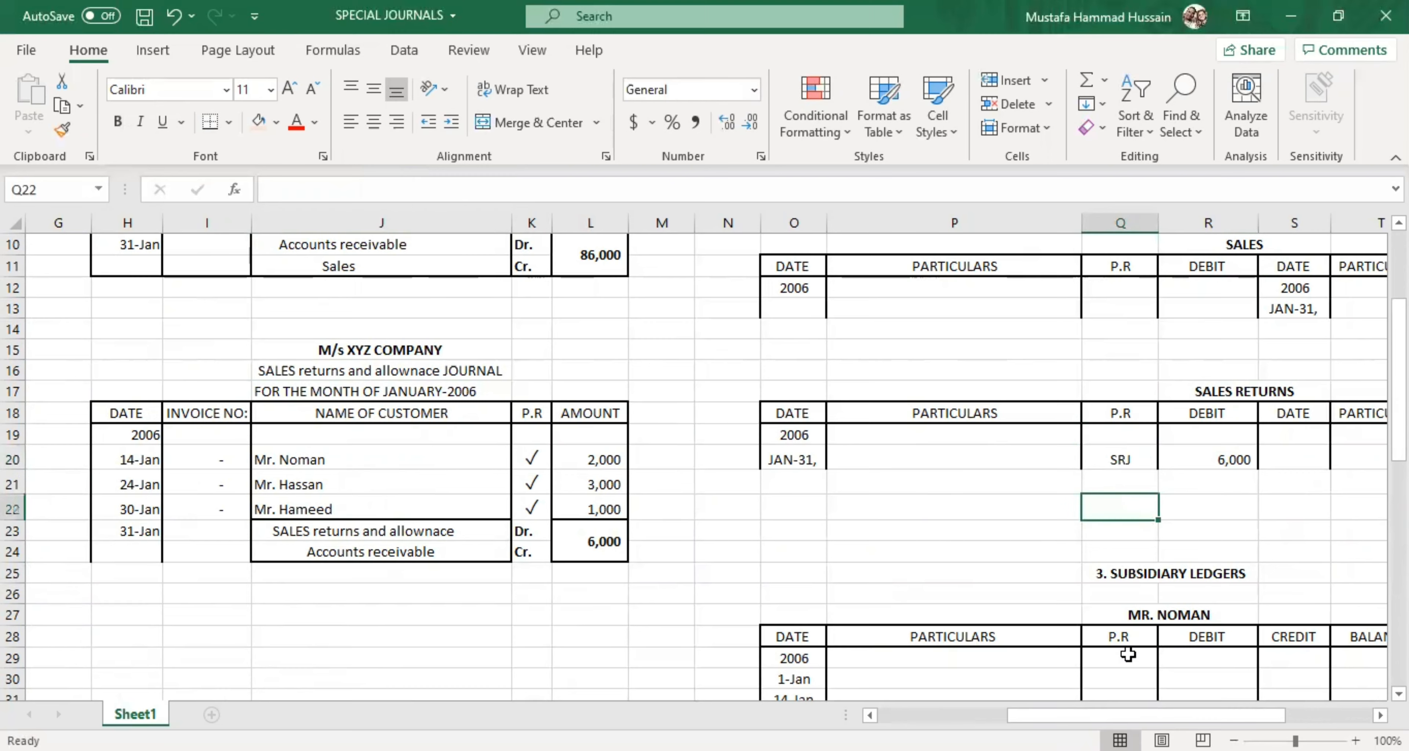
# Step: Review the three controlling accounts, the numbered task list through subsidiary ledgers, and the source transactions and journals
pyautogui.hscroll(5, 1252, 664)
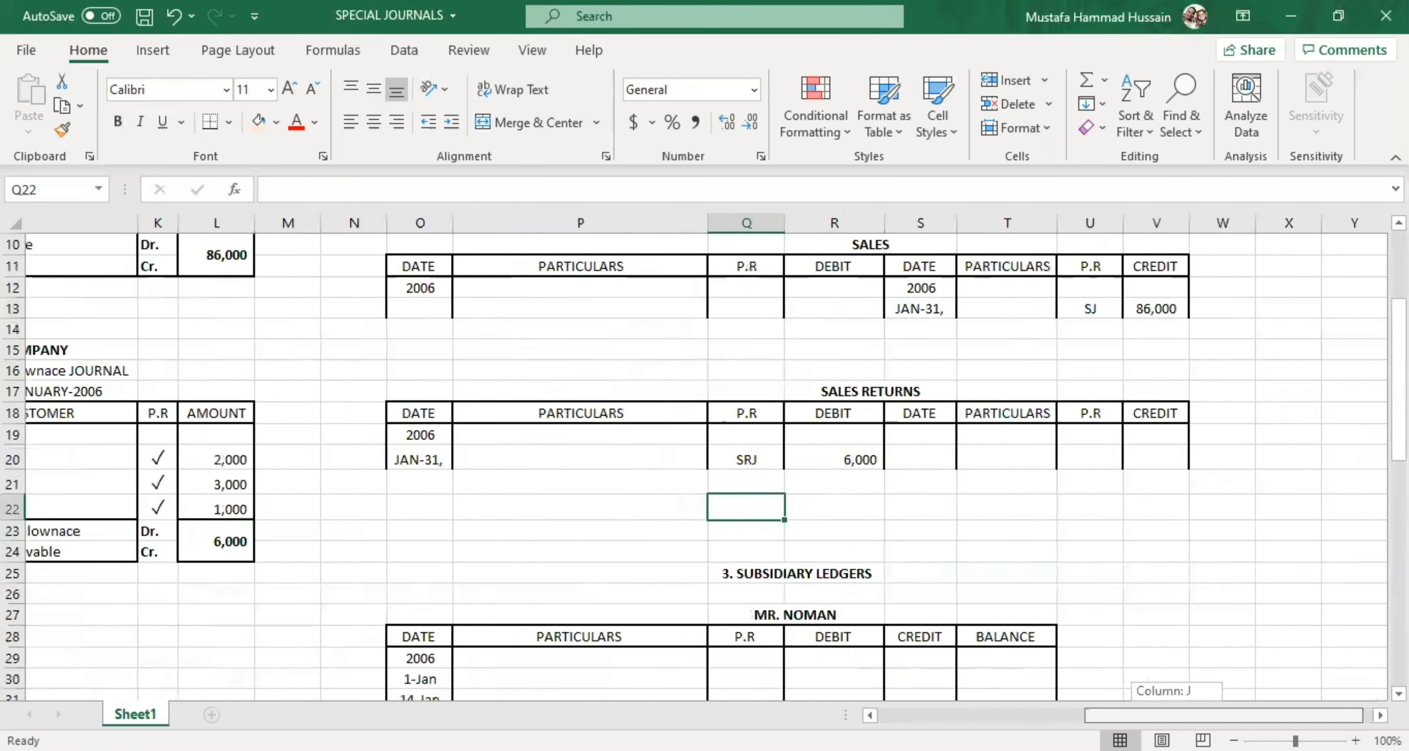
pyautogui.scroll(3, 1056, 545)
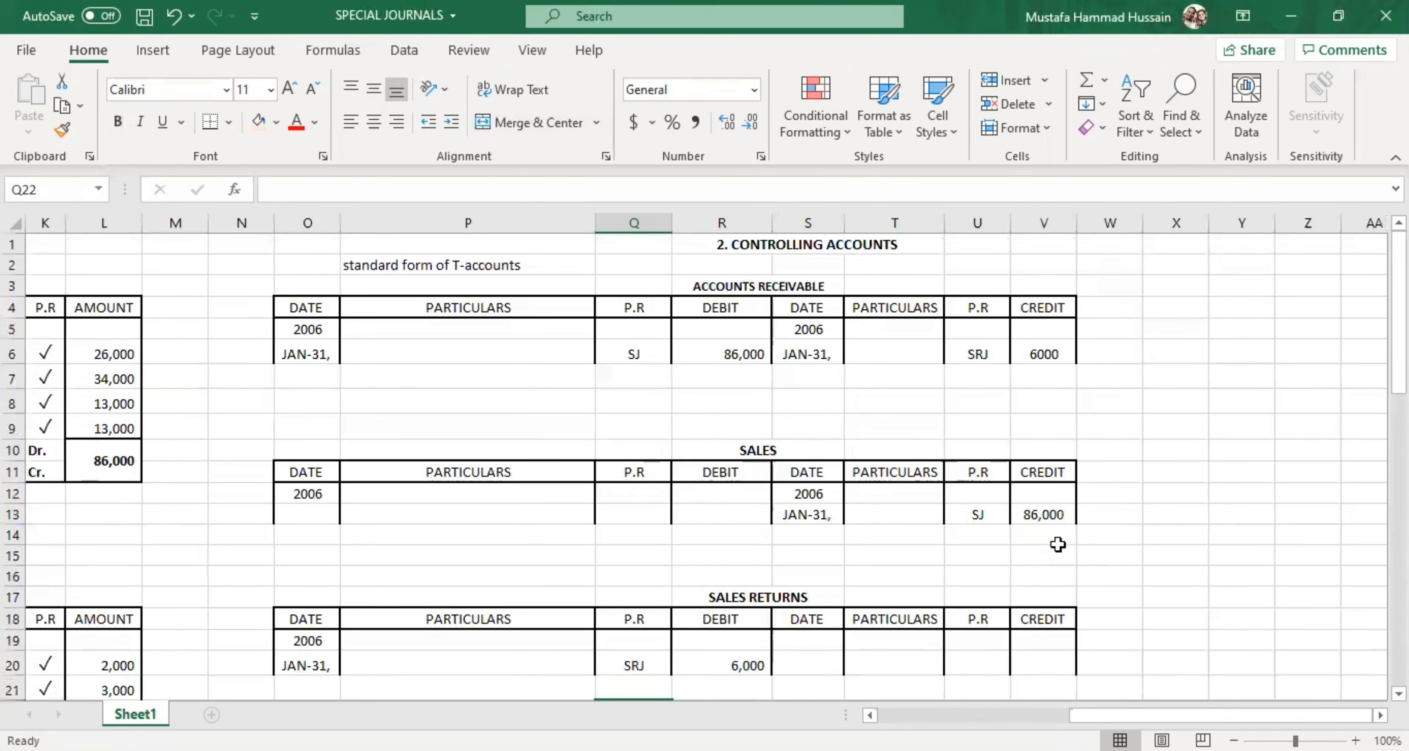
pyautogui.scroll(-1, 932, 506)
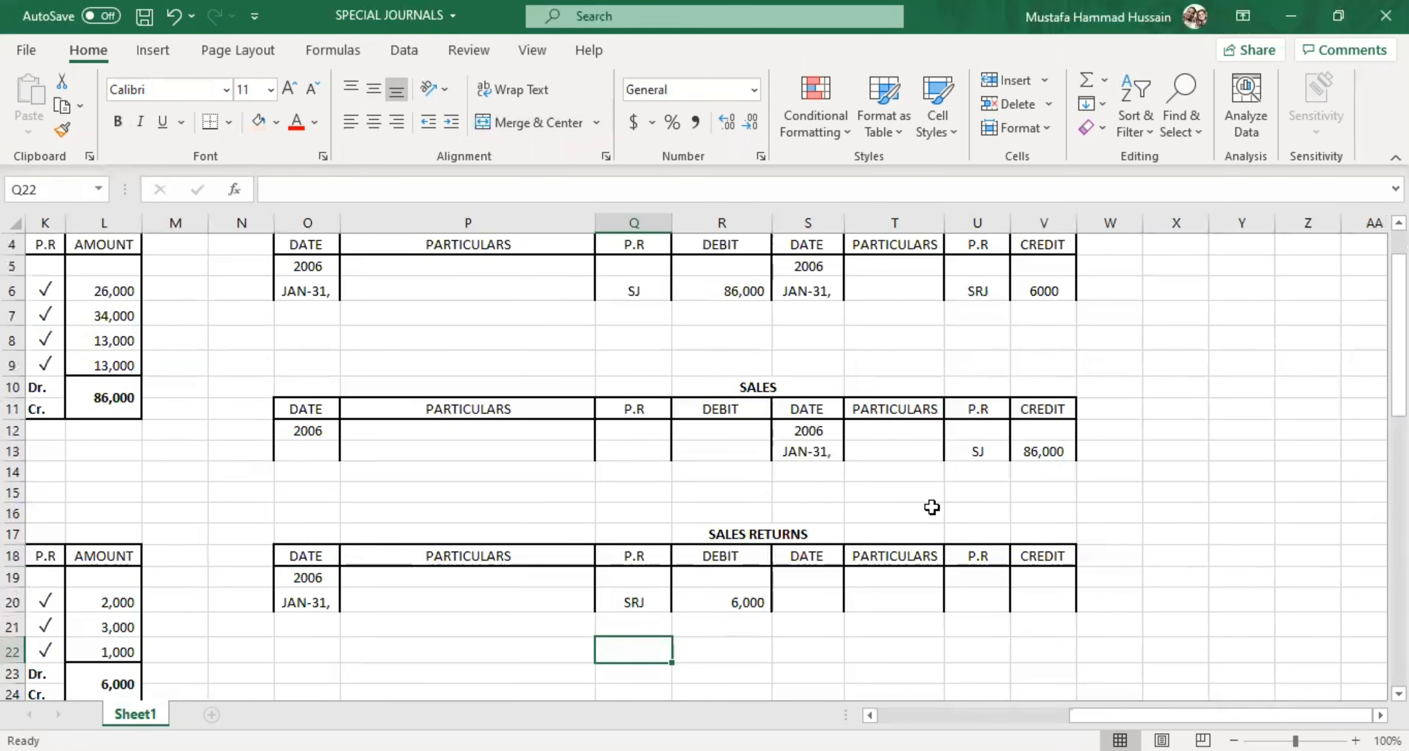
pyautogui.scroll(1, 932, 505)
pyautogui.scroll(-1, 839, 500)
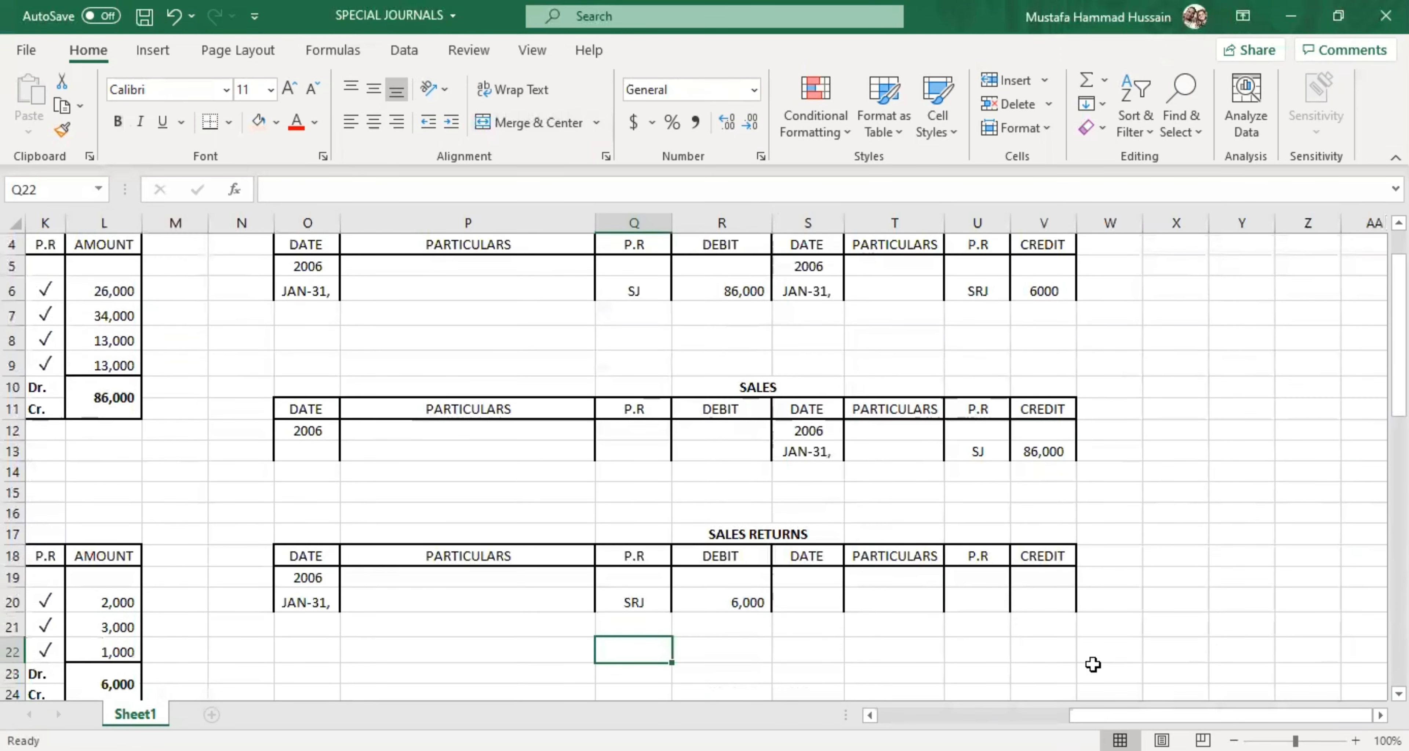
pyautogui.hscroll(-5, 138, 390)
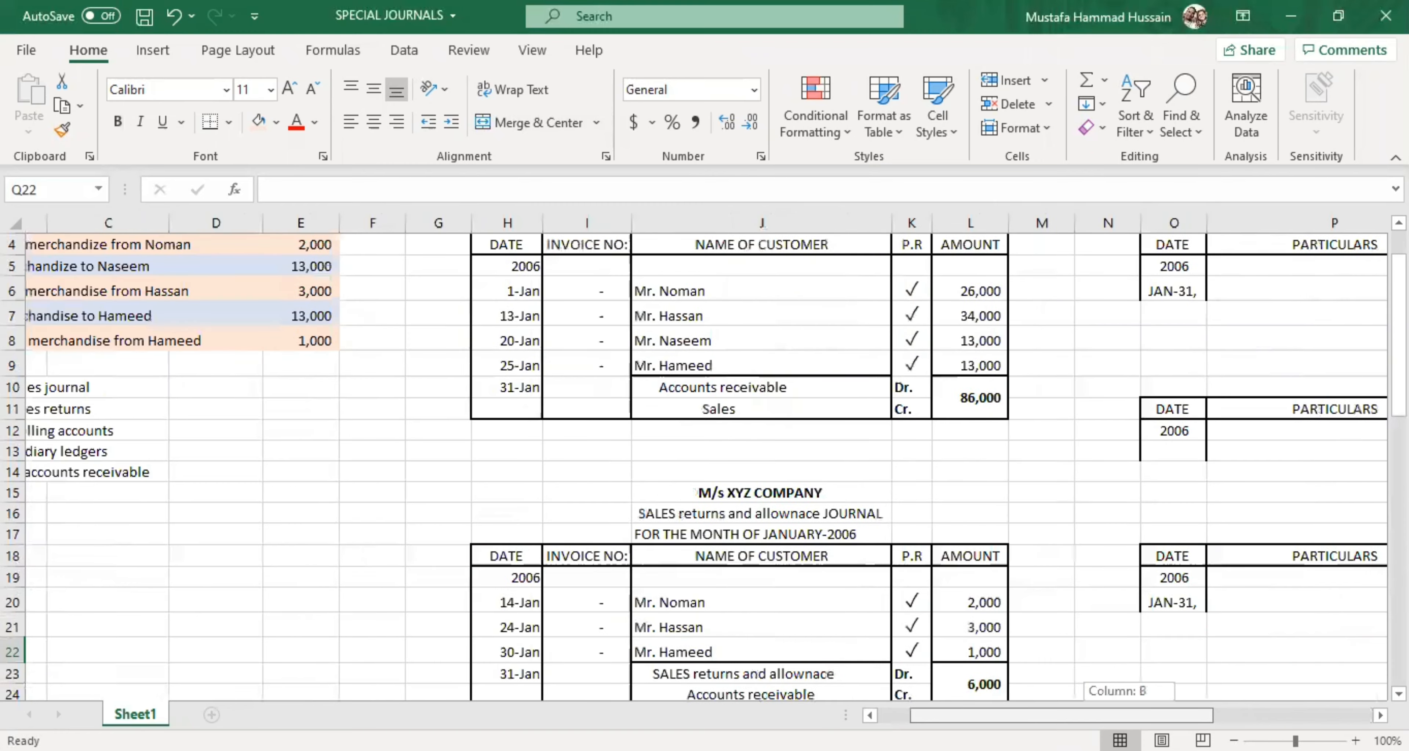
pyautogui.click(134, 383)
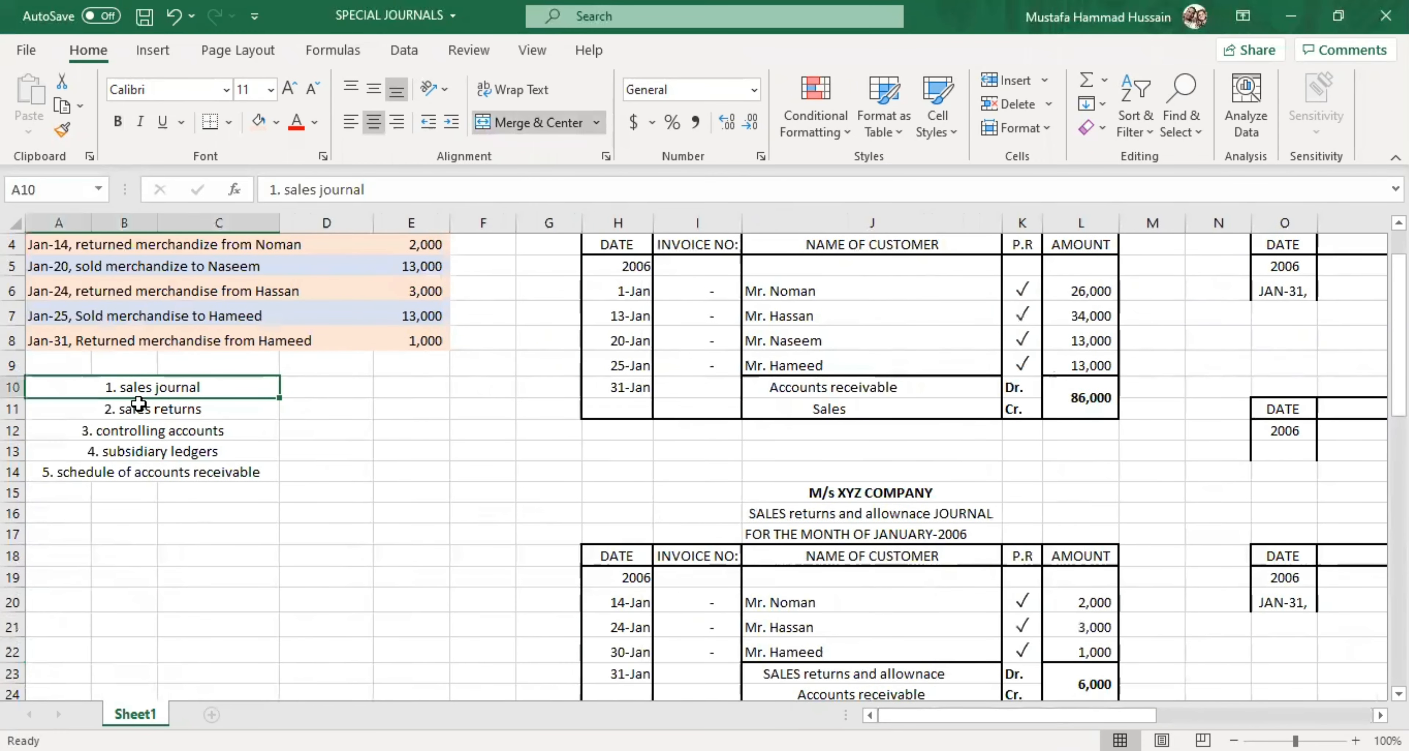
pyautogui.click(141, 410)
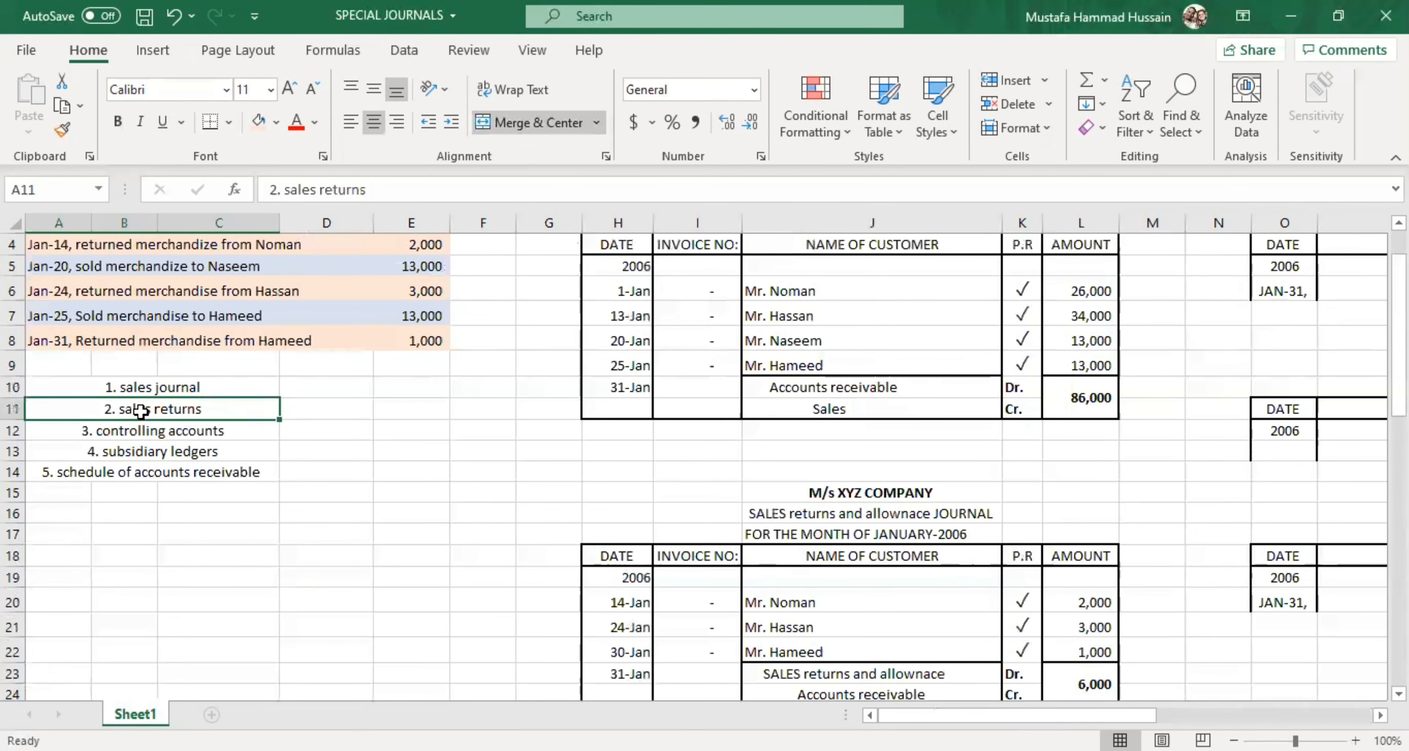
pyautogui.click(155, 433)
pyautogui.click(190, 452)
pyautogui.scroll(1, 827, 471)
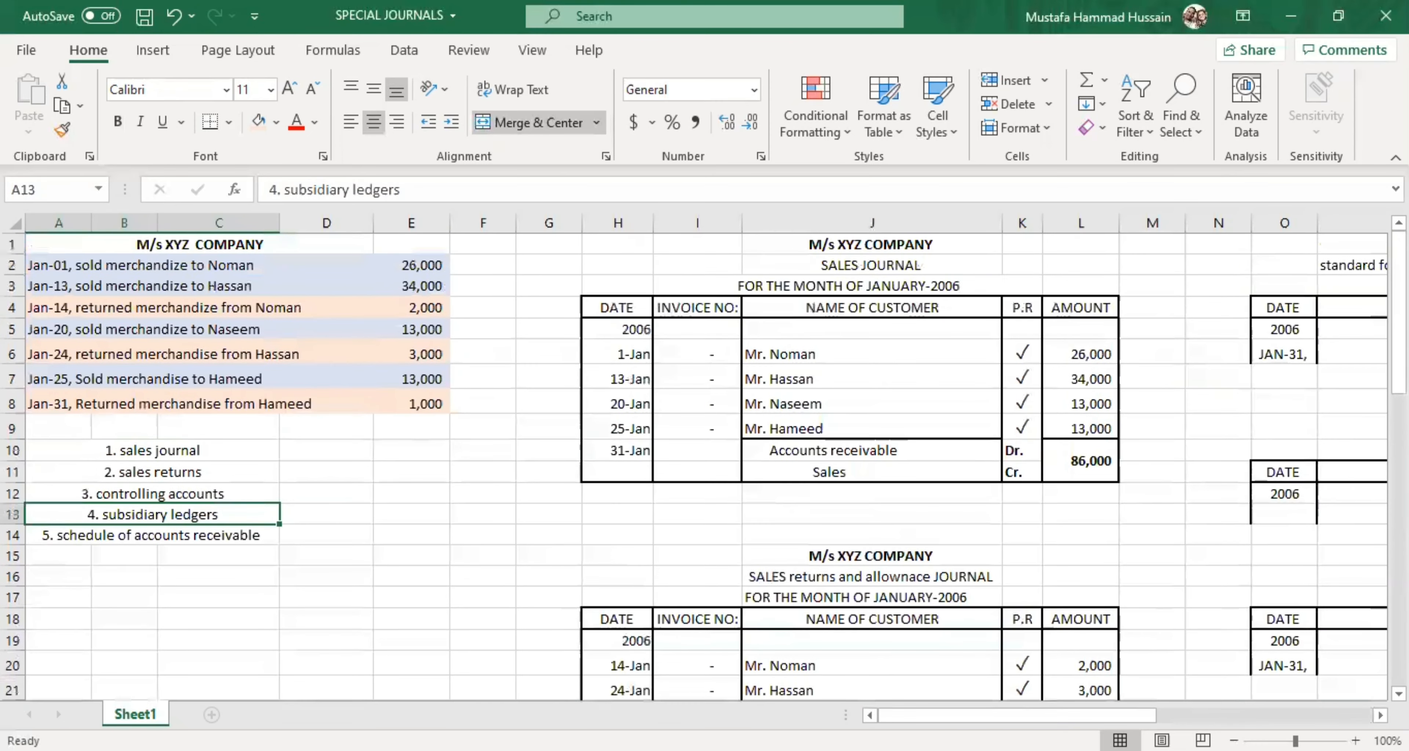
pyautogui.hscroll(3, 740, 476)
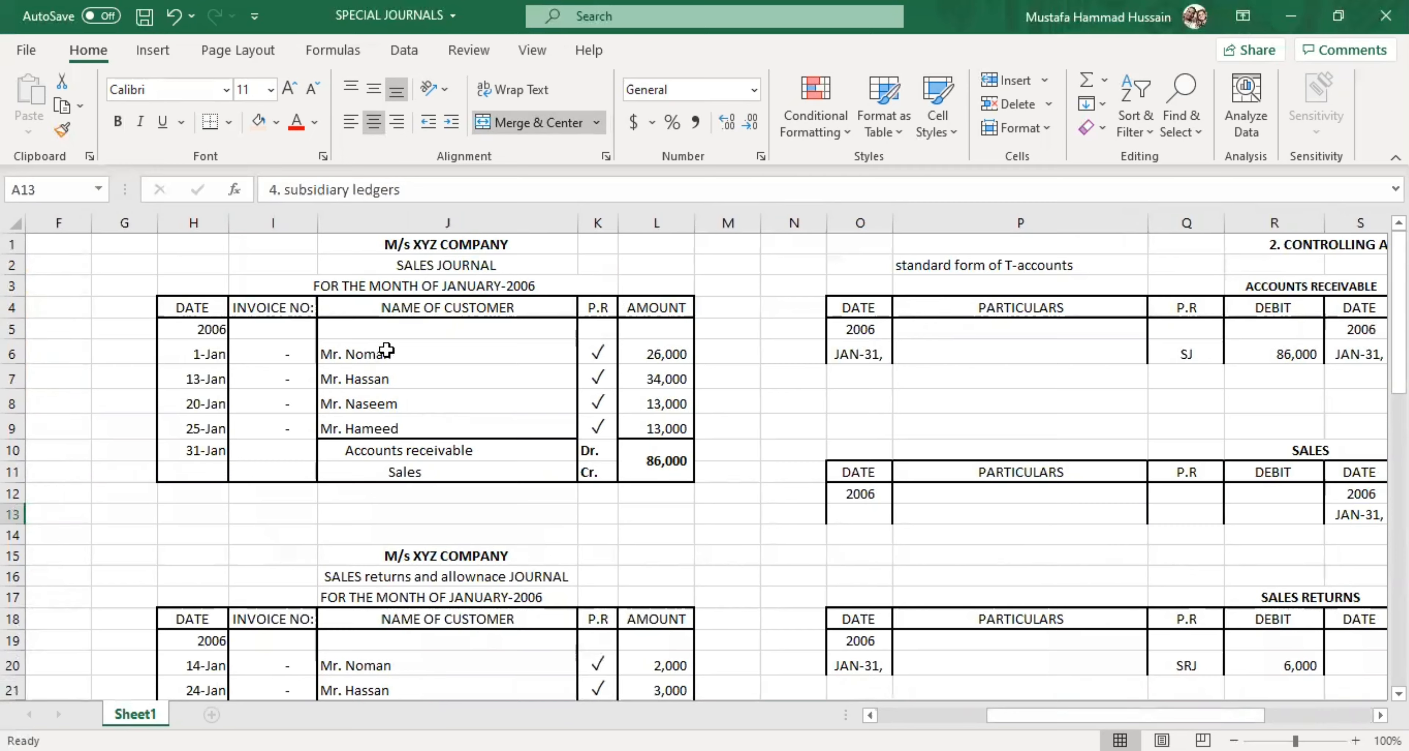
# Step: Examine the sales journal's heading and the four customers listed under NAME OF CUSTOMER
pyautogui.moveTo(387, 354); pyautogui.dragTo(395, 420)
pyautogui.click(401, 351)
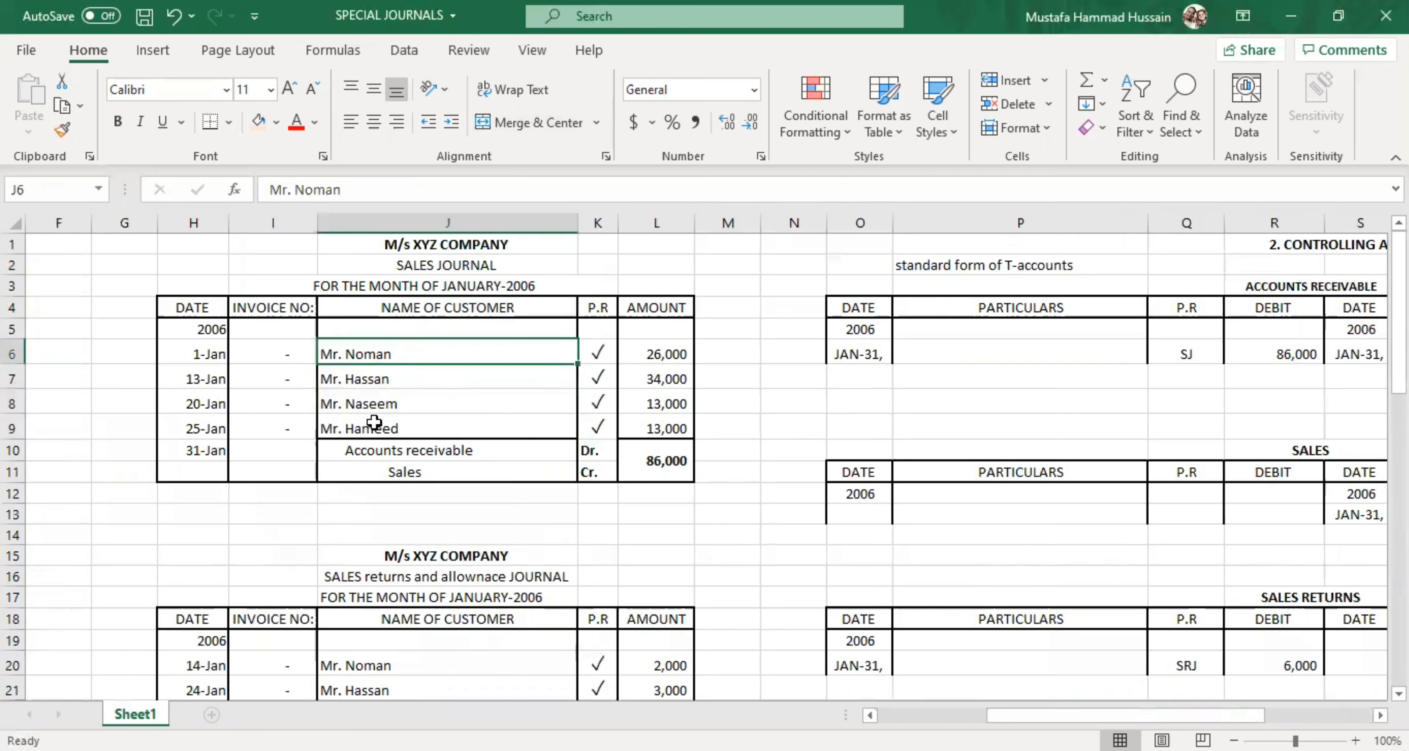
pyautogui.click(455, 266)
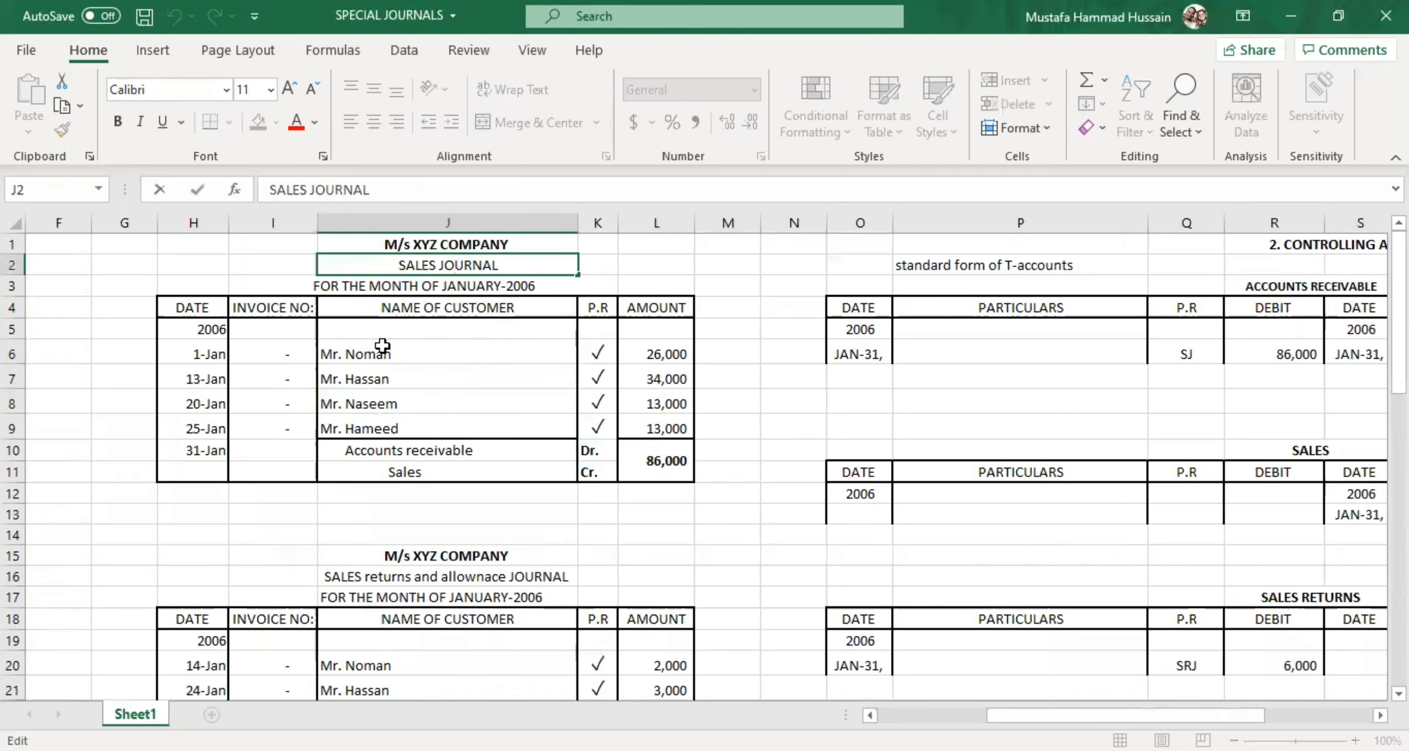
pyautogui.moveTo(383, 350); pyautogui.dragTo(391, 420)
pyautogui.click(434, 311)
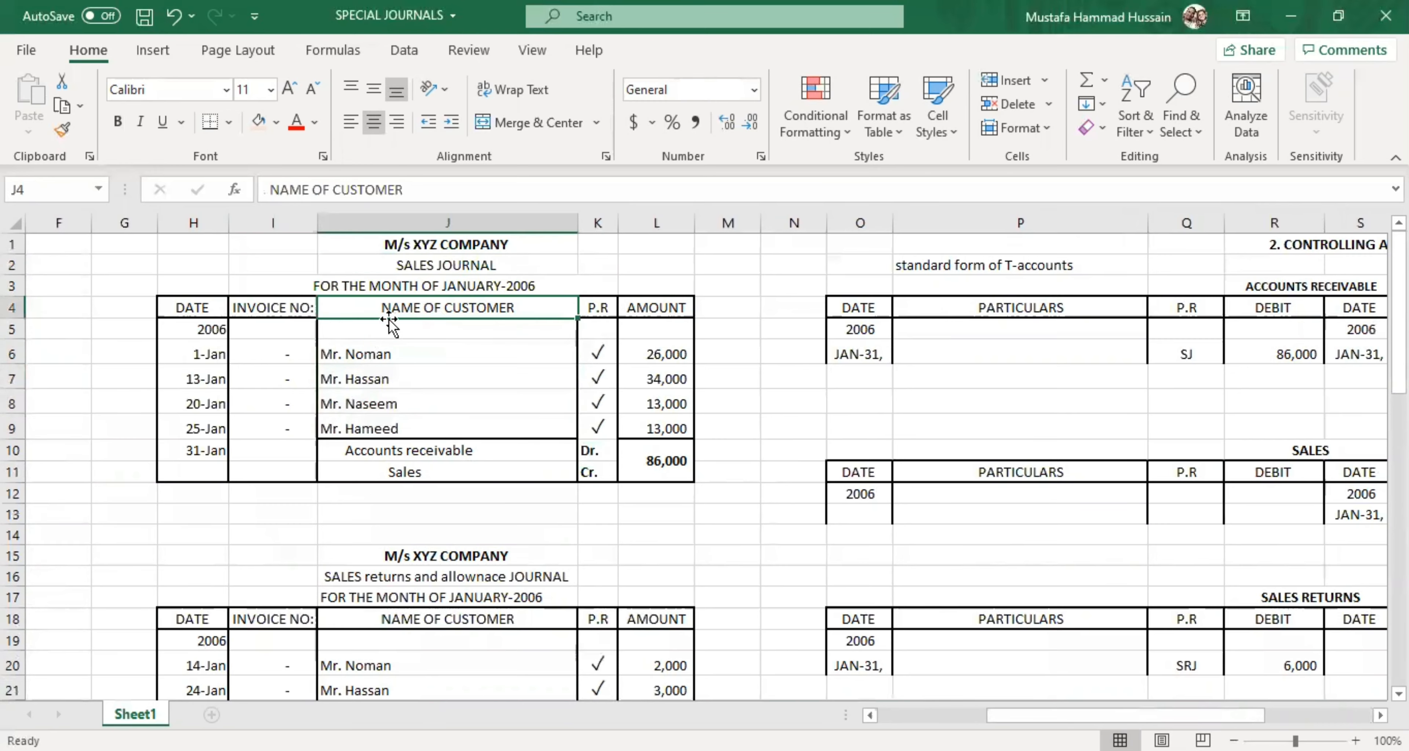
pyautogui.moveTo(377, 348); pyautogui.dragTo(371, 422)
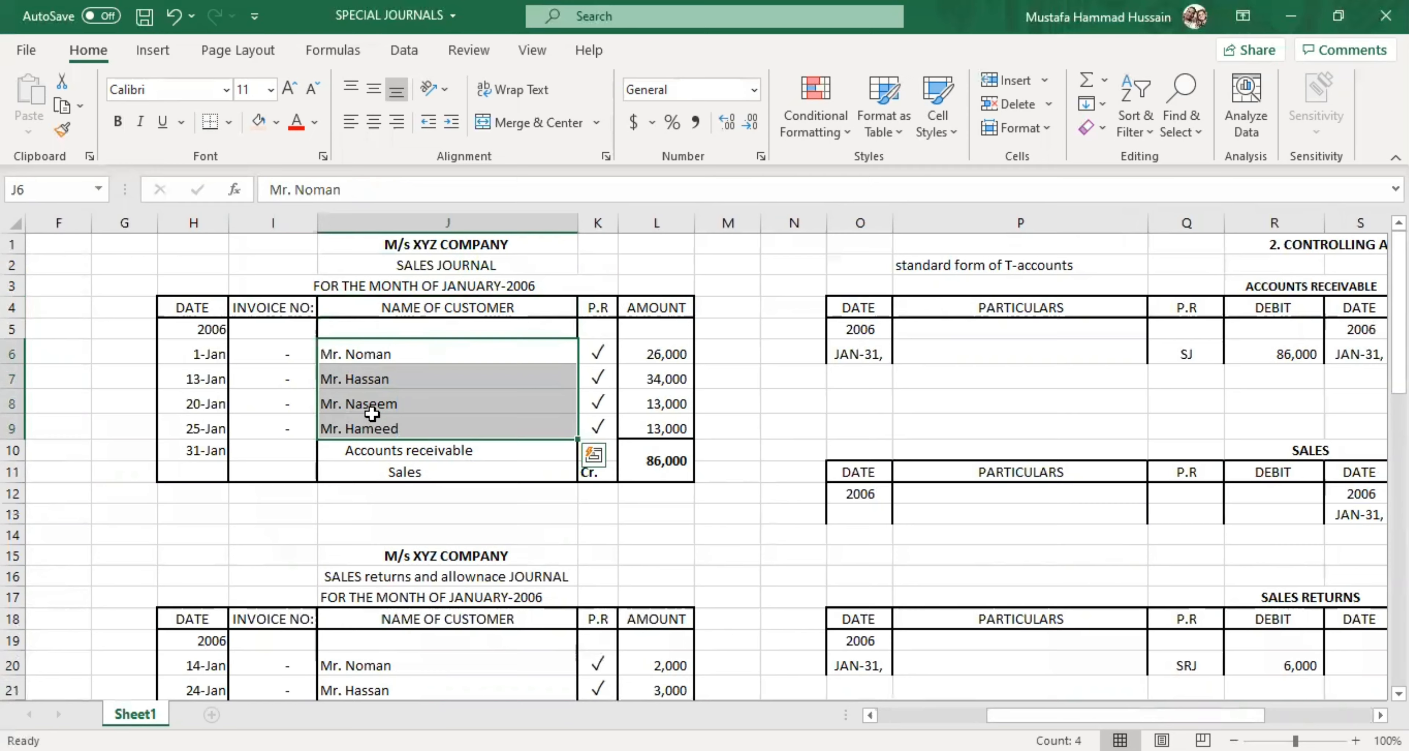
pyautogui.moveTo(375, 350); pyautogui.dragTo(370, 420)
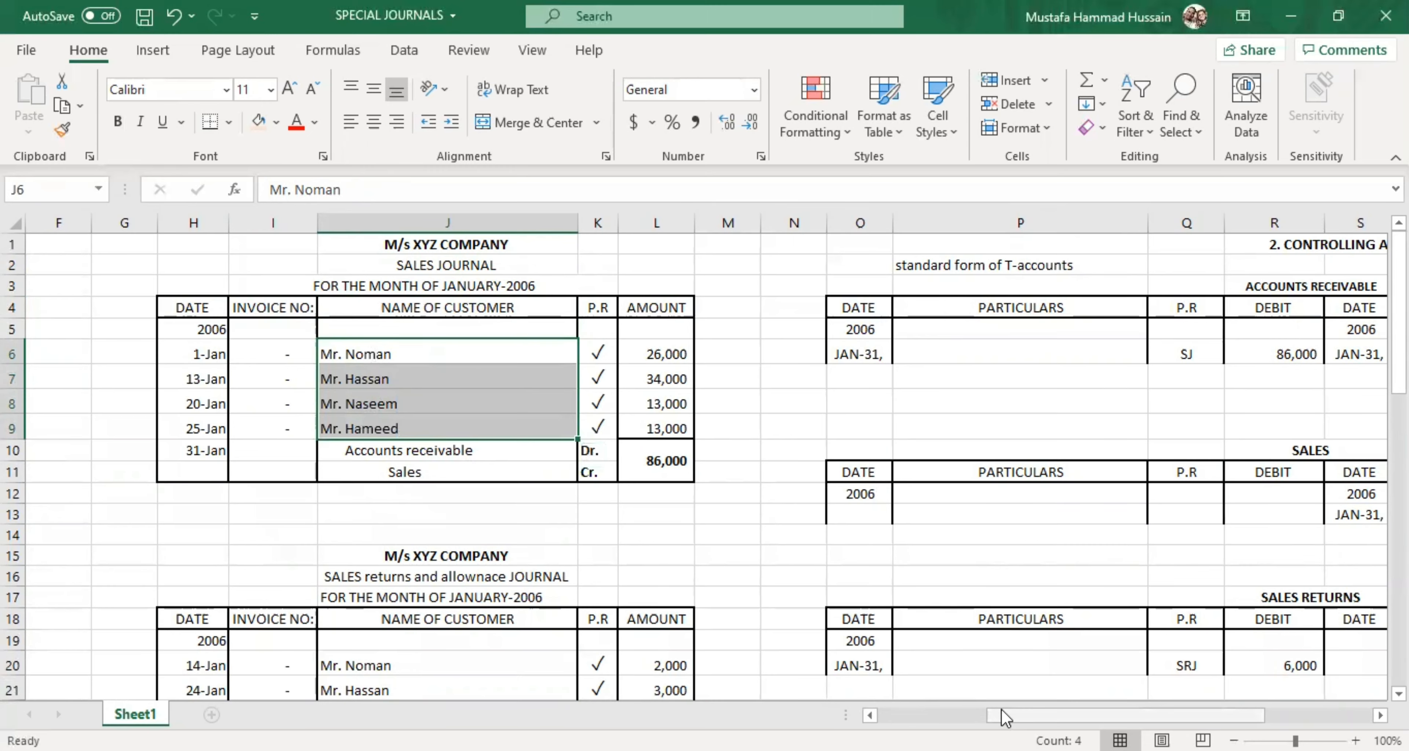
# Step: Check the controlling accounts and the subsidiary ledgers task against each customer recorded in the sales journal
pyautogui.moveTo(1003, 718); pyautogui.dragTo(1125, 712)
pyautogui.click(152, 514)
pyautogui.scroll(-1, 963, 535)
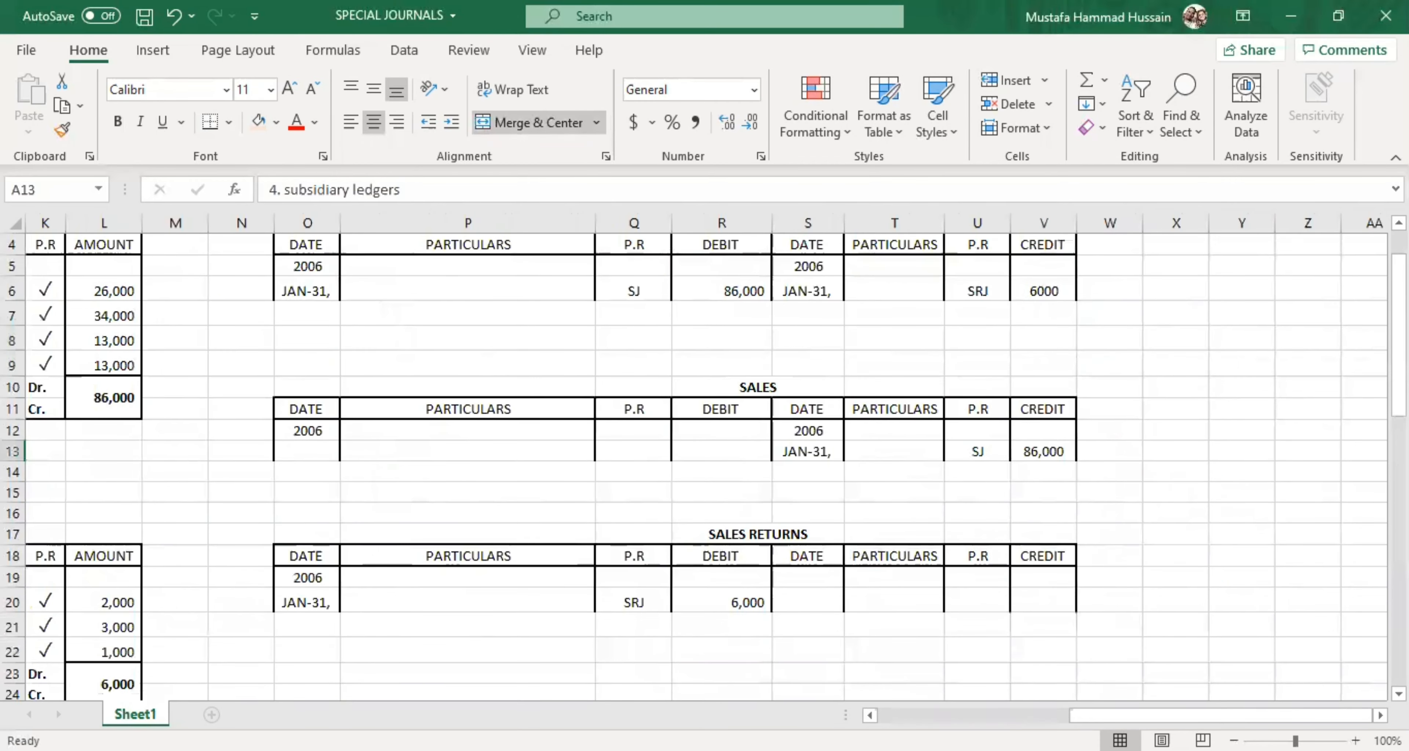
pyautogui.hscroll(-10, 823, 514)
pyautogui.scroll(3, 823, 513)
pyautogui.click(804, 354)
pyautogui.click(804, 385)
pyautogui.click(804, 404)
pyautogui.click(825, 429)
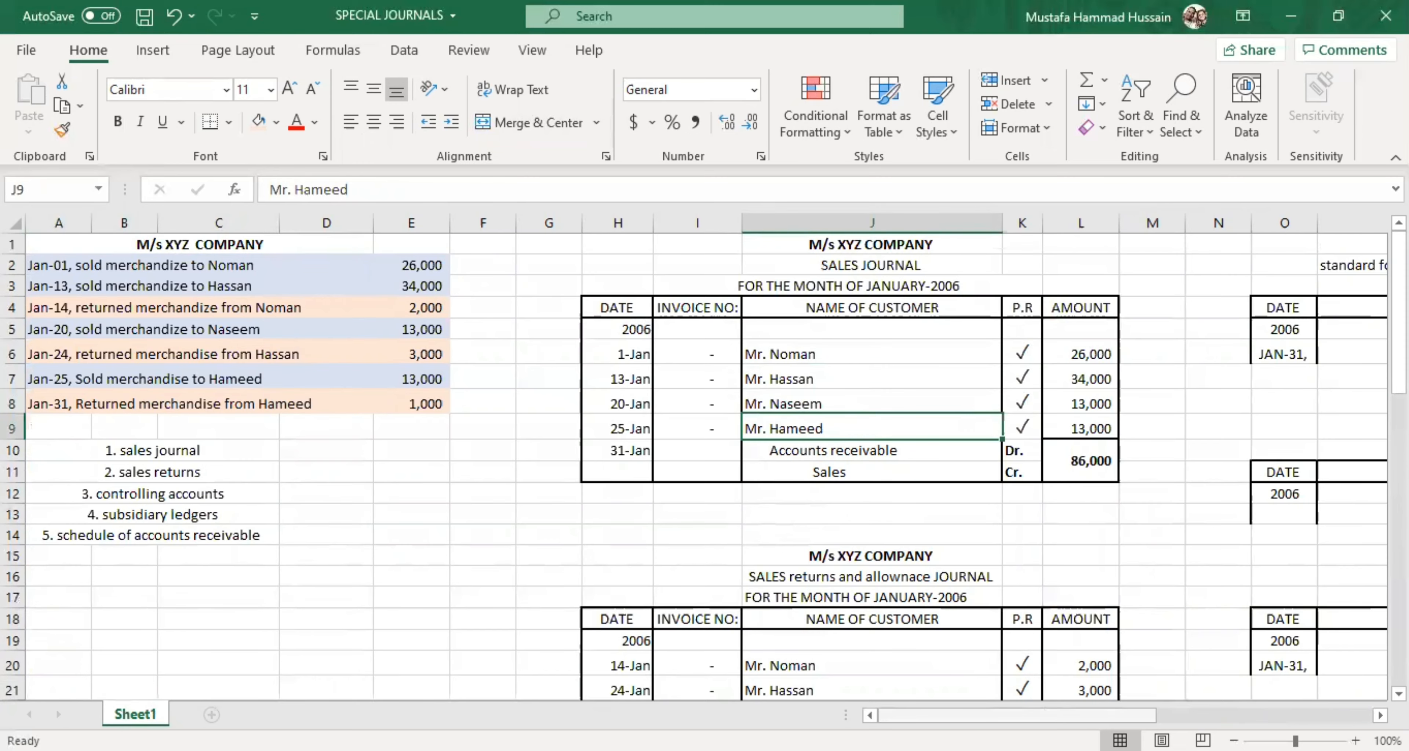
# Step: Examine the four customer account templates laid out under the SUBSIDIARY LEDGERS heading
pyautogui.moveTo(1018, 715); pyautogui.dragTo(1215, 715)
pyautogui.scroll(-5, 833, 443)
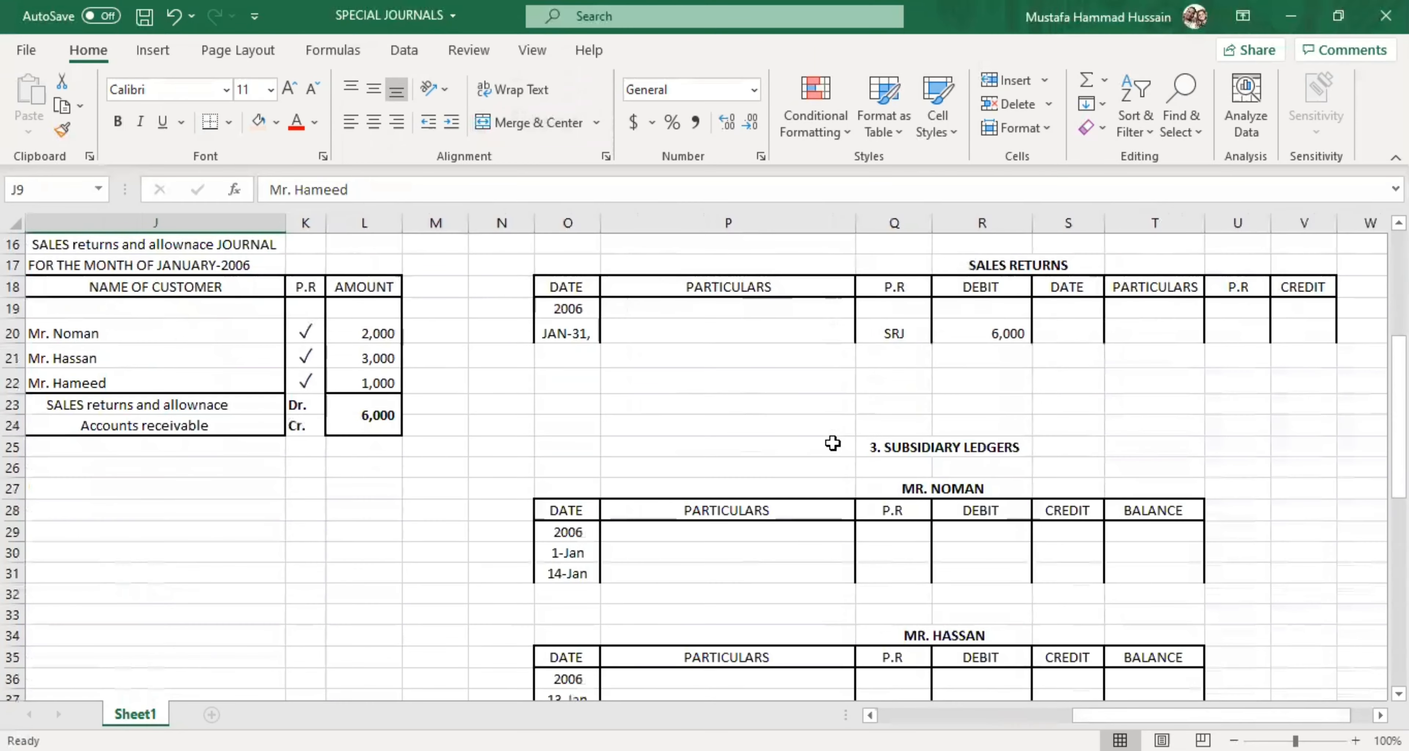
pyautogui.scroll(-3, 832, 443)
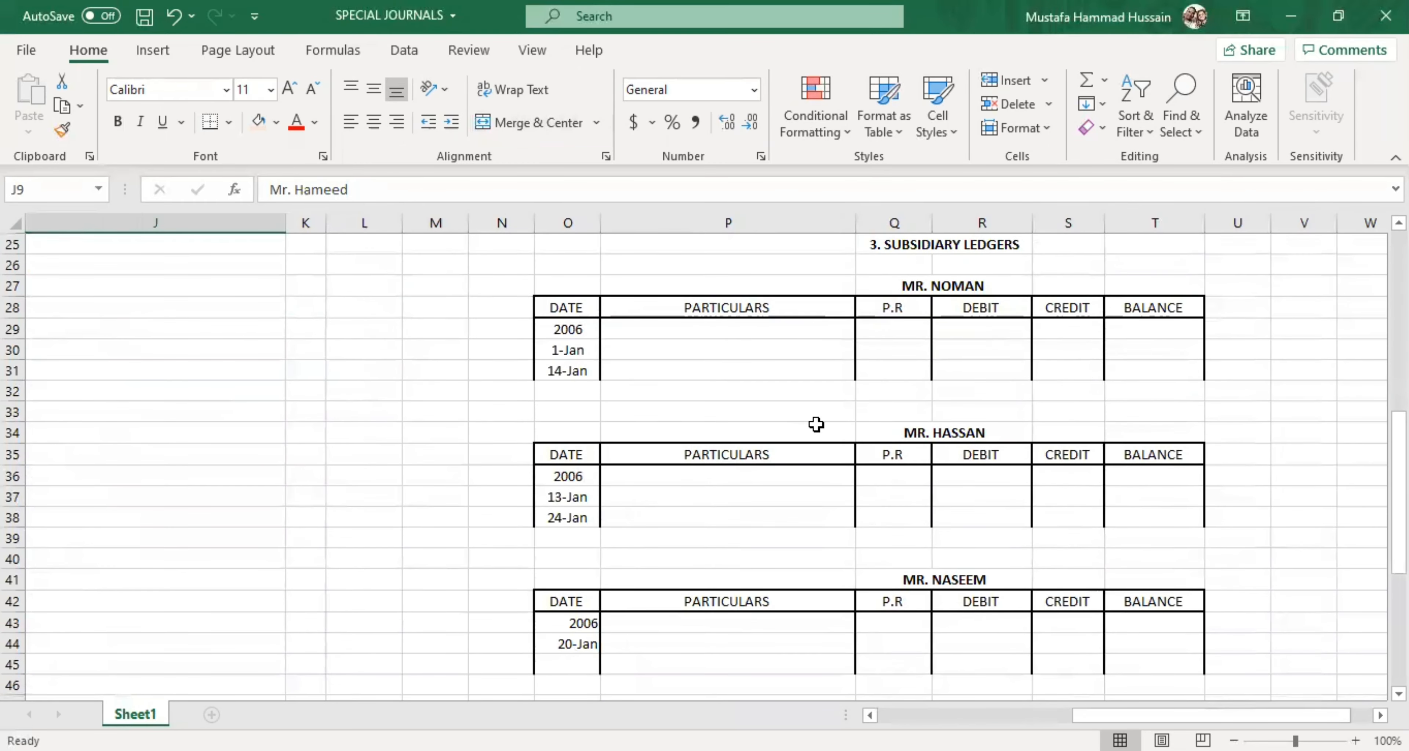
pyautogui.scroll(-8, 816, 432)
pyautogui.scroll(8, 816, 438)
pyautogui.click(917, 285)
pyautogui.click(936, 433)
pyautogui.scroll(-2, 941, 437)
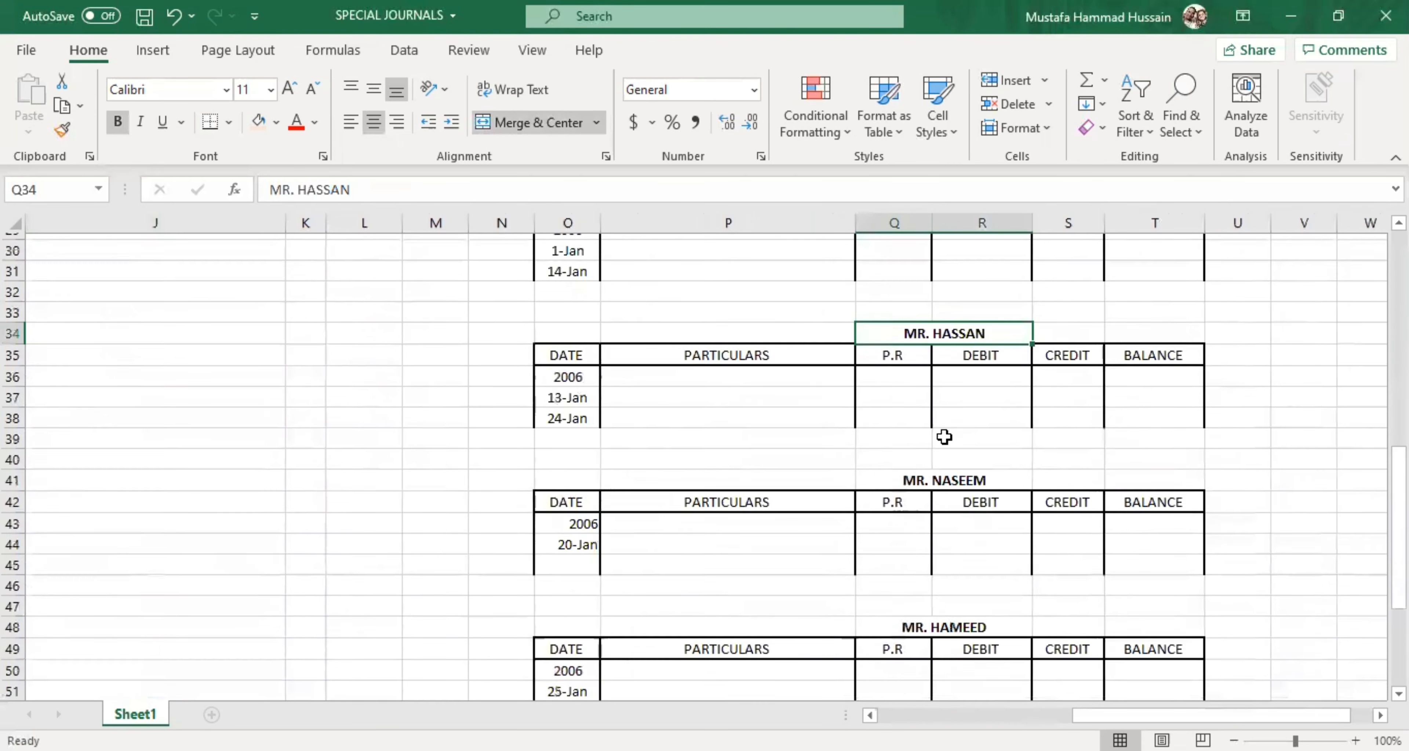
pyautogui.click(921, 435)
pyautogui.click(968, 600)
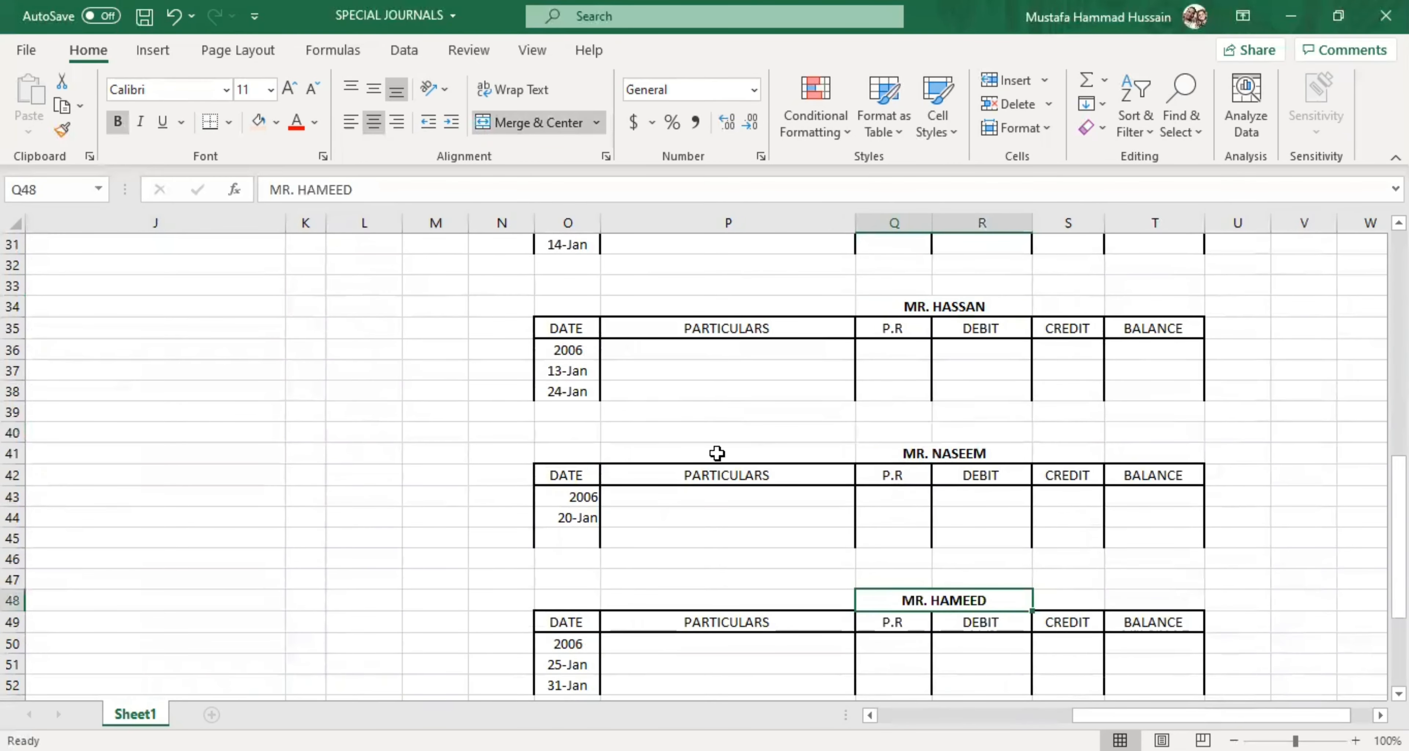
# Step: Review each customer's row in the sales journal and the customer rows of the sales returns and allowance journal
pyautogui.scroll(5, 718, 454)
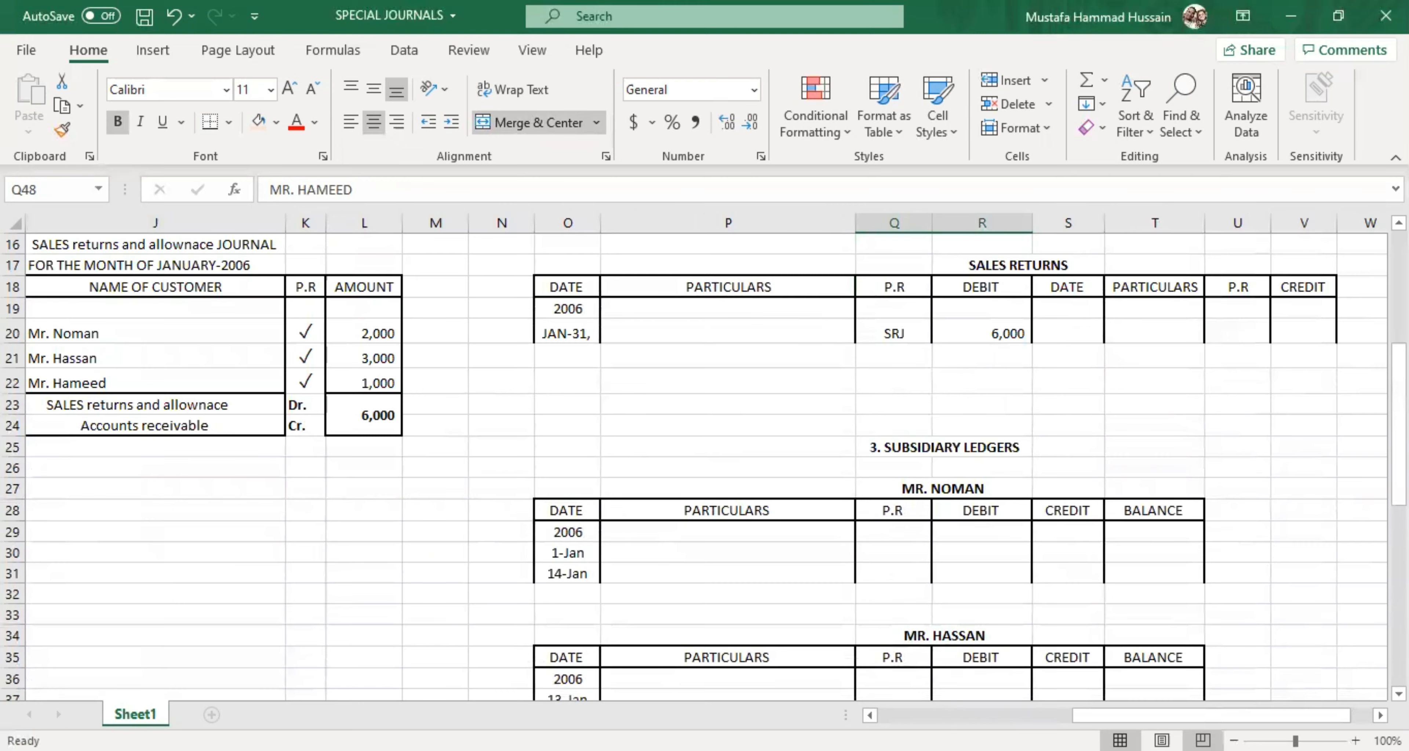
pyautogui.hscroll(-6, 977, 596)
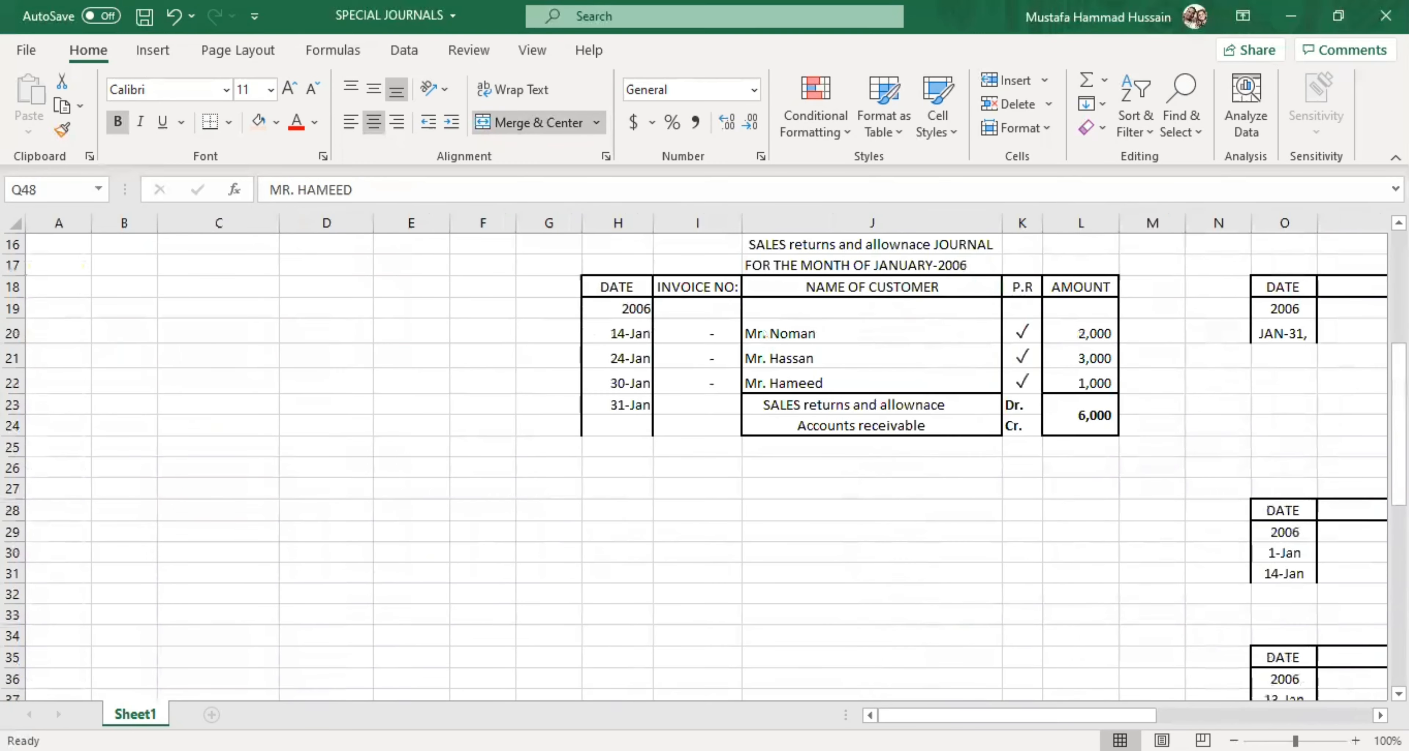
pyautogui.scroll(4, 977, 596)
pyautogui.scroll(1, 977, 596)
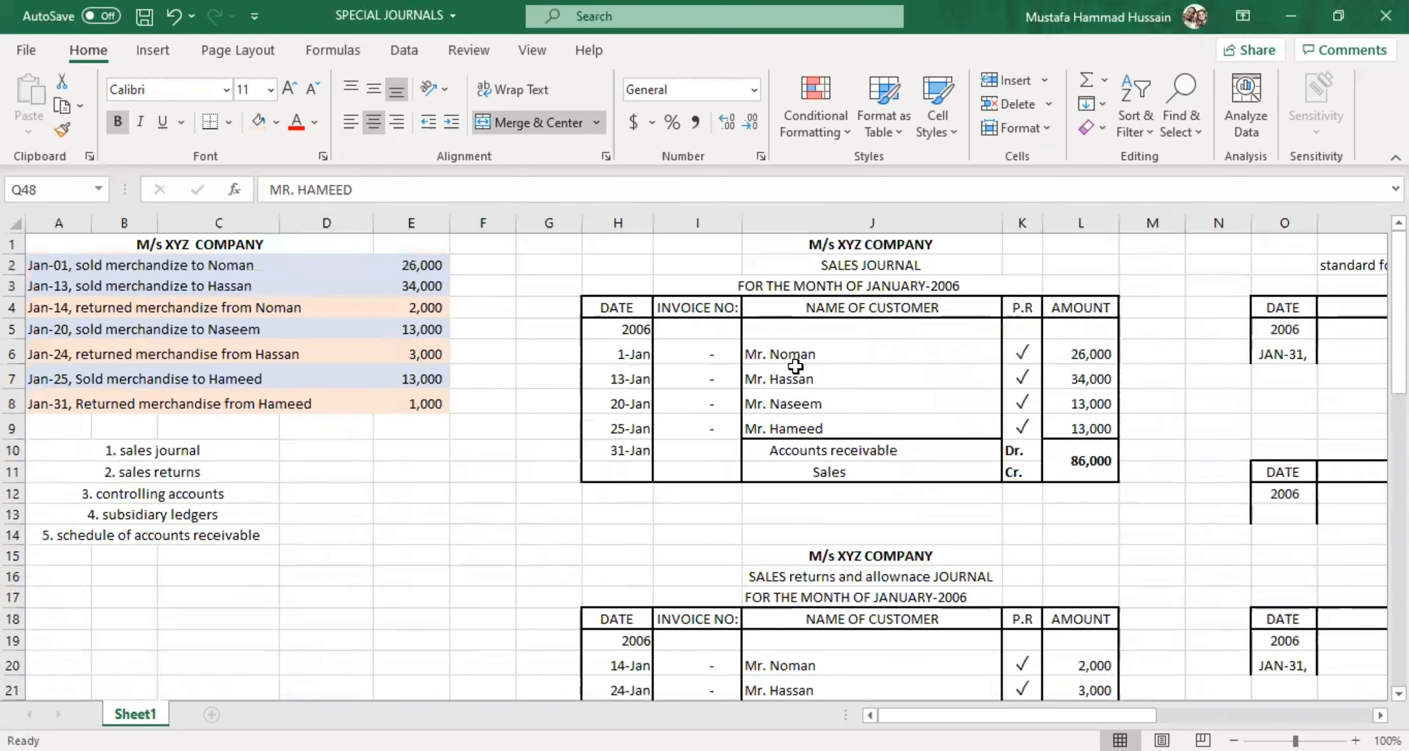
pyautogui.click(818, 344)
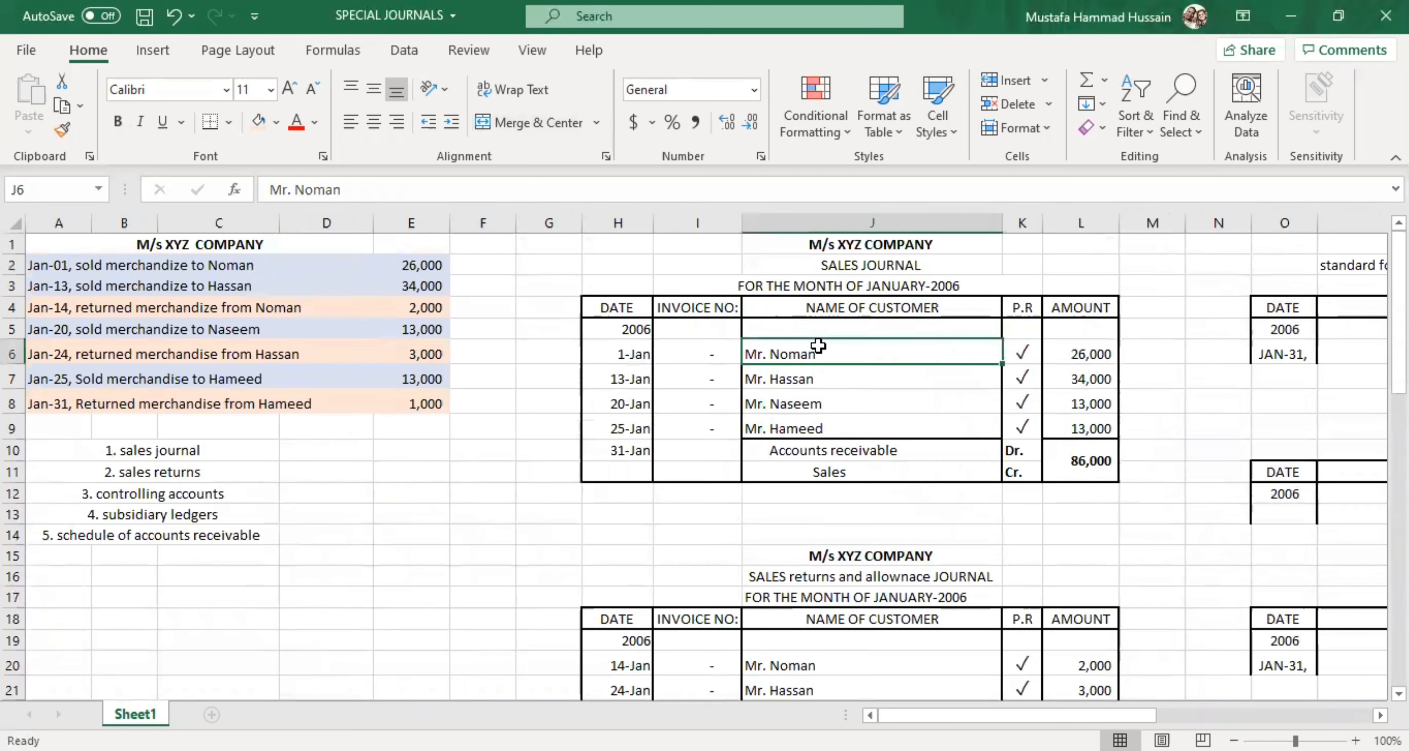
pyautogui.click(795, 379)
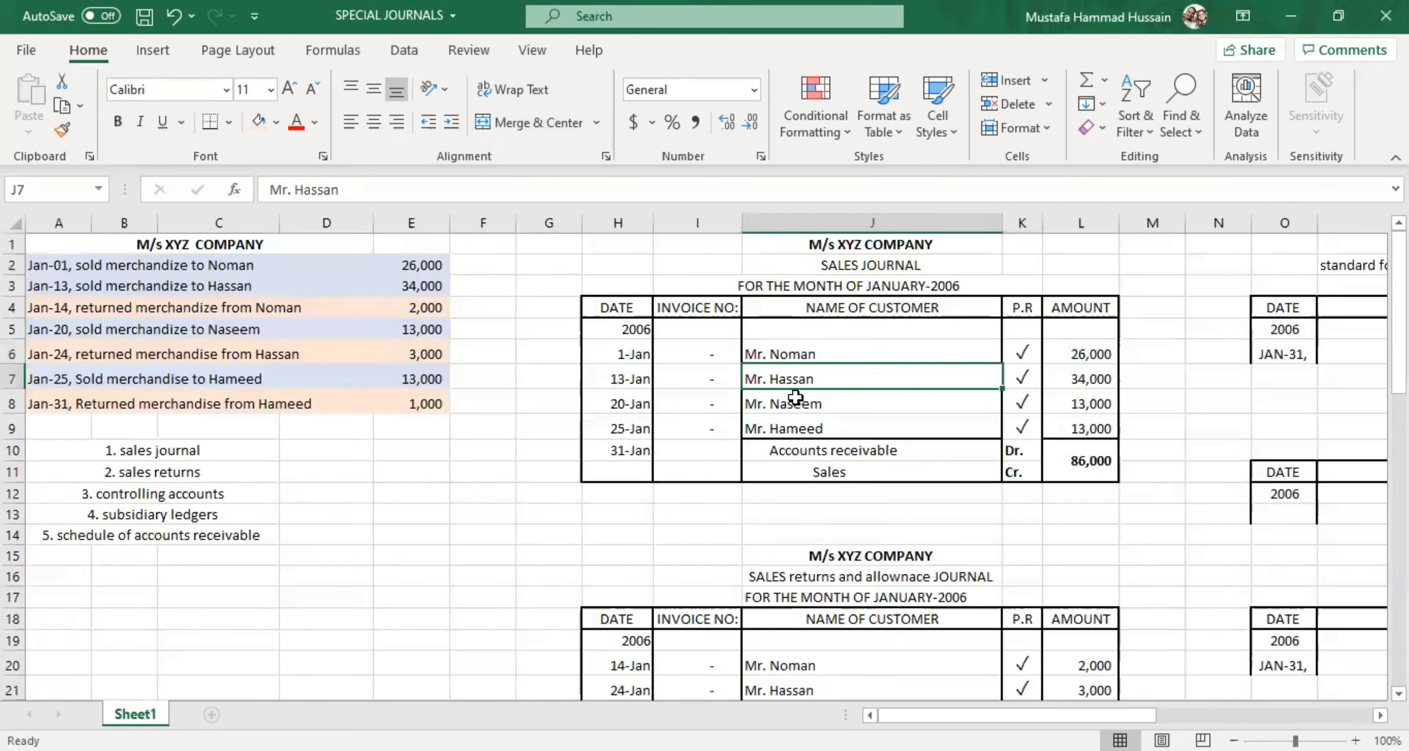
pyautogui.click(796, 403)
pyautogui.click(826, 257)
pyautogui.click(793, 425)
pyautogui.click(791, 405)
pyautogui.click(781, 377)
pyautogui.click(779, 353)
pyautogui.scroll(-1, 778, 435)
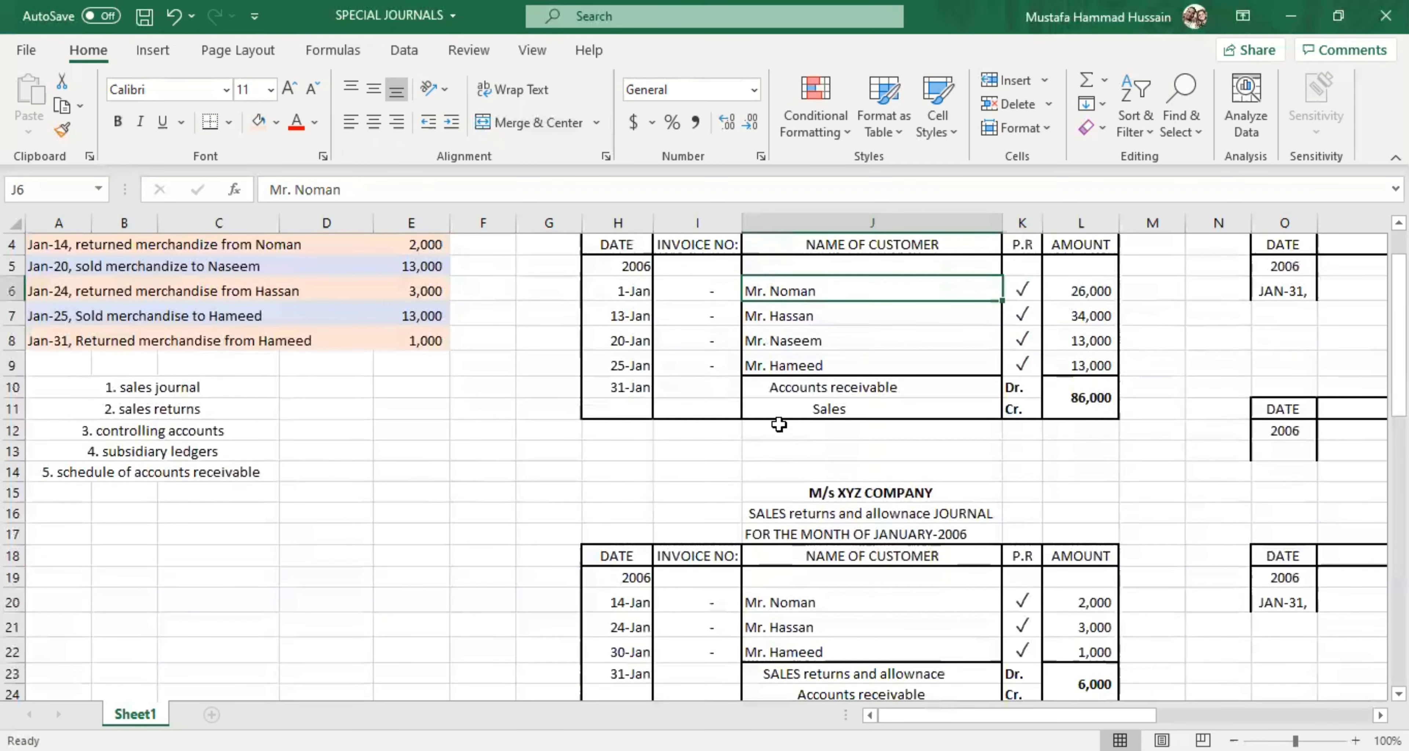
pyautogui.scroll(-2, 833, 613)
pyautogui.scroll(-1, 833, 610)
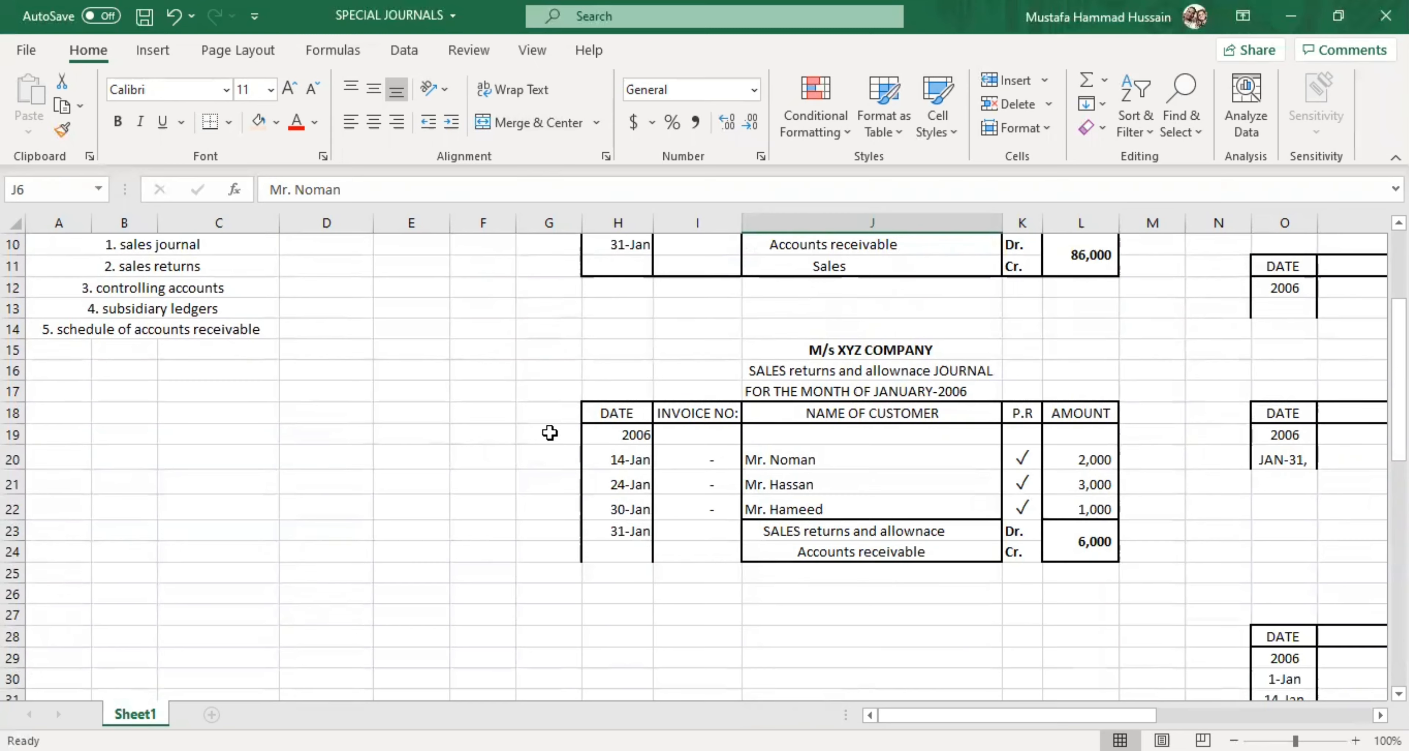
# Step: Compare the sales journal and sales returns journal headings as sources for the subsidiary ledgers task
pyautogui.doubleClick(184, 312)
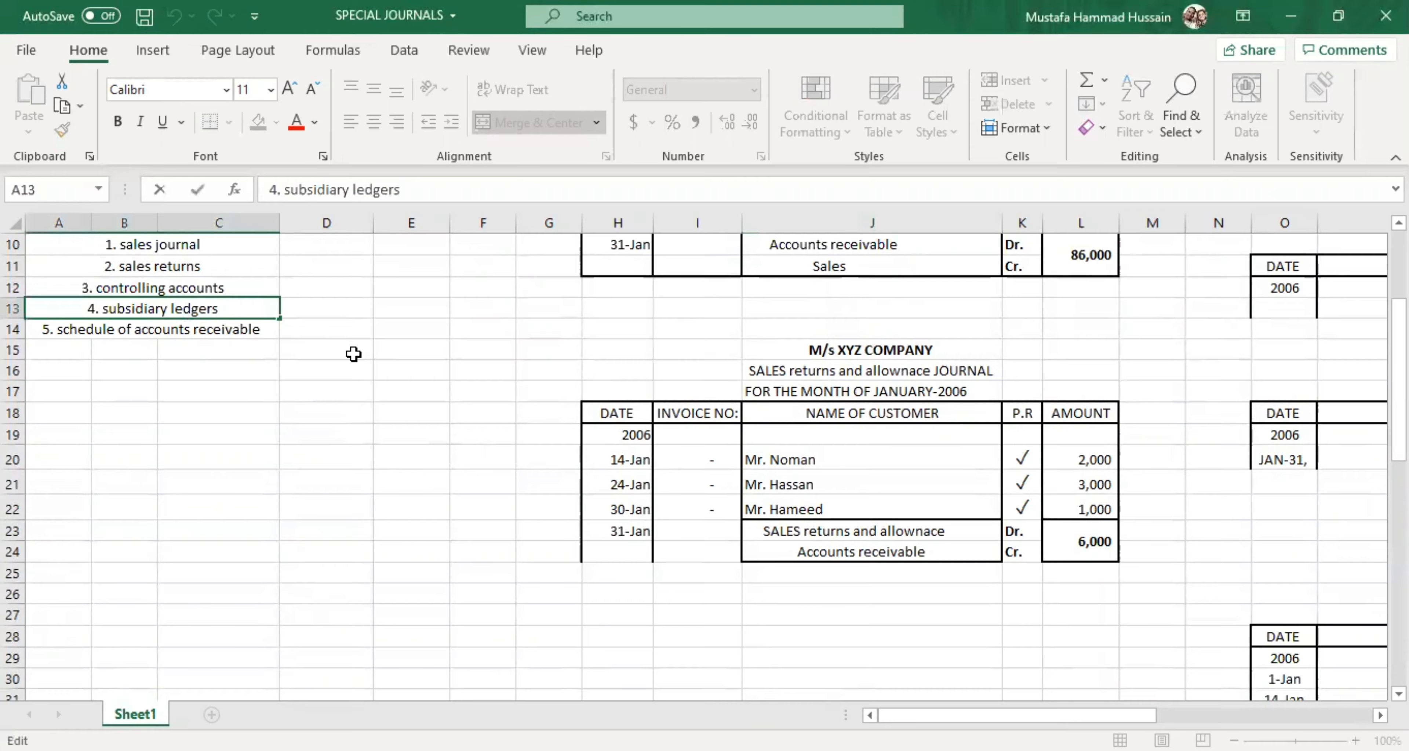
pyautogui.scroll(3, 566, 433)
pyautogui.click(872, 268)
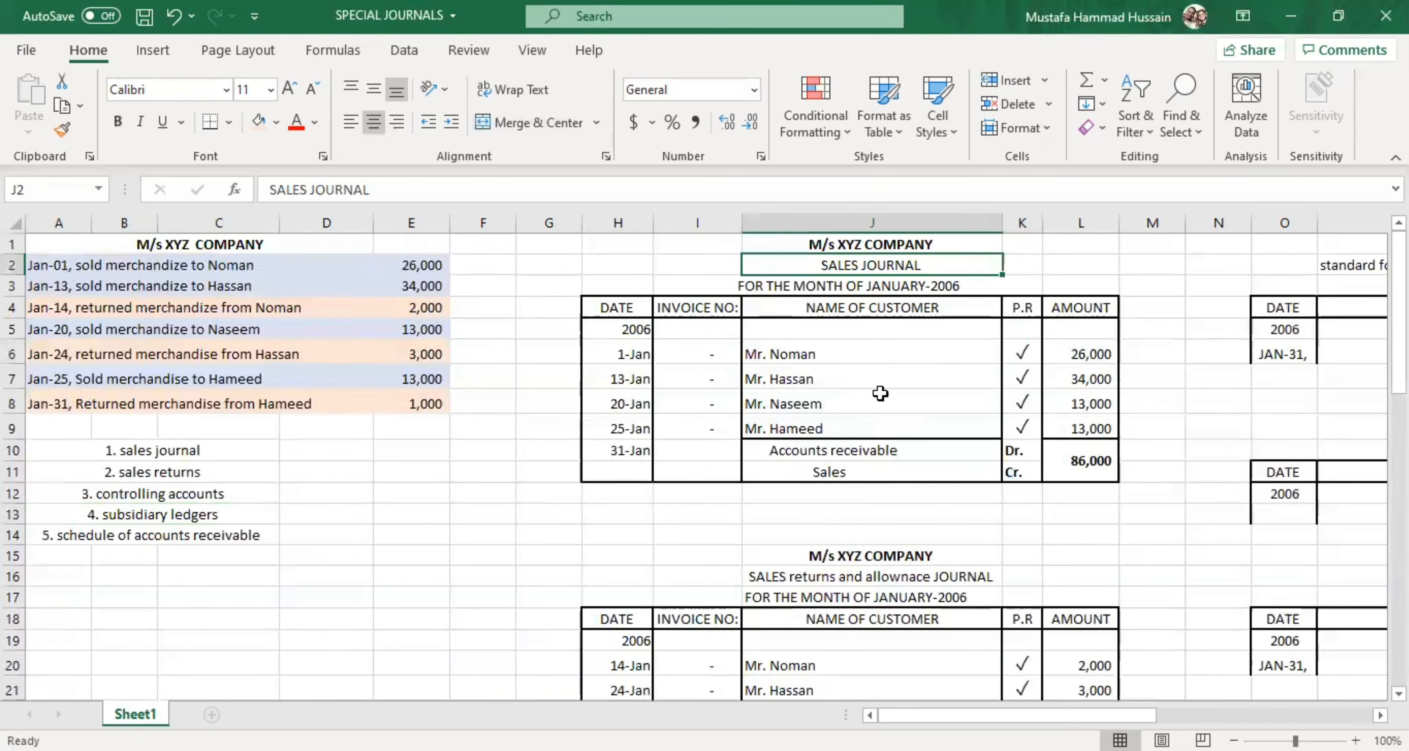
pyautogui.scroll(-3, 881, 395)
pyautogui.click(878, 430)
pyautogui.click(865, 370)
pyautogui.scroll(3, 866, 369)
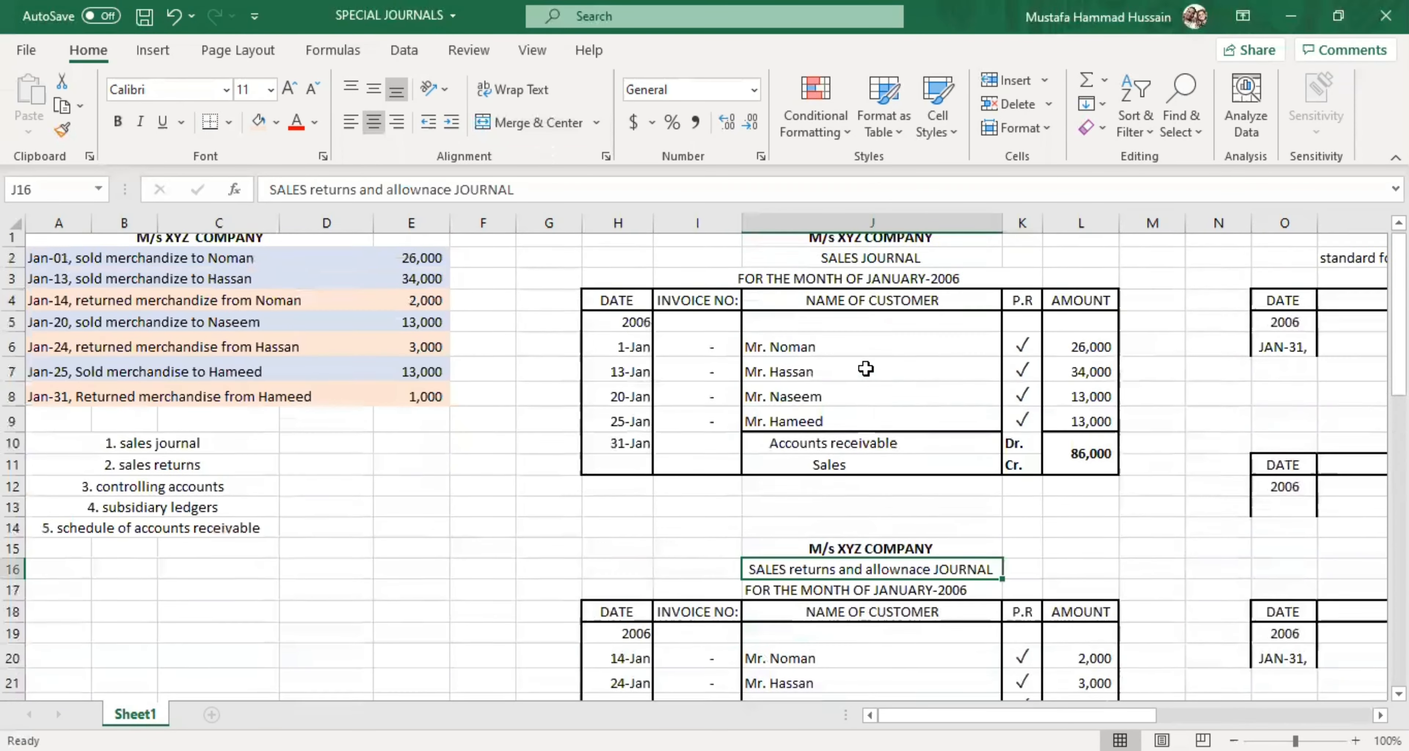
pyautogui.click(847, 265)
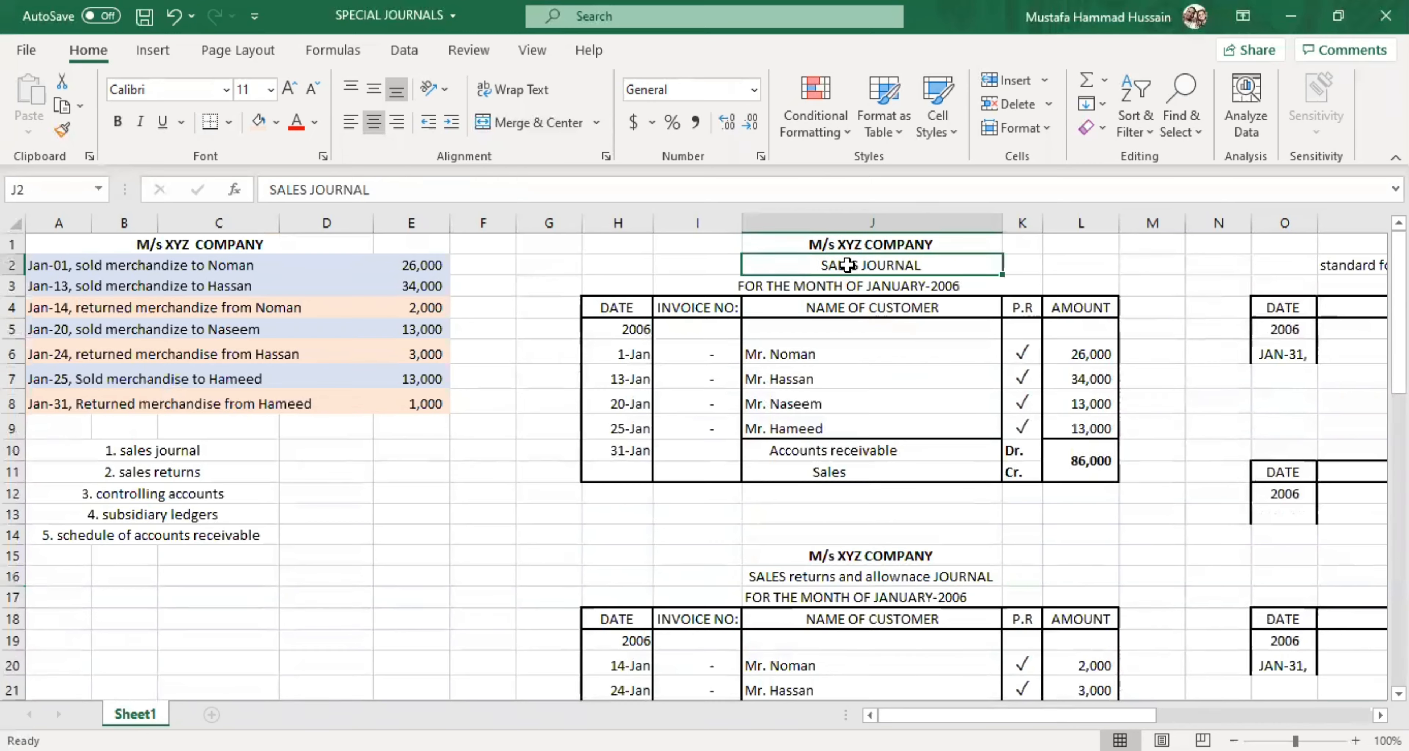
pyautogui.click(897, 584)
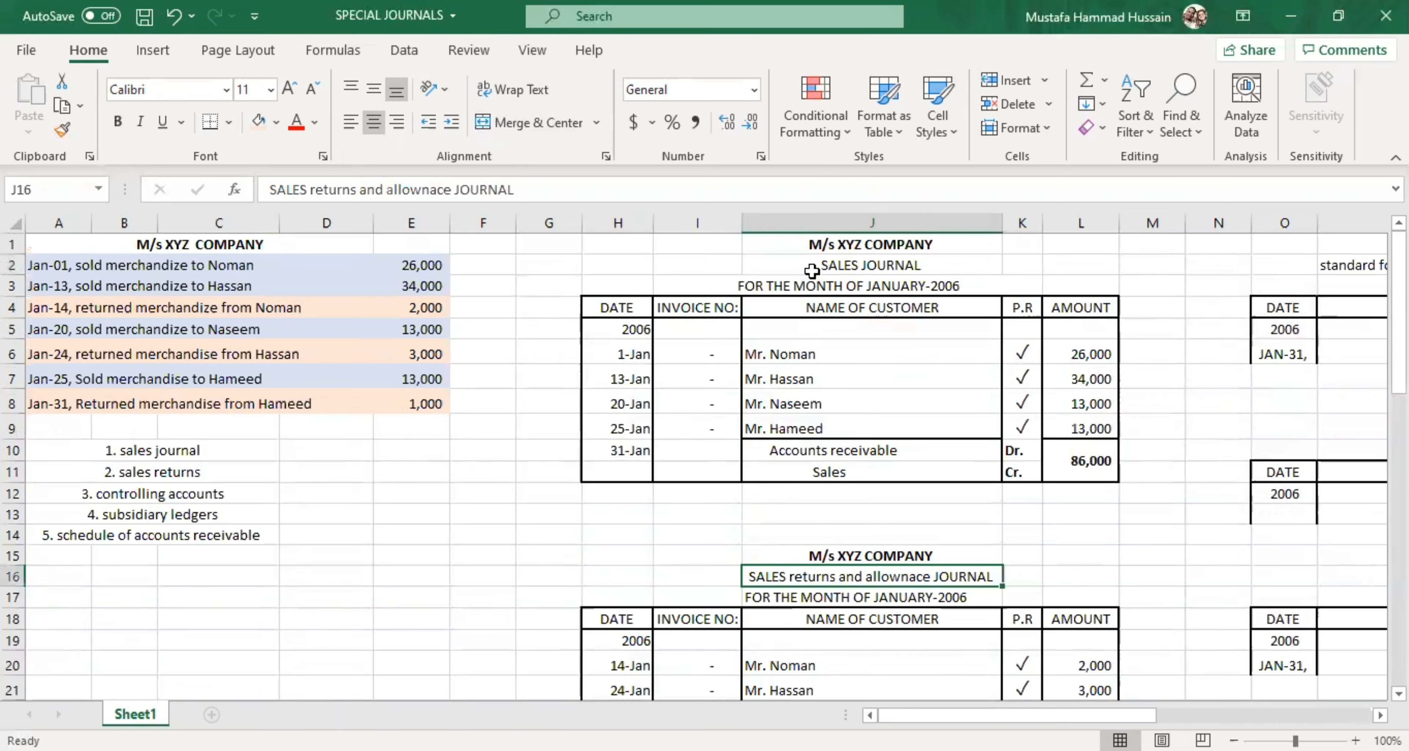
pyautogui.click(812, 271)
pyautogui.click(863, 560)
pyautogui.click(870, 577)
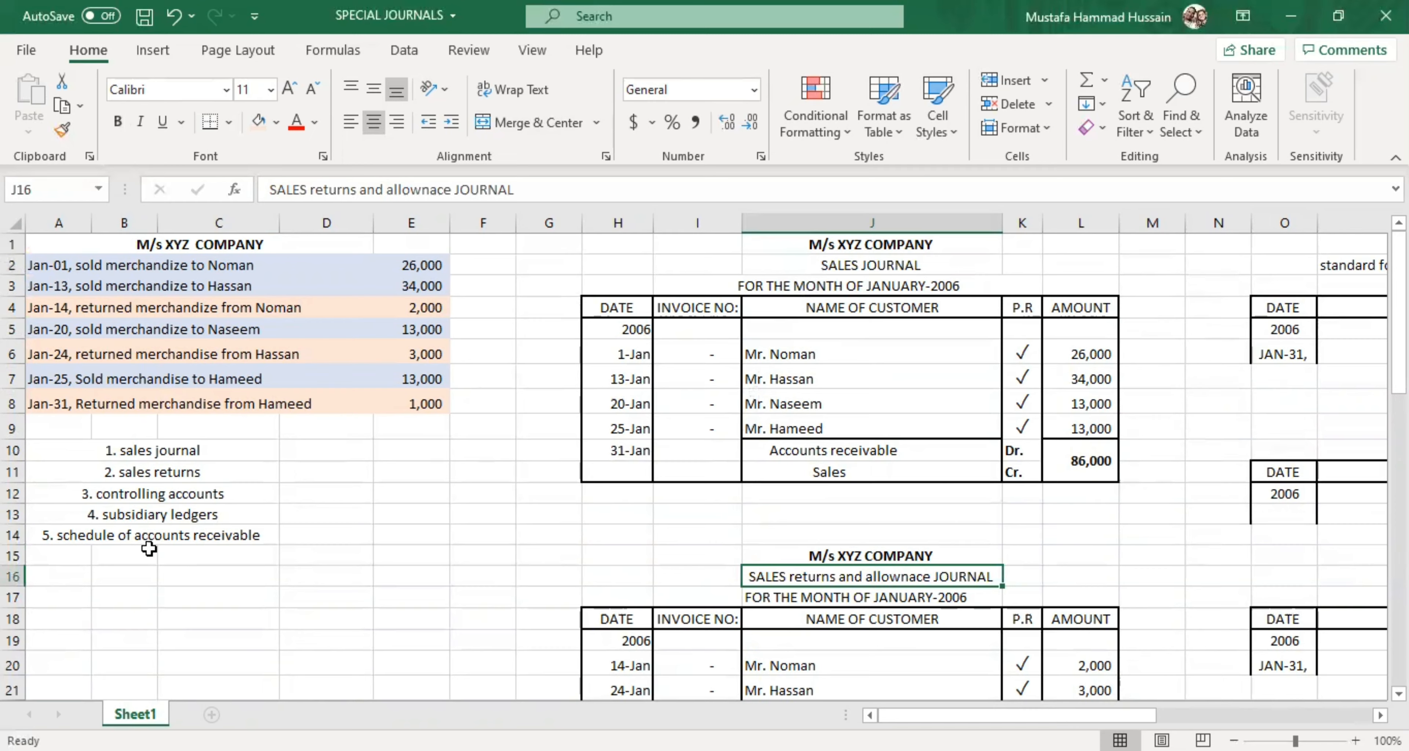
pyautogui.click(147, 517)
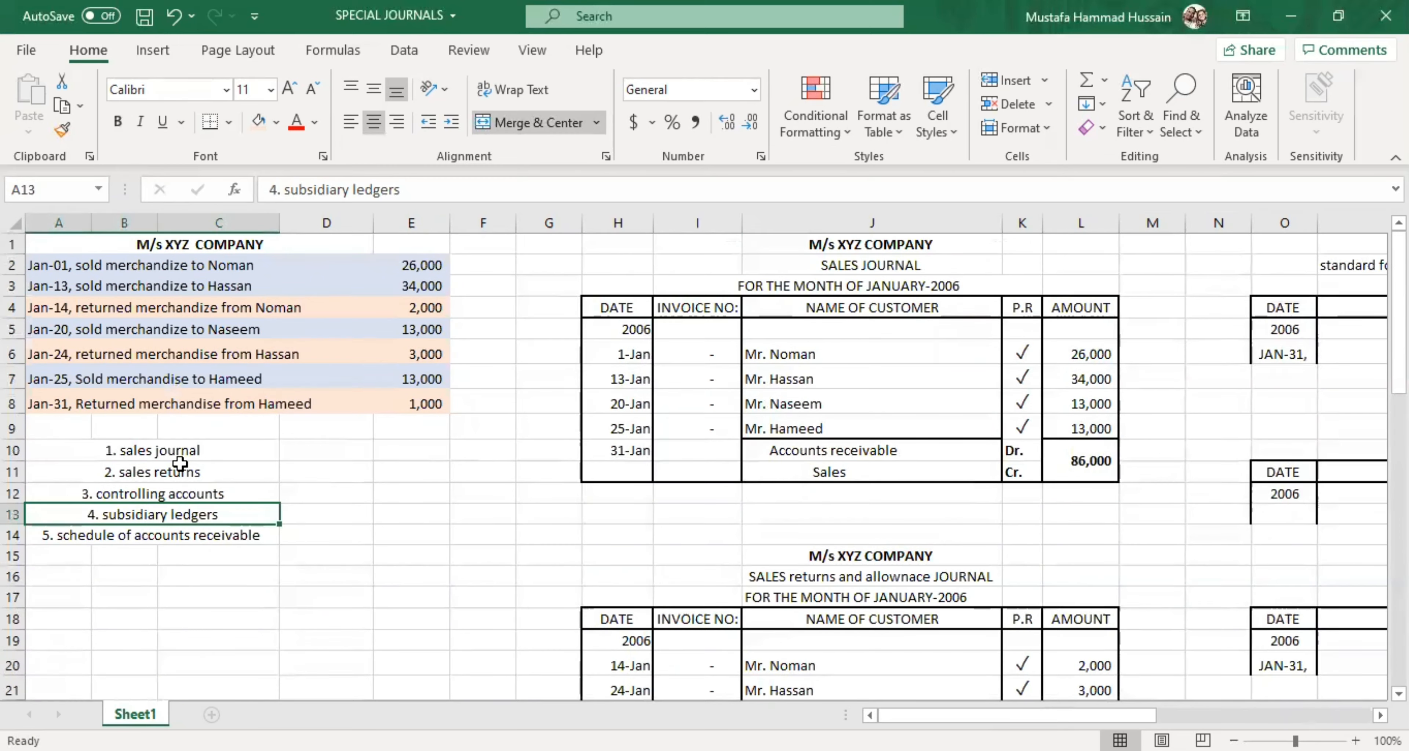
# Step: Trace the first customer's entries in both the sales journal and the sales returns and allowance journal
pyautogui.click(601, 325)
pyautogui.moveTo(619, 329); pyautogui.dragTo(1089, 471)
pyautogui.scroll(-1, 723, 579)
pyautogui.click(860, 598)
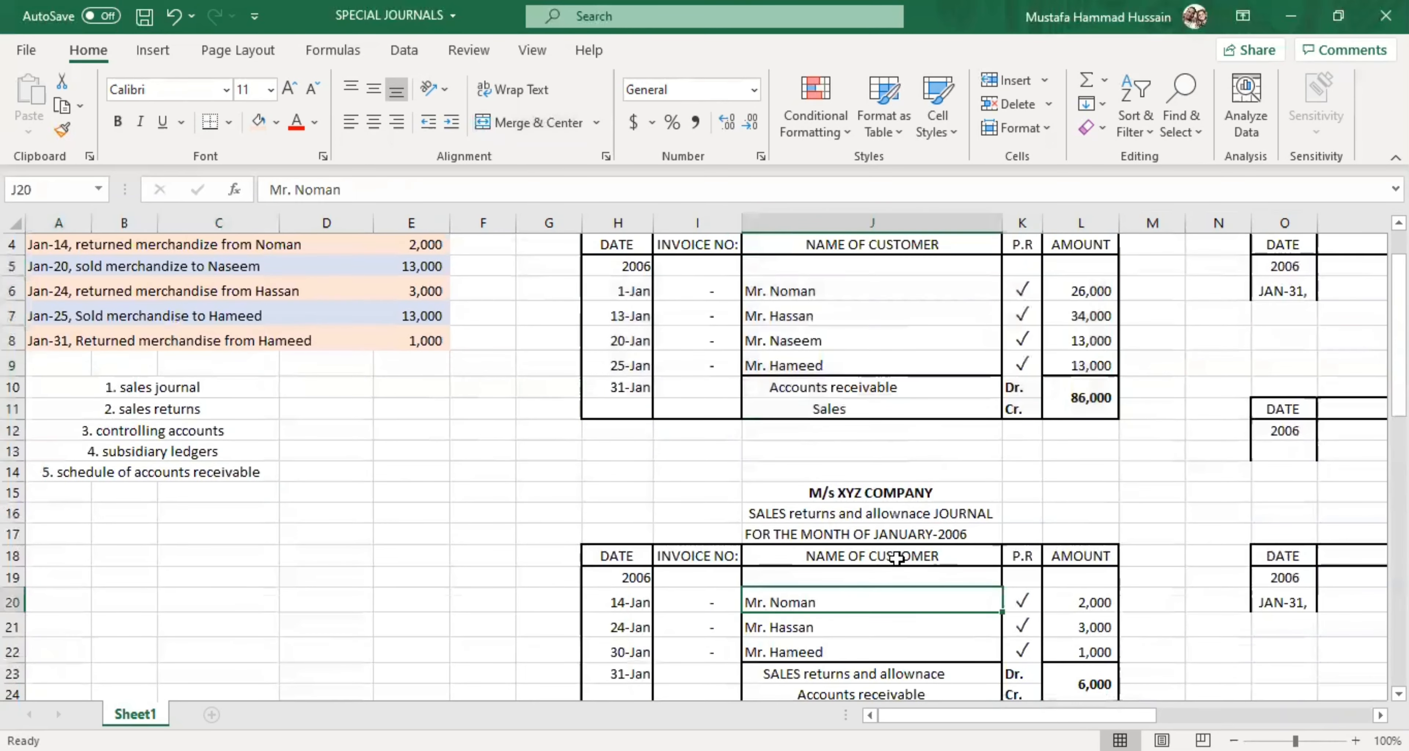
pyautogui.scroll(1, 897, 554)
pyautogui.click(821, 354)
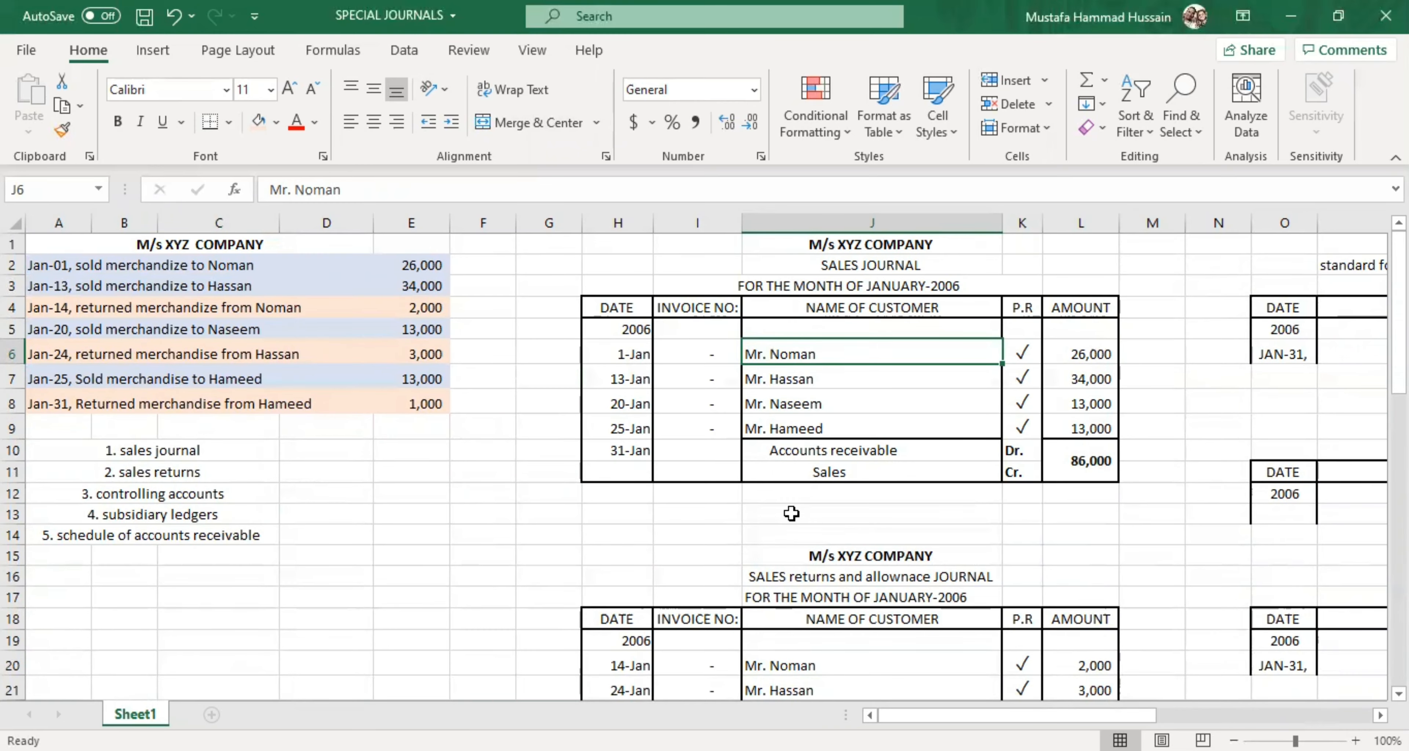
pyautogui.scroll(-2, 791, 513)
pyautogui.click(786, 535)
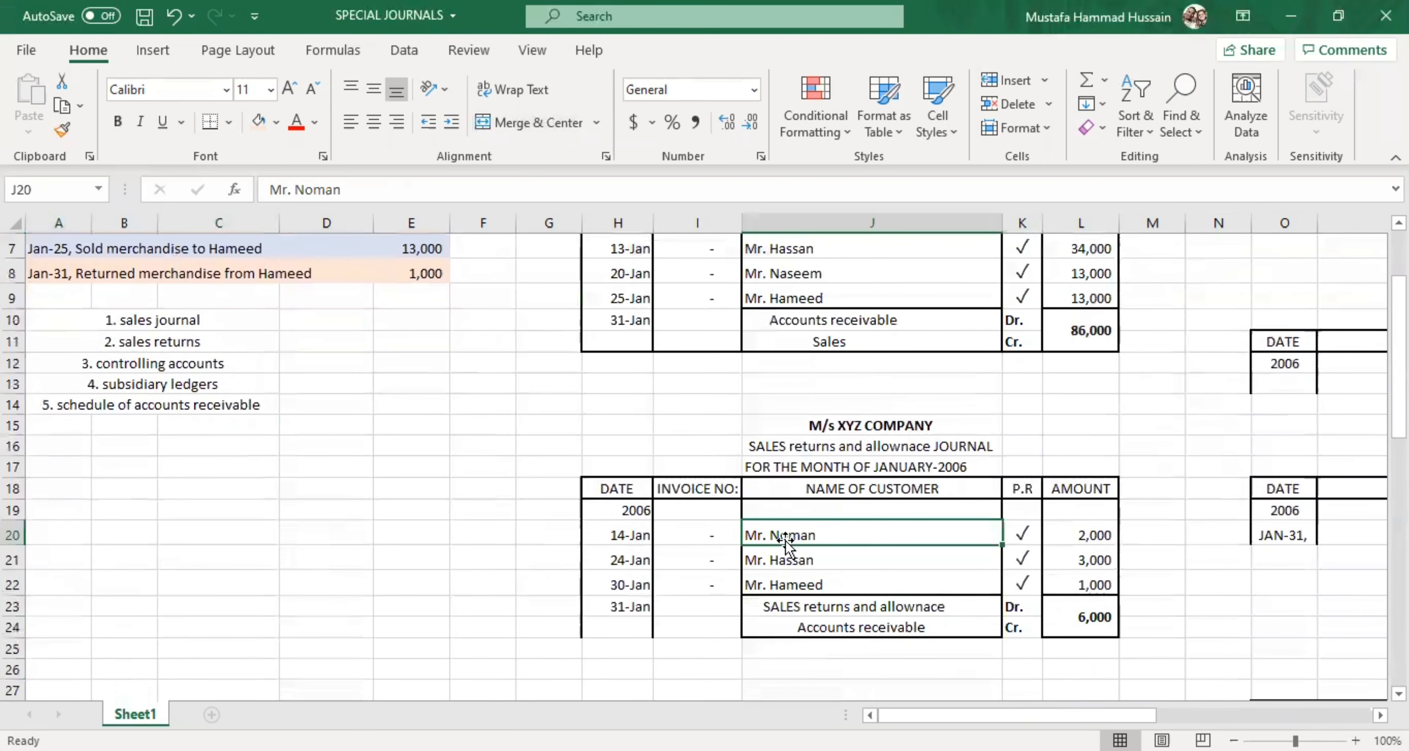
pyautogui.scroll(2, 786, 539)
pyautogui.click(773, 353)
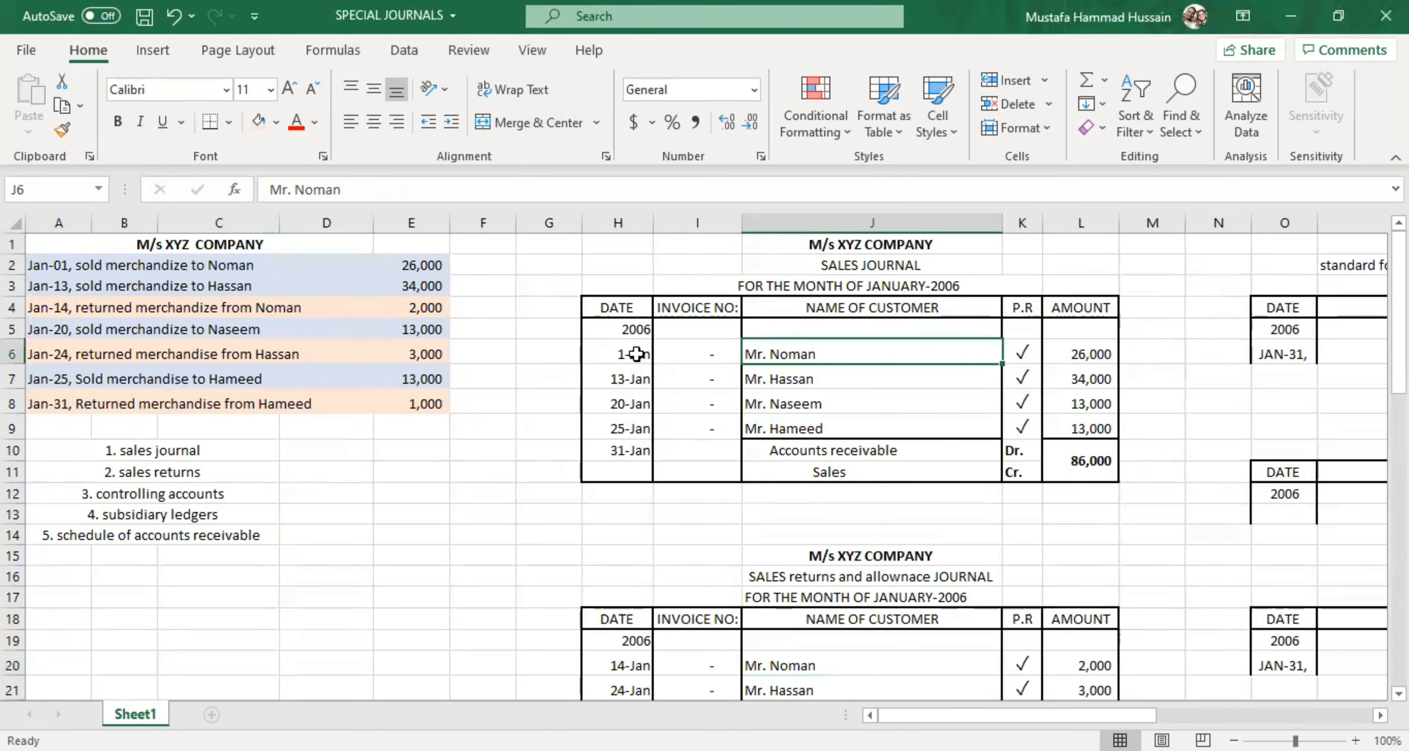
# Step: Check the date, customer and amount of the first entry in the sales journal
pyautogui.click(634, 355)
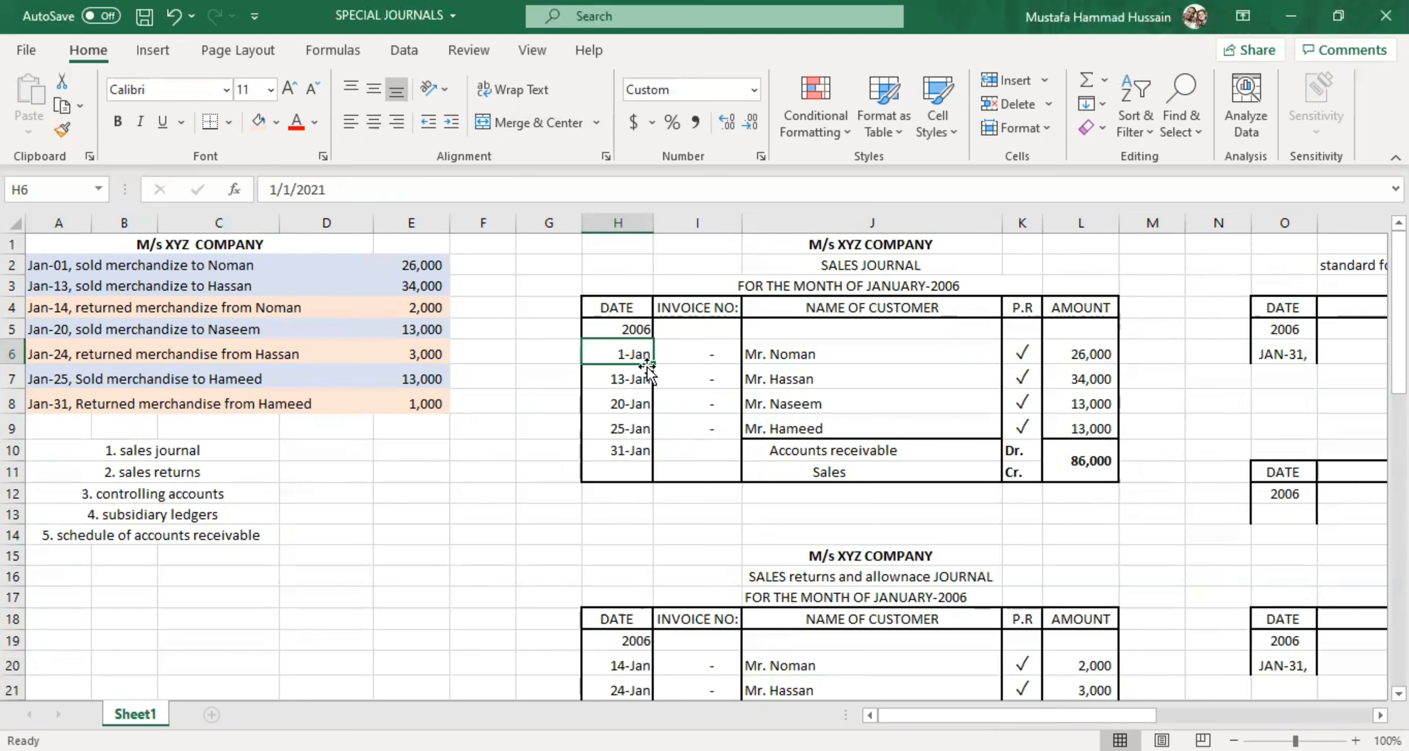
pyautogui.click(933, 356)
pyautogui.click(1069, 356)
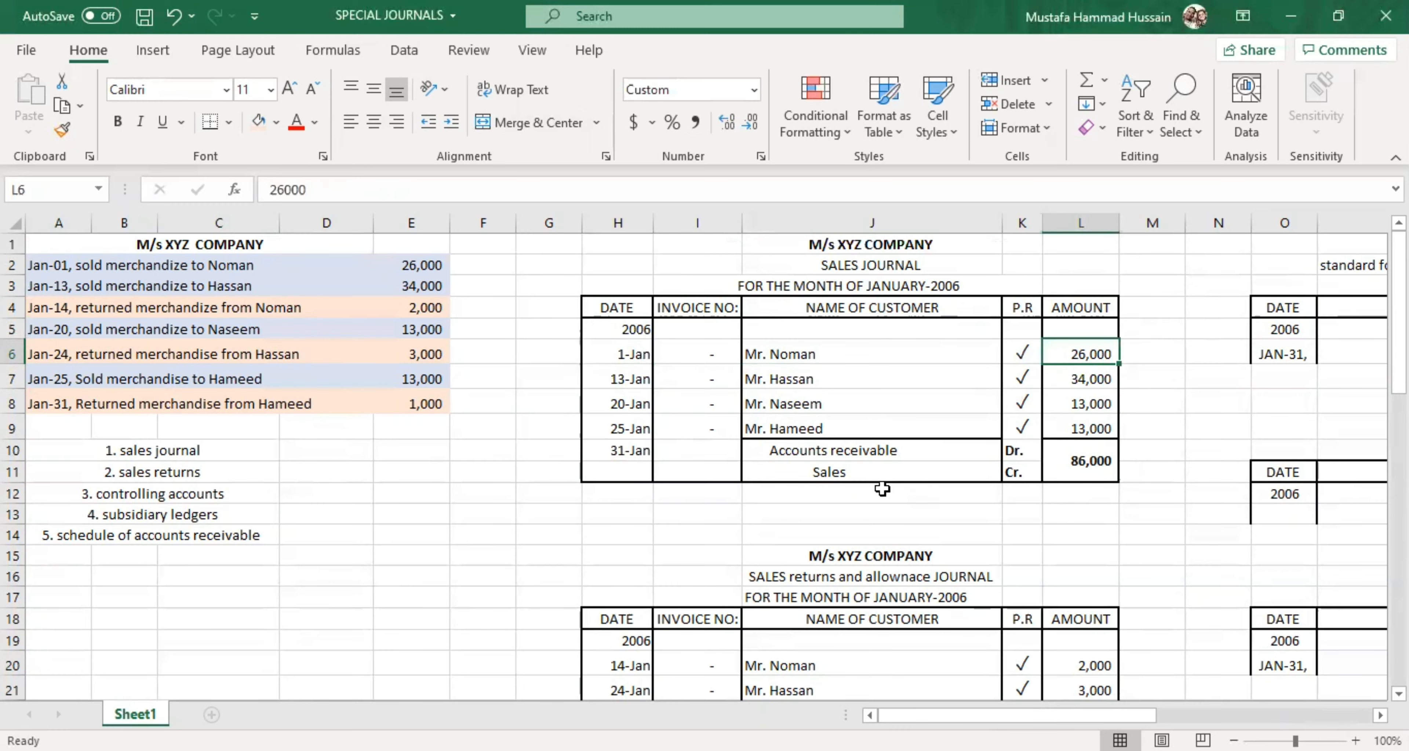
# Step: Examine the subsidiary ledgers heading and the columns of the first customer's blank ledger
pyautogui.scroll(-5, 1023, 476)
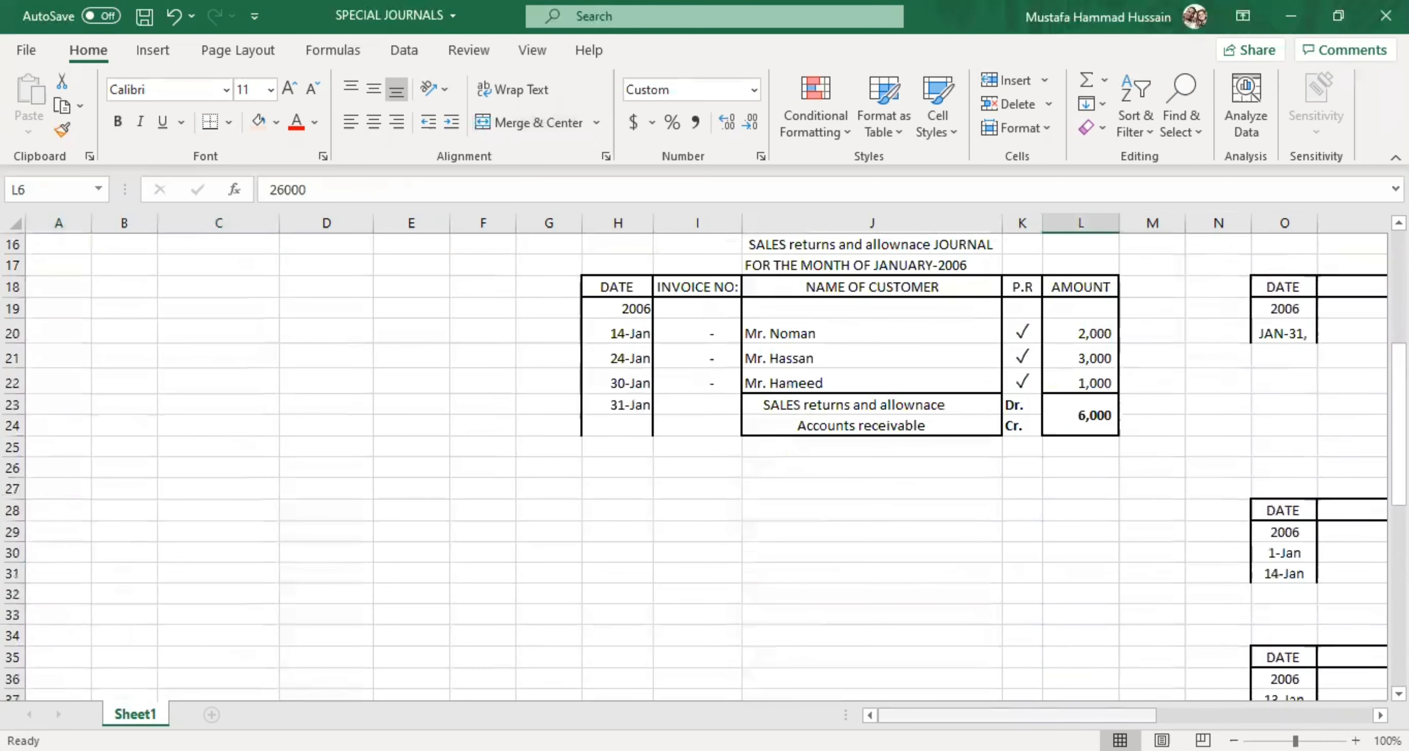
pyautogui.hscroll(3, 1117, 570)
pyautogui.scroll(-2, 1092, 689)
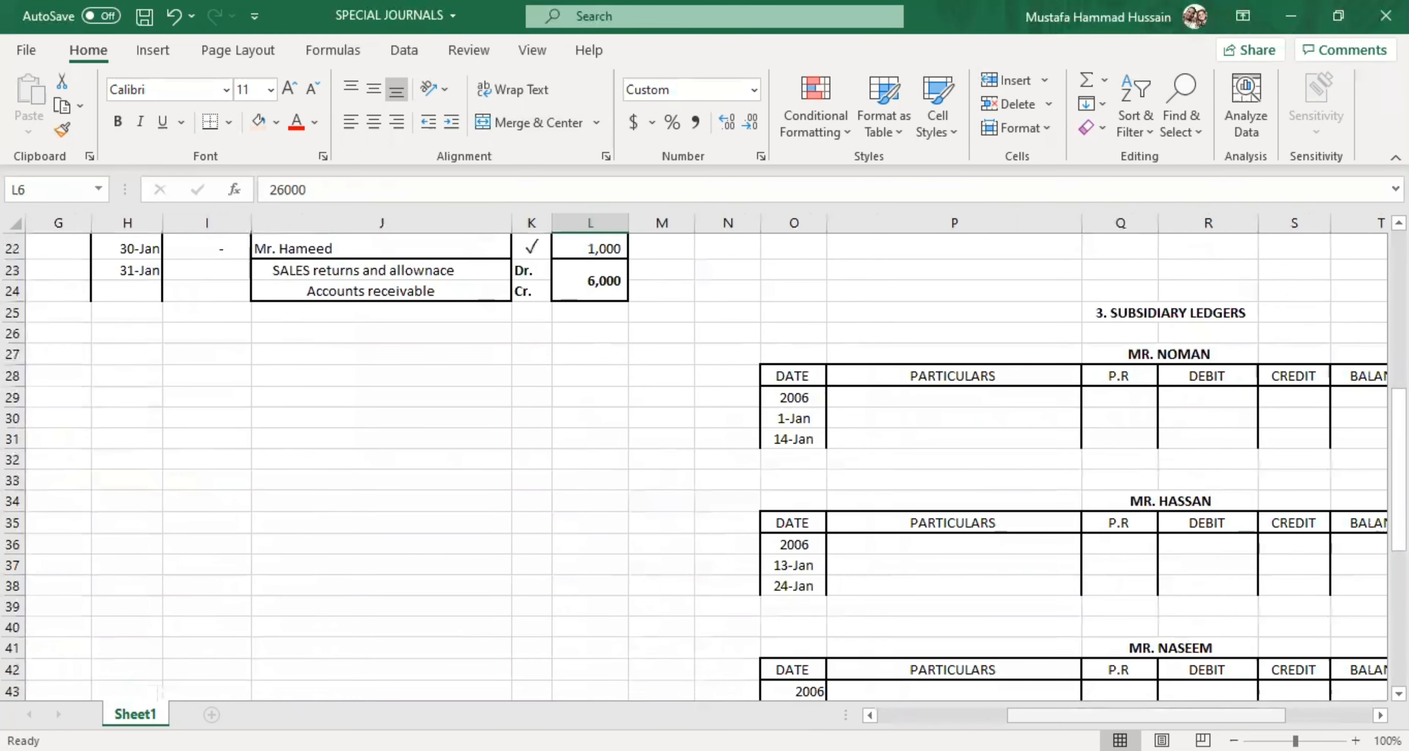
pyautogui.hscroll(2, 1079, 478)
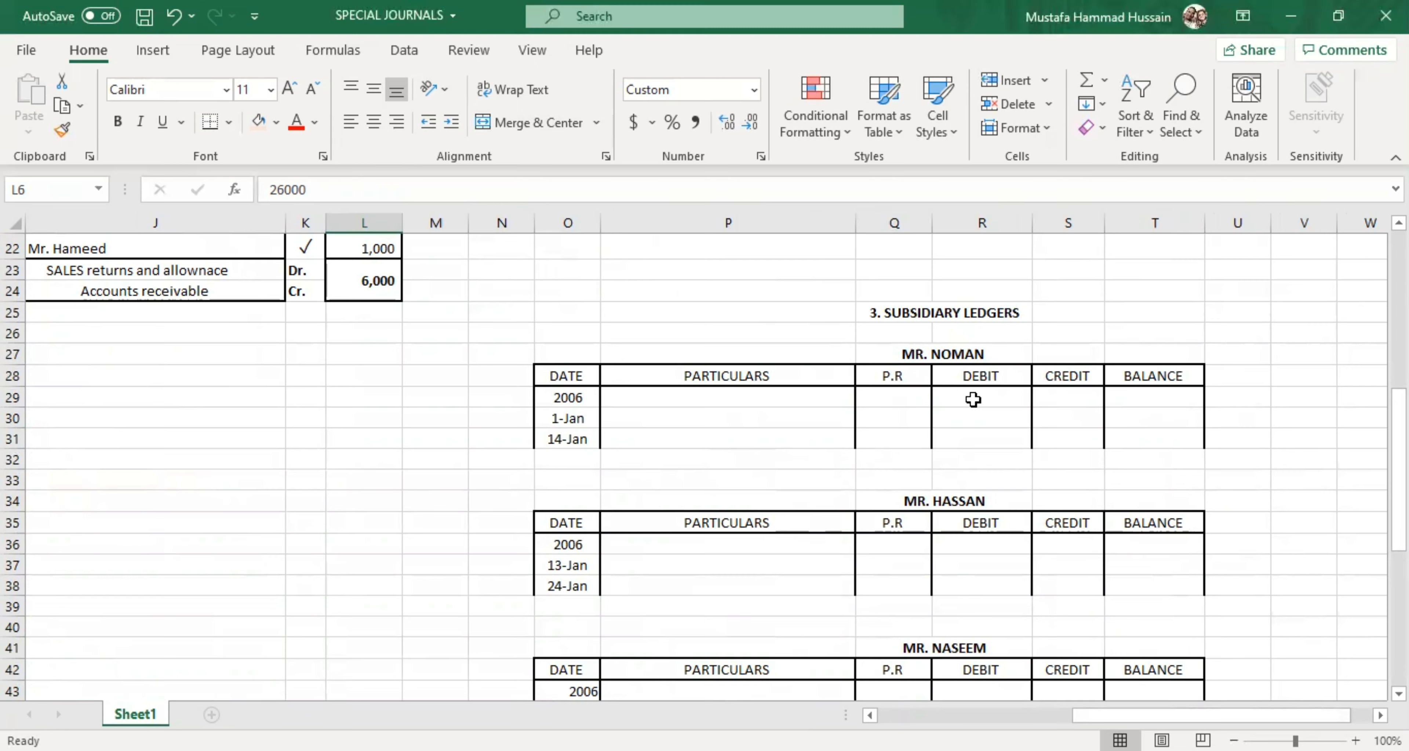
pyautogui.doubleClick(1068, 418)
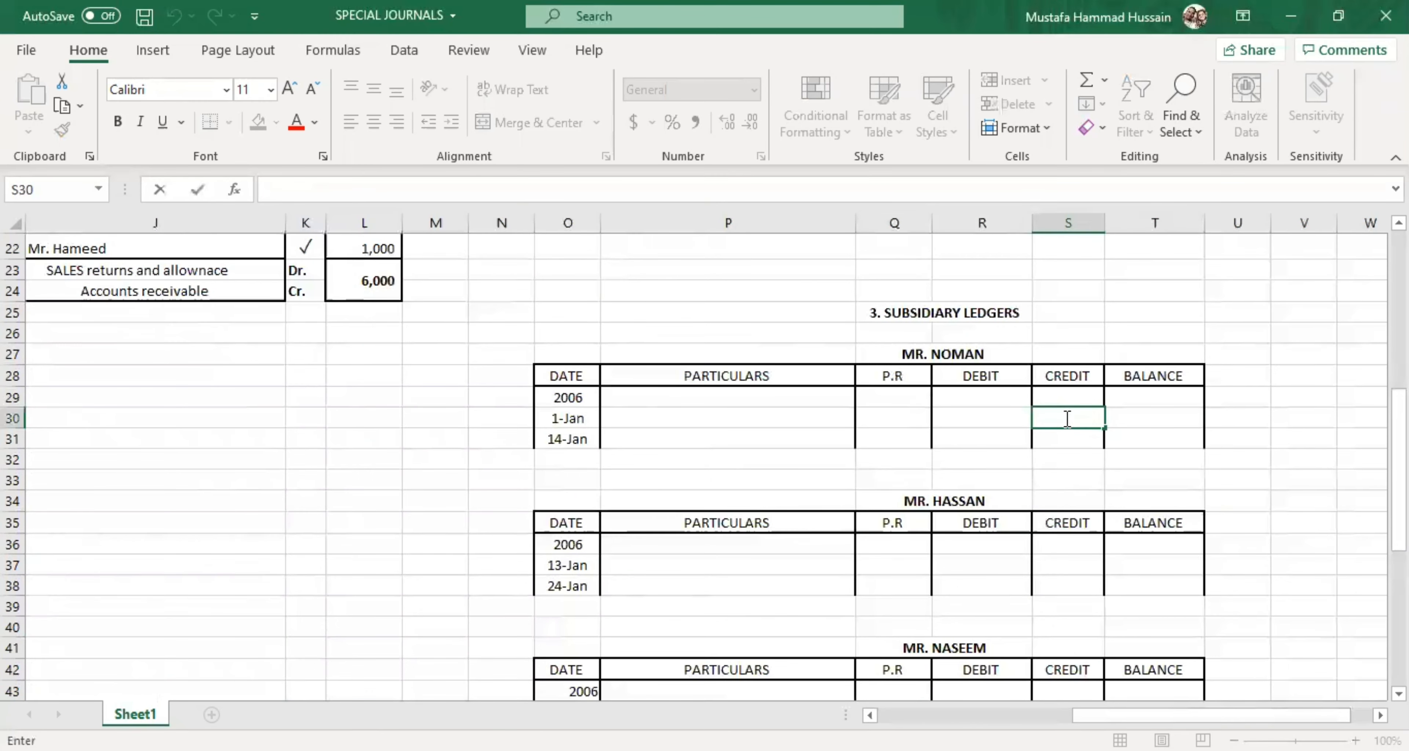
pyautogui.click(890, 312)
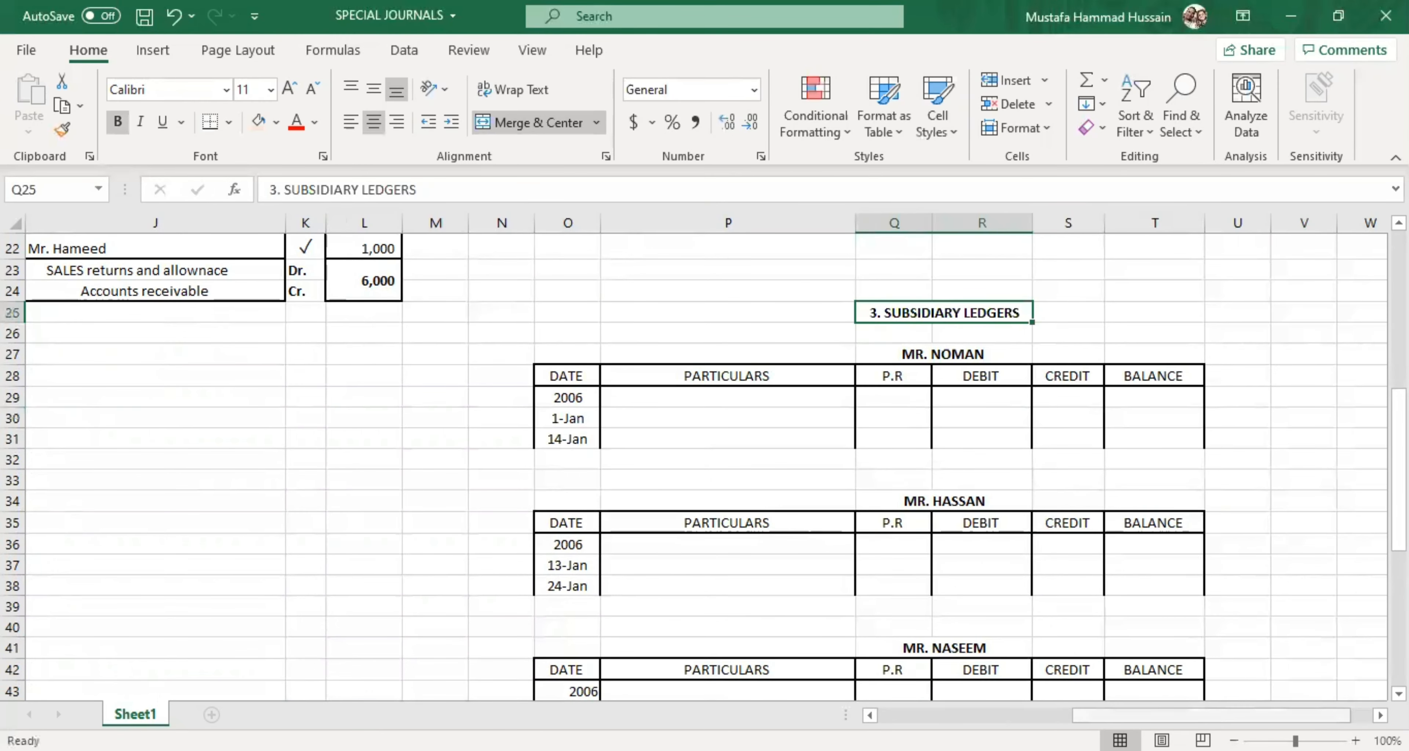
# Step: Review the sales journal's heading, accounts receivable line, customer names and individual amounts as the source for the debit postings
pyautogui.hscroll(-3, 723, 443)
pyautogui.scroll(7, 623, 383)
pyautogui.click(609, 268)
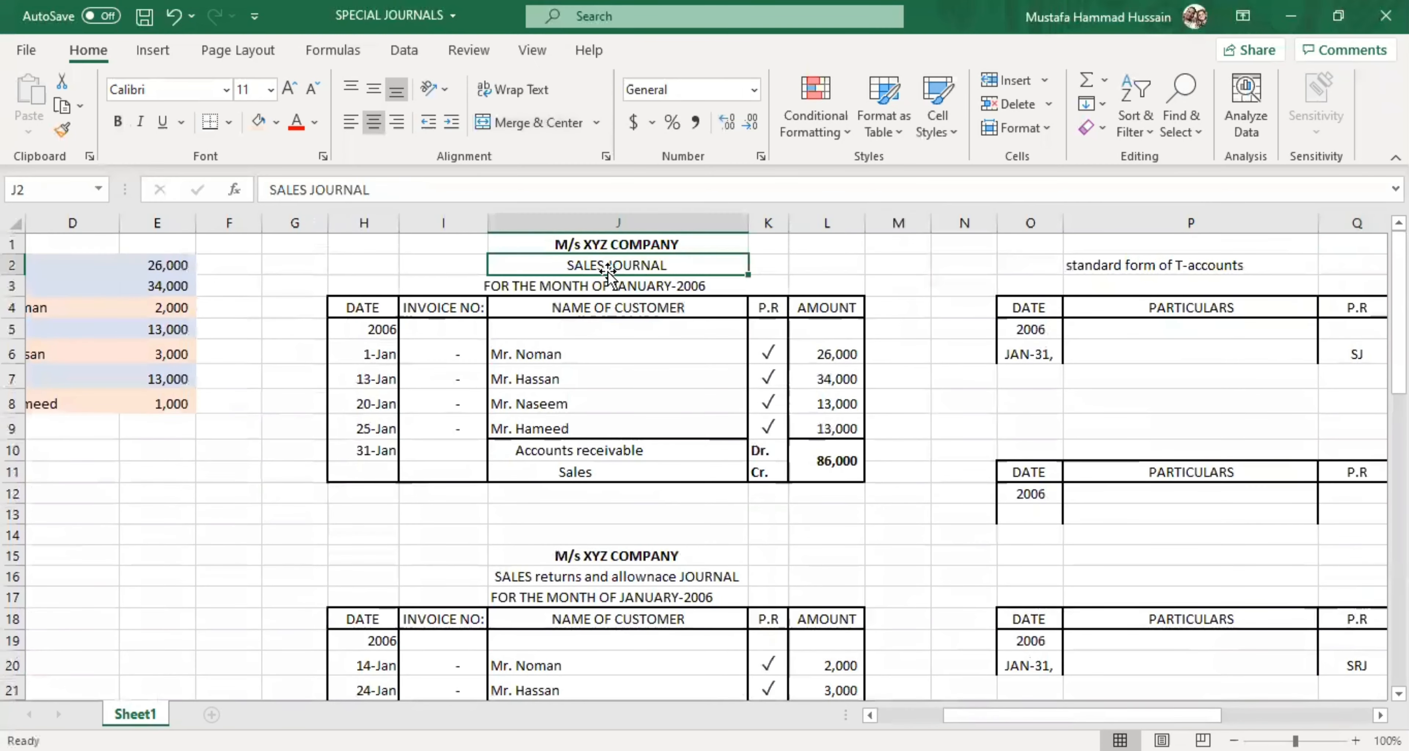
pyautogui.scroll(-1, 614, 393)
pyautogui.click(617, 387)
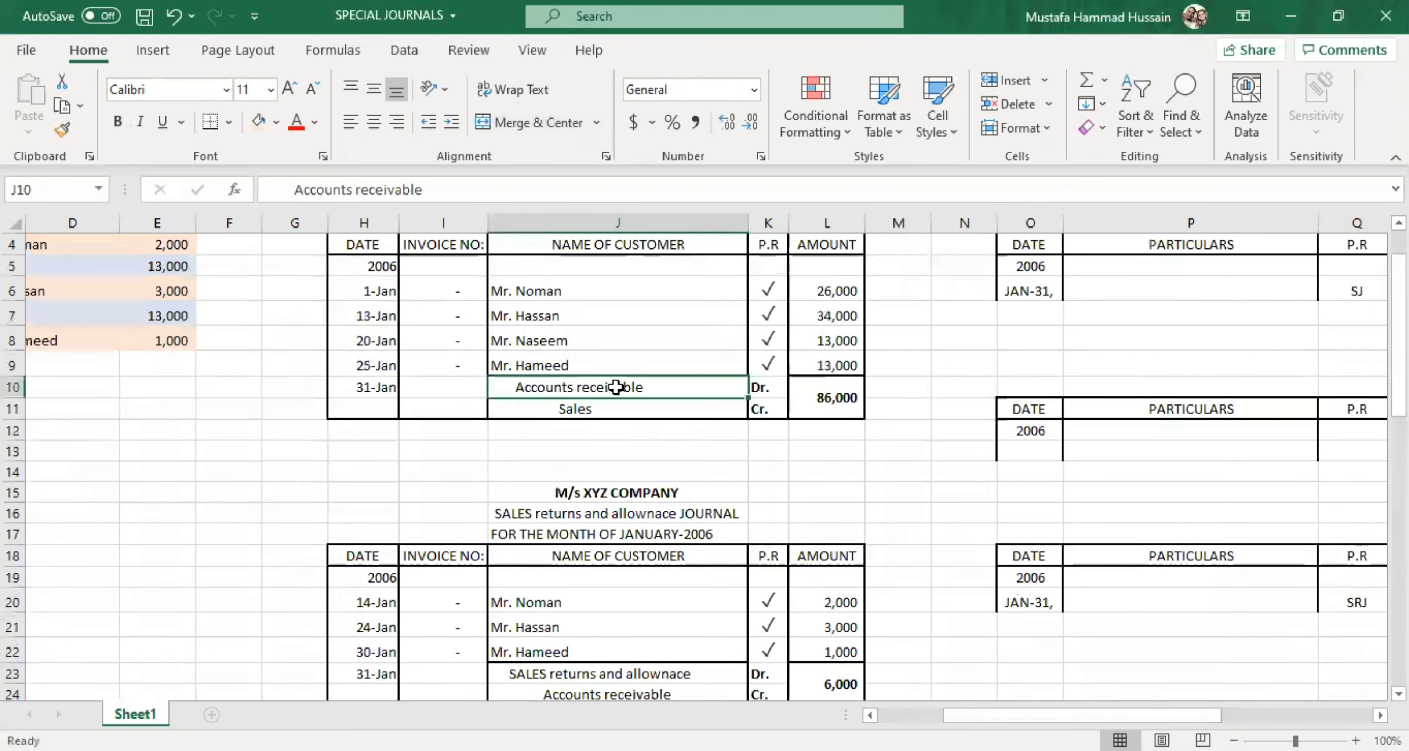
pyautogui.scroll(3, 617, 387)
pyautogui.moveTo(559, 355); pyautogui.dragTo(566, 416)
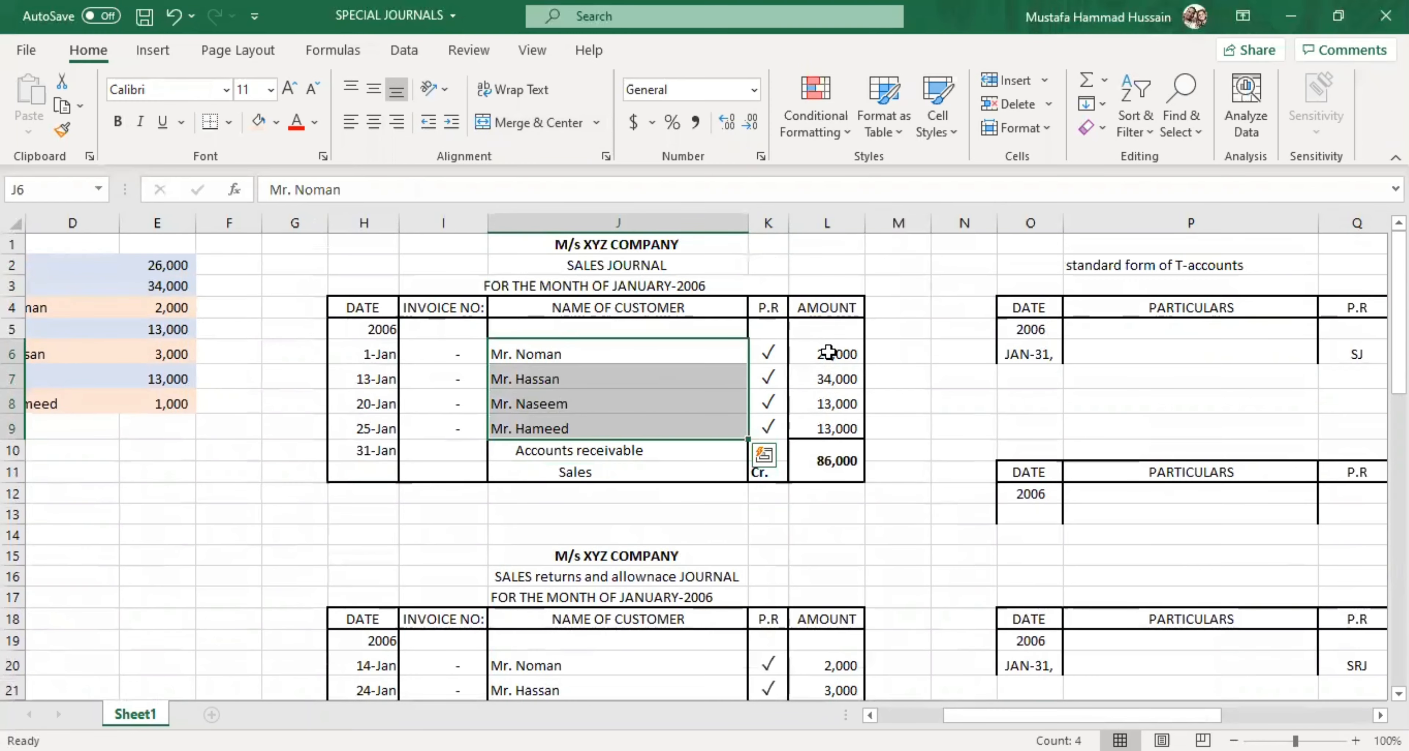
pyautogui.moveTo(828, 354); pyautogui.dragTo(829, 430)
pyautogui.scroll(-4, 659, 418)
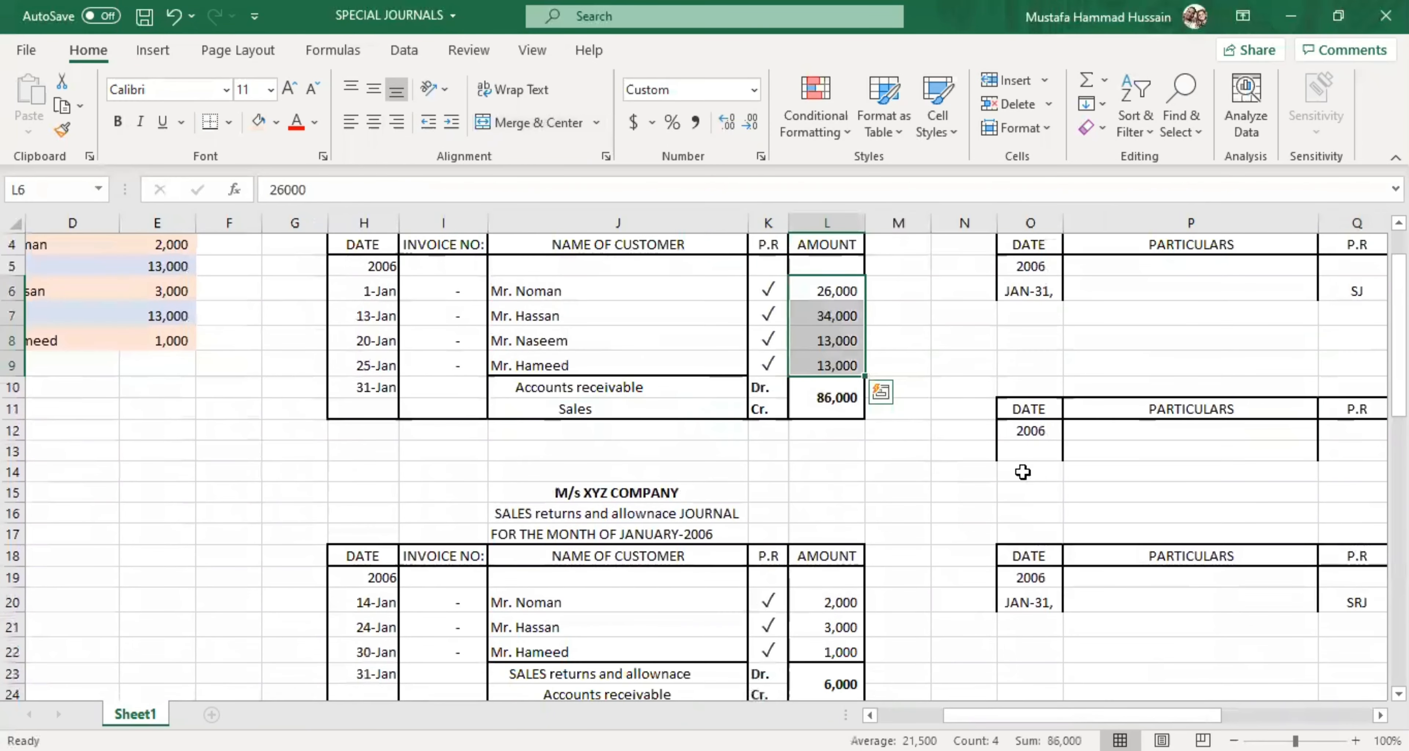
# Step: Locate the debit column in the first customer's subsidiary ledger as the destination for the sales amount
pyautogui.hscroll(4, 1064, 619)
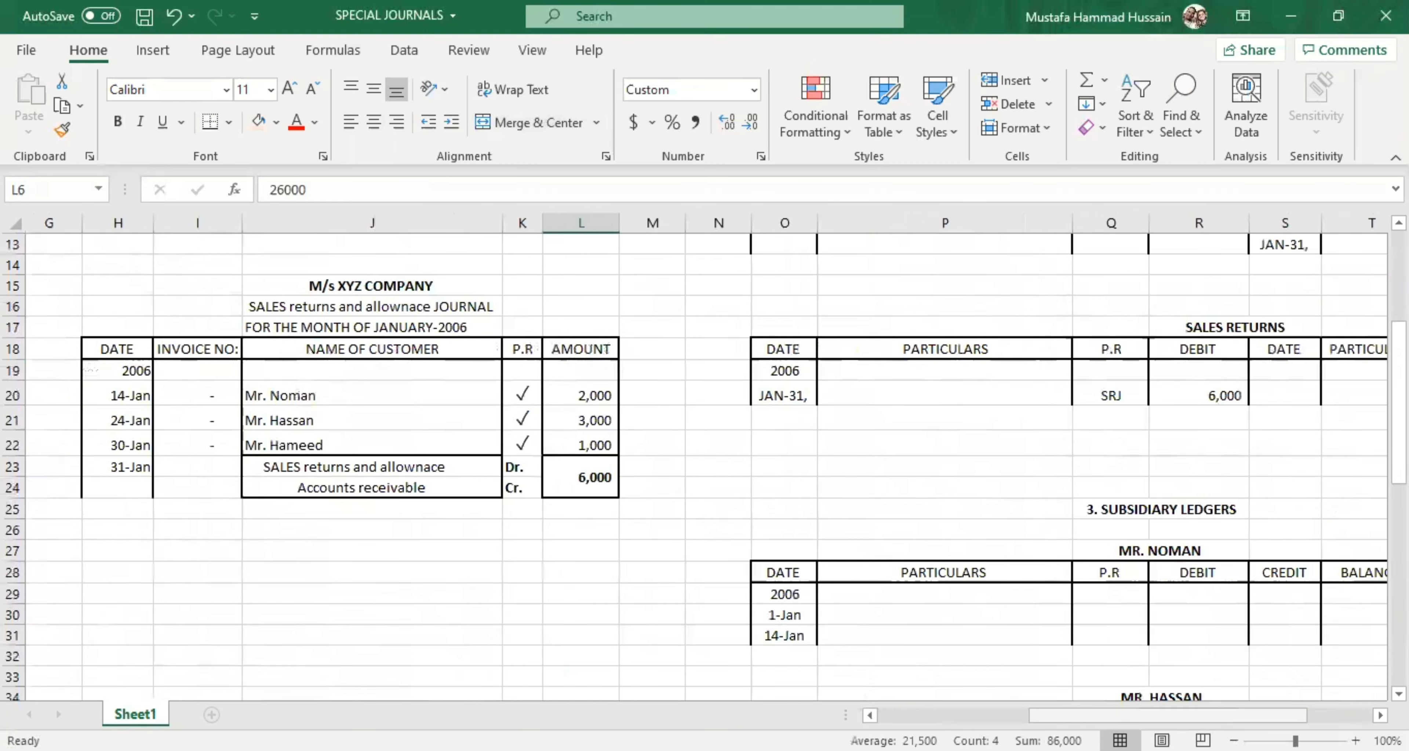
pyautogui.scroll(-2, 1102, 472)
pyautogui.click(1132, 472)
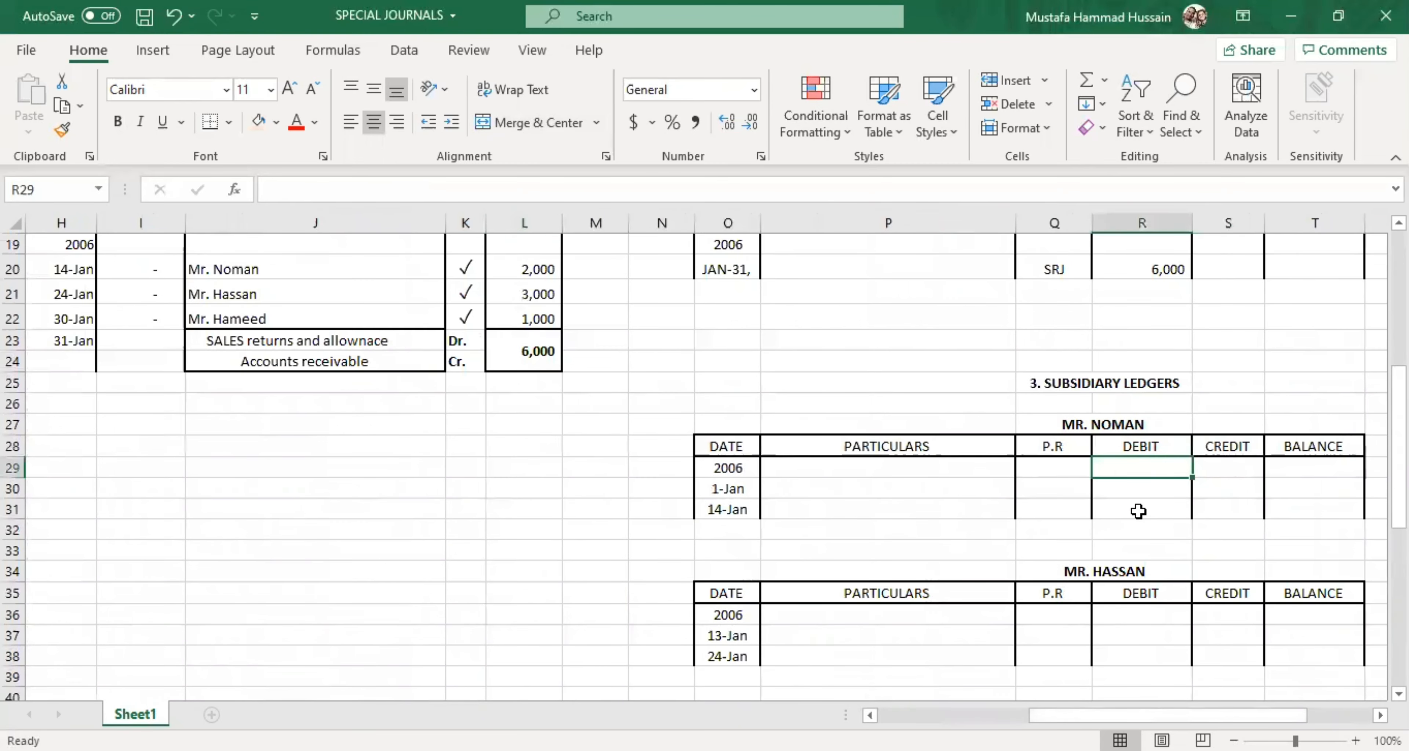
pyautogui.click(1137, 509)
# Step: Check the first customer's date, name and amount in the sales journal before posting
pyautogui.scroll(6, 922, 450)
pyautogui.click(349, 383)
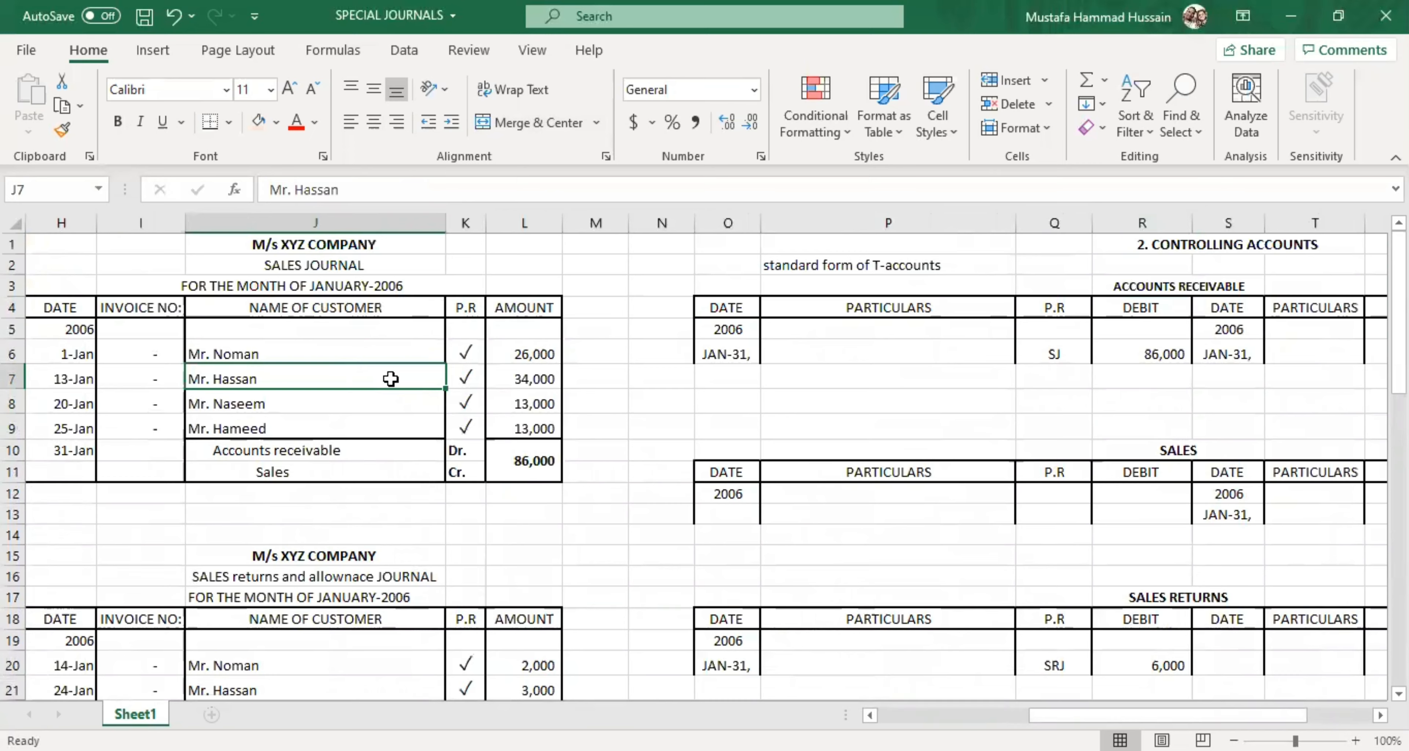
pyautogui.click(80, 355)
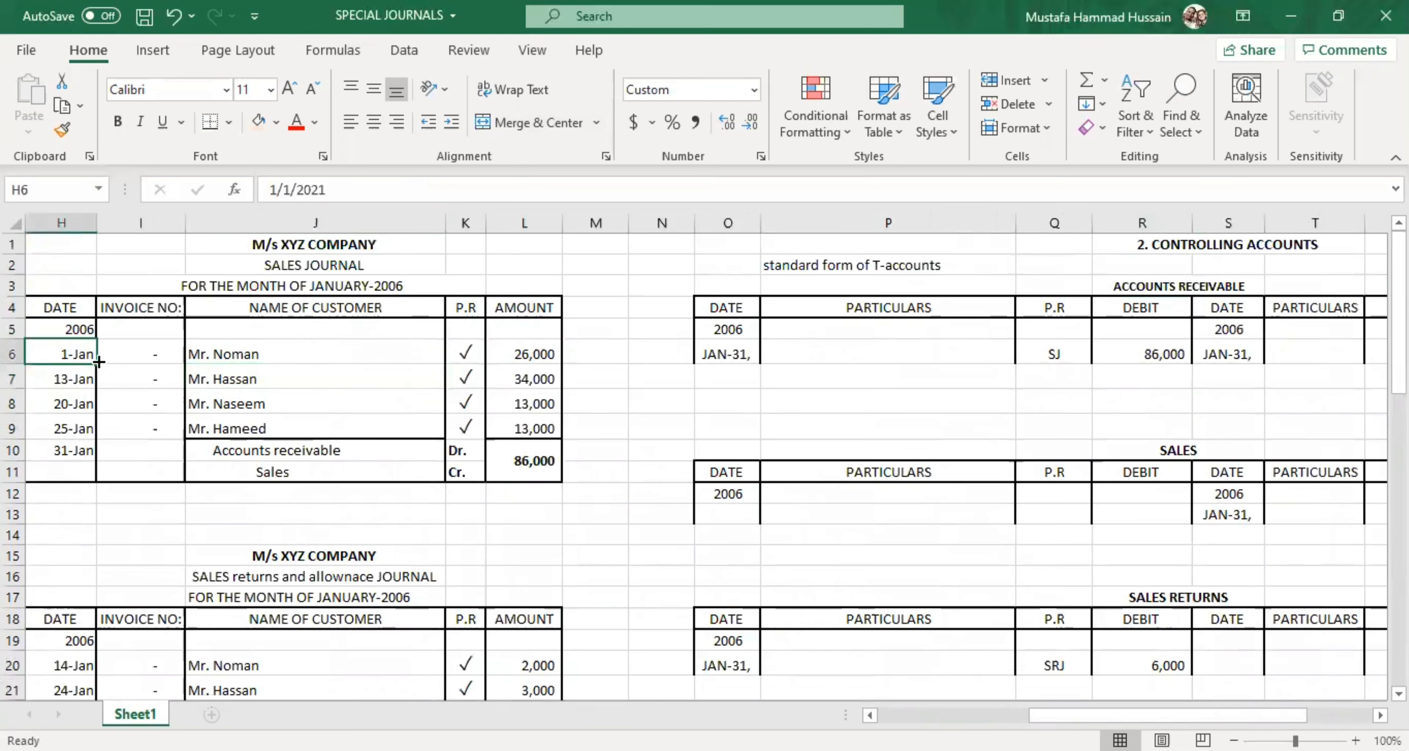
pyautogui.click(222, 359)
pyautogui.click(544, 361)
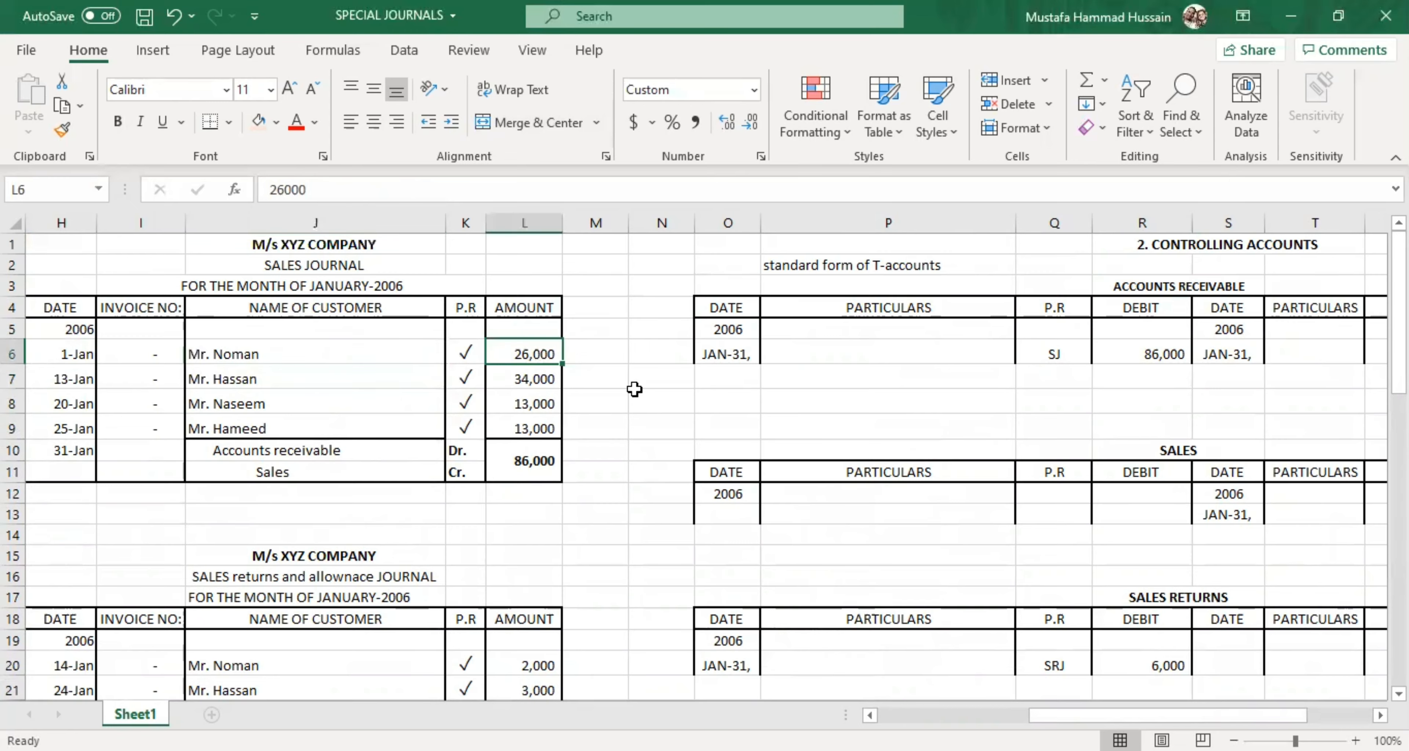
pyautogui.scroll(-1, 1145, 476)
pyautogui.scroll(1, 1145, 476)
pyautogui.click(351, 273)
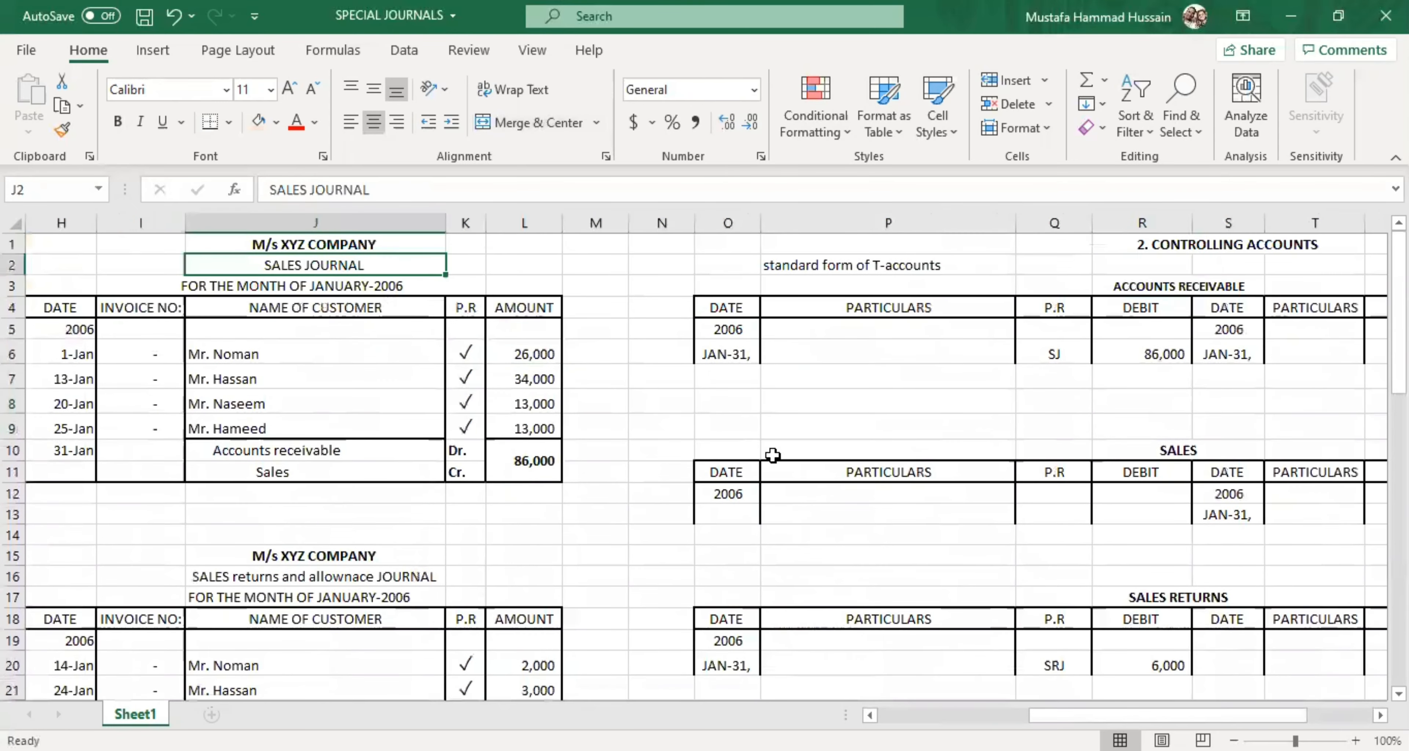
# Step: Post the 1-Jan sale to the first customer's subsidiary ledger with a debit of 26,000, posting reference SJ and balance of 26,000
pyautogui.scroll(-6, 832, 490)
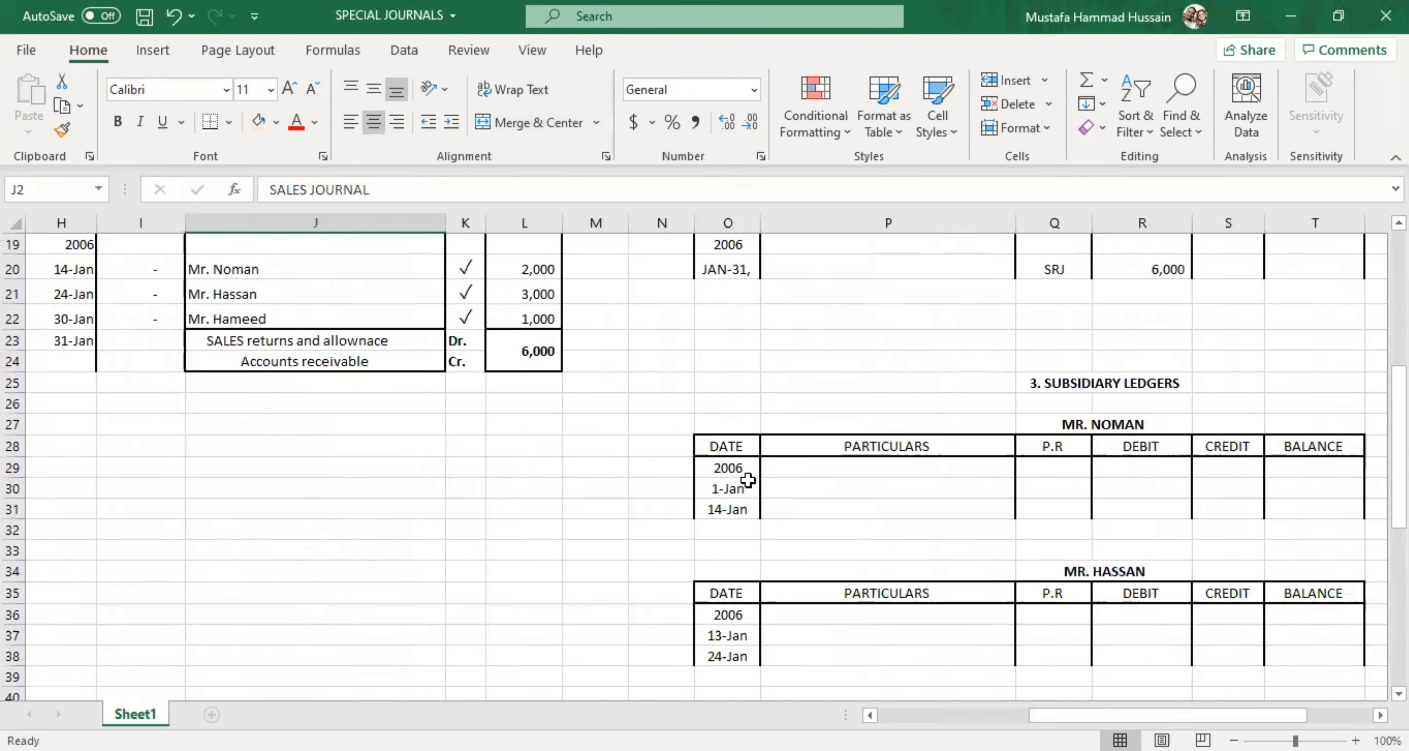
pyautogui.click(748, 482)
pyautogui.click(1137, 492)
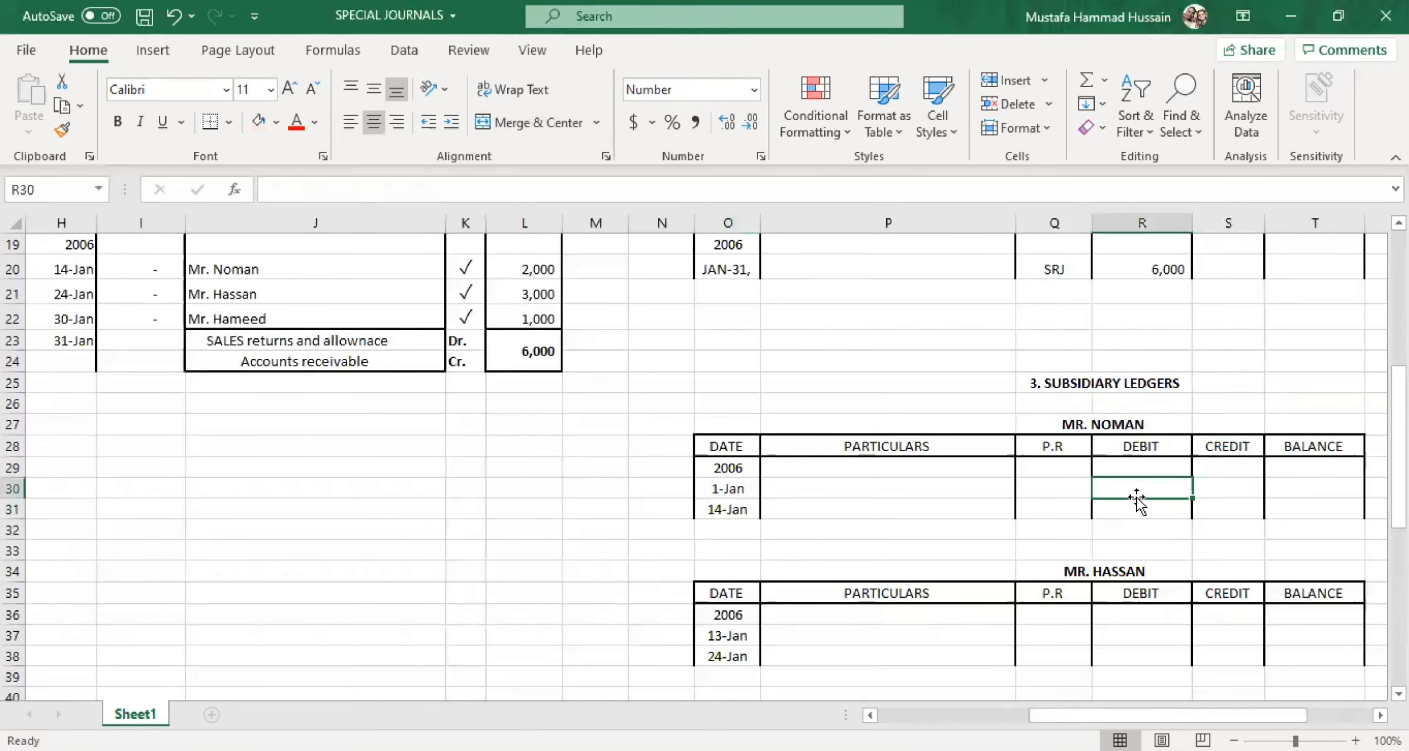
pyautogui.scroll(5, 894, 476)
pyautogui.scroll(-3, 895, 476)
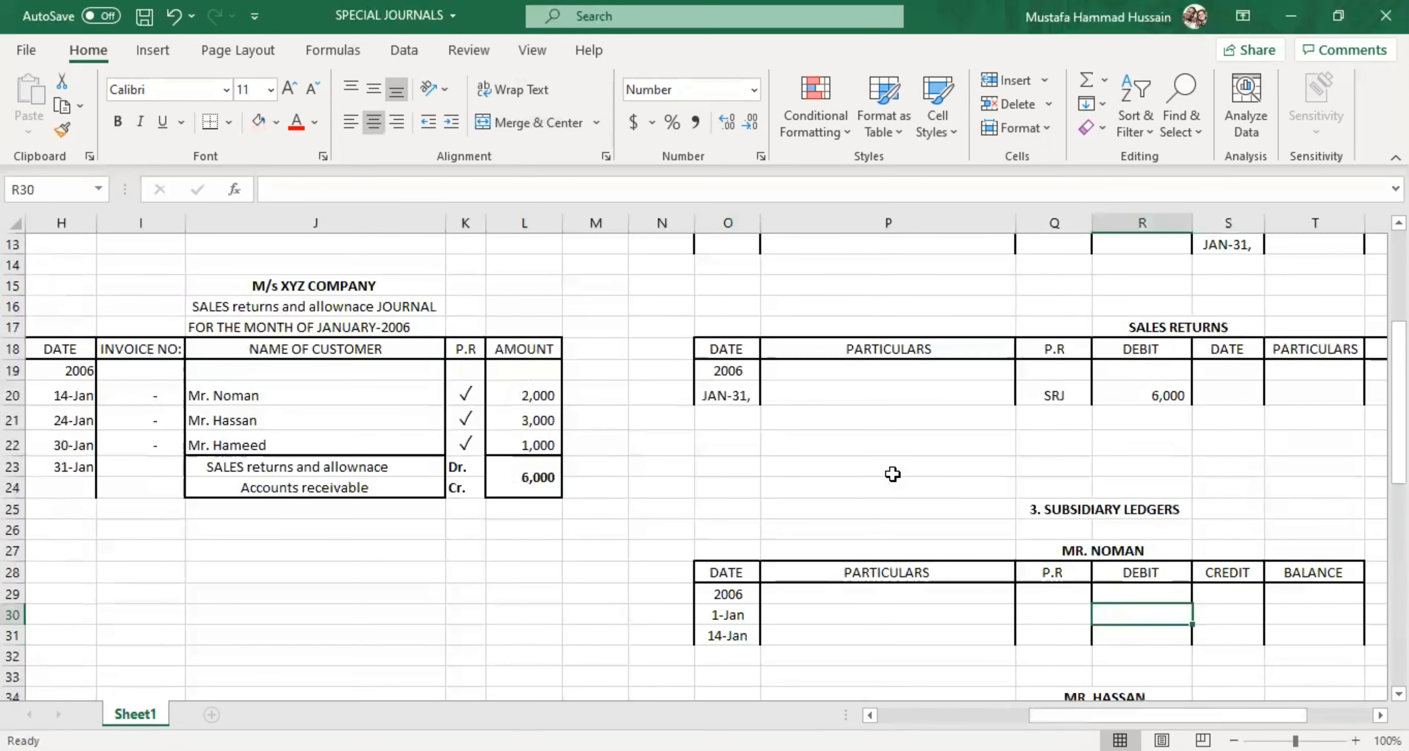
pyautogui.scroll(-1, 893, 474)
pyautogui.write('26000')
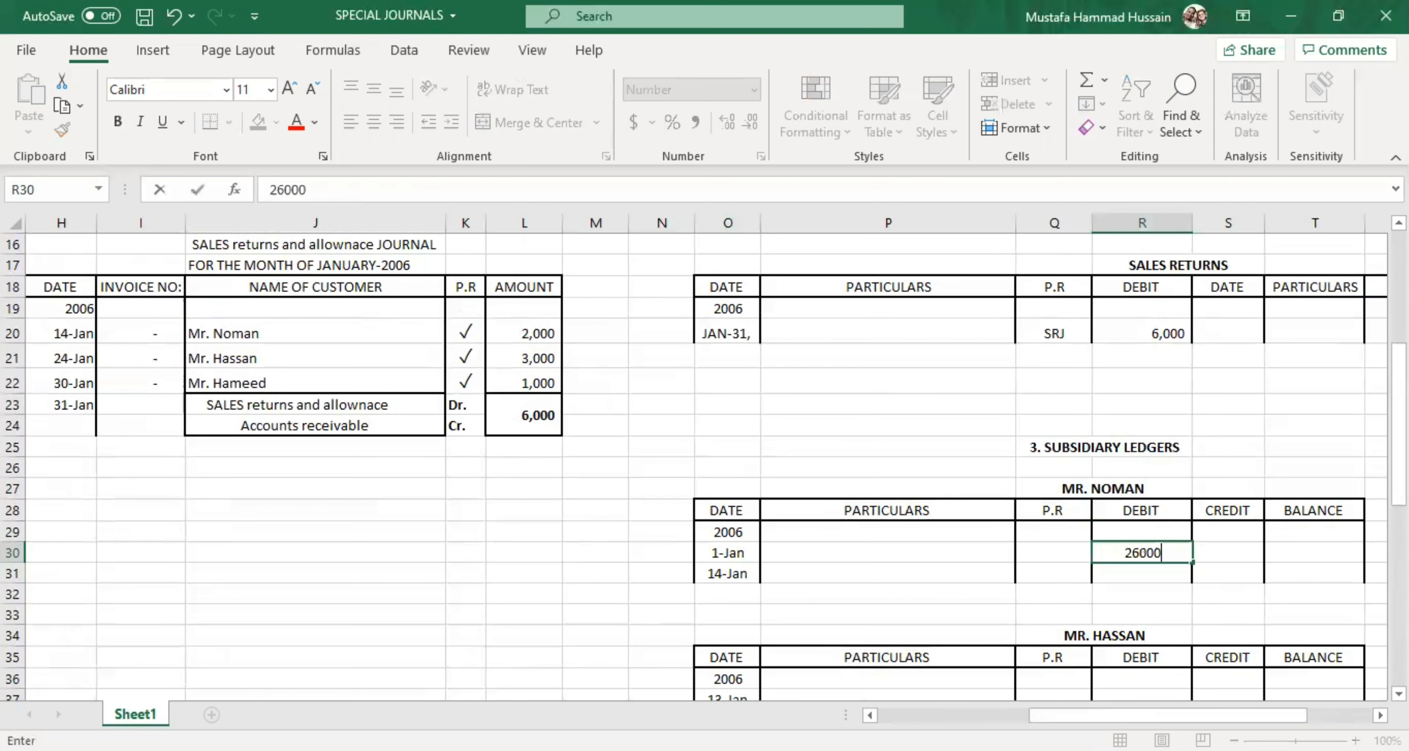
pyautogui.press('Return')
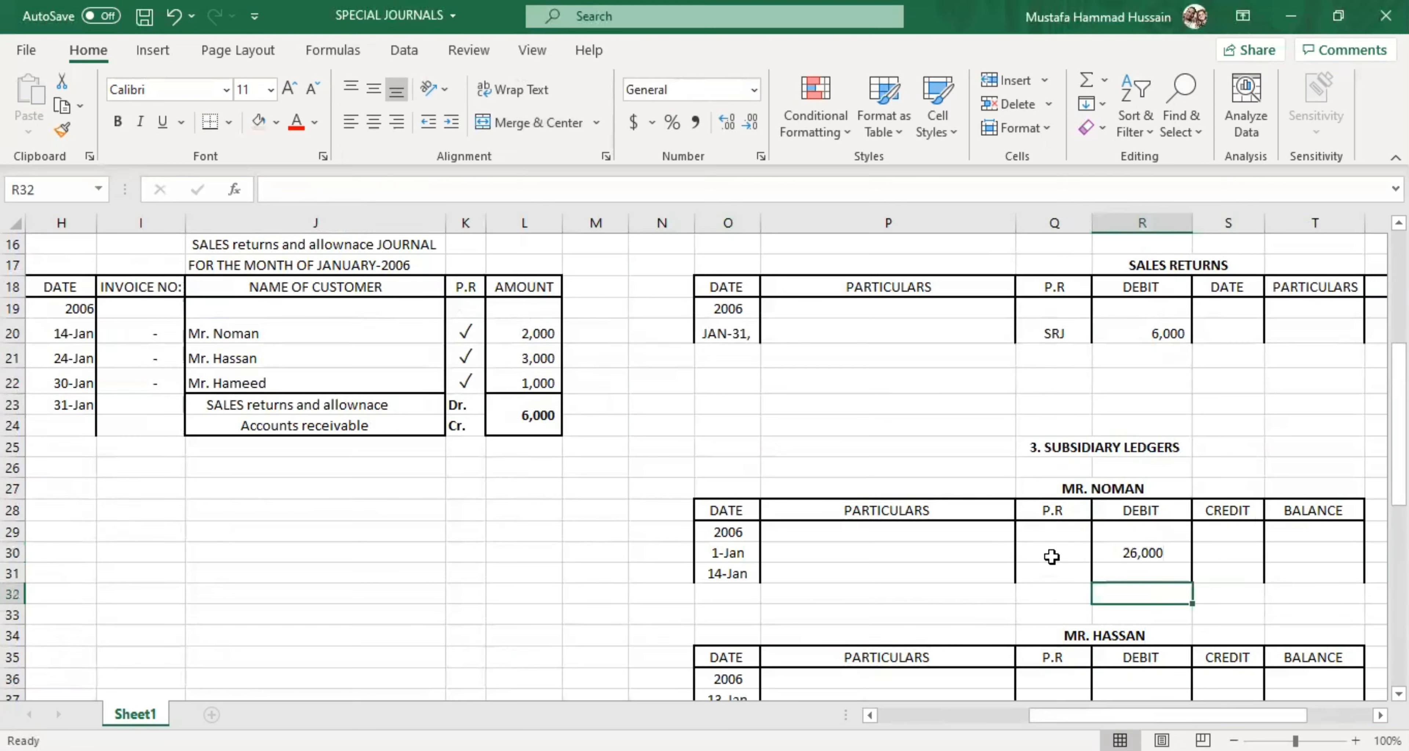
pyautogui.click(1054, 554)
pyautogui.write('SJ')
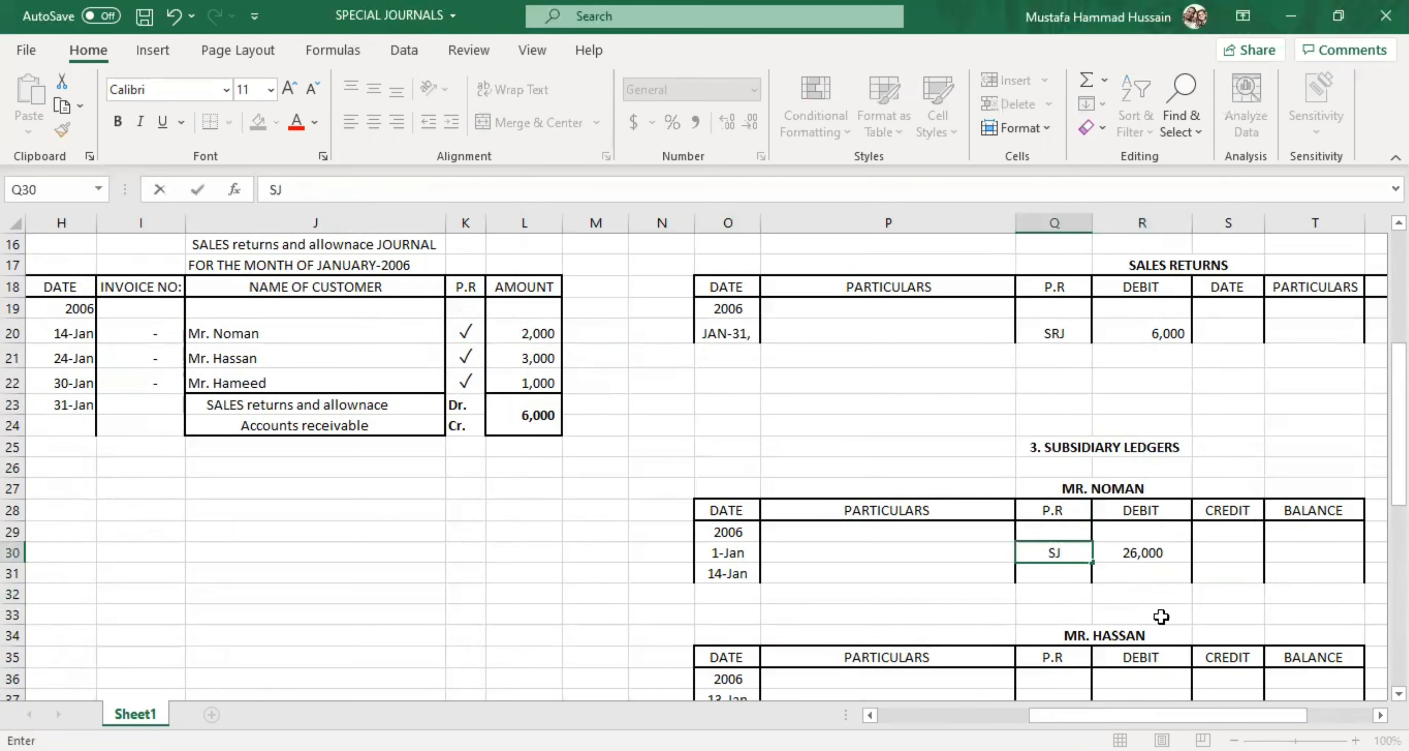
# Step: Check the first customer's 14-Jan entry in the sales returns and allowance journal
pyautogui.moveTo(1161, 714); pyautogui.dragTo(1007, 714)
pyautogui.scroll(2, 808, 458)
pyautogui.click(808, 458)
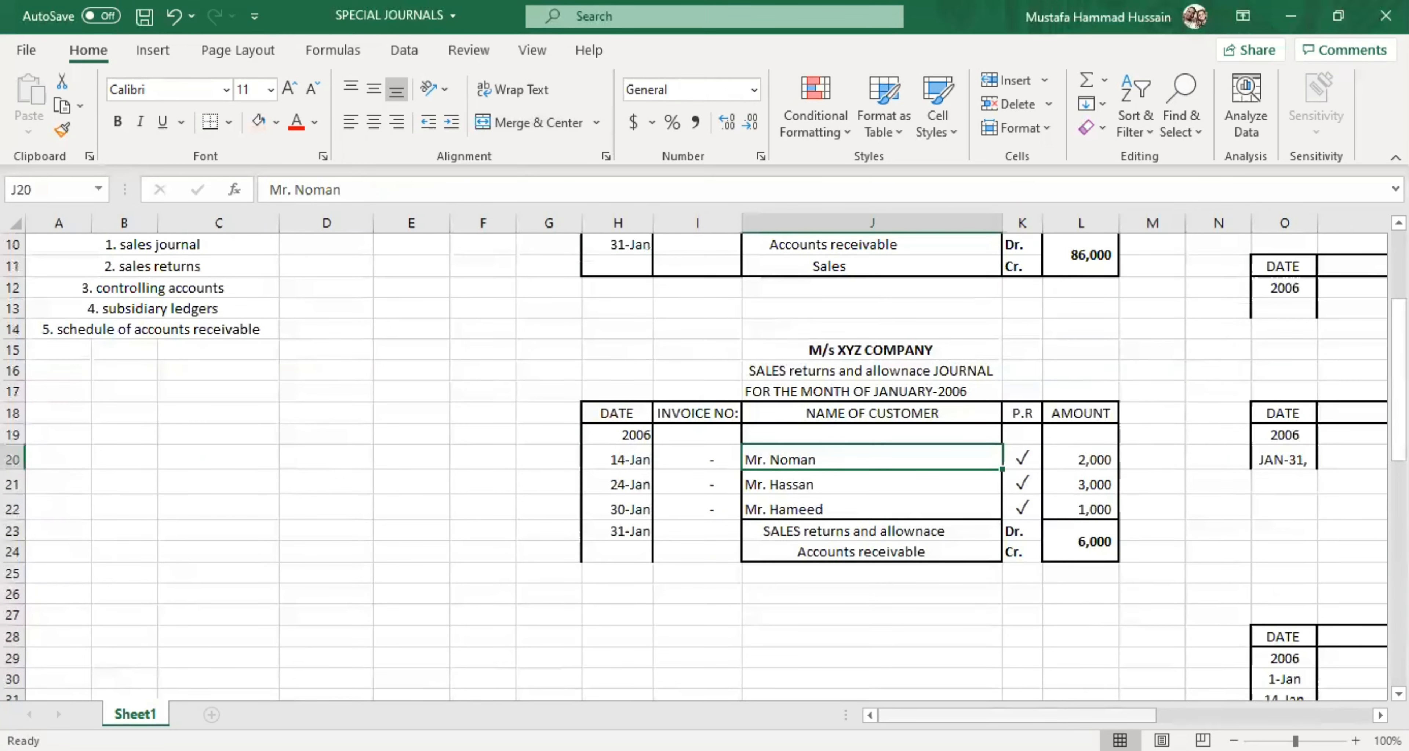
pyautogui.moveTo(1012, 714); pyautogui.dragTo(1163, 714)
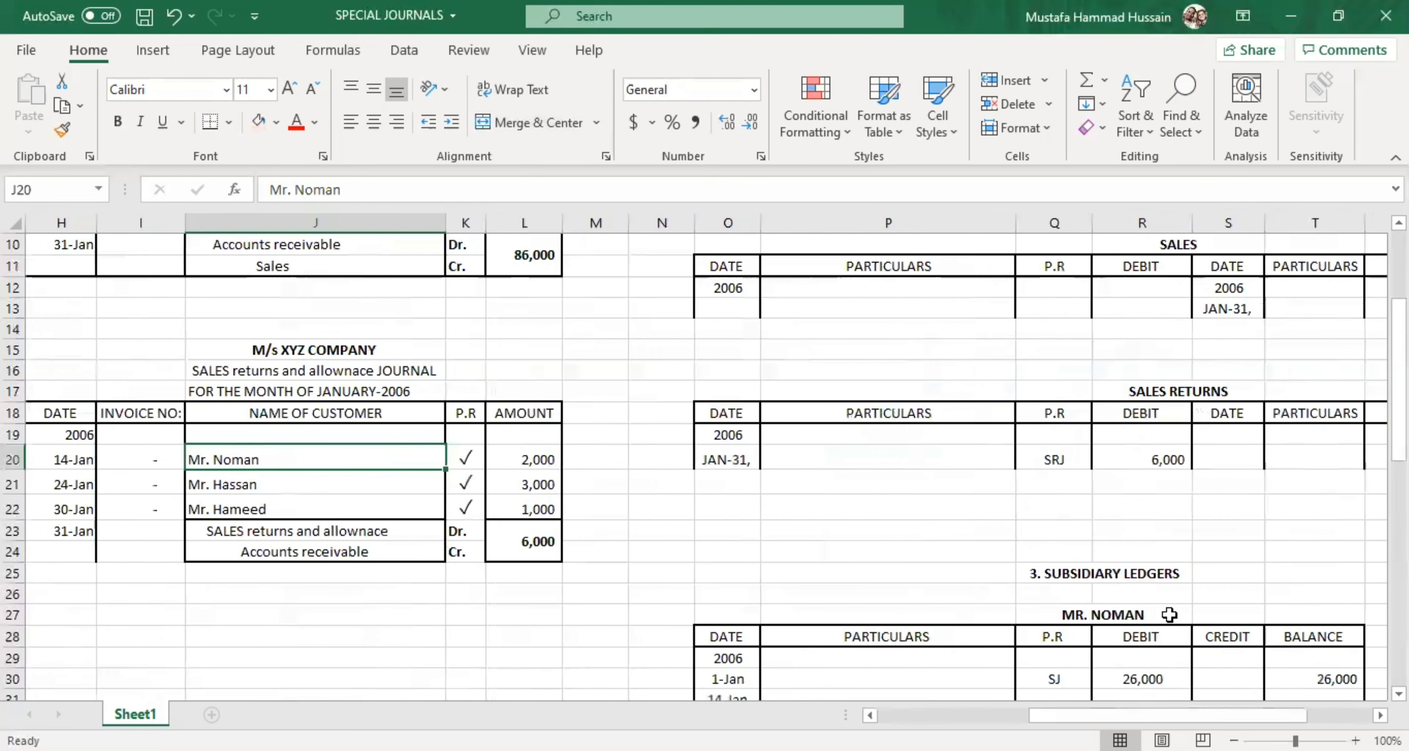
# Step: Post the 14-Jan return to the first customer's subsidiary ledger with posting reference SRJ and a credit of 2,000
pyautogui.scroll(-4, 1240, 544)
pyautogui.hscroll(3, 1092, 597)
pyautogui.click(602, 436)
pyautogui.write('SRJ')
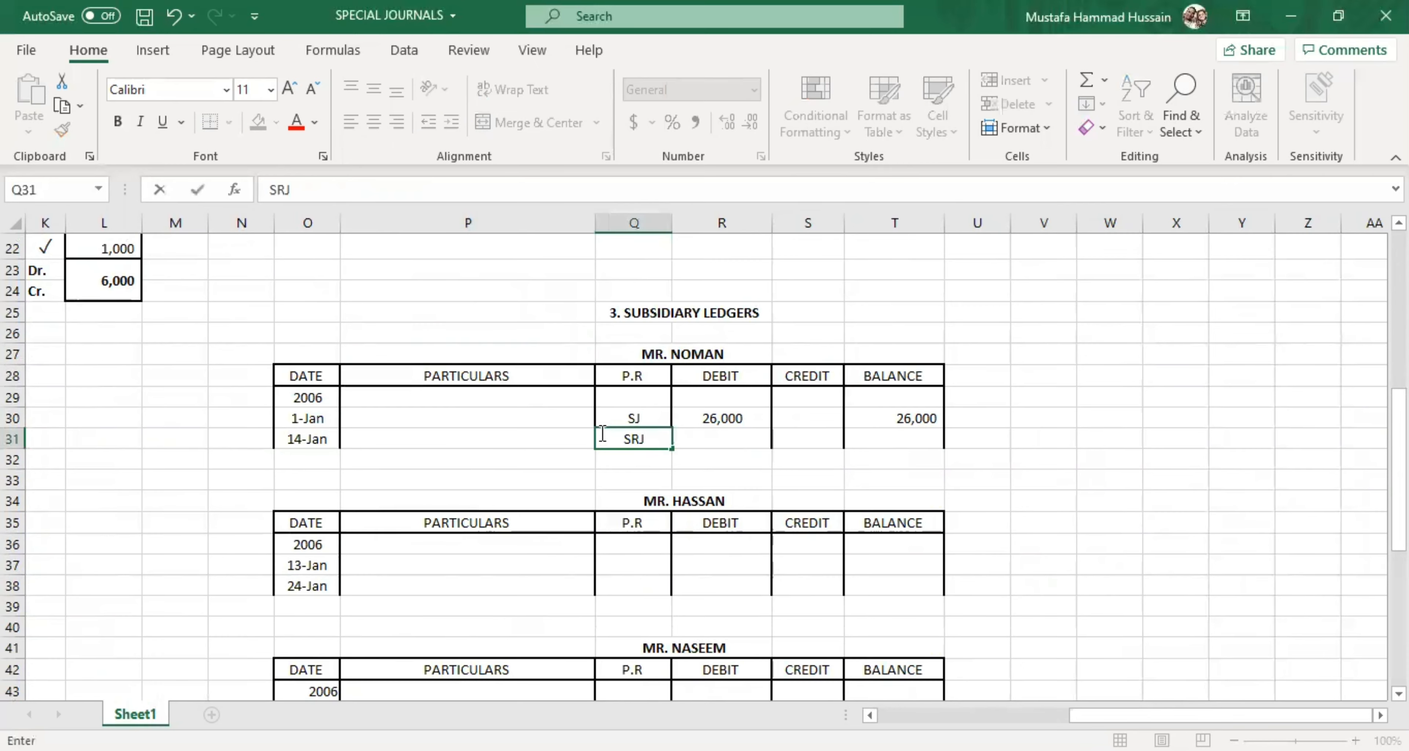
pyautogui.click(798, 442)
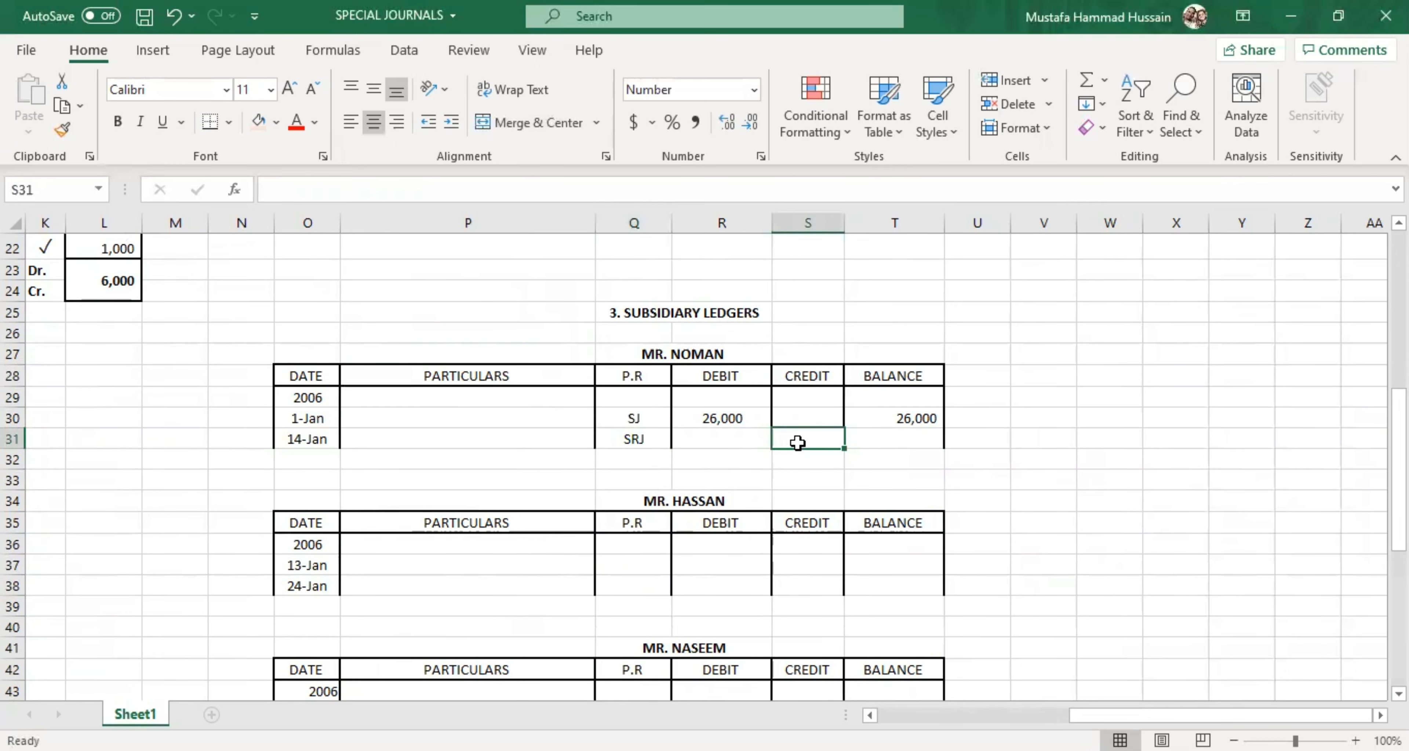
pyautogui.write('2000')
# Step: Compare the first customer's debit, balance and credit amounts, and enter 24,000 as the 14-Jan balance
pyautogui.click(852, 436)
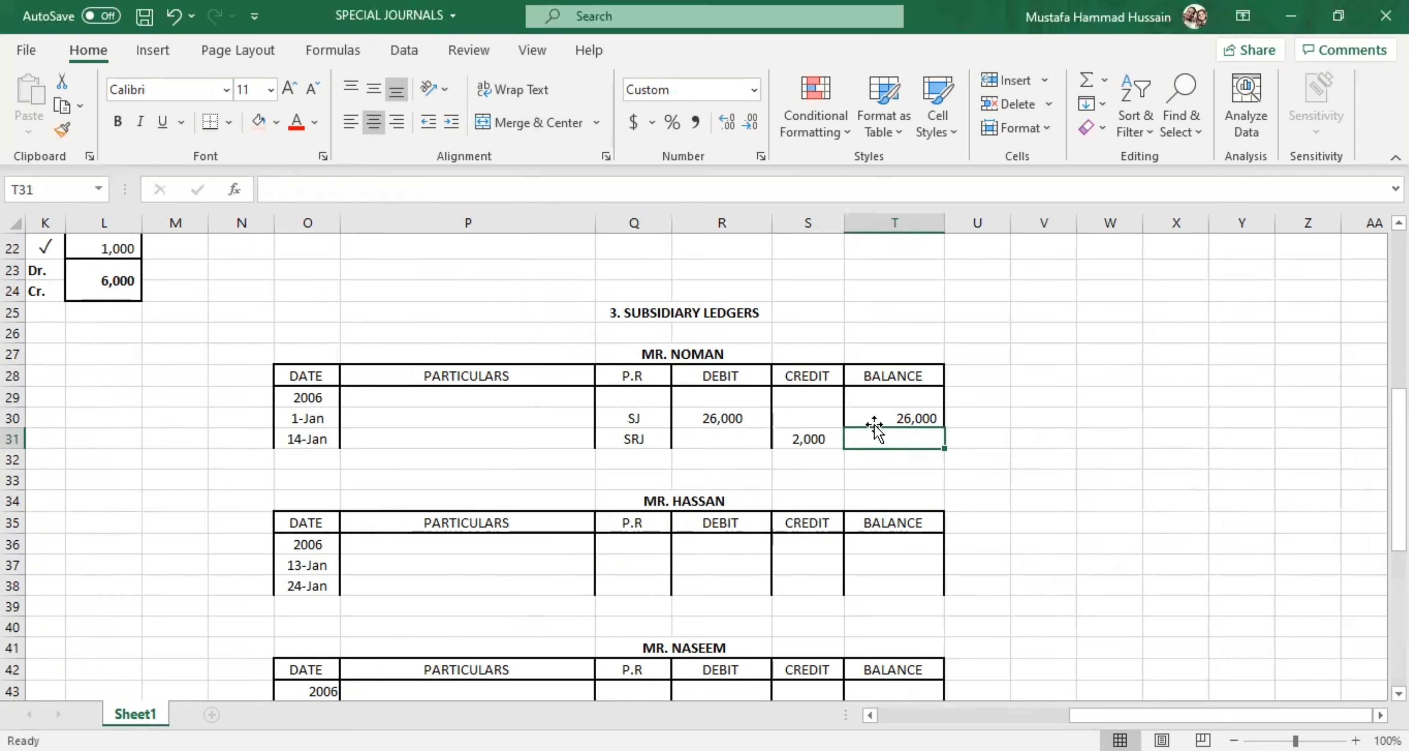
pyautogui.click(885, 417)
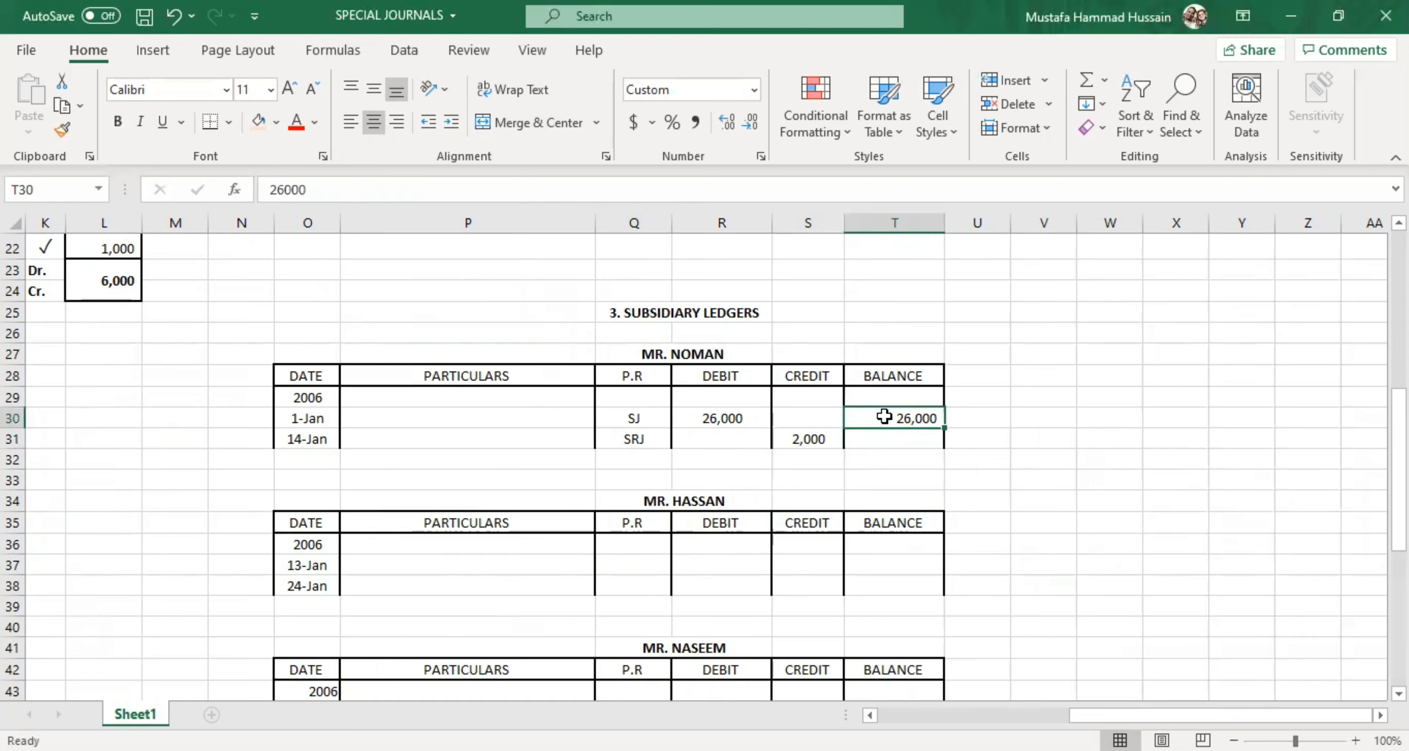
pyautogui.click(823, 451)
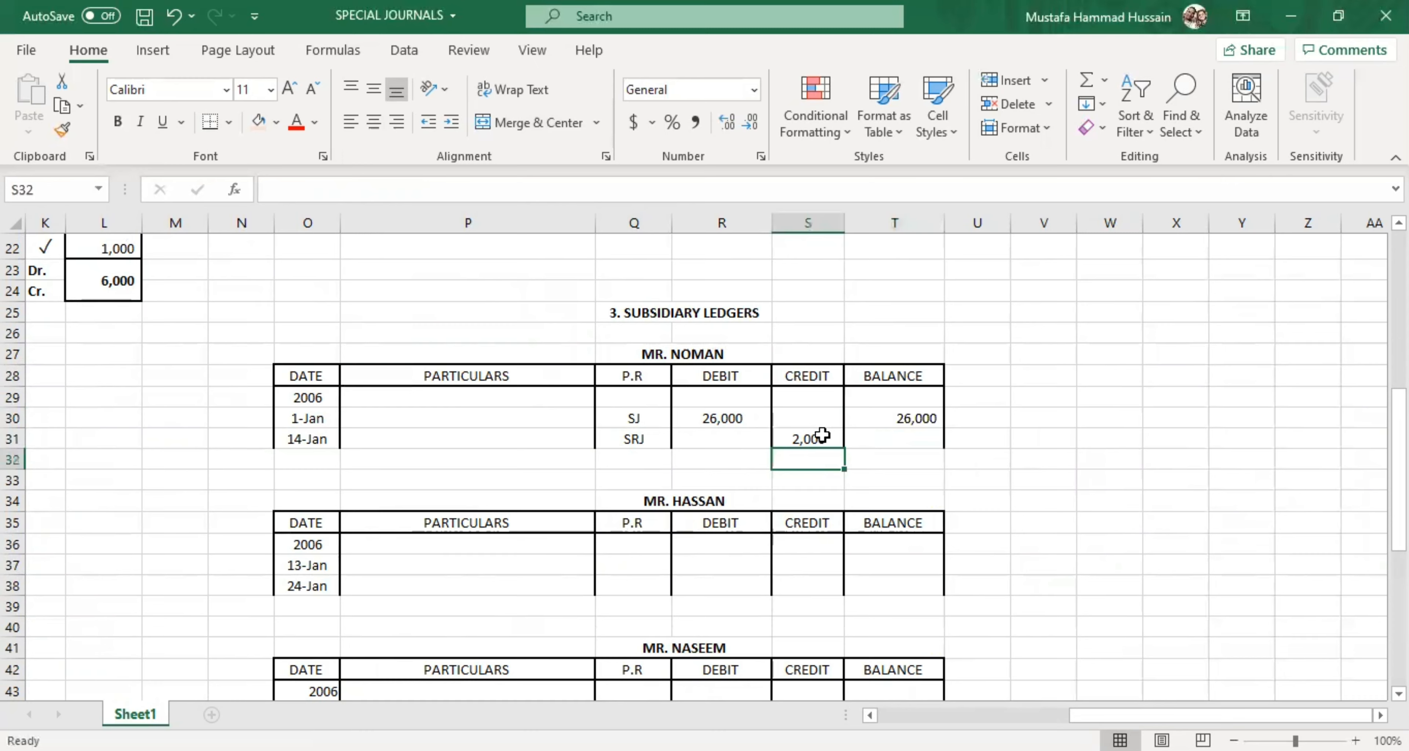
pyautogui.click(822, 436)
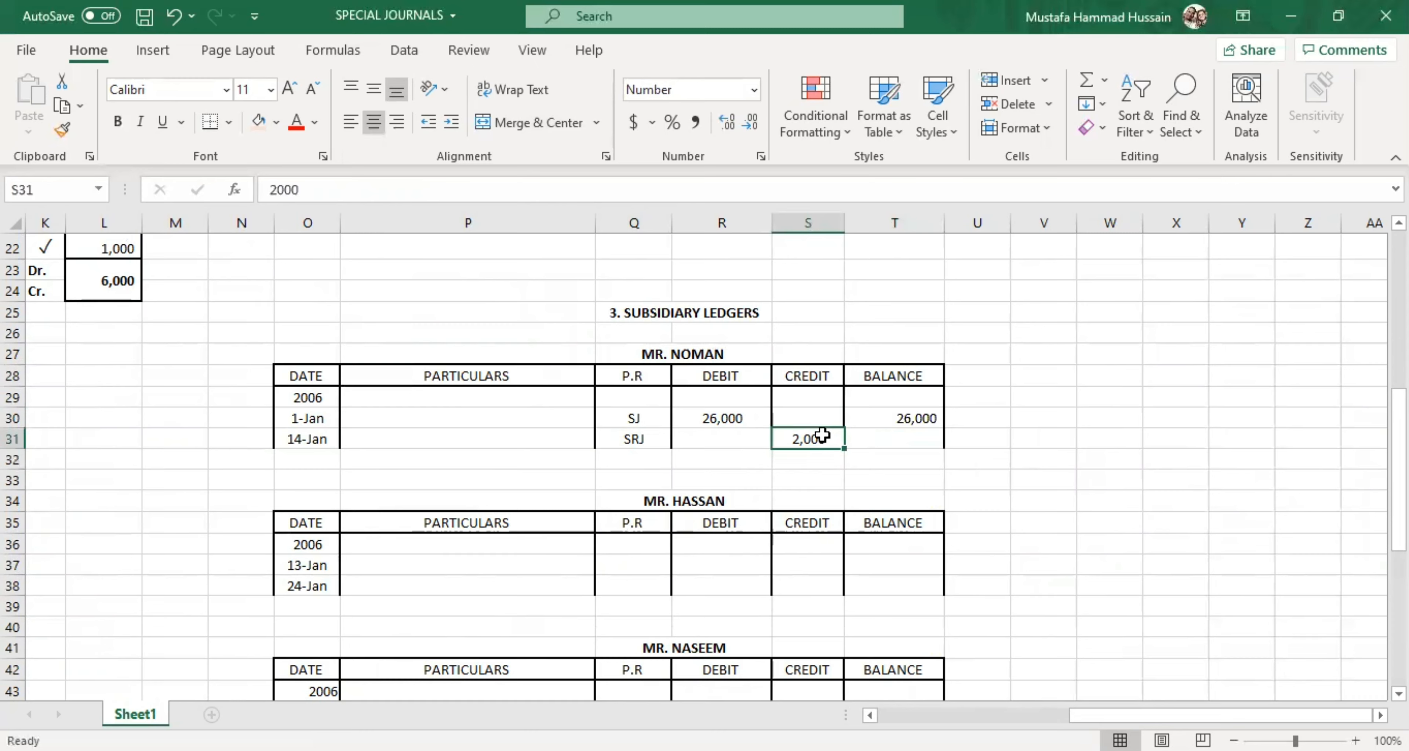
pyautogui.click(737, 415)
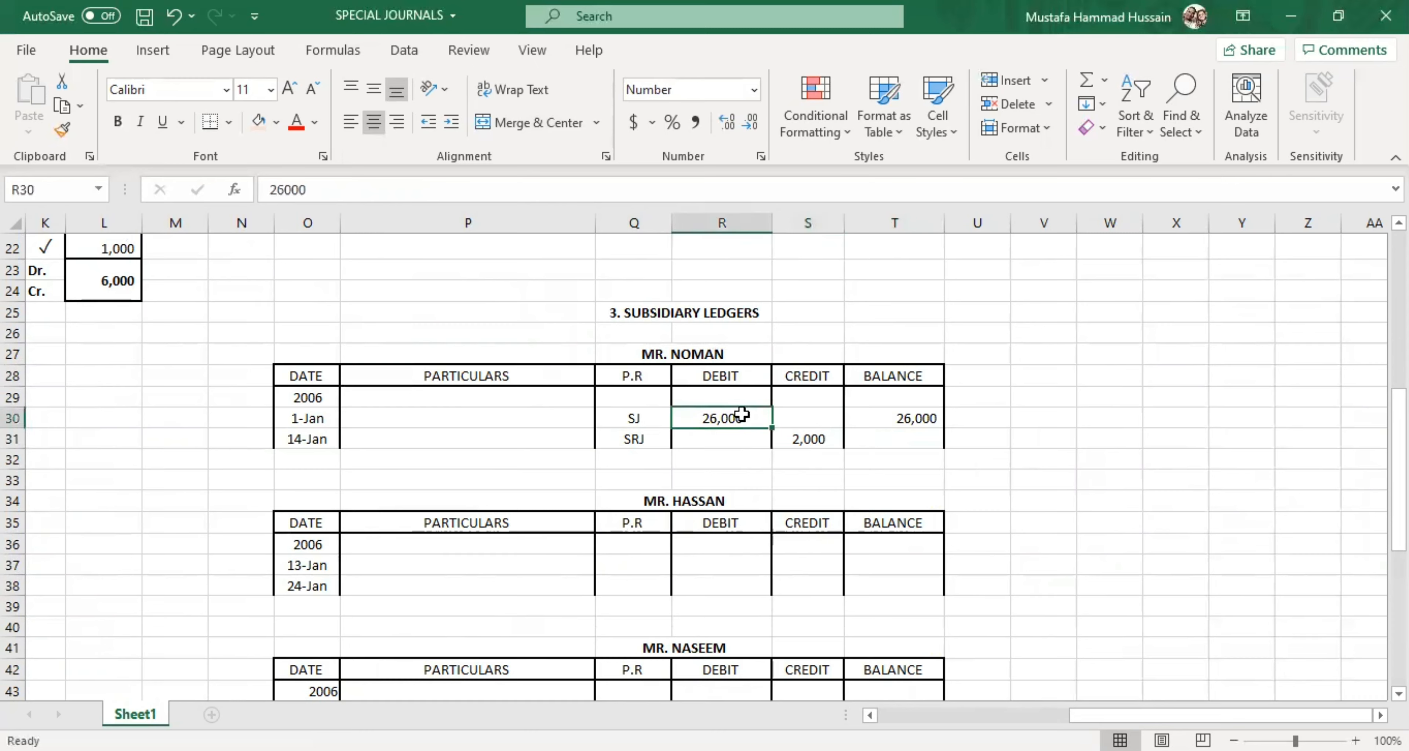
pyautogui.click(911, 416)
pyautogui.click(830, 436)
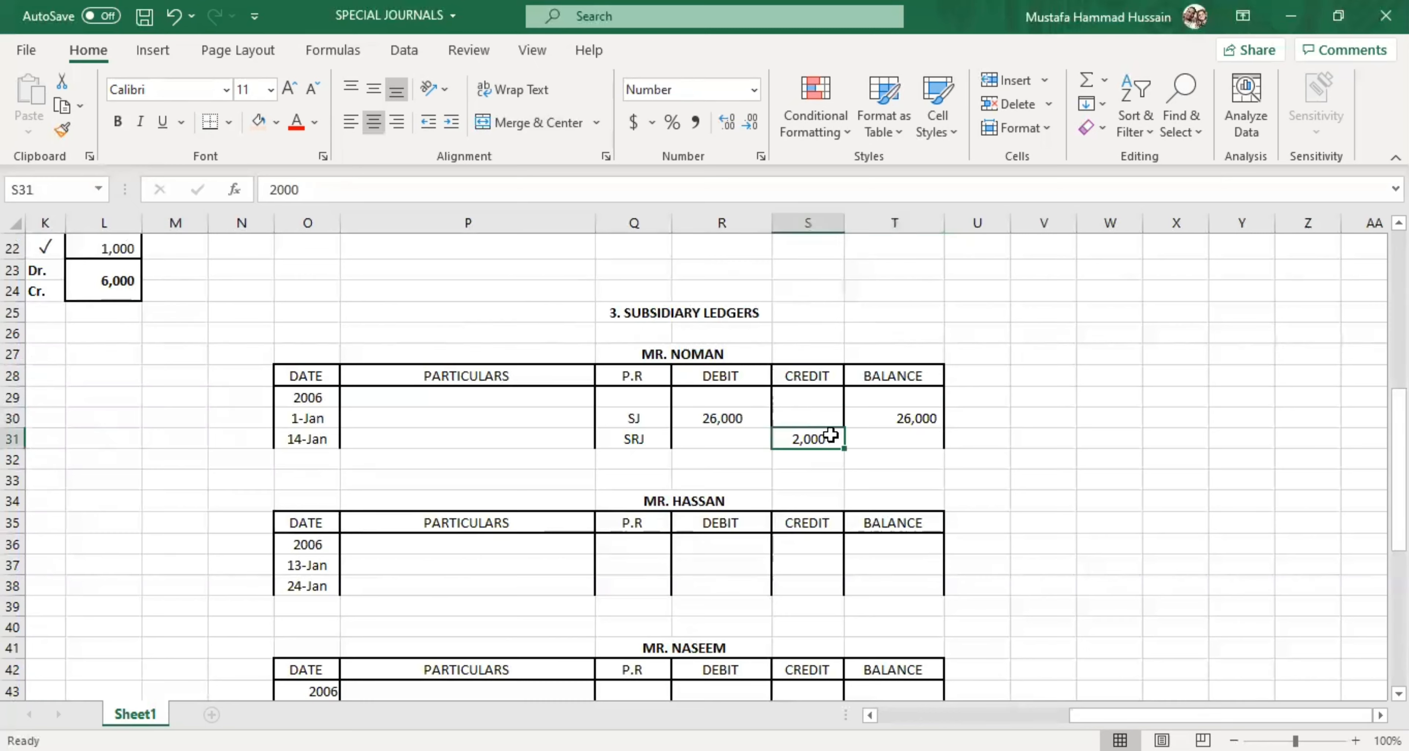
pyautogui.click(872, 442)
pyautogui.write('24000')
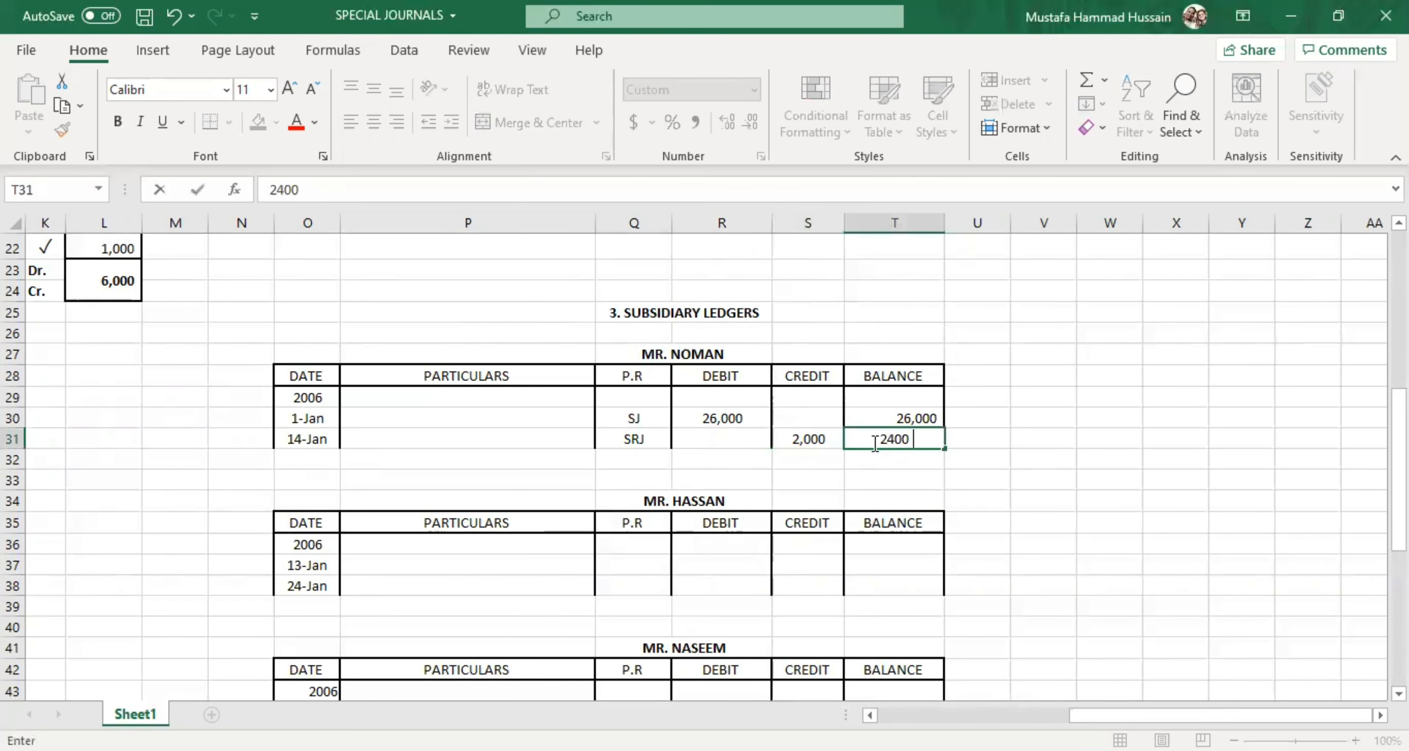
pyautogui.click(862, 492)
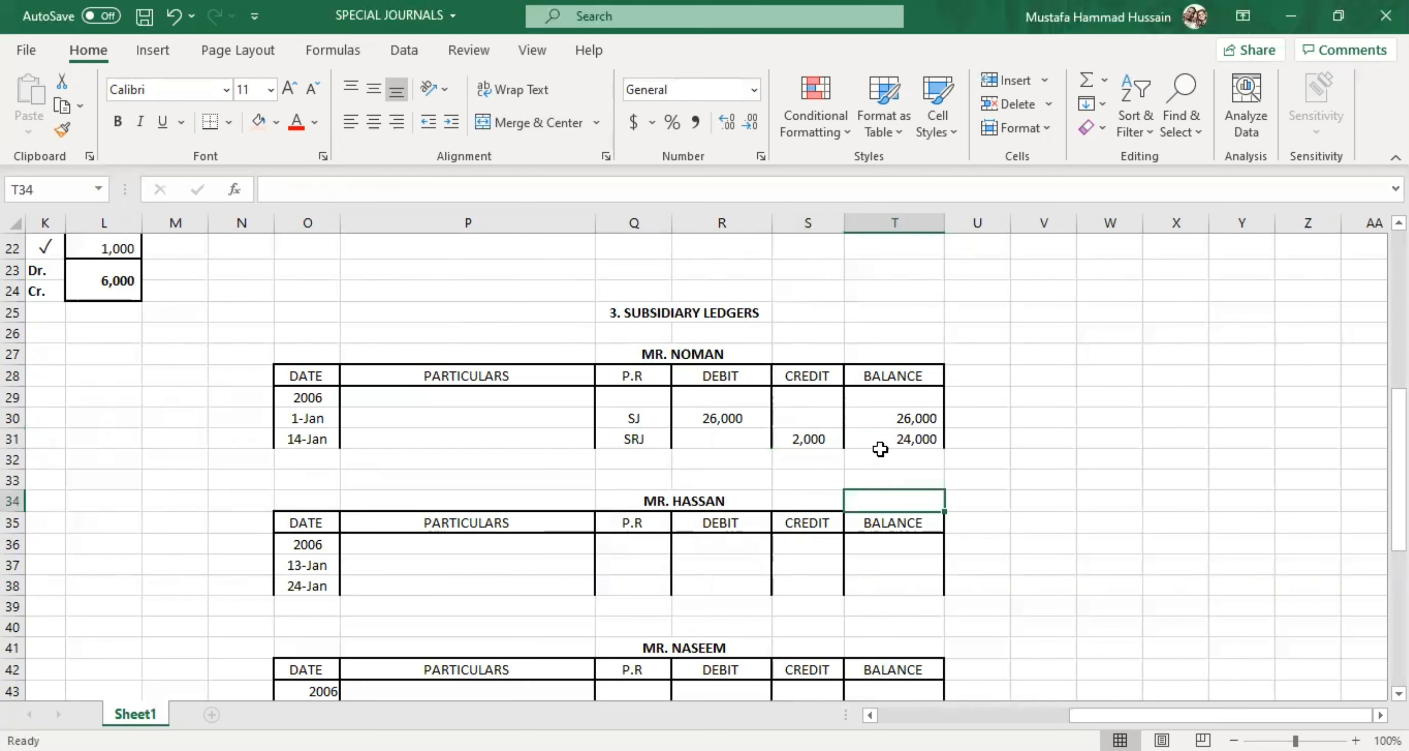
# Step: Format the first customer's 14-Jan balance in bold with a yellow fill
pyautogui.click(897, 438)
pyautogui.click(117, 122)
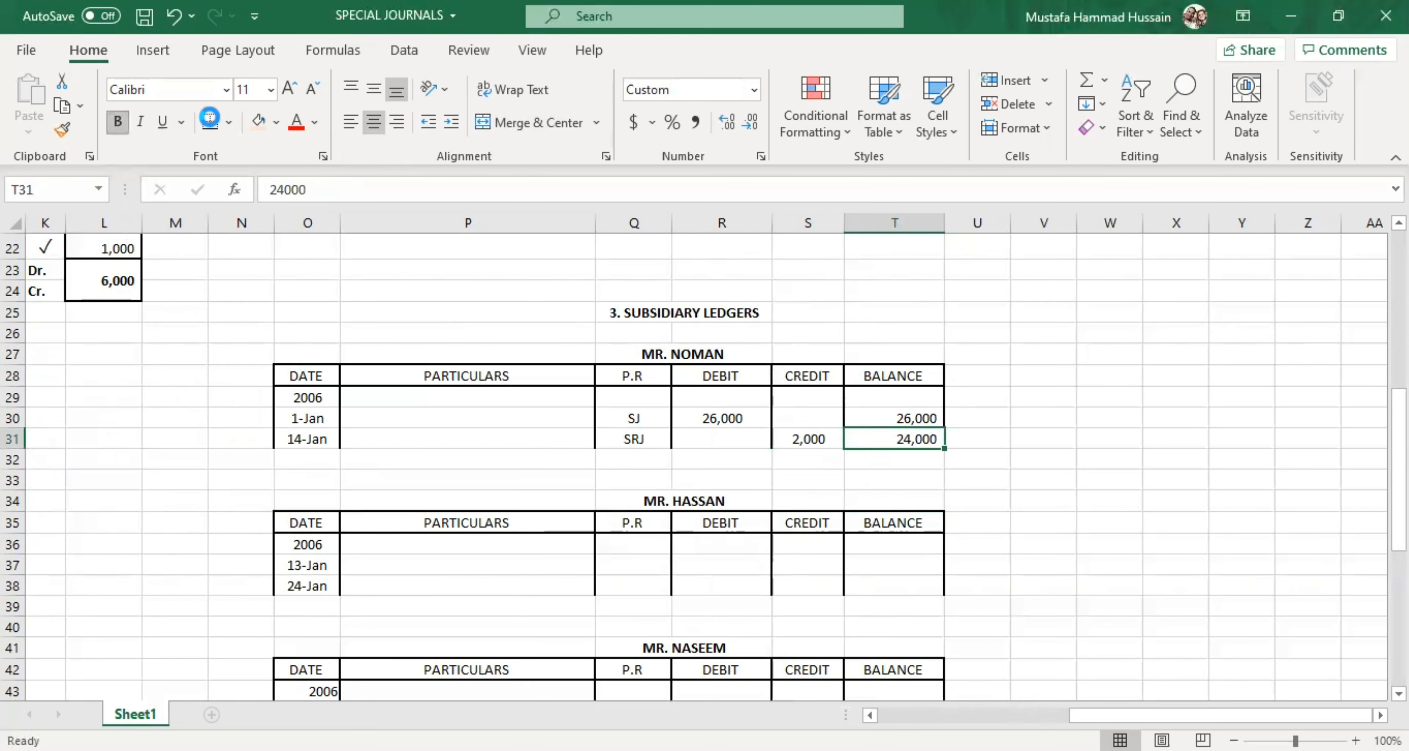
pyautogui.click(279, 121)
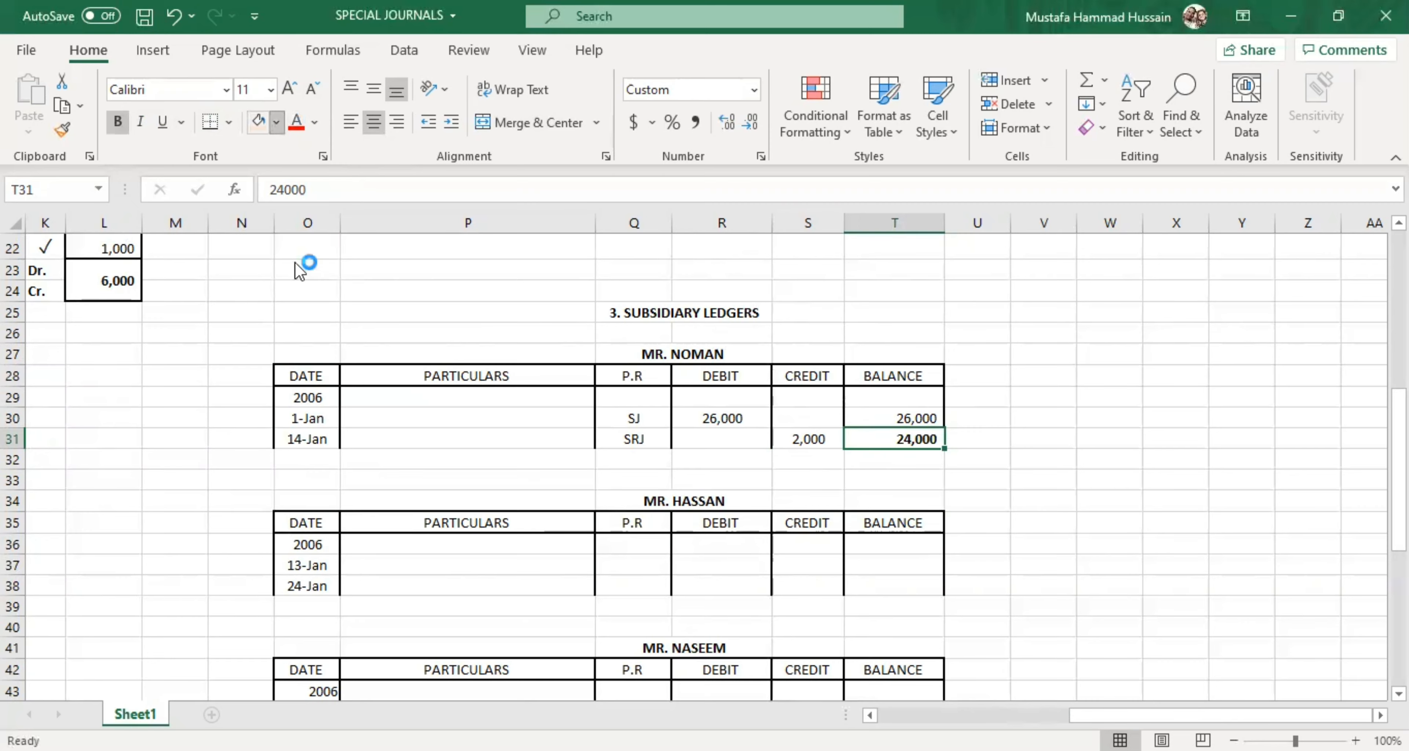
pyautogui.click(308, 320)
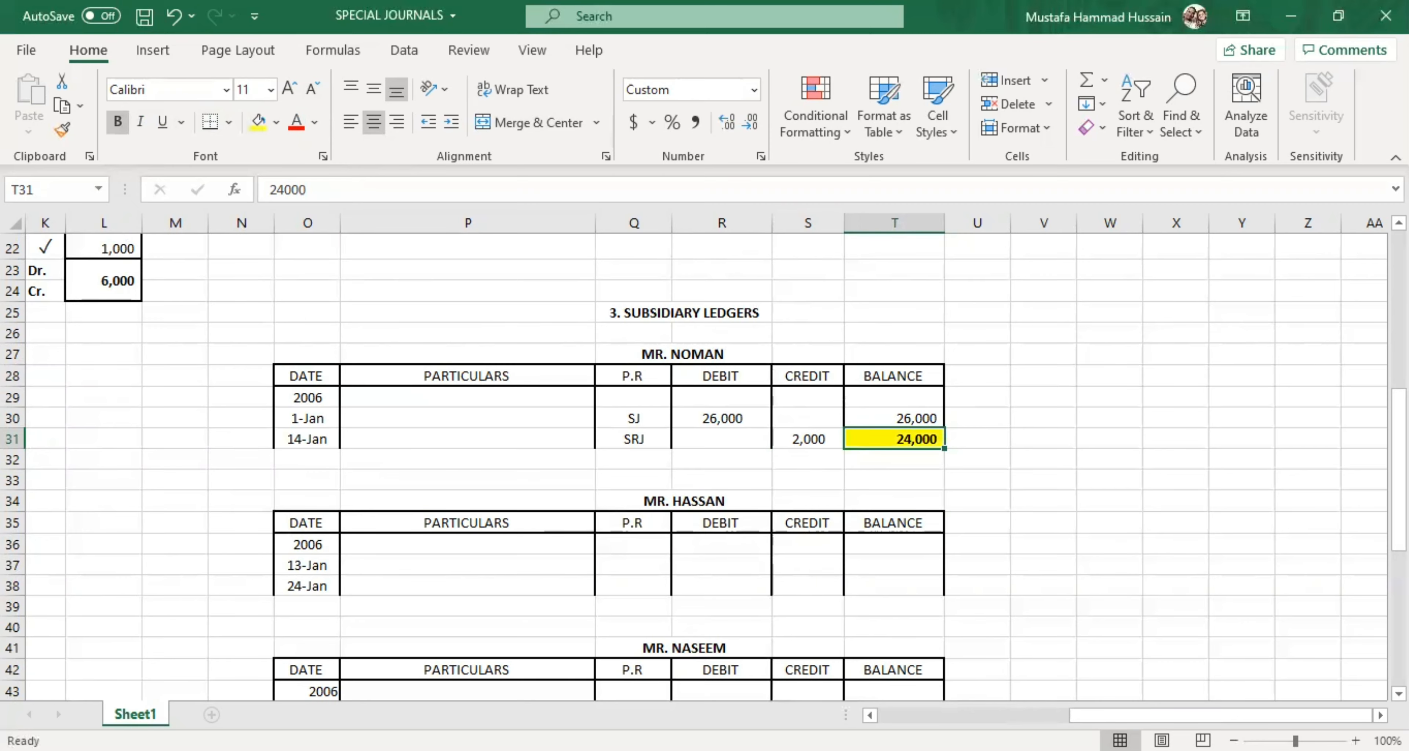
# Step: Check the second customer's 13-Jan entry in the sales journal
pyautogui.hscroll(-10, 870, 563)
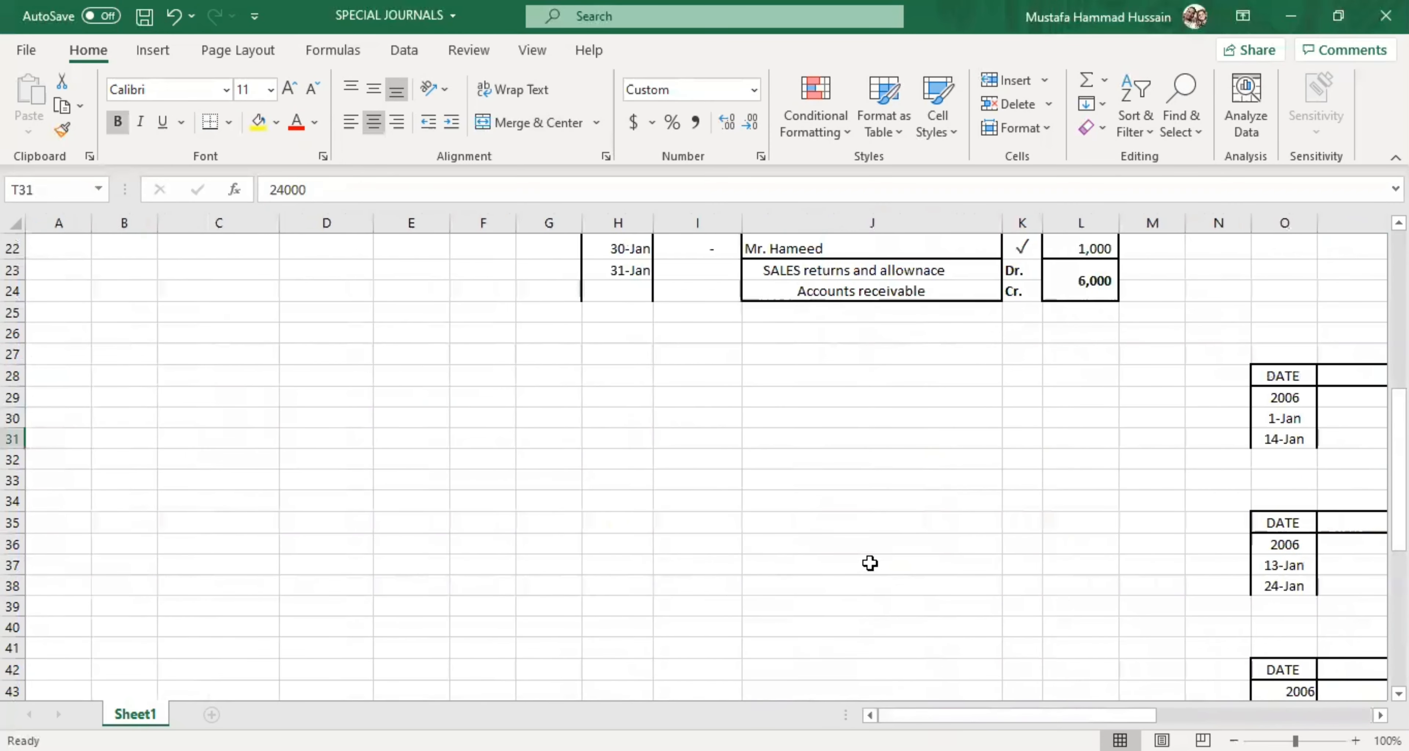
pyautogui.scroll(7, 870, 563)
pyautogui.scroll(-1, 828, 447)
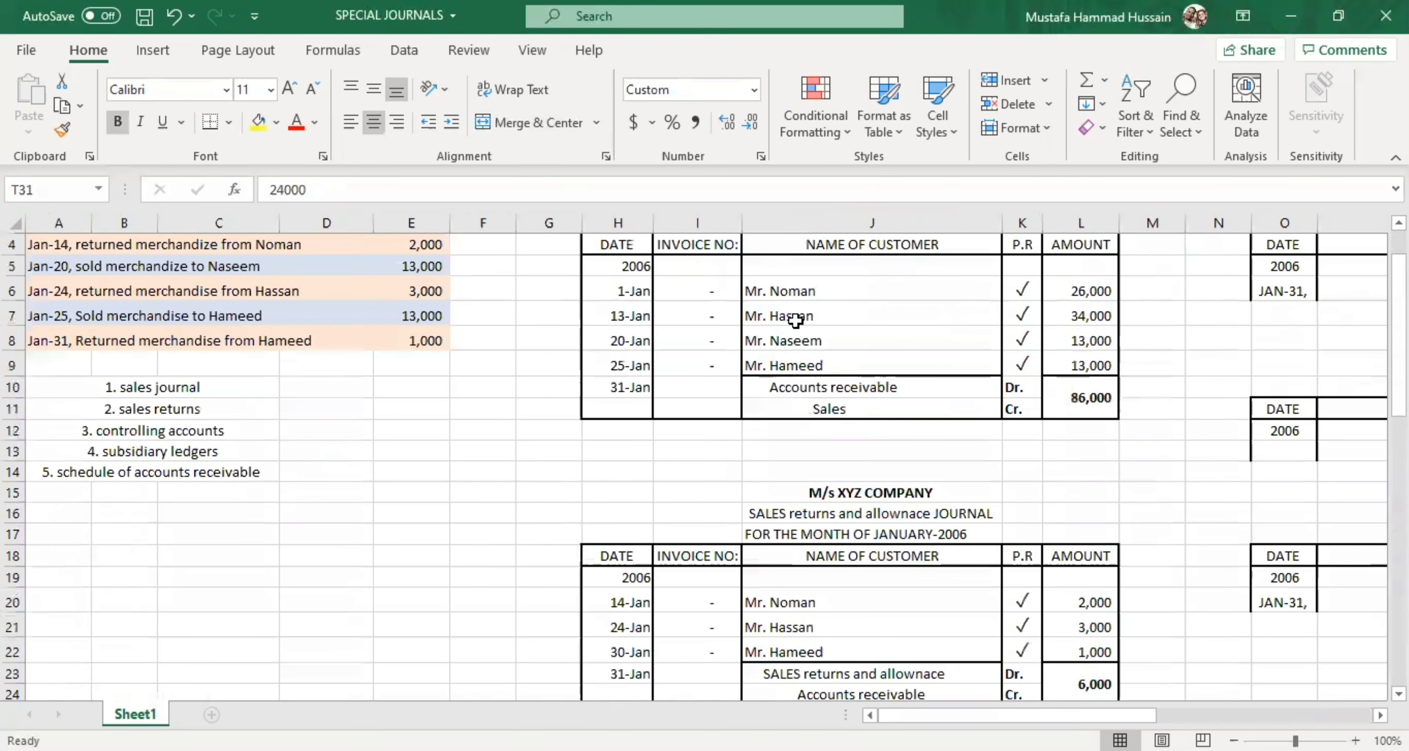
pyautogui.click(807, 317)
pyautogui.scroll(1, 889, 328)
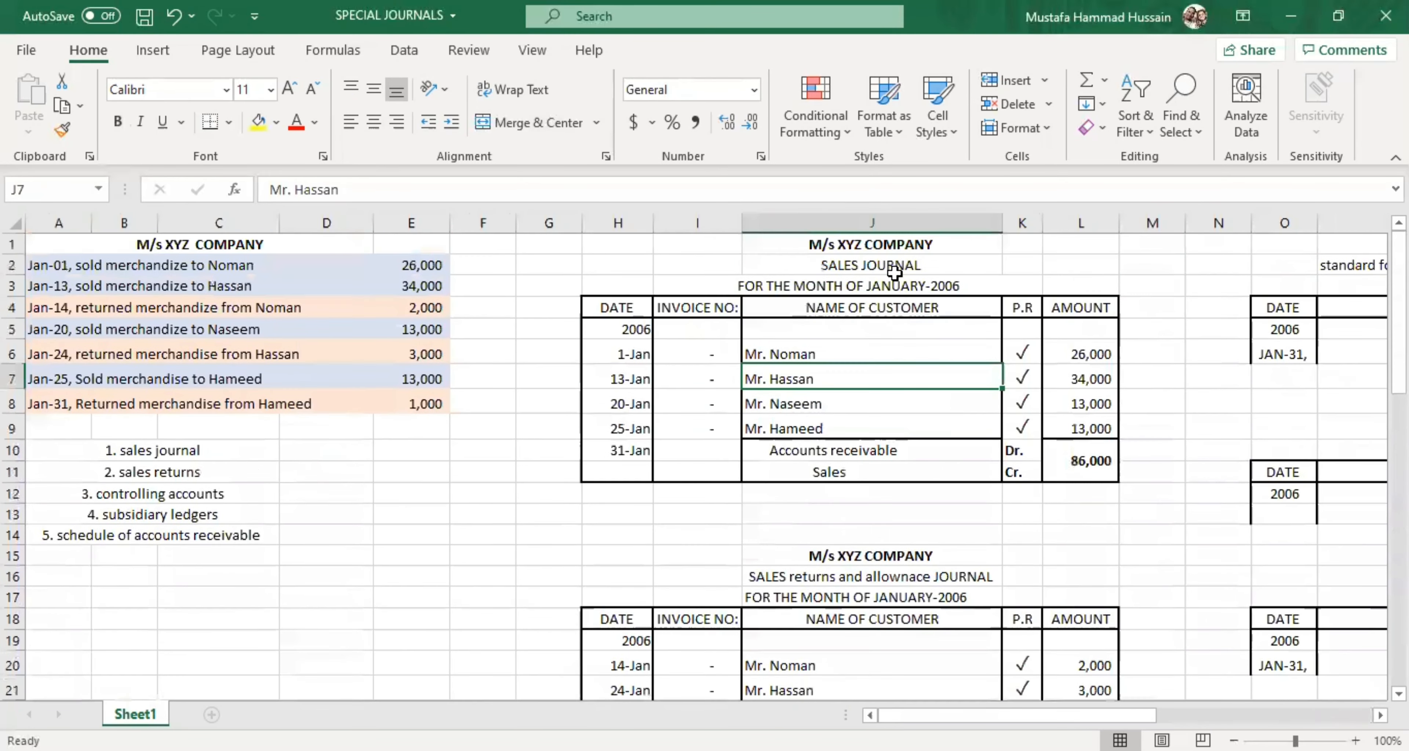
pyautogui.click(894, 271)
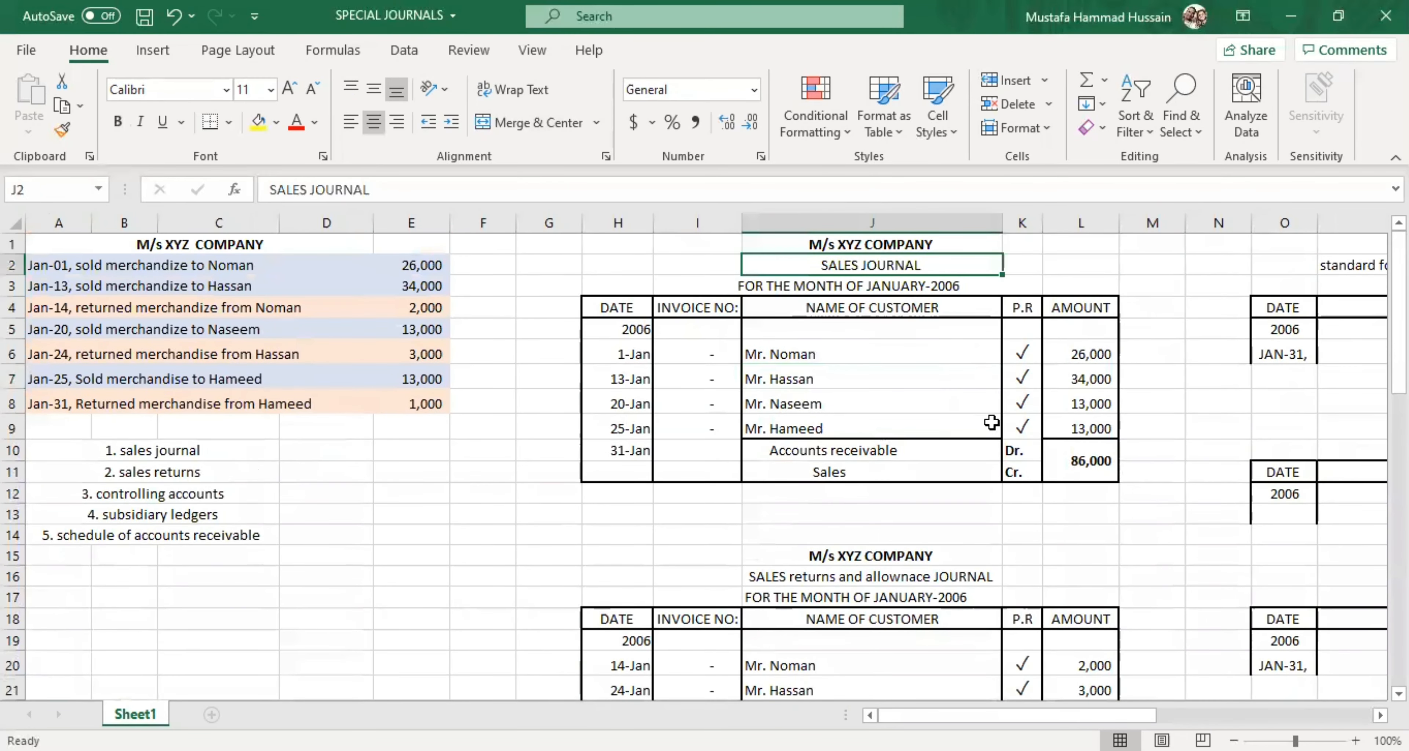
pyautogui.click(1045, 377)
# Step: Post the 13-Jan sale to the second customer's subsidiary ledger with posting reference SJ, a debit of 34,000 and a balance of 34,000
pyautogui.moveTo(1144, 715); pyautogui.dragTo(1314, 715)
pyautogui.scroll(-6, 998, 482)
pyautogui.scroll(-2, 922, 480)
pyautogui.scroll(4, 915, 480)
pyautogui.scroll(-3, 897, 547)
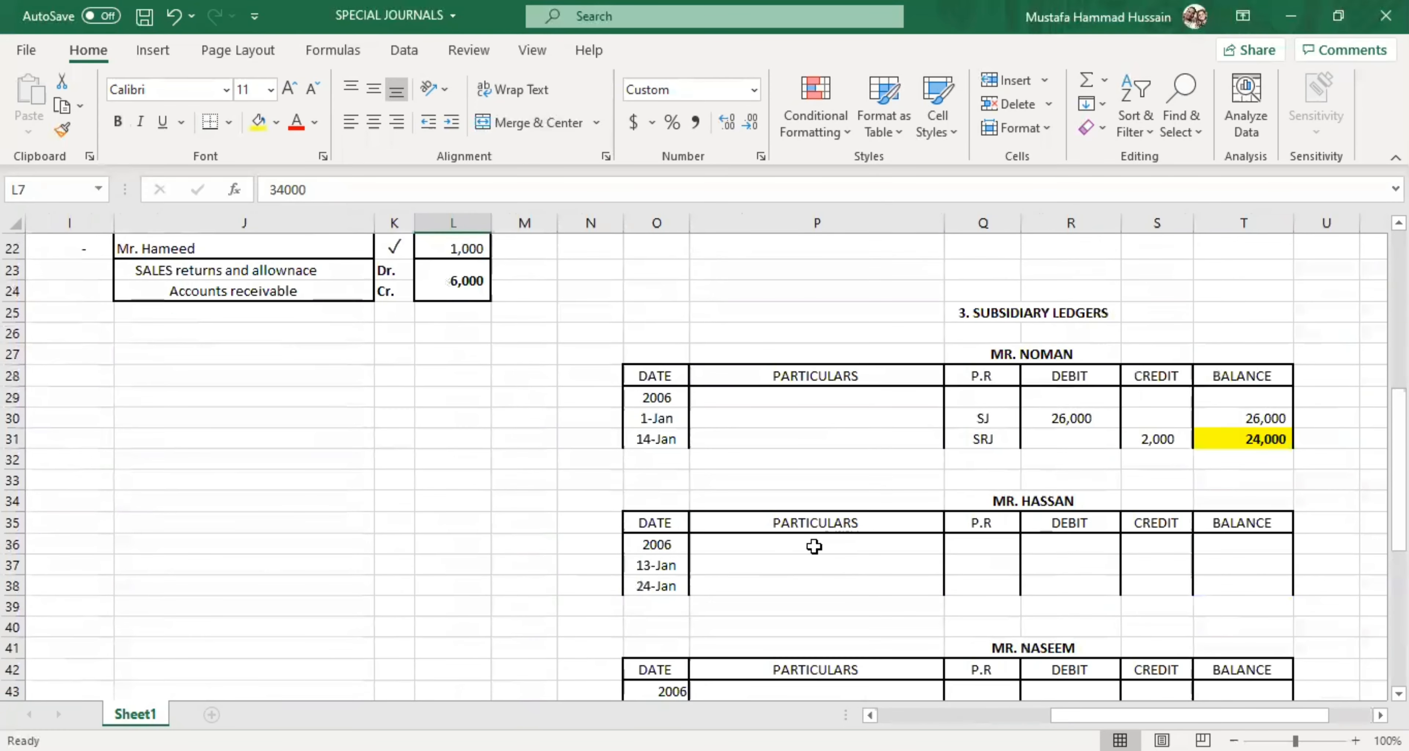
pyautogui.scroll(-2, 815, 546)
pyautogui.click(976, 432)
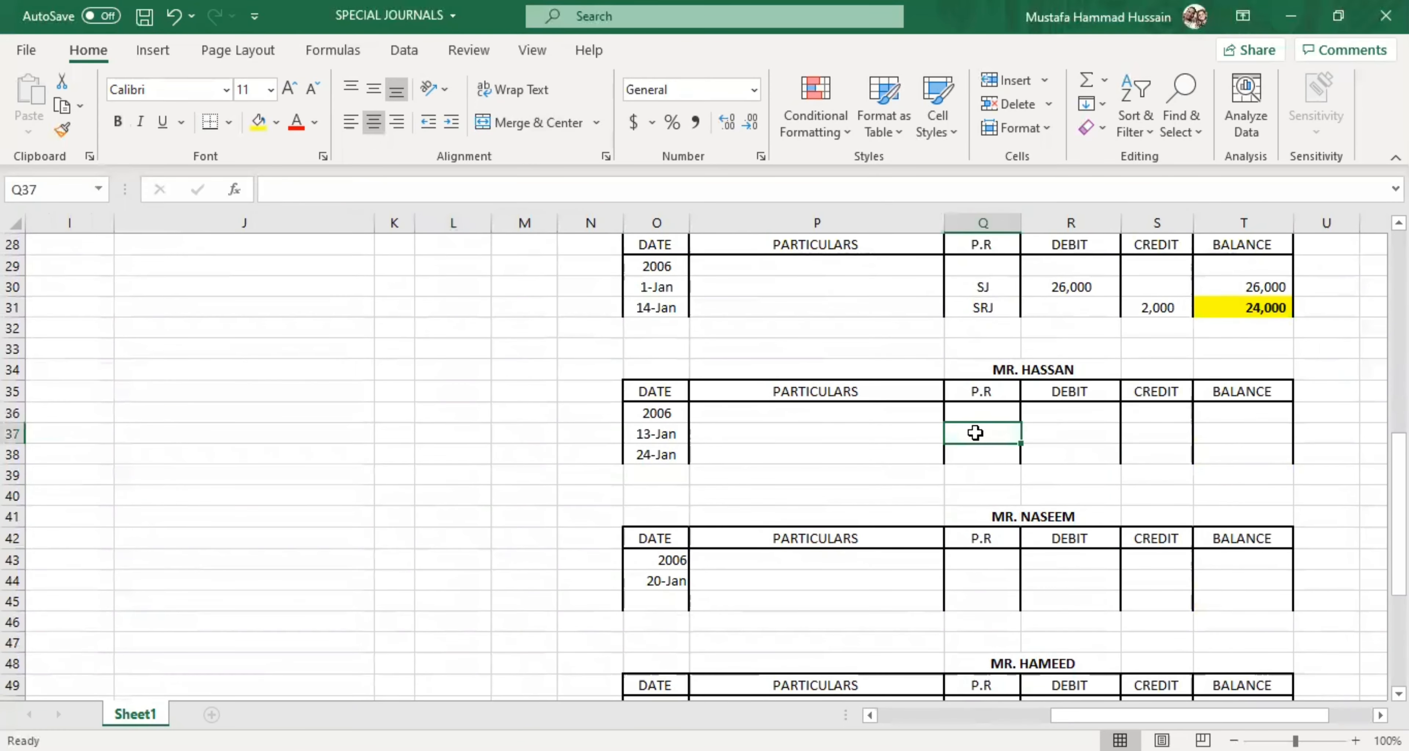
pyautogui.write('SJ')
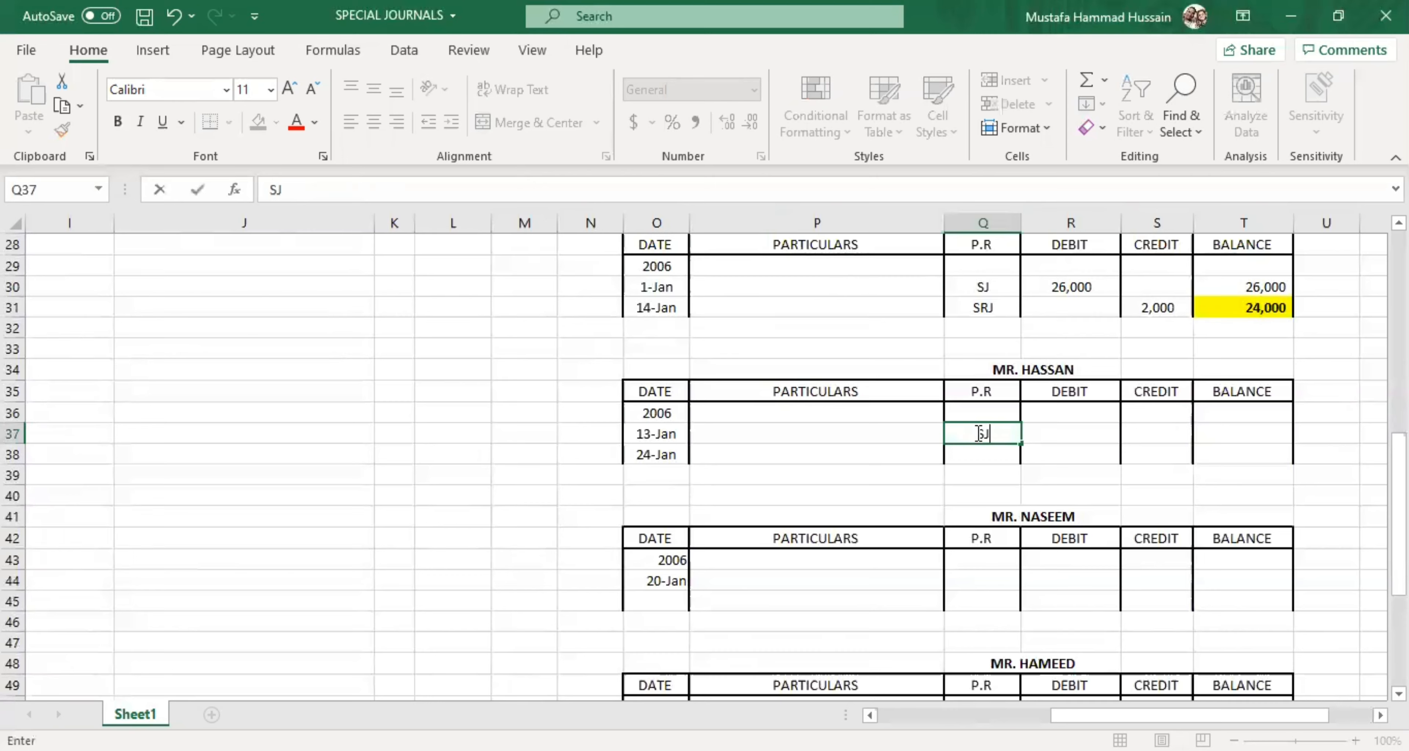
pyautogui.click(1047, 430)
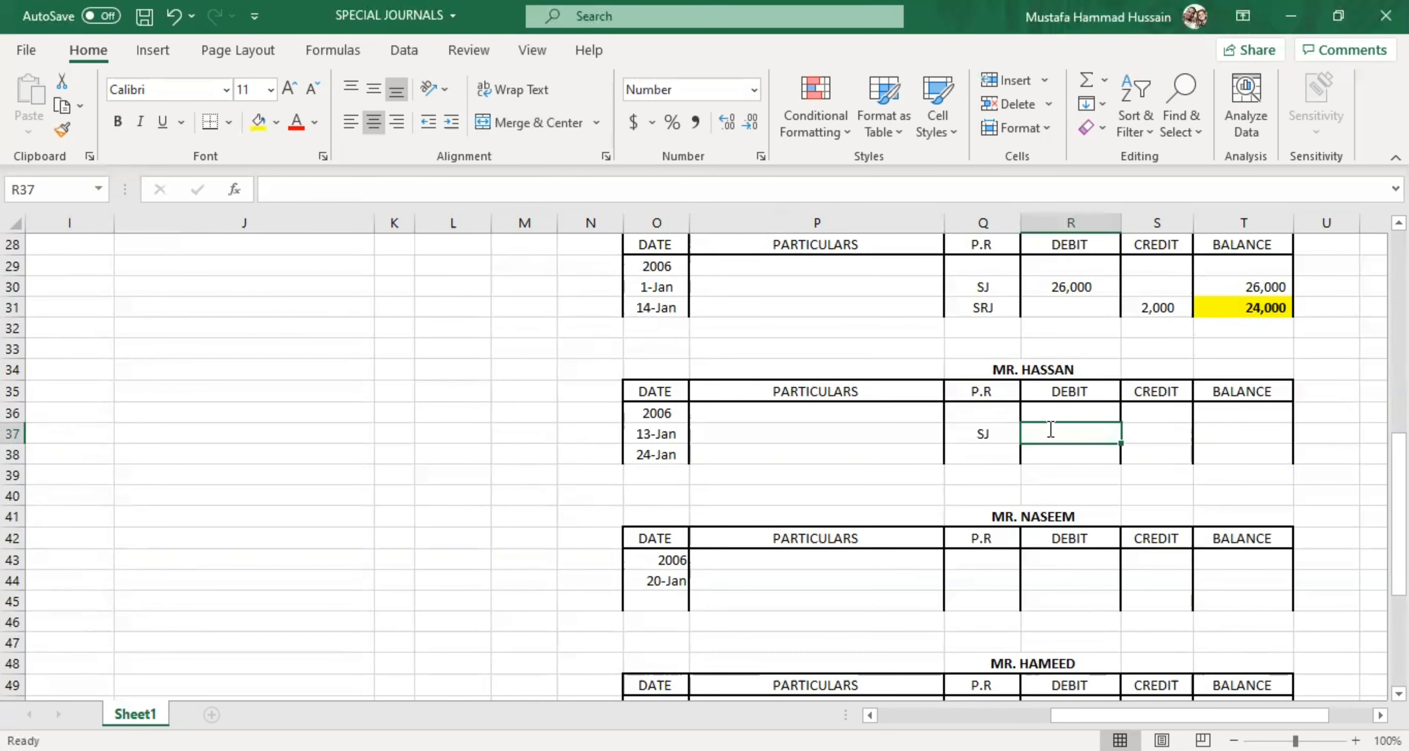
pyautogui.write('34000')
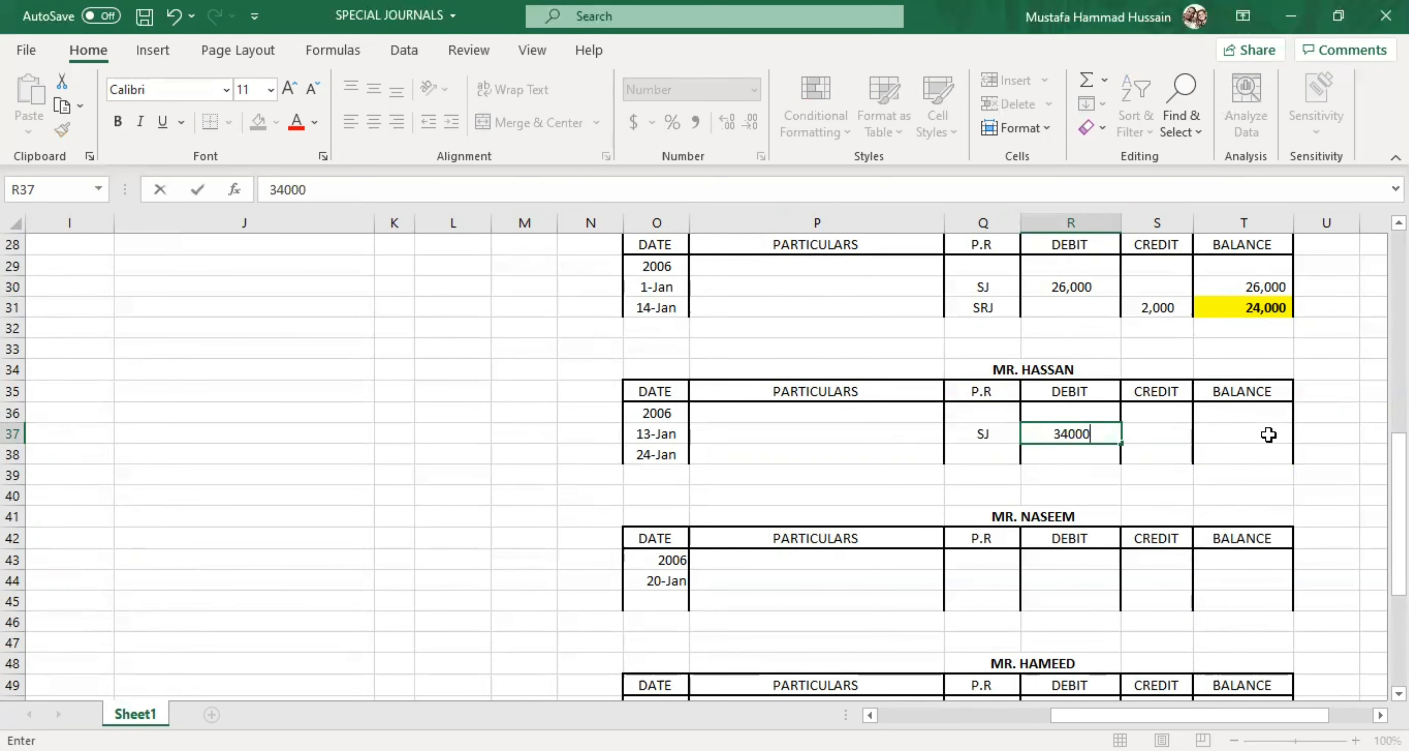
pyautogui.click(1269, 435)
pyautogui.write('34000')
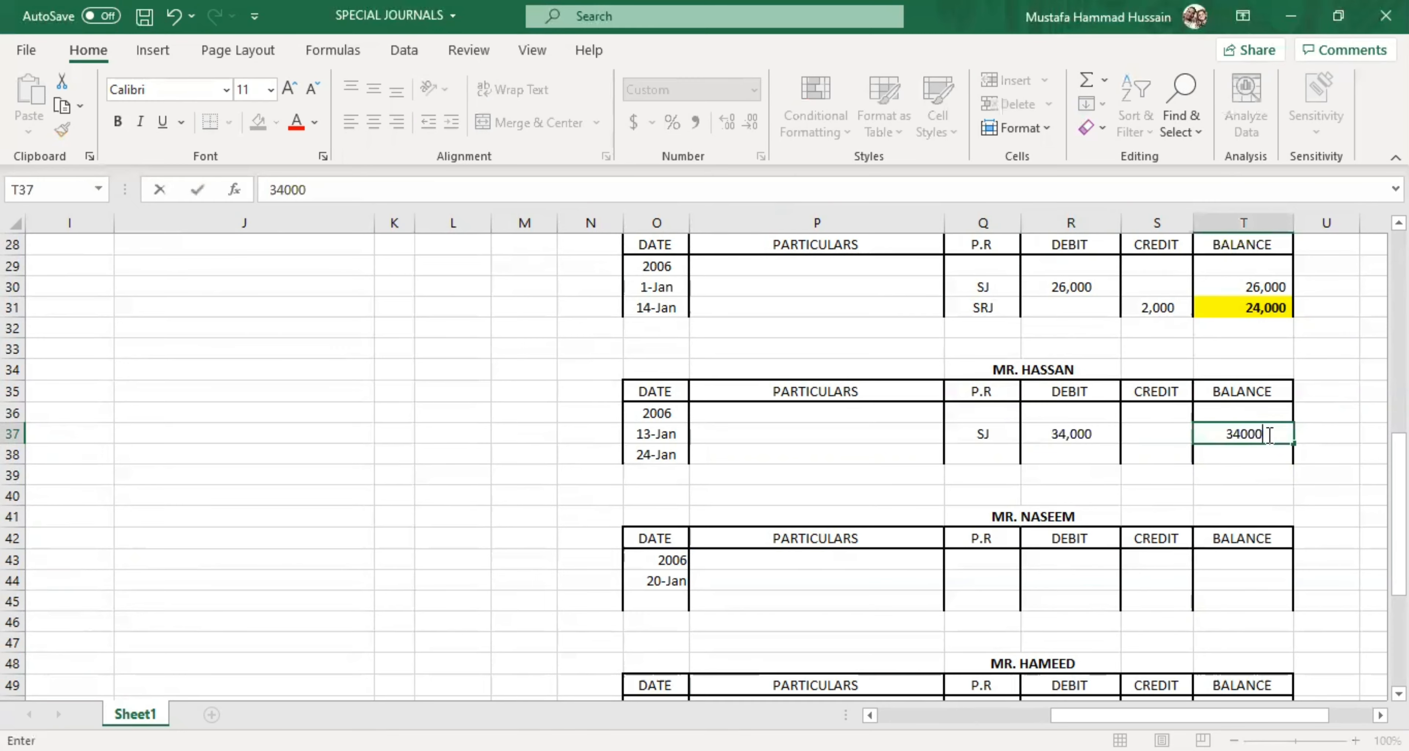
pyautogui.click(1137, 437)
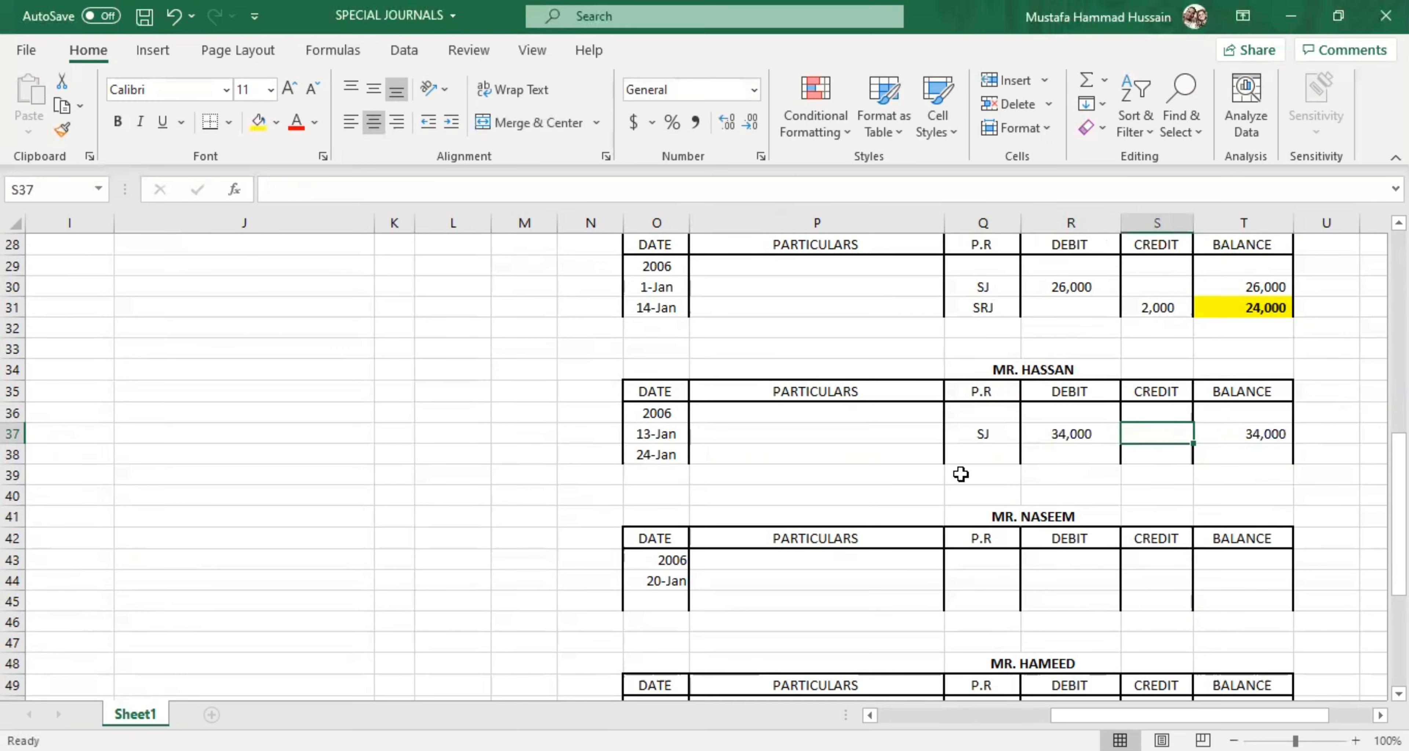
# Step: Check the second customer's 24-Jan entry and amount in the sales returns and allowance journal
pyautogui.scroll(6, 412, 412)
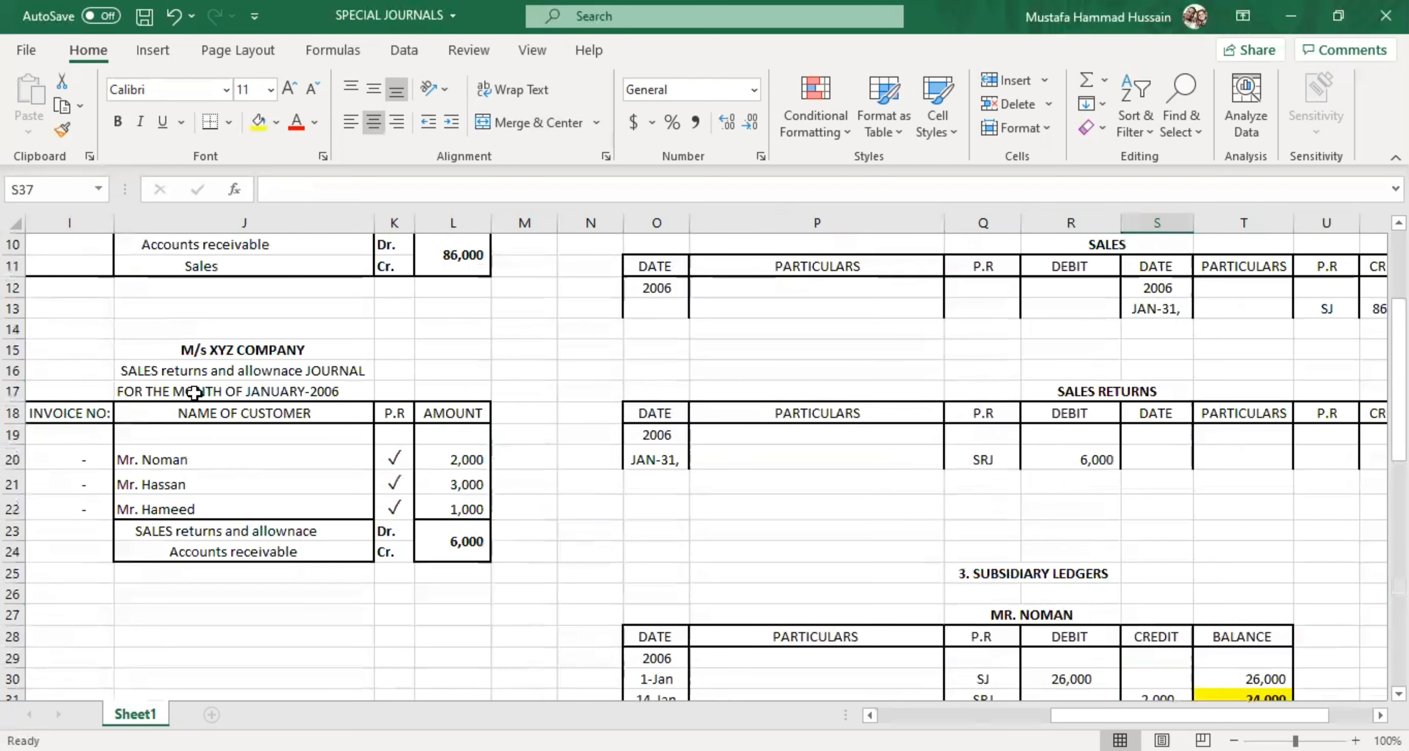
pyautogui.click(194, 371)
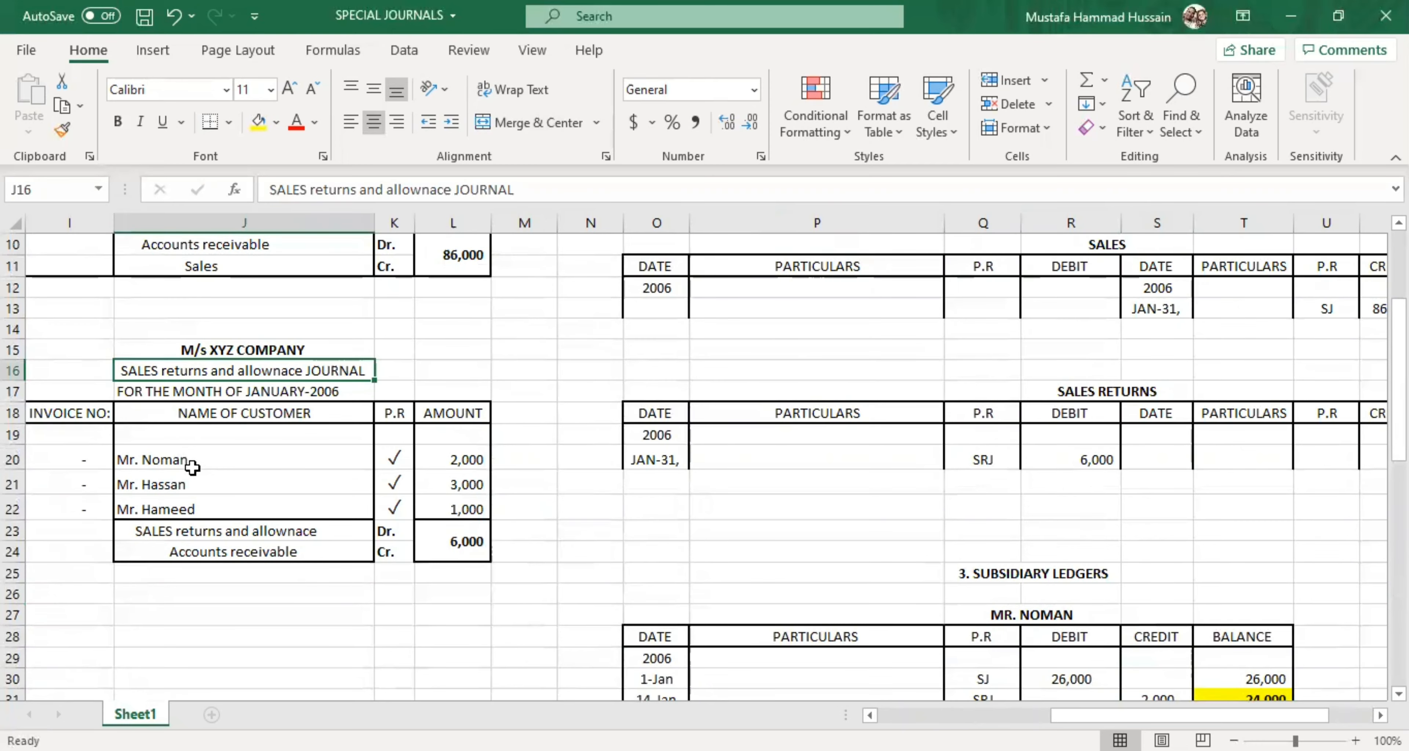
pyautogui.scroll(-4, 558, 513)
pyautogui.scroll(3, 313, 450)
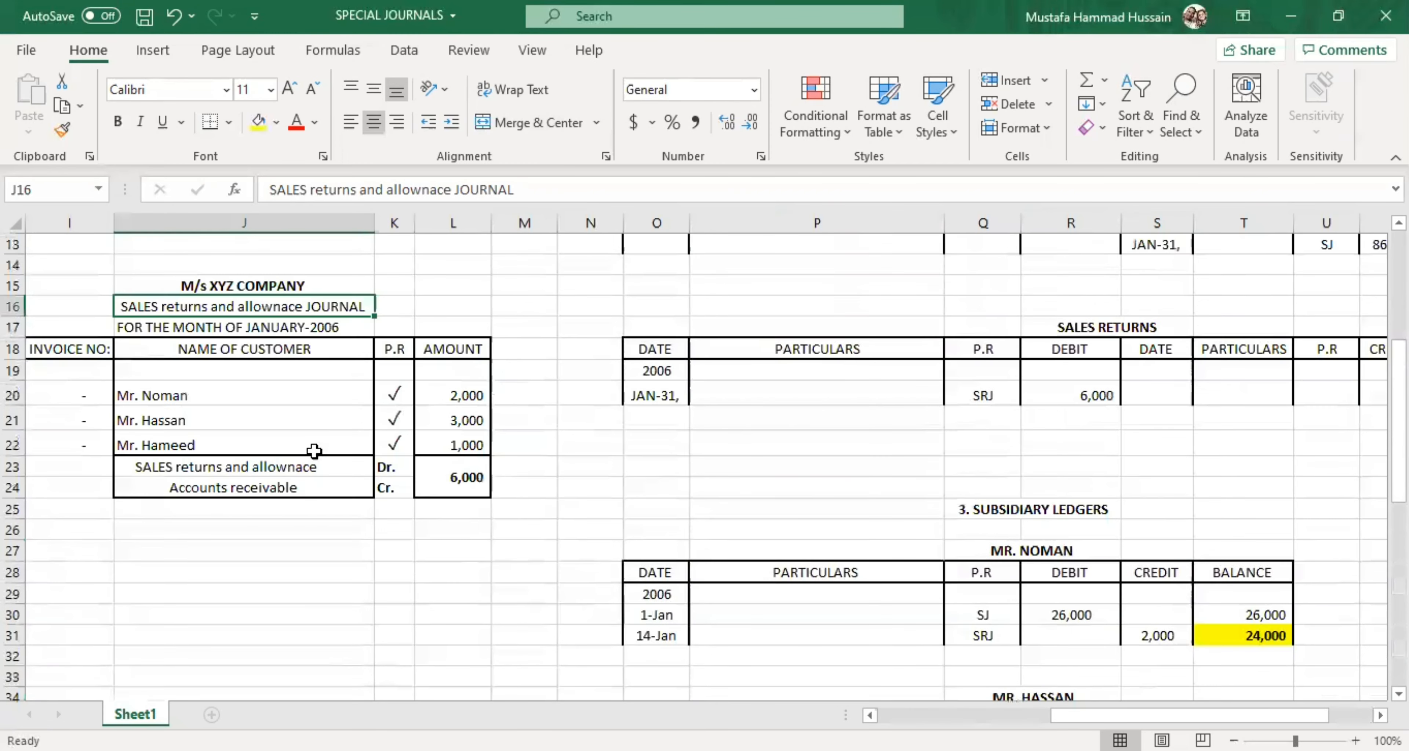
pyautogui.click(296, 420)
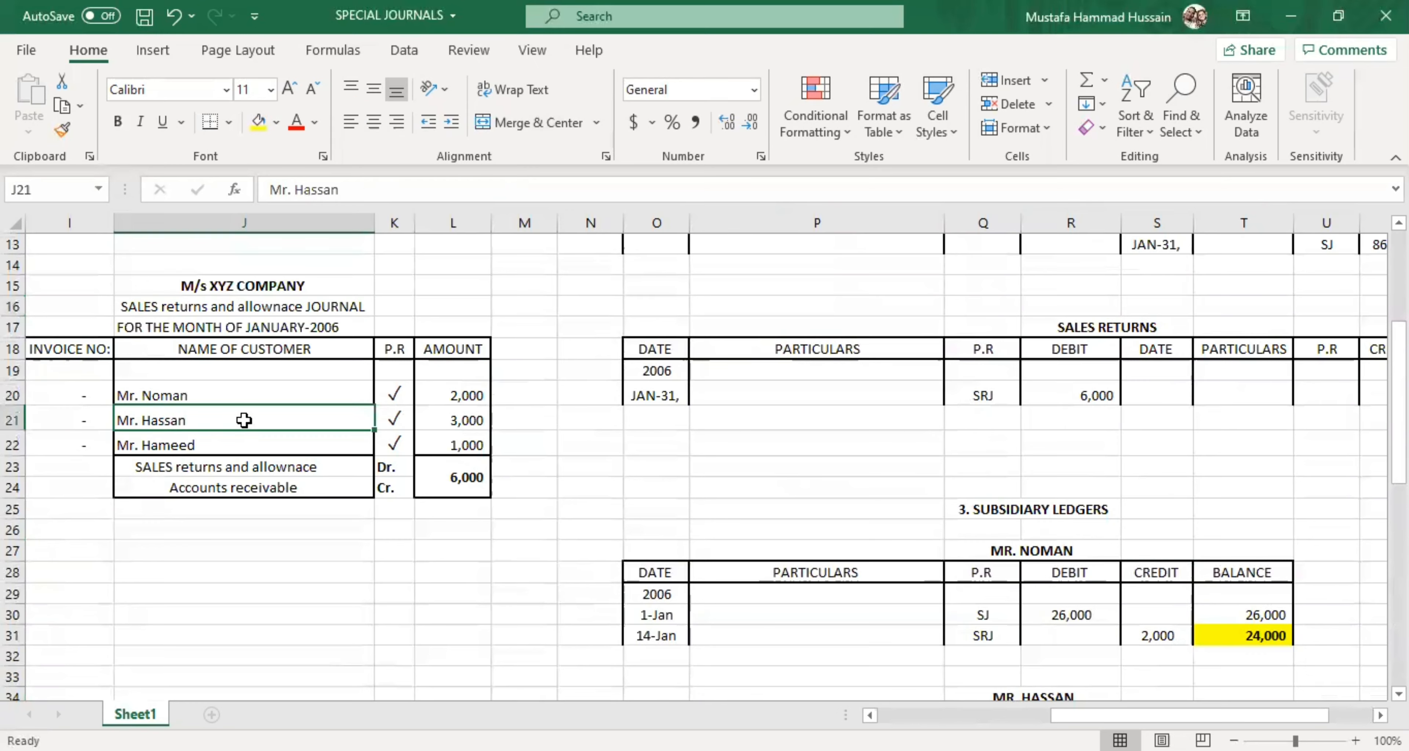
pyautogui.click(434, 414)
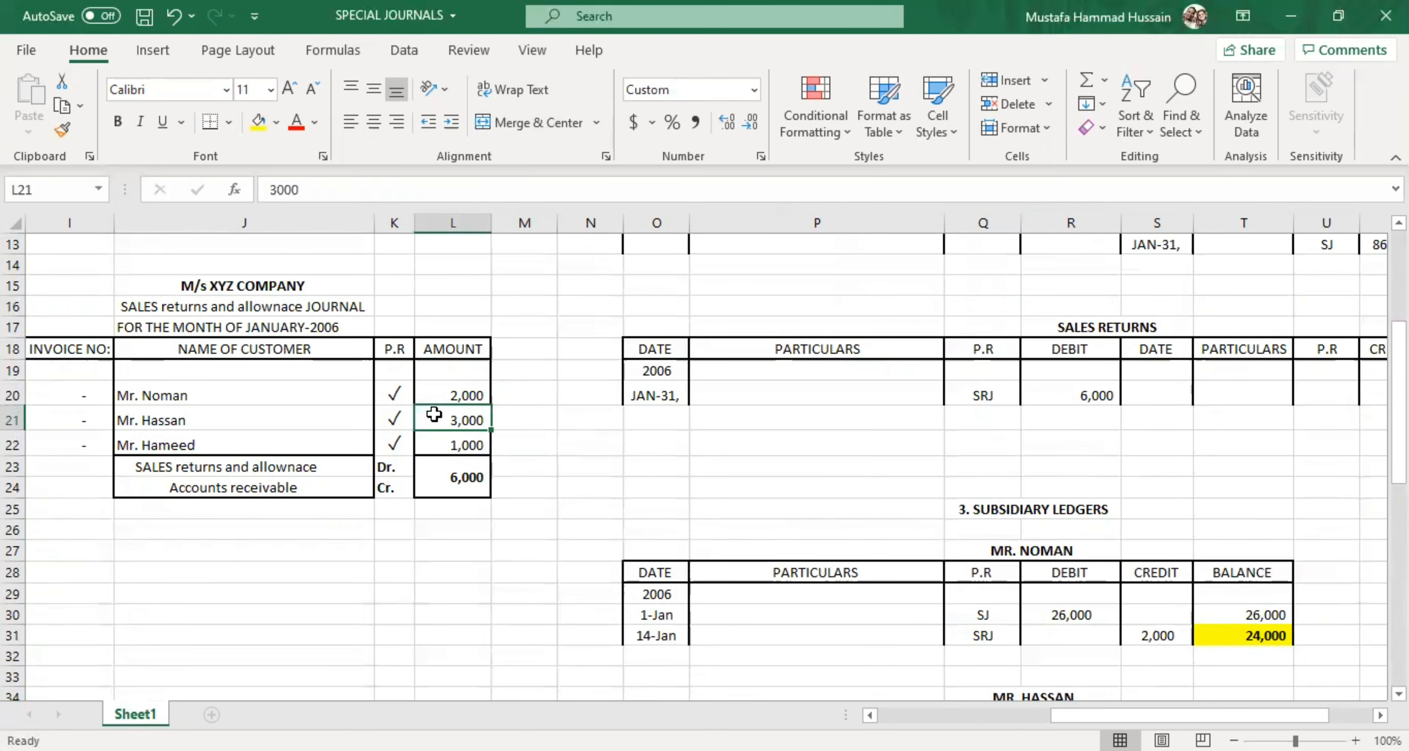
# Step: Post the 24-Jan return to the second customer's subsidiary ledger with a credit of 3,000, posting reference SRJ and a balance of 31,000
pyautogui.scroll(-4, 434, 414)
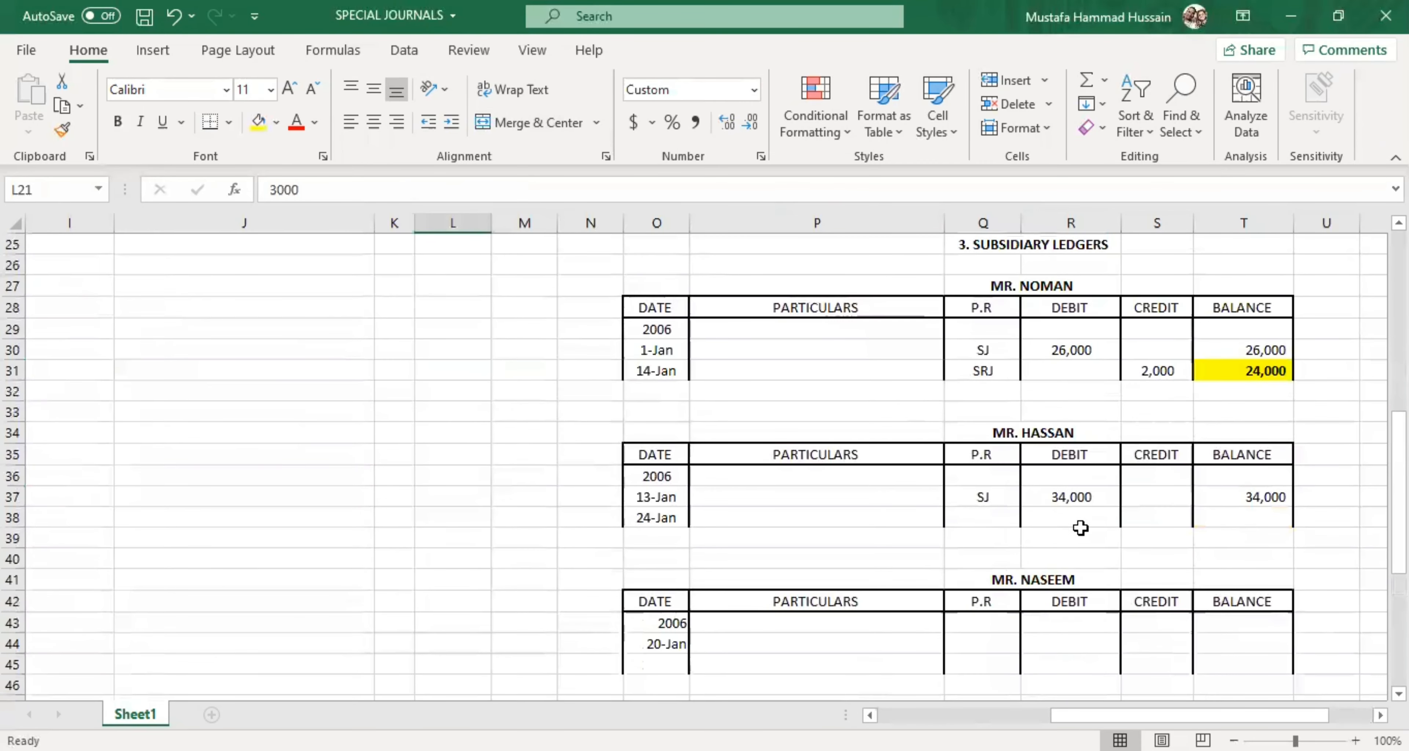
pyautogui.click(1160, 517)
pyautogui.write('3000')
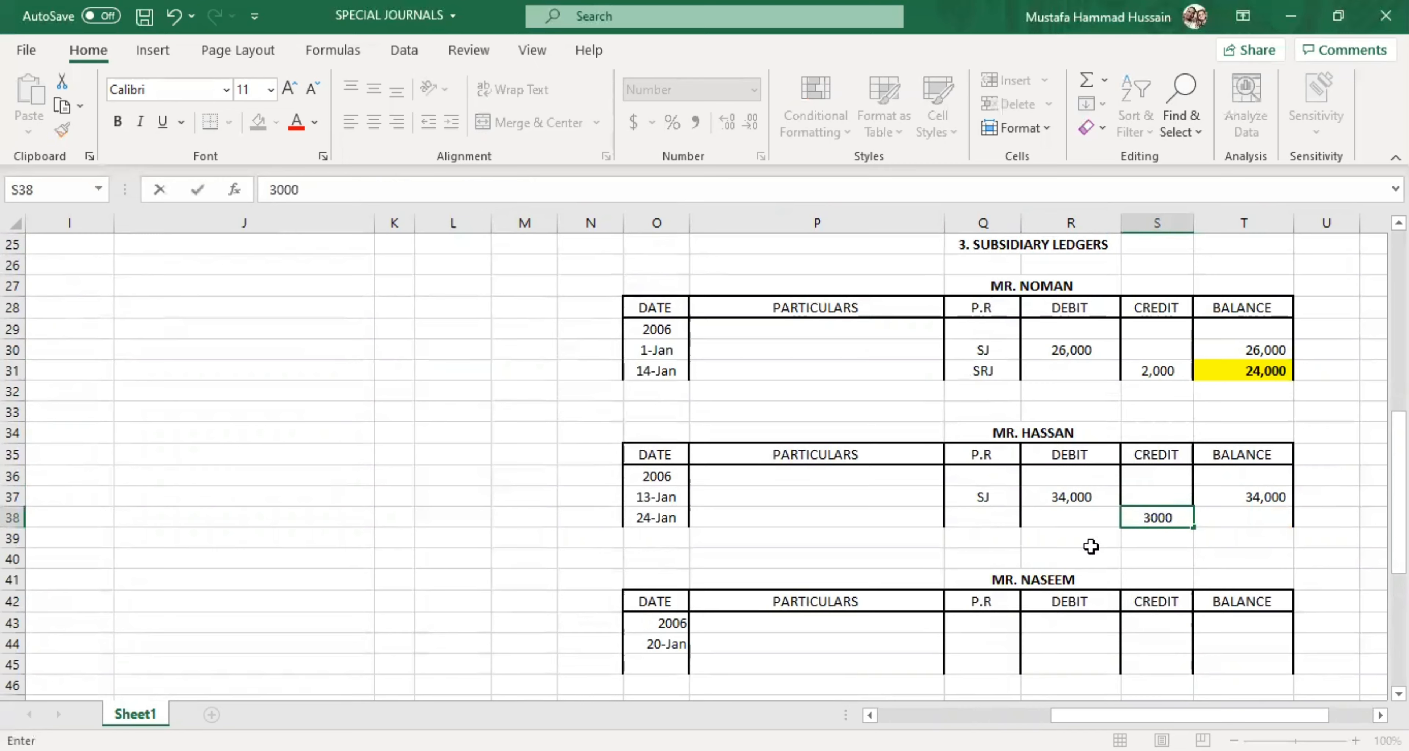
pyautogui.click(1092, 545)
pyautogui.click(994, 520)
pyautogui.write('SRJ')
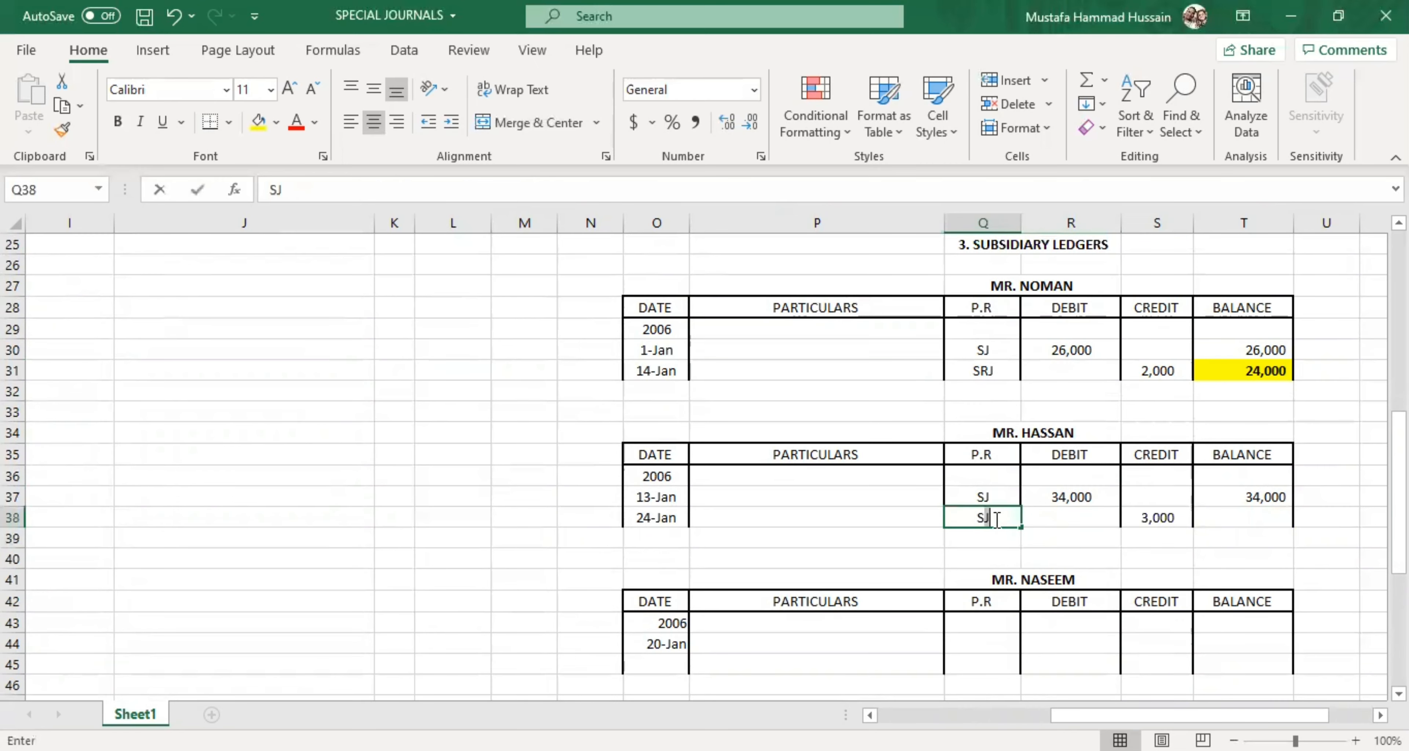
pyautogui.click(1049, 556)
pyautogui.click(1249, 527)
pyautogui.write('31000')
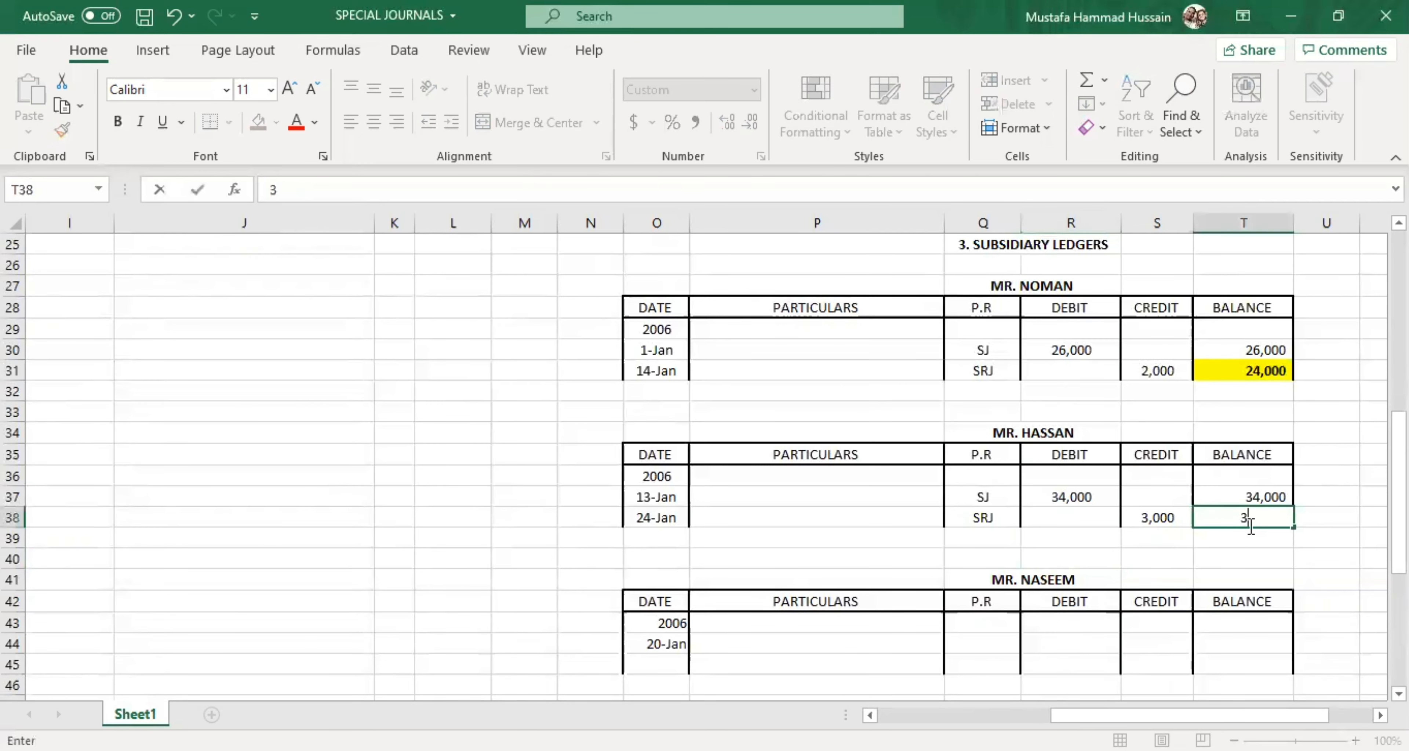
pyautogui.click(1211, 555)
# Step: Compare the second customer's debit, credit and balance amounts in the subsidiary ledger
pyautogui.click(1074, 498)
pyautogui.click(1149, 522)
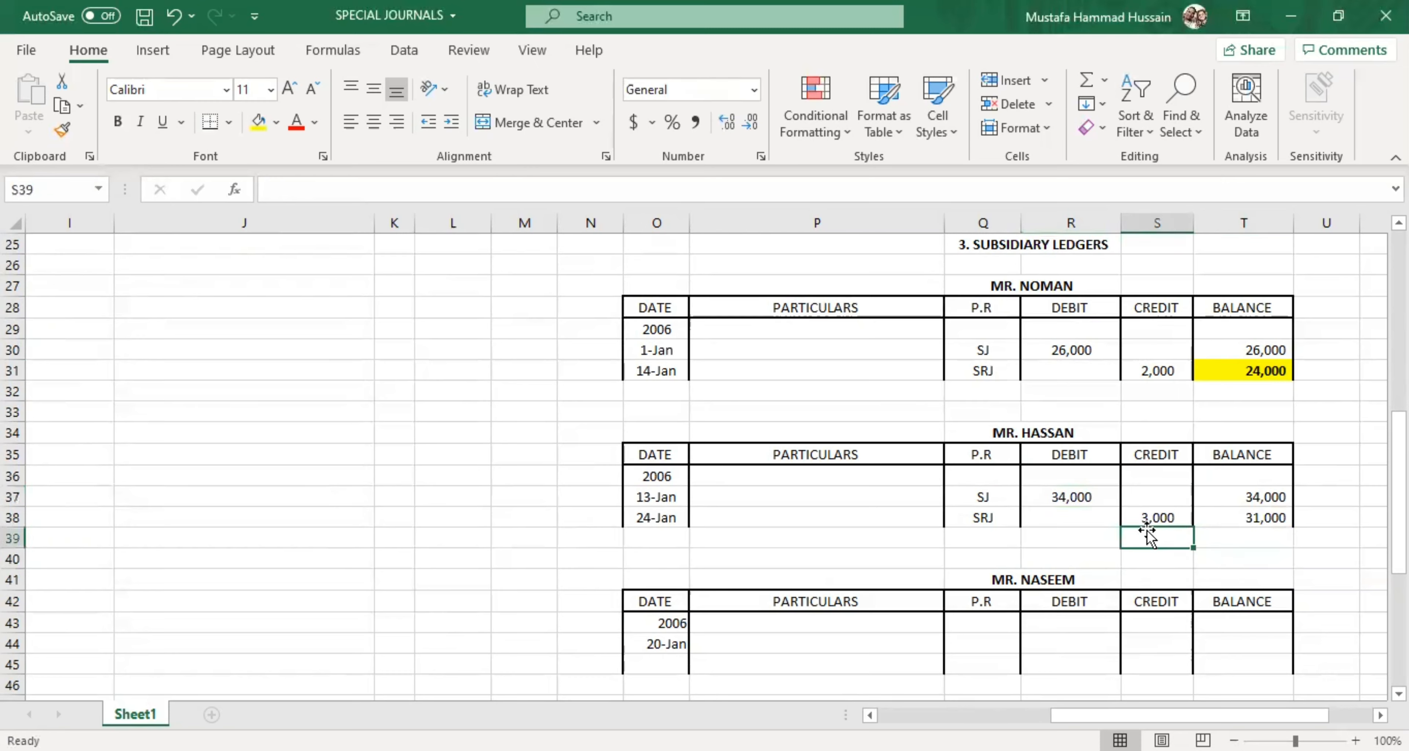
pyautogui.click(1083, 496)
pyautogui.click(1149, 517)
pyautogui.click(1260, 496)
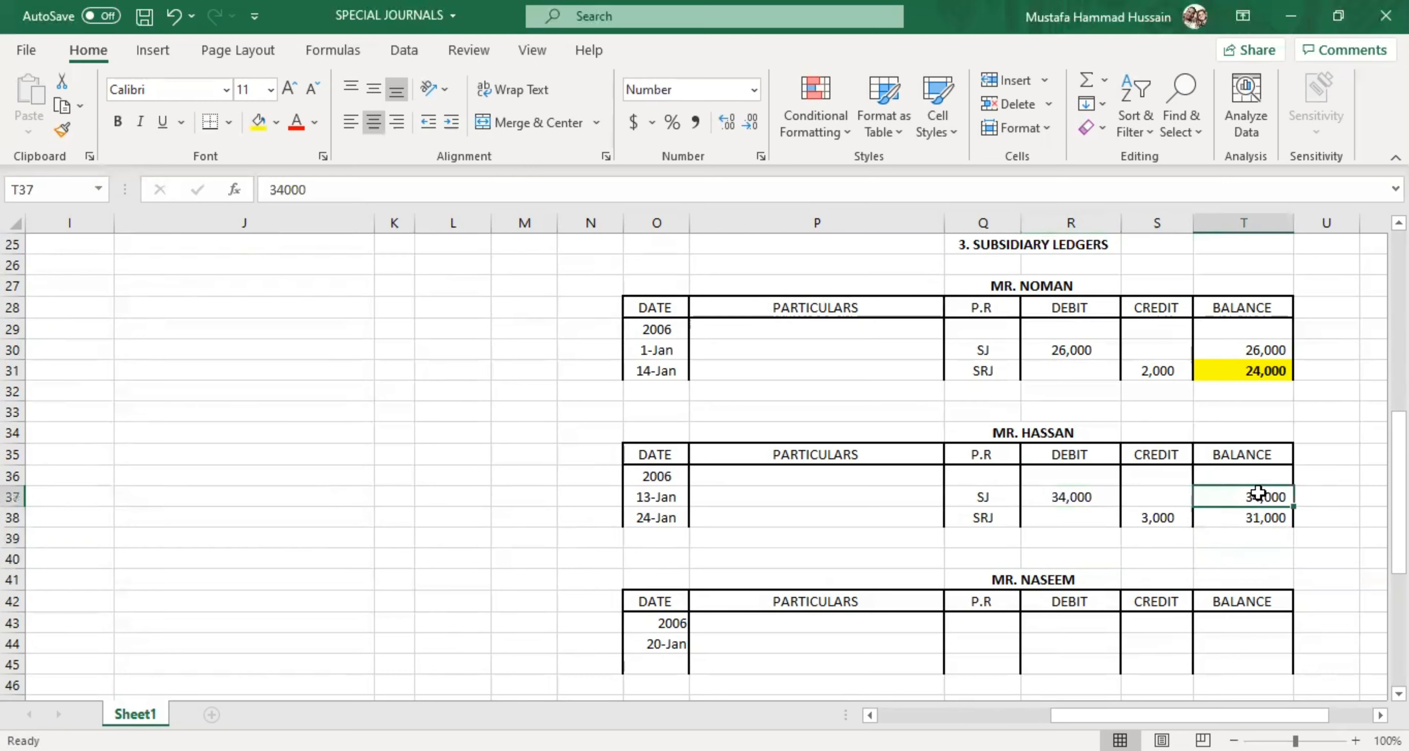
pyautogui.click(1190, 504)
pyautogui.click(1218, 496)
pyautogui.click(1143, 519)
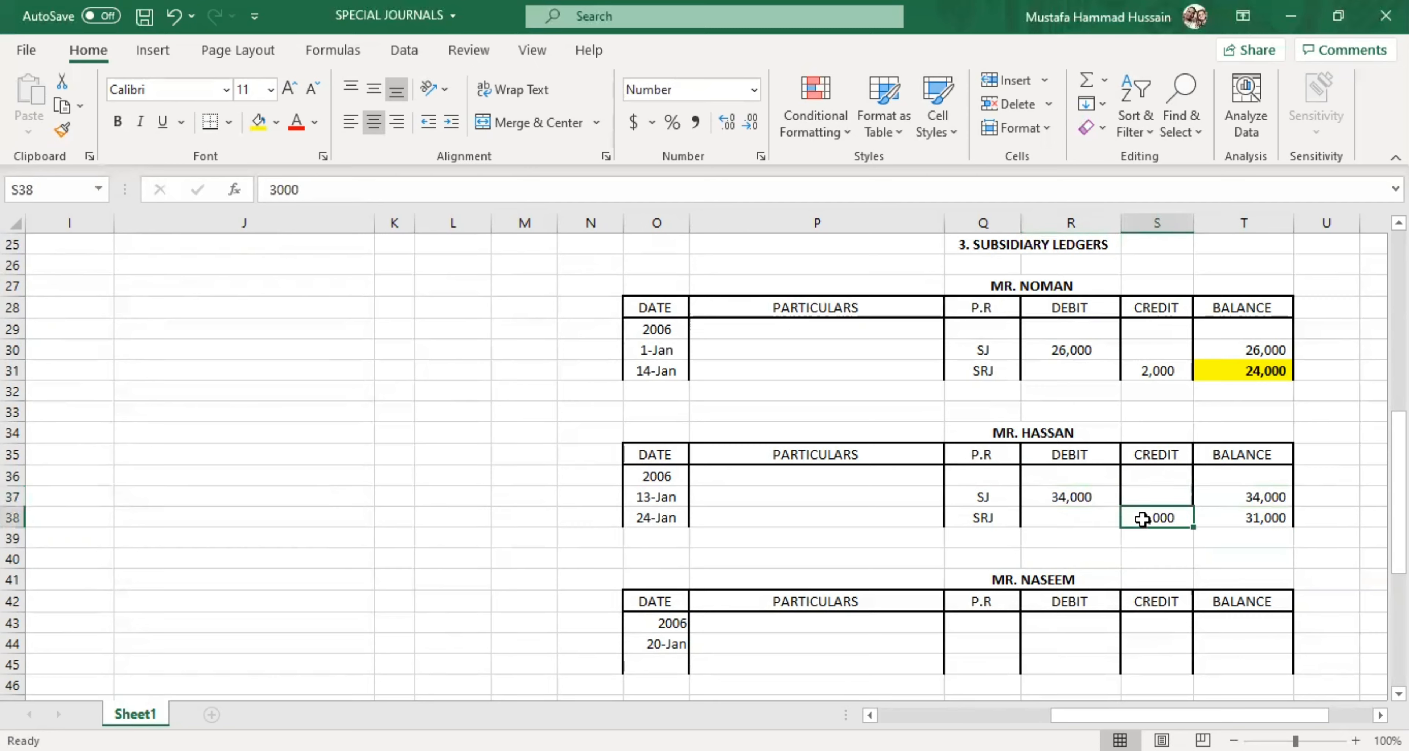
pyautogui.click(1089, 495)
pyautogui.click(1157, 520)
# Step: Highlight the second customer's 24-Jan balance with a yellow fill and bold text
pyautogui.click(1250, 521)
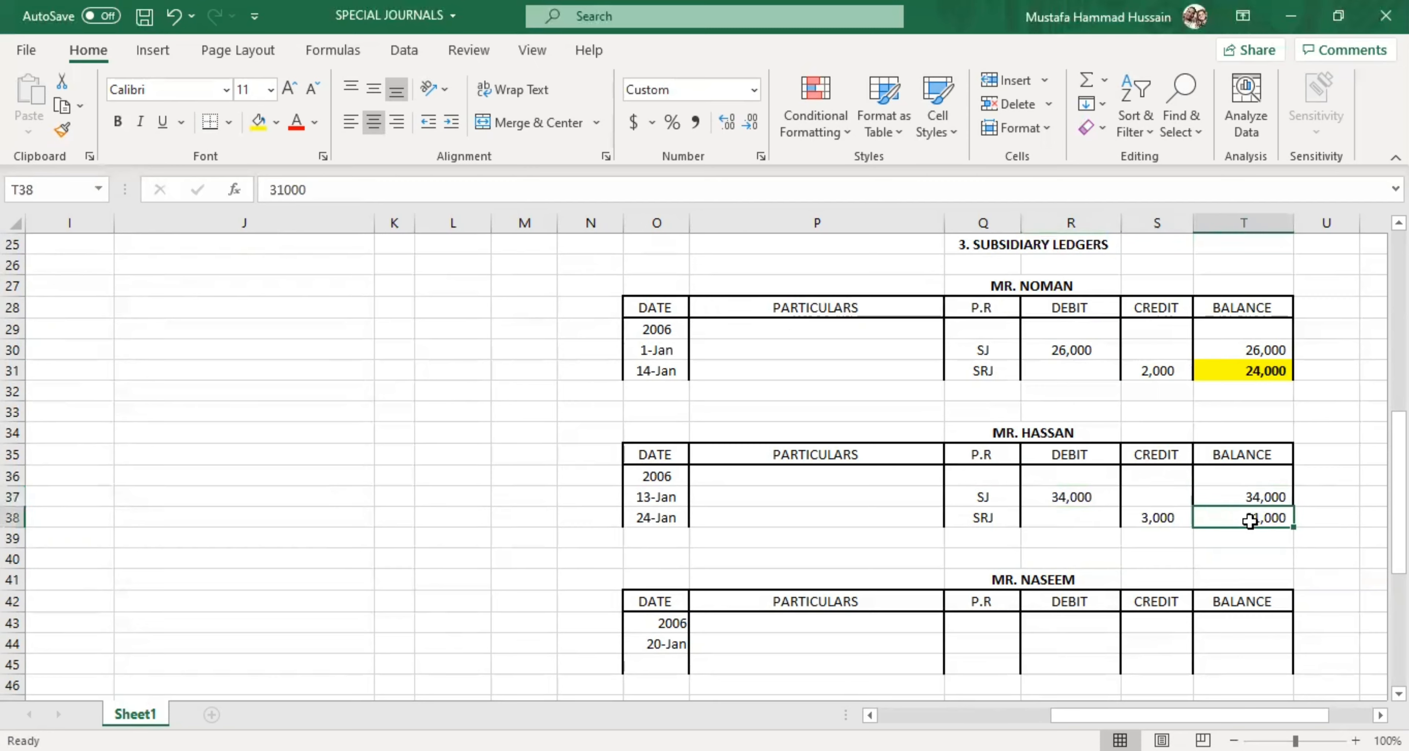
pyautogui.click(258, 122)
pyautogui.click(117, 121)
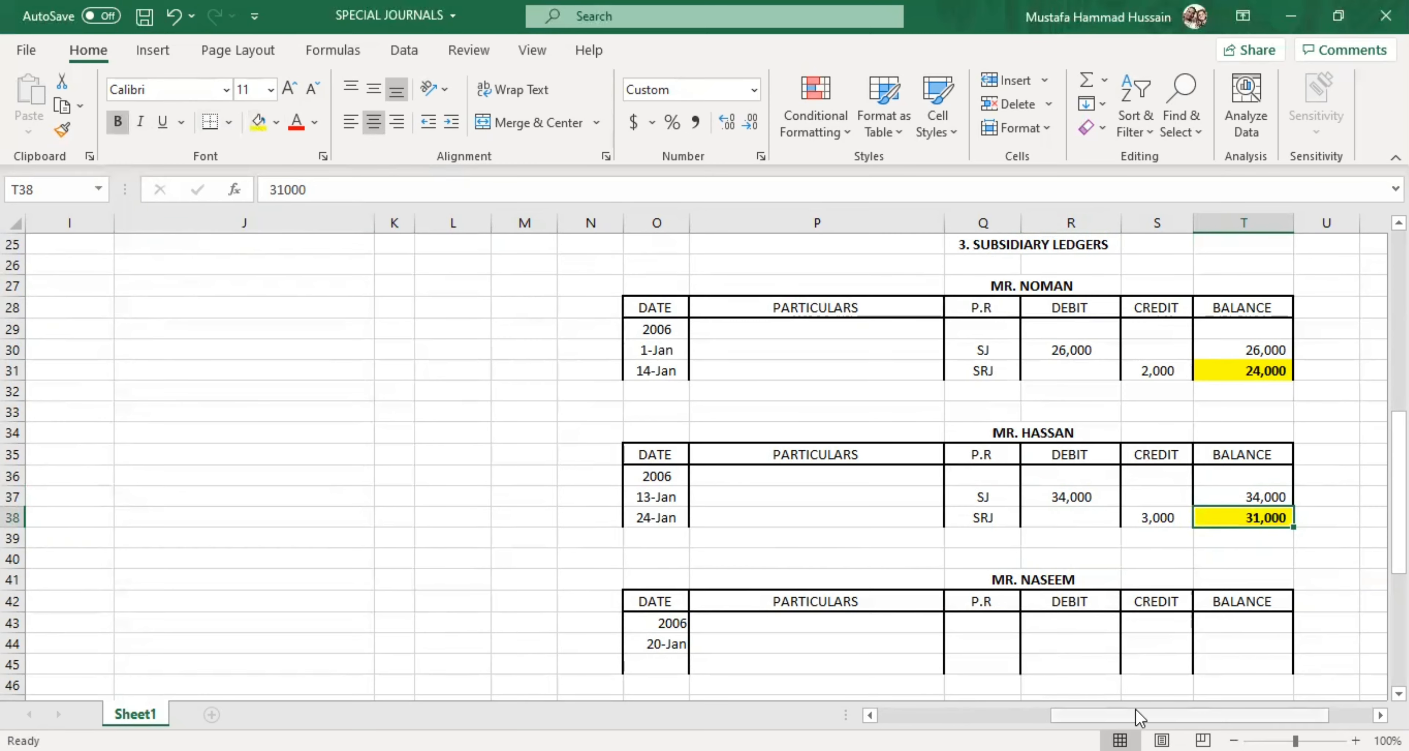
# Step: Look for the third customer's entries in the sales and sales returns journals, and return to that customer's subsidiary ledger
pyautogui.moveTo(1176, 716); pyautogui.dragTo(963, 715)
pyautogui.scroll(7, 516, 459)
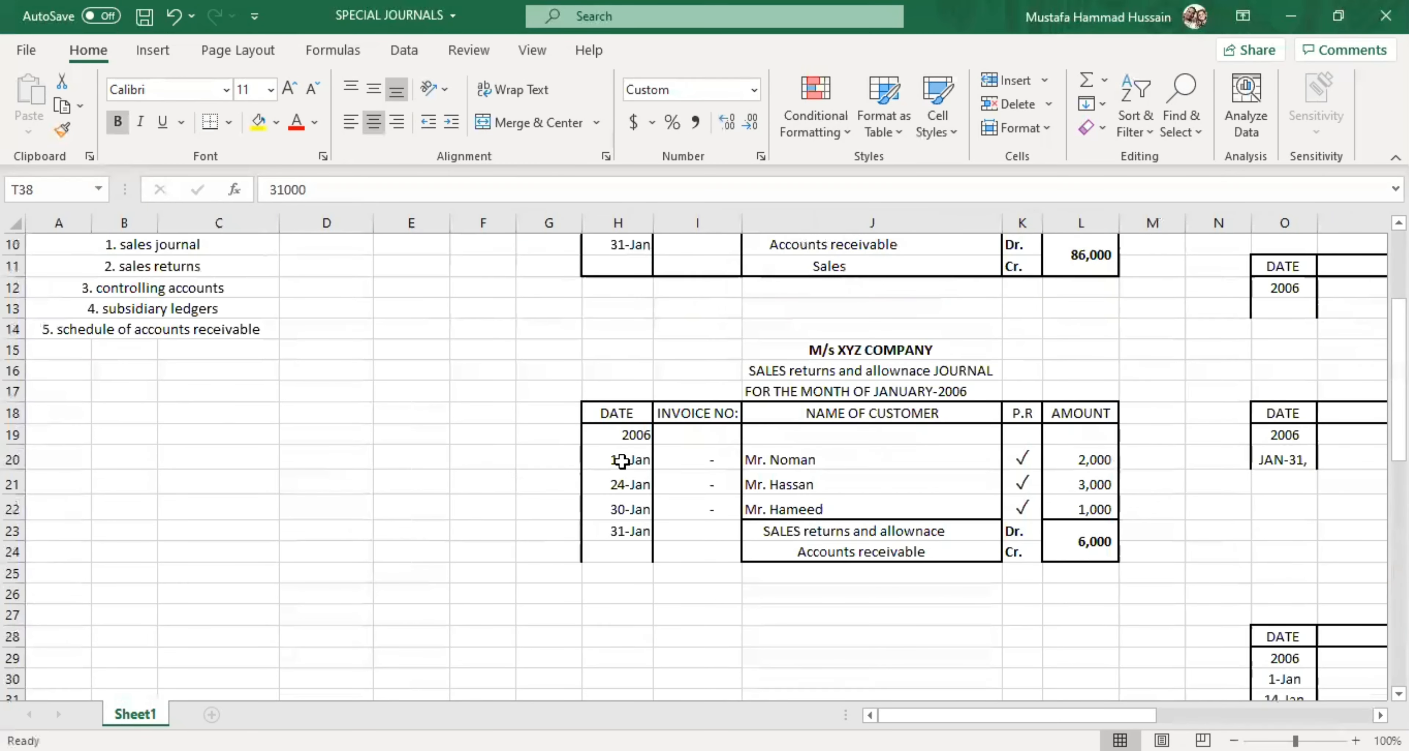
pyautogui.scroll(1, 625, 462)
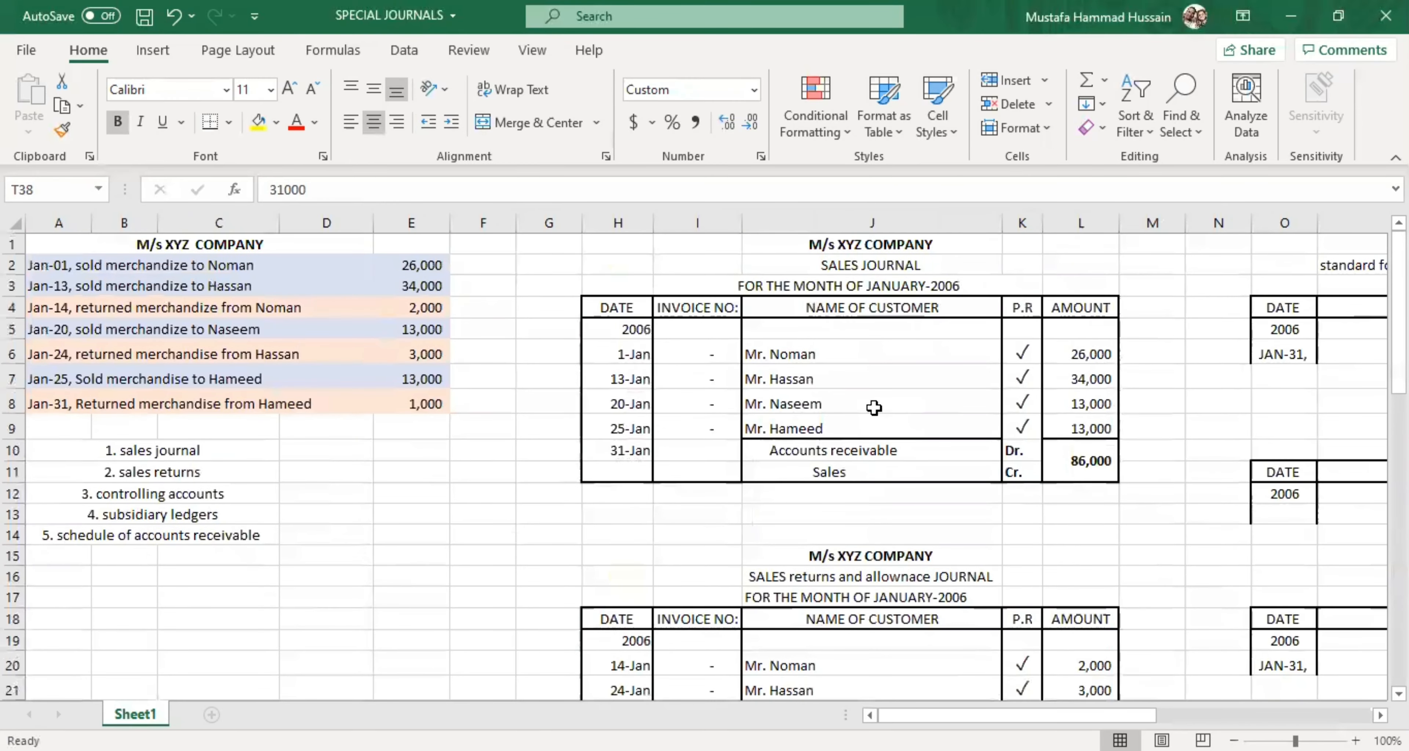
pyautogui.click(874, 408)
pyautogui.scroll(-2, 874, 408)
pyautogui.scroll(1, 816, 557)
pyautogui.scroll(-1, 823, 570)
pyautogui.click(825, 554)
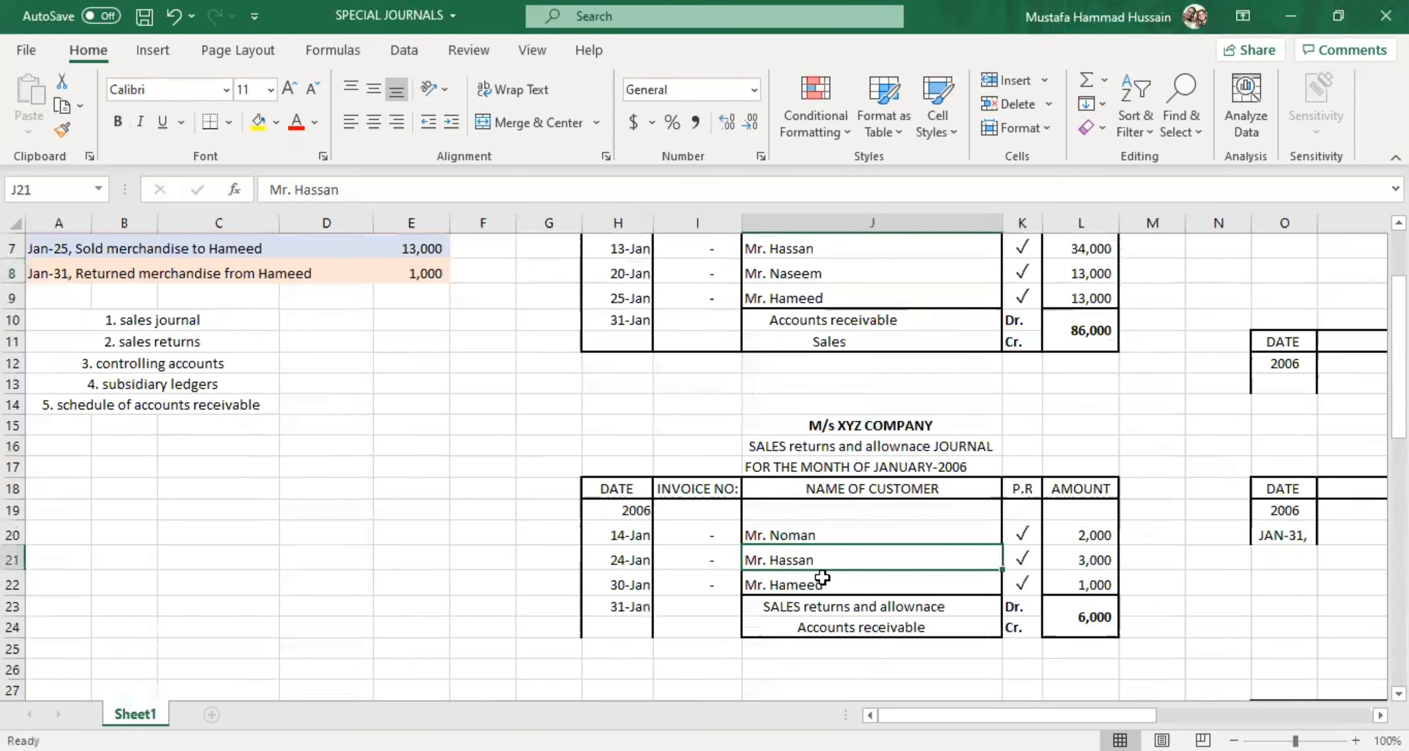
pyautogui.click(823, 578)
pyautogui.click(834, 539)
pyautogui.click(837, 574)
pyautogui.scroll(2, 870, 471)
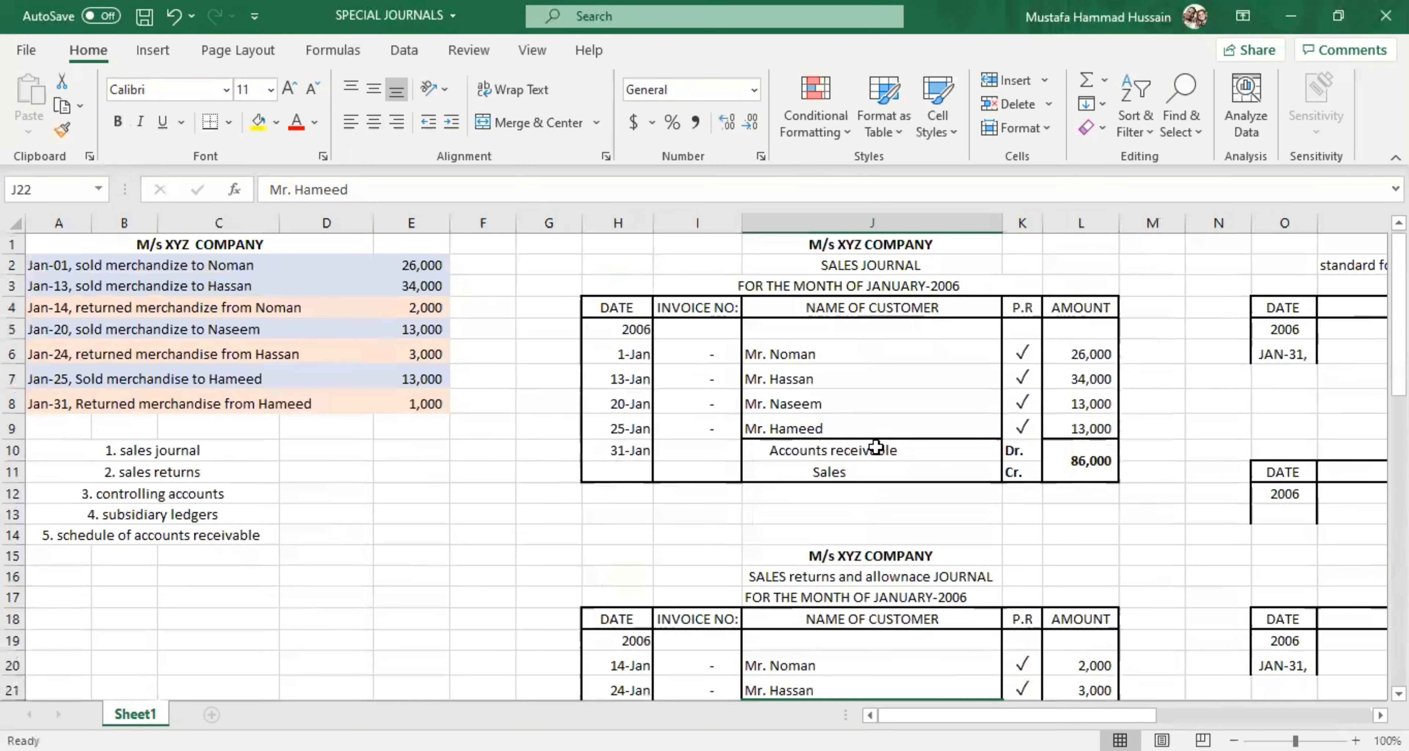
pyautogui.click(860, 404)
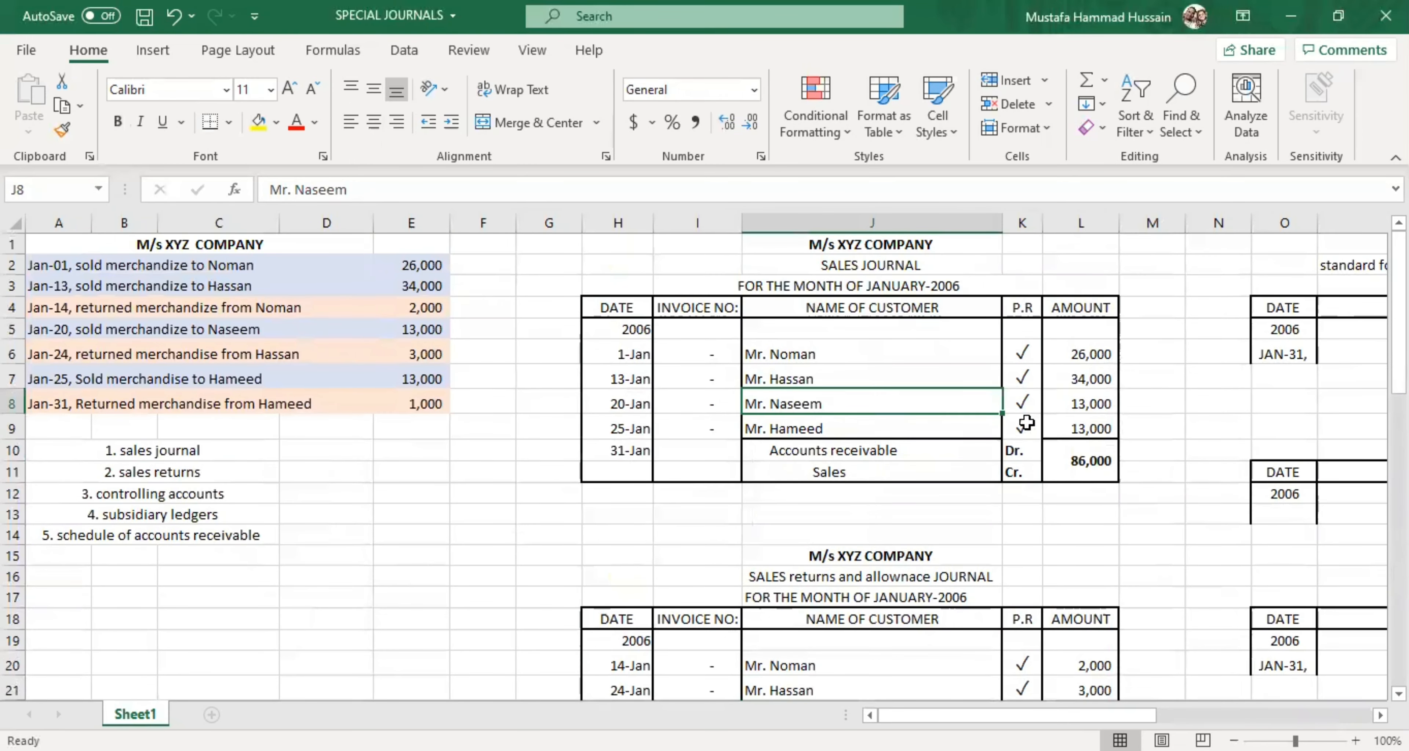
pyautogui.scroll(-6, 1136, 475)
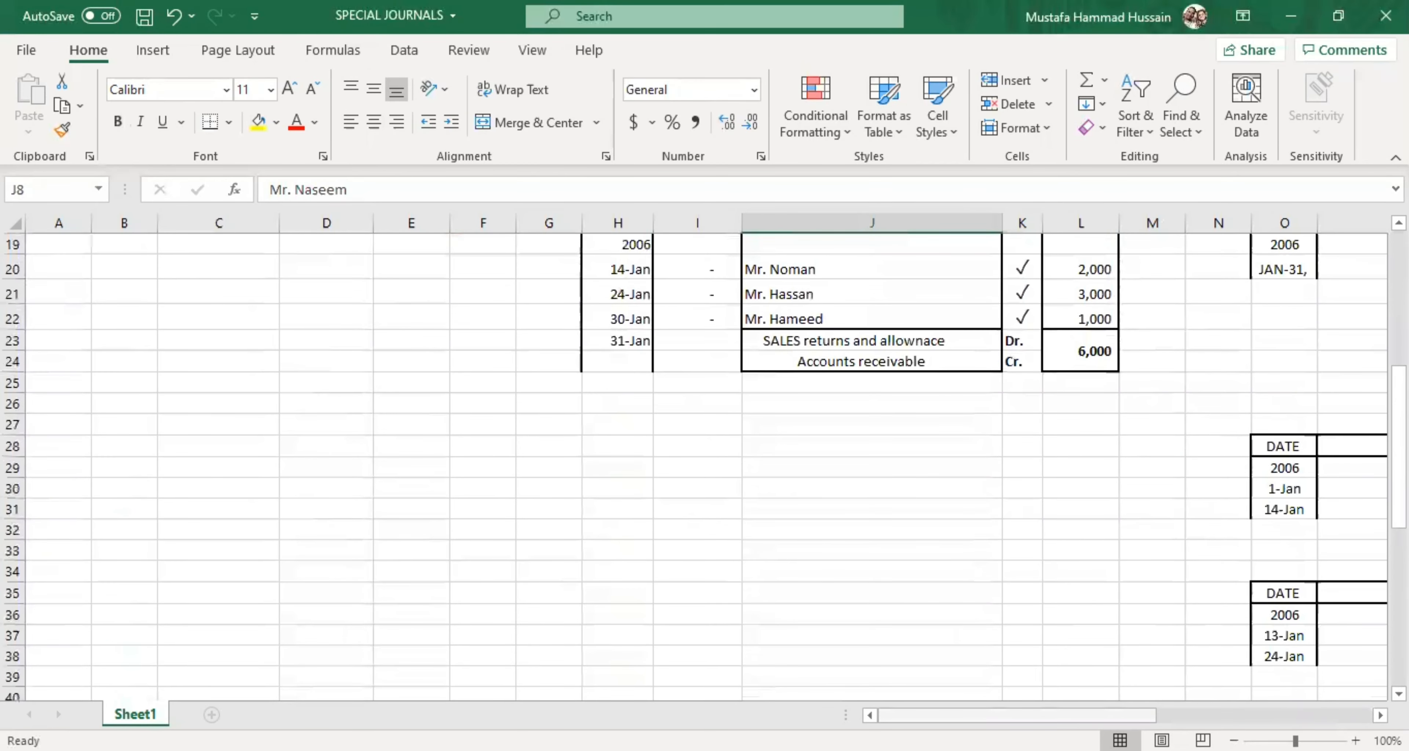
pyautogui.hscroll(5, 1253, 720)
pyautogui.scroll(-6, 1079, 487)
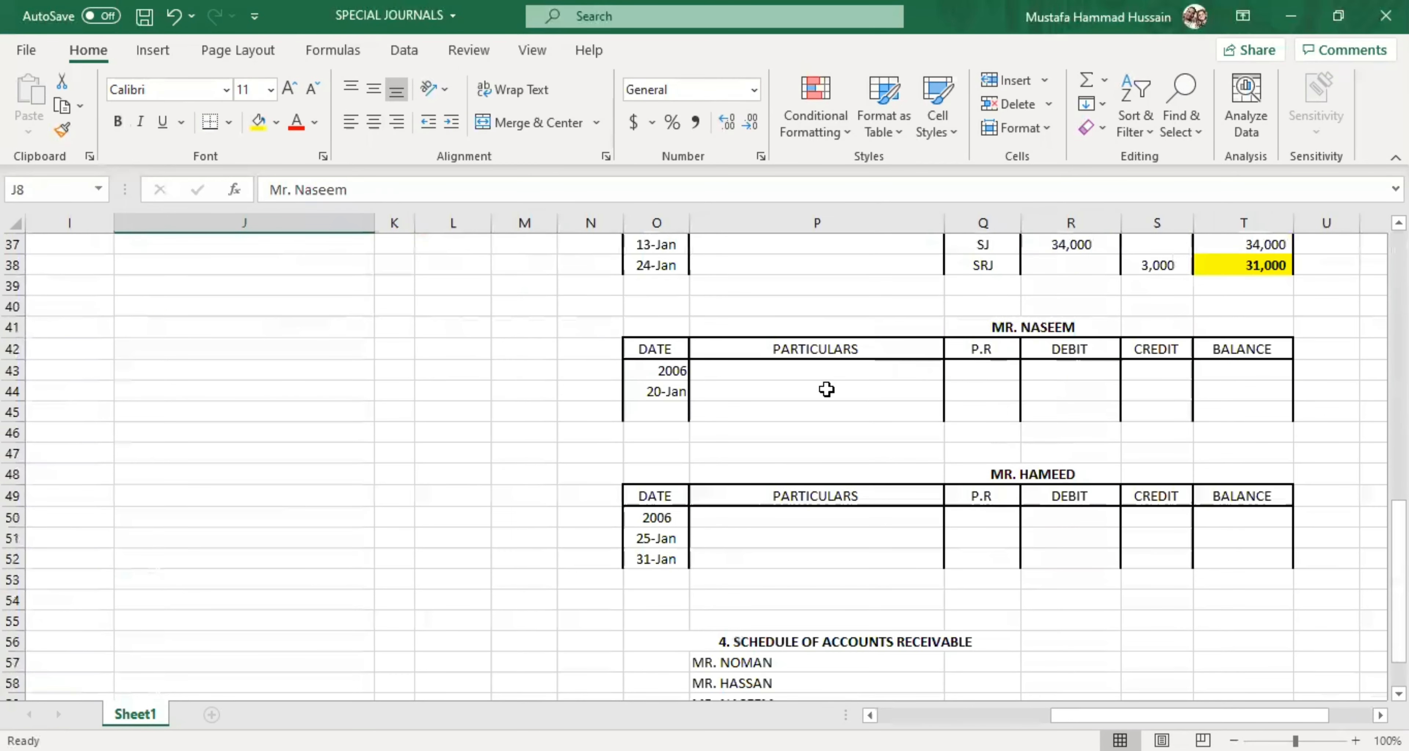
# Step: Check the sales journal and enter the posting reference SJ on the 20-Jan line of the third customer's subsidiary ledger
pyautogui.click(1007, 397)
pyautogui.press('Down')
pyautogui.press('Down')
pyautogui.press('Down')
pyautogui.click(986, 405)
pyautogui.scroll(12, 572, 419)
pyautogui.click(231, 268)
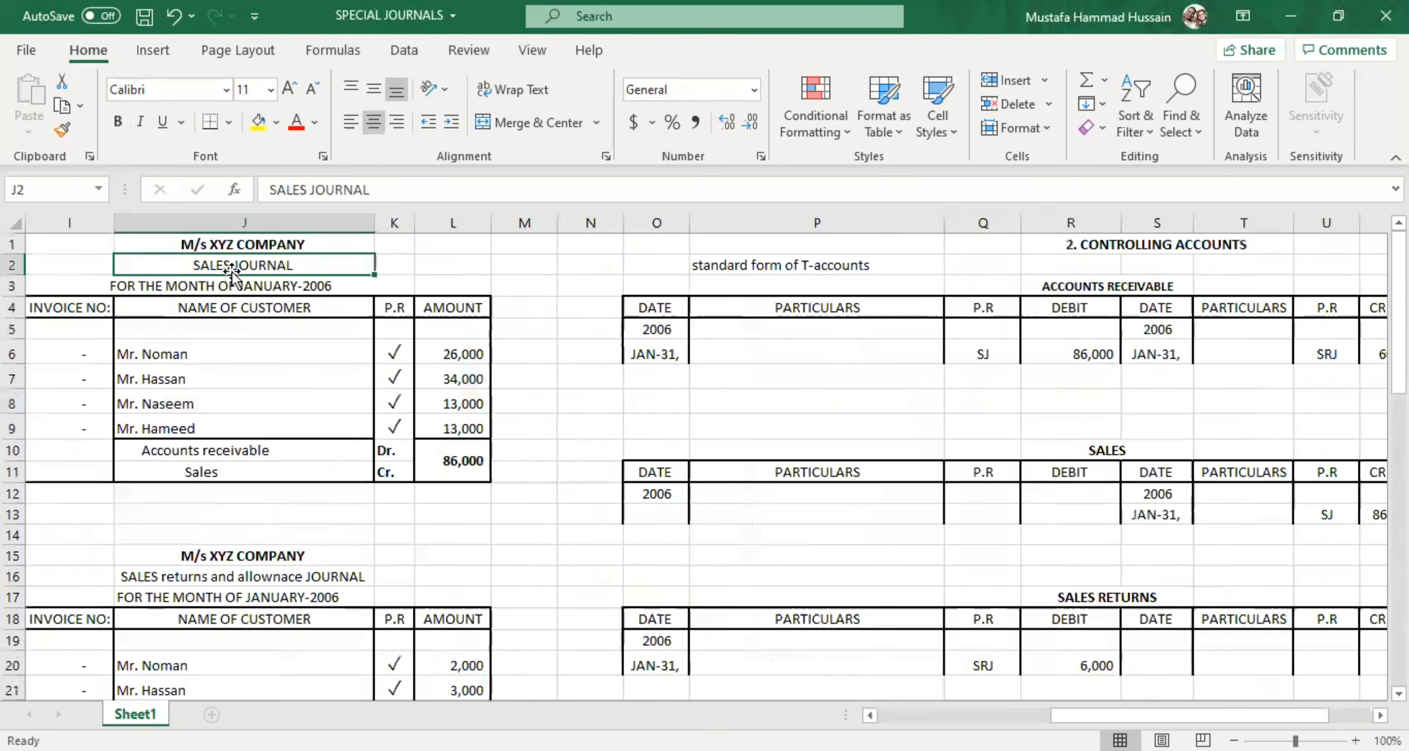
pyautogui.scroll(-9, 815, 496)
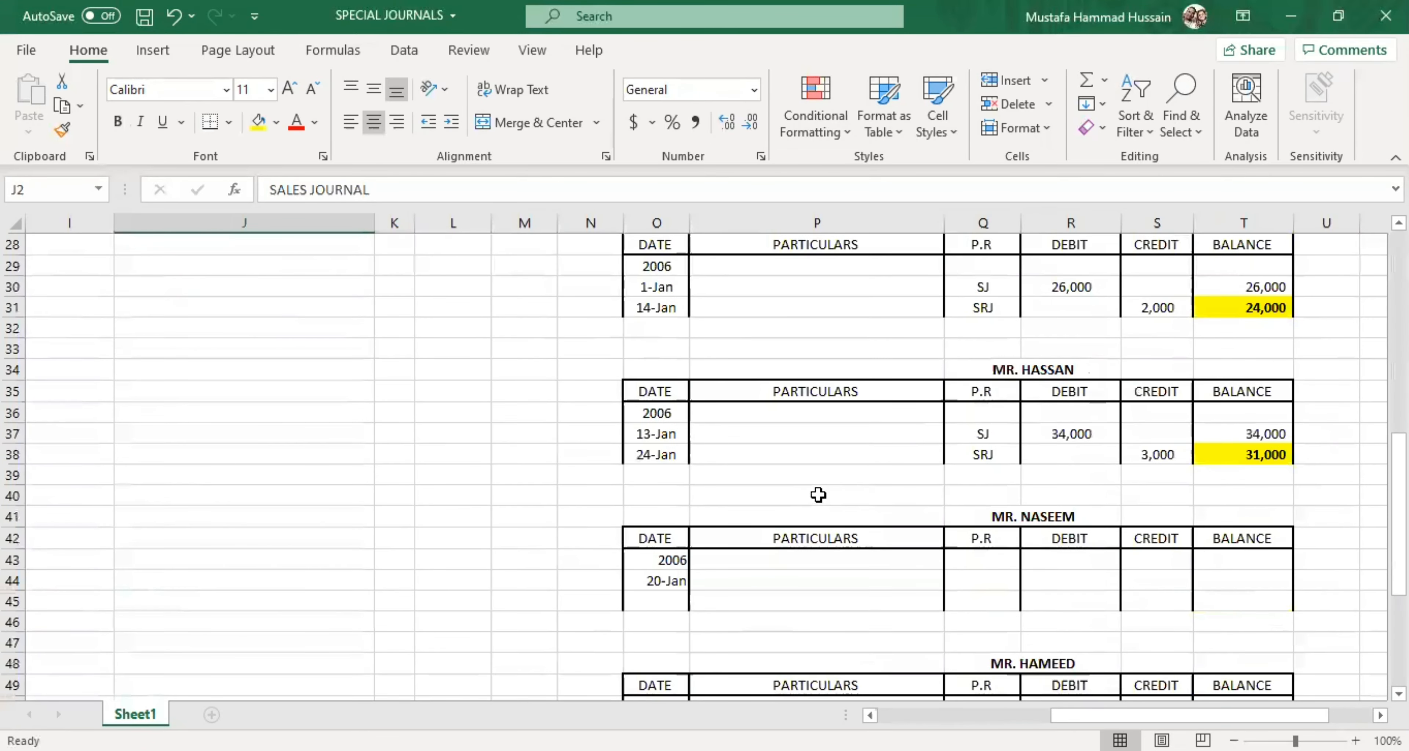
pyautogui.scroll(-1, 818, 494)
pyautogui.click(991, 520)
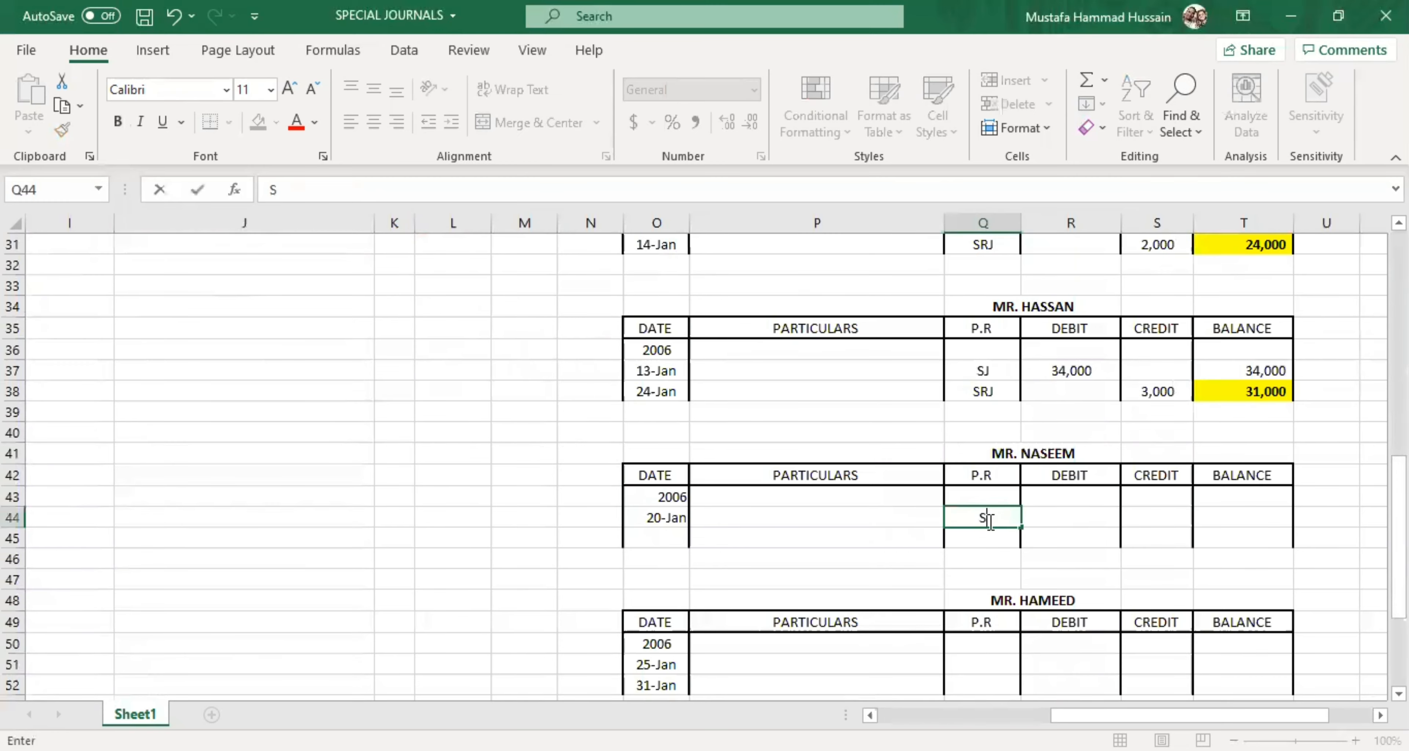
# Step: Post the third customer's 20-Jan sale from the sales journal with a debit and balance of 13,000
pyautogui.click(1111, 517)
pyautogui.scroll(8, 765, 542)
pyautogui.scroll(1, 285, 360)
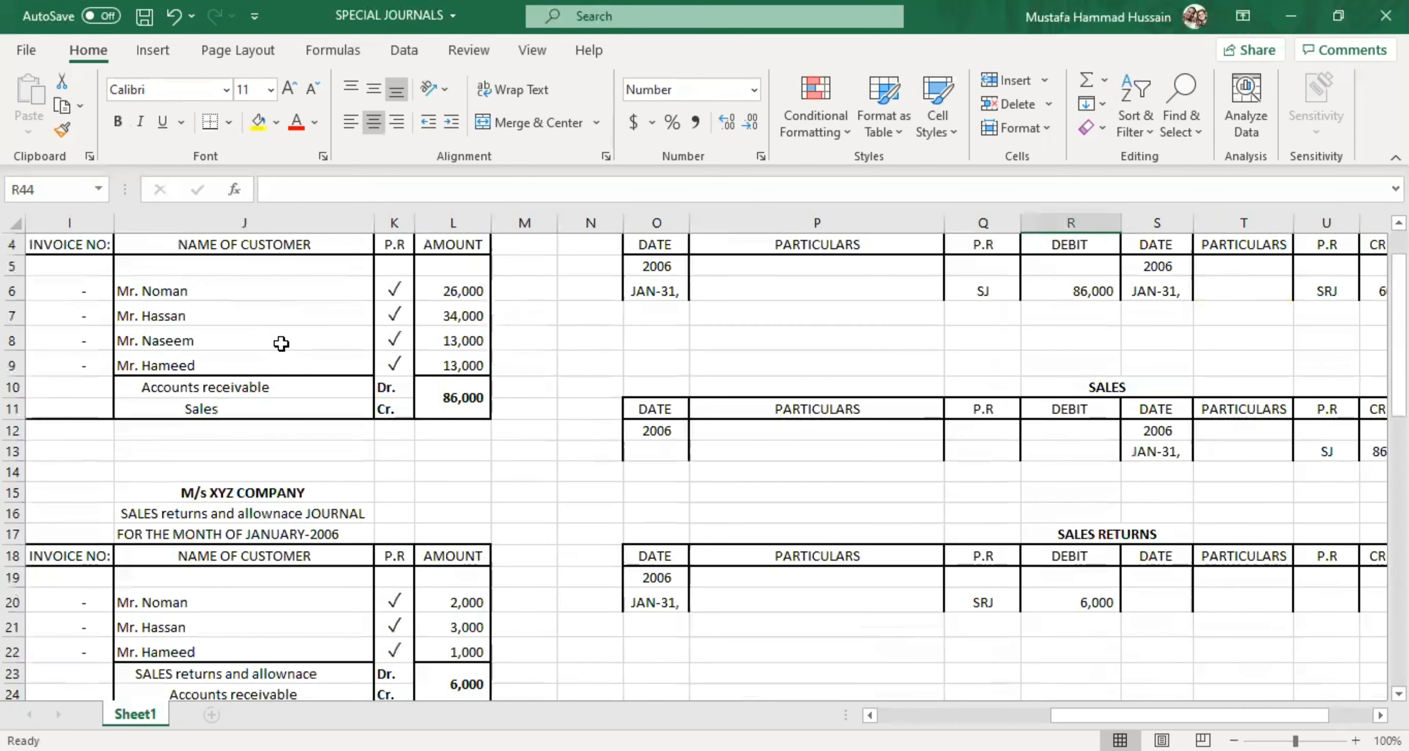
pyautogui.click(437, 345)
pyautogui.scroll(-6, 915, 461)
pyautogui.scroll(-3, 916, 461)
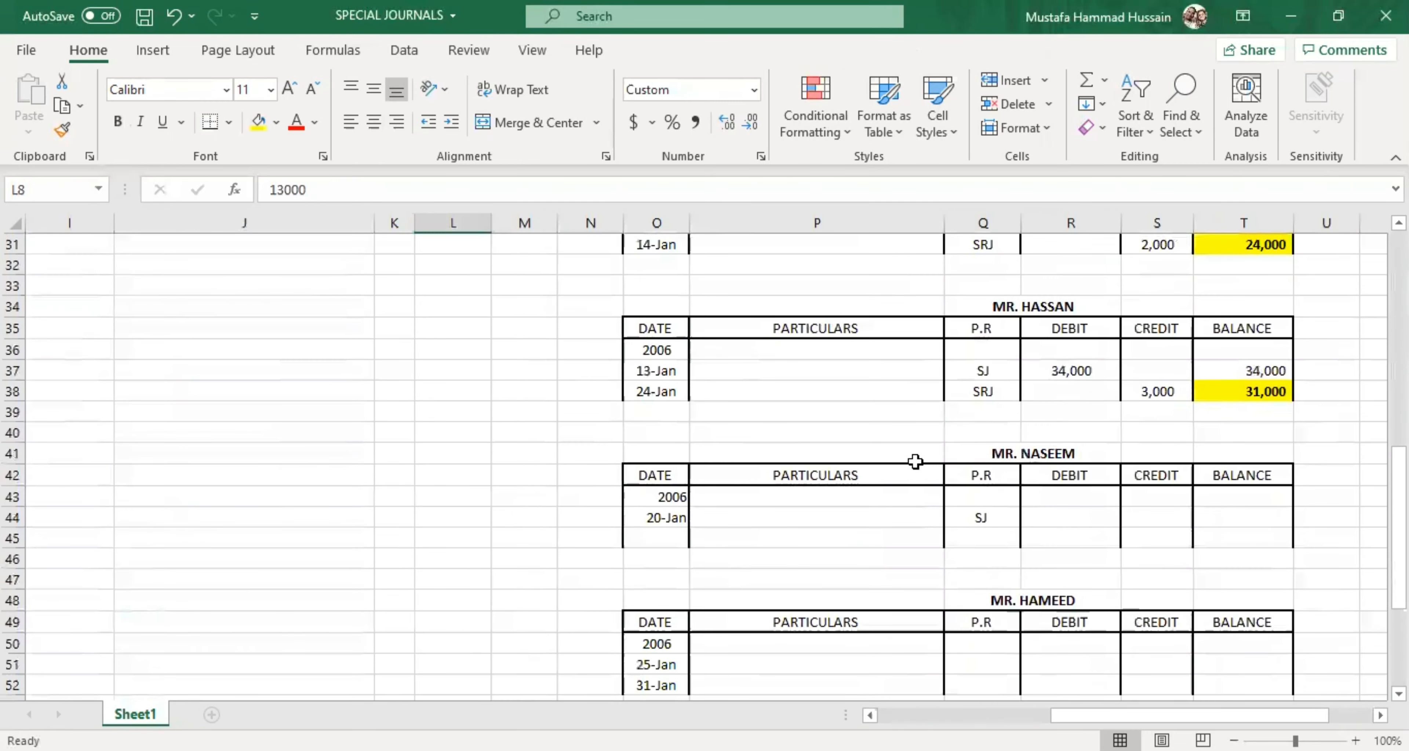
pyautogui.click(1070, 514)
pyautogui.write('1')
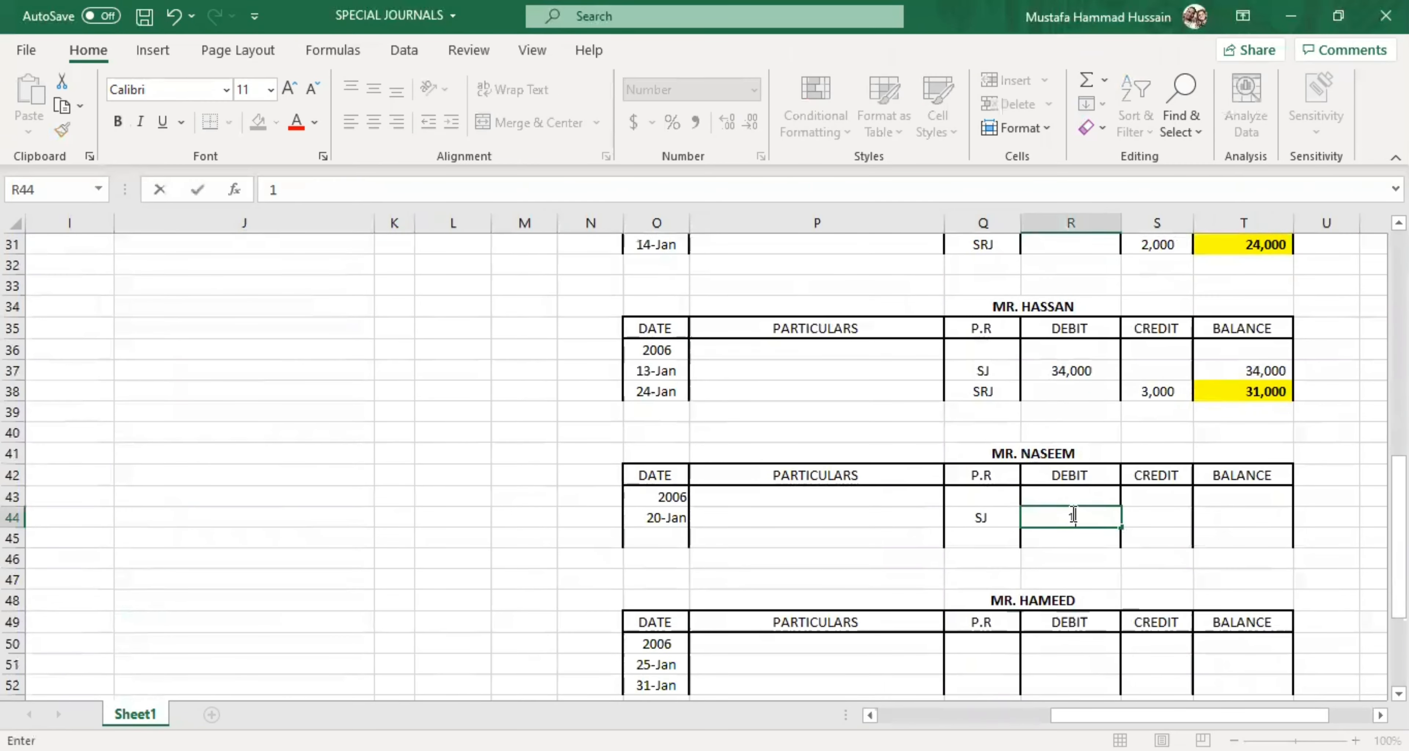
pyautogui.write('3000')
pyautogui.click(1264, 510)
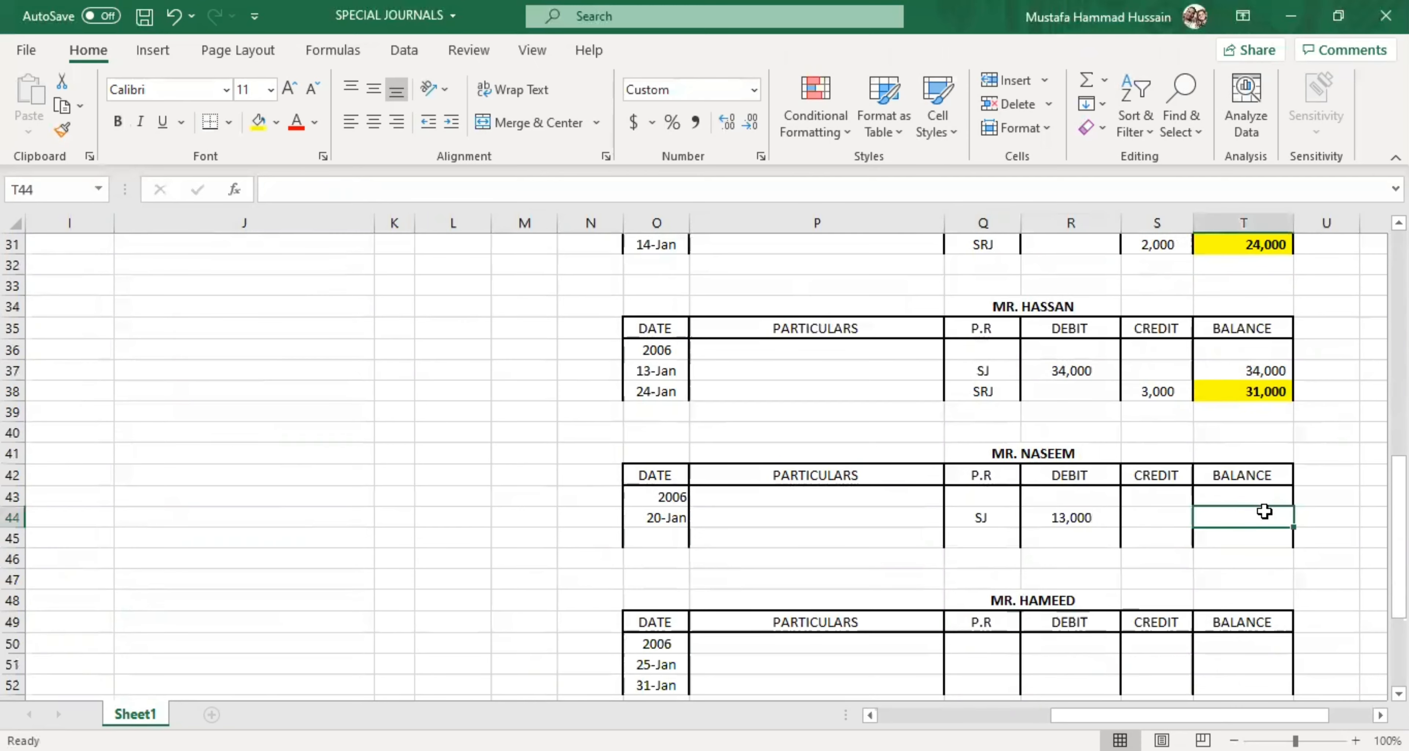
pyautogui.write('01')
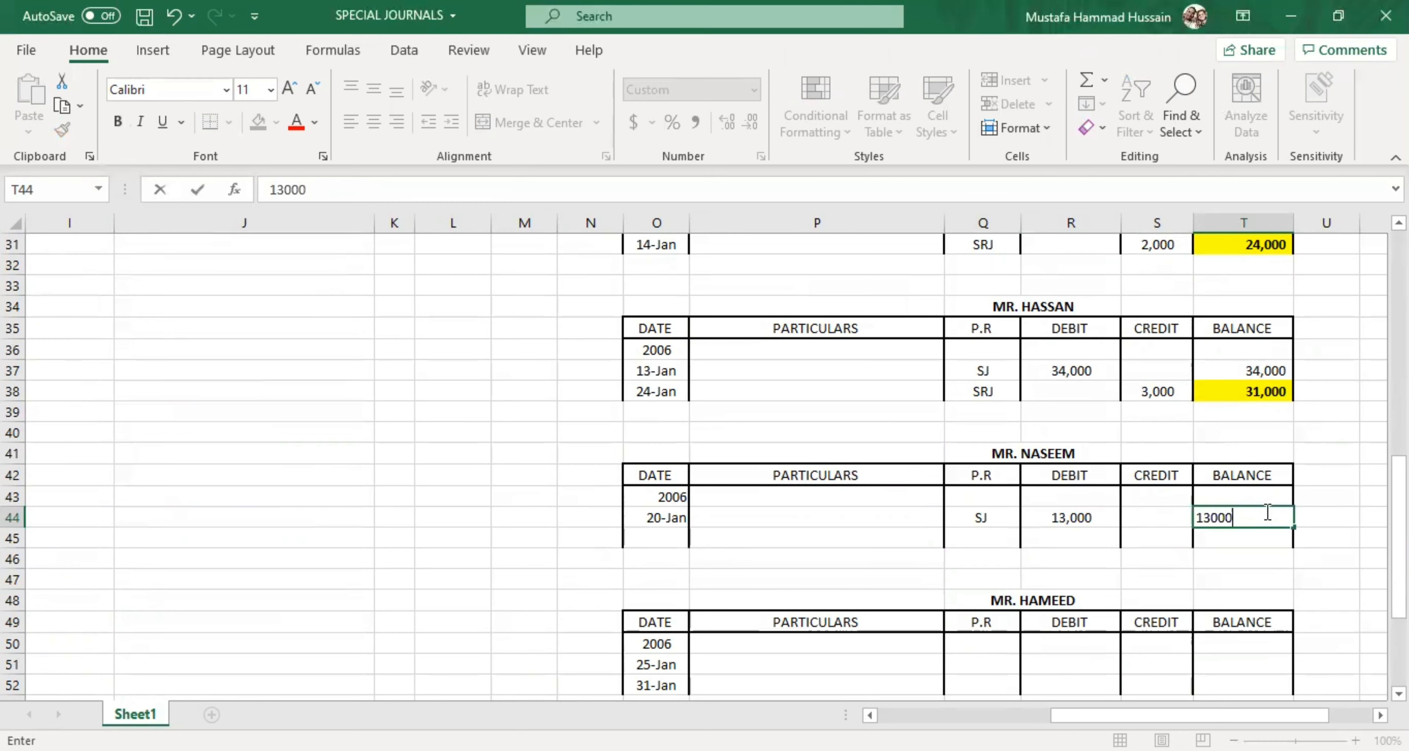
pyautogui.click(950, 539)
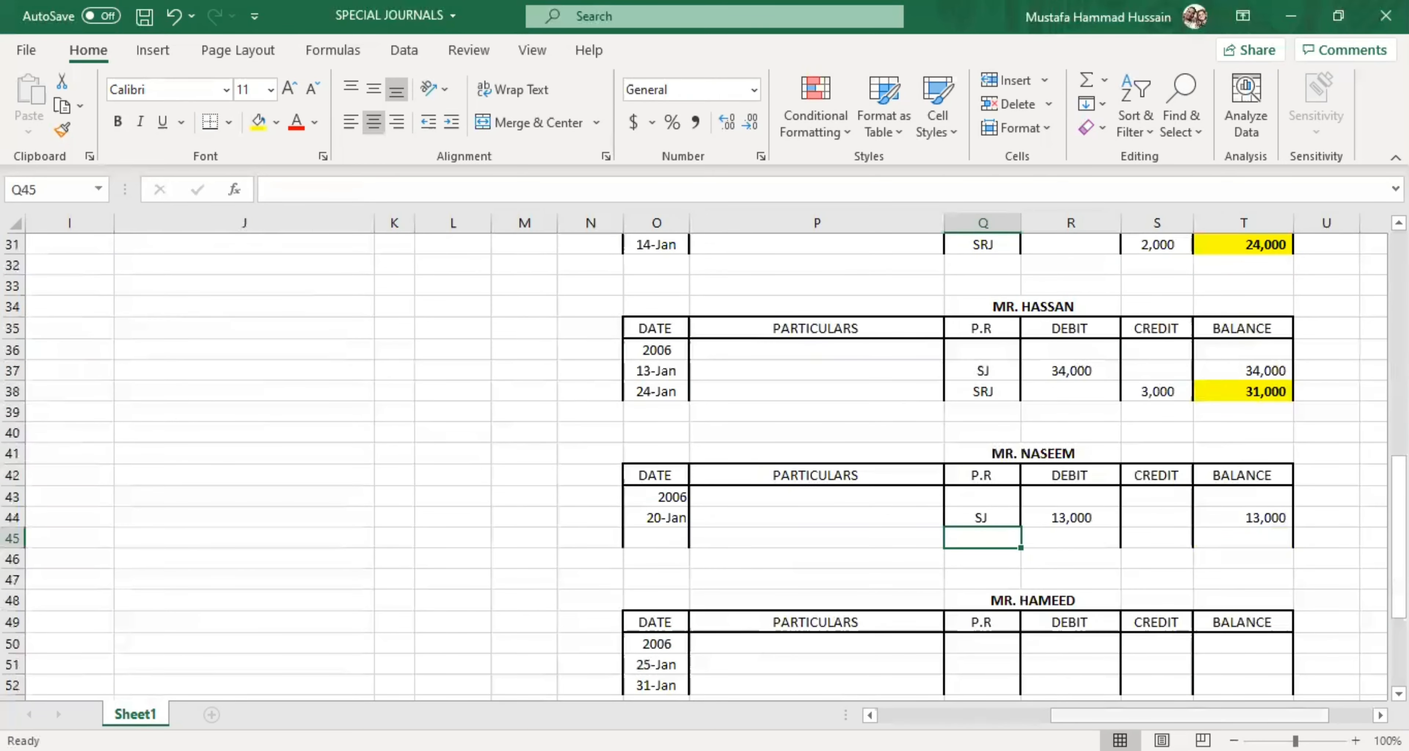
# Step: Find the fourth customer's sale in the sales journal and enter posting reference SJ on the 25-Jan line of that customer's ledger
pyautogui.moveTo(1072, 715); pyautogui.dragTo(942, 715)
pyautogui.scroll(7, 693, 454)
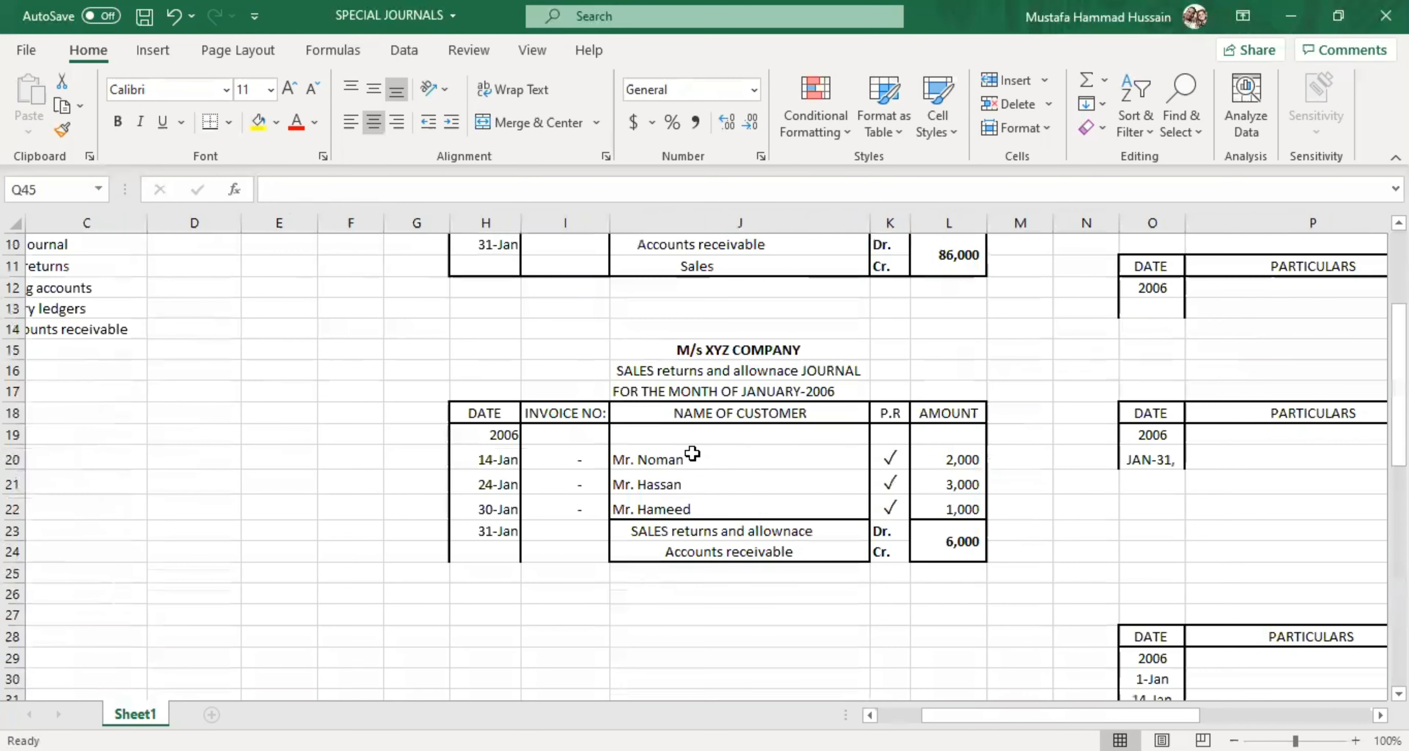
pyautogui.scroll(3, 693, 454)
pyautogui.click(697, 430)
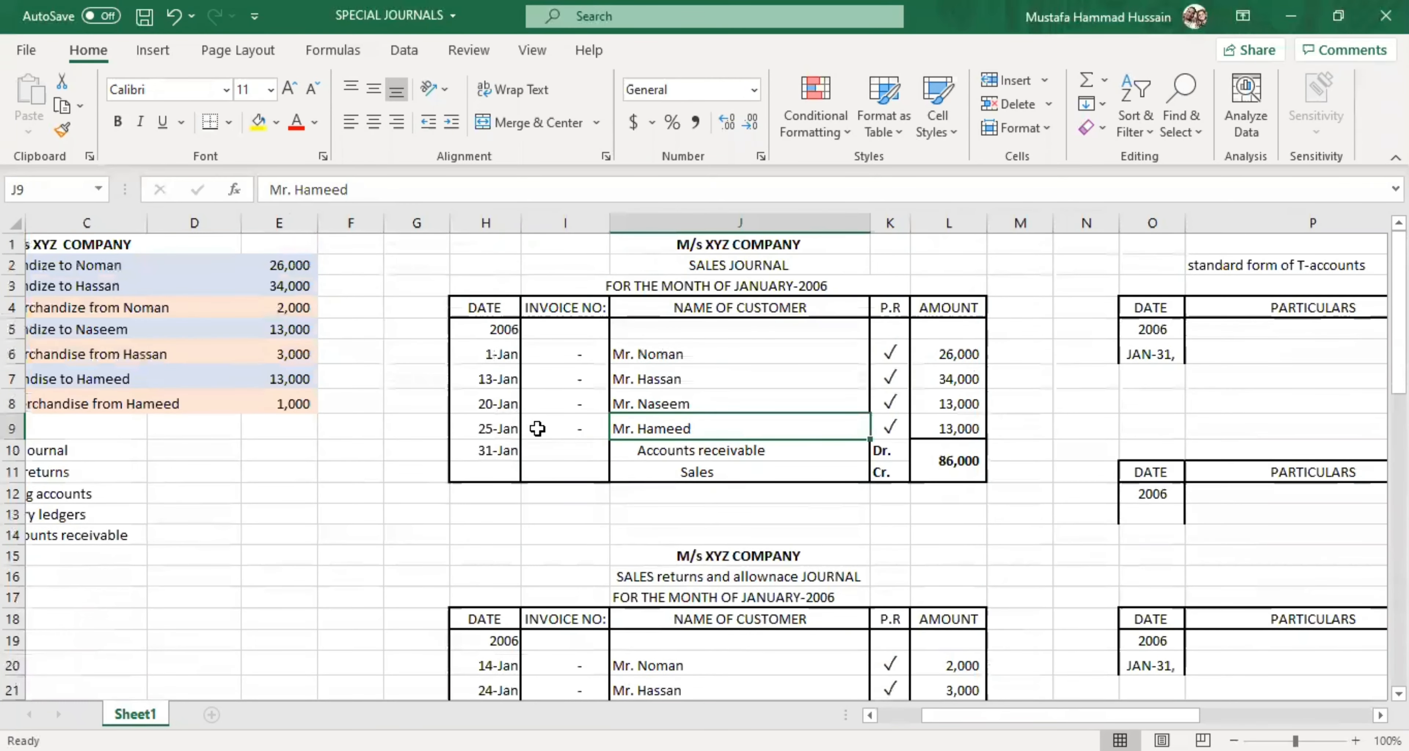
pyautogui.click(491, 426)
pyautogui.click(940, 431)
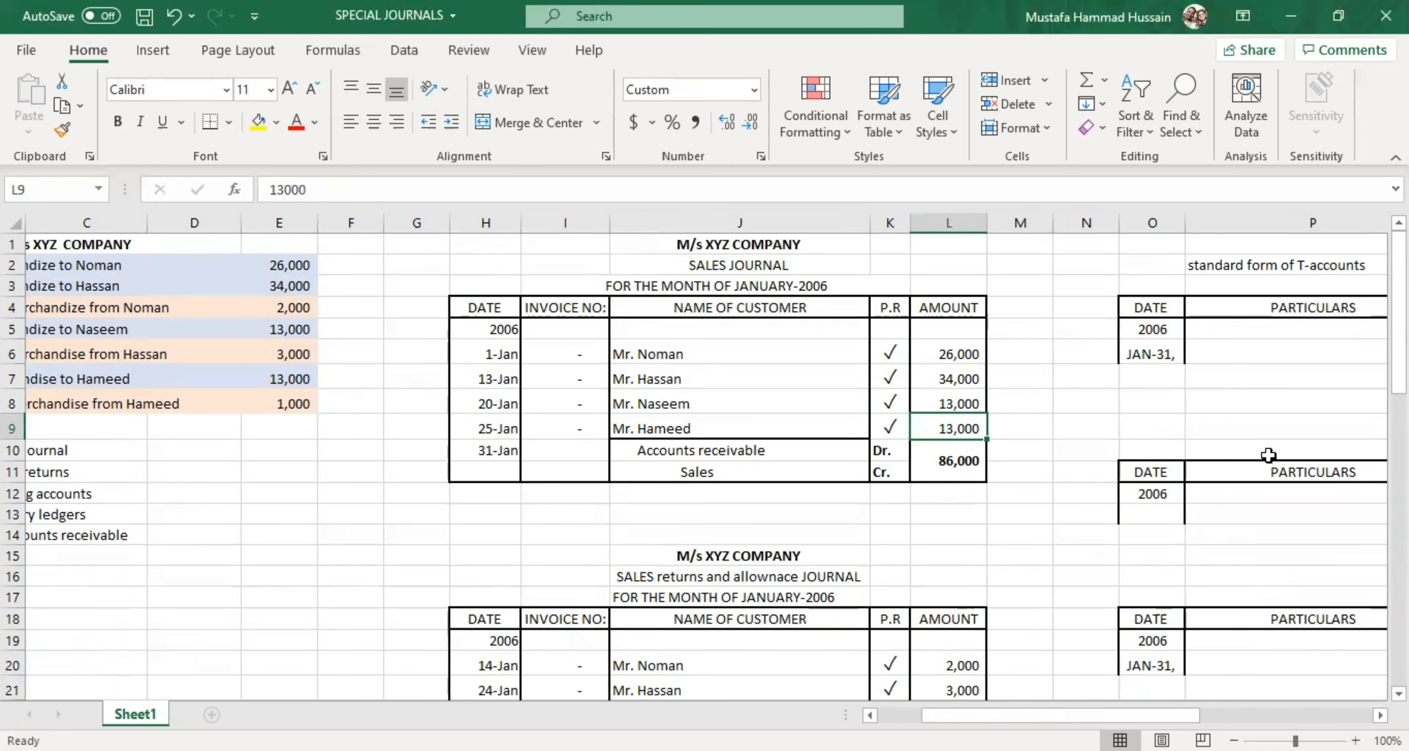
pyautogui.scroll(-10, 1264, 455)
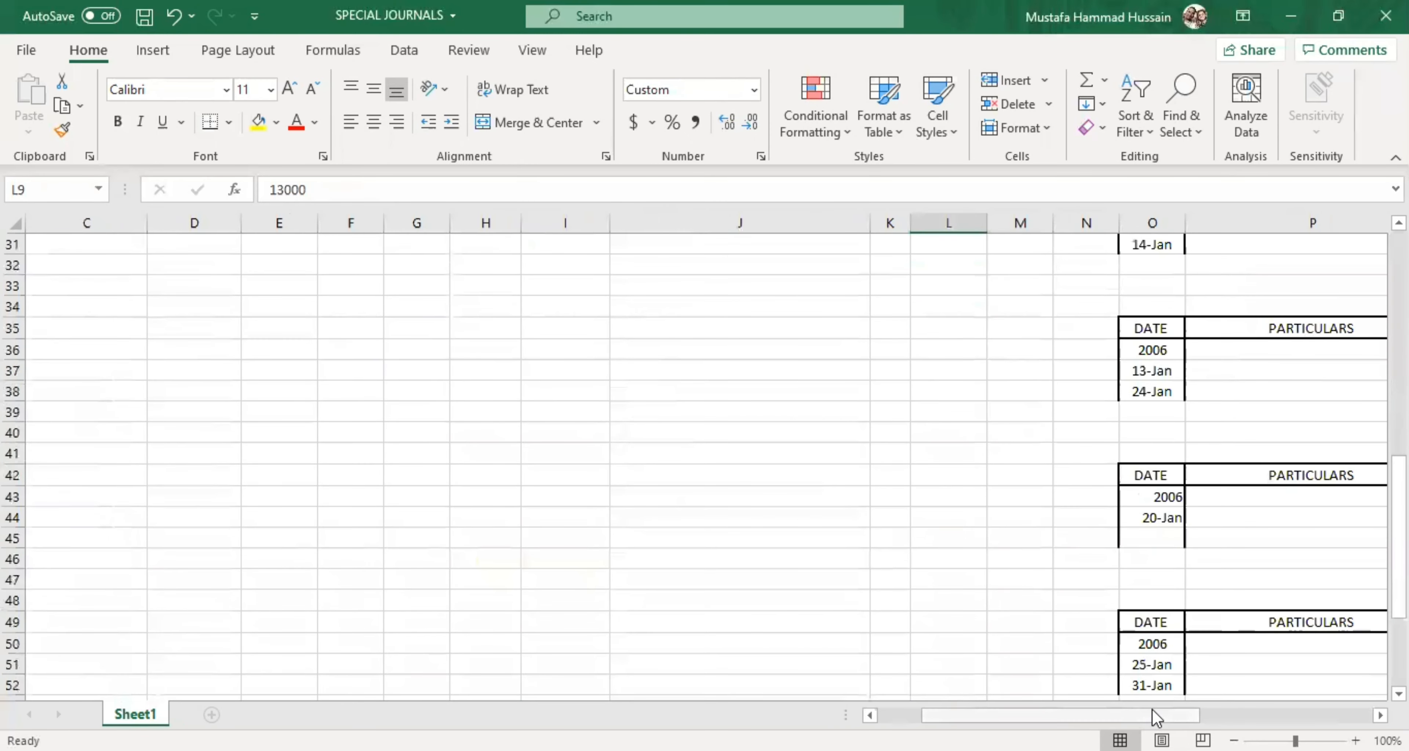
pyautogui.hscroll(6, 1155, 553)
pyautogui.scroll(-3, 1155, 553)
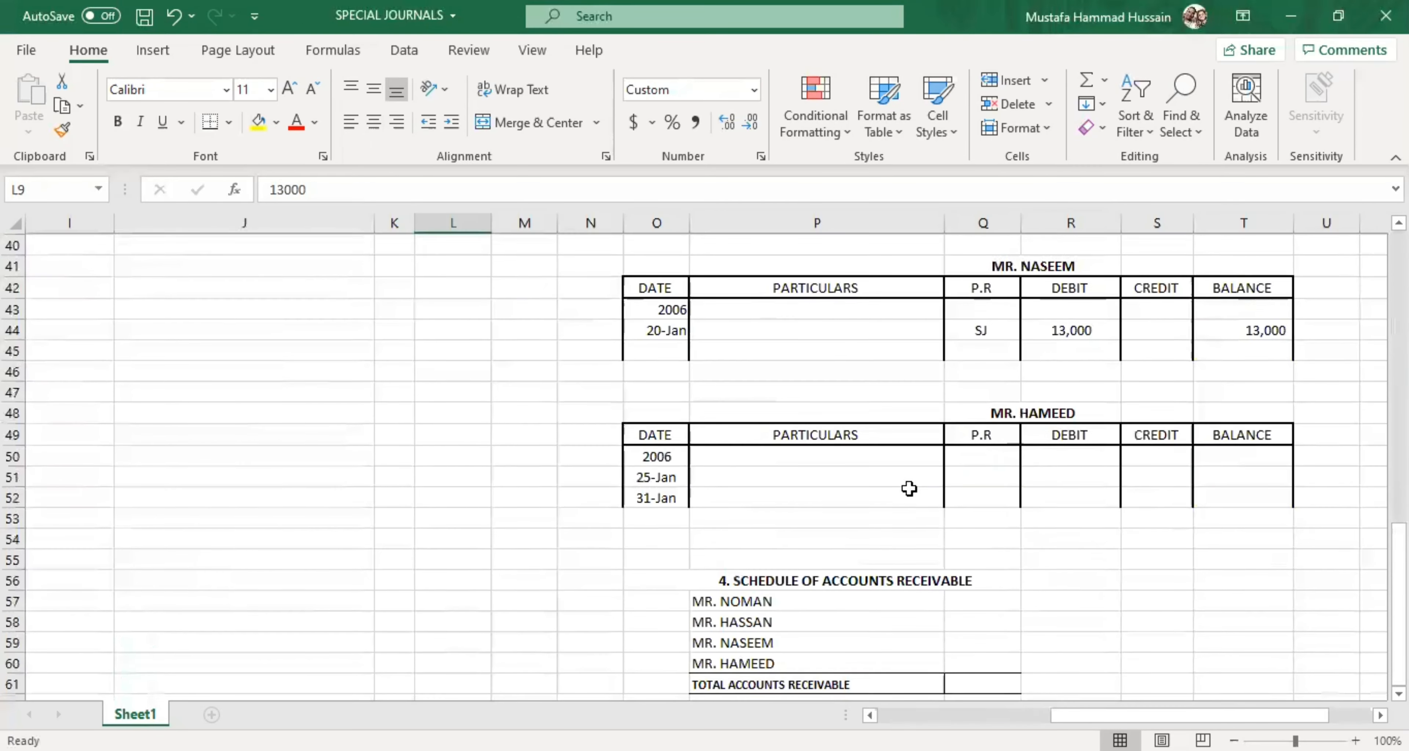
pyautogui.click(760, 474)
pyautogui.click(979, 469)
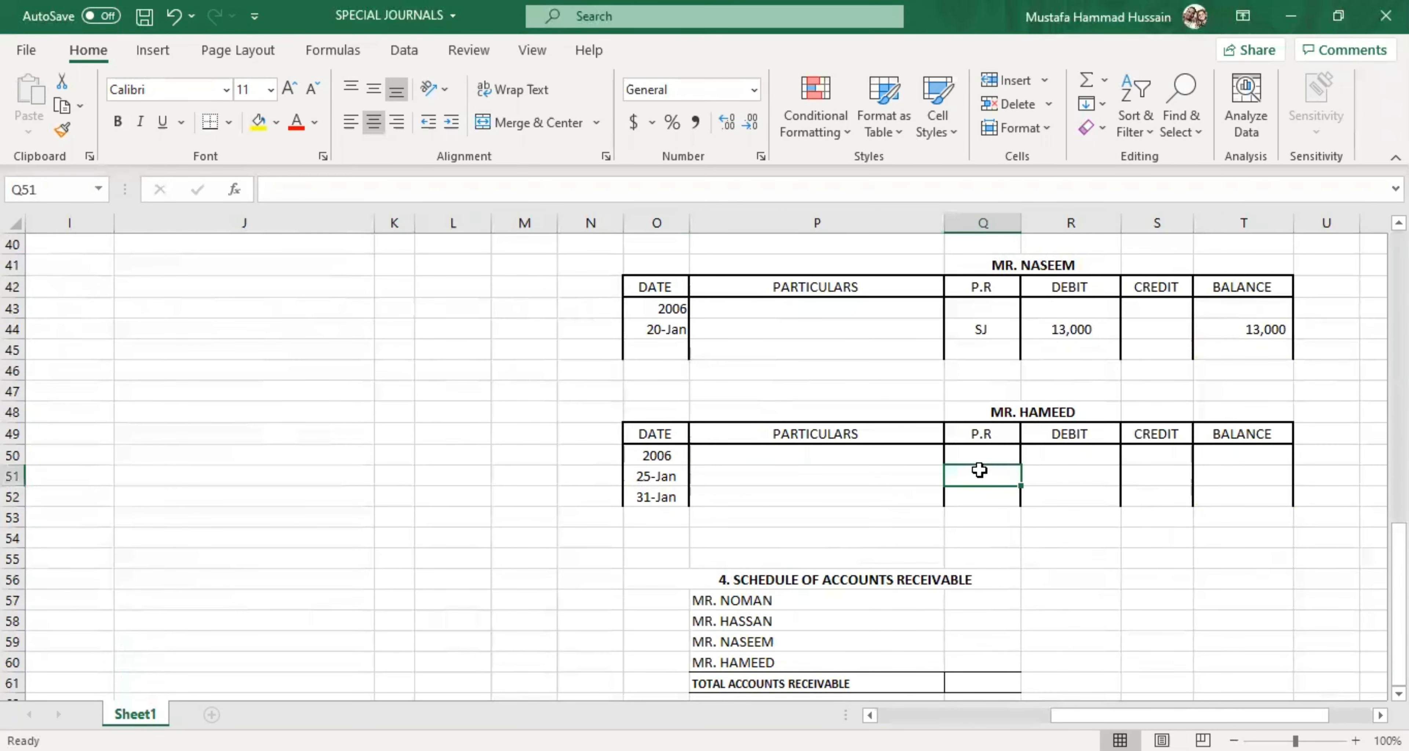
pyautogui.write('SJ')
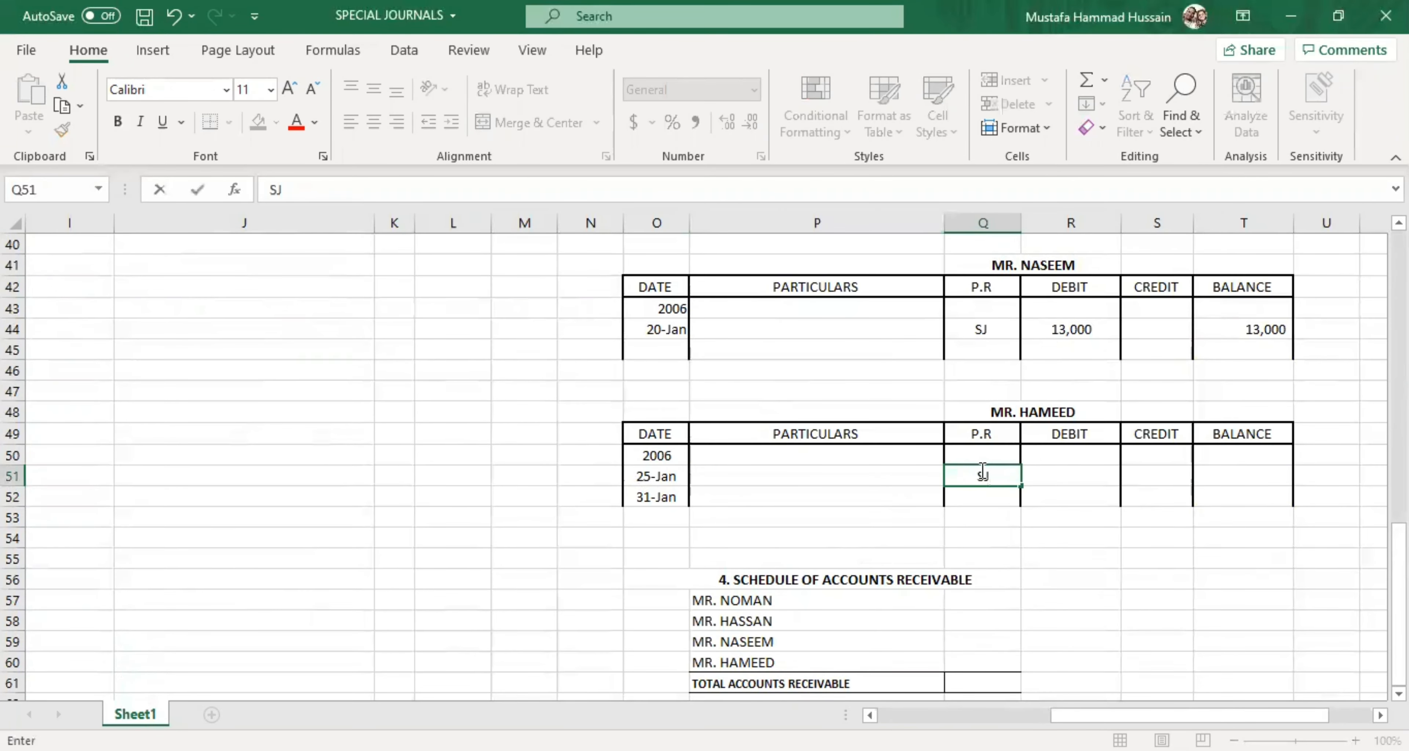
# Step: Enter a debit of 13,000 and a balance of 13,000 on the fourth customer's 25-Jan line
pyautogui.click(1095, 462)
pyautogui.write('13')
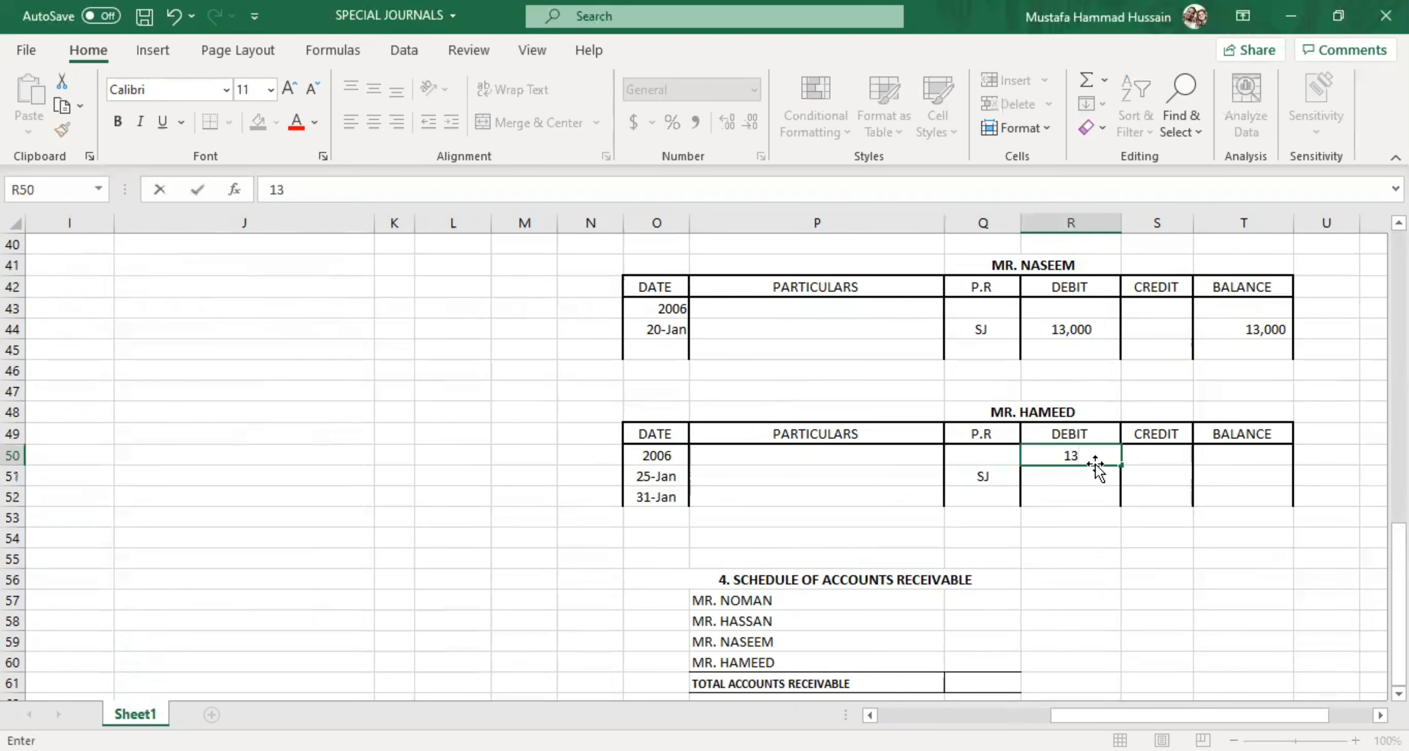
pyautogui.click(1107, 482)
pyautogui.write('13000')
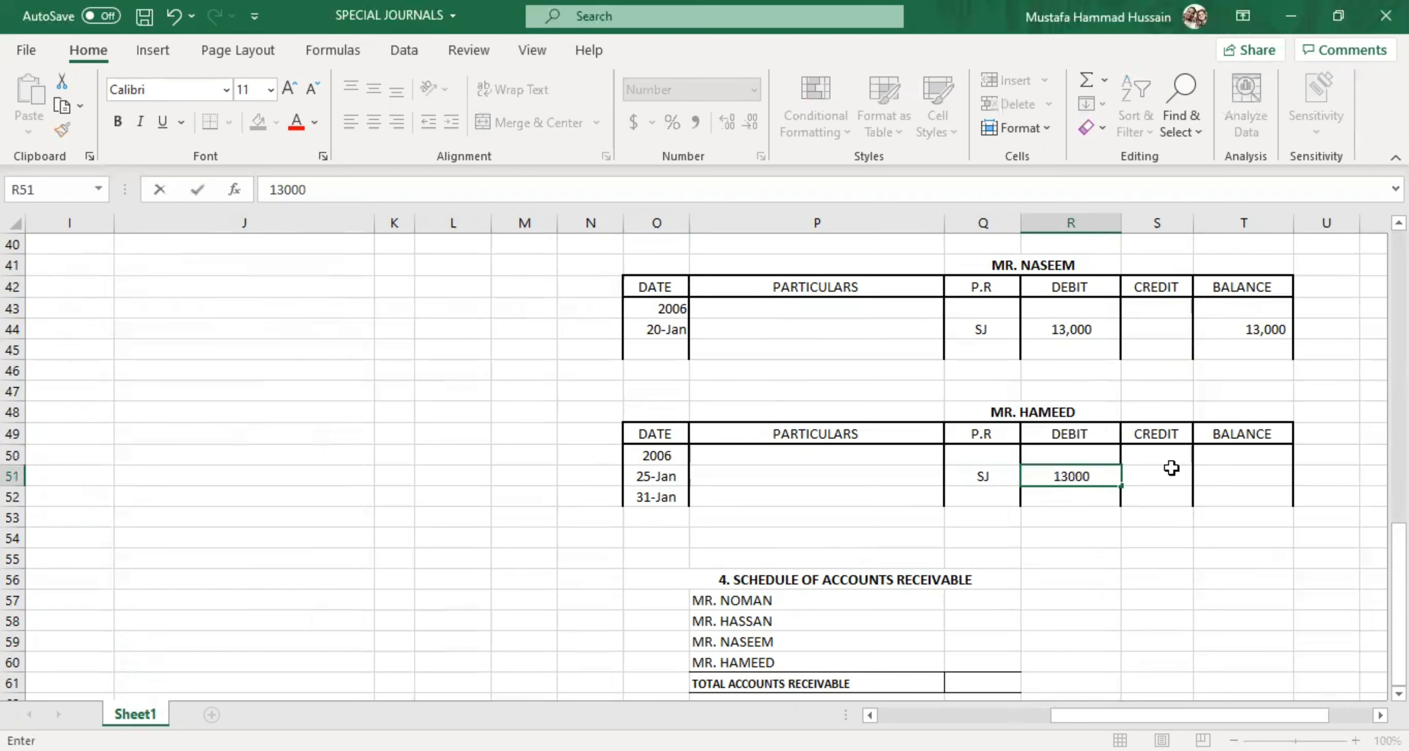
pyautogui.click(1232, 480)
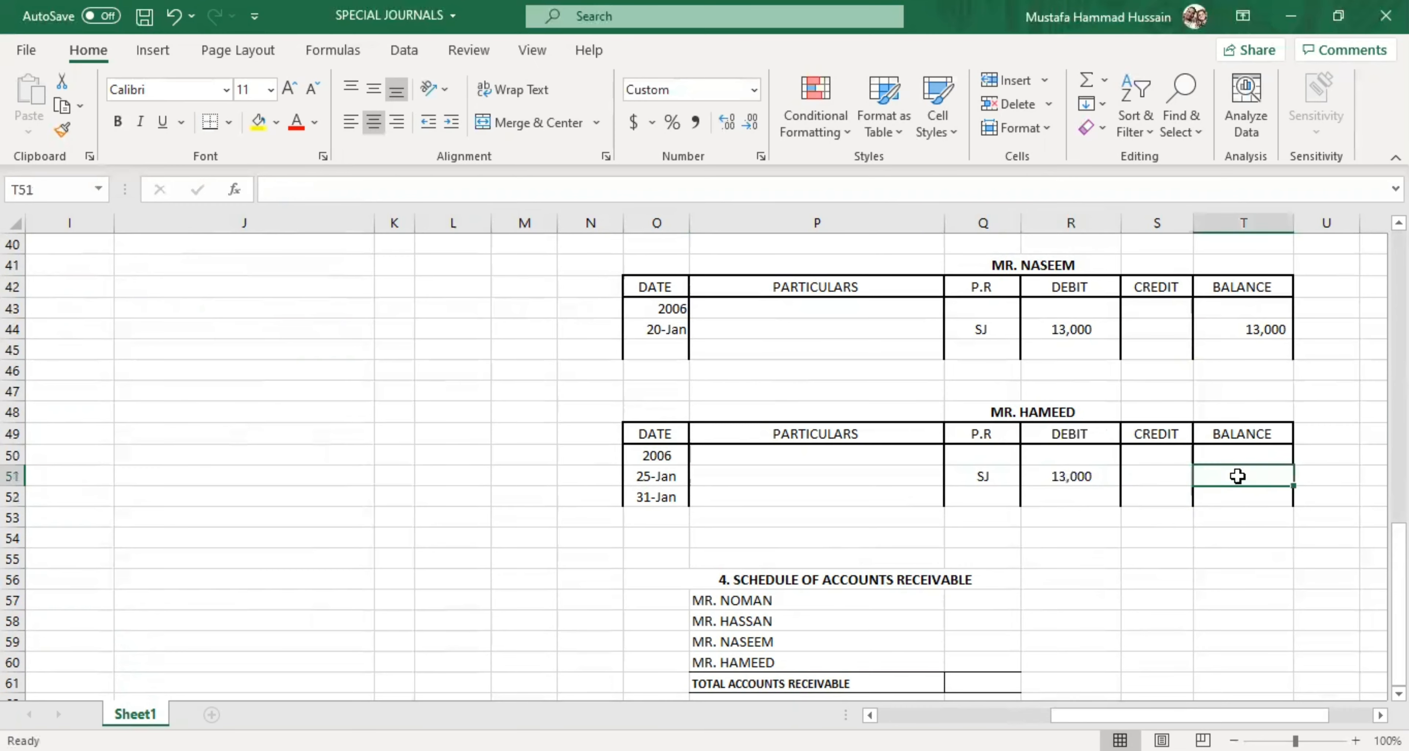
pyautogui.write('13000')
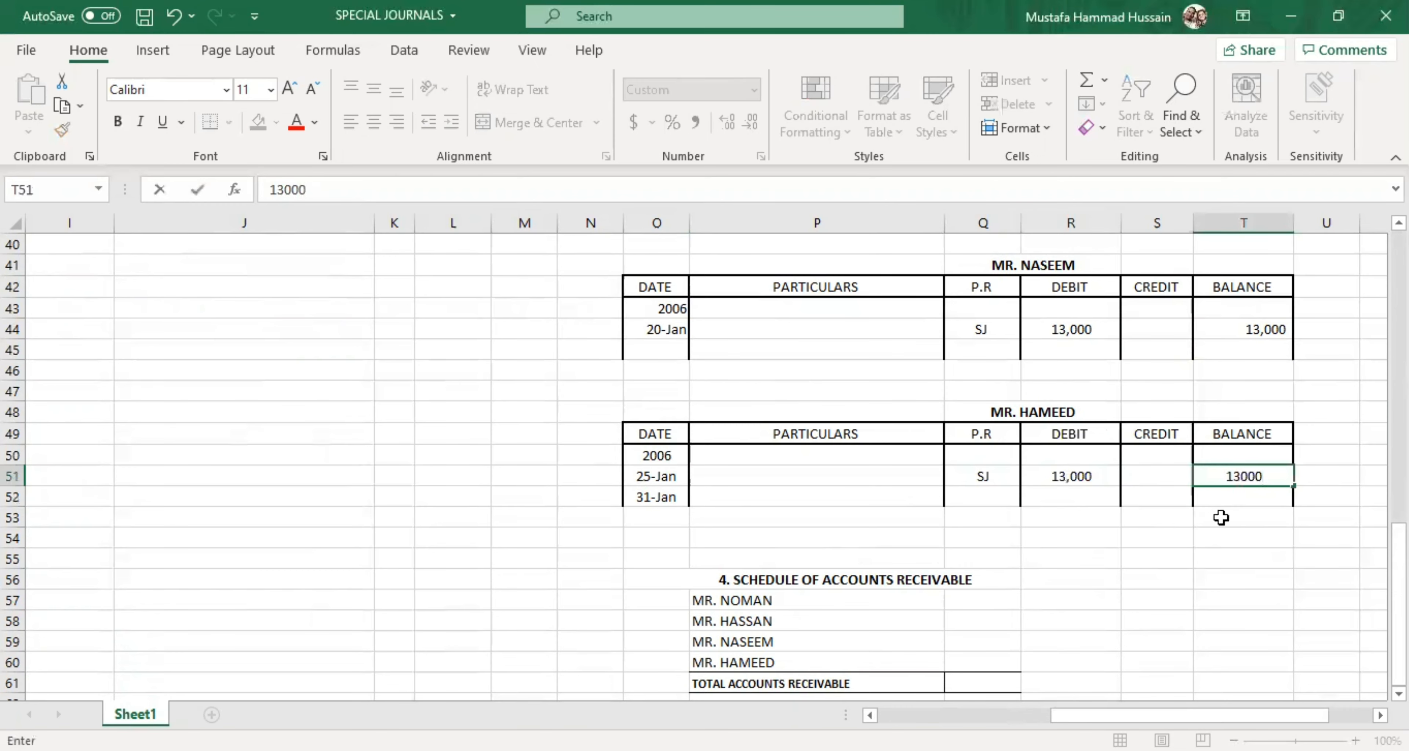
pyautogui.click(1212, 533)
pyautogui.click(1142, 480)
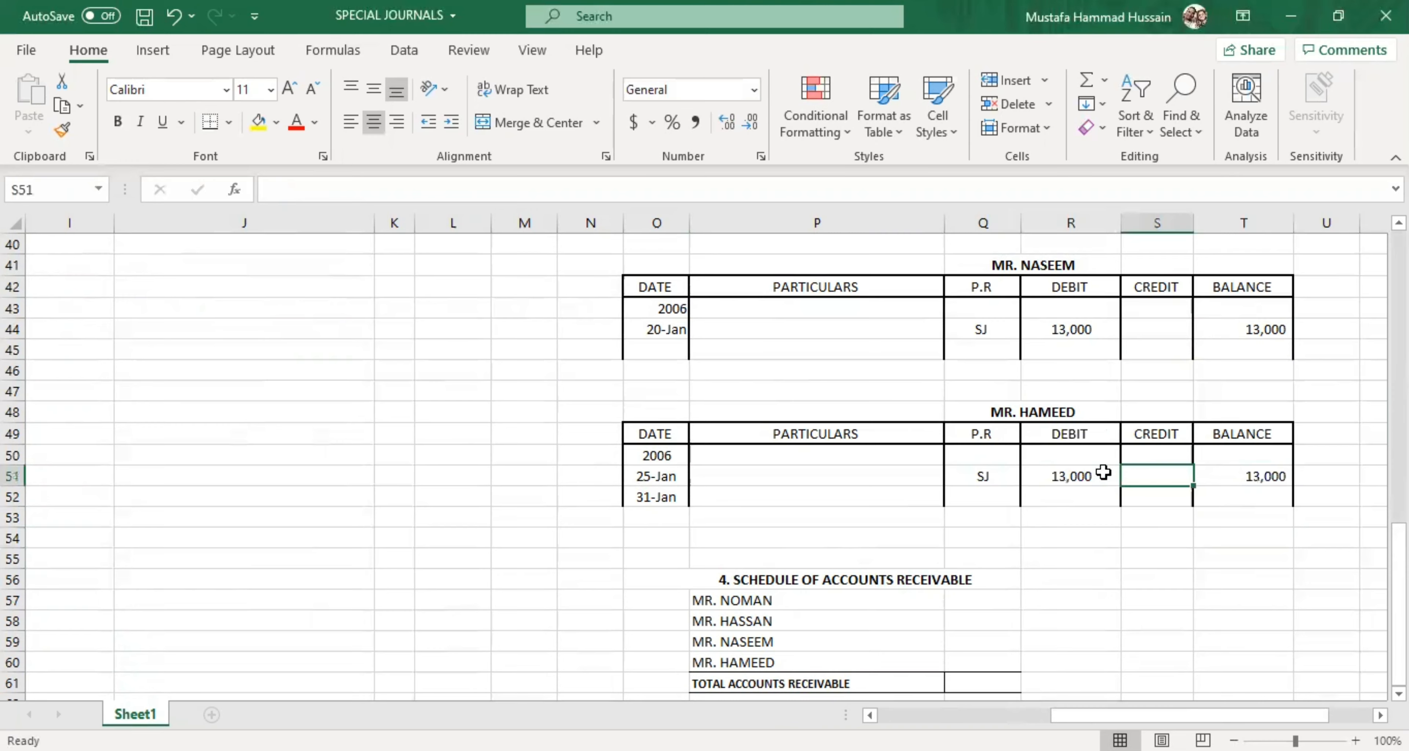
pyautogui.click(1103, 472)
pyautogui.click(1167, 472)
pyautogui.click(1250, 476)
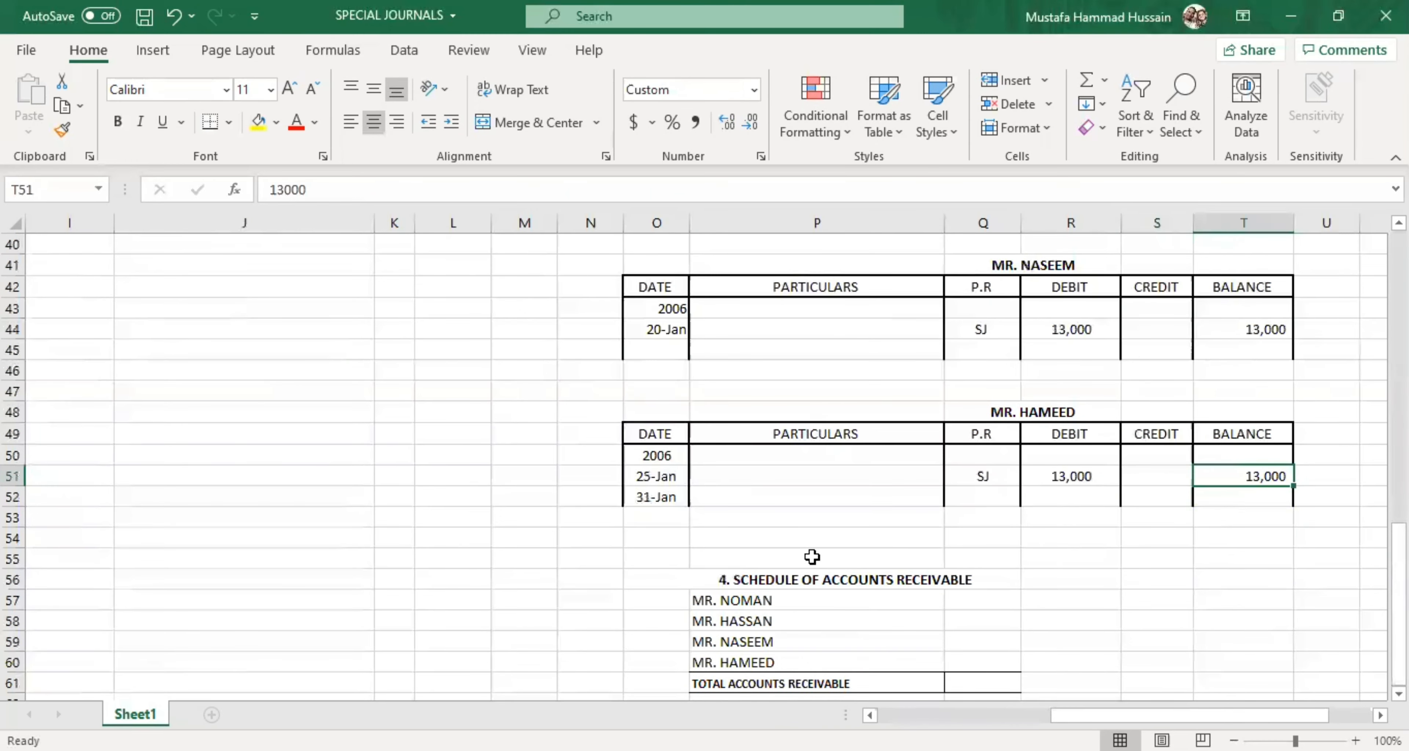
# Step: Find the fourth customer's return in the sales returns journal and enter posting reference SRJ on that customer's 31-Jan ledger line
pyautogui.scroll(13, 428, 463)
pyautogui.scroll(-2, 294, 427)
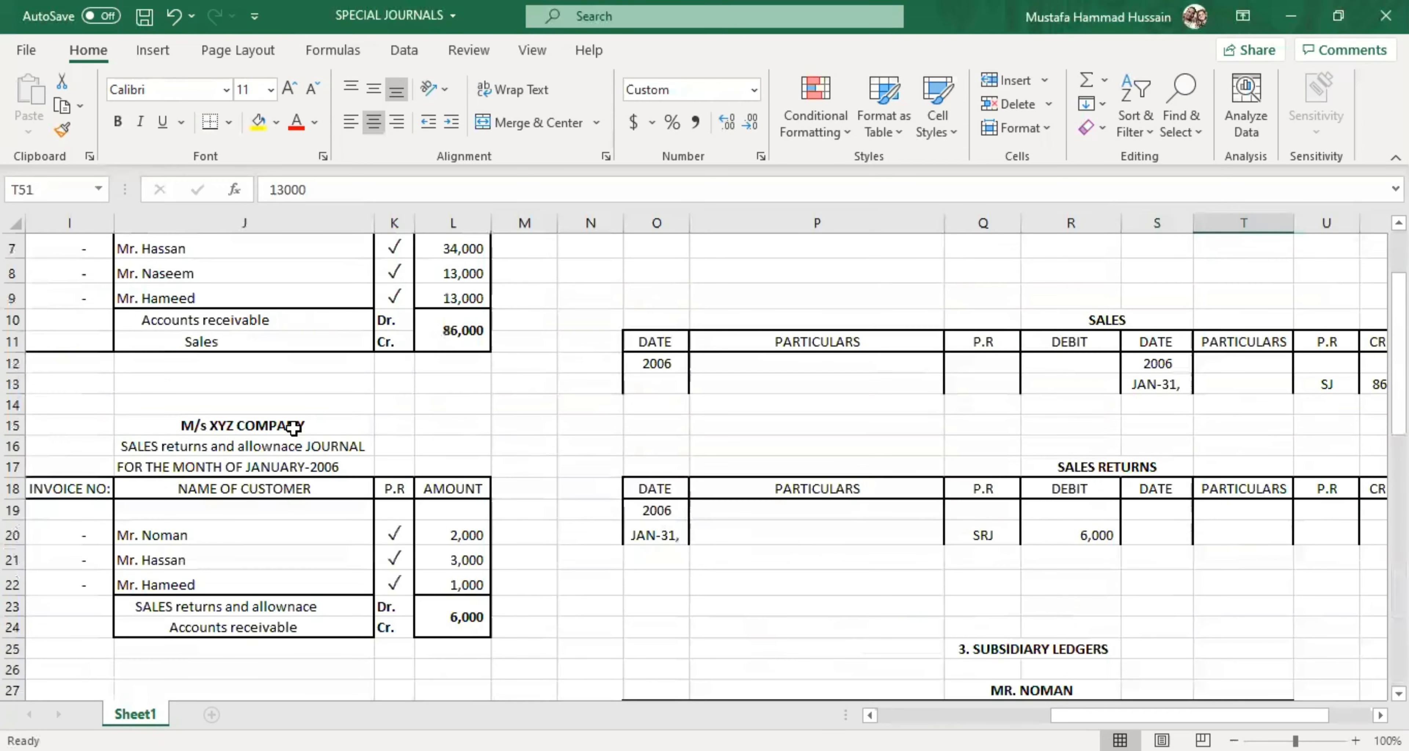
pyautogui.click(248, 447)
pyautogui.scroll(-1, 248, 447)
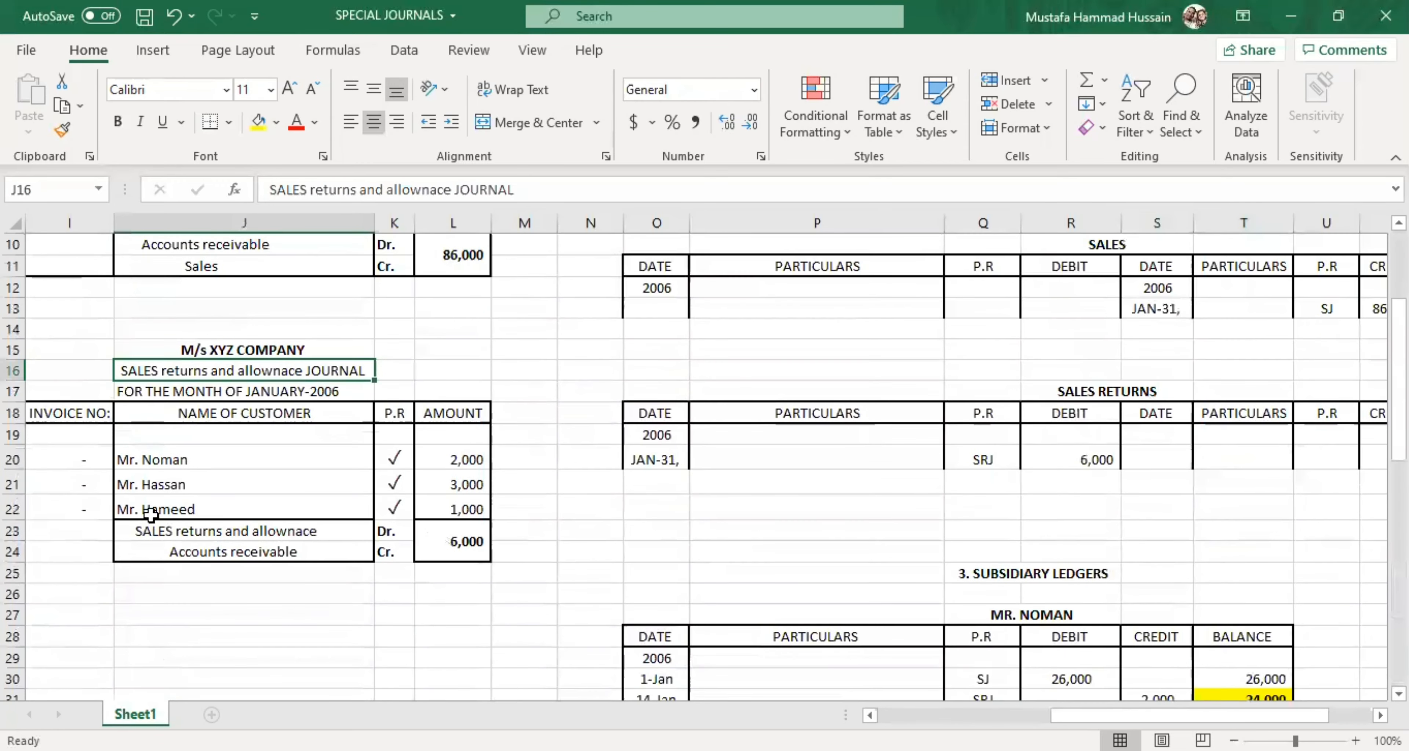
pyautogui.click(159, 513)
pyautogui.click(461, 510)
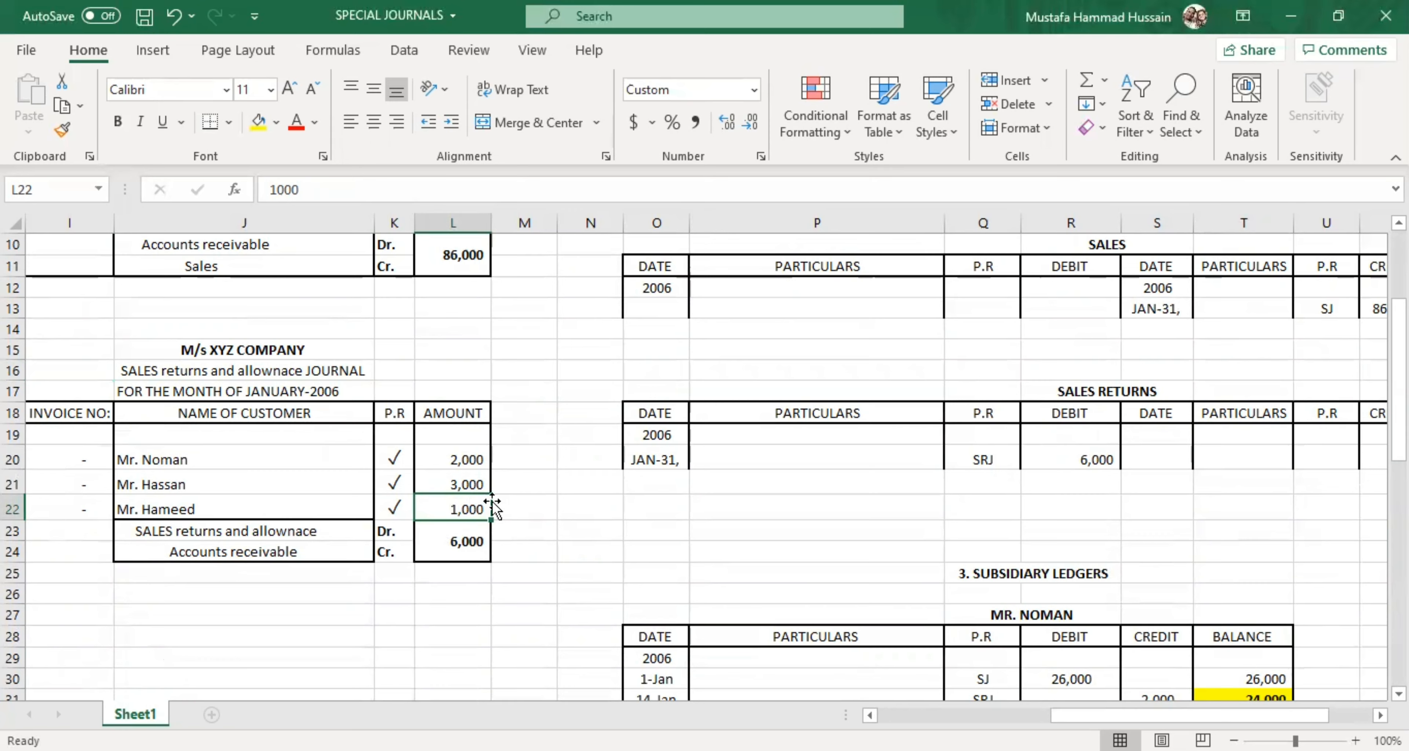
pyautogui.scroll(-11, 966, 524)
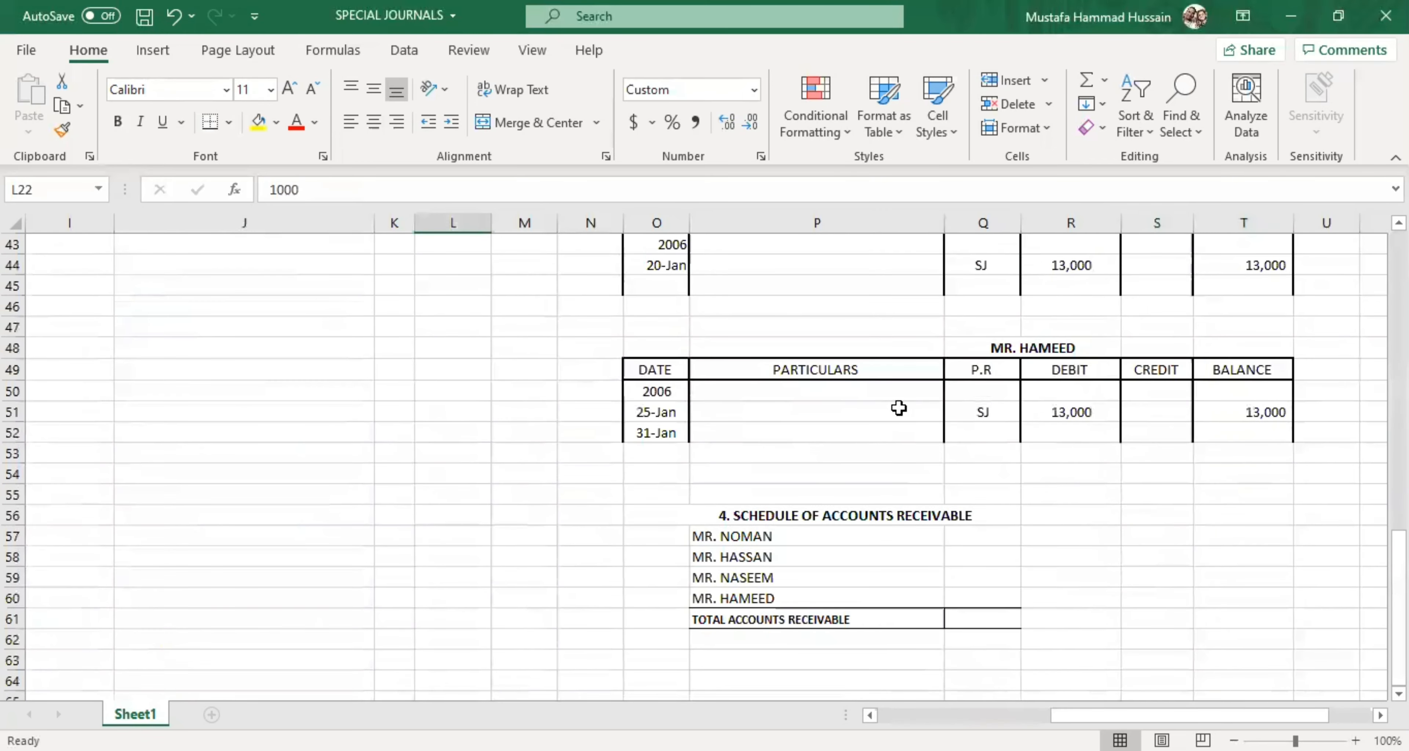
pyautogui.click(984, 432)
pyautogui.scroll(3, 543, 420)
pyautogui.scroll(7, 543, 420)
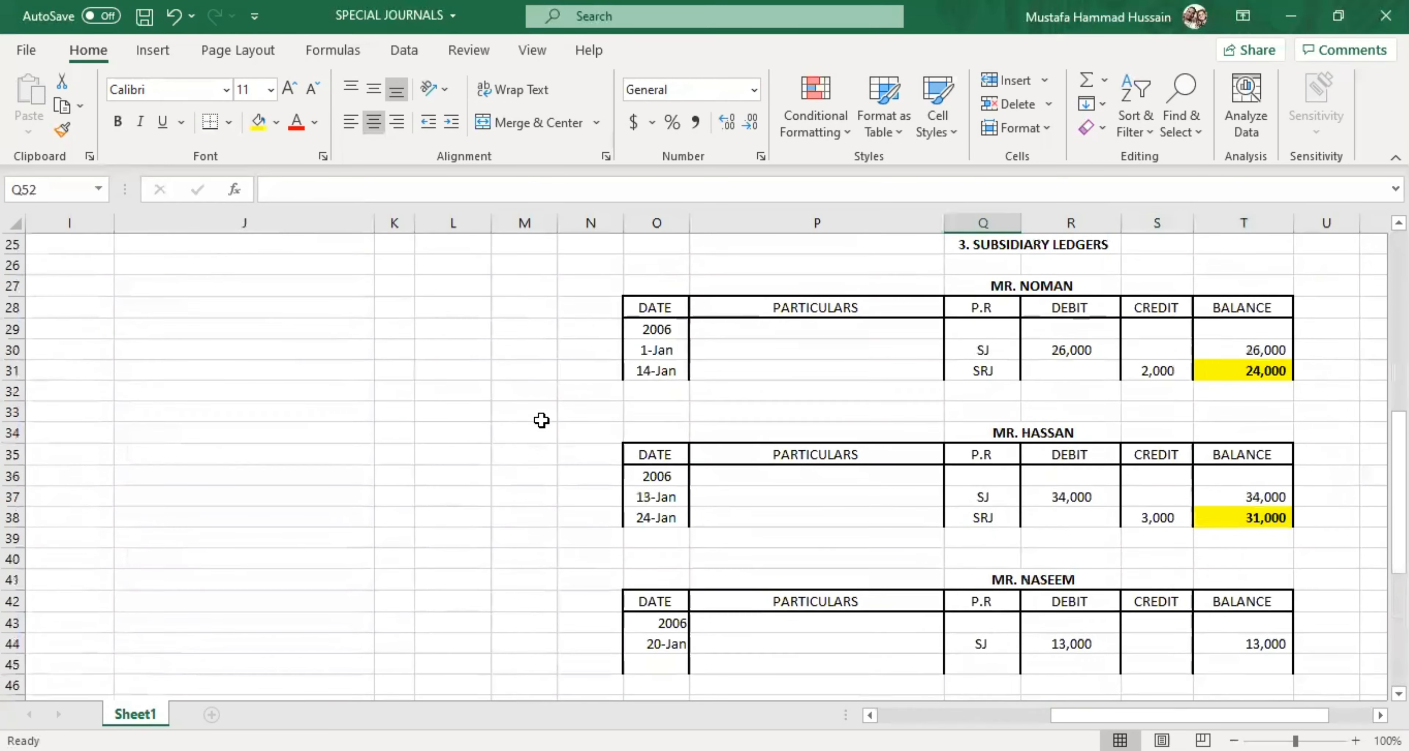
pyautogui.scroll(-8, 957, 547)
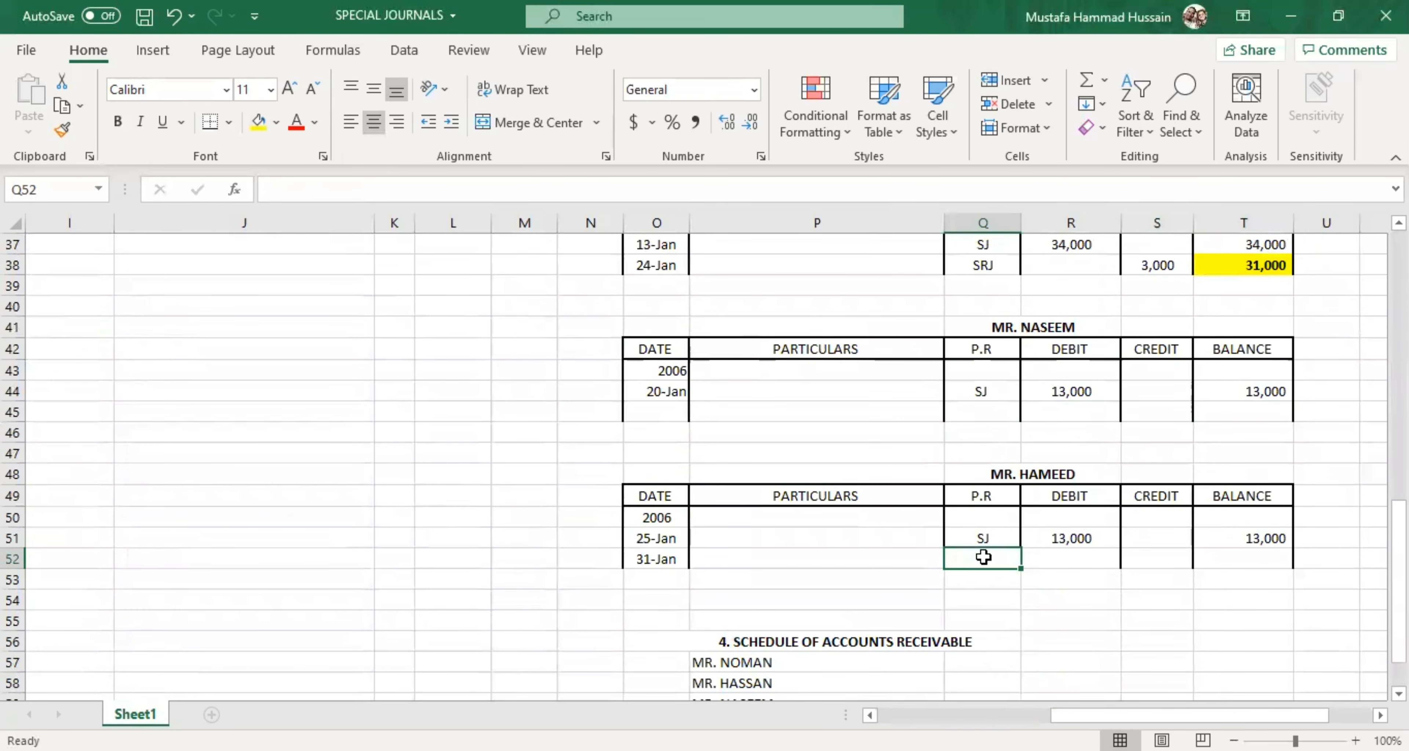
pyautogui.write('SRJ')
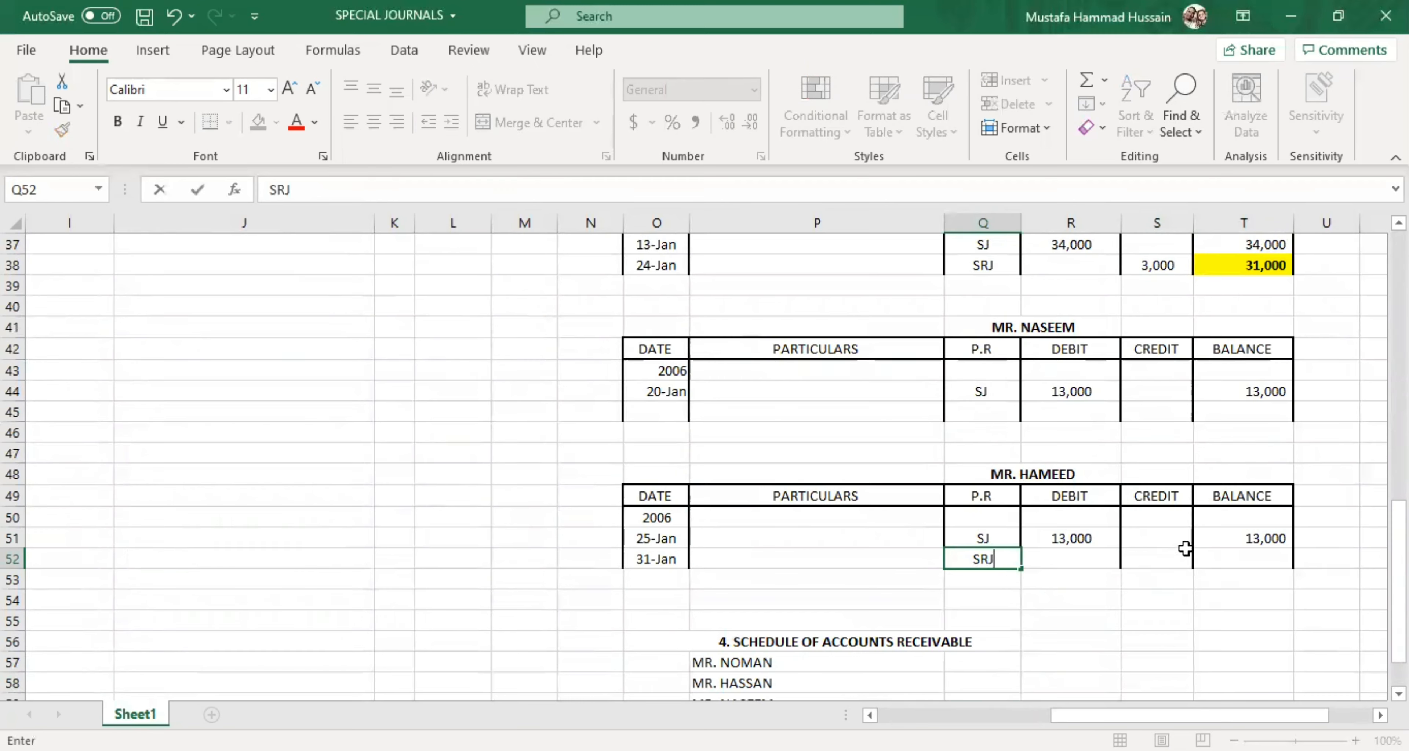
# Step: Enter a credit of 1,000 on the fourth customer's 31-Jan line and compare it with the 25-Jan debit
pyautogui.click(1186, 550)
pyautogui.write('1000')
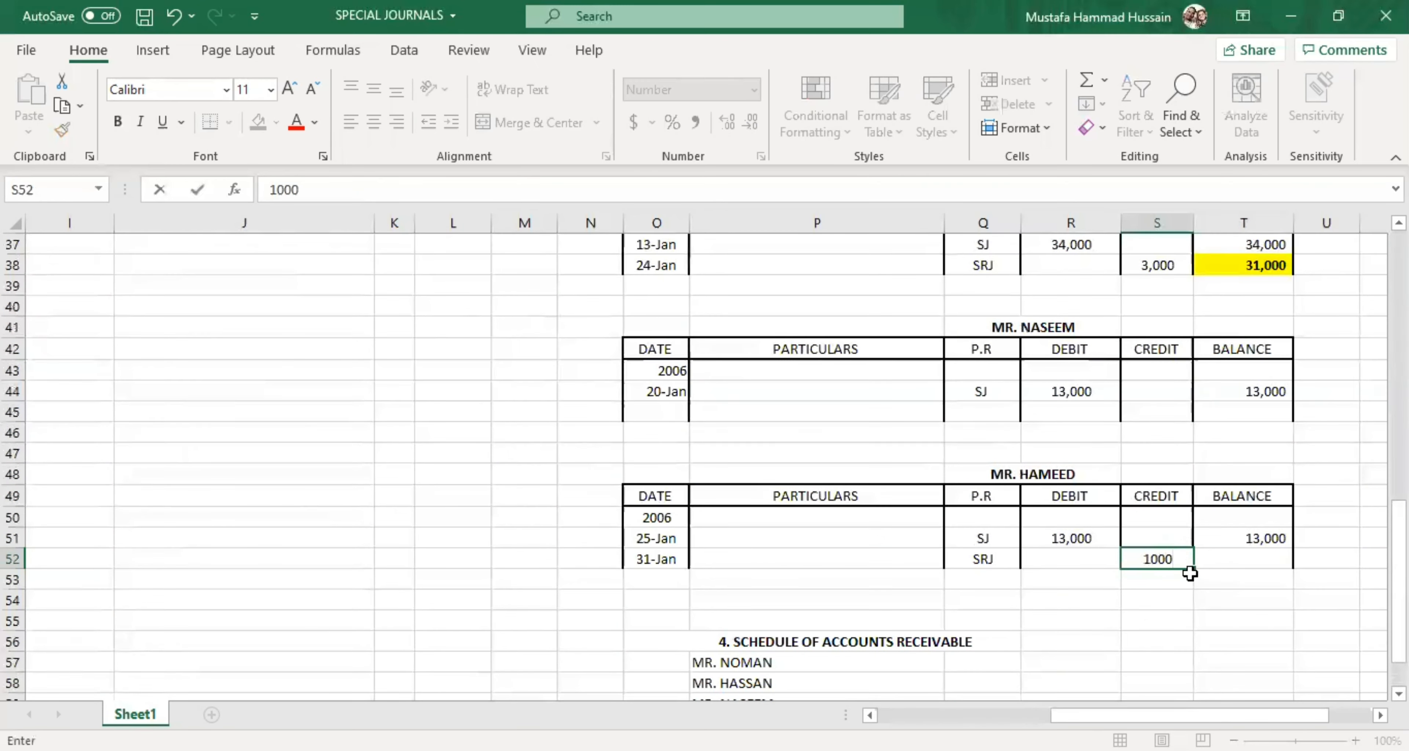
pyautogui.click(1192, 656)
pyautogui.scroll(-2, 1062, 525)
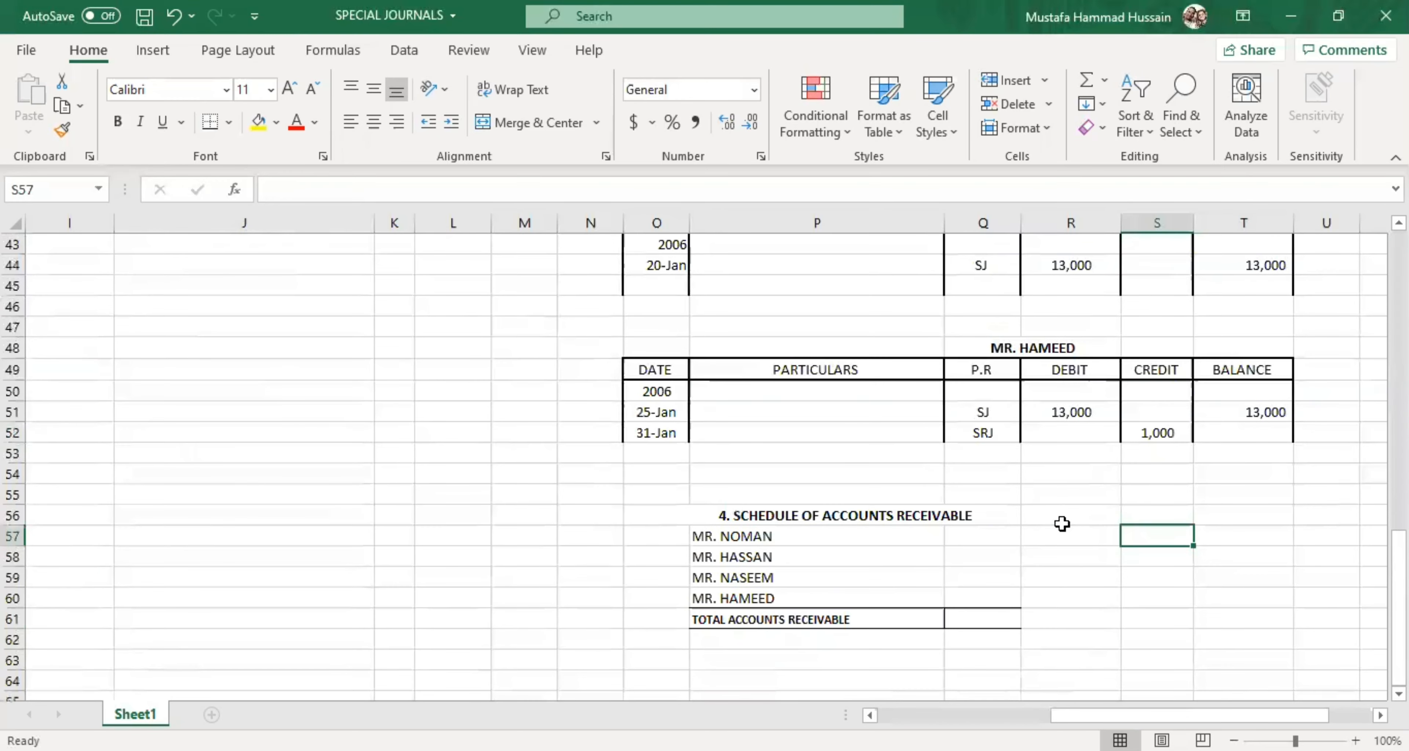
pyautogui.click(1076, 411)
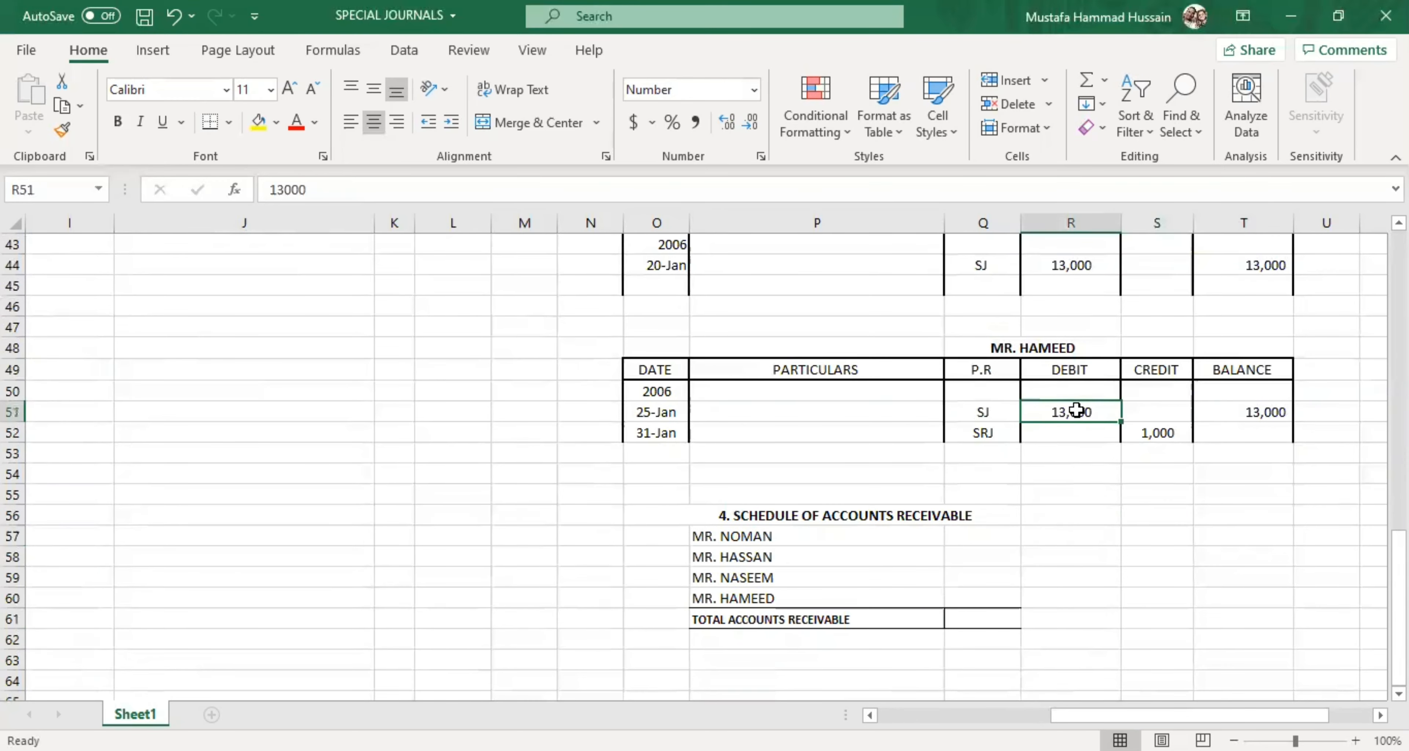
pyautogui.click(1159, 438)
pyautogui.click(1213, 442)
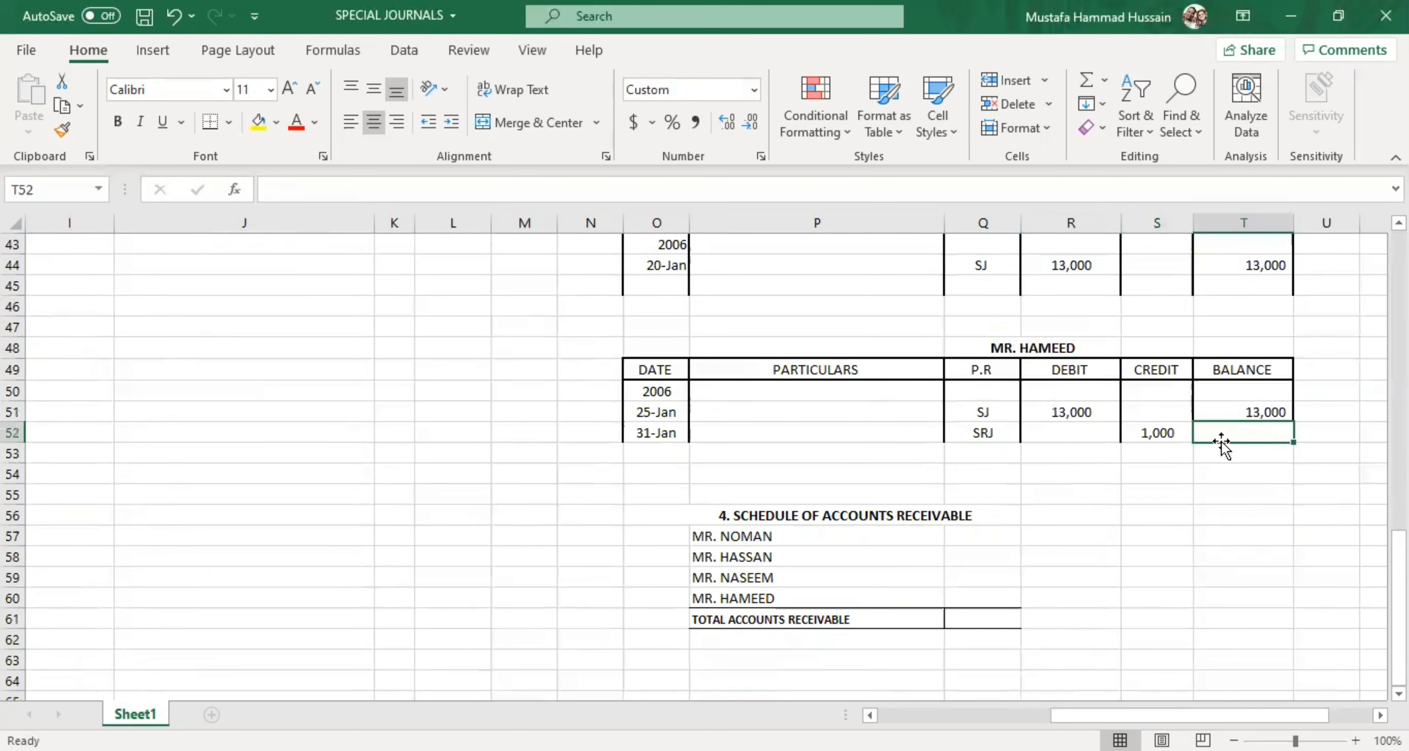
# Step: Try posting the return of 1,000 as a debit with a balance of 14,000 on the fourth customer's 31-Jan line
pyautogui.click(1158, 433)
pyautogui.press('BackSpace')
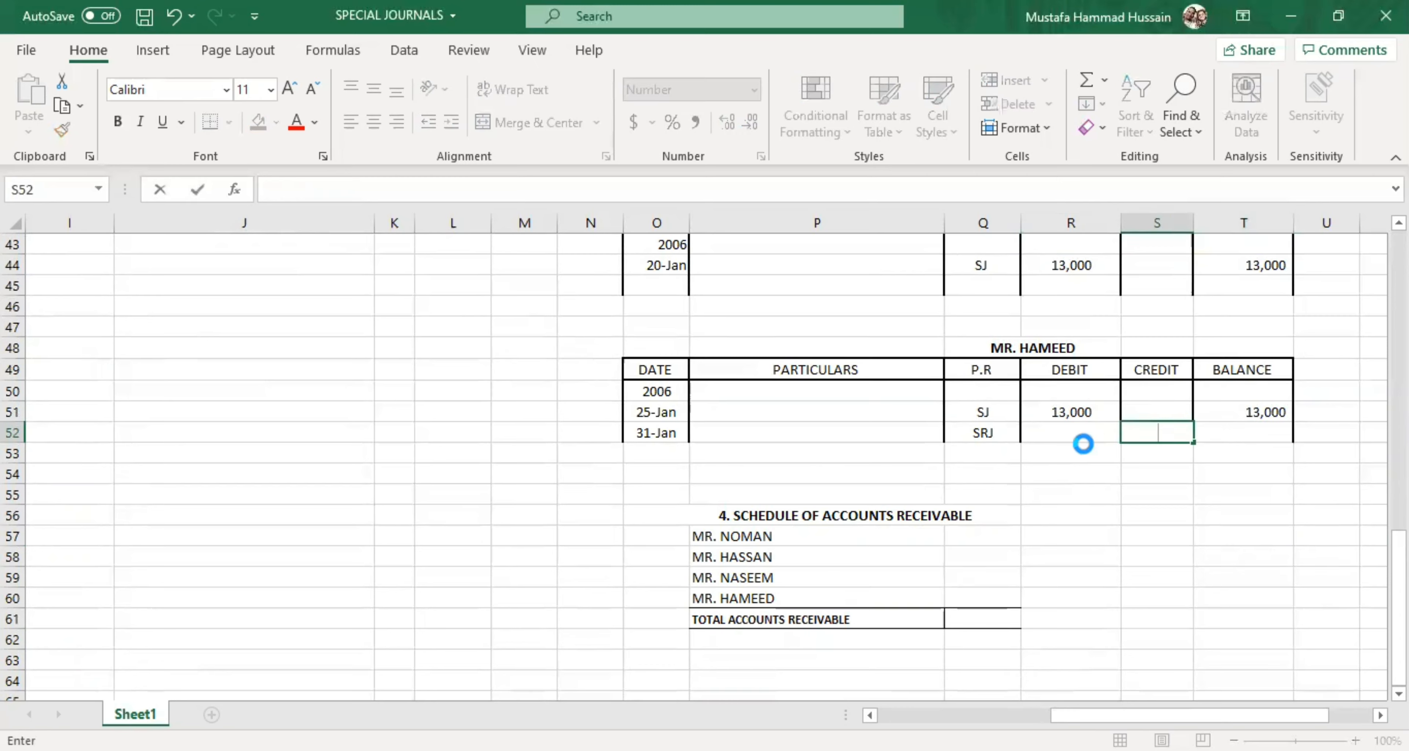
pyautogui.click(1081, 435)
pyautogui.write('10')
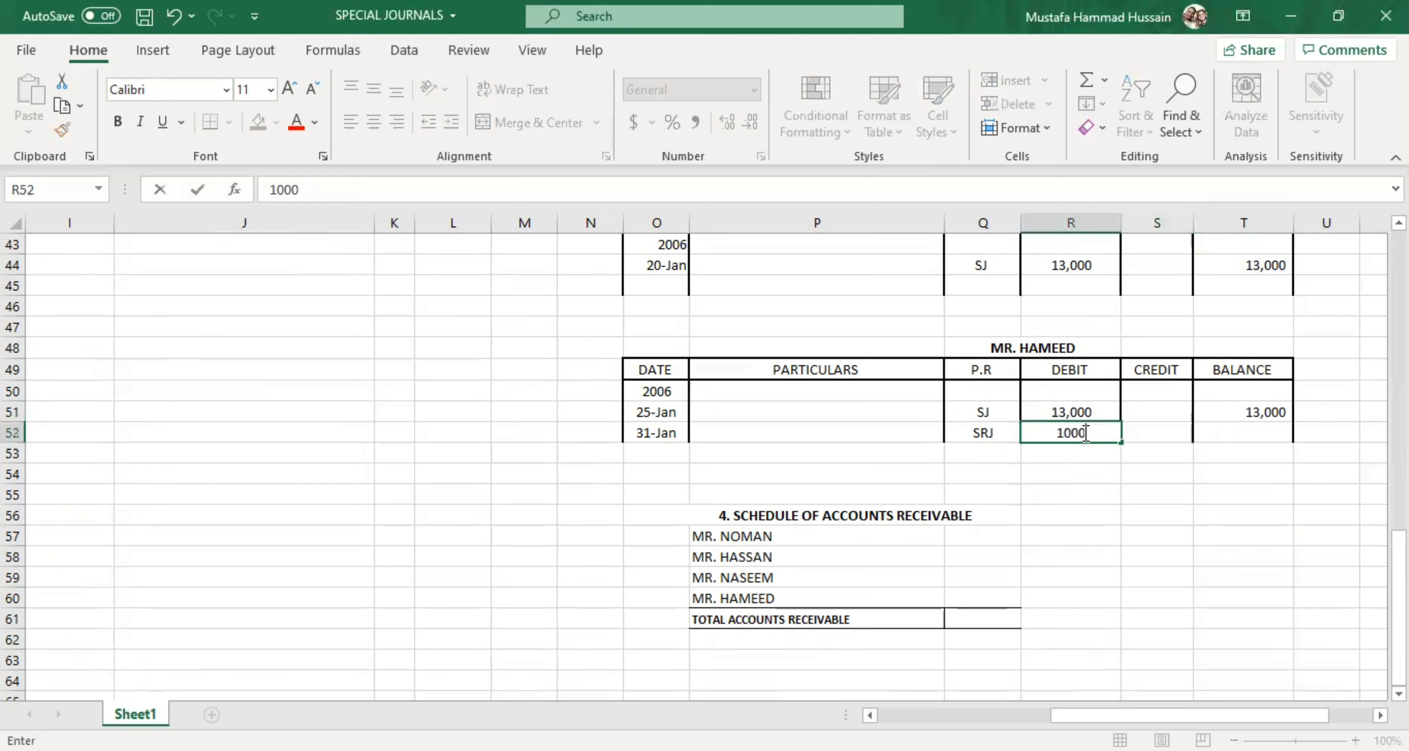
pyautogui.write('00')
pyautogui.click(1155, 493)
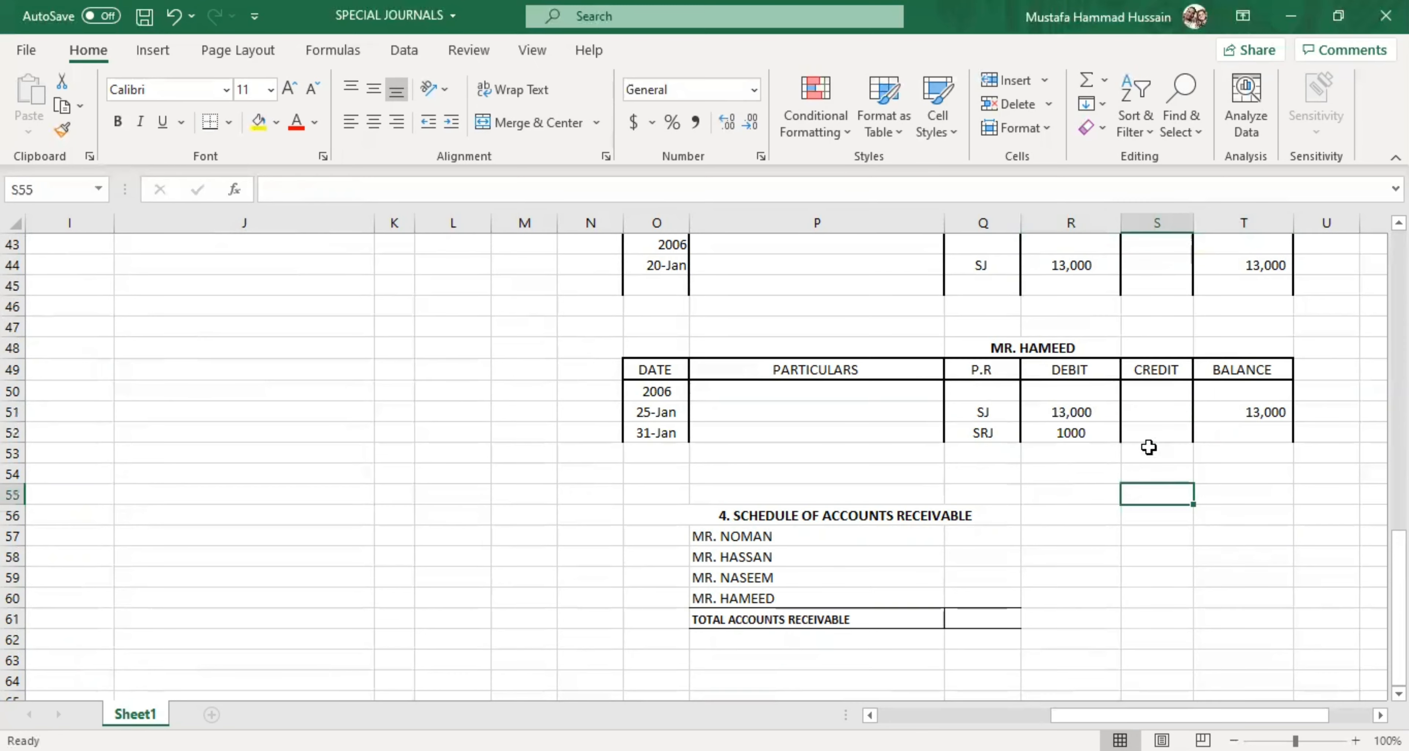
pyautogui.click(1256, 434)
pyautogui.write('14,000')
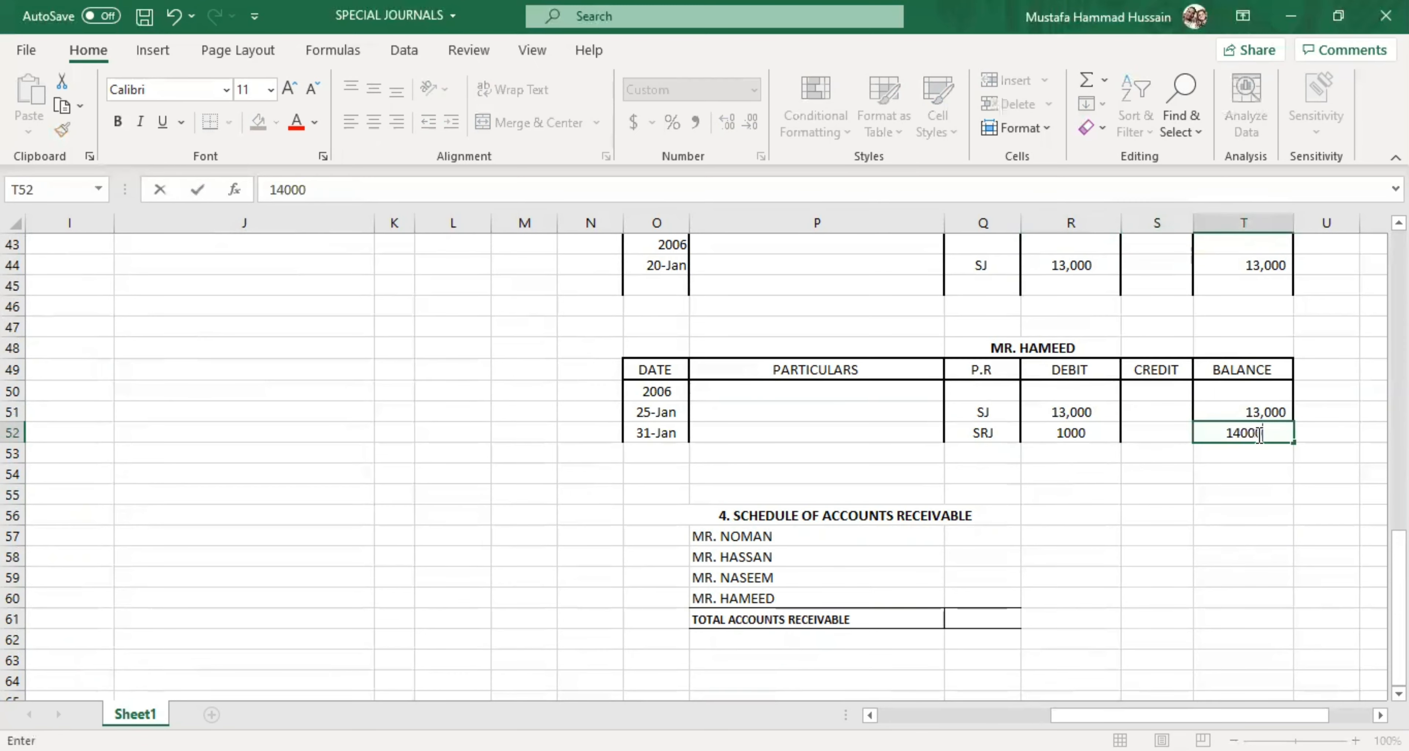
pyautogui.click(1247, 496)
# Step: Clear the debit and balance on the fourth customer's 31-Jan line and enter 1,000 as a credit again
pyautogui.click(1088, 427)
pyautogui.click(1088, 430)
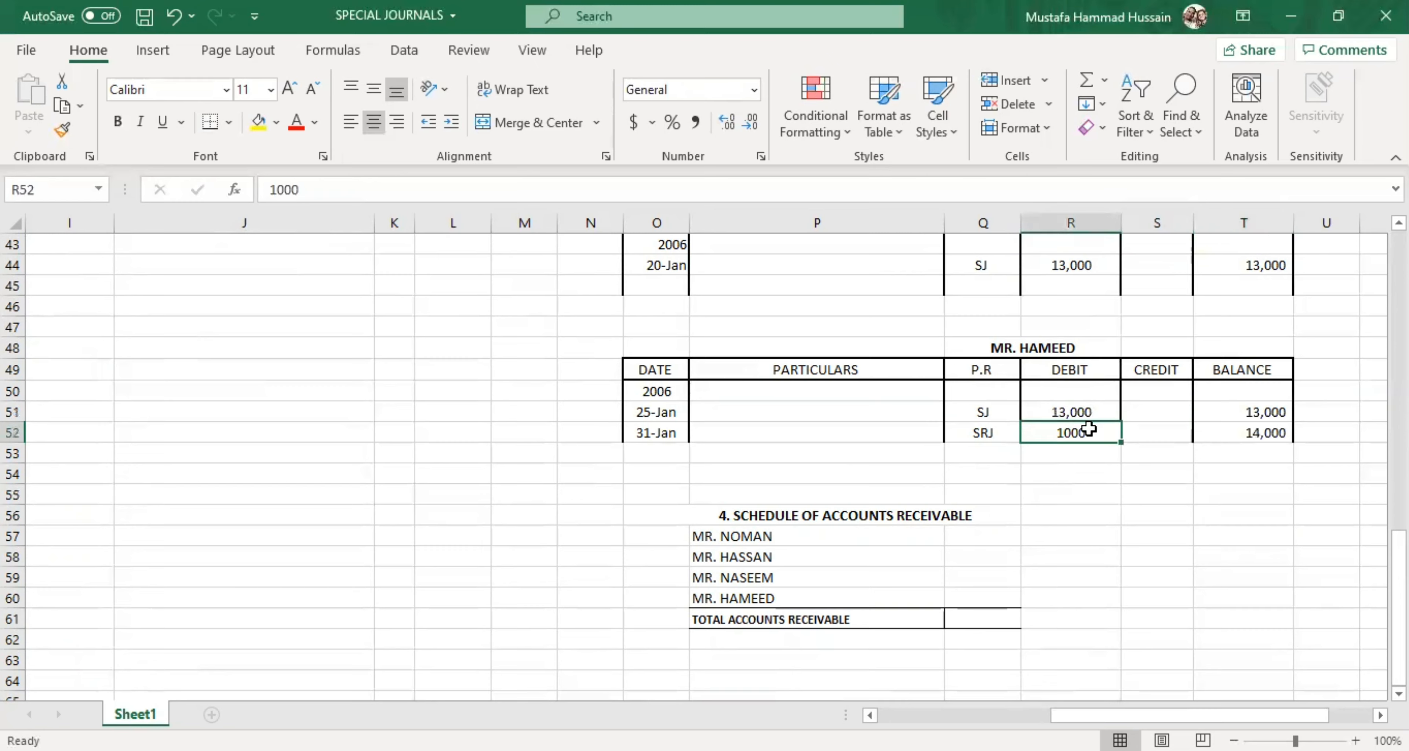
pyautogui.press('BackSpace')
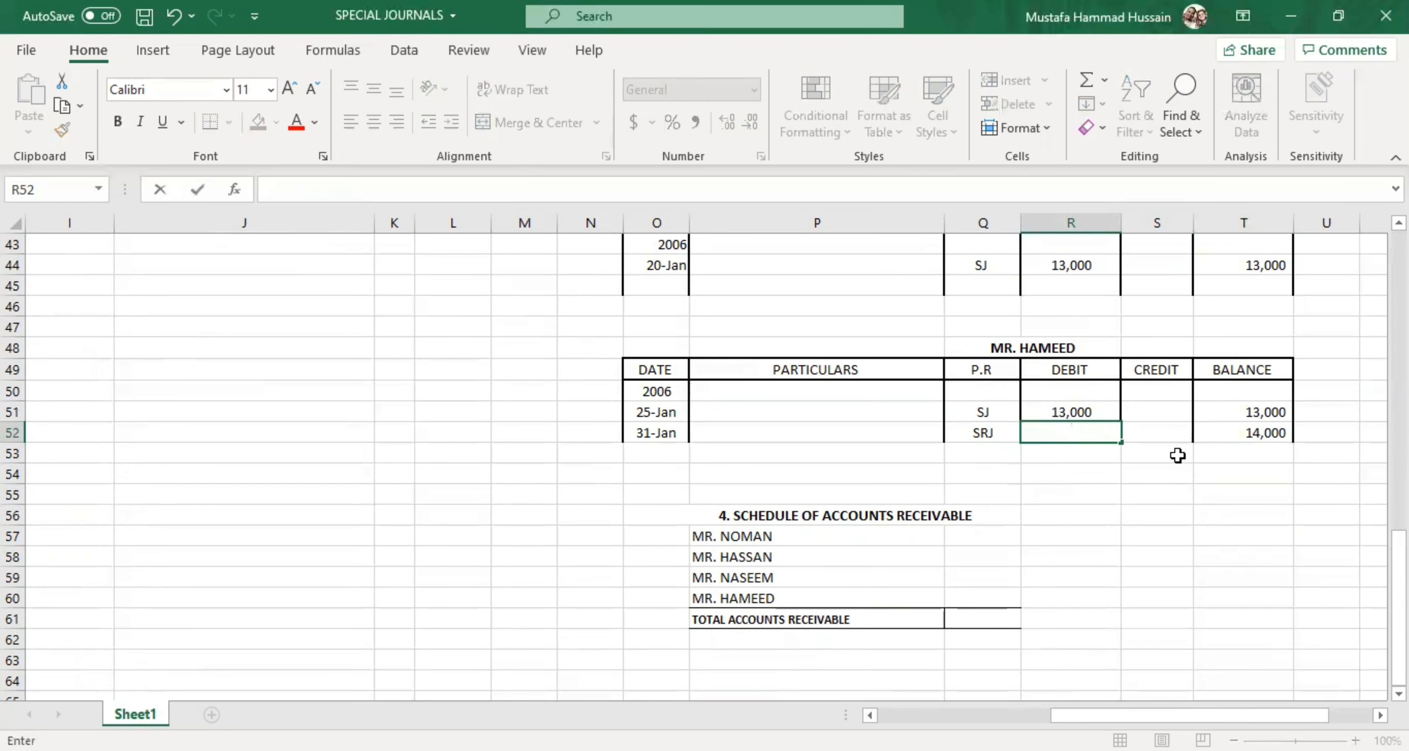
pyautogui.click(1169, 430)
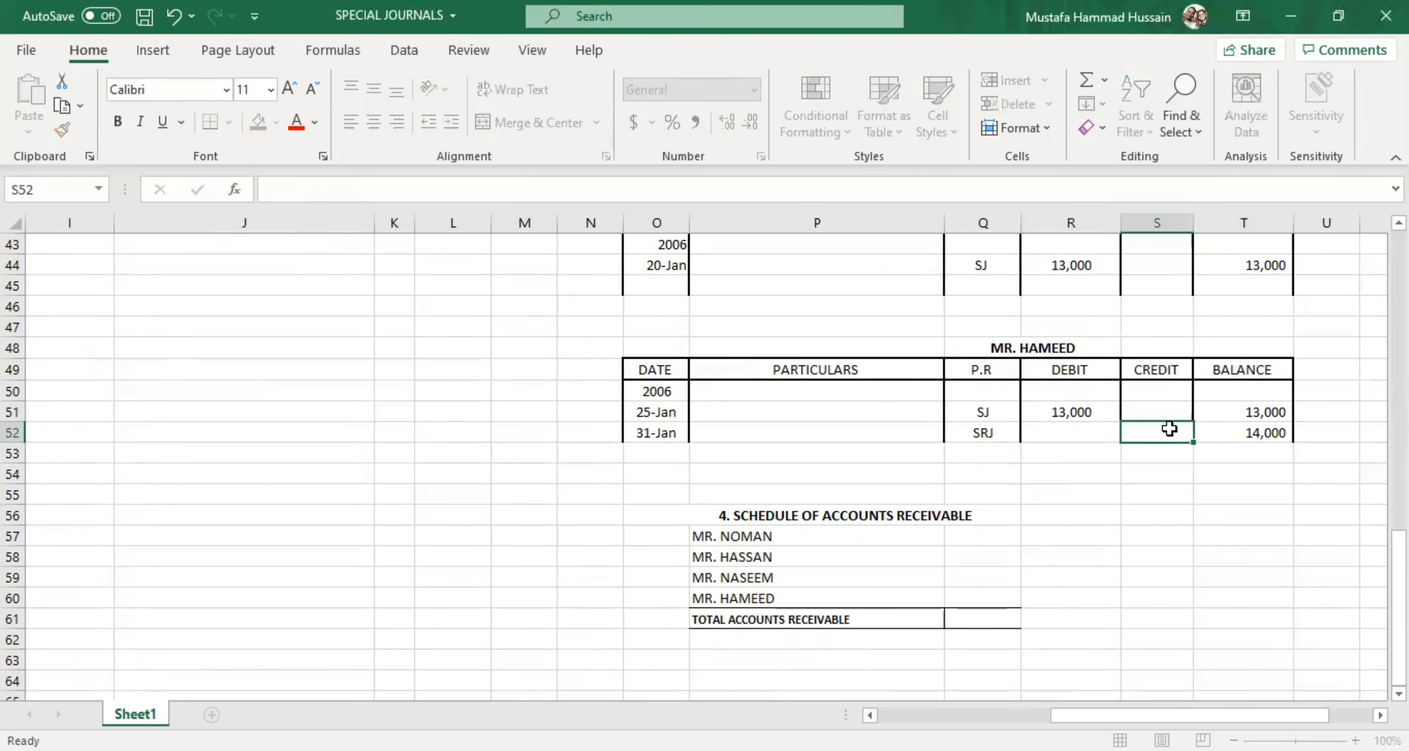
pyautogui.click(1221, 432)
pyautogui.press('BackSpace')
pyautogui.click(1131, 432)
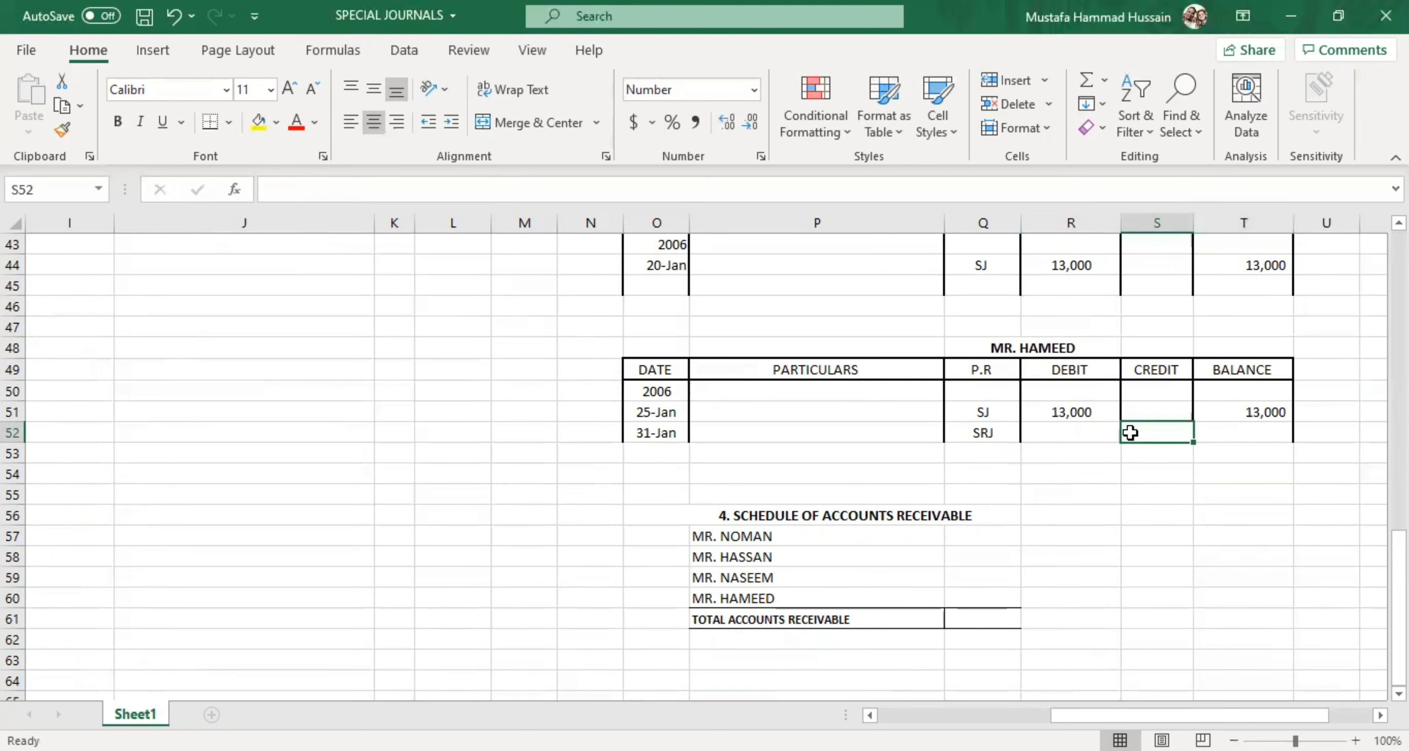
pyautogui.write('1000')
pyautogui.click(1175, 526)
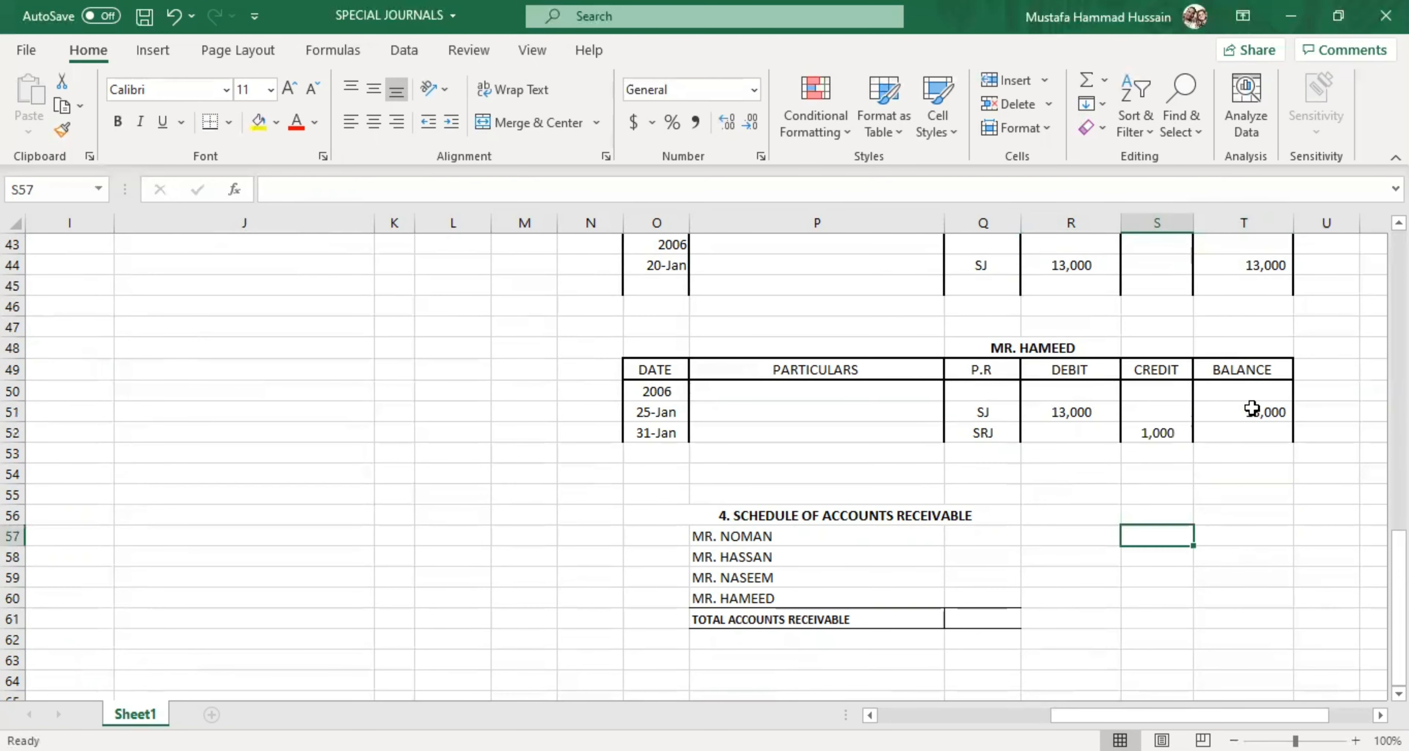
# Step: Enter a balance of 12,000 on the fourth customer's 31-Jan ledger line
pyautogui.click(1217, 423)
pyautogui.click(1061, 421)
pyautogui.click(1159, 437)
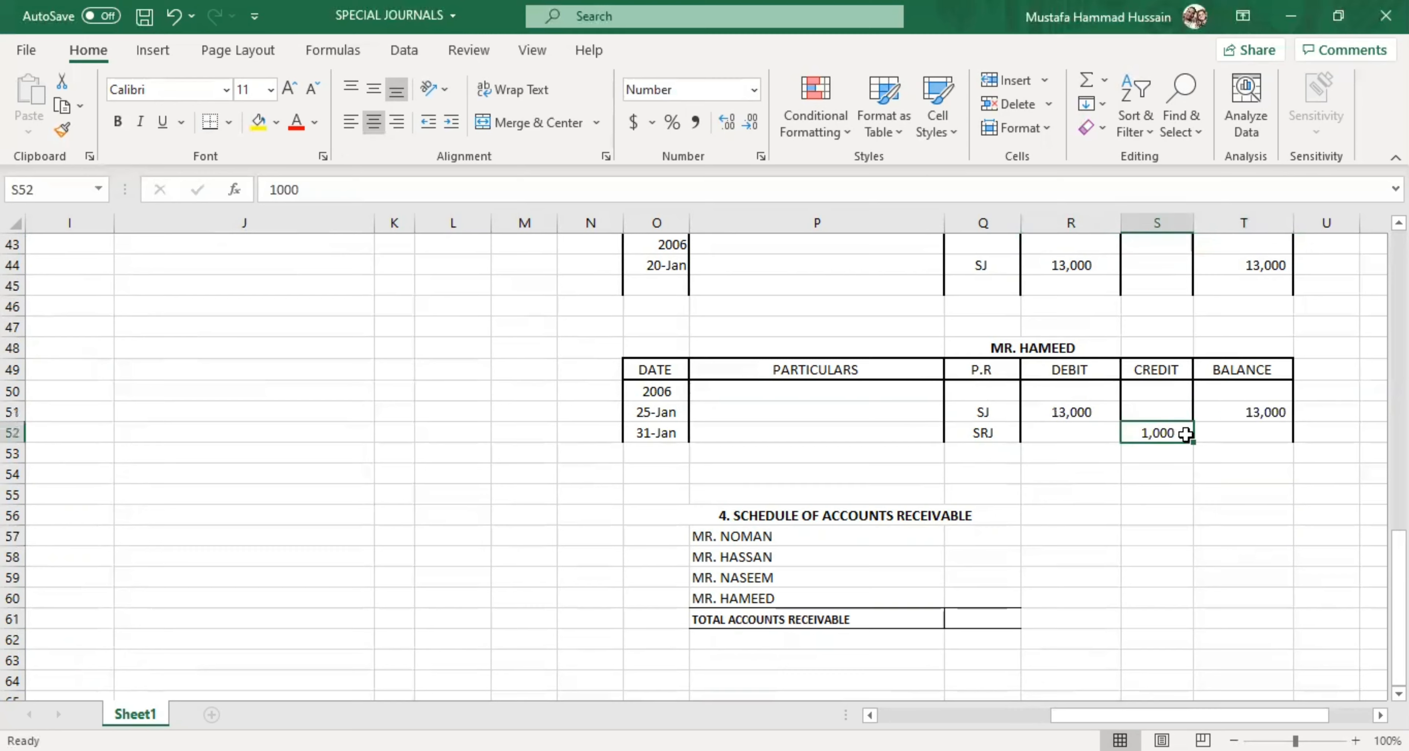
pyautogui.click(1199, 433)
pyautogui.write('12000')
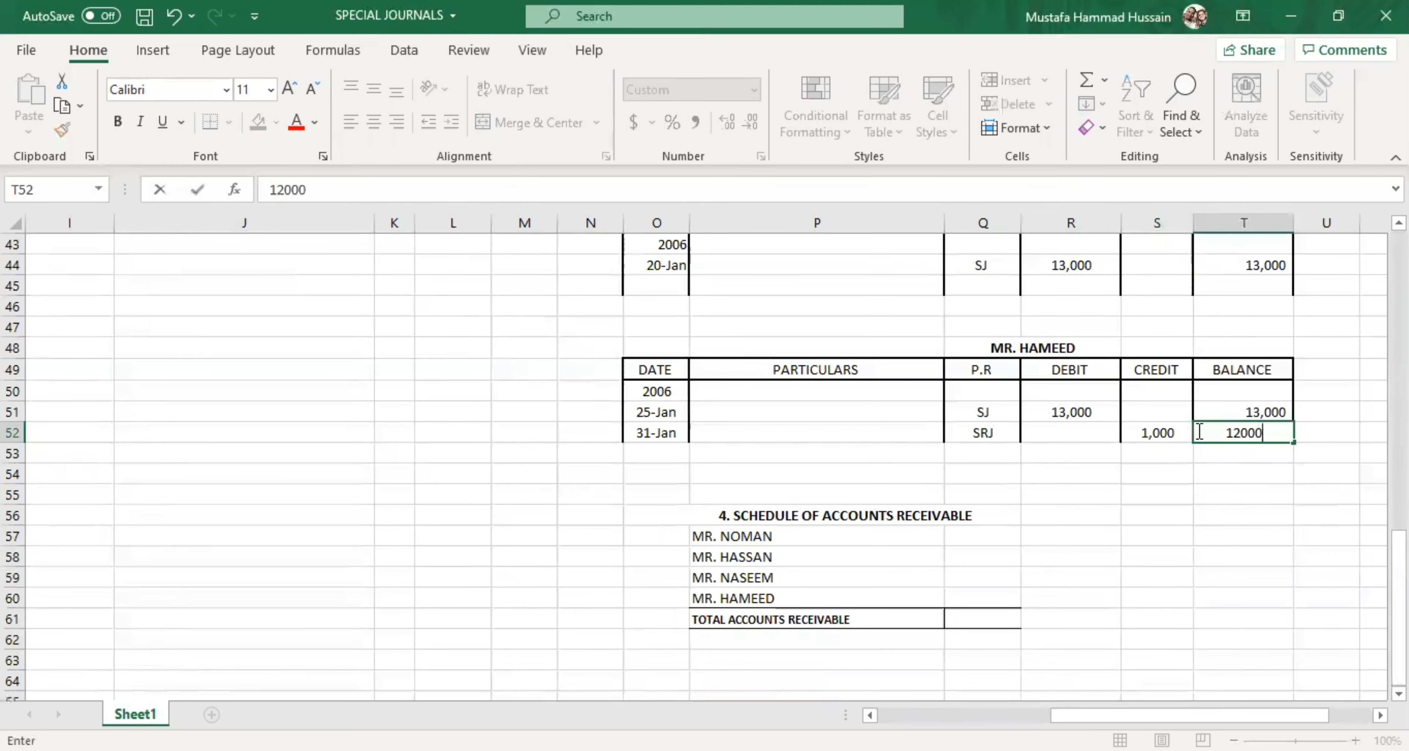
pyautogui.click(1250, 520)
# Step: Highlight the fourth customer's 31-Jan balance in yellow and make it bold
pyautogui.click(1270, 427)
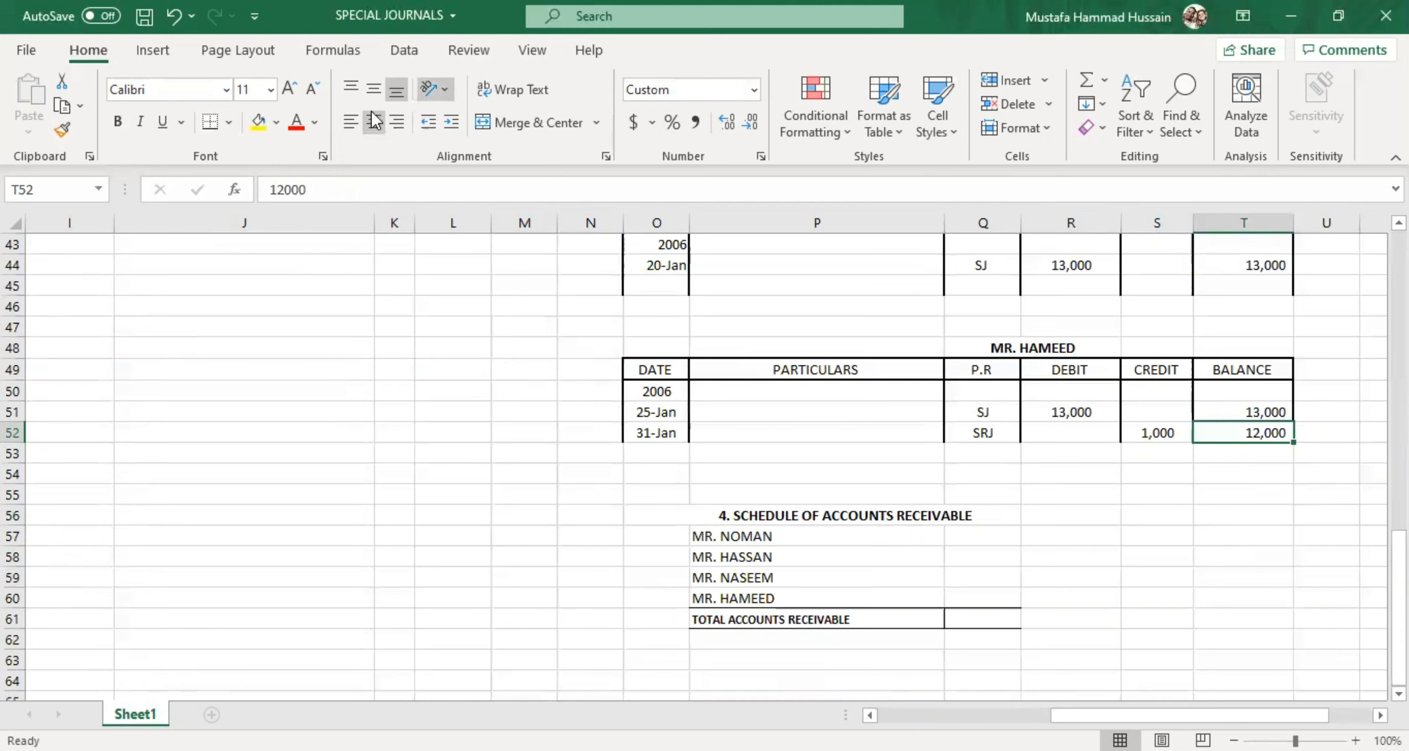
pyautogui.click(258, 121)
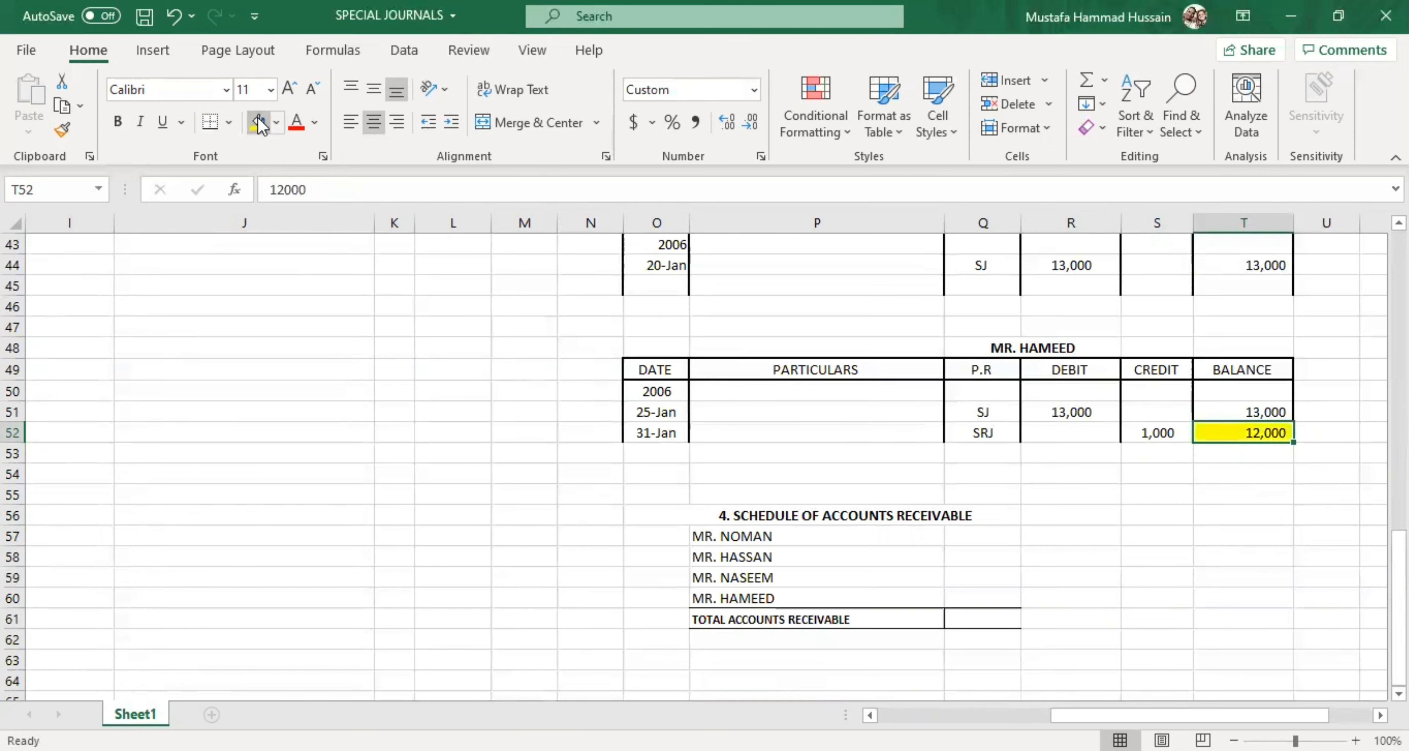
pyautogui.click(120, 123)
# Step: Compare the subsidiary ledgers requirement and the customers listed in the sales journal with the completed customer ledgers
pyautogui.scroll(5, 1068, 482)
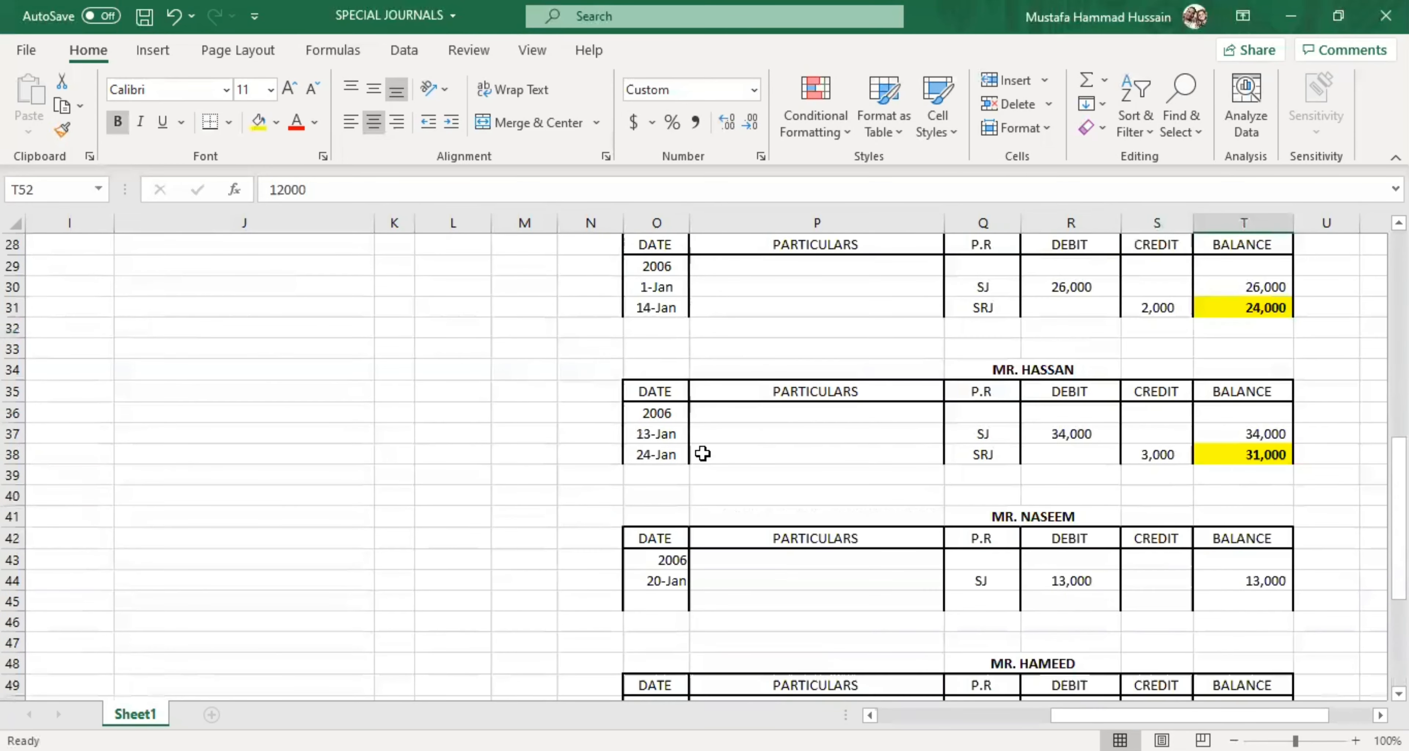
pyautogui.hscroll(-5, 245, 557)
pyautogui.scroll(7, 244, 558)
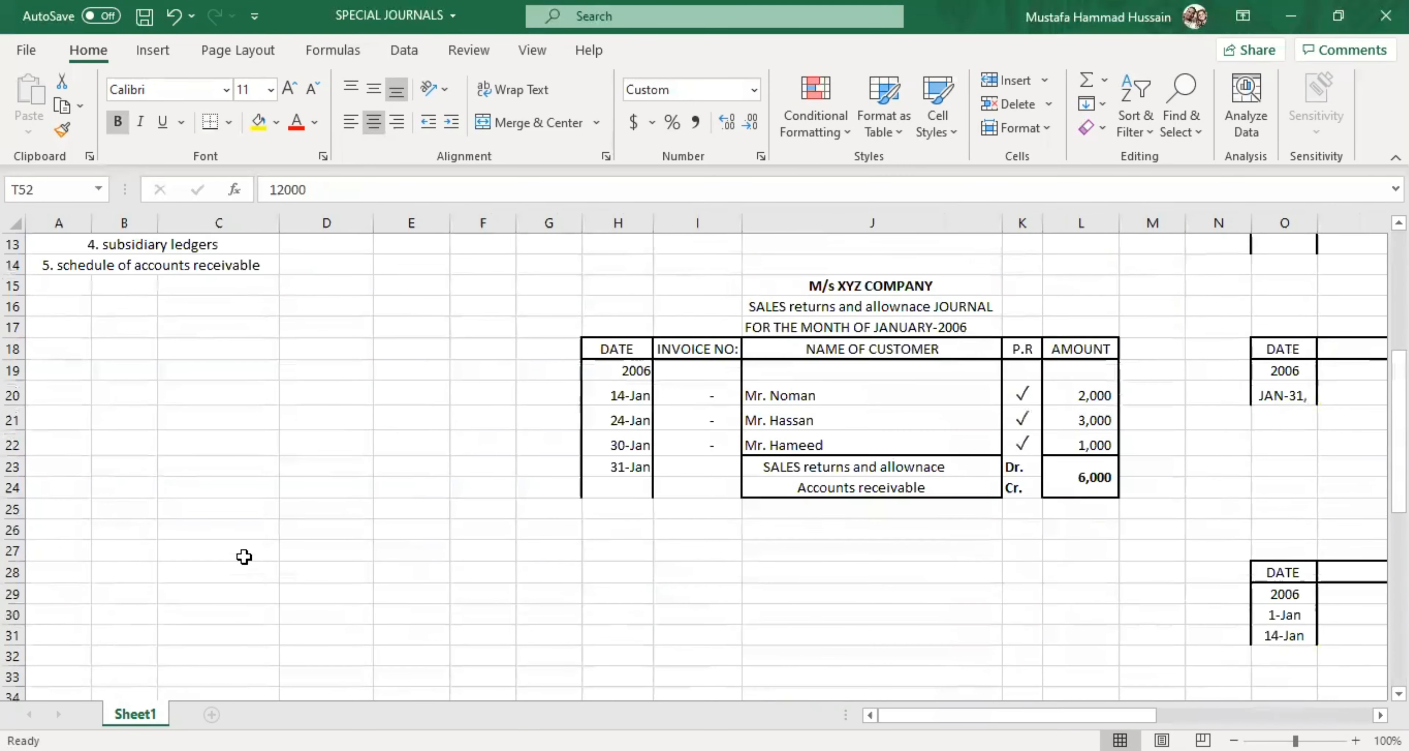
pyautogui.click(138, 385)
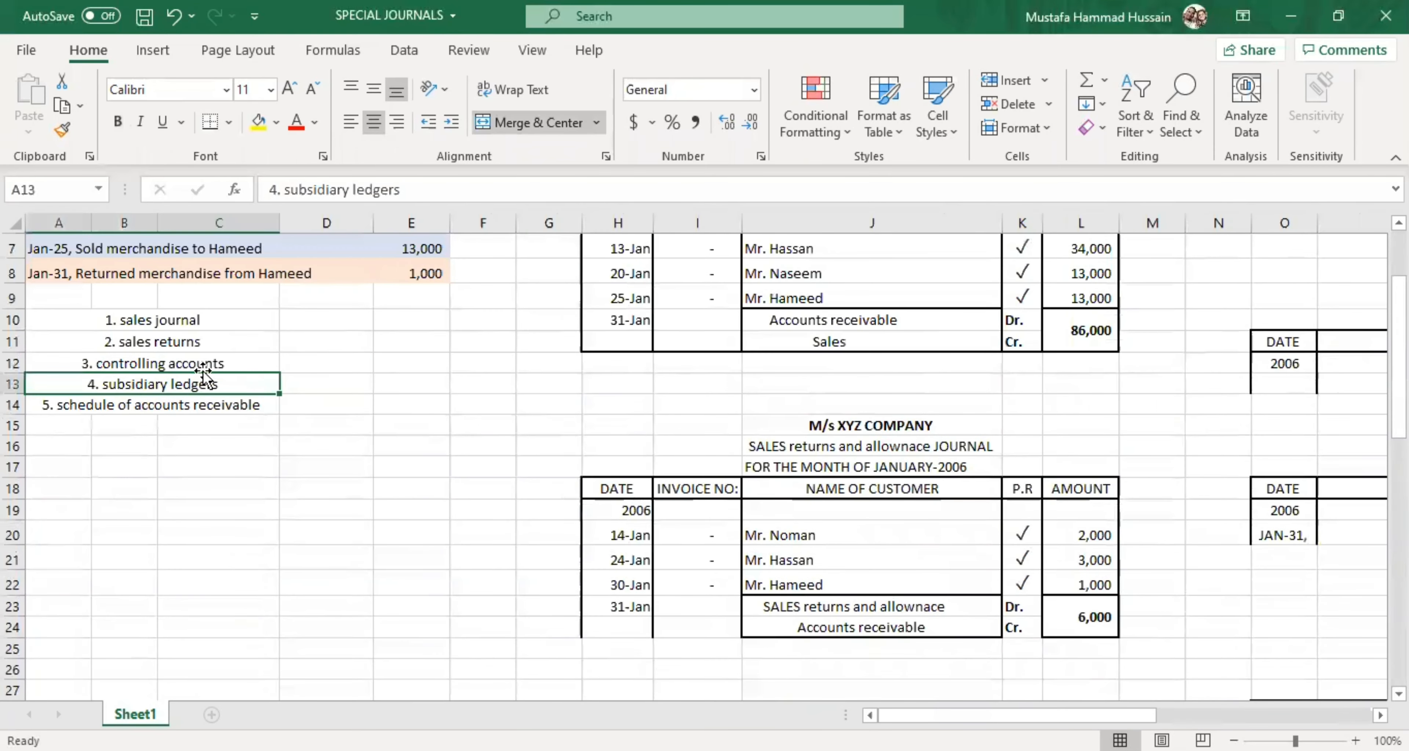
pyautogui.scroll(2, 753, 455)
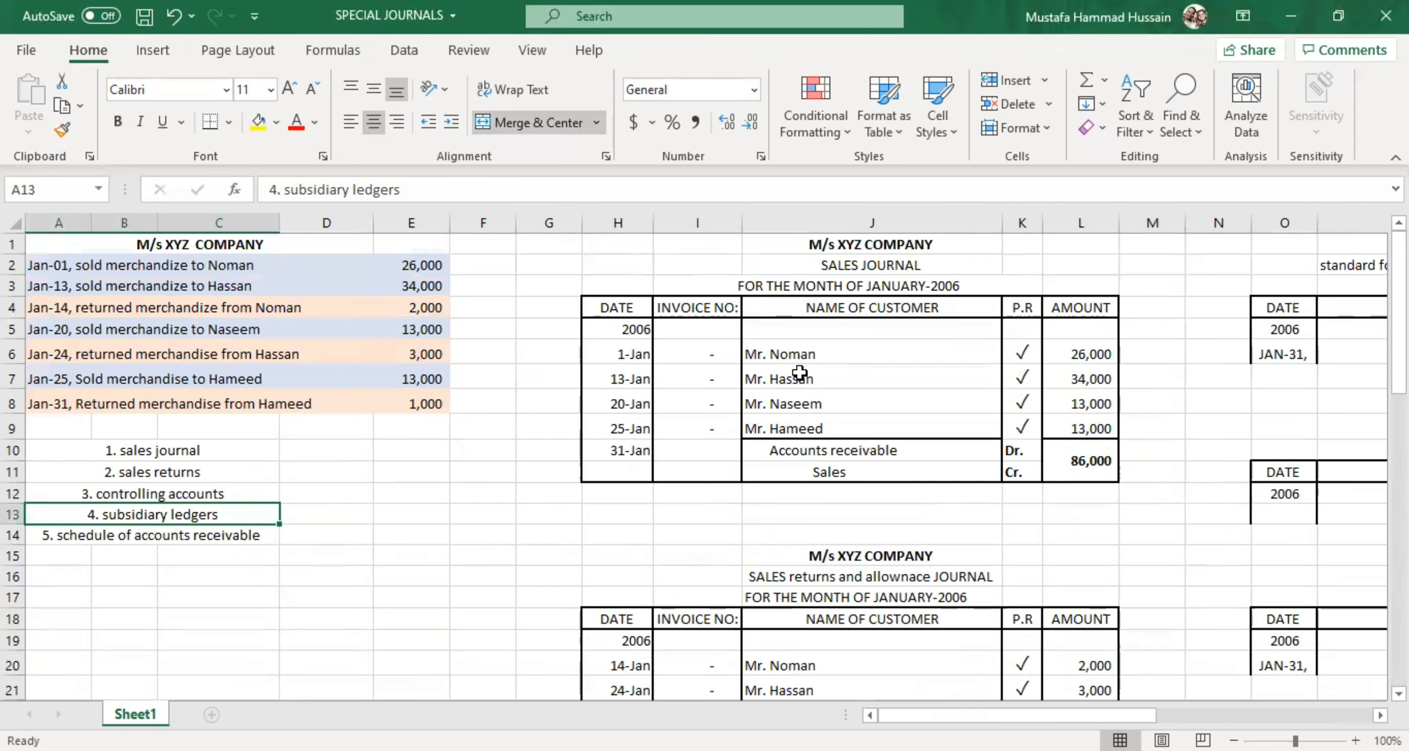
pyautogui.moveTo(798, 356); pyautogui.dragTo(819, 430)
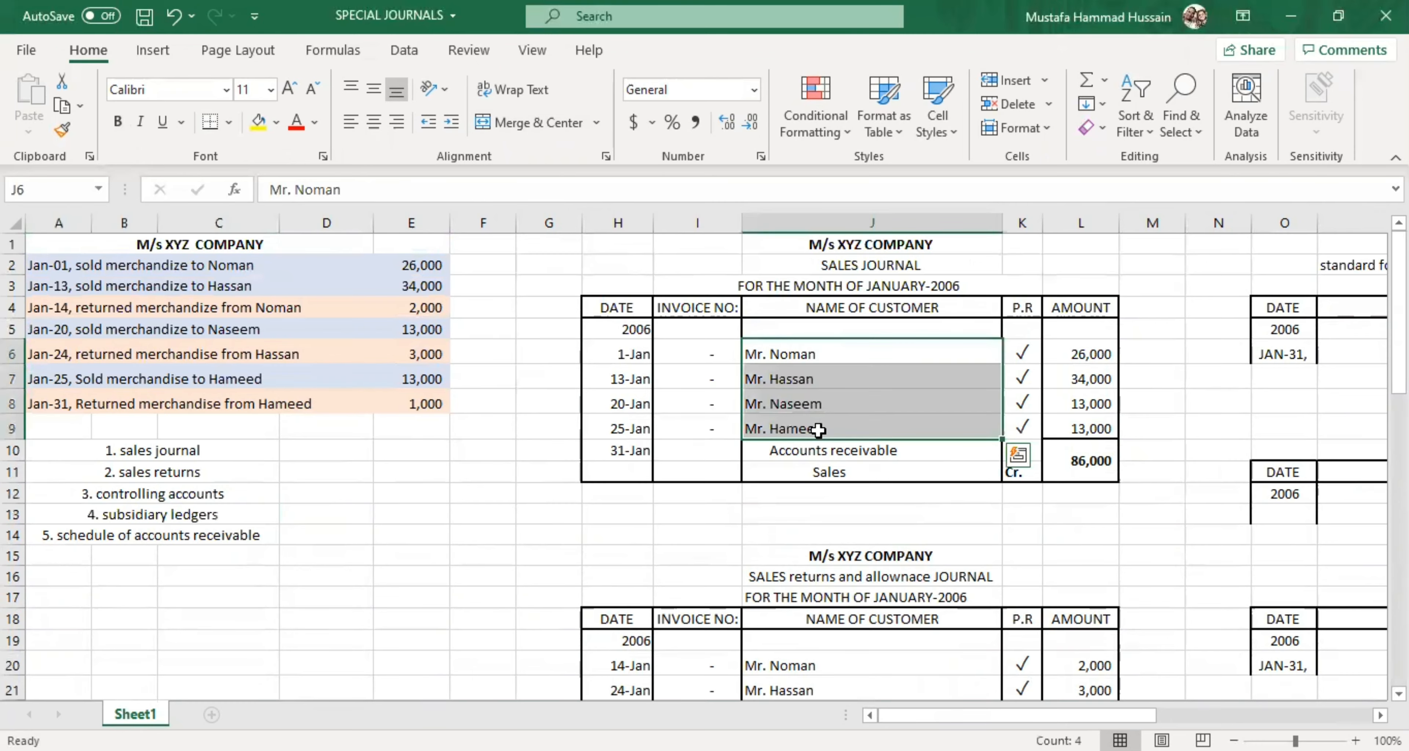
pyautogui.hscroll(5, 1124, 576)
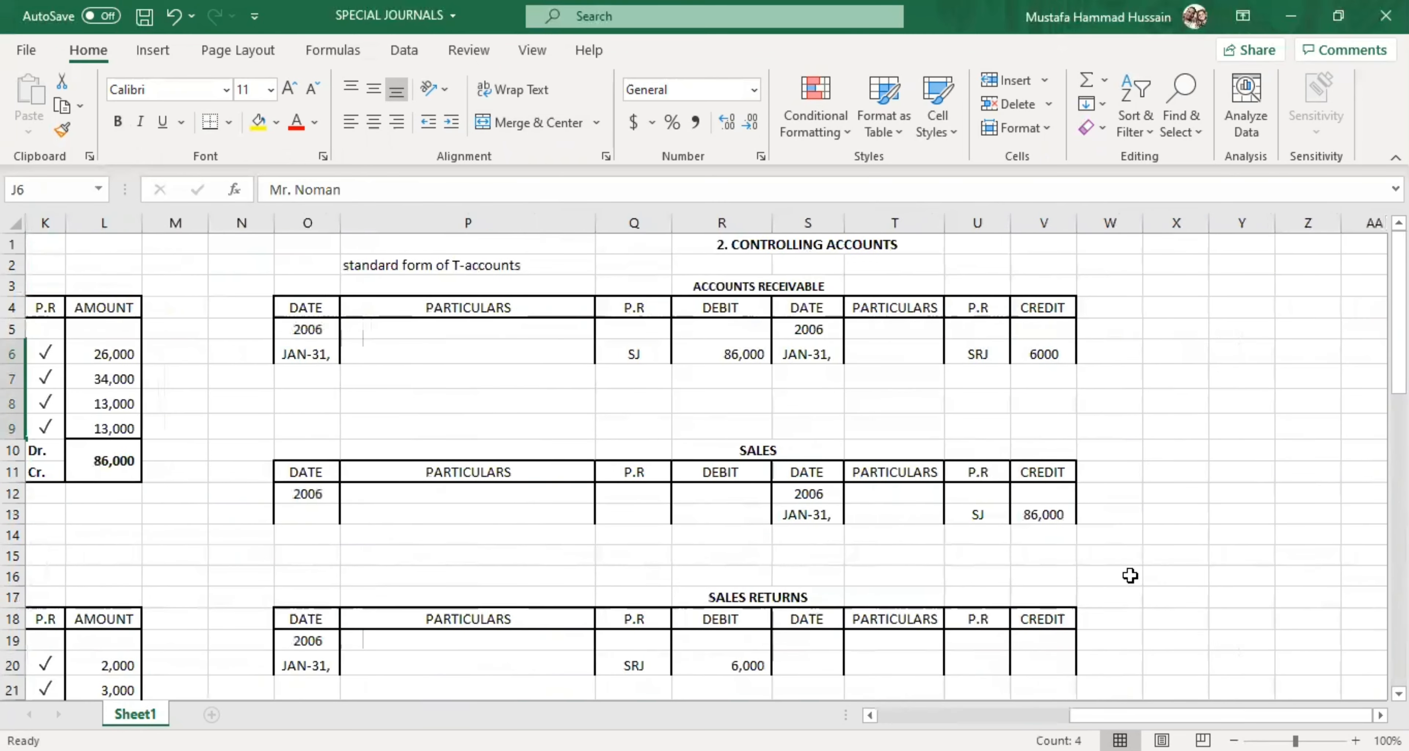
pyautogui.scroll(-8, 1122, 575)
pyautogui.click(874, 376)
pyautogui.scroll(-5, 881, 418)
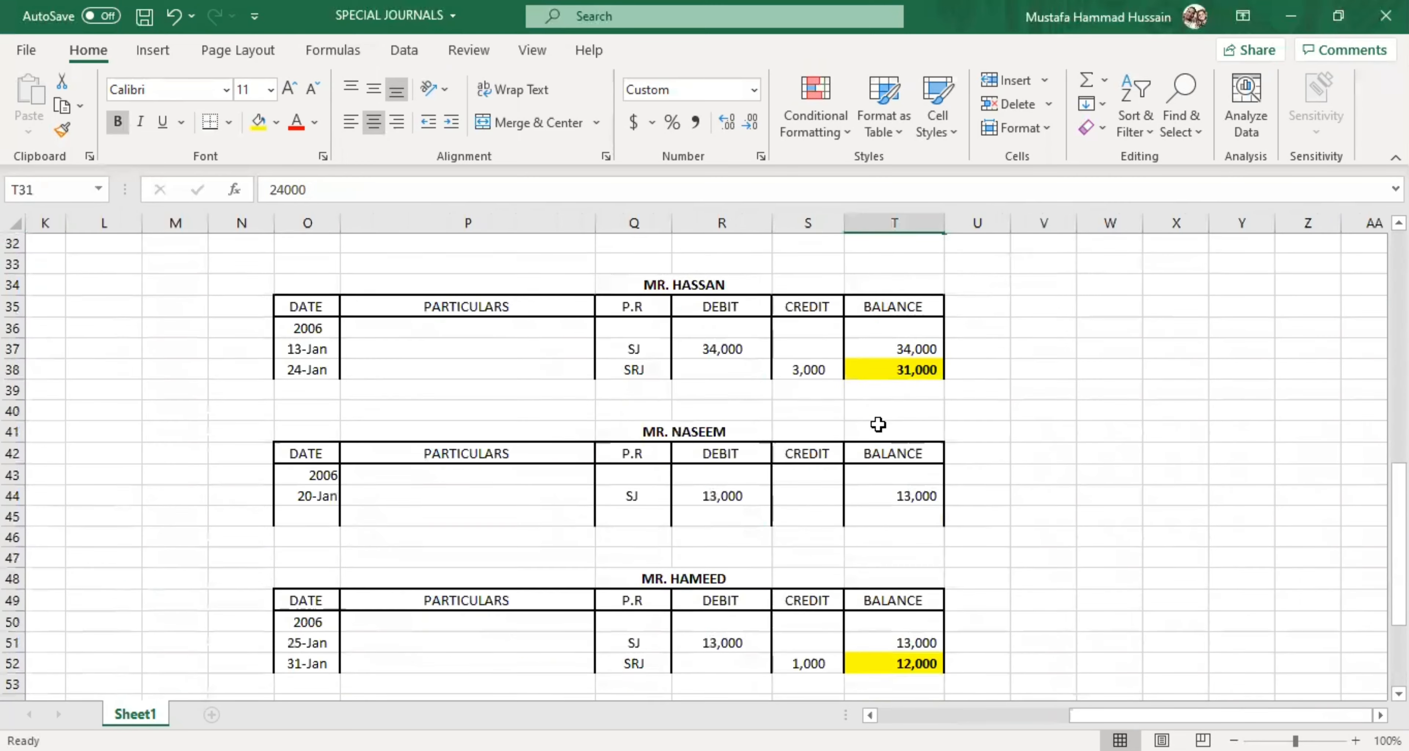
# Step: Highlight the third customer's 20-Jan balance in yellow and make it bold
pyautogui.scroll(3, 881, 419)
pyautogui.click(930, 515)
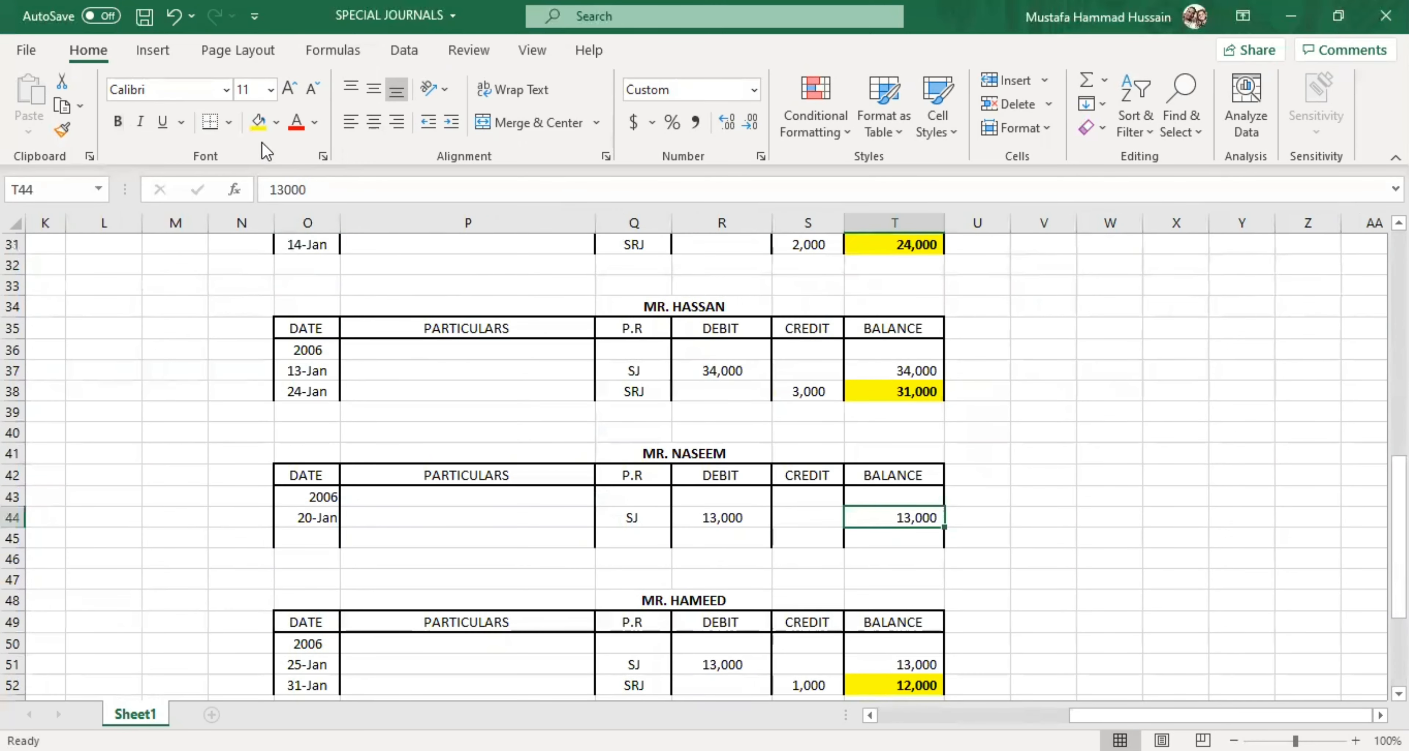
pyautogui.click(258, 122)
pyautogui.click(118, 121)
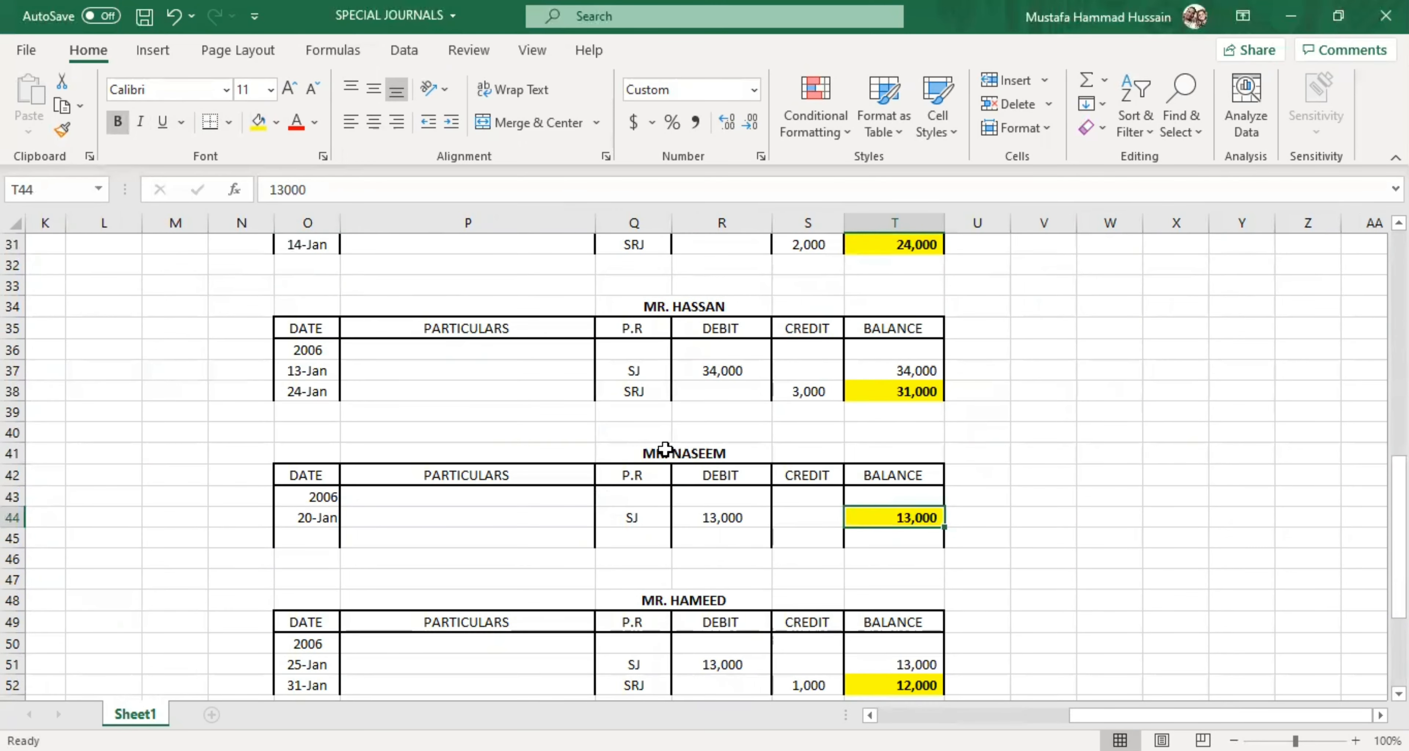
# Step: Review the schedule of accounts receivable heading and each customer's highlighted closing balance in the subsidiary ledgers
pyautogui.scroll(-4, 662, 450)
pyautogui.click(493, 511)
pyautogui.scroll(2, 570, 462)
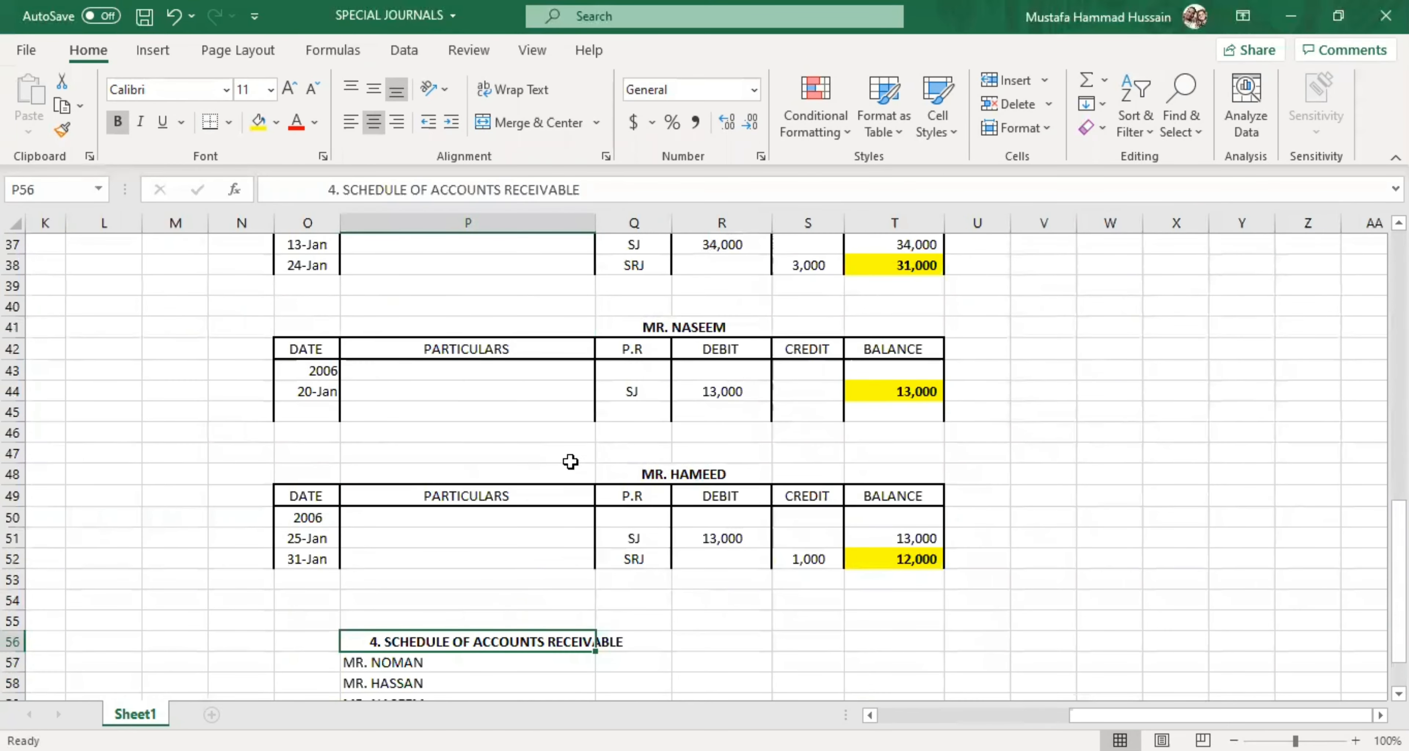
pyautogui.scroll(6, 502, 527)
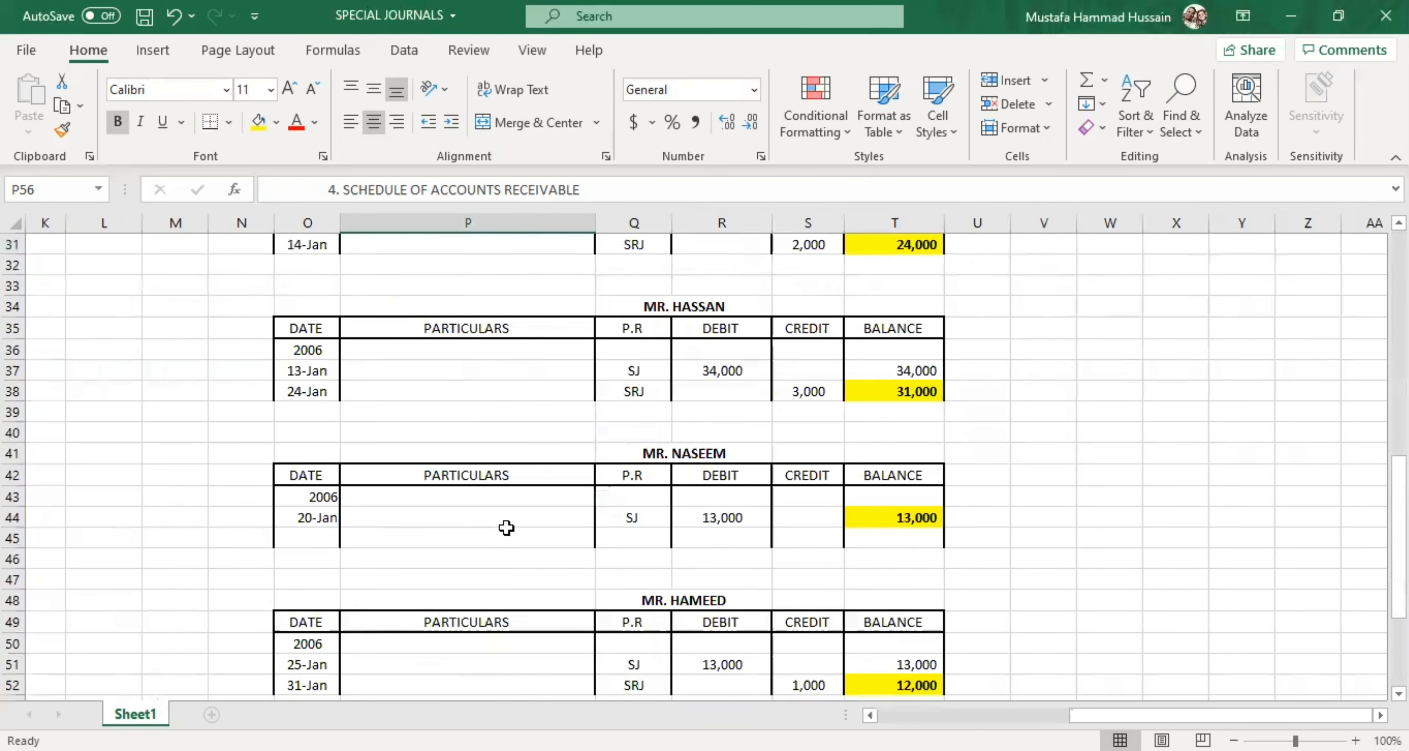
pyautogui.click(673, 379)
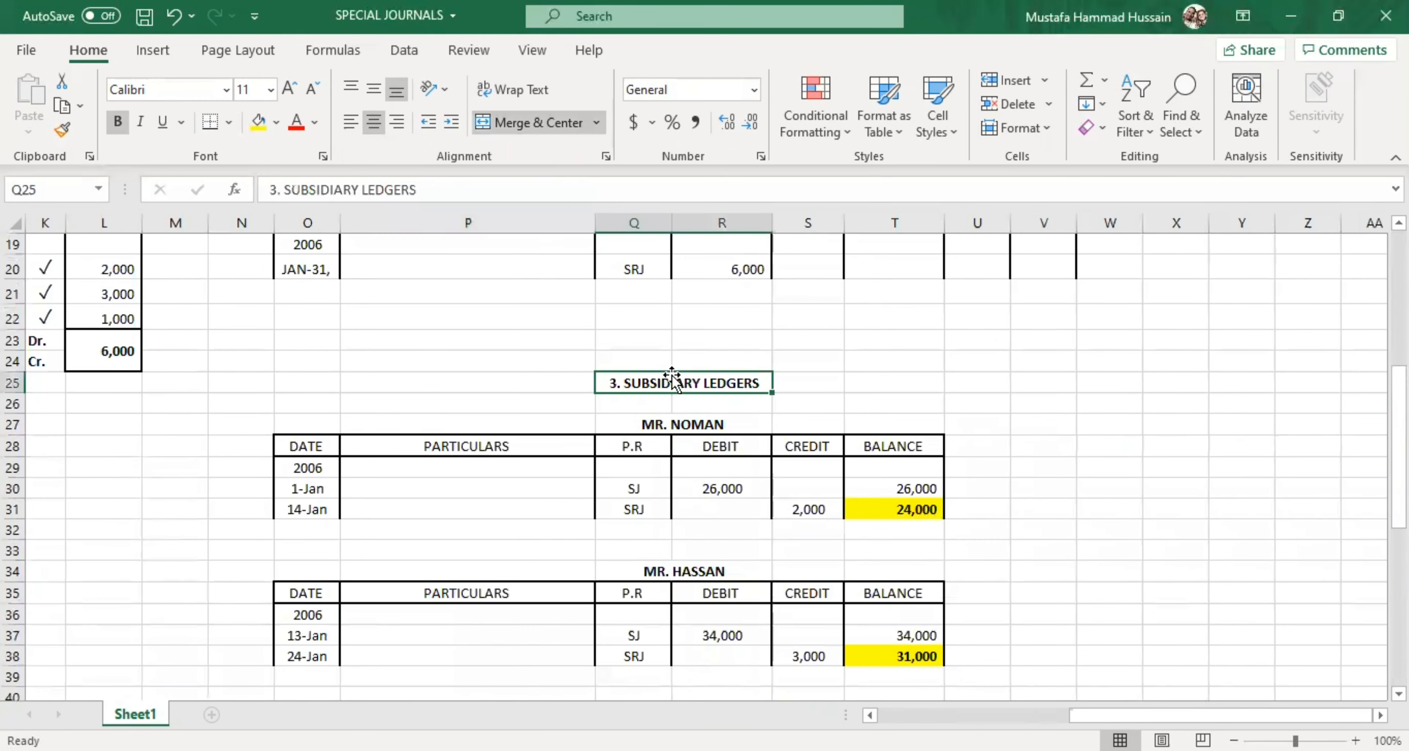
pyautogui.scroll(-2, 671, 384)
pyautogui.scroll(1, 700, 323)
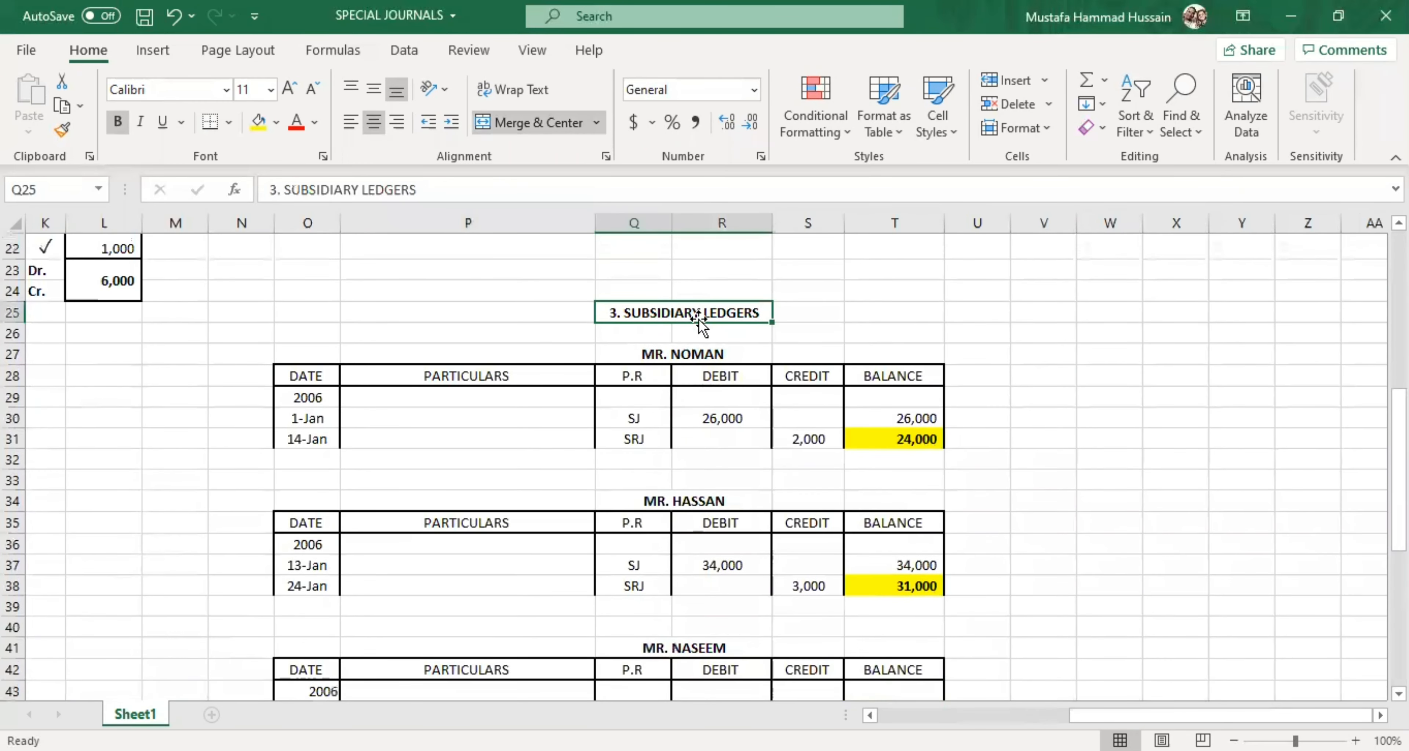
pyautogui.click(868, 442)
pyautogui.scroll(-1, 903, 558)
pyautogui.click(915, 512)
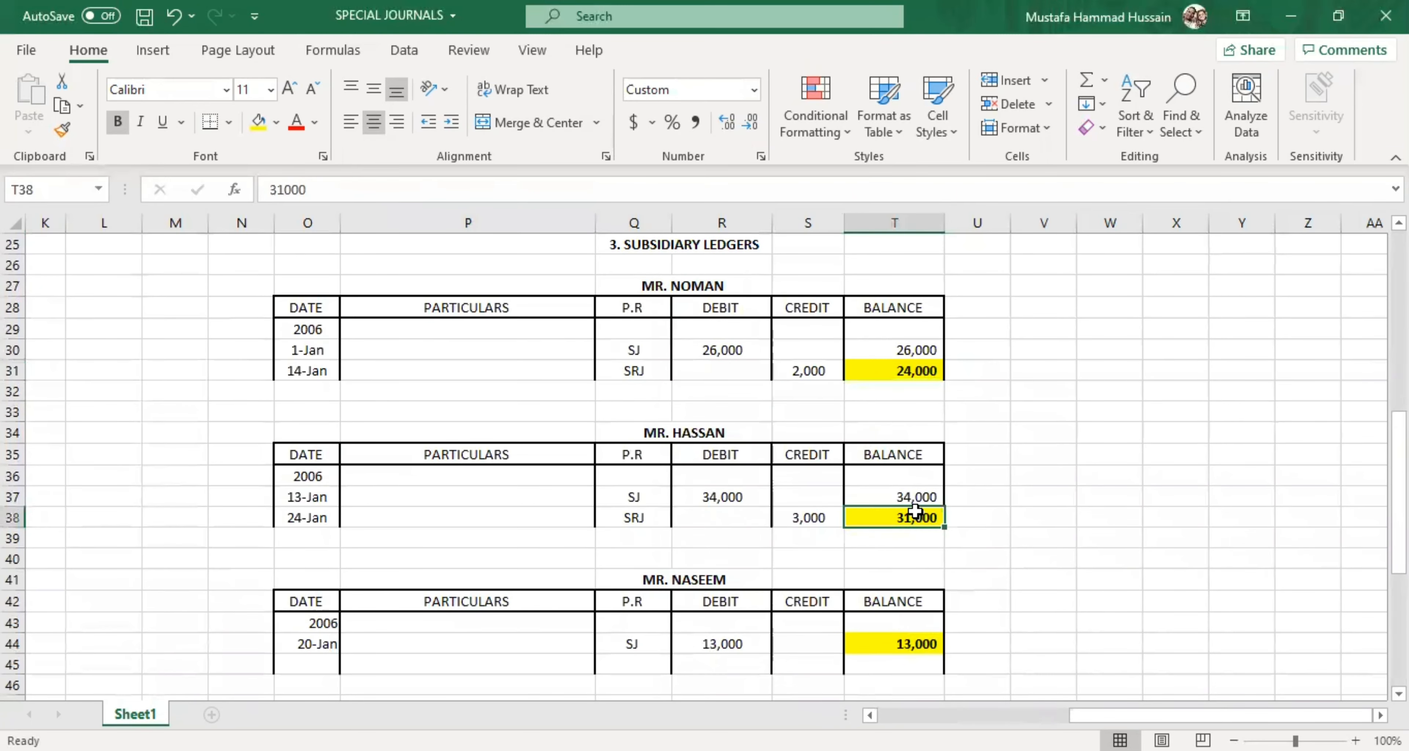
pyautogui.scroll(-2, 914, 514)
pyautogui.click(916, 516)
pyautogui.scroll(-2, 916, 514)
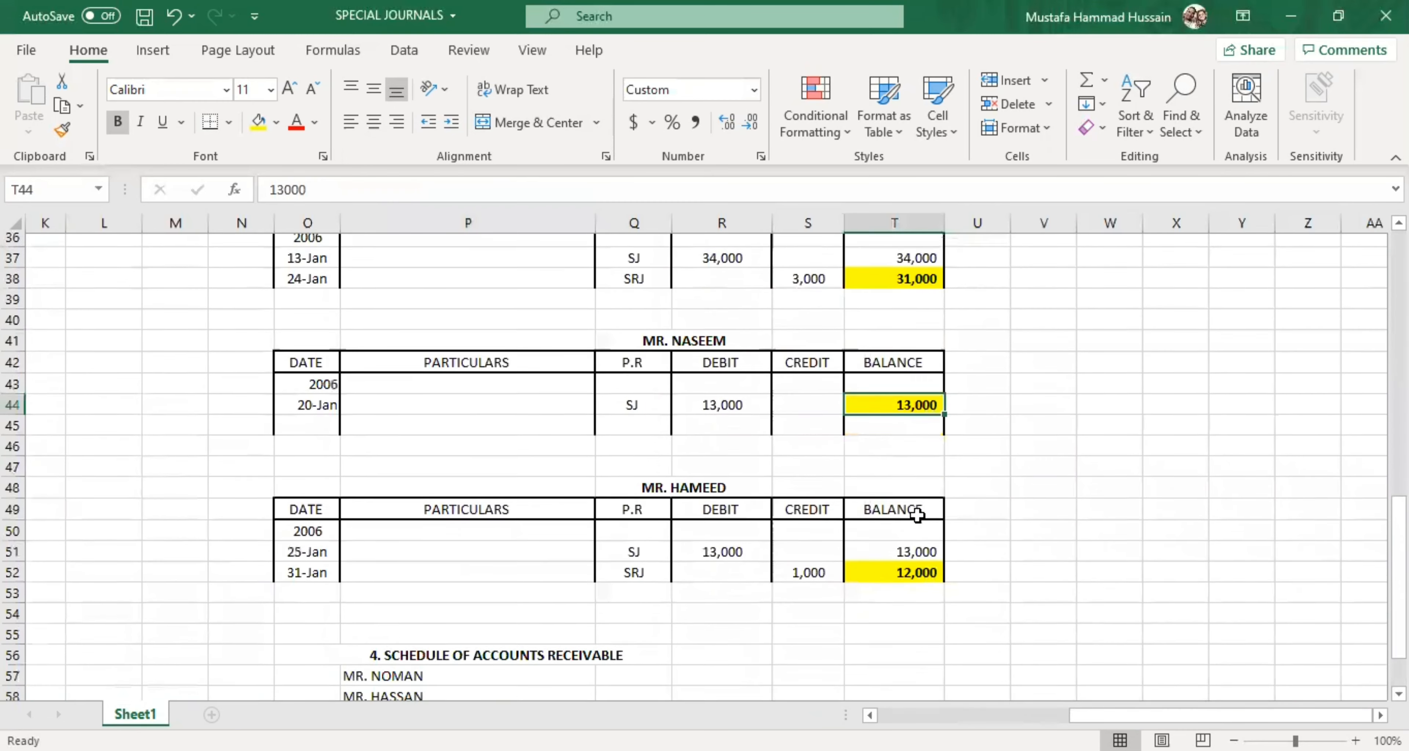
pyautogui.click(906, 559)
pyautogui.scroll(-1, 906, 562)
# Step: Examine the schedule of accounts receivable heading, its entry in the requirements list, and the sales journal title
pyautogui.click(568, 580)
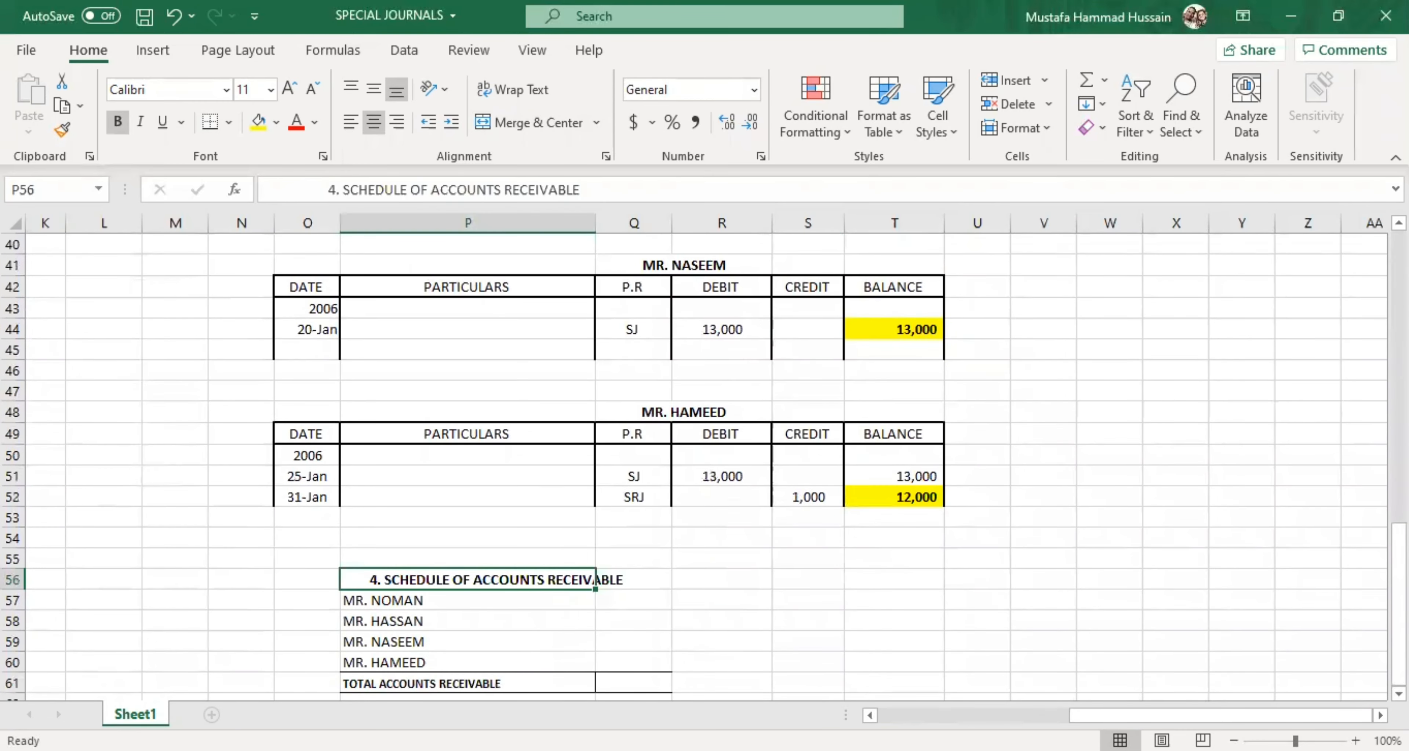
pyautogui.hscroll(-3, 706, 454)
pyautogui.hscroll(-1, 491, 570)
pyautogui.scroll(12, 490, 570)
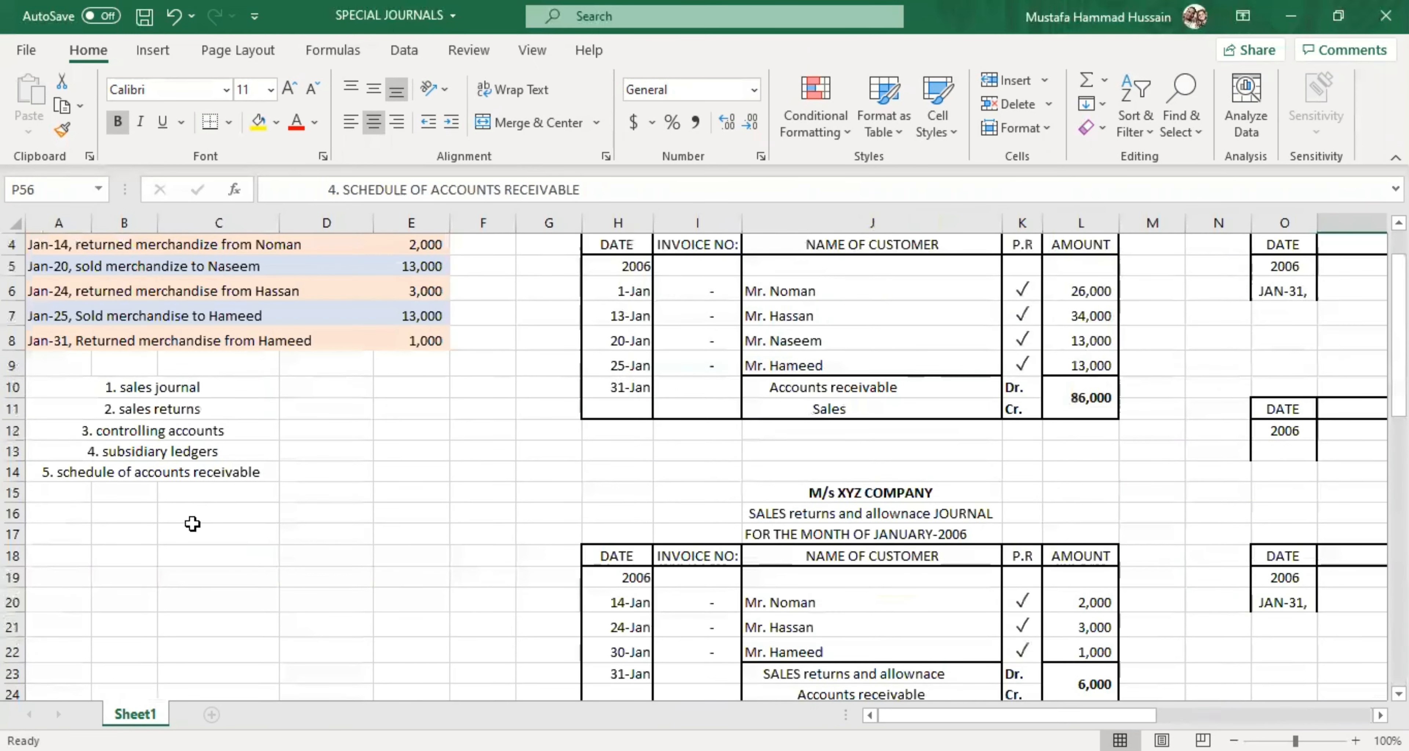
pyautogui.click(159, 472)
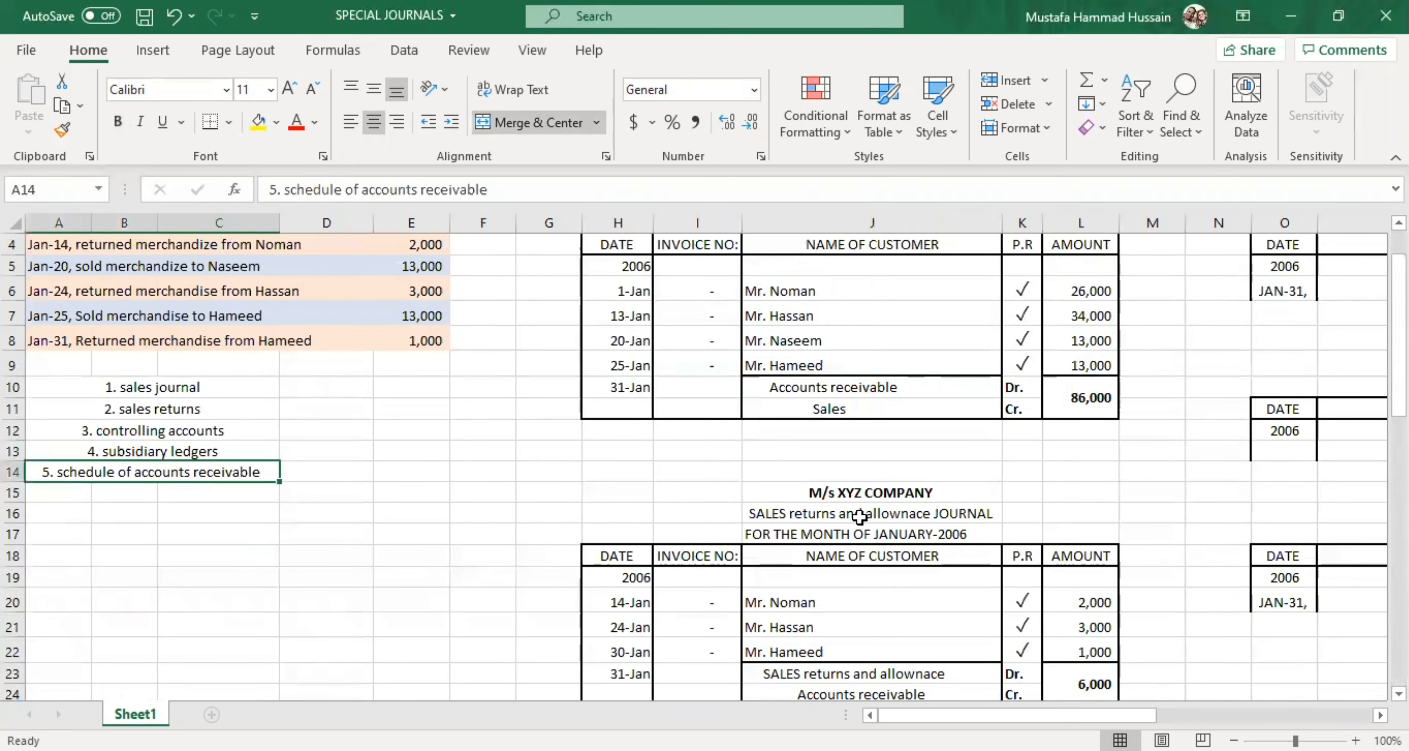
pyautogui.scroll(1, 860, 516)
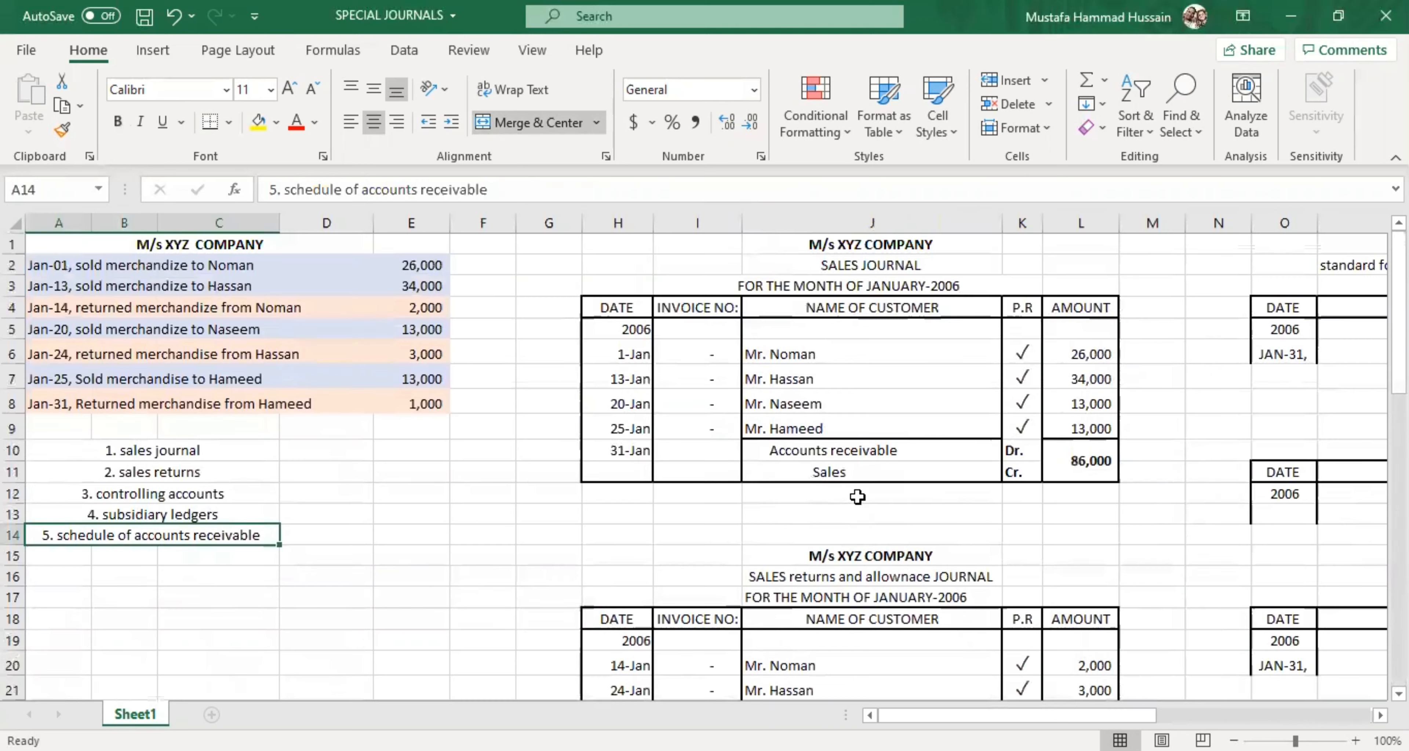
pyautogui.doubleClick(927, 266)
pyautogui.moveTo(894, 267); pyautogui.dragTo(821, 272)
pyautogui.click(952, 270)
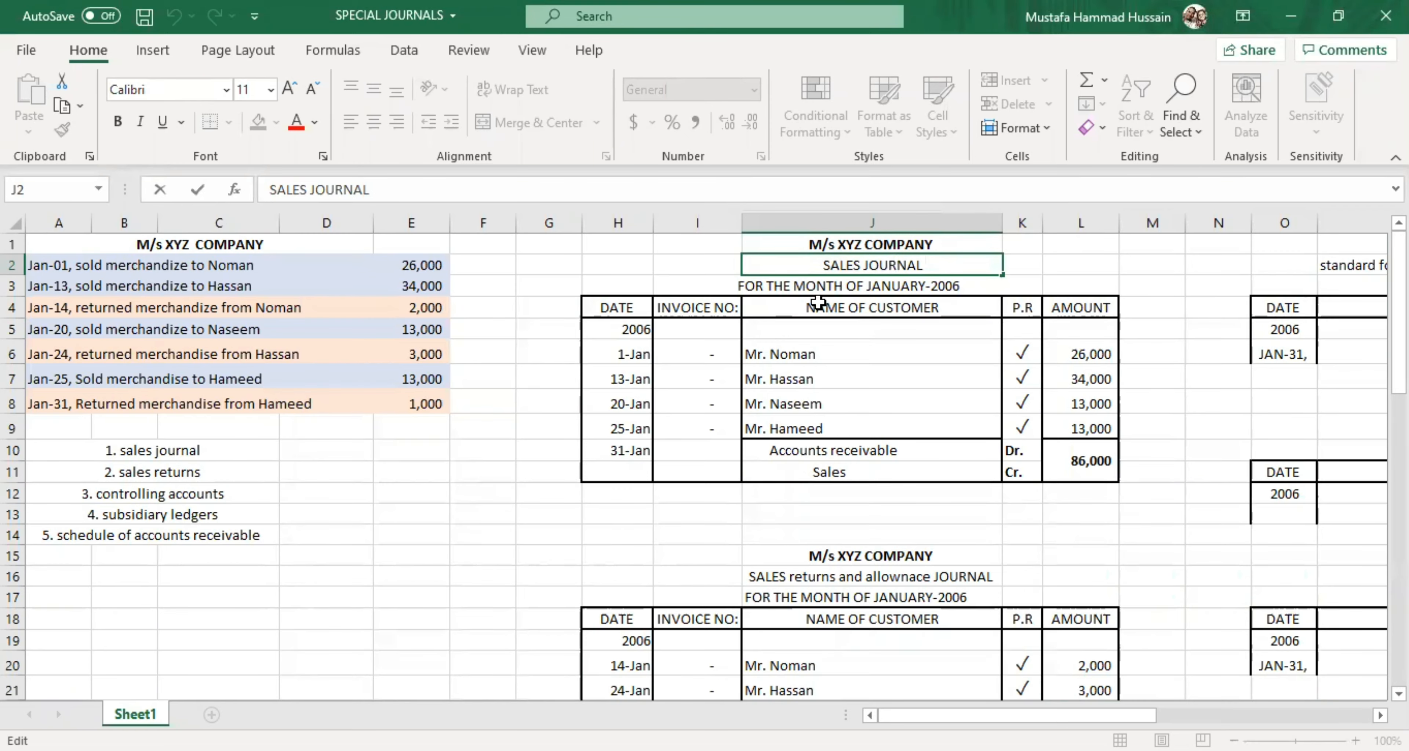
# Step: Review the customers' highlighted closing balances in the subsidiary ledgers and the heading of the schedule of accounts receivable
pyautogui.scroll(-6, 1082, 438)
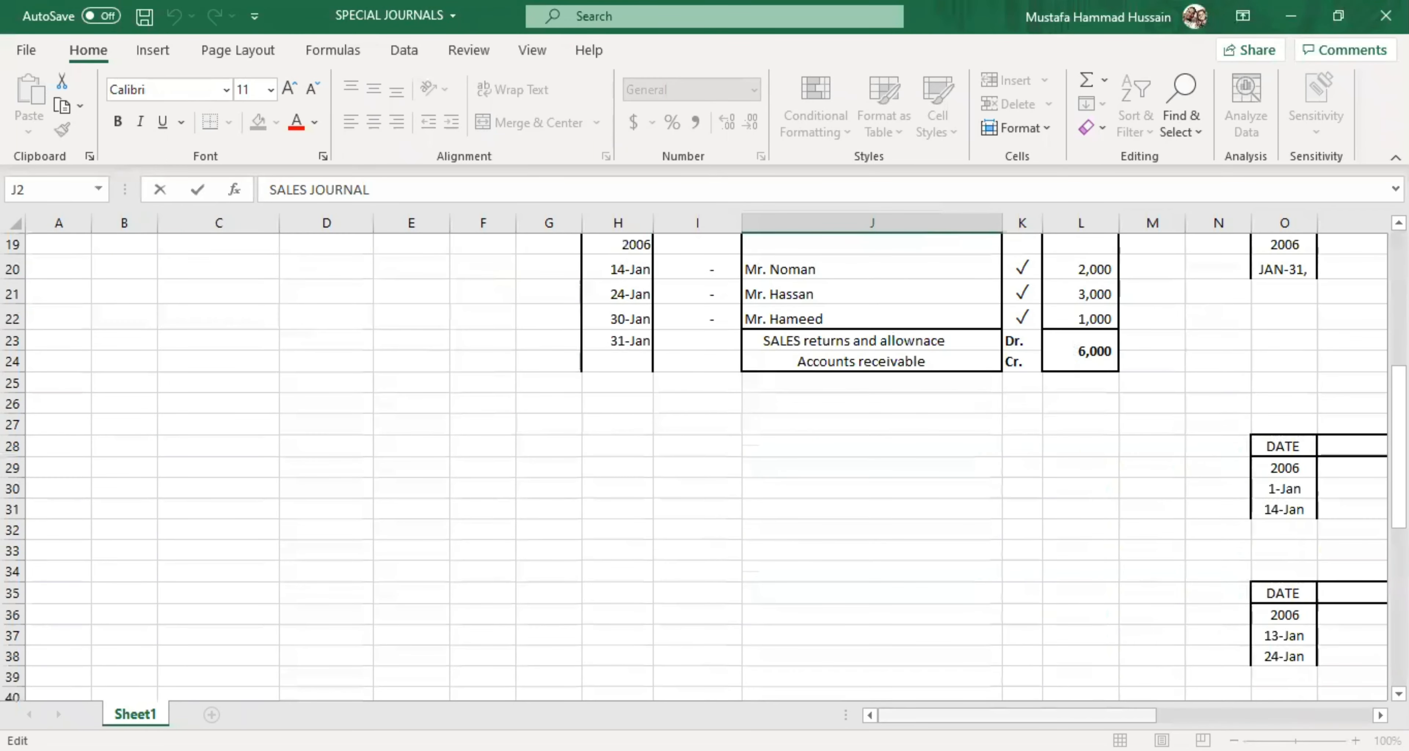
pyautogui.hscroll(6, 1161, 621)
pyautogui.scroll(-5, 991, 440)
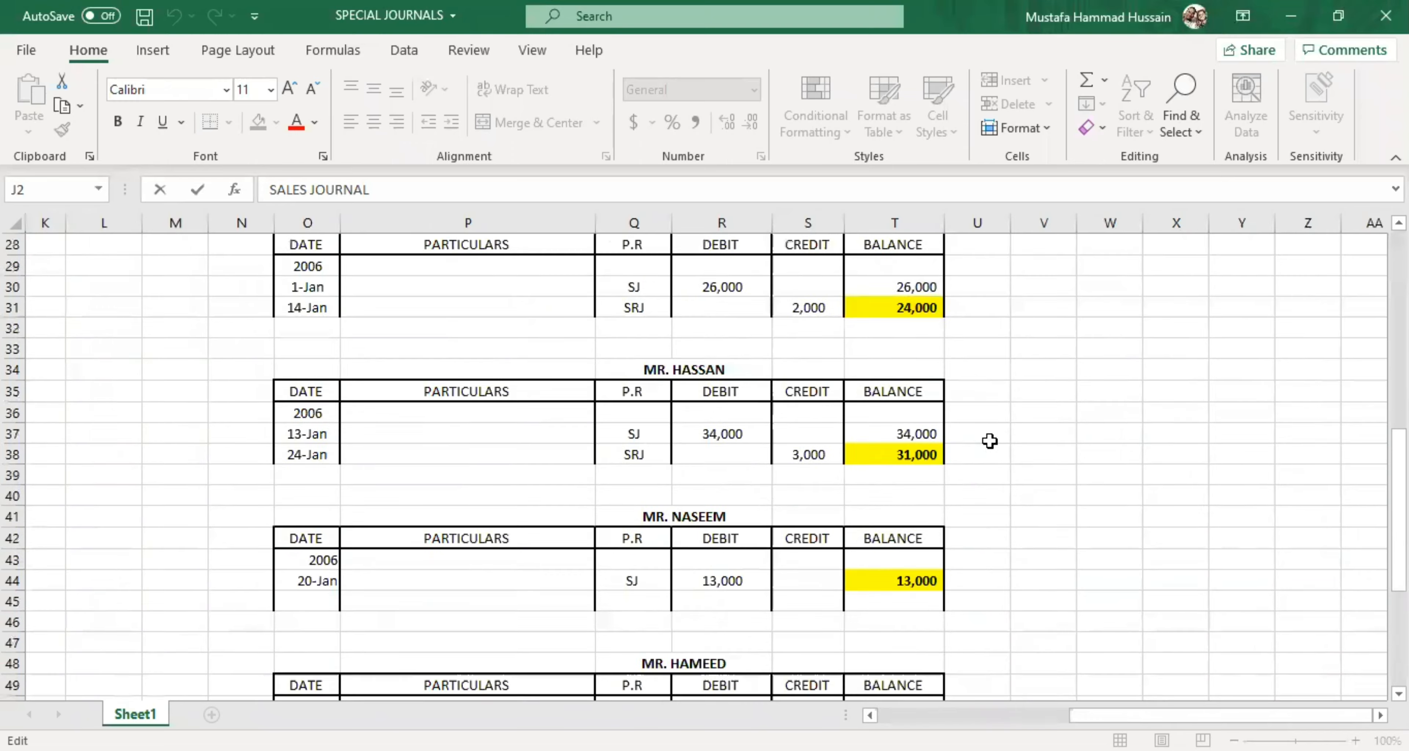
pyautogui.scroll(-3, 789, 459)
pyautogui.scroll(7, 670, 488)
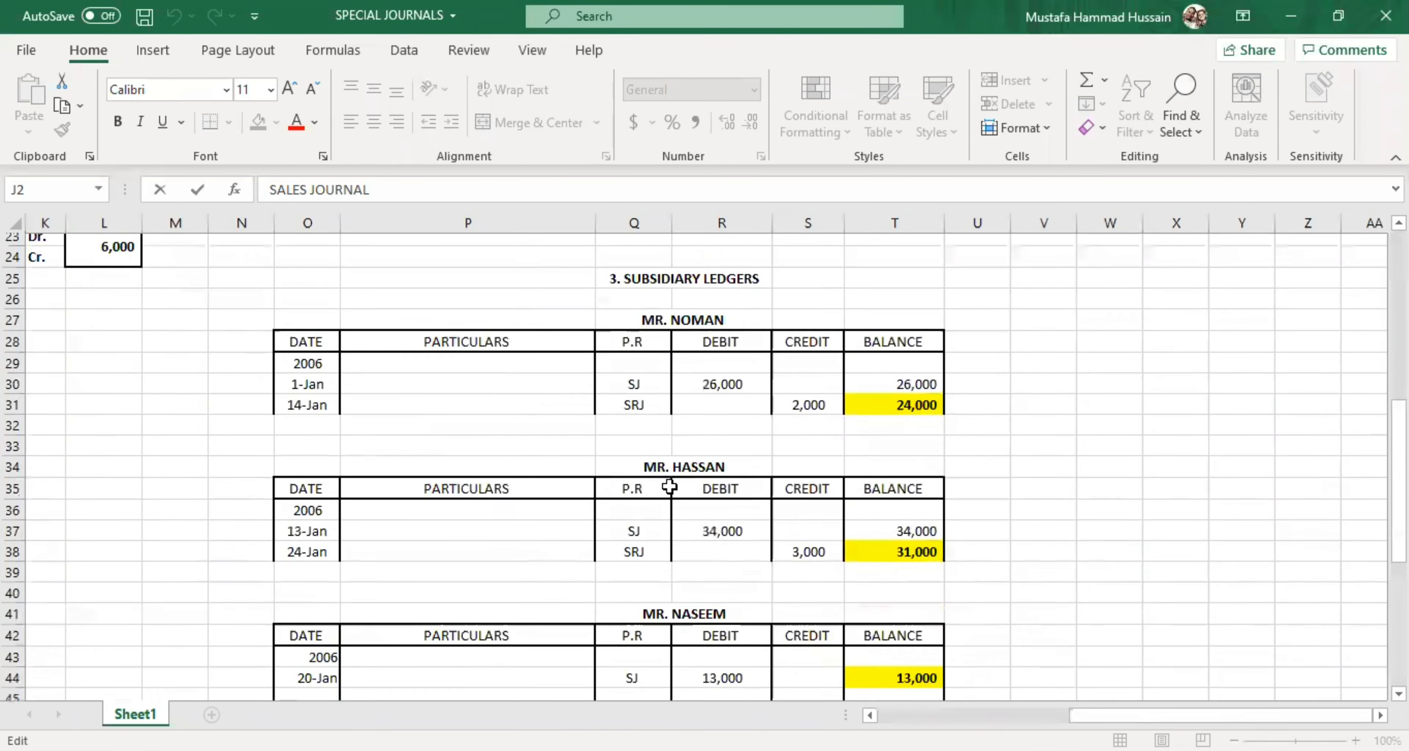
pyautogui.click(863, 435)
pyautogui.scroll(-3, 886, 438)
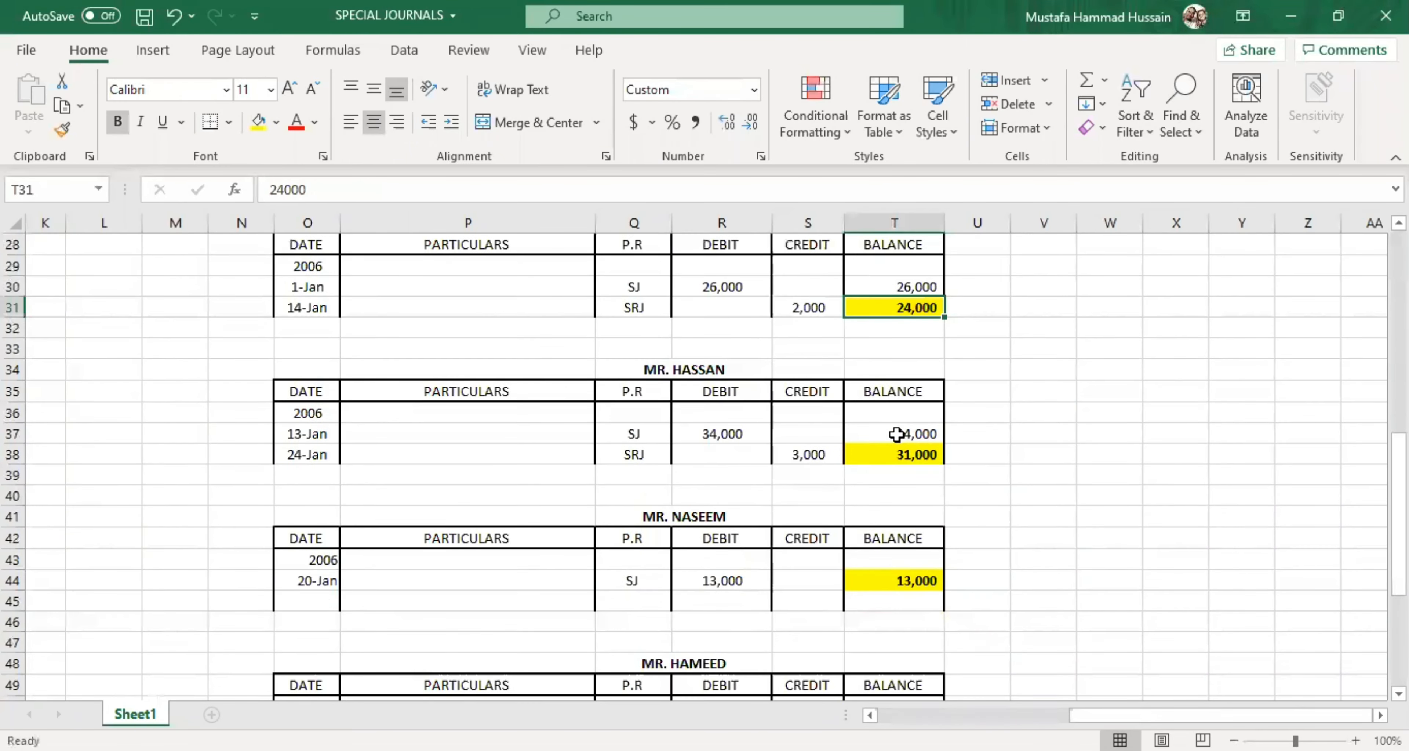
pyautogui.scroll(-3, 820, 484)
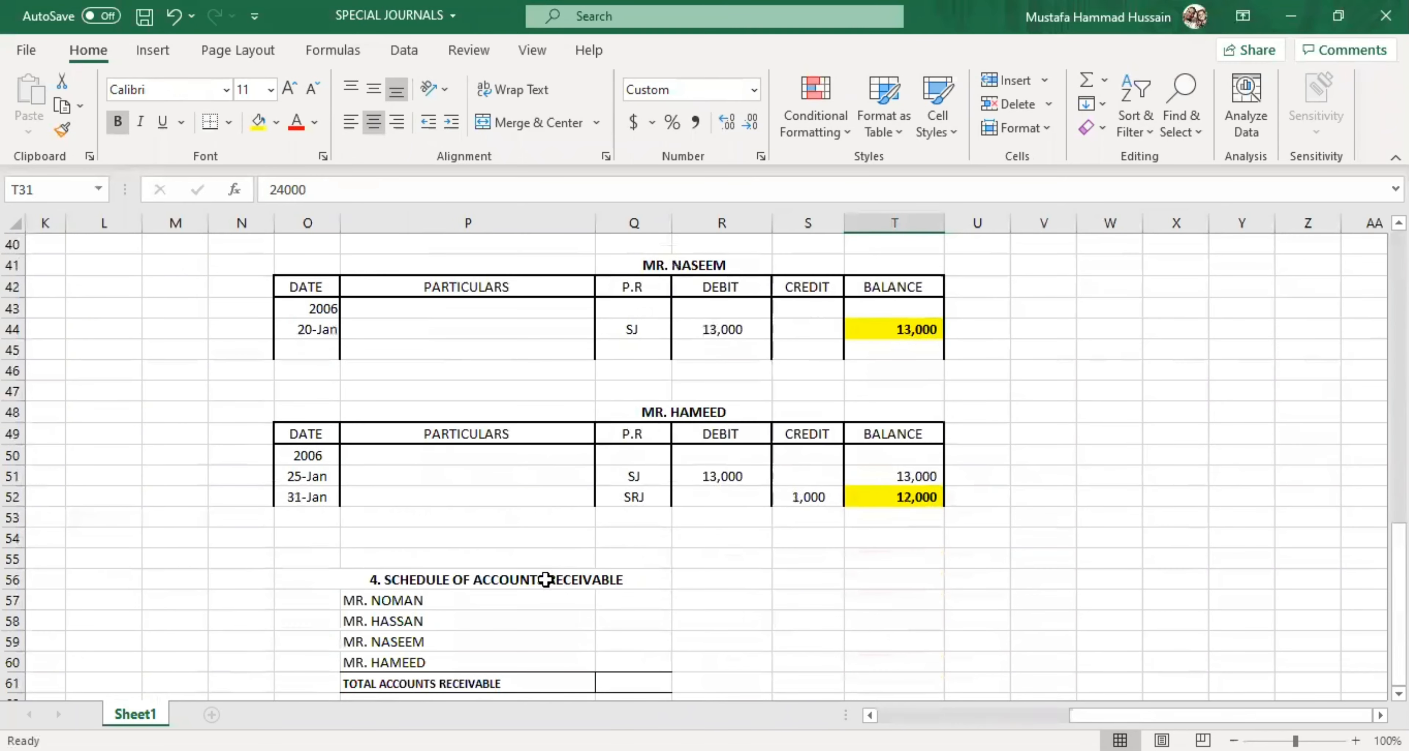
pyautogui.click(546, 579)
pyautogui.click(622, 580)
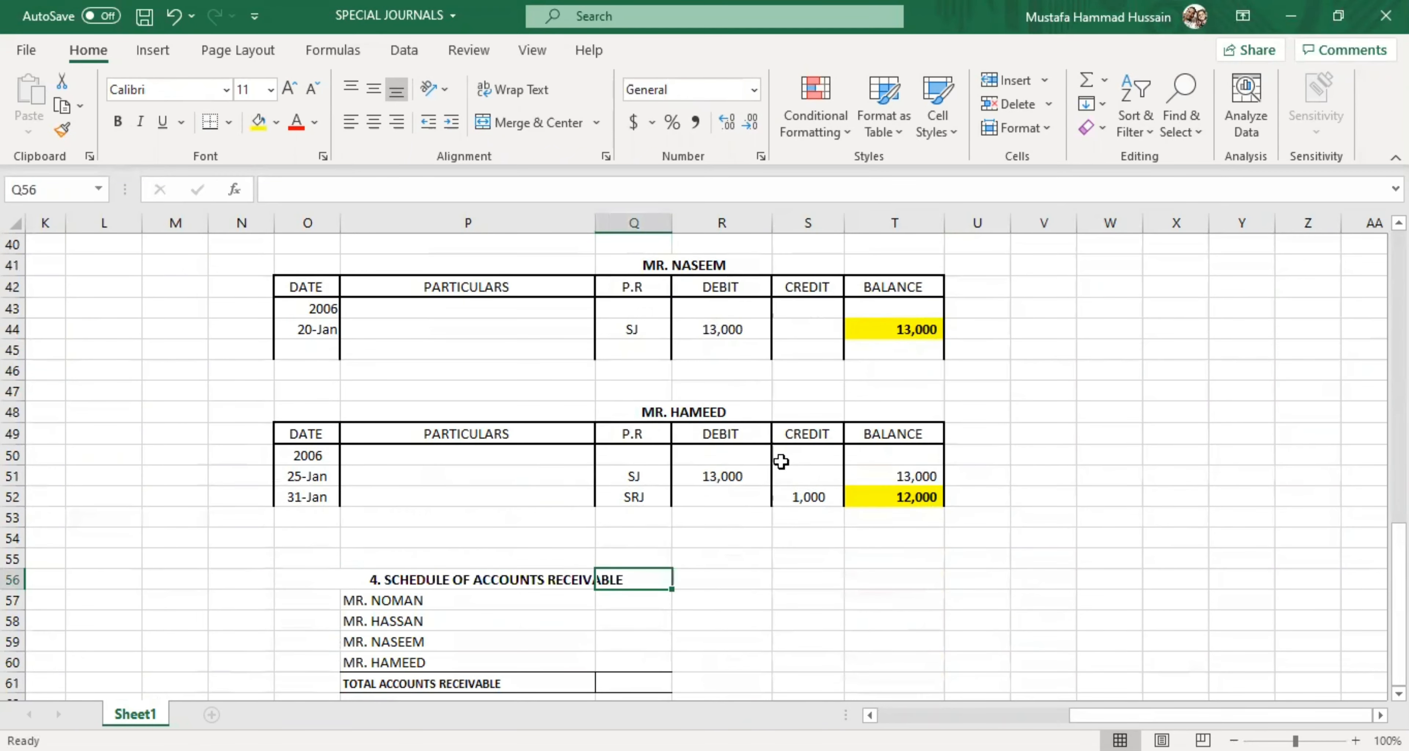
# Step: Check the schedule of accounts receivable entry in the requirements list against the sales journal and sales returns journal
pyautogui.scroll(7, 742, 471)
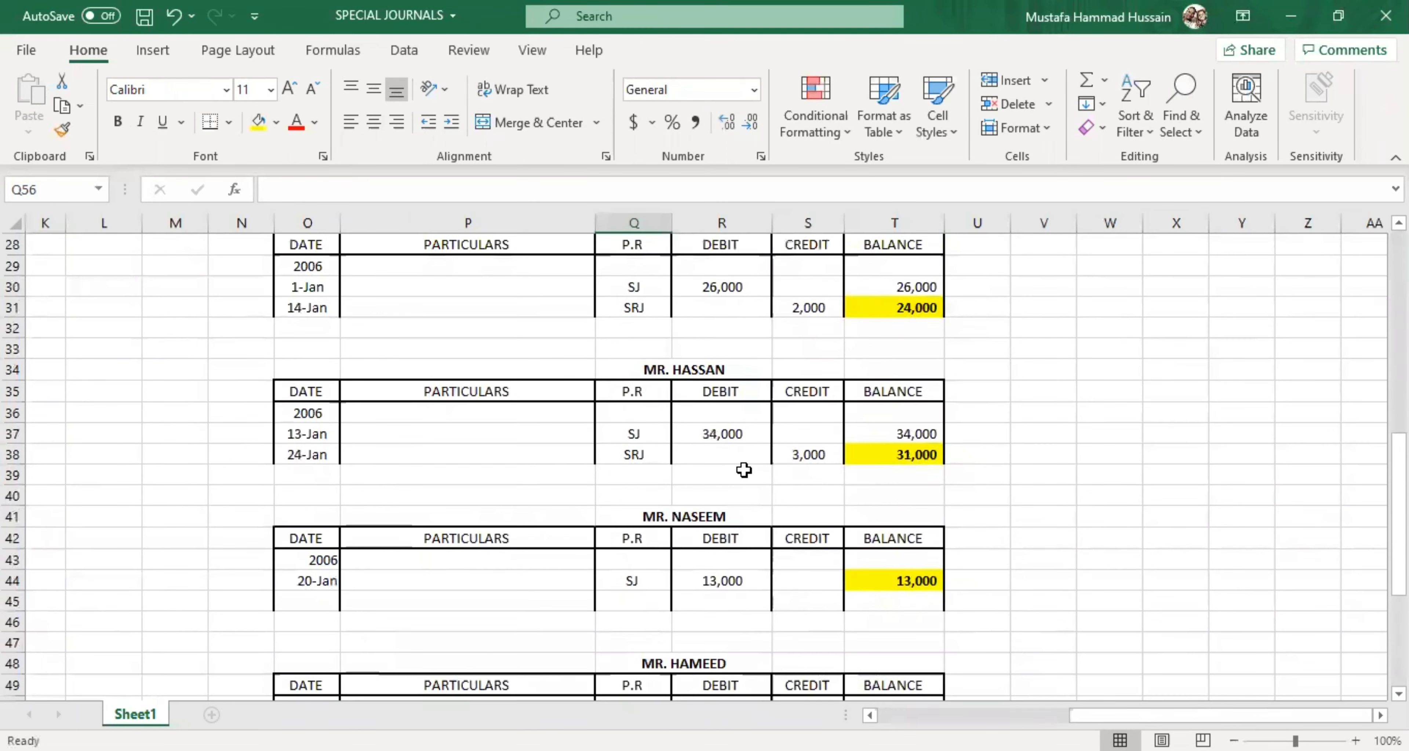
pyautogui.scroll(1, 742, 470)
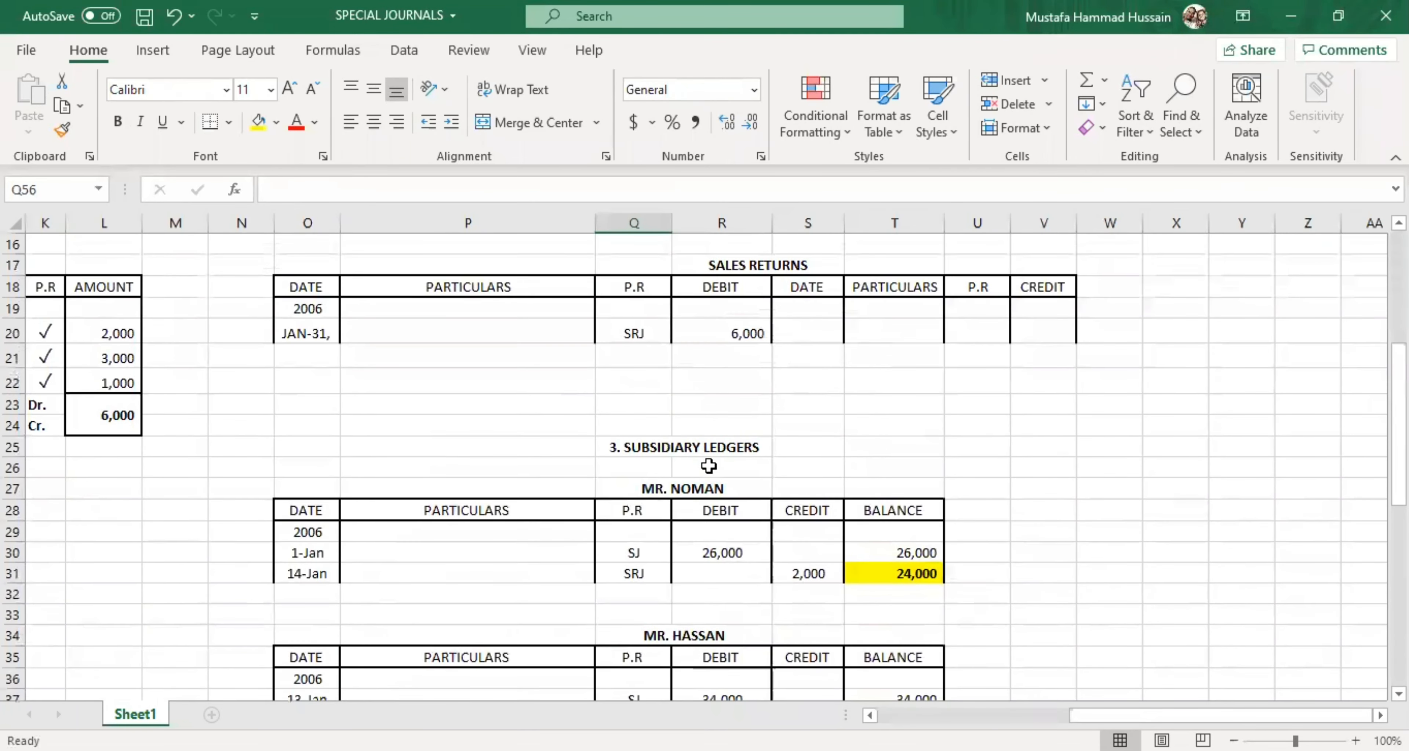
pyautogui.scroll(5, 418, 418)
pyautogui.click(1065, 718)
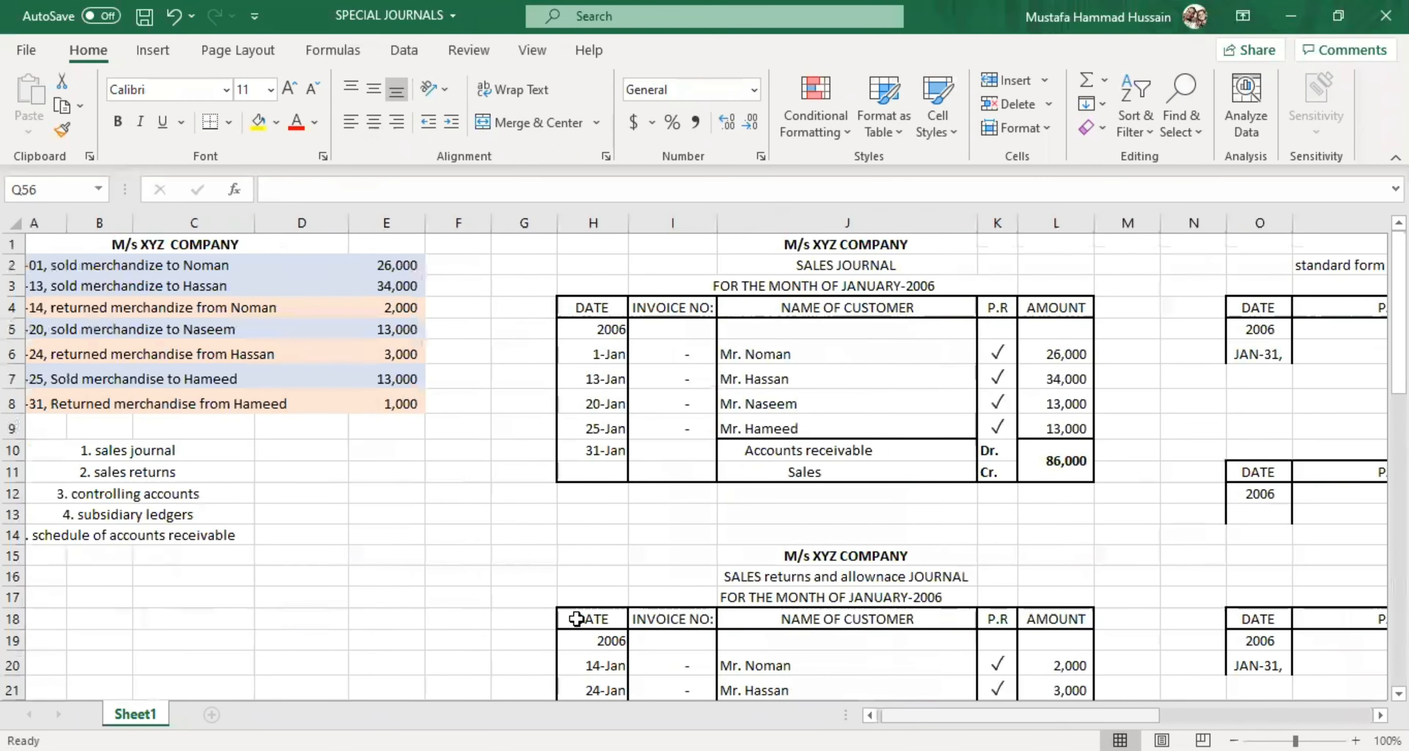
pyautogui.click(274, 535)
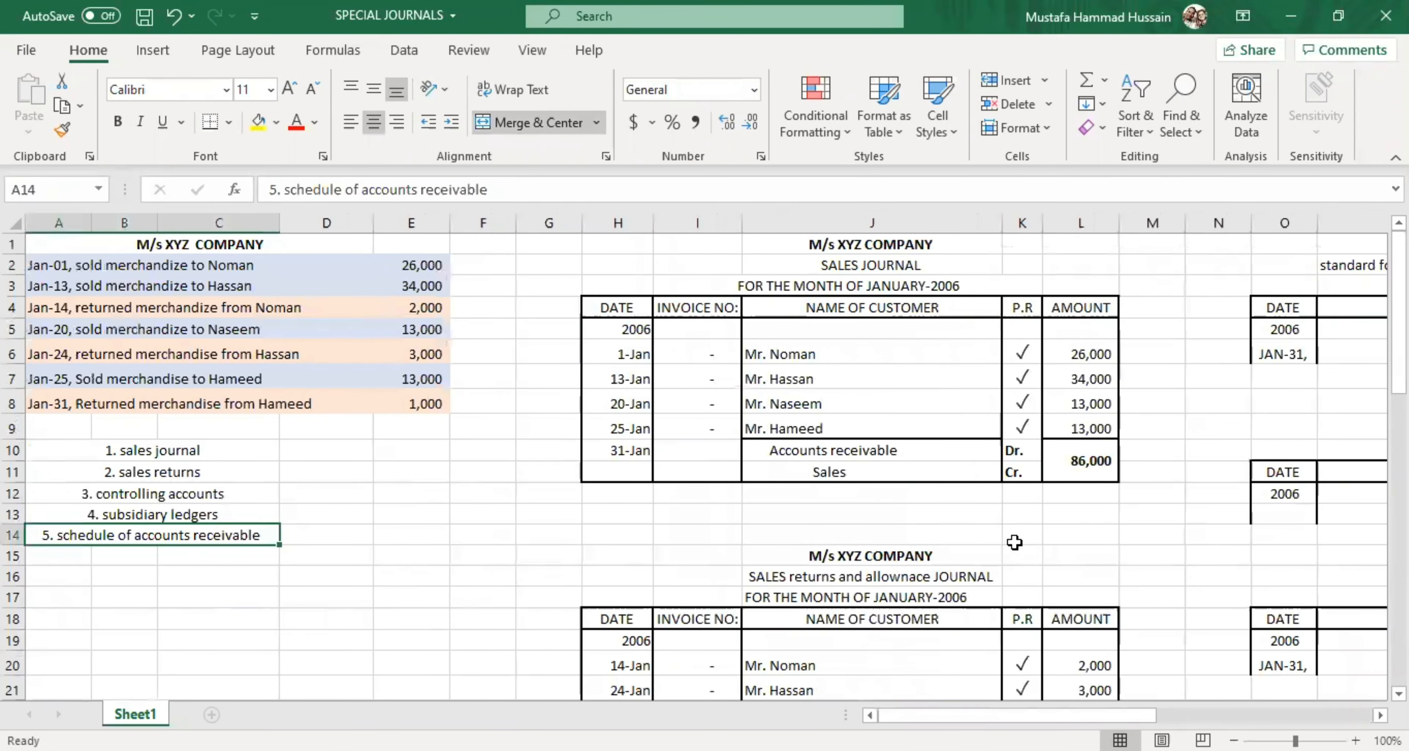
pyautogui.scroll(-6, 1015, 542)
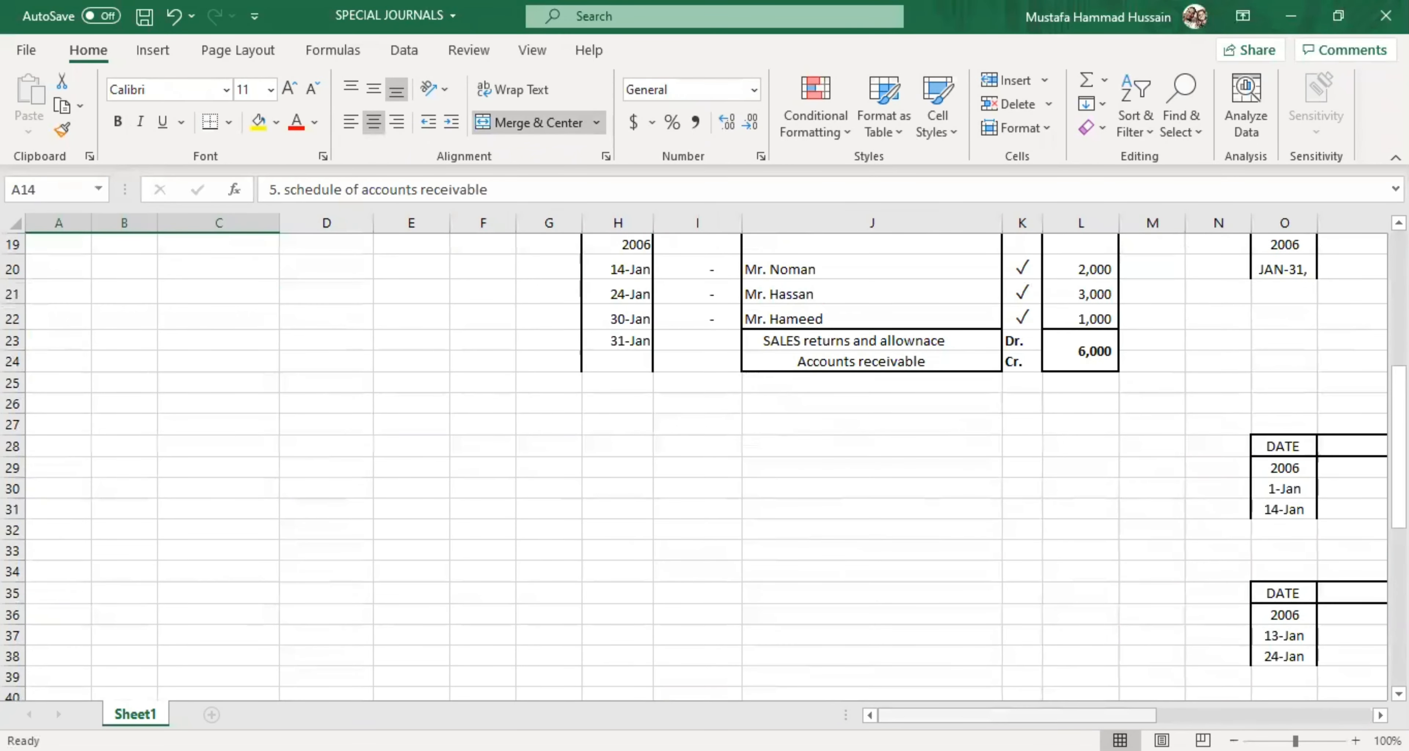
pyautogui.scroll(6, 911, 591)
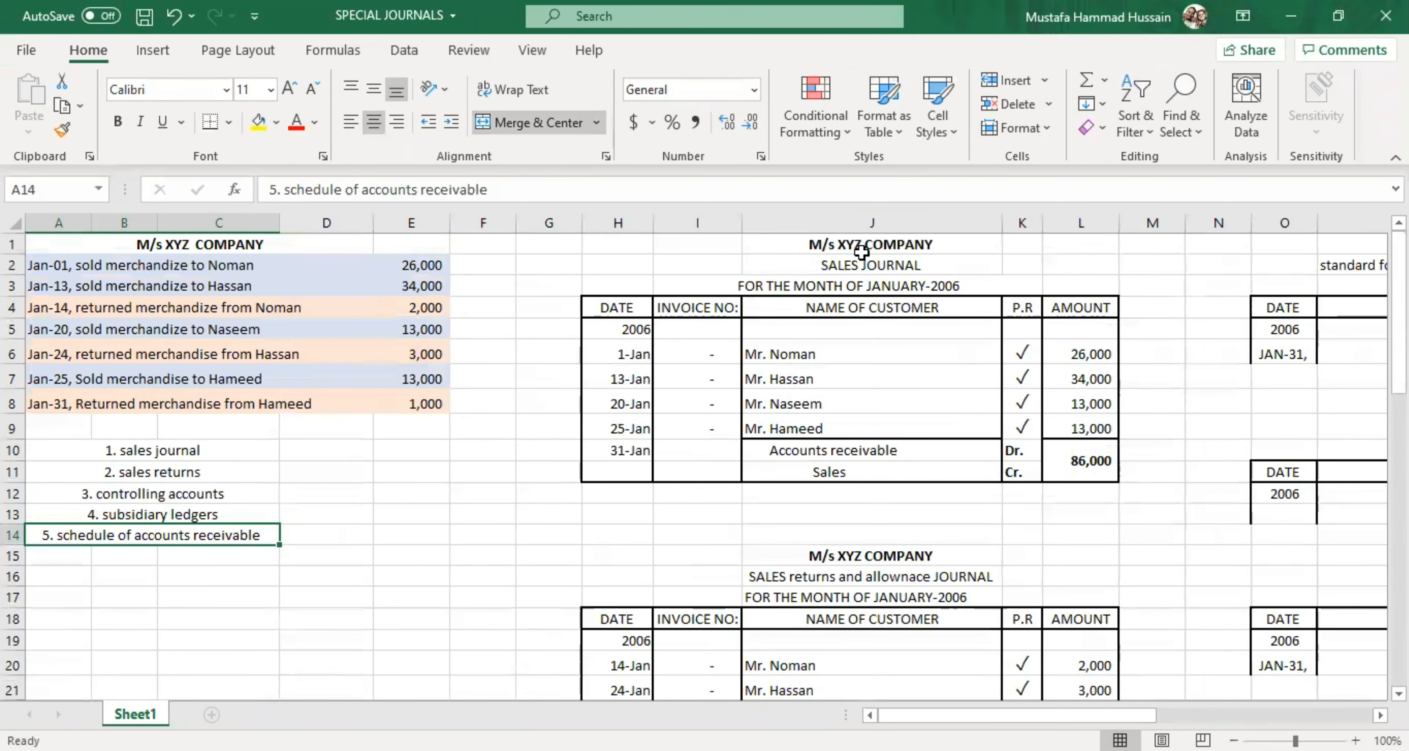
pyautogui.click(873, 285)
pyautogui.click(773, 265)
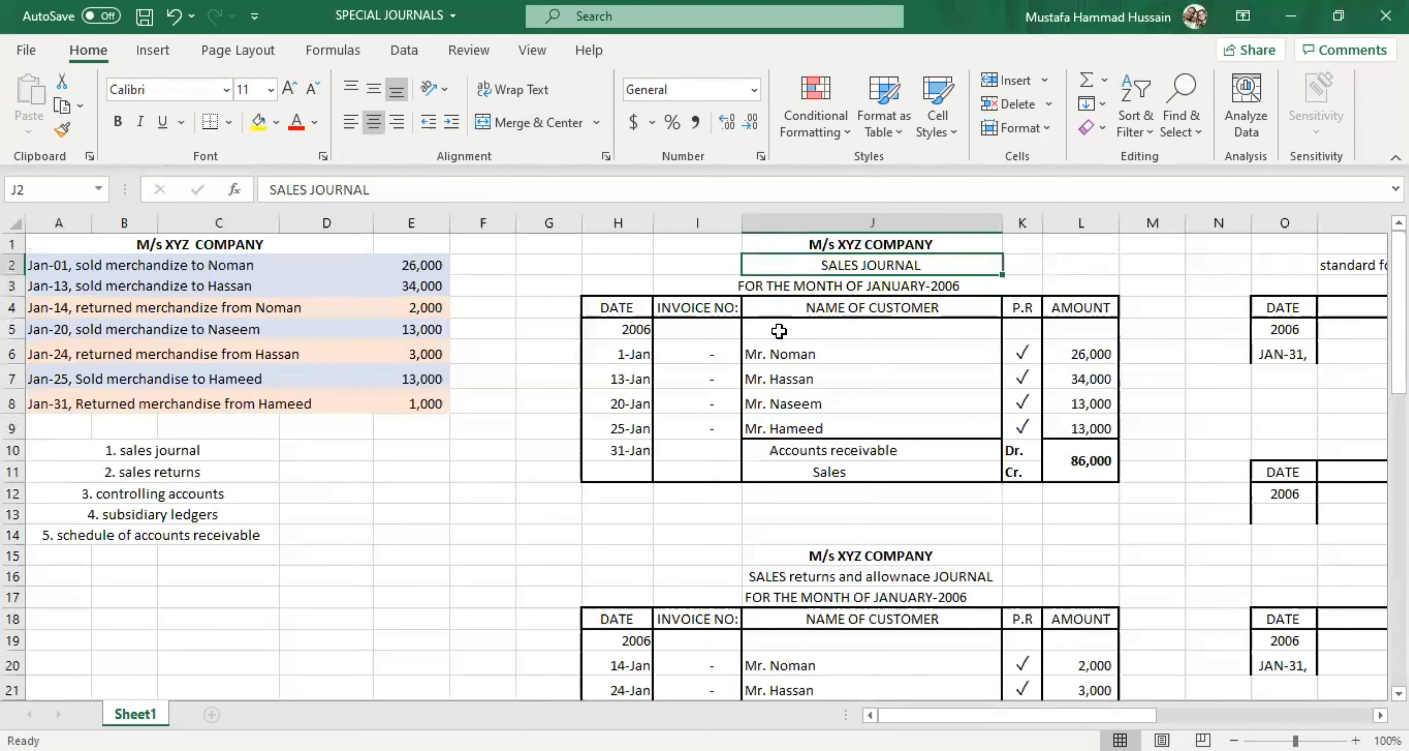
pyautogui.scroll(-3, 1060, 560)
pyautogui.scroll(3, 1075, 617)
pyautogui.scroll(-5, 1108, 566)
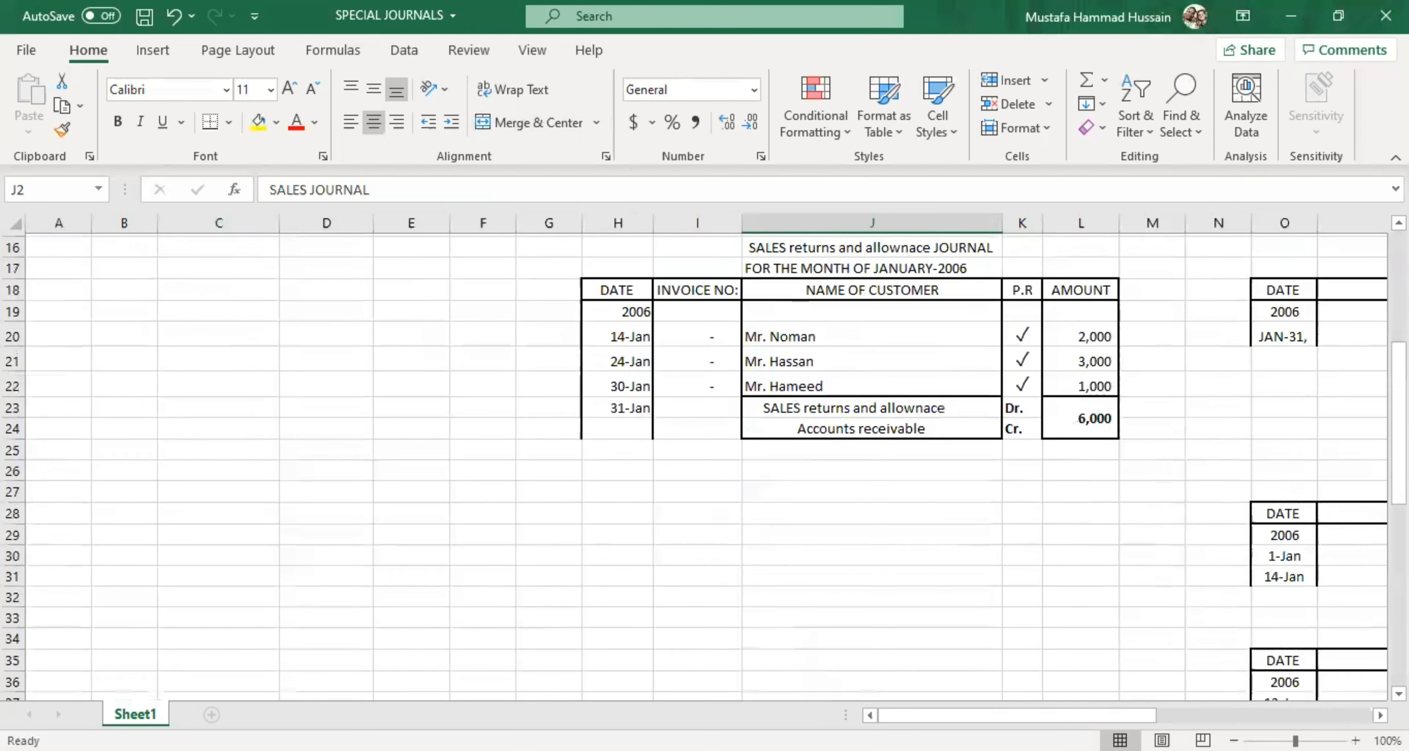
# Step: Enter the first customer's closing balance of 24,000 in the schedule of accounts receivable
pyautogui.hscroll(3, 1076, 416)
pyautogui.scroll(-5, 1095, 664)
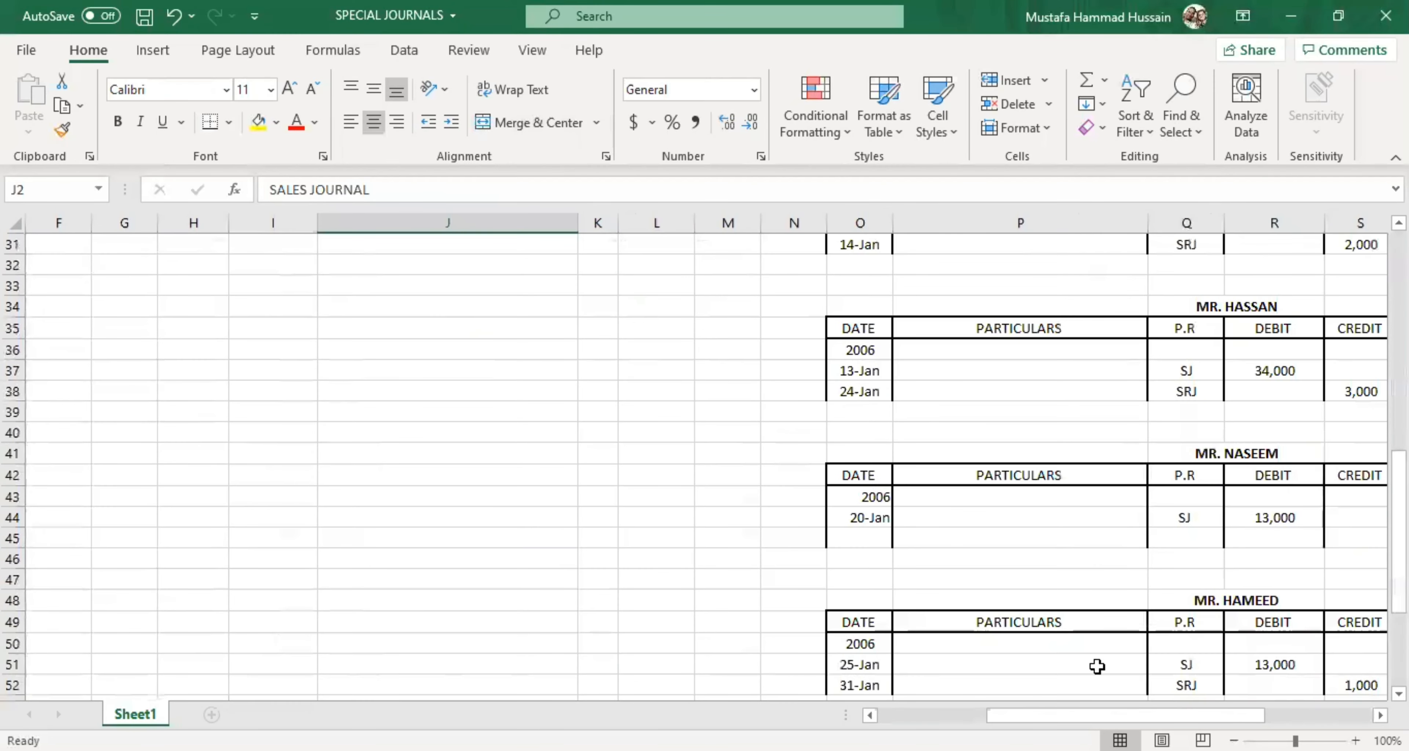
pyautogui.scroll(-2, 1126, 688)
pyautogui.scroll(-3, 1126, 688)
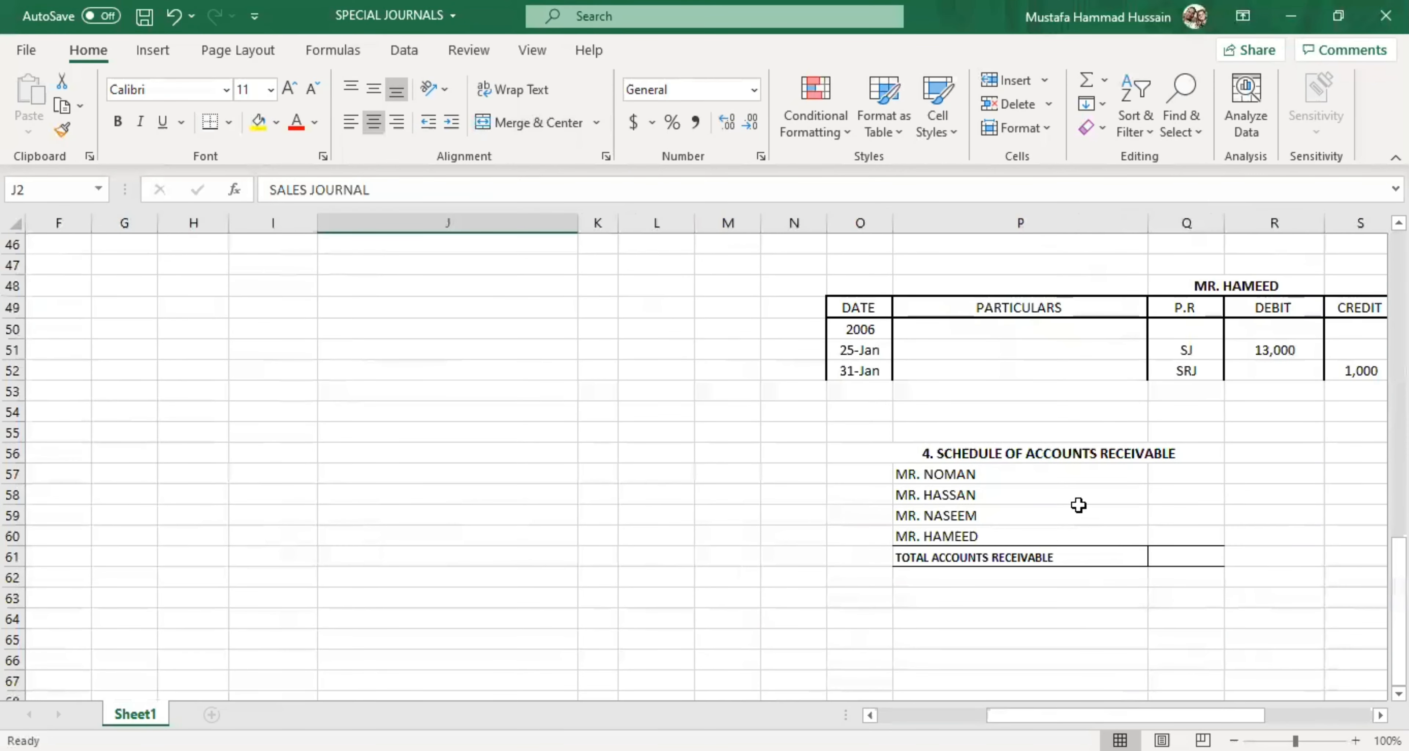
pyautogui.hscroll(3, 771, 495)
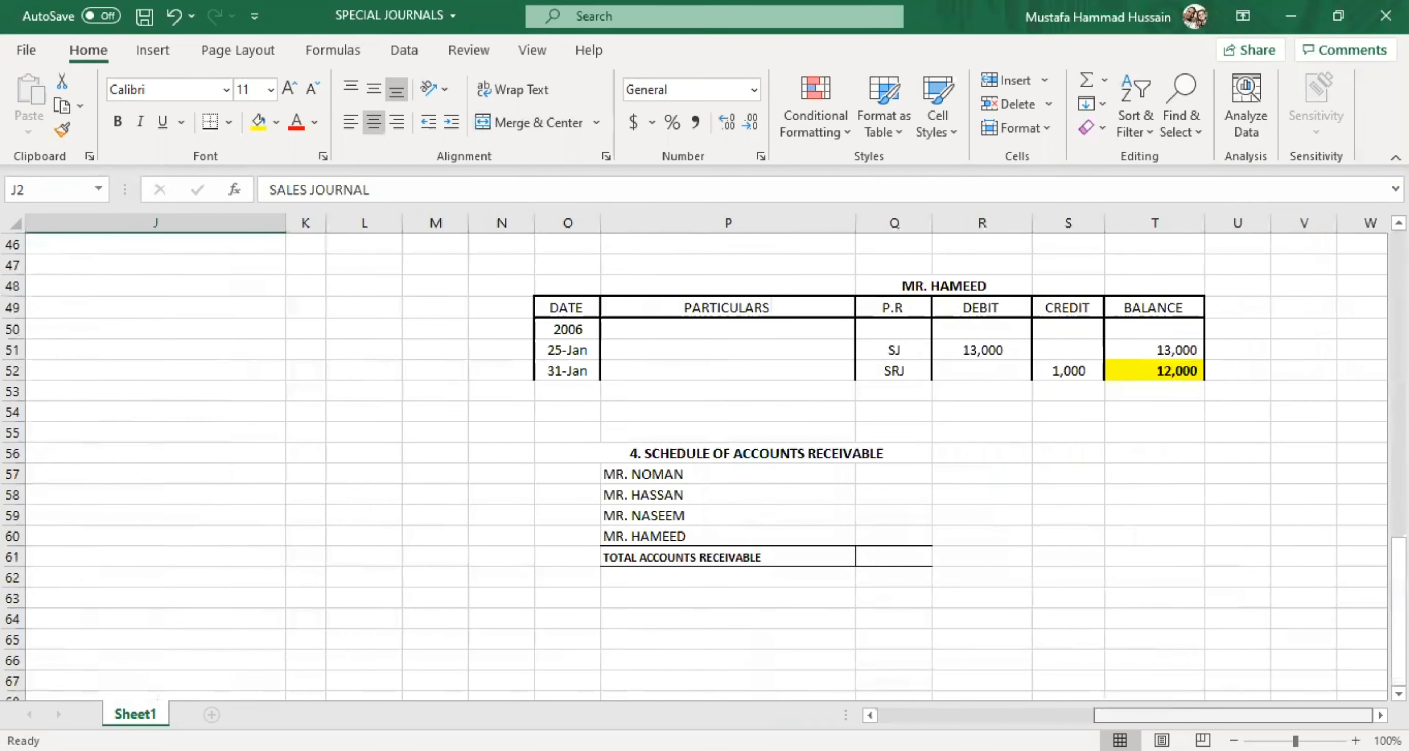
pyautogui.scroll(10, 771, 495)
pyautogui.scroll(-3, 771, 494)
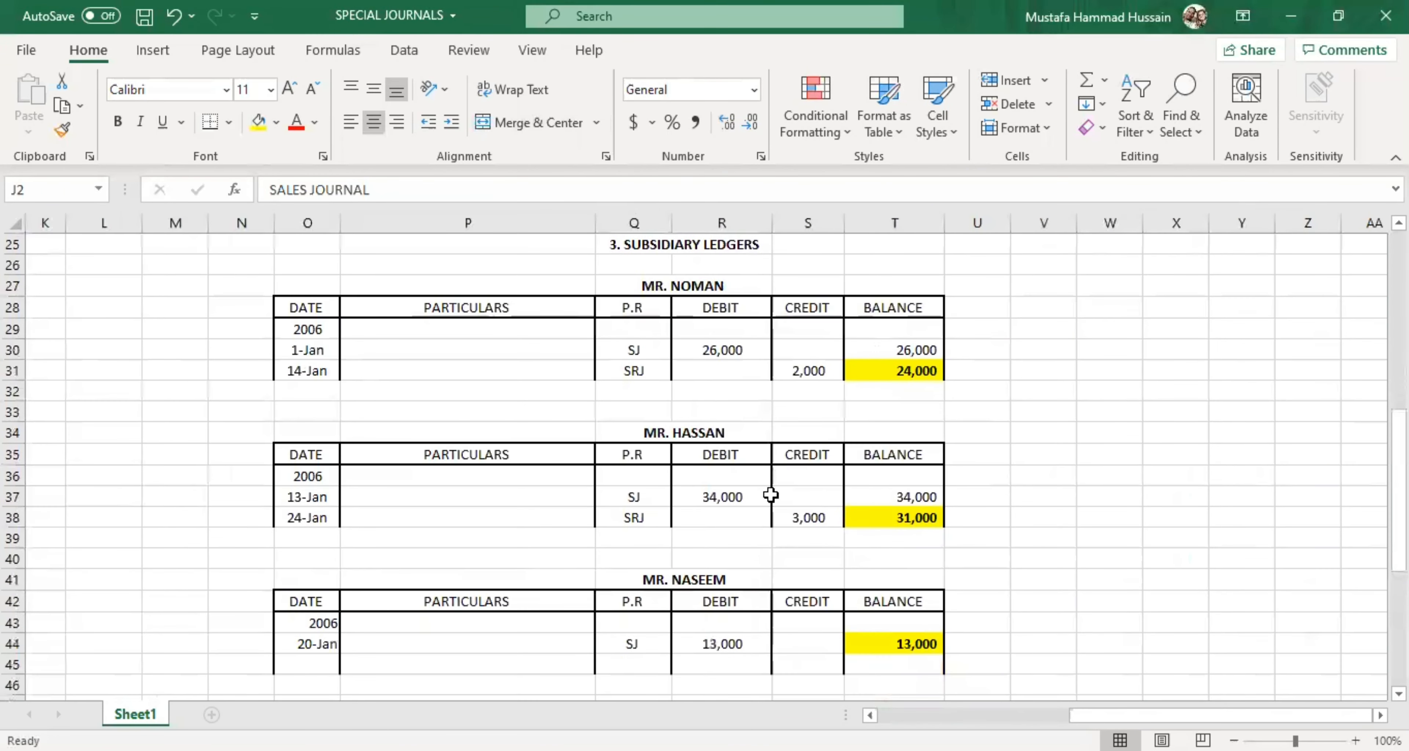
pyautogui.scroll(-2, 699, 349)
pyautogui.scroll(-5, 699, 349)
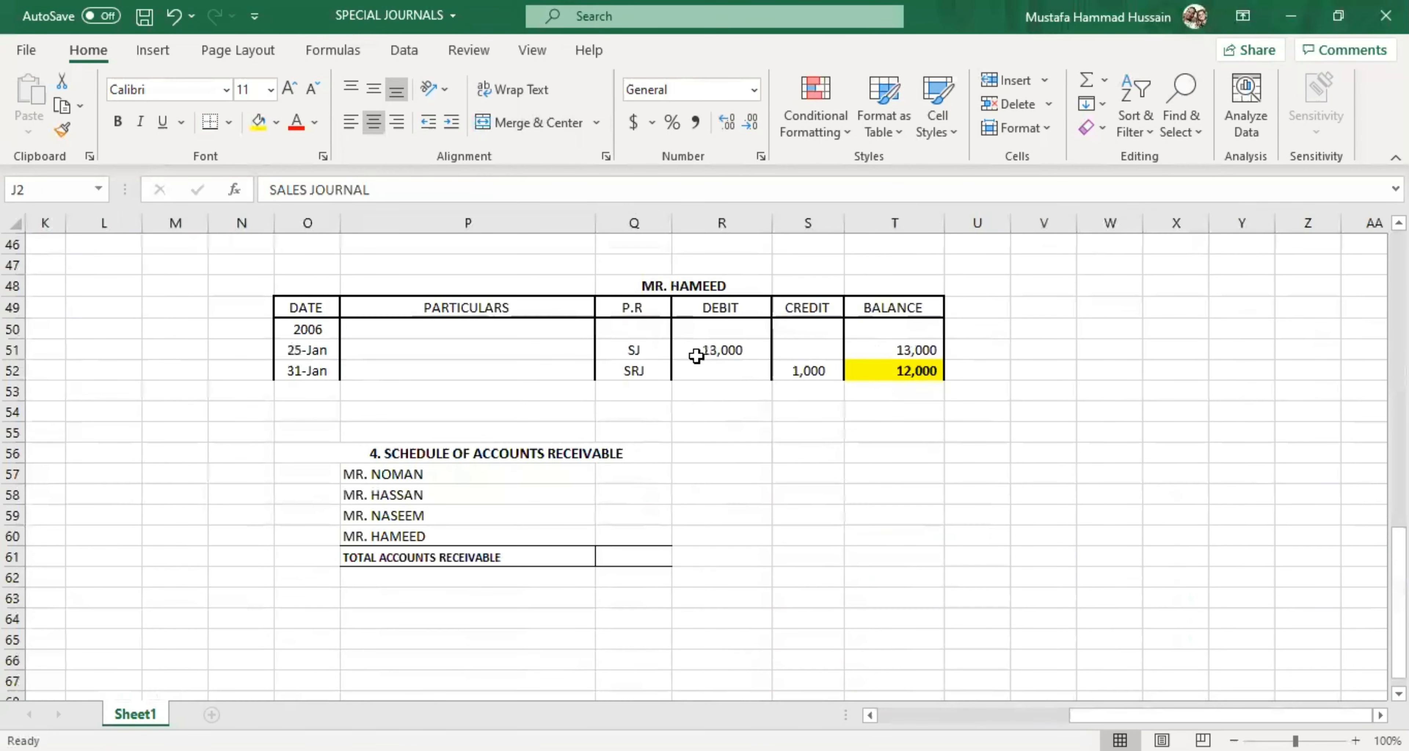
pyautogui.click(643, 478)
pyautogui.write('24000')
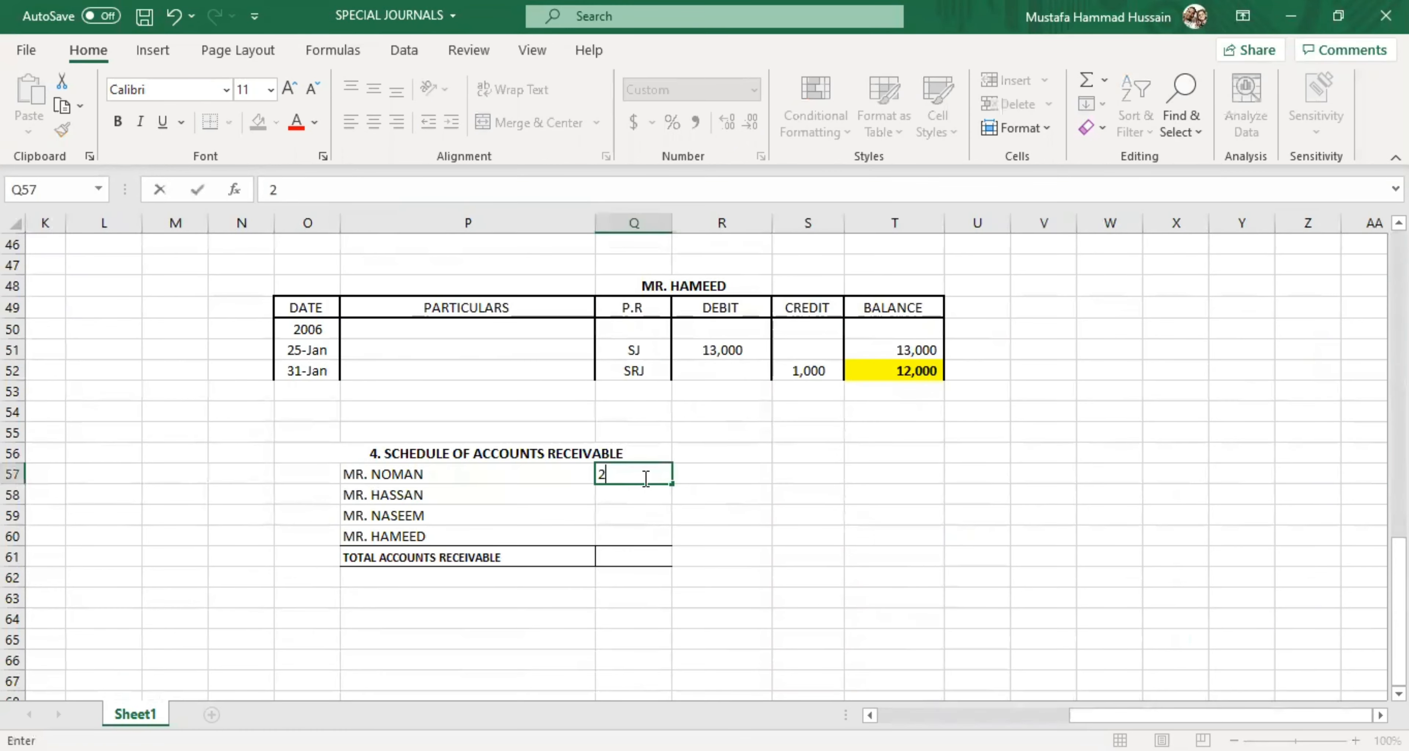
pyautogui.click(1124, 481)
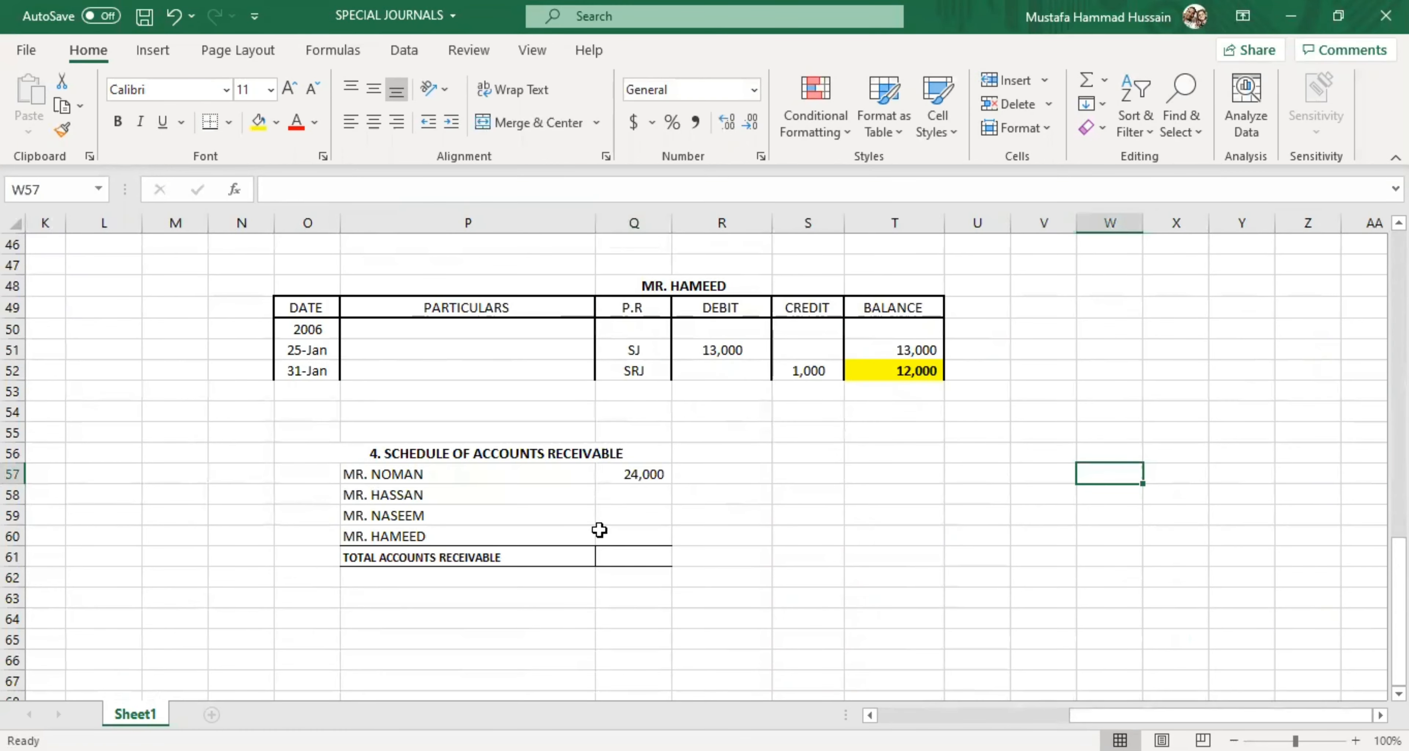
# Step: Enter the second customer's closing balance of 31,000 from the subsidiary ledger in the schedule of accounts receivable
pyautogui.scroll(7, 708, 500)
pyautogui.scroll(-6, 849, 473)
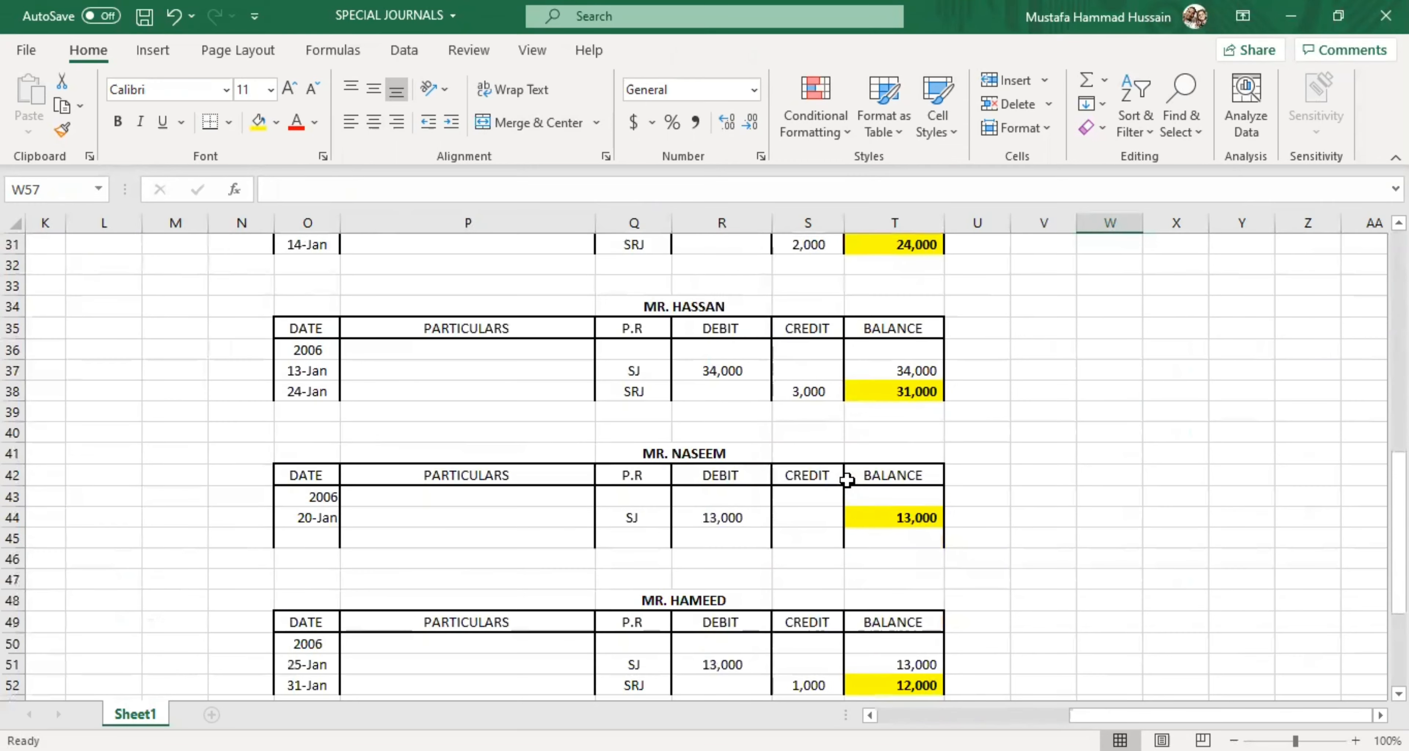
pyautogui.click(622, 560)
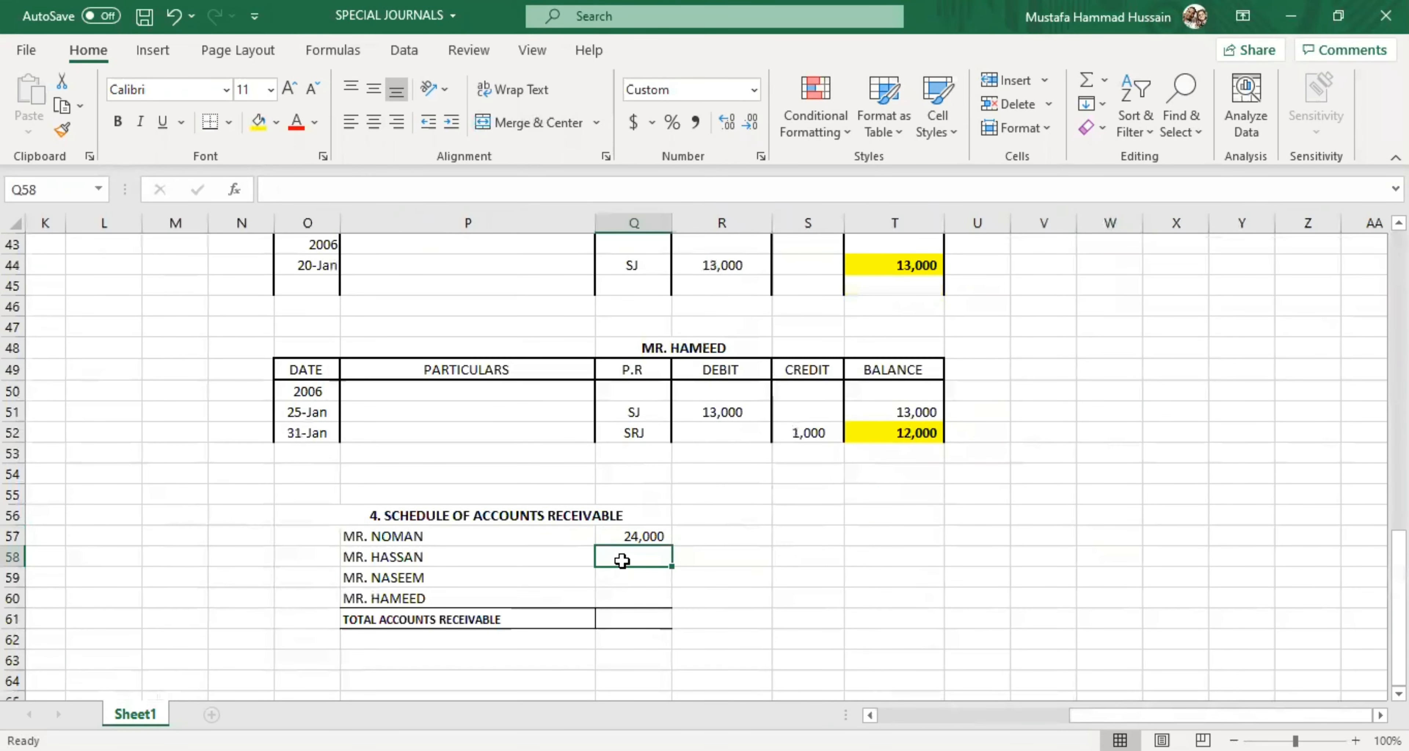
pyautogui.write('31000')
pyautogui.click(704, 563)
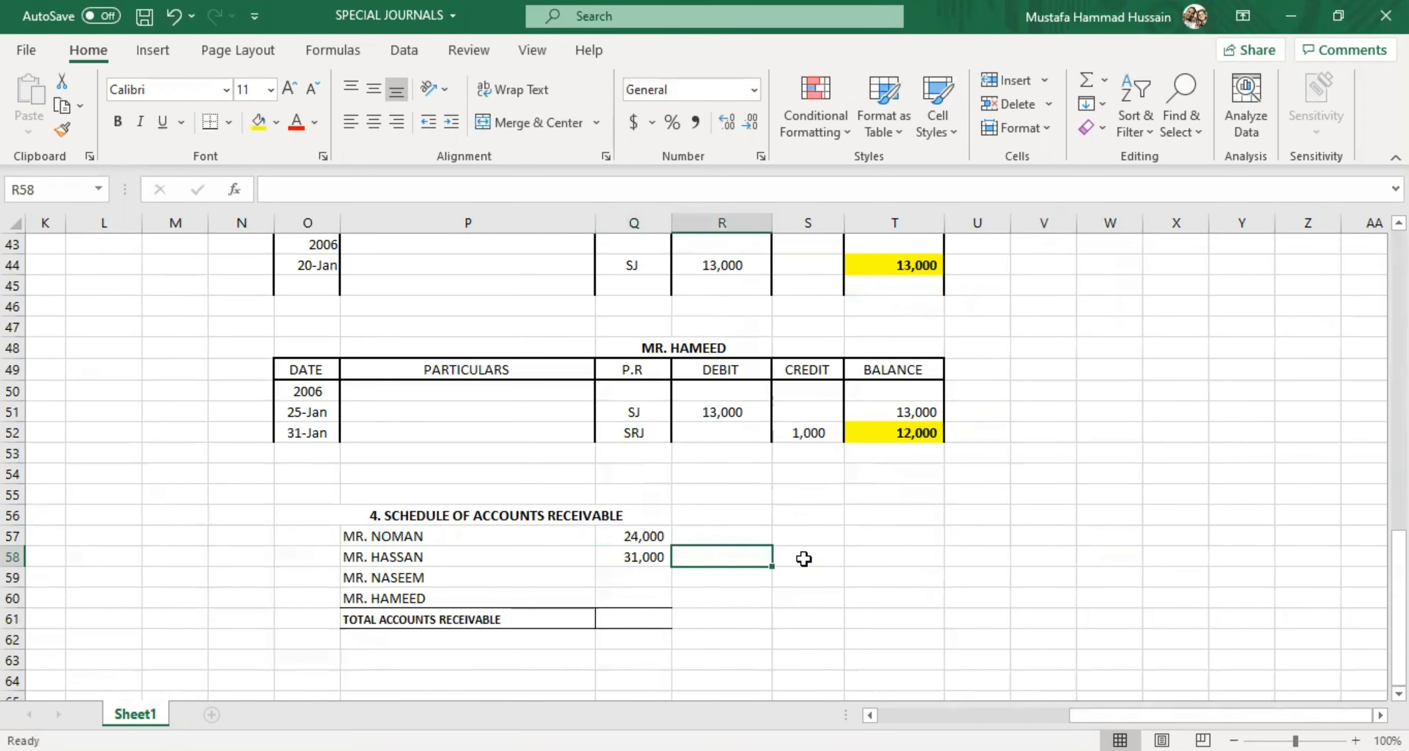
# Step: Enter the third customer's closing balance of 13,000 in the schedule of accounts receivable
pyautogui.scroll(3, 866, 503)
pyautogui.scroll(-1, 818, 466)
pyautogui.scroll(-2, 715, 420)
pyautogui.click(633, 585)
pyautogui.write('13')
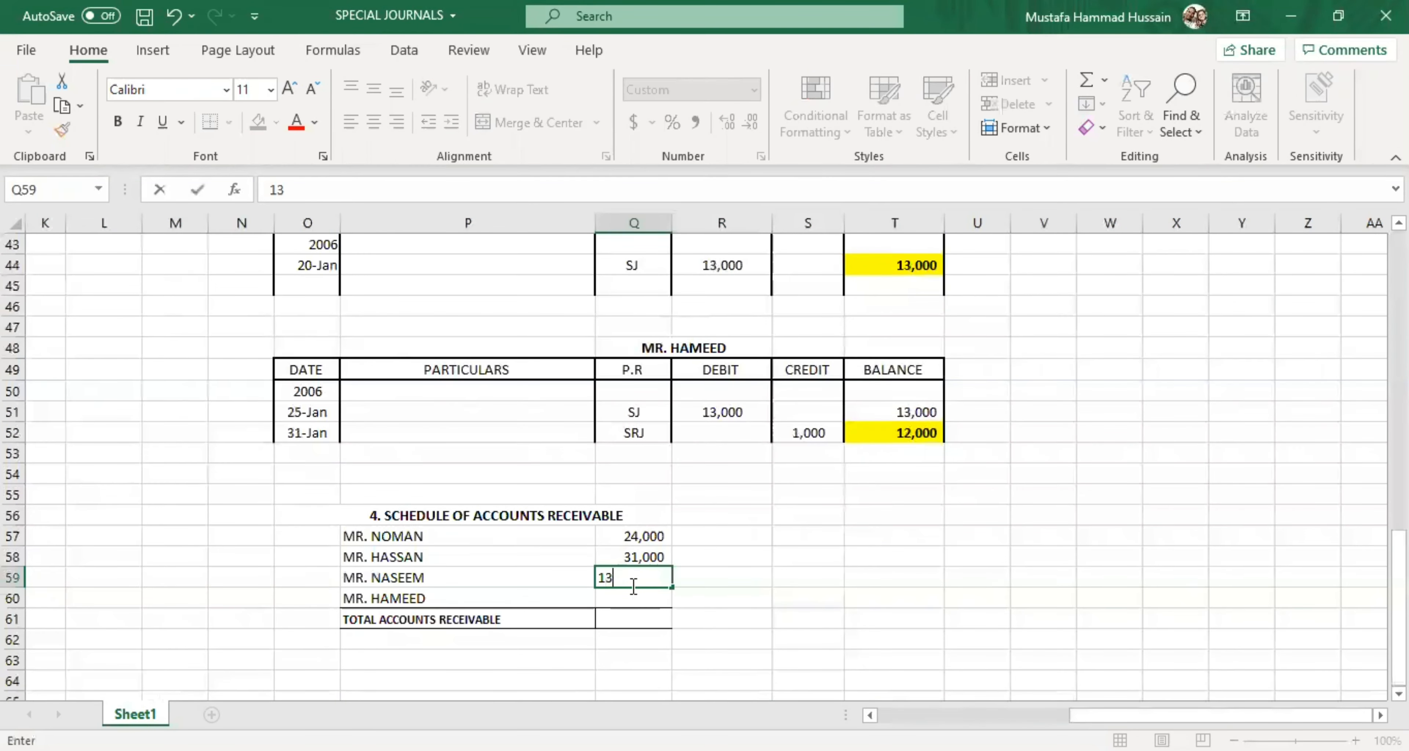
pyautogui.write(',000')
pyautogui.click(832, 536)
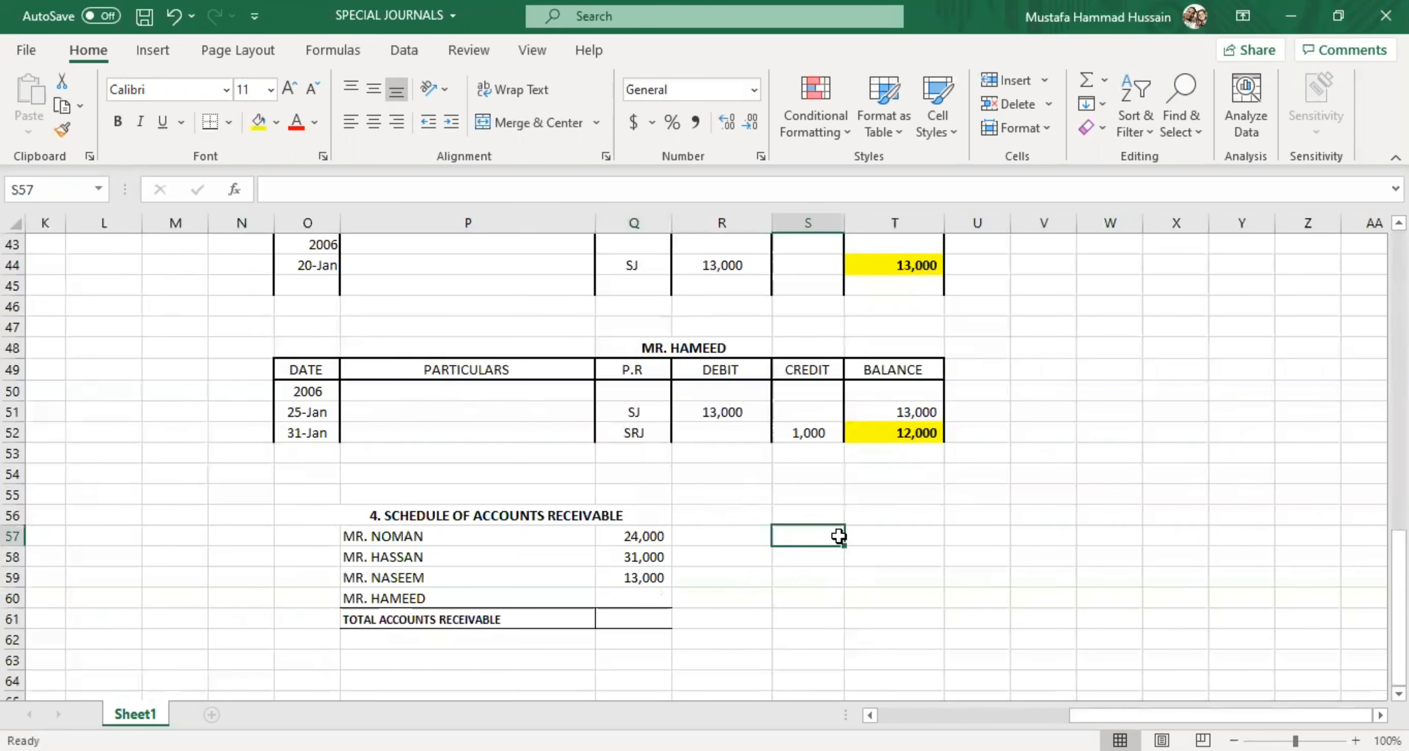
# Step: Enter the fourth customer's closing balance of 12,000 in the schedule of accounts receivable
pyautogui.click(625, 602)
pyautogui.write('12,000')
pyautogui.click(786, 572)
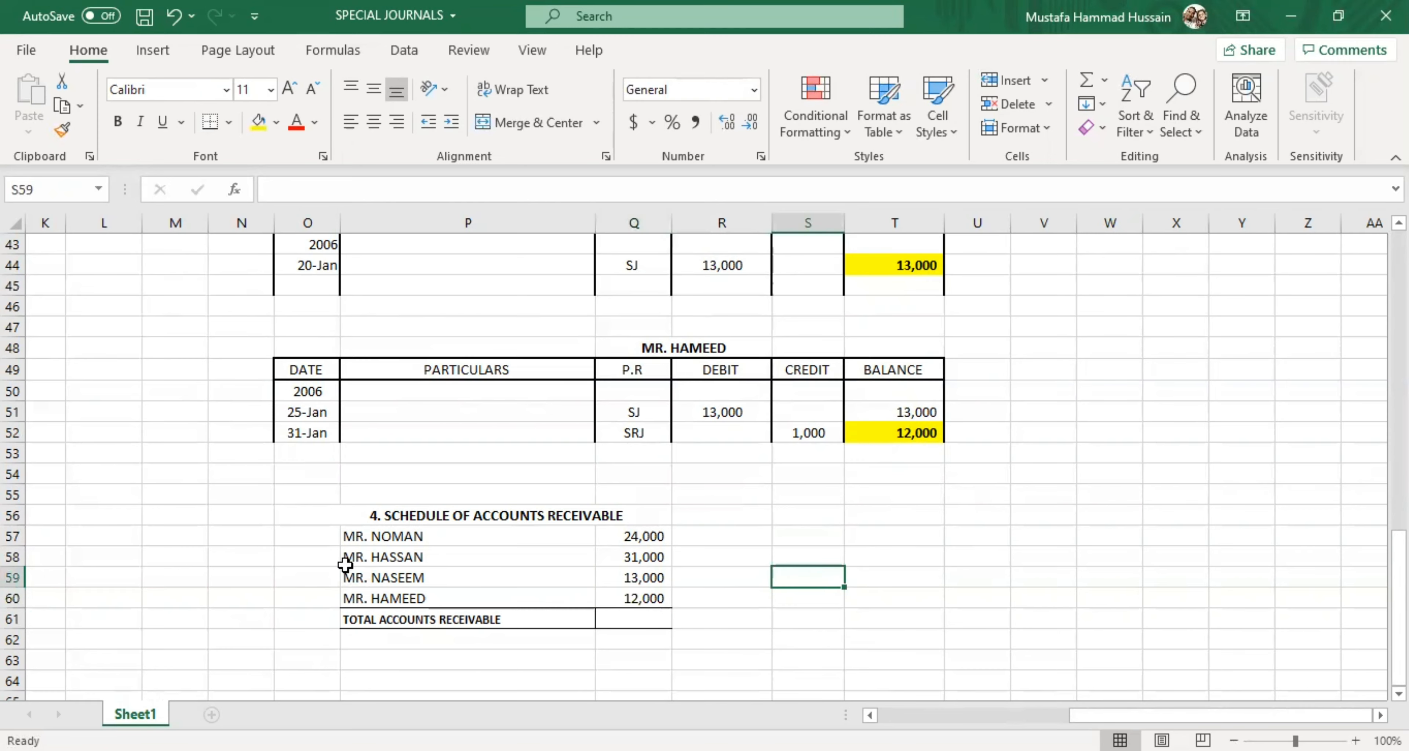
# Step: Review the customer names, the heading and each amount listed in the schedule of accounts receivable
pyautogui.moveTo(411, 533); pyautogui.dragTo(630, 598)
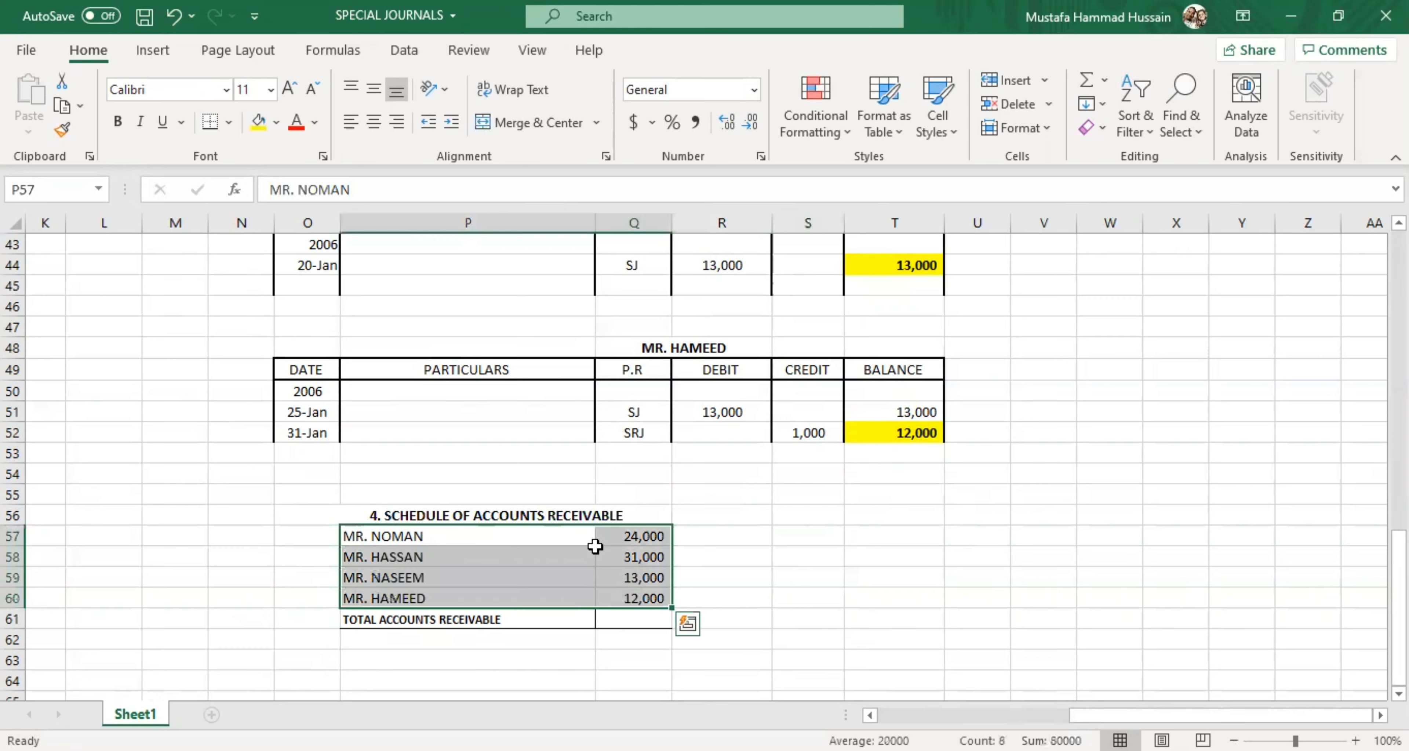
pyautogui.click(593, 515)
pyautogui.click(624, 515)
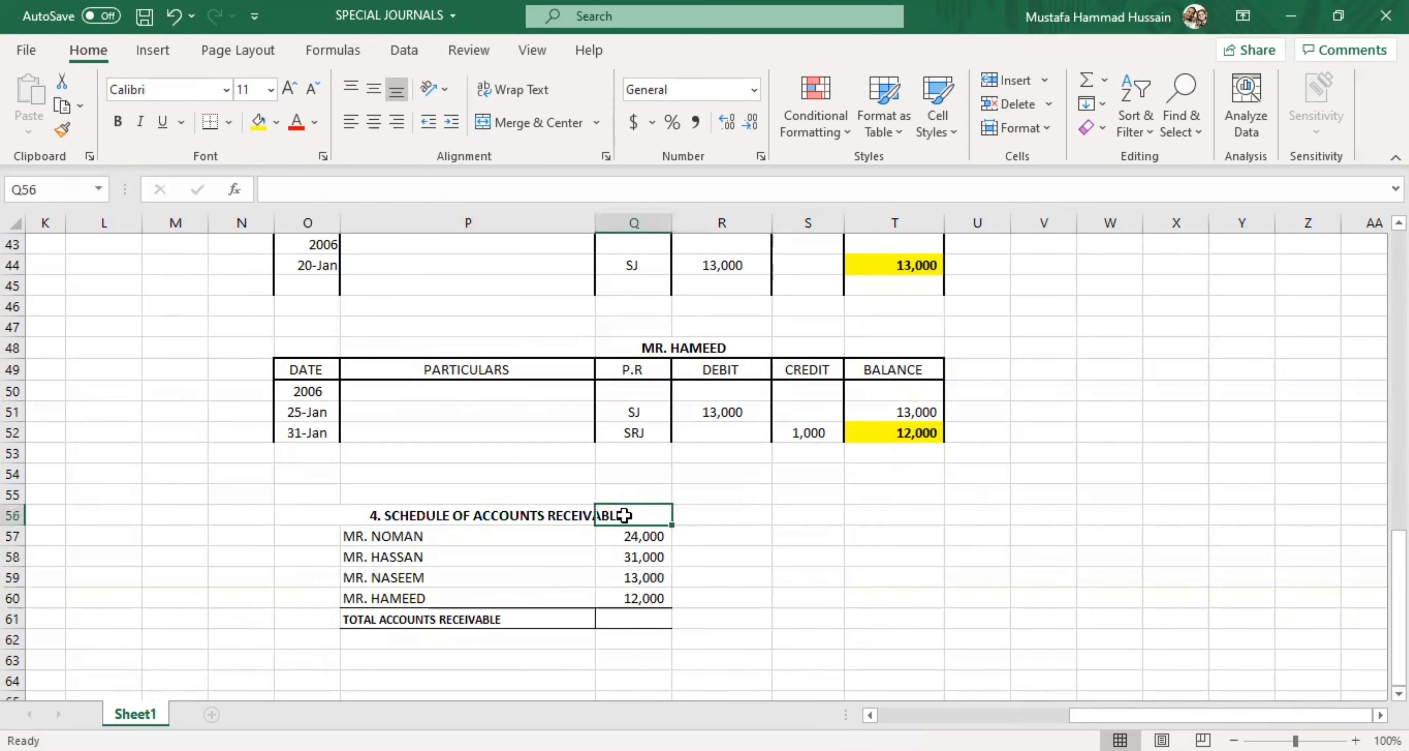
pyautogui.click(657, 558)
pyautogui.click(657, 594)
pyautogui.click(655, 577)
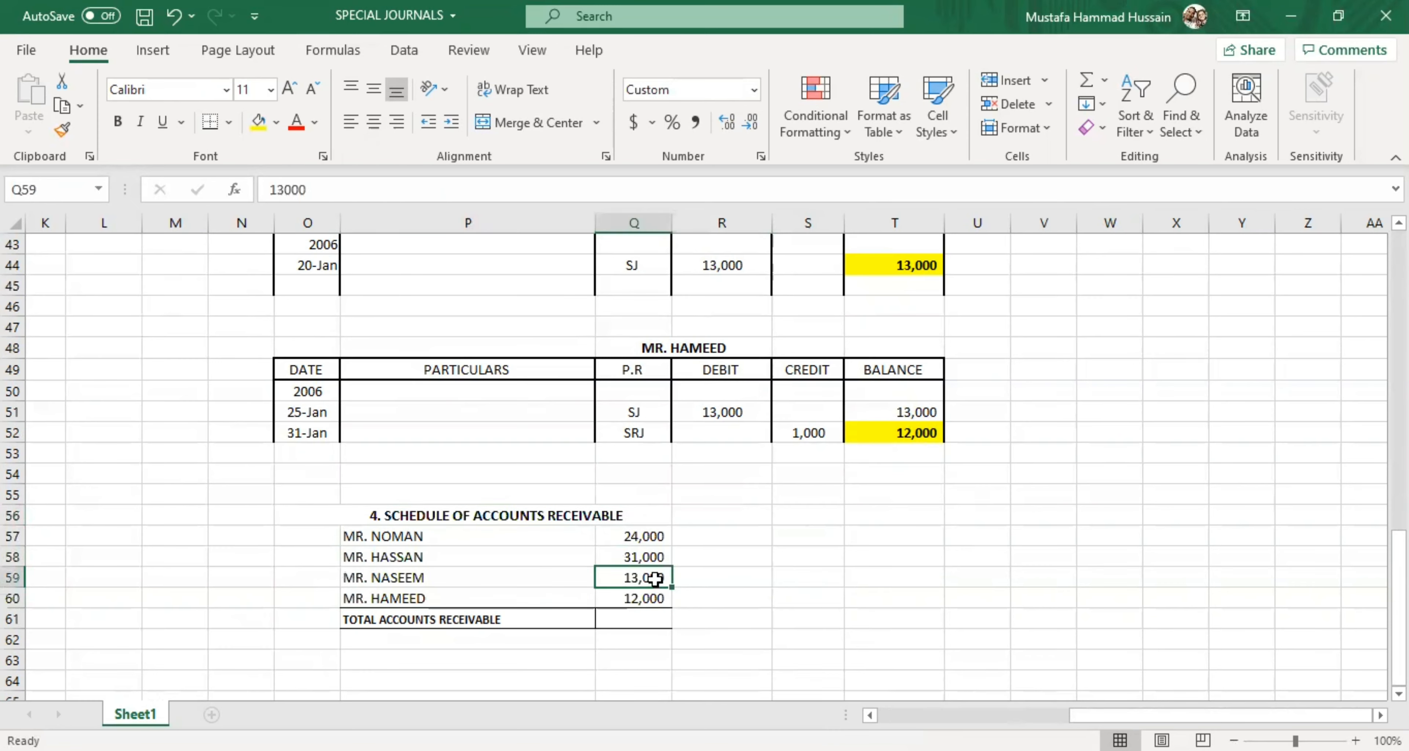
pyautogui.click(653, 558)
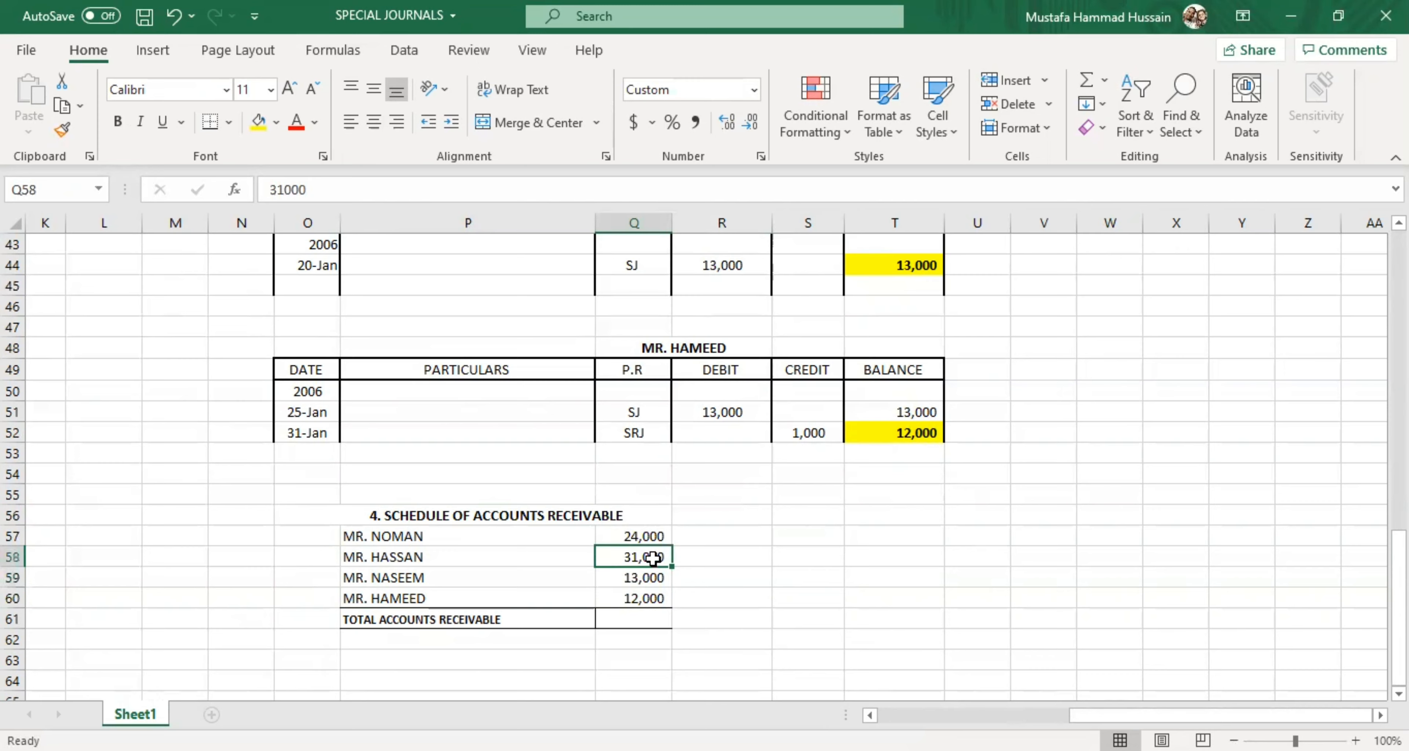
pyautogui.click(649, 532)
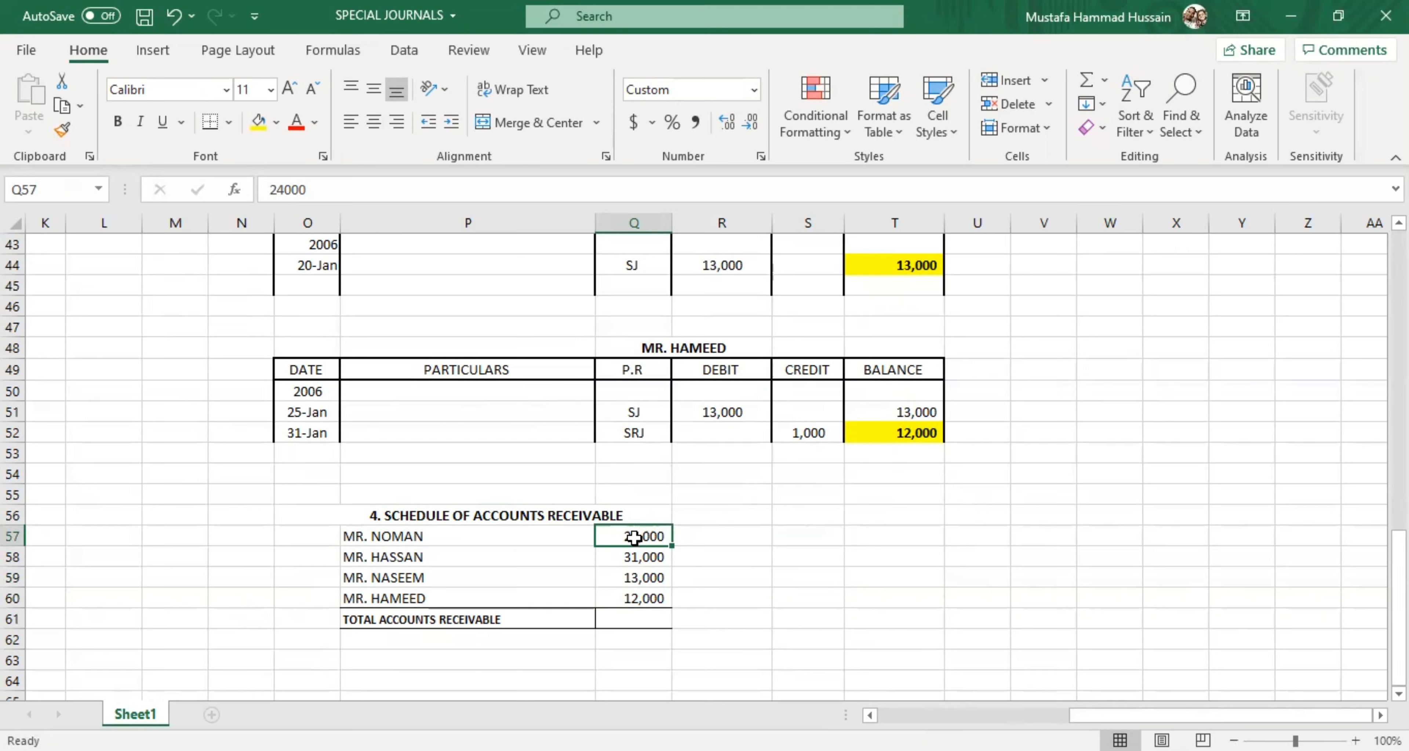
# Step: Enter 80,000 as the total accounts receivable in the last row of the schedule
pyautogui.click(626, 618)
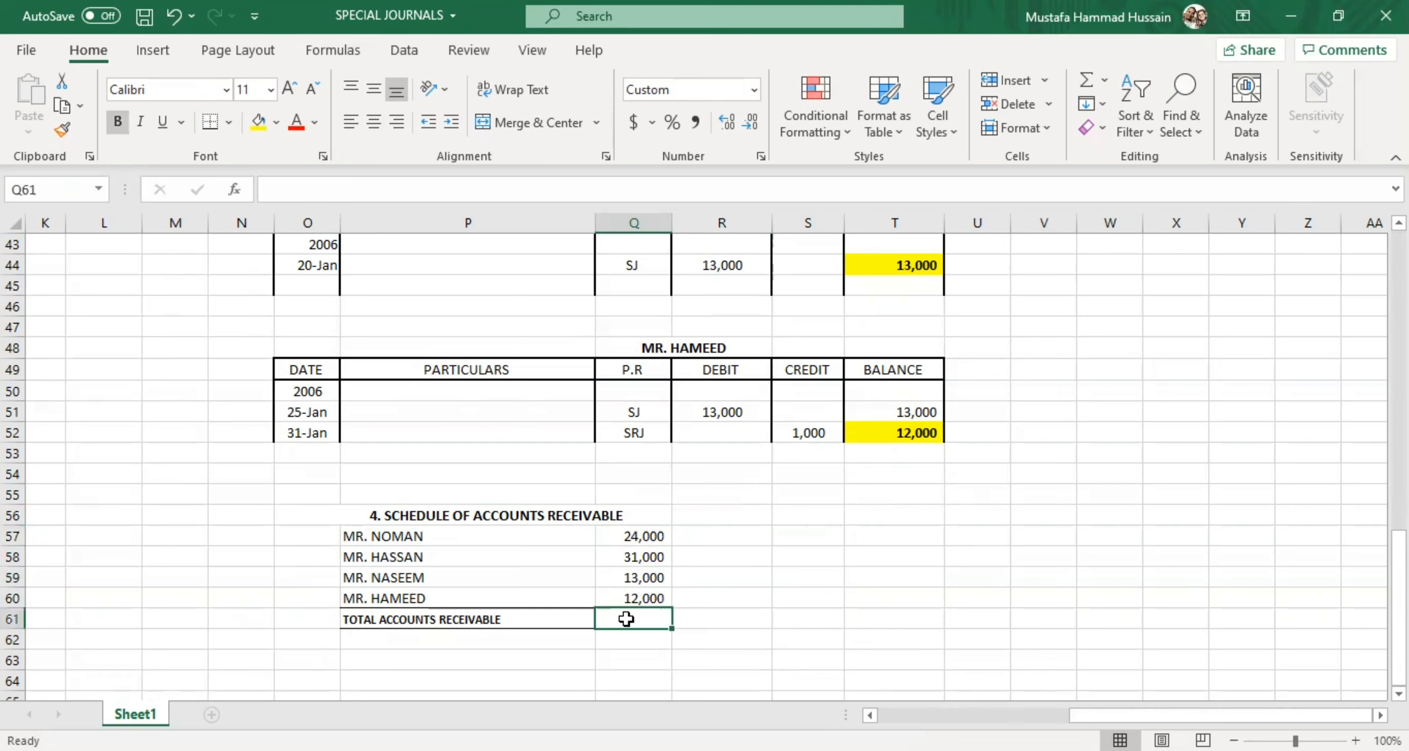
pyautogui.write('800,000')
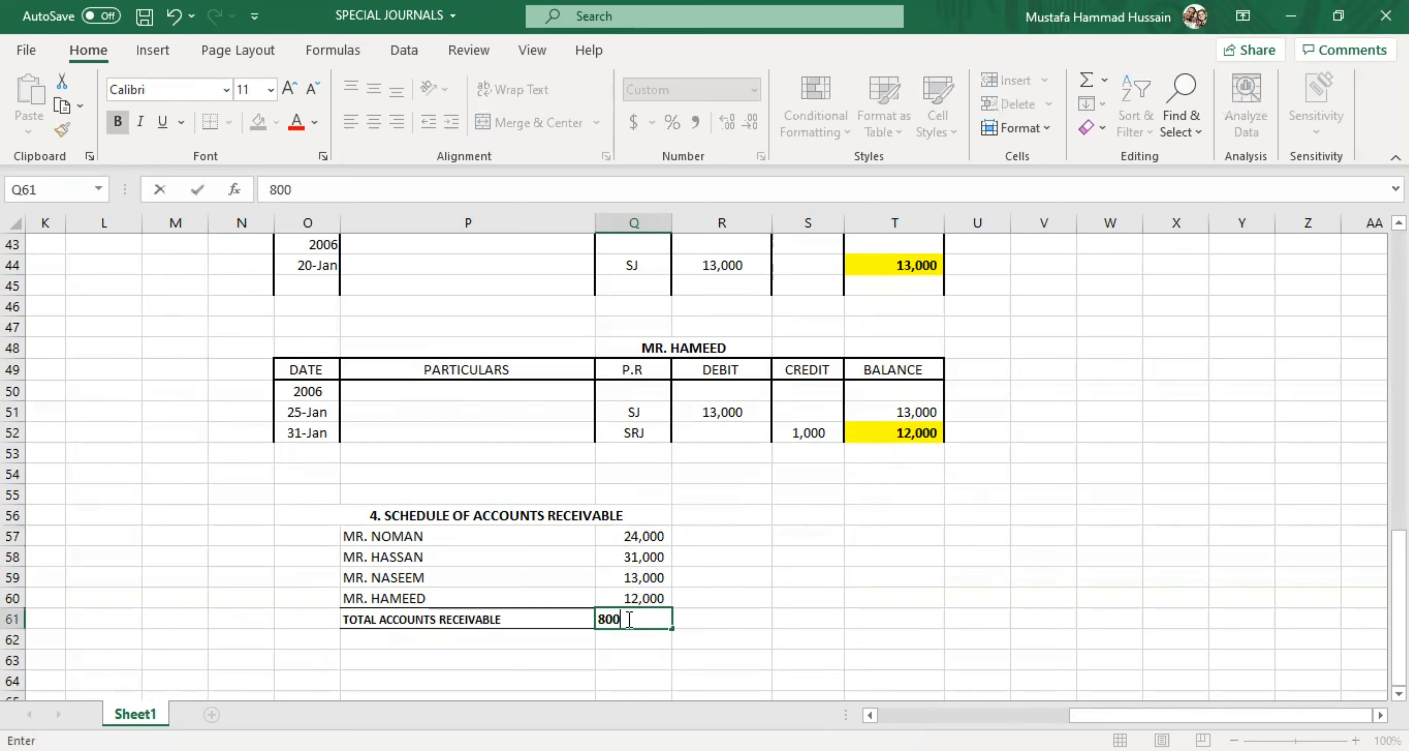
pyautogui.click(734, 647)
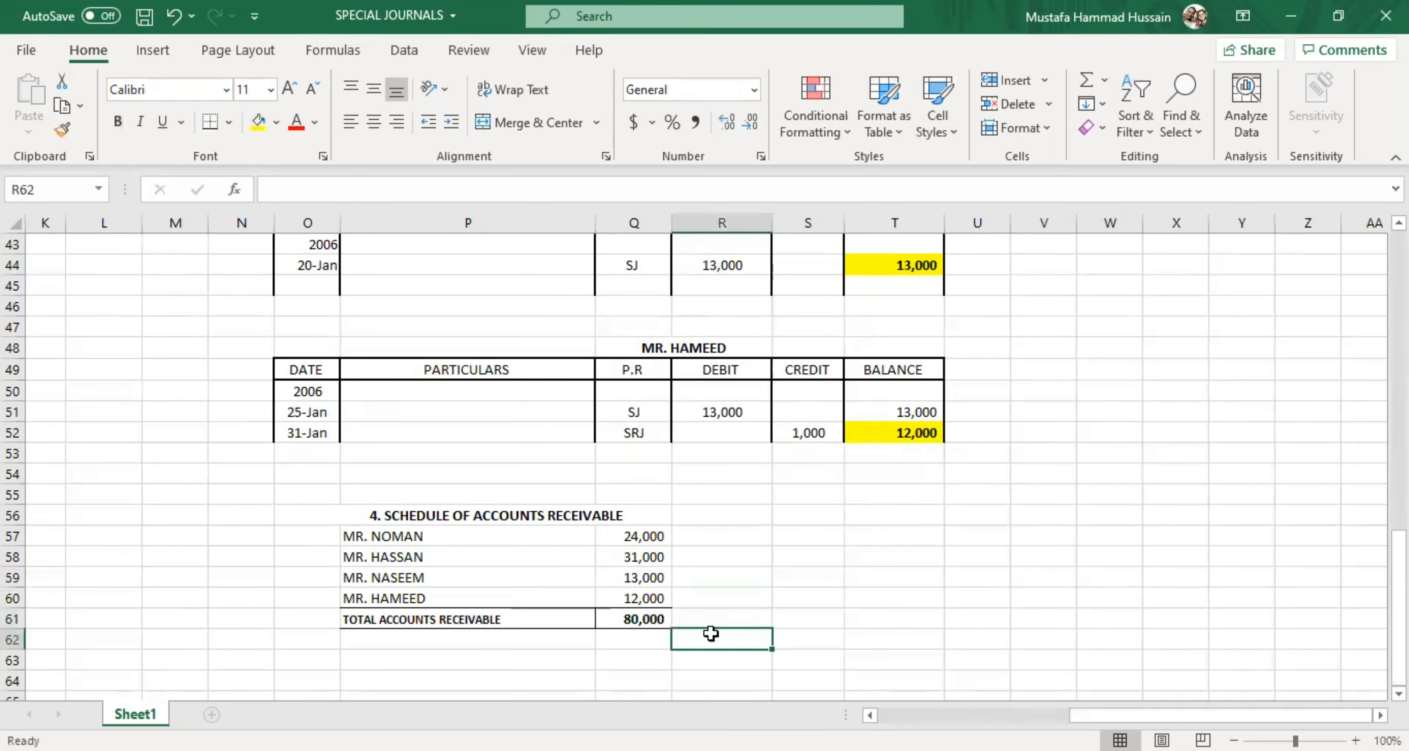
# Step: Review the schedule of accounts receivable row by row, matching each customer with the closing balance and checking the total
pyautogui.click(626, 593)
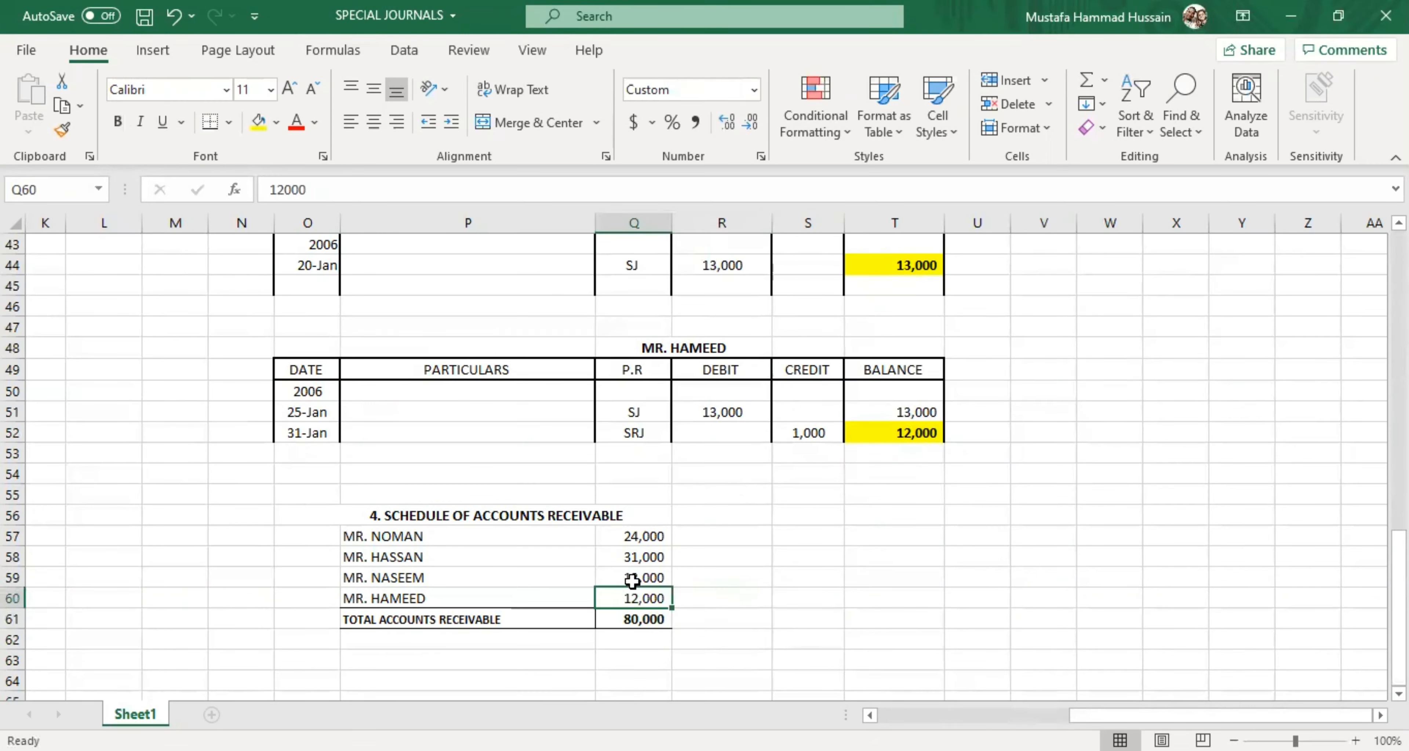
pyautogui.click(630, 578)
pyautogui.click(643, 558)
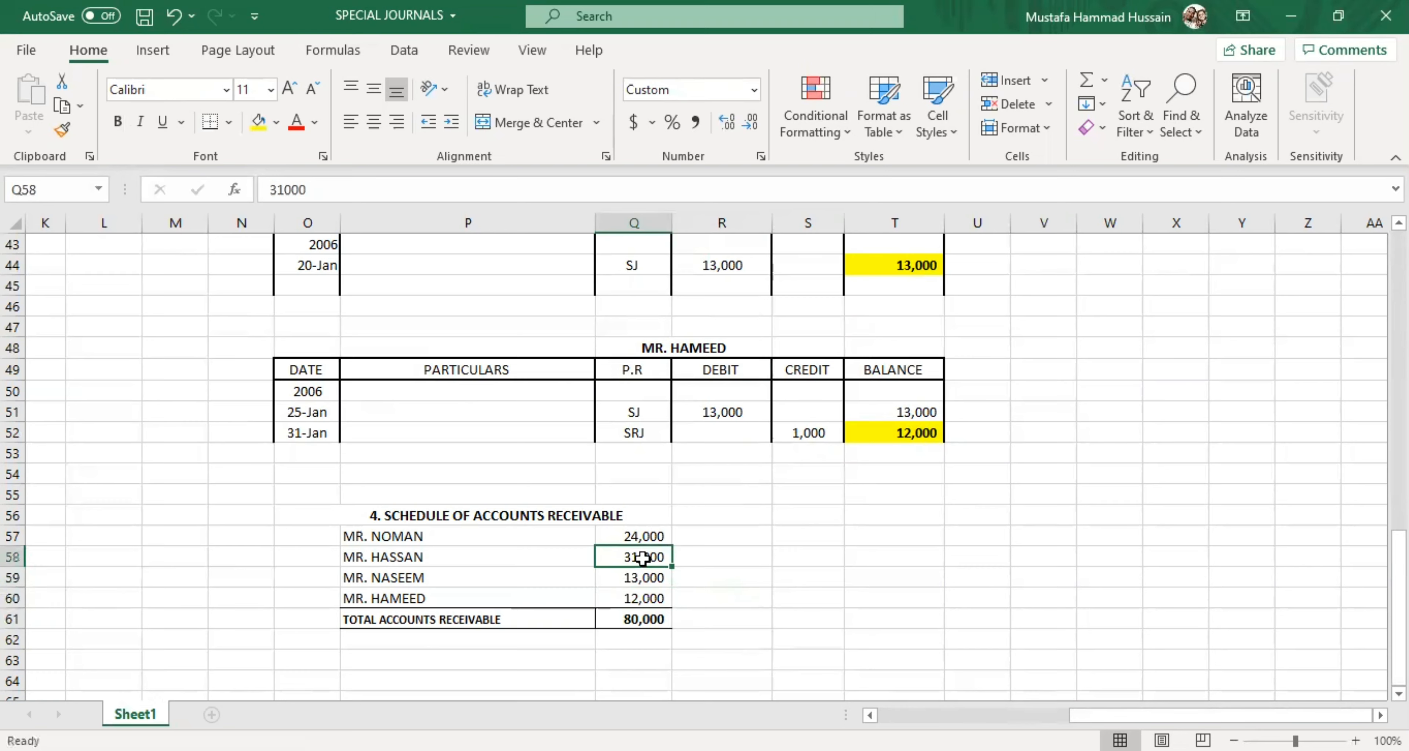
pyautogui.click(638, 535)
pyautogui.click(630, 615)
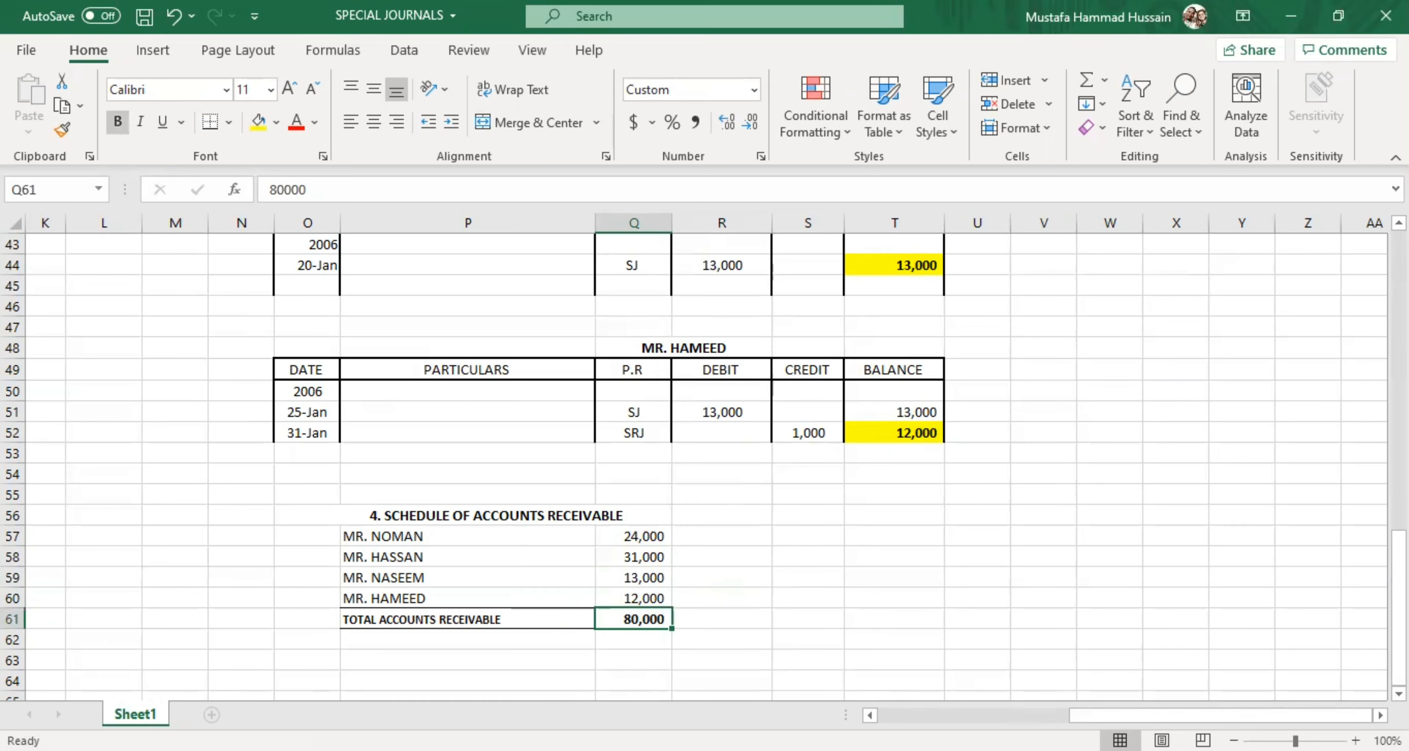
pyautogui.moveTo(1133, 715)
pyautogui.mouseDown()
pyautogui.moveTo(1087, 715)
pyautogui.moveTo(1122, 715)
pyautogui.mouseUp()
pyautogui.click(748, 511)
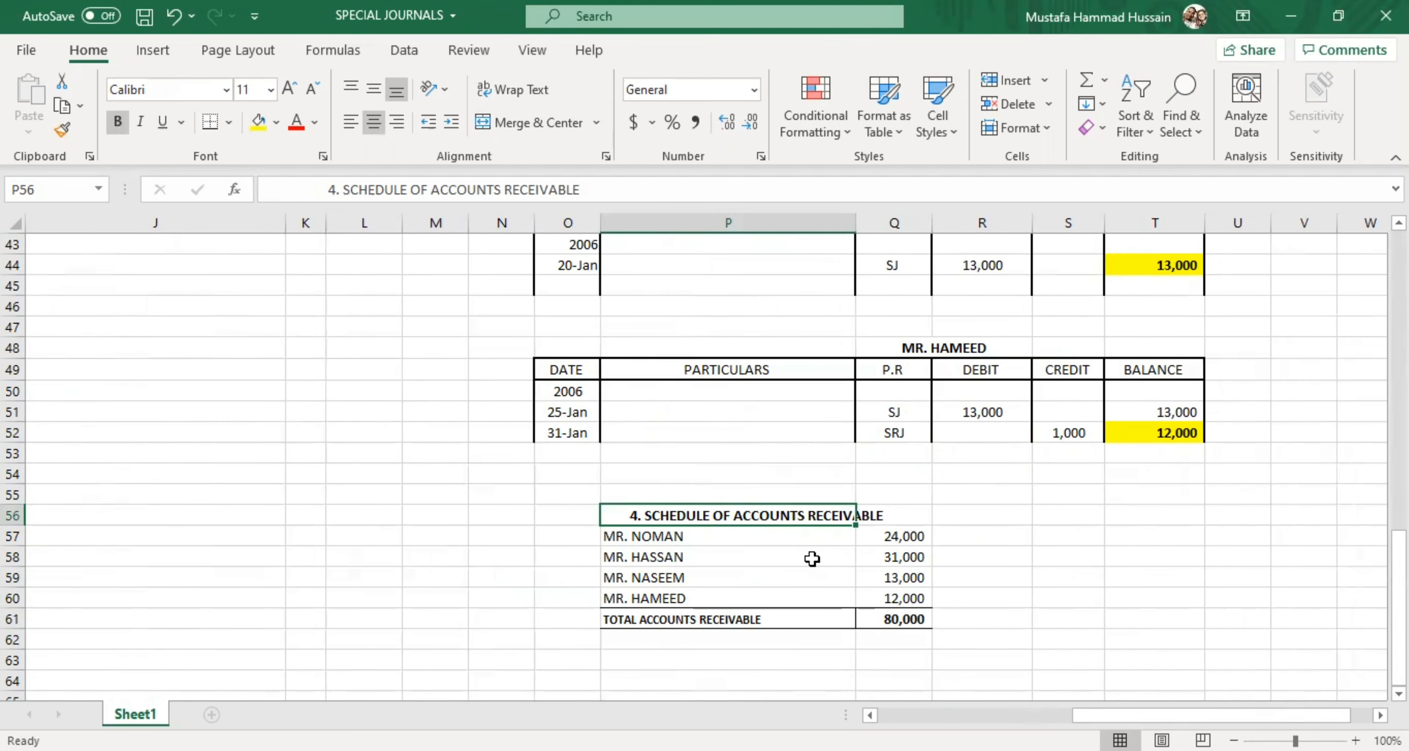
pyautogui.click(617, 618)
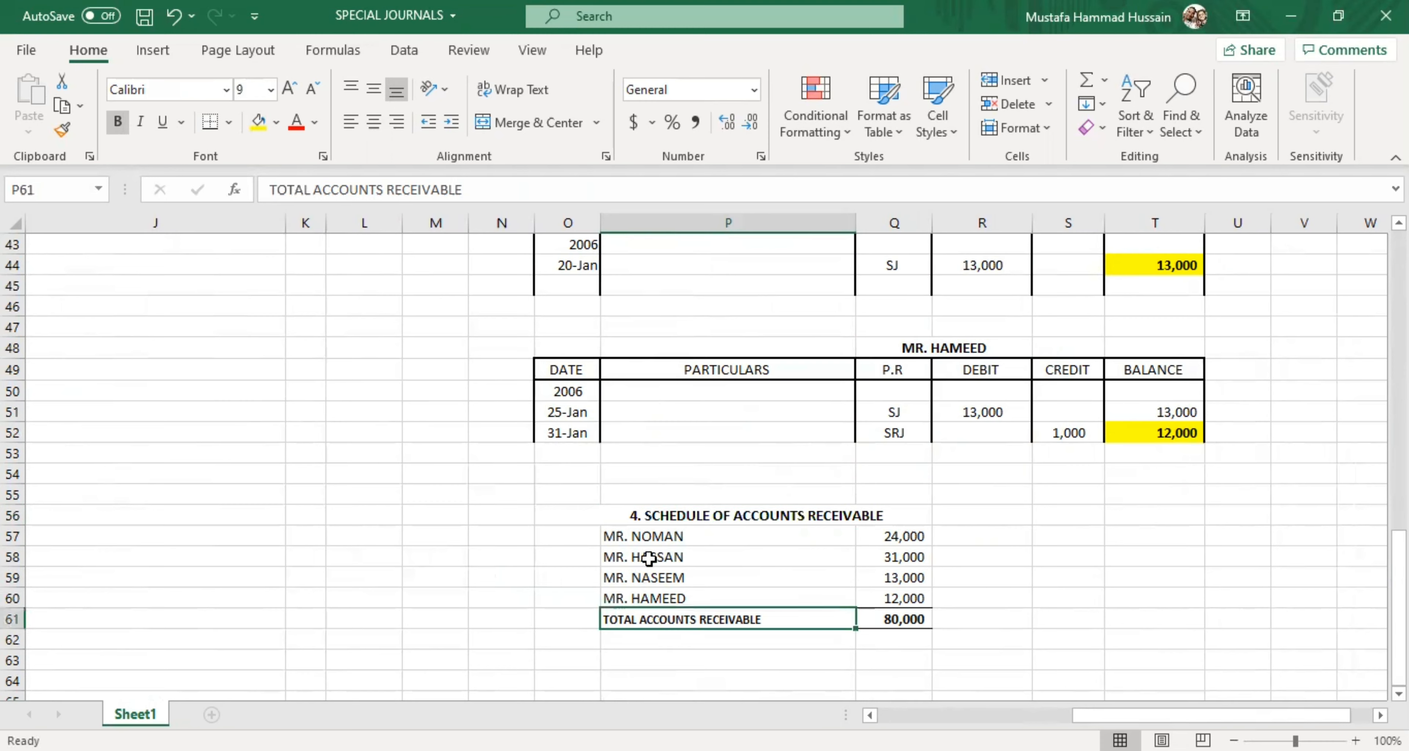
pyautogui.click(664, 537)
pyautogui.click(874, 542)
pyautogui.click(764, 557)
pyautogui.click(879, 559)
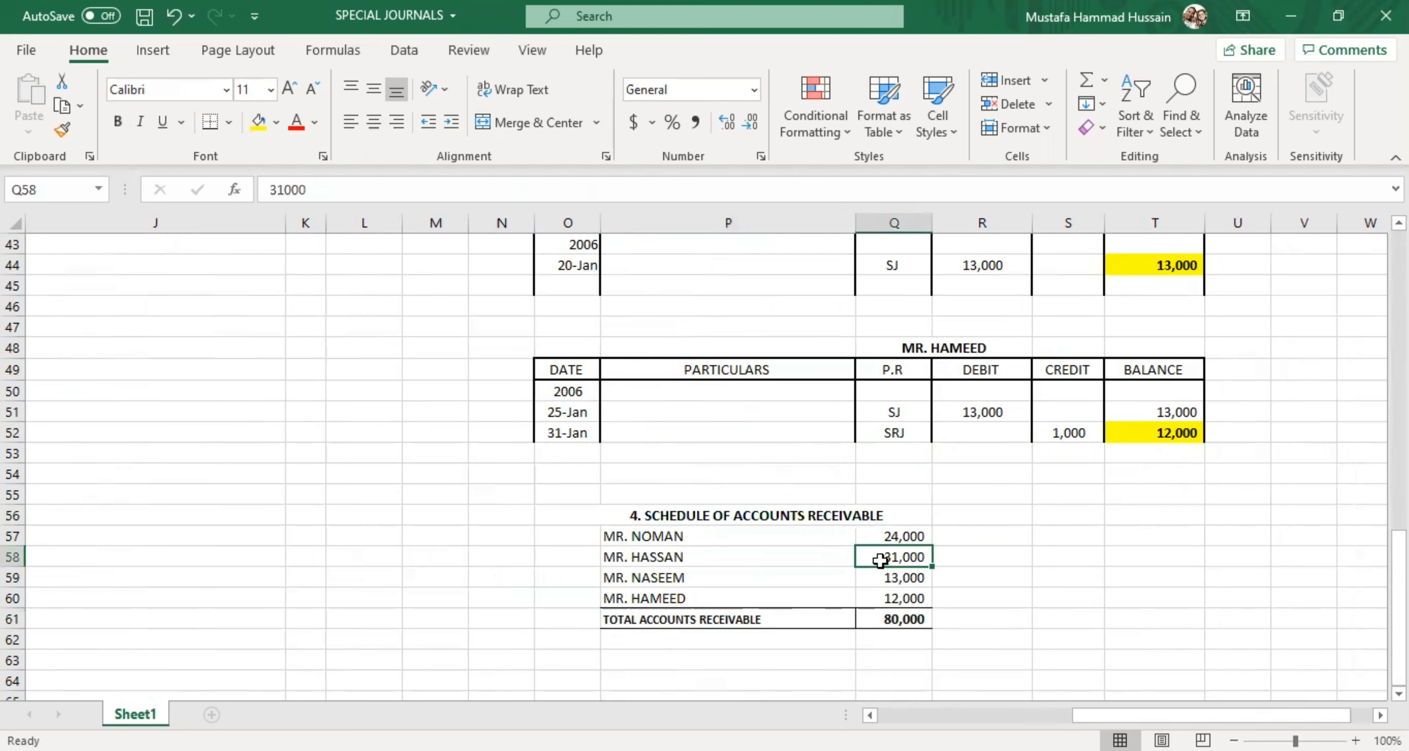
pyautogui.click(710, 582)
pyautogui.click(871, 572)
pyautogui.click(737, 596)
pyautogui.click(872, 600)
pyautogui.click(775, 623)
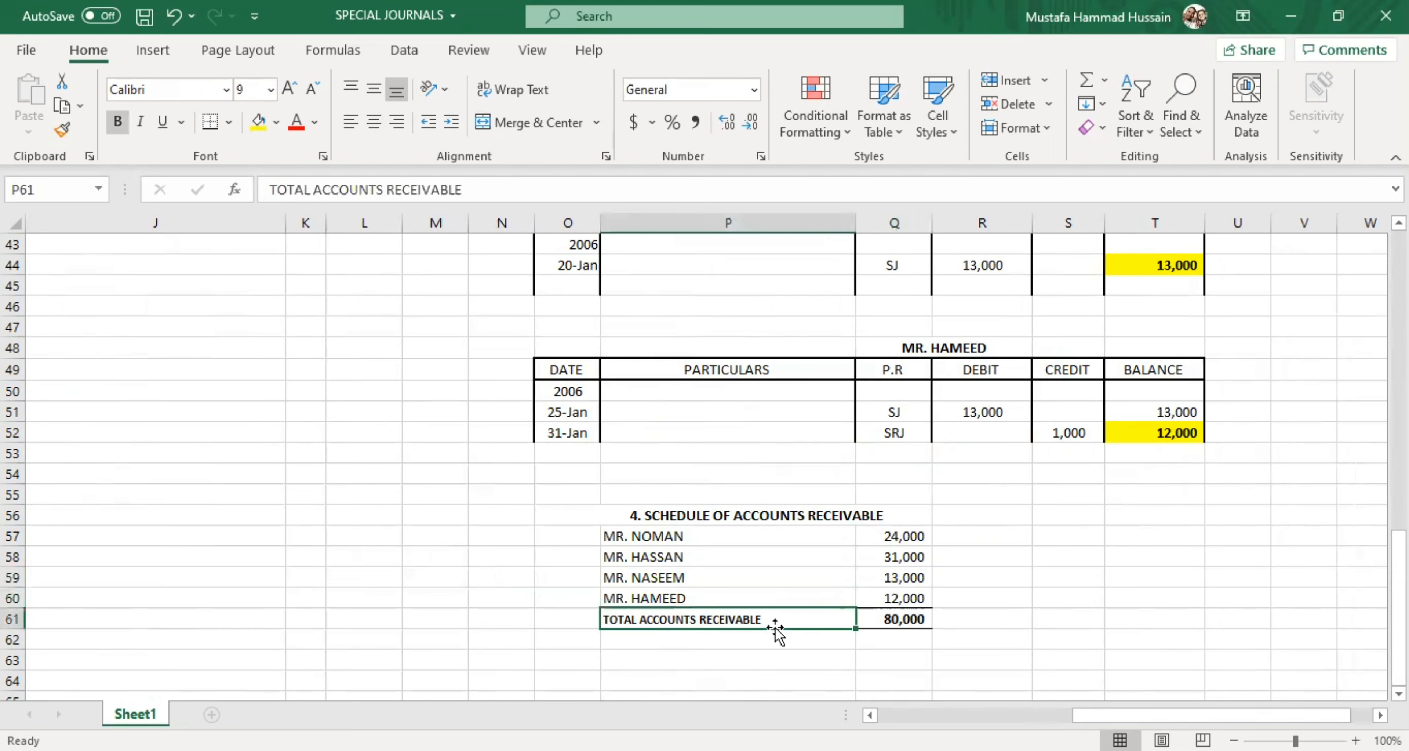
pyautogui.click(902, 616)
pyautogui.doubleClick(903, 617)
pyautogui.click(933, 638)
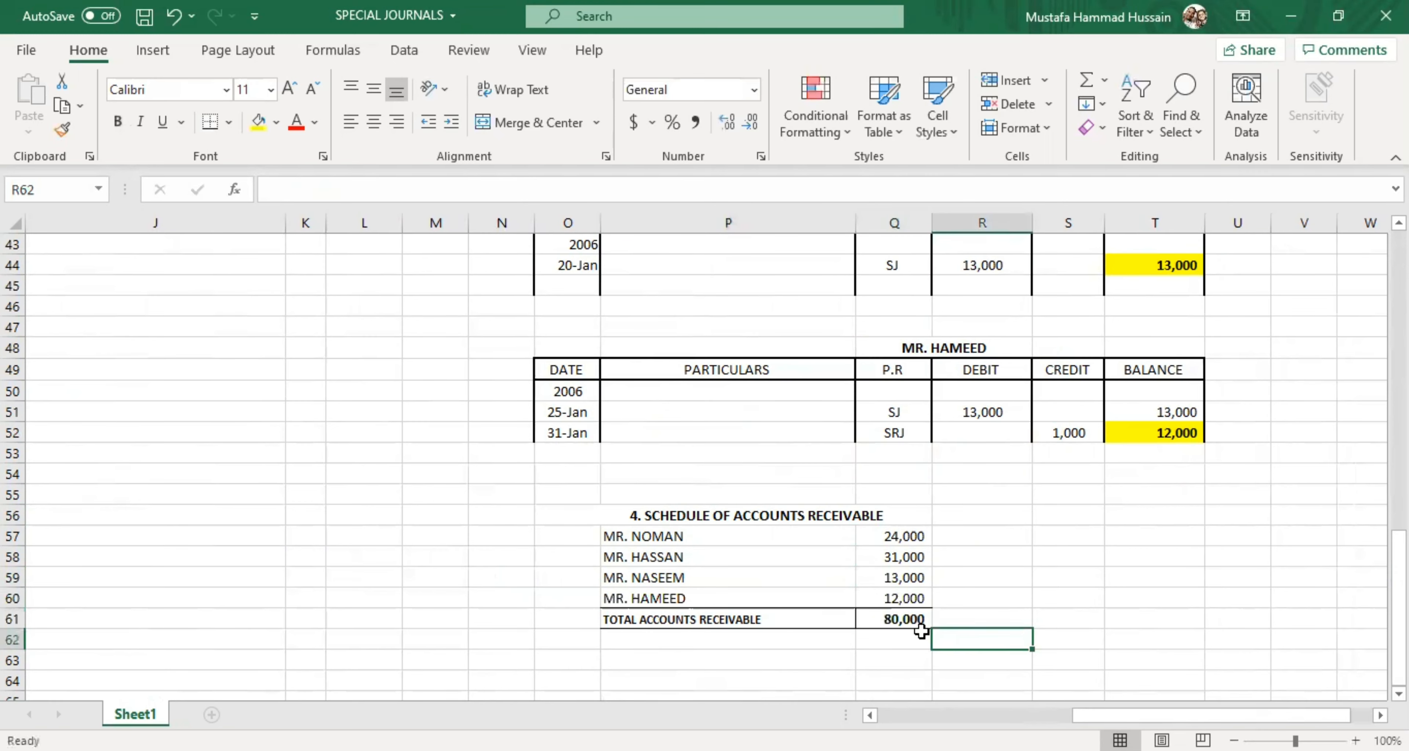
pyautogui.click(922, 616)
# Step: Review the subsidiary ledgers, controlling accounts, transaction list and both journals as the sources of the schedule
pyautogui.scroll(6, 905, 563)
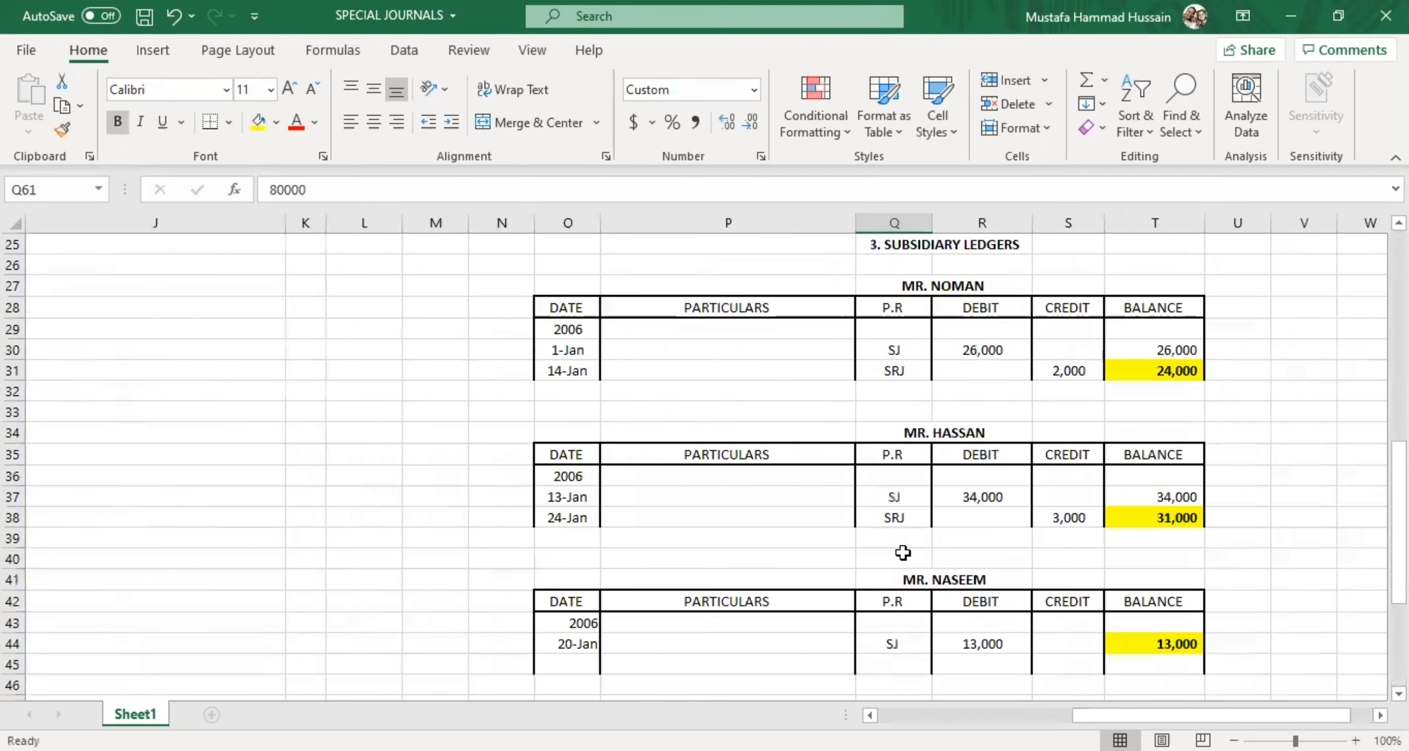
pyautogui.scroll(8, 906, 552)
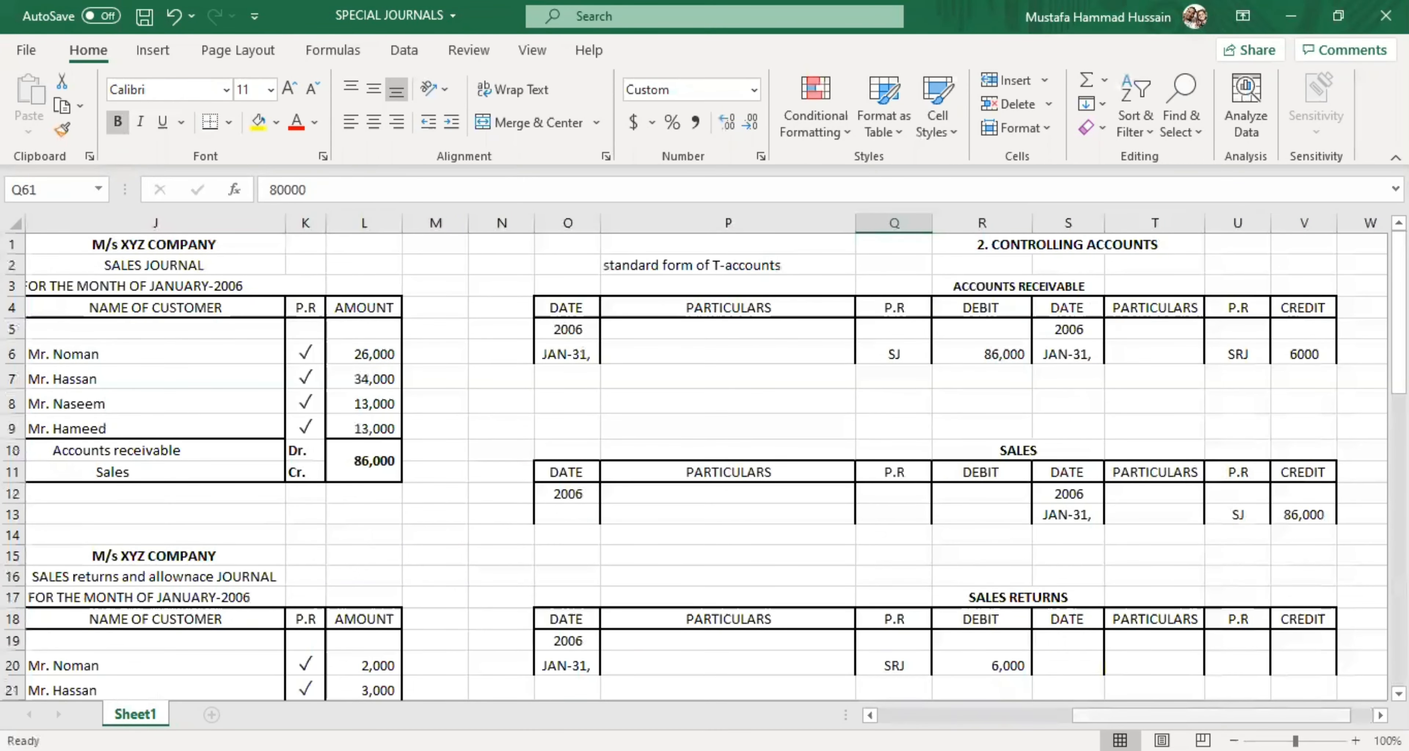
pyautogui.moveTo(1297, 716); pyautogui.dragTo(1100, 715)
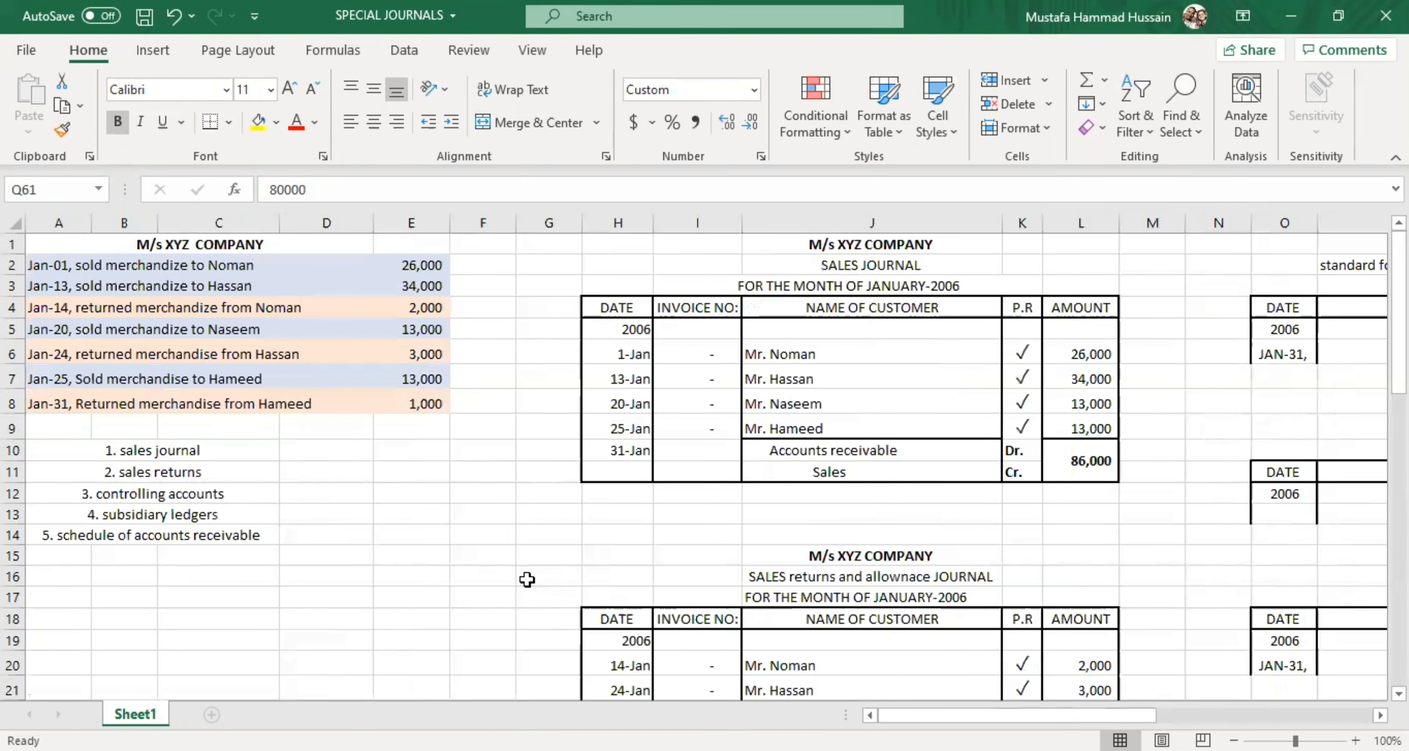
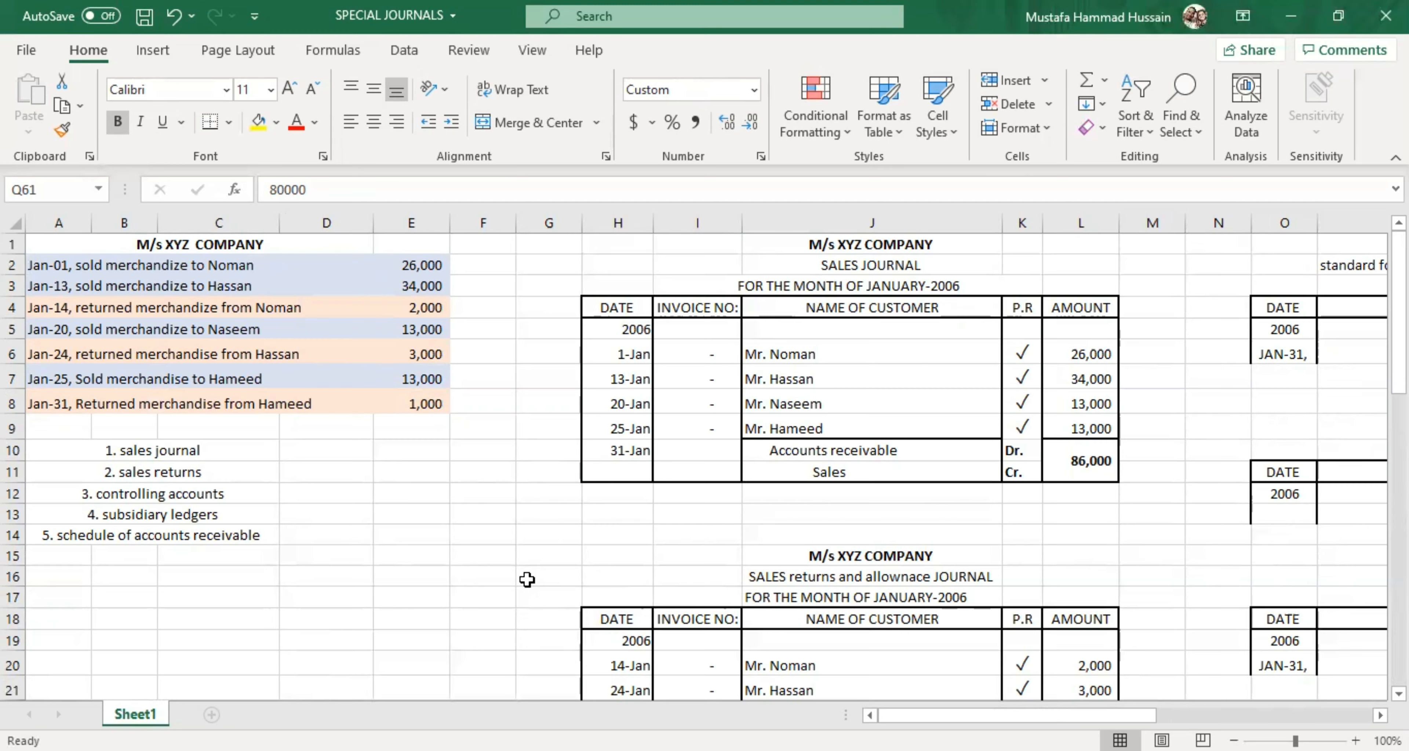
pyautogui.scroll(-3, 786, 414)
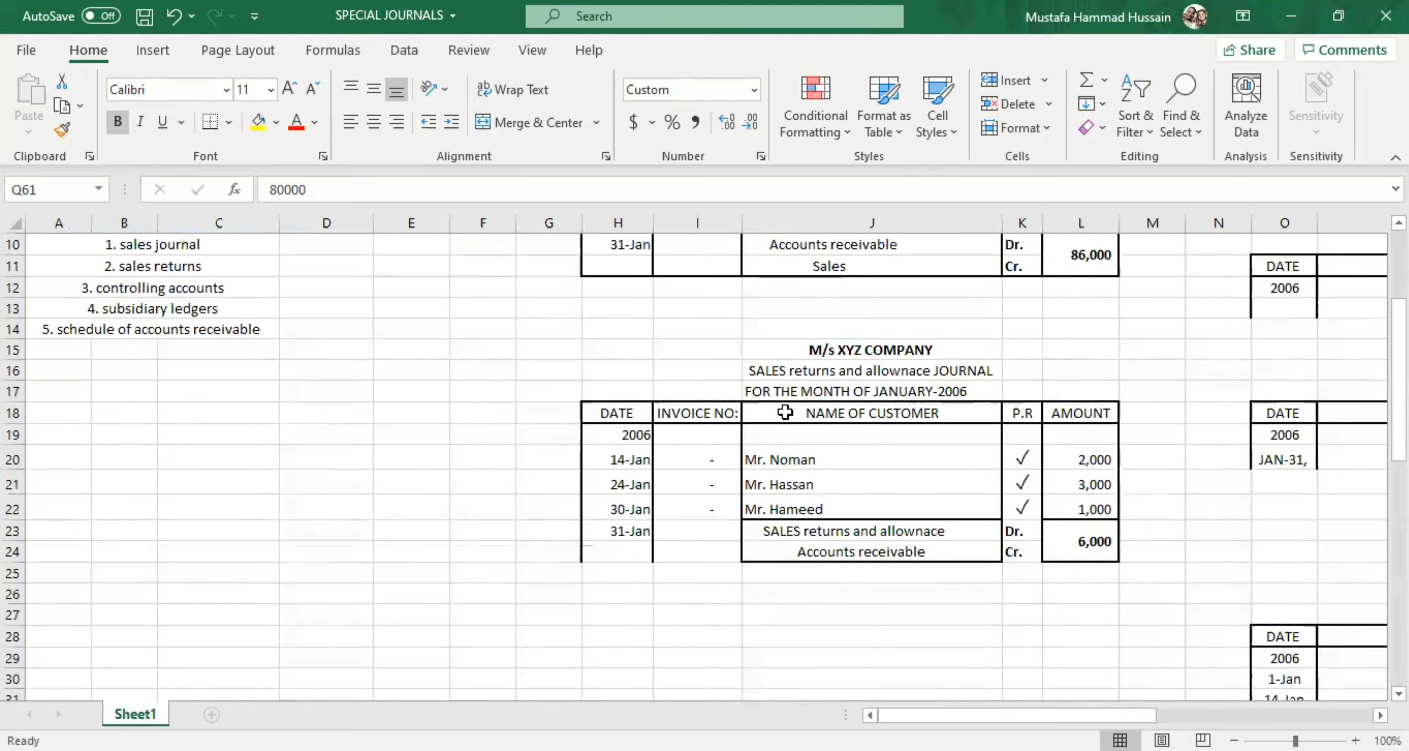
pyautogui.scroll(-2, 786, 413)
pyautogui.moveTo(1018, 715); pyautogui.dragTo(1214, 715)
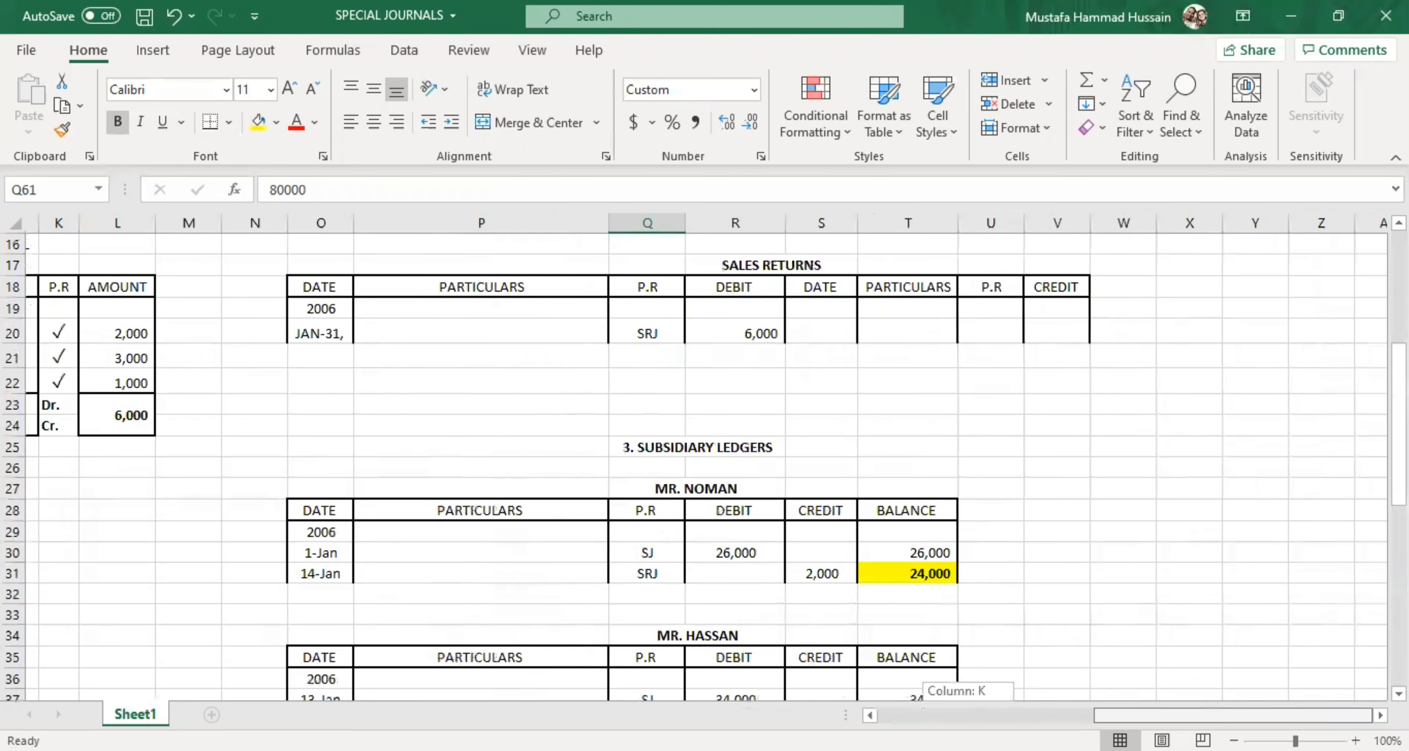
pyautogui.scroll(-6, 931, 487)
pyautogui.scroll(-1, 936, 526)
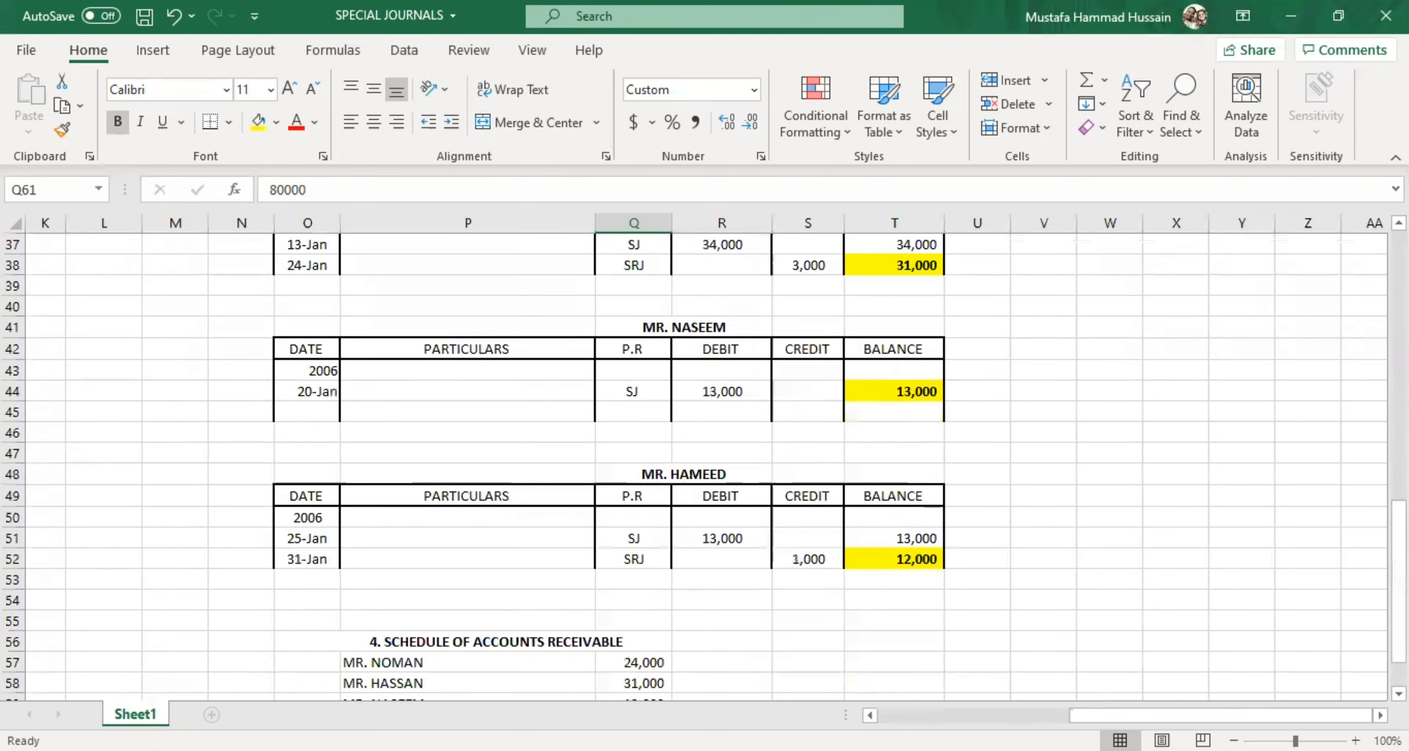
pyautogui.hscroll(-3, 893, 624)
pyautogui.scroll(12, 881, 598)
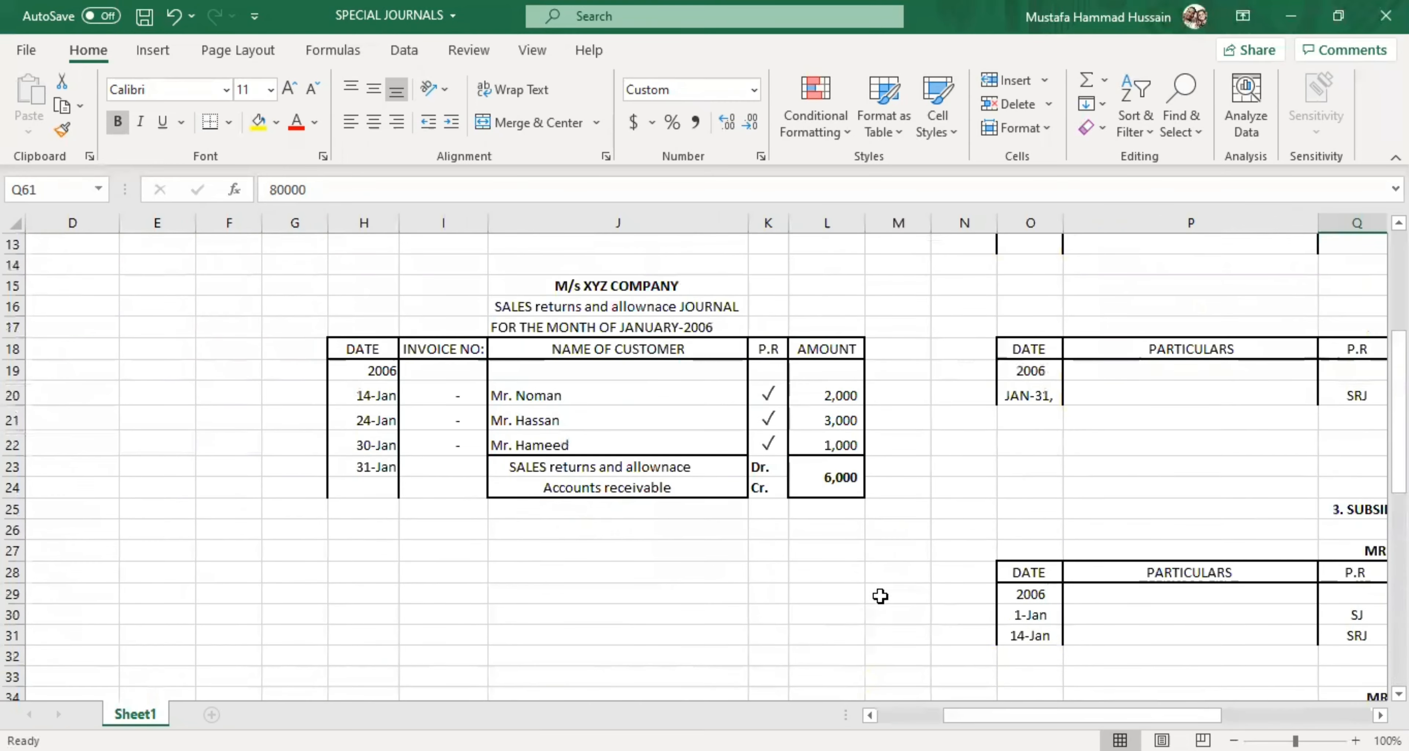
# Step: Examine the sales journal and the sales returns journal, including their customer names and summary entries, alongside the controlling accounts
pyautogui.moveTo(383, 246); pyautogui.dragTo(839, 714)
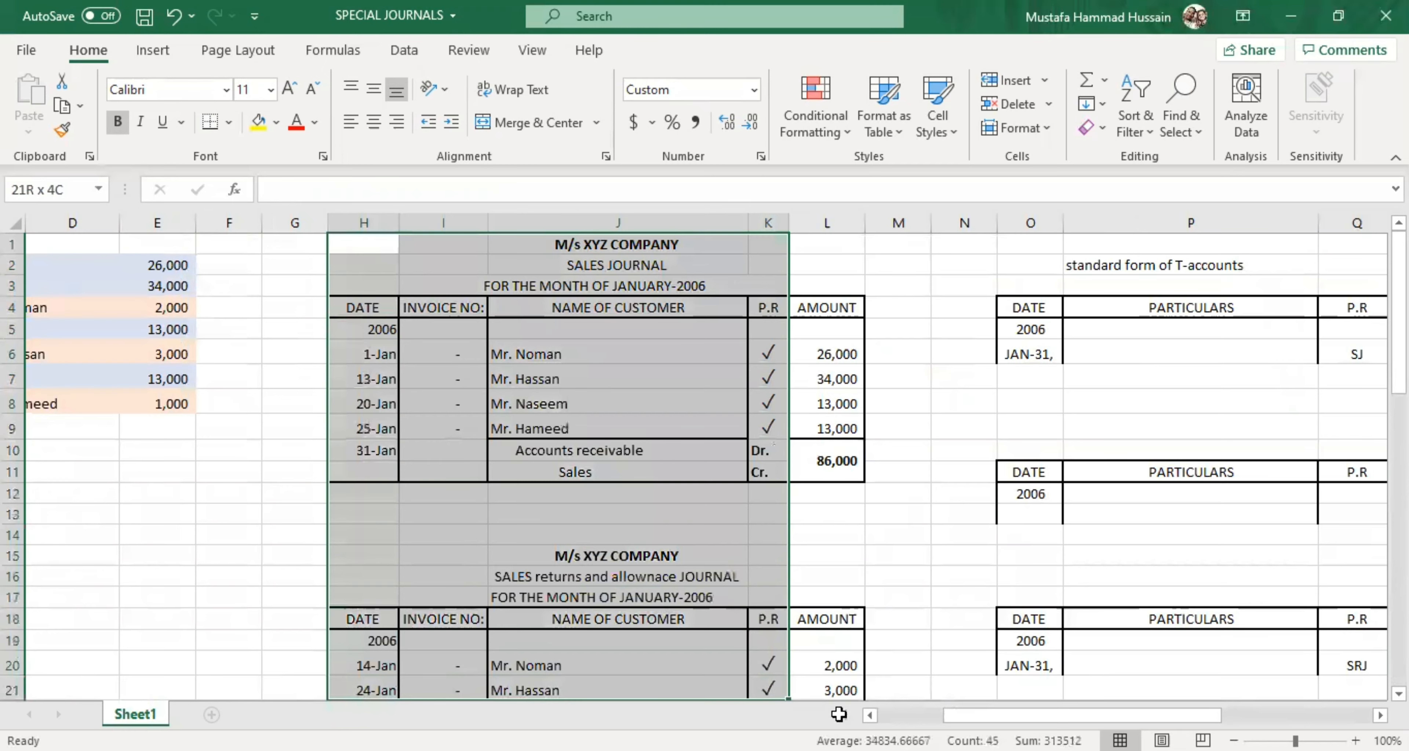
pyautogui.click(998, 569)
pyautogui.scroll(3, 1108, 597)
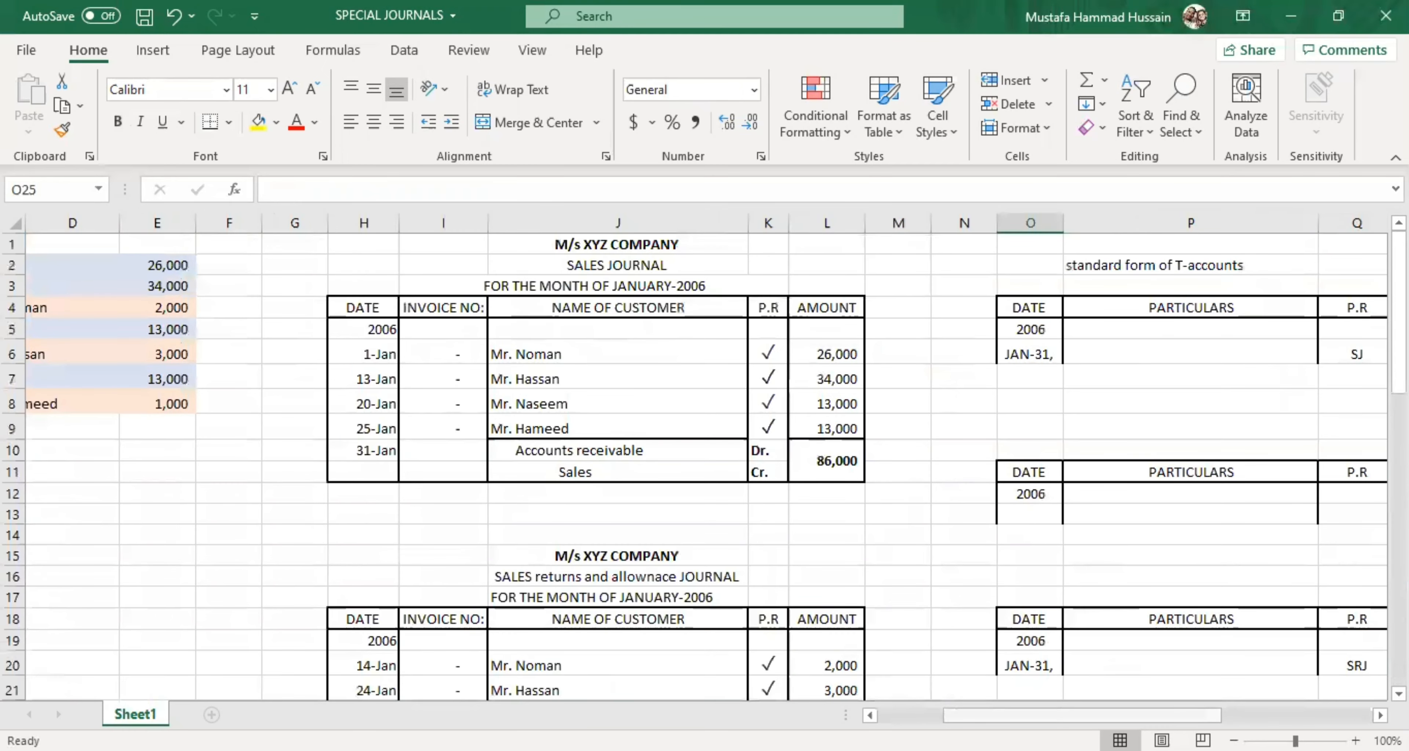
pyautogui.hscroll(3, 722, 340)
pyautogui.scroll(-2, 580, 618)
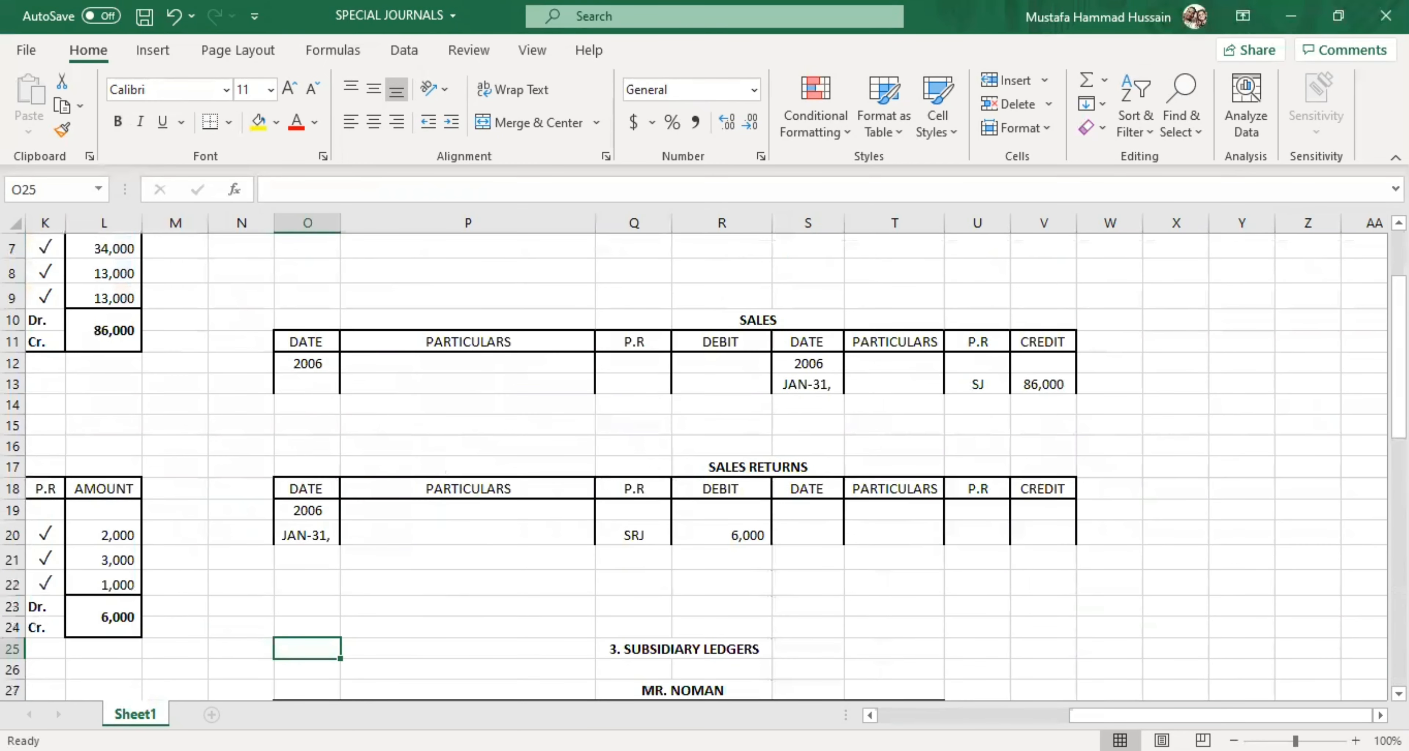
pyautogui.hscroll(-5, 819, 550)
pyautogui.scroll(1, 818, 550)
pyautogui.click(858, 388)
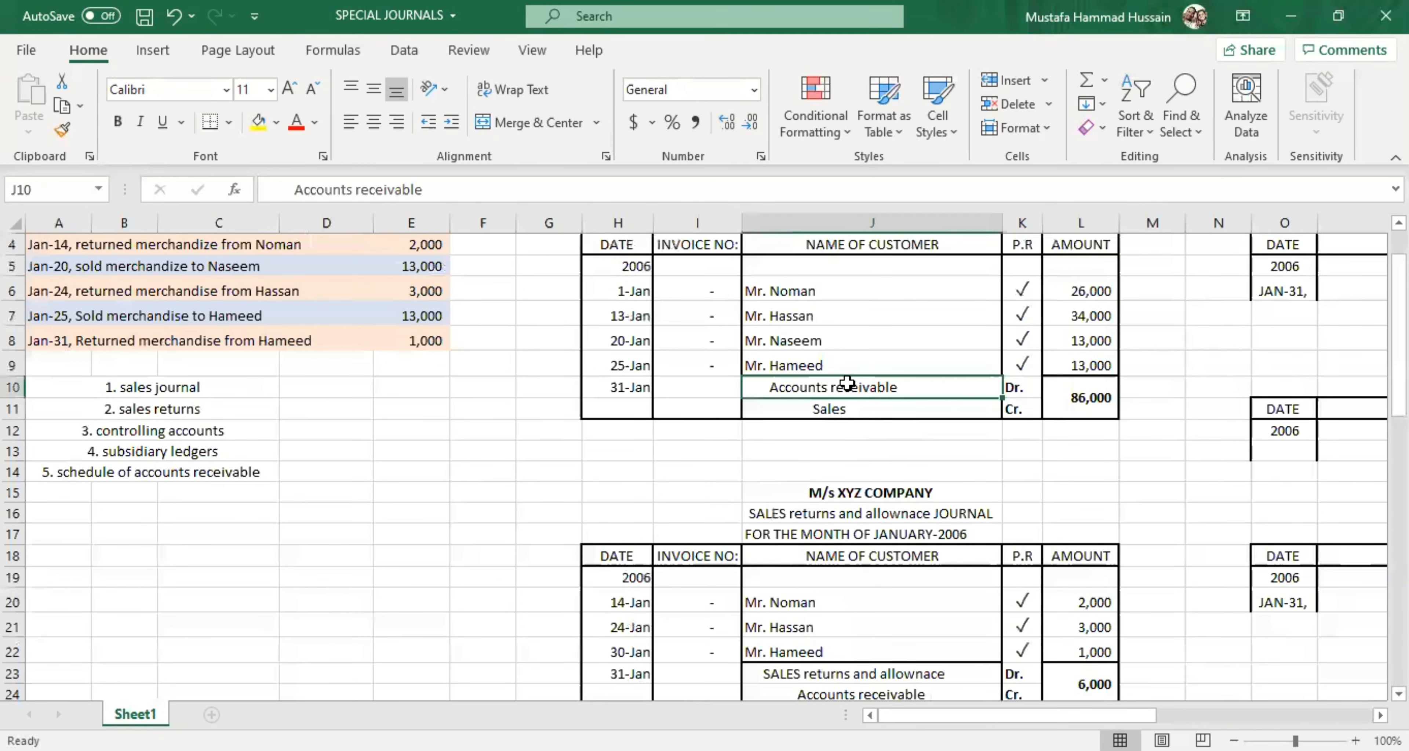
pyautogui.click(918, 667)
pyautogui.scroll(-3, 1159, 589)
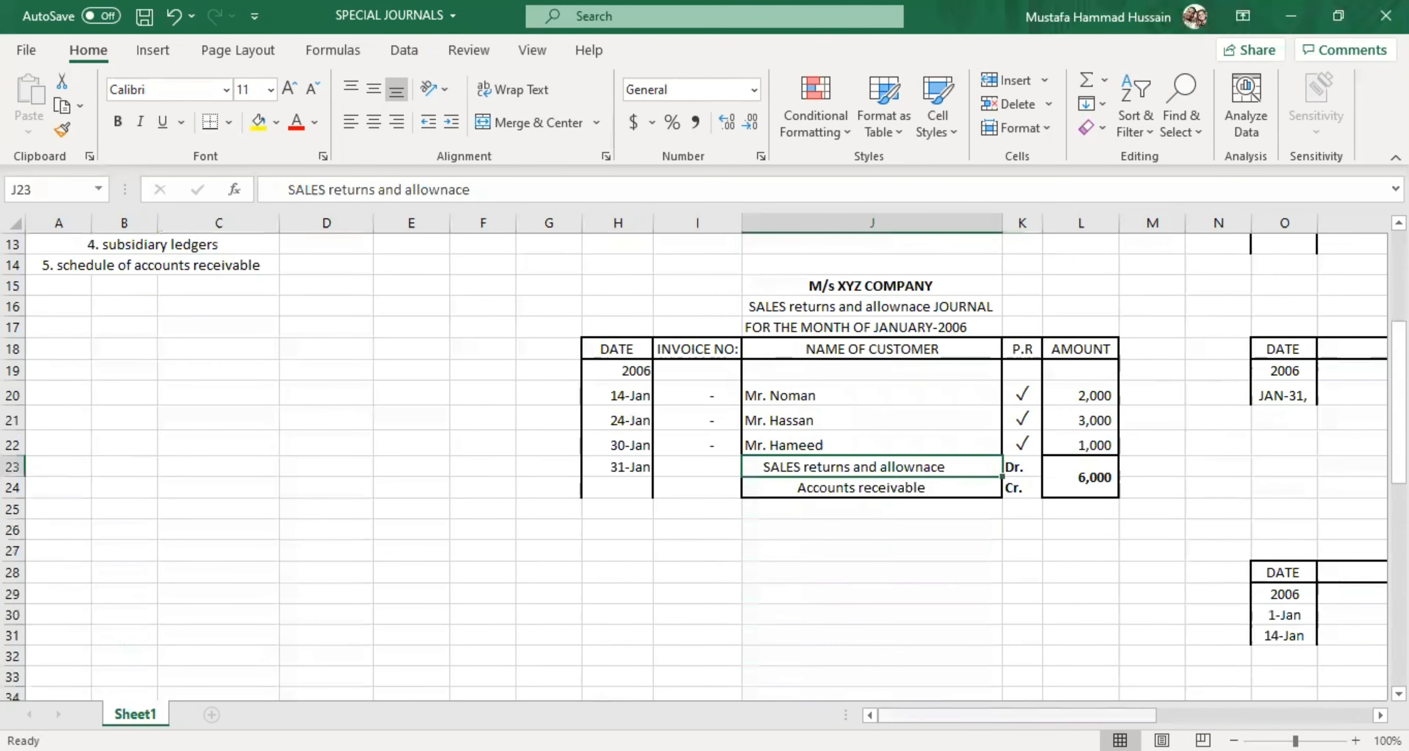
pyautogui.moveTo(1087, 715); pyautogui.dragTo(1215, 711)
pyautogui.scroll(-2, 1004, 491)
pyautogui.scroll(6, 975, 488)
pyautogui.moveTo(370, 369); pyautogui.dragTo(374, 424)
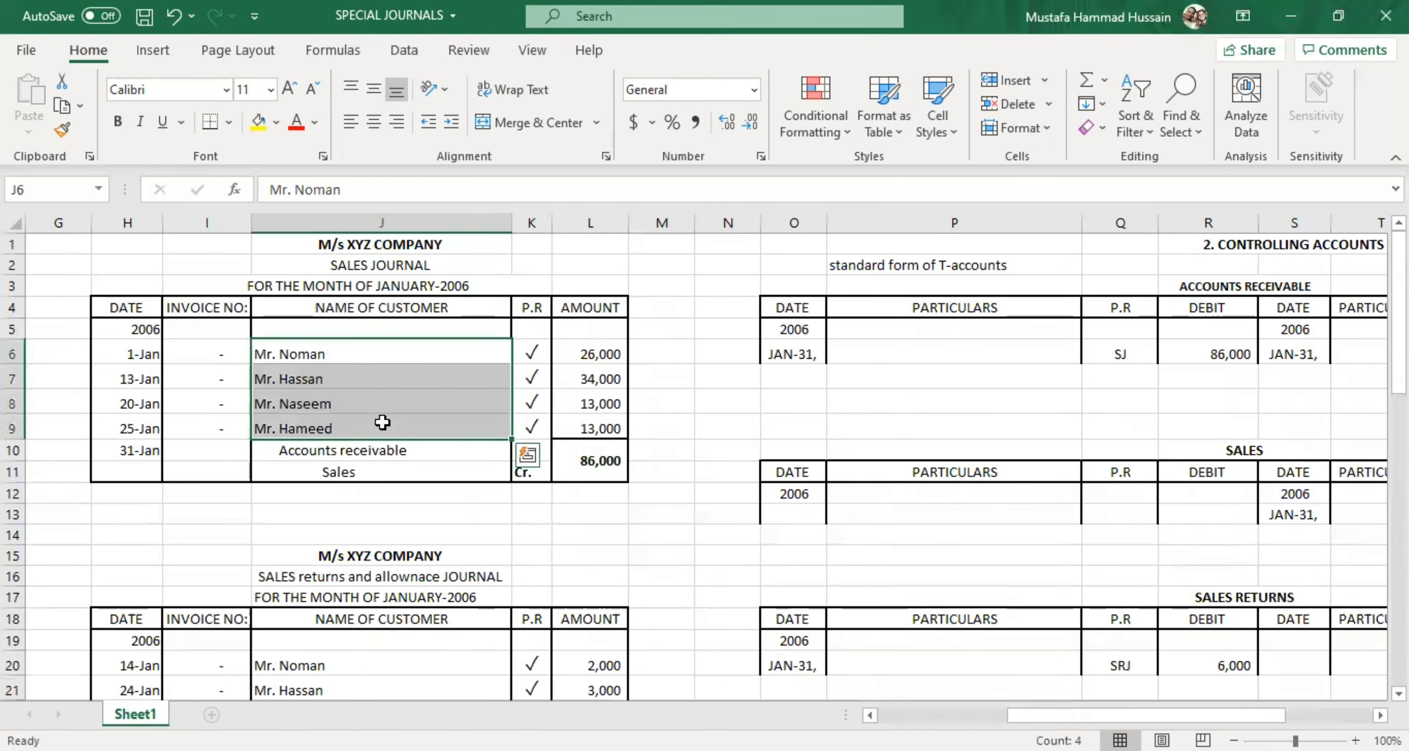
# Step: Enter the note "SELF BALANCING FORM" in cell P25, beside the subsidiary ledgers heading
pyautogui.scroll(-4, 1029, 575)
pyautogui.scroll(-1, 1152, 532)
pyautogui.click(1011, 462)
pyautogui.doubleClick(997, 445)
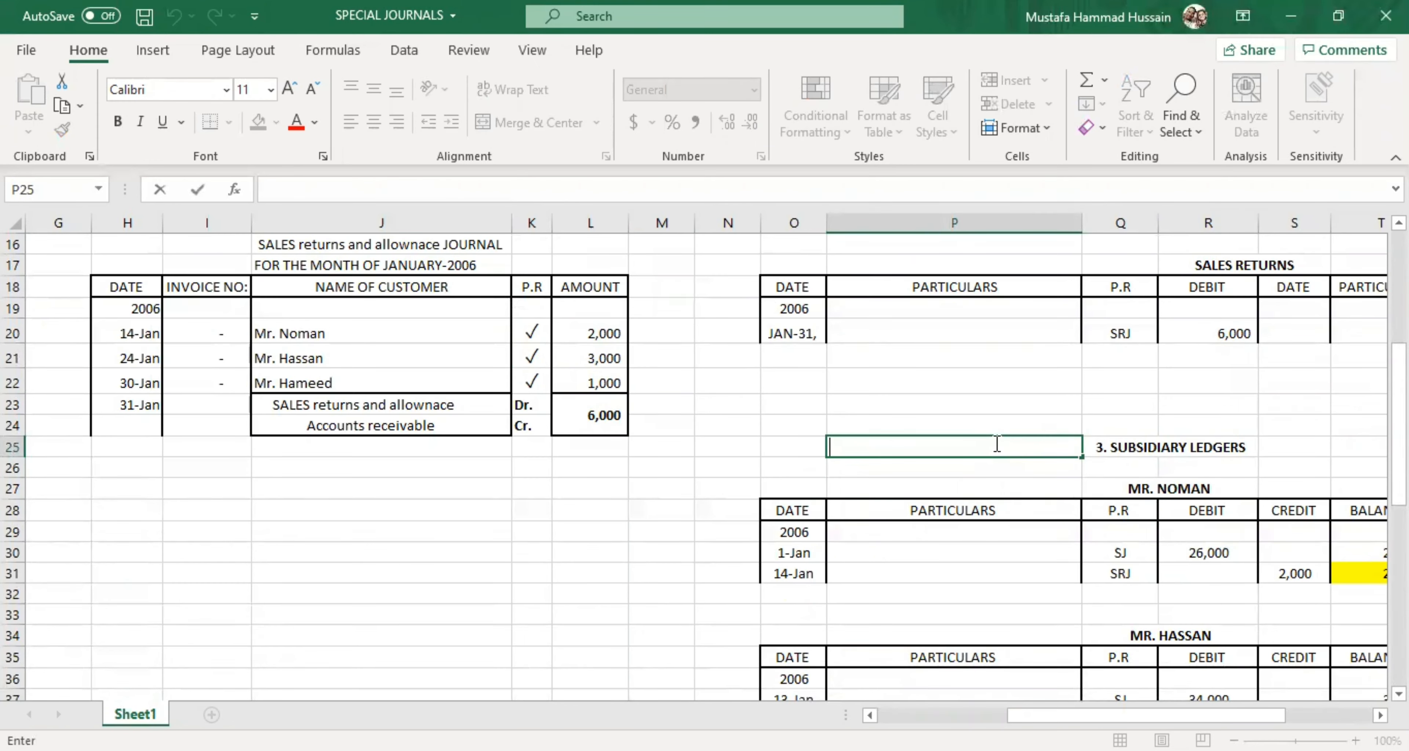
pyautogui.write('SELF')
pyautogui.write(' BALA')
pyautogui.press('BackSpace')
pyautogui.press('BackSpace')
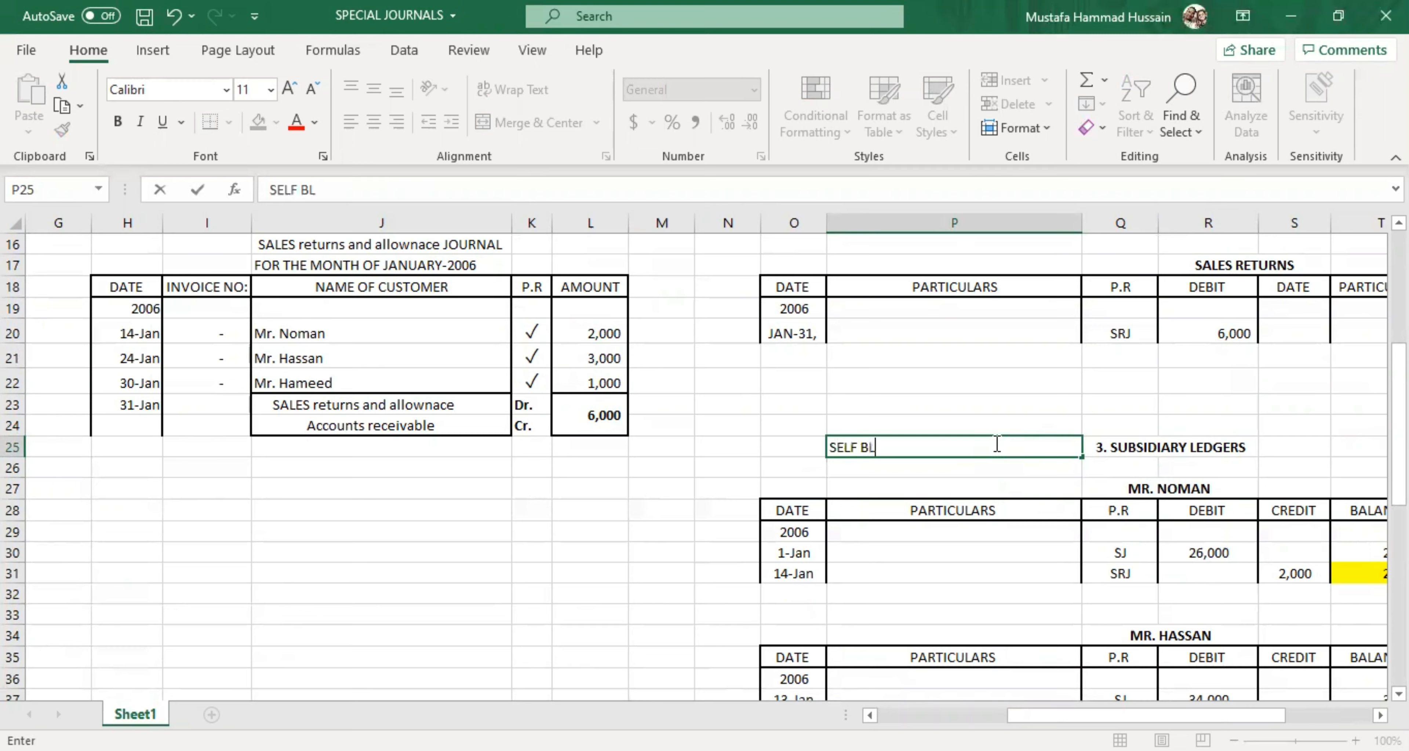
pyautogui.write('ALANCING FORM')
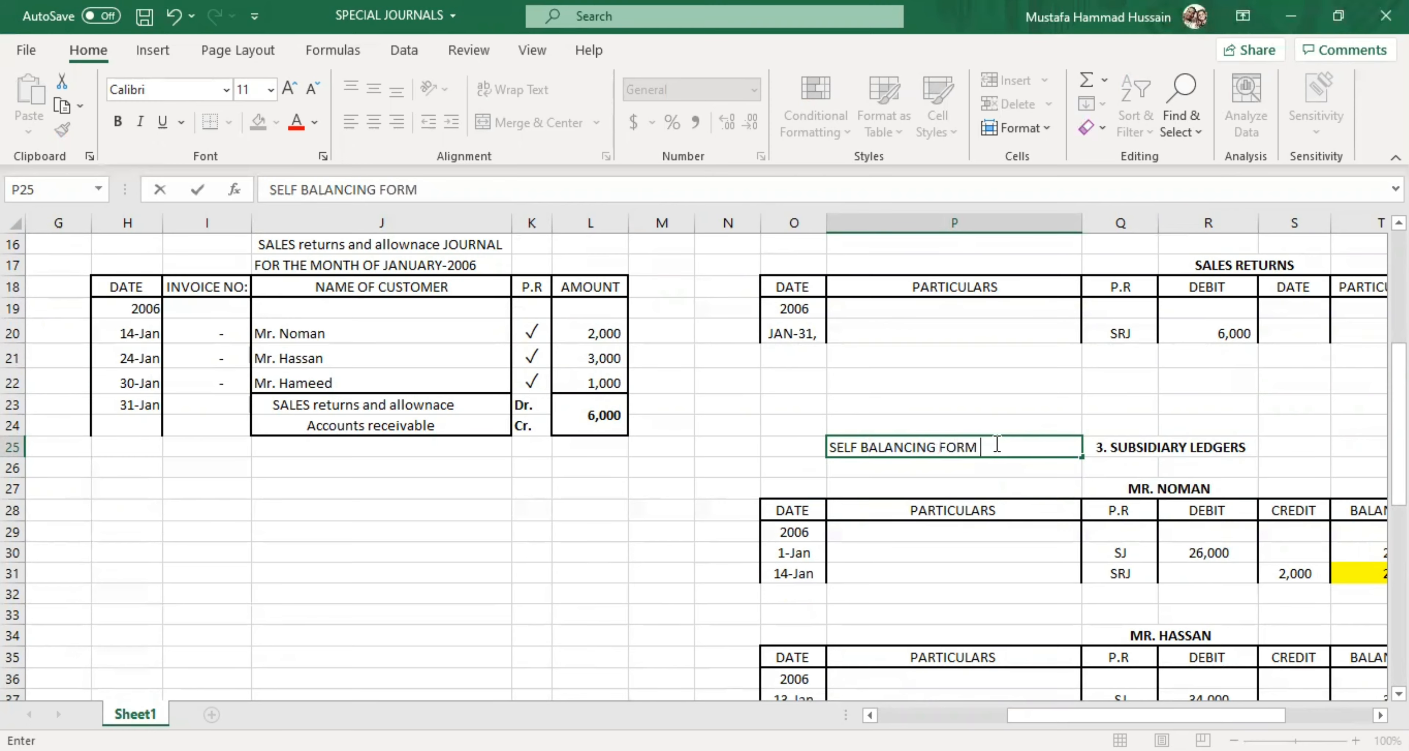
pyautogui.click(954, 487)
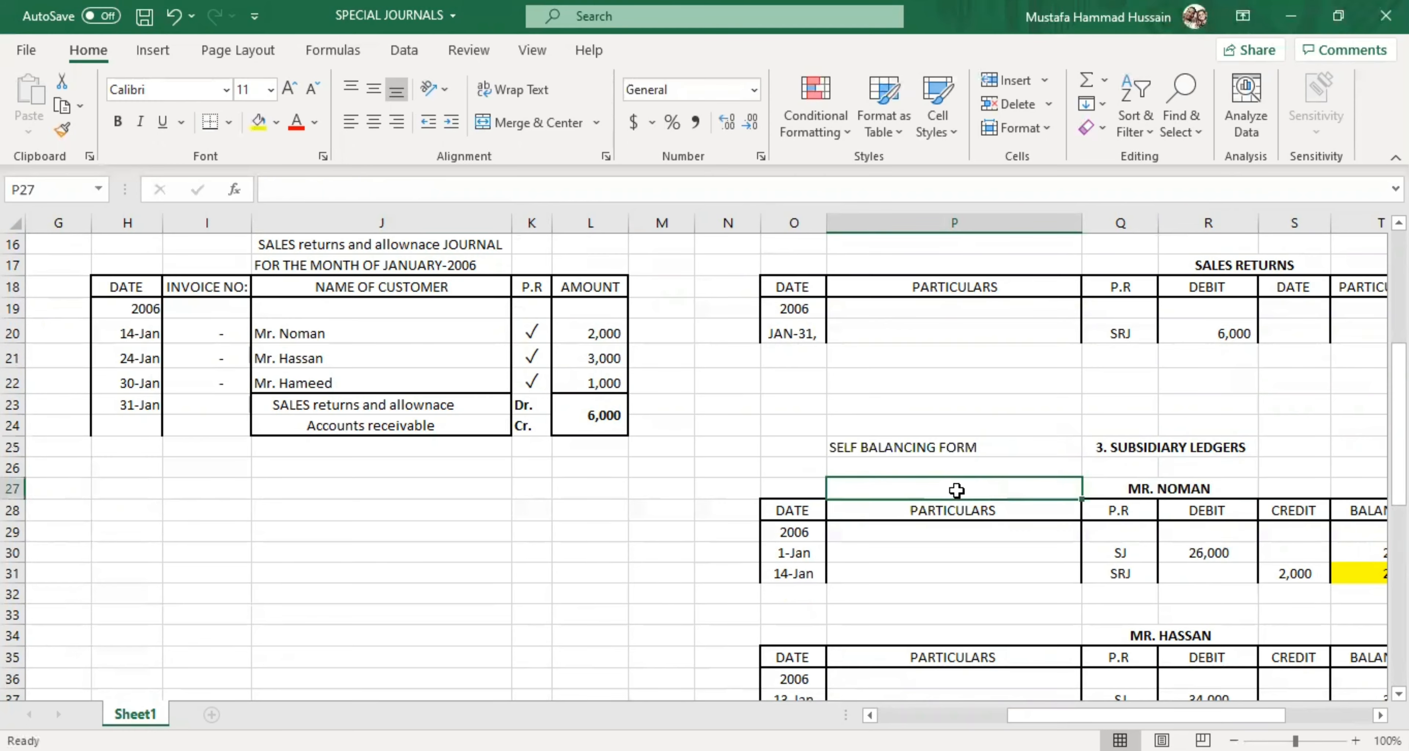
# Step: Compare the schedule of accounts receivable with the journals, and review the transaction list and the first sales journal entry
pyautogui.scroll(-10, 1007, 526)
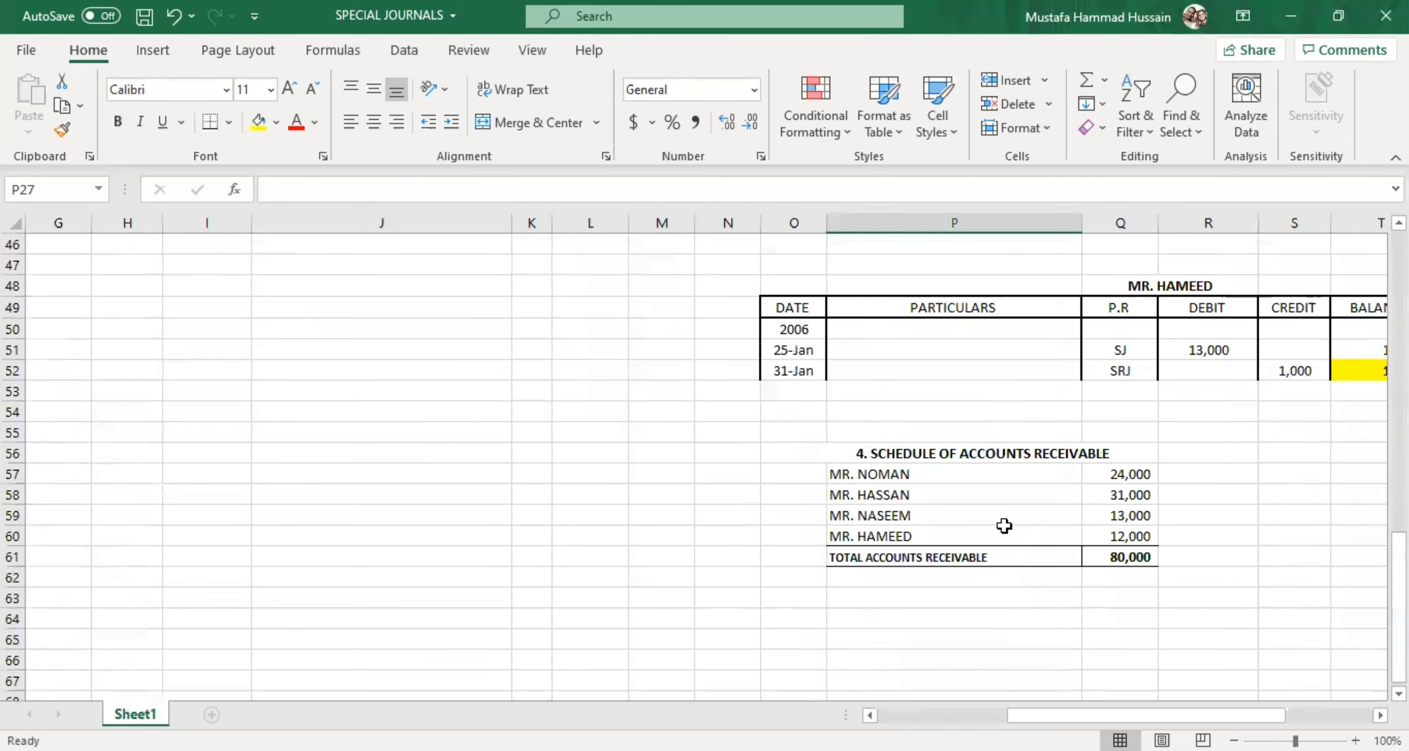
pyautogui.click(936, 462)
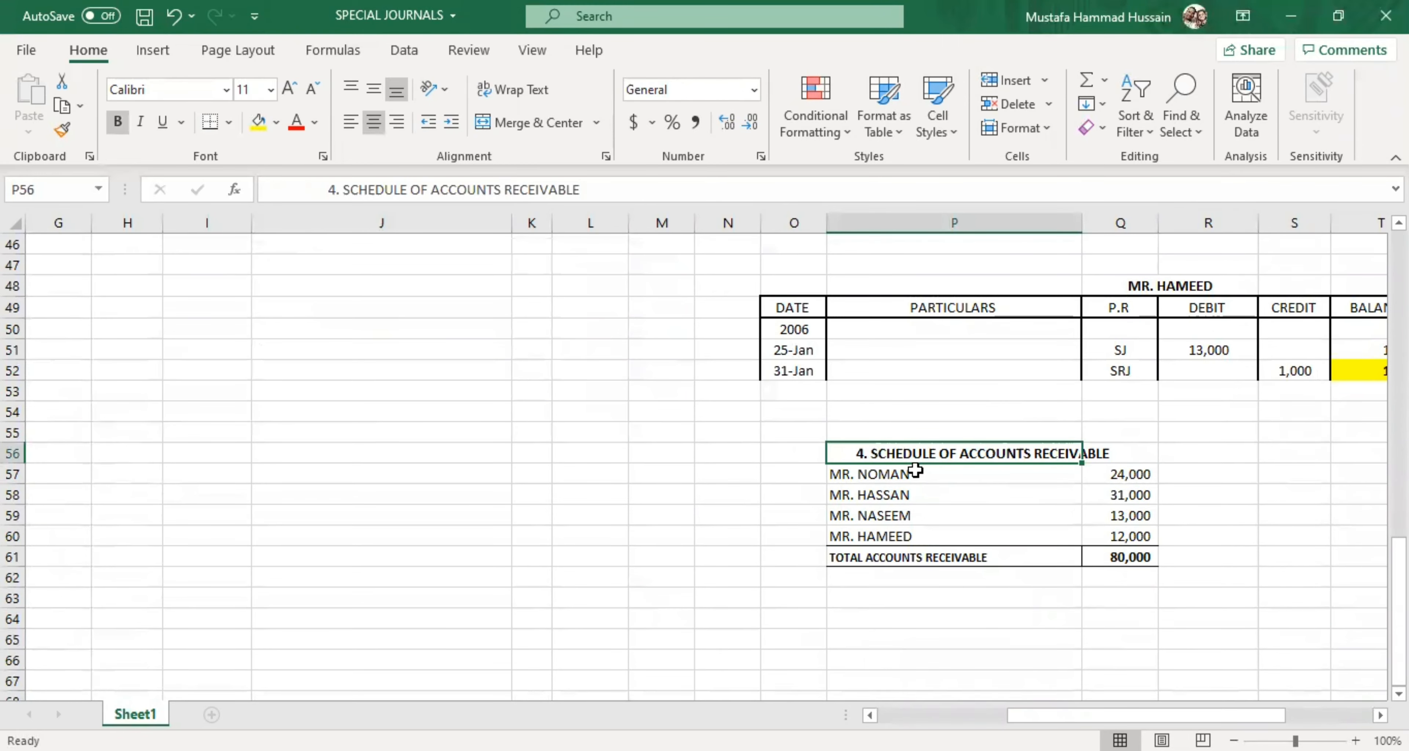
pyautogui.scroll(15, 497, 433)
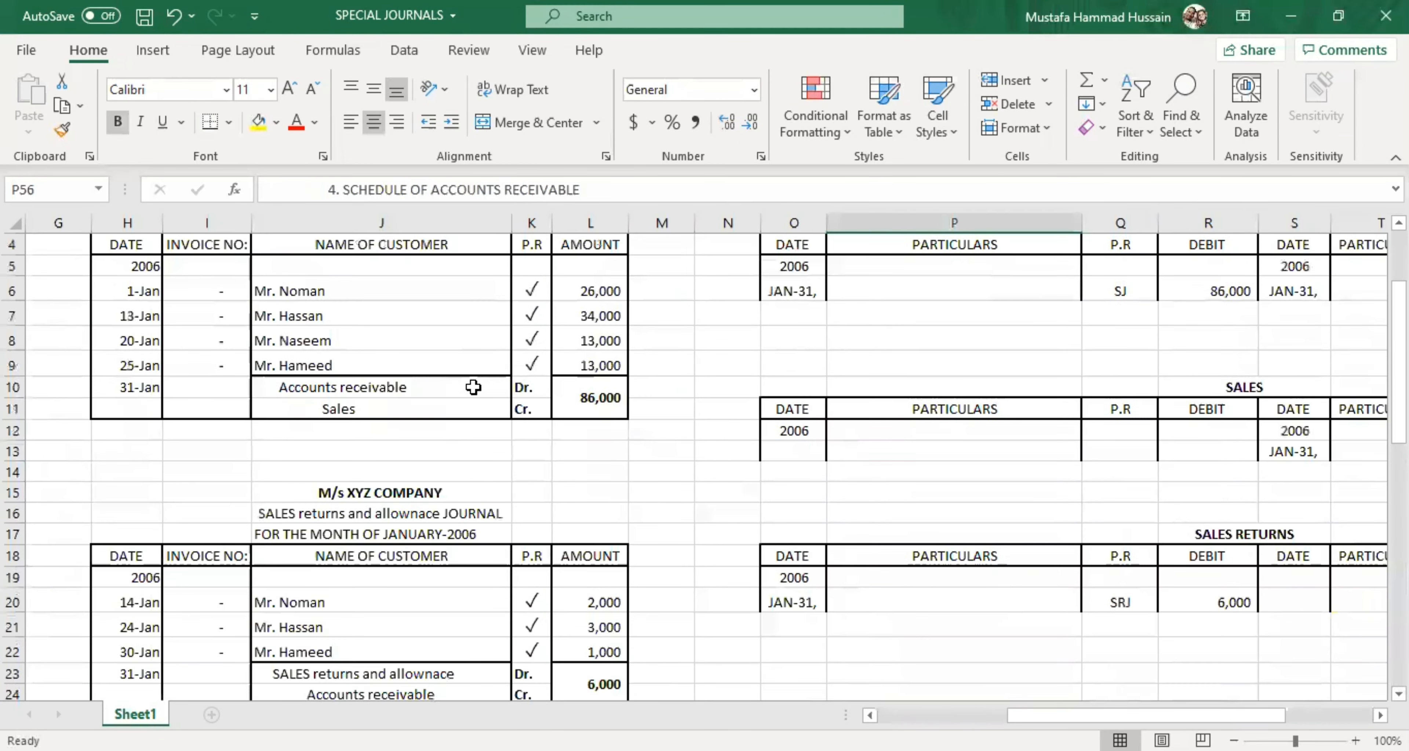
pyautogui.scroll(-14, 867, 608)
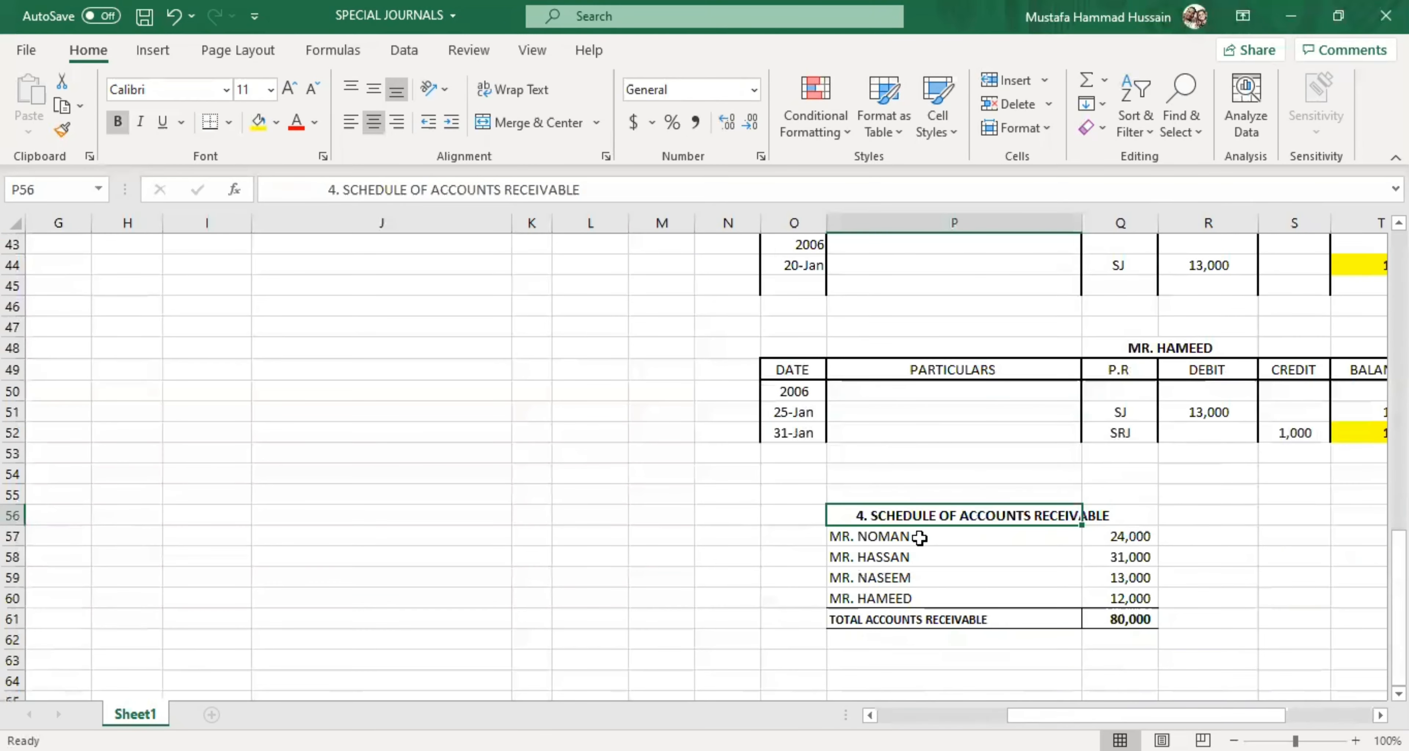
pyautogui.scroll(14, 575, 393)
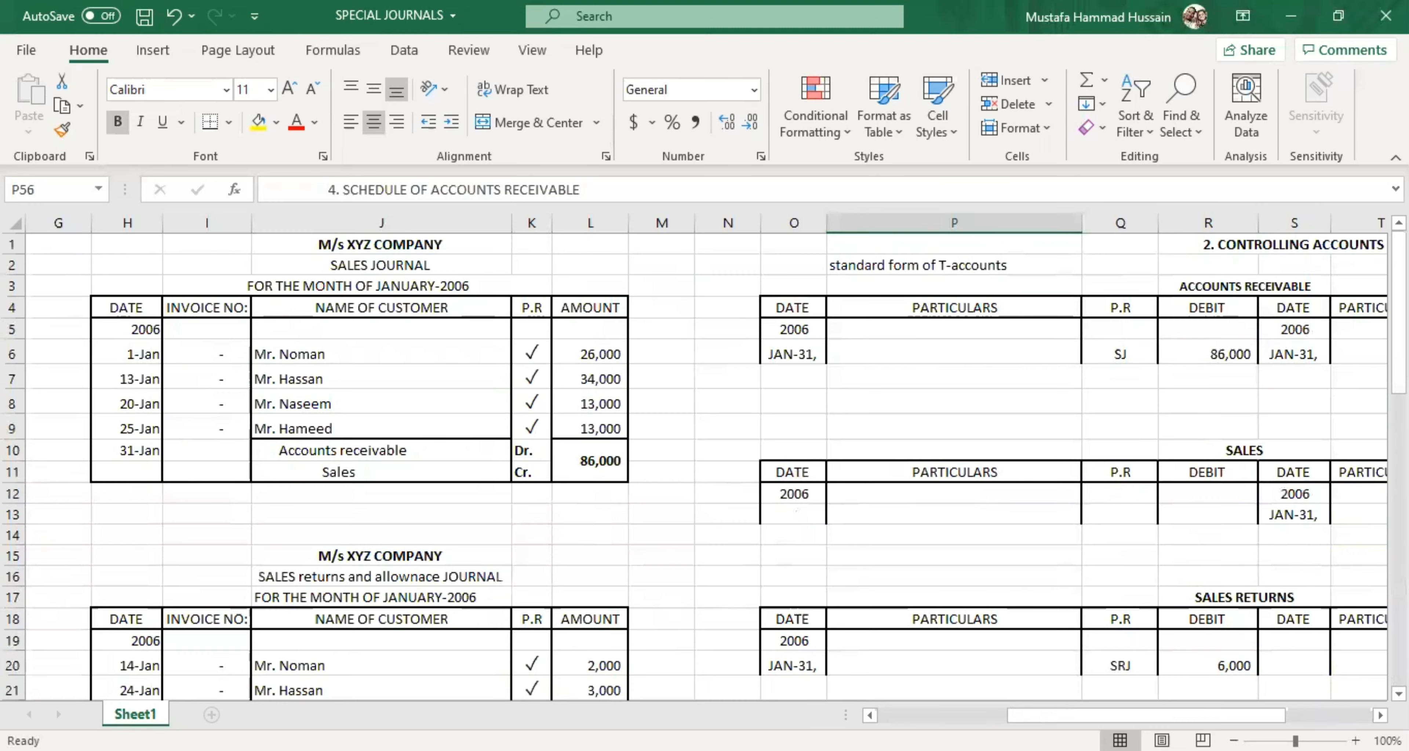
pyautogui.hscroll(-5, 706, 457)
pyautogui.hscroll(-1, 428, 478)
pyautogui.click(428, 473)
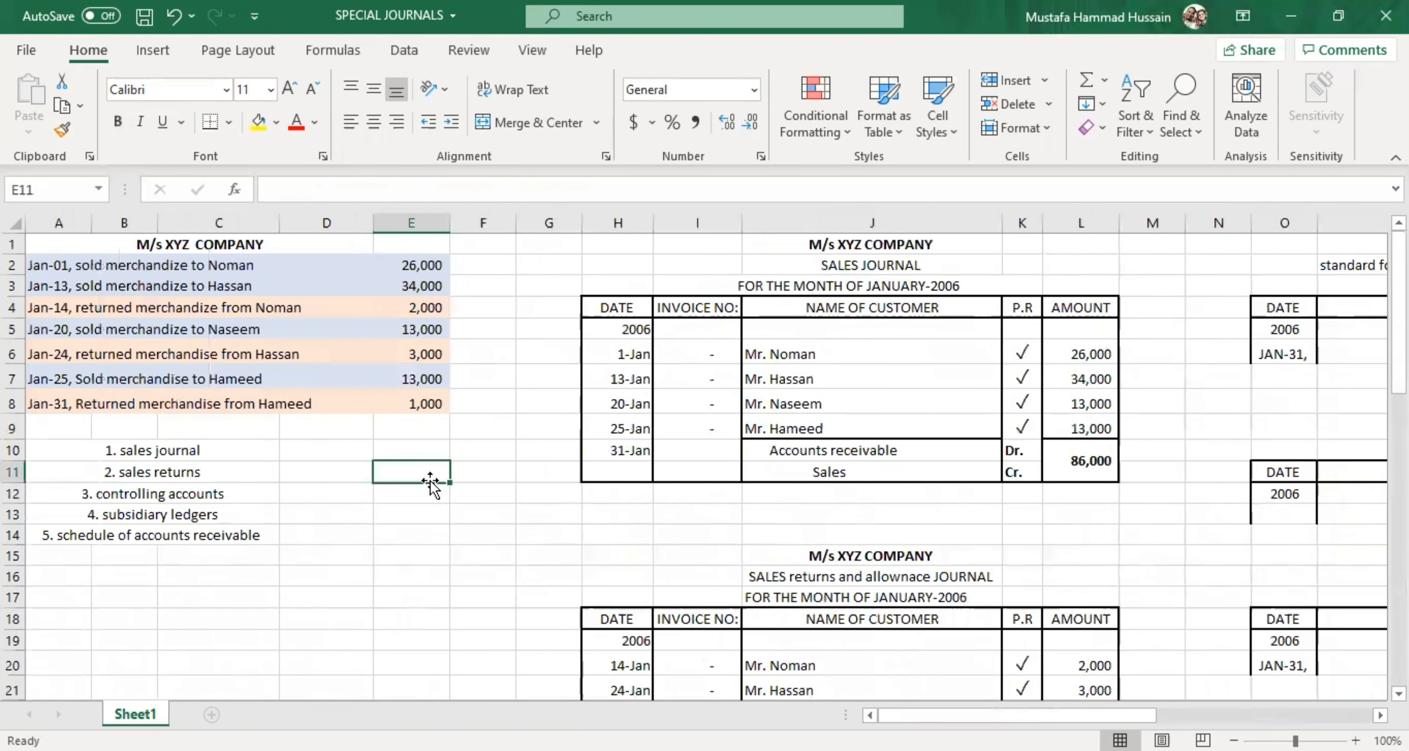
pyautogui.click(496, 286)
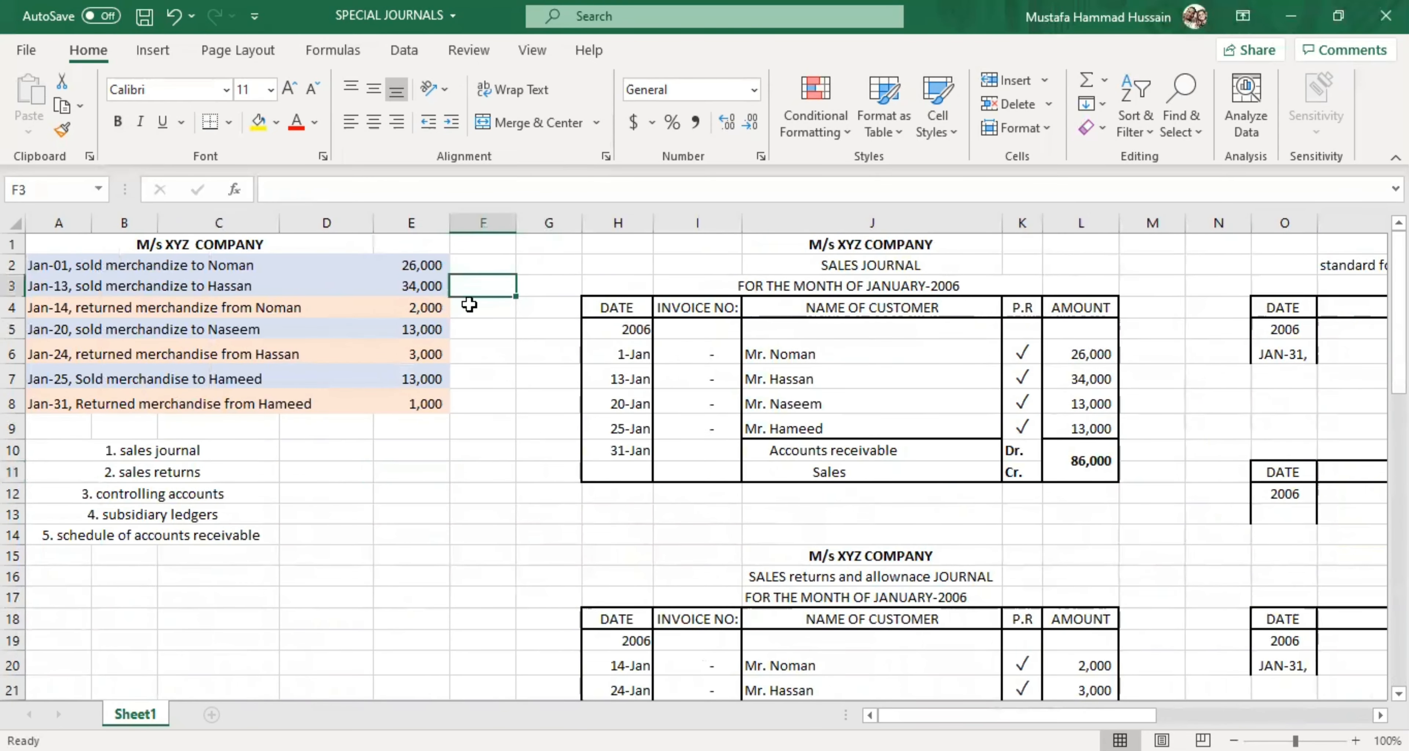
pyautogui.click(457, 267)
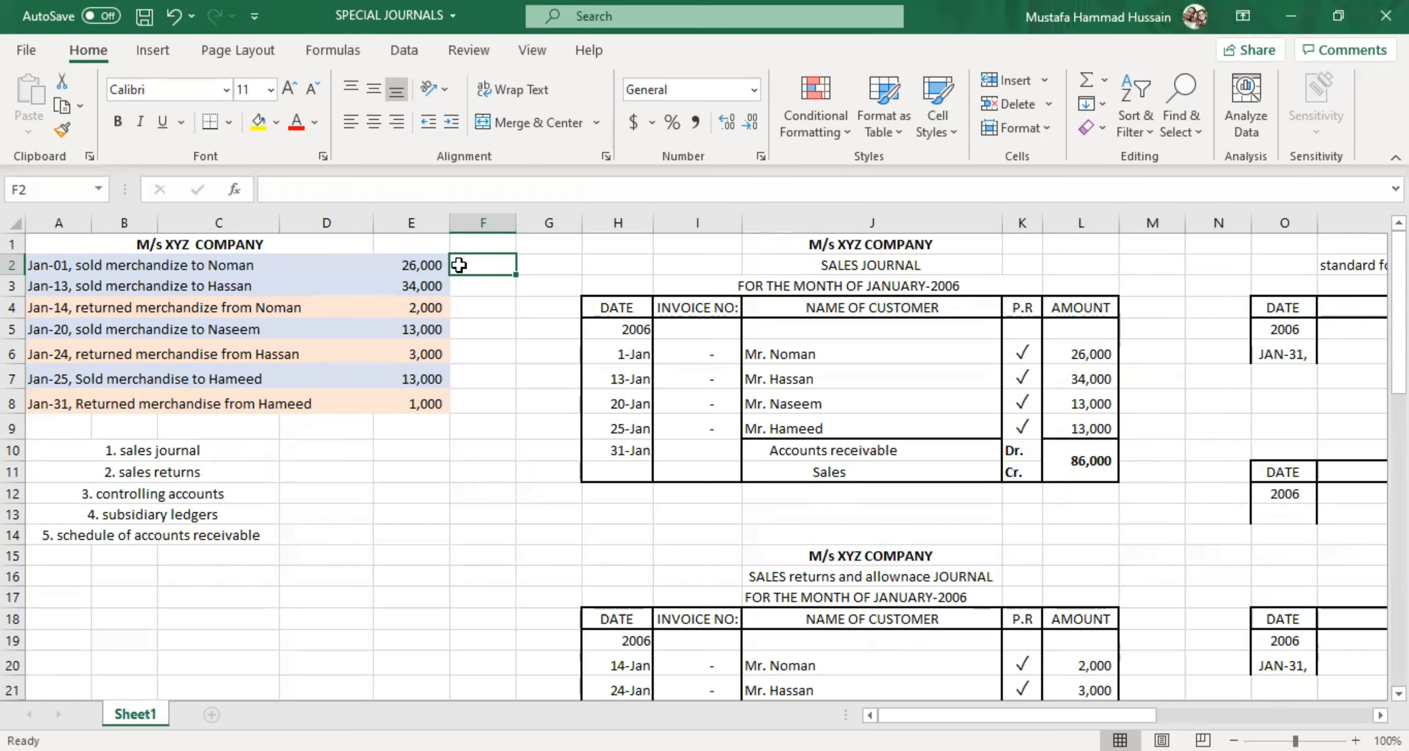
pyautogui.click(621, 354)
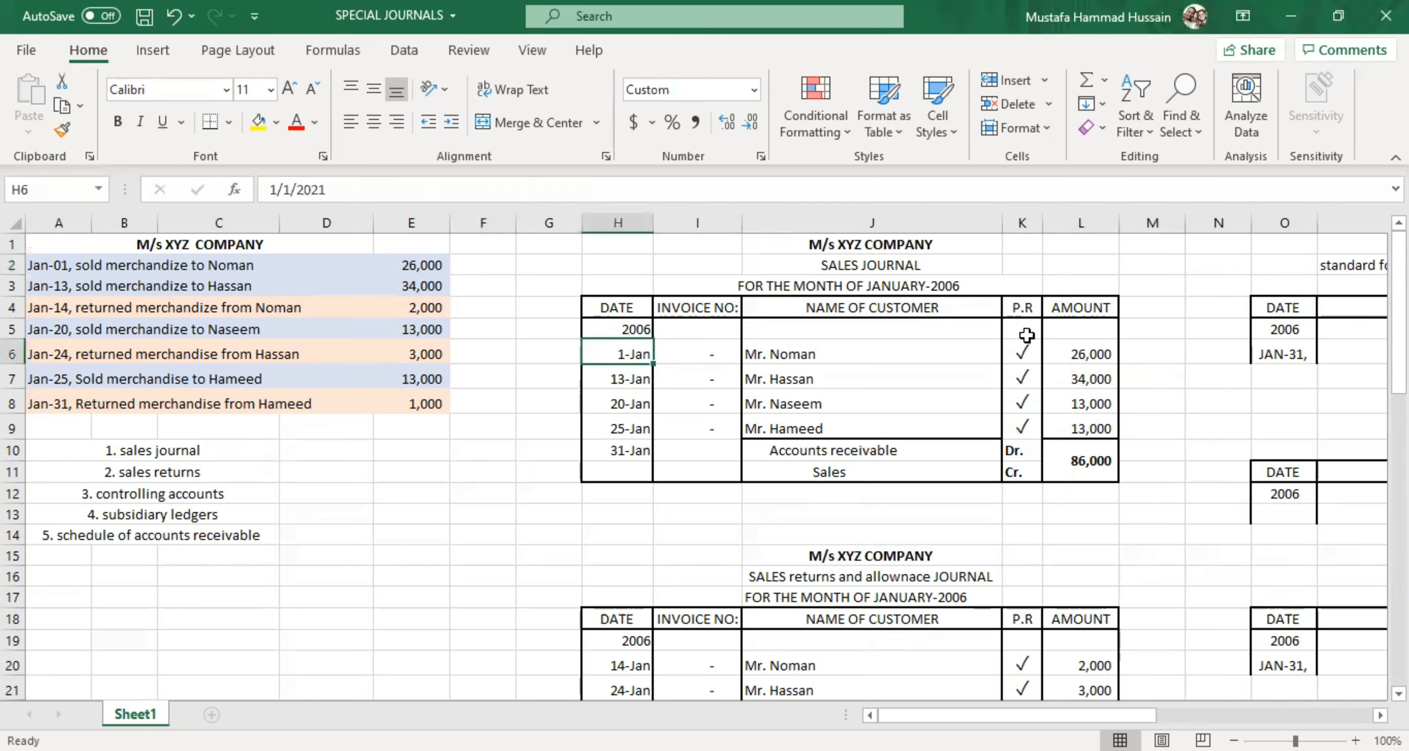
# Step: Examine the posting reference ticks and the invoice number column of the sales journal entries
pyautogui.moveTo(1024, 353); pyautogui.dragTo(1026, 425)
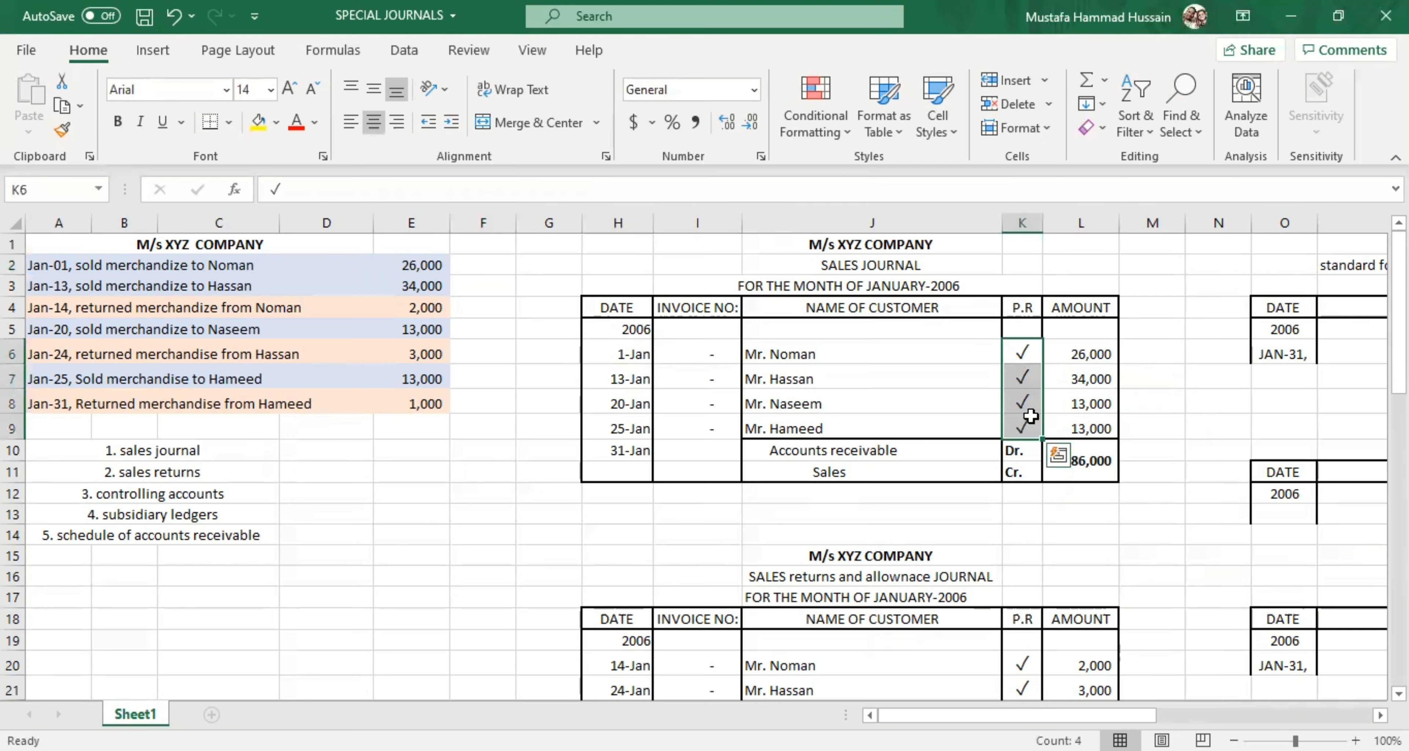
pyautogui.click(1077, 280)
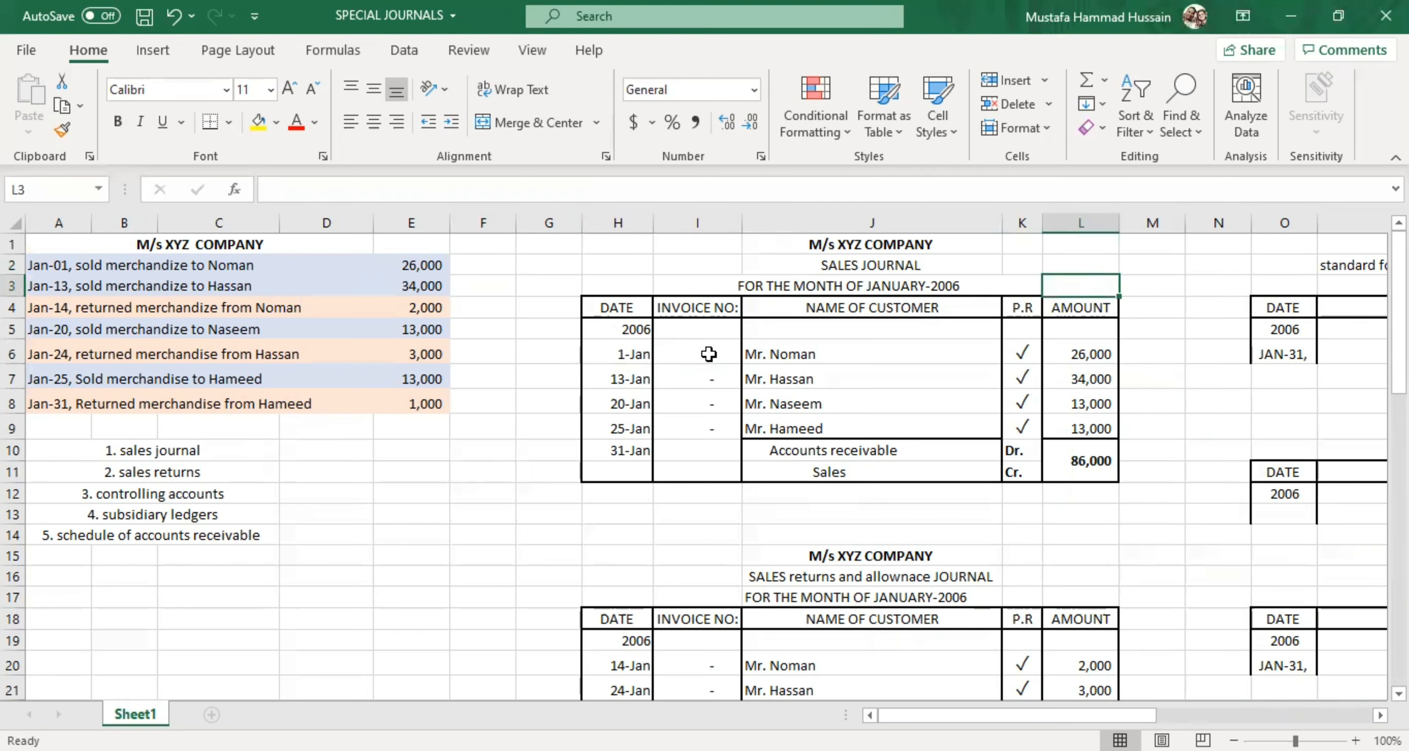
pyautogui.moveTo(709, 354); pyautogui.dragTo(713, 422)
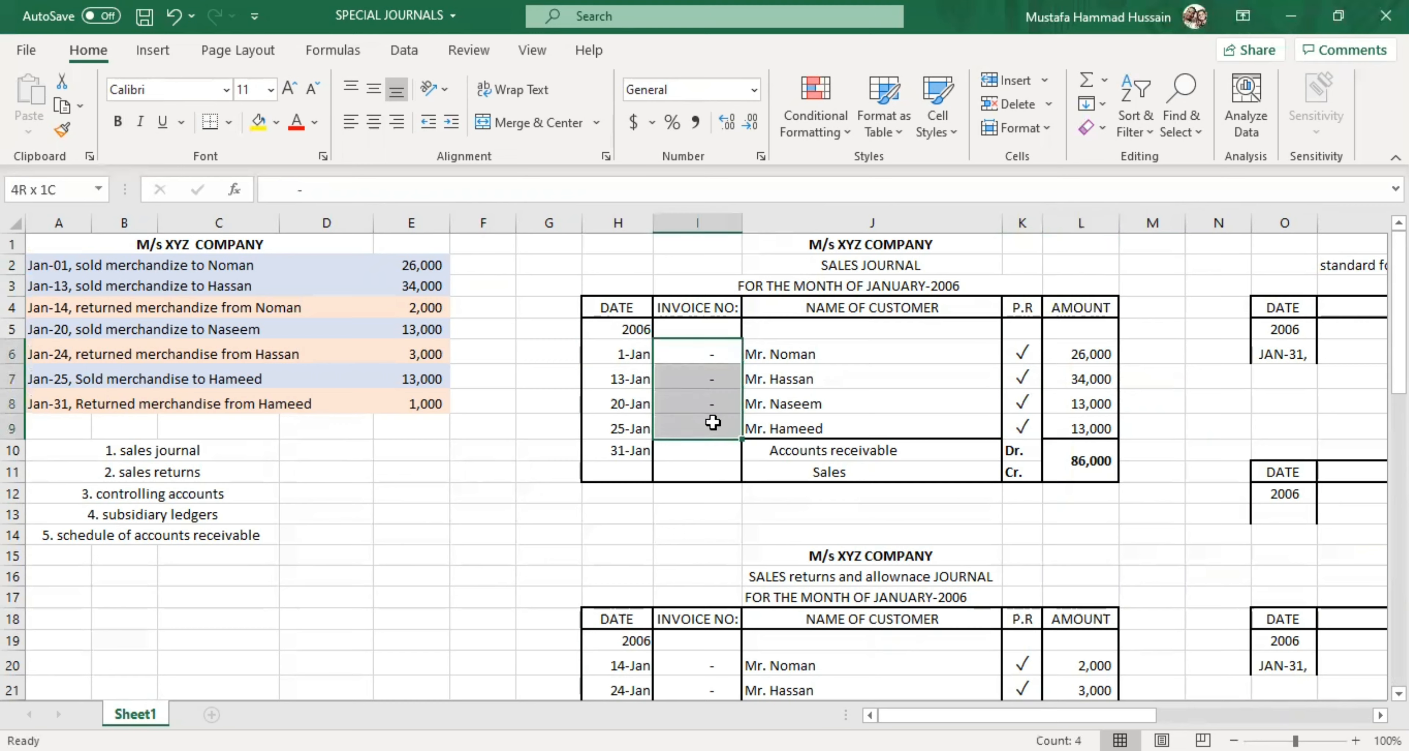
pyautogui.click(411, 424)
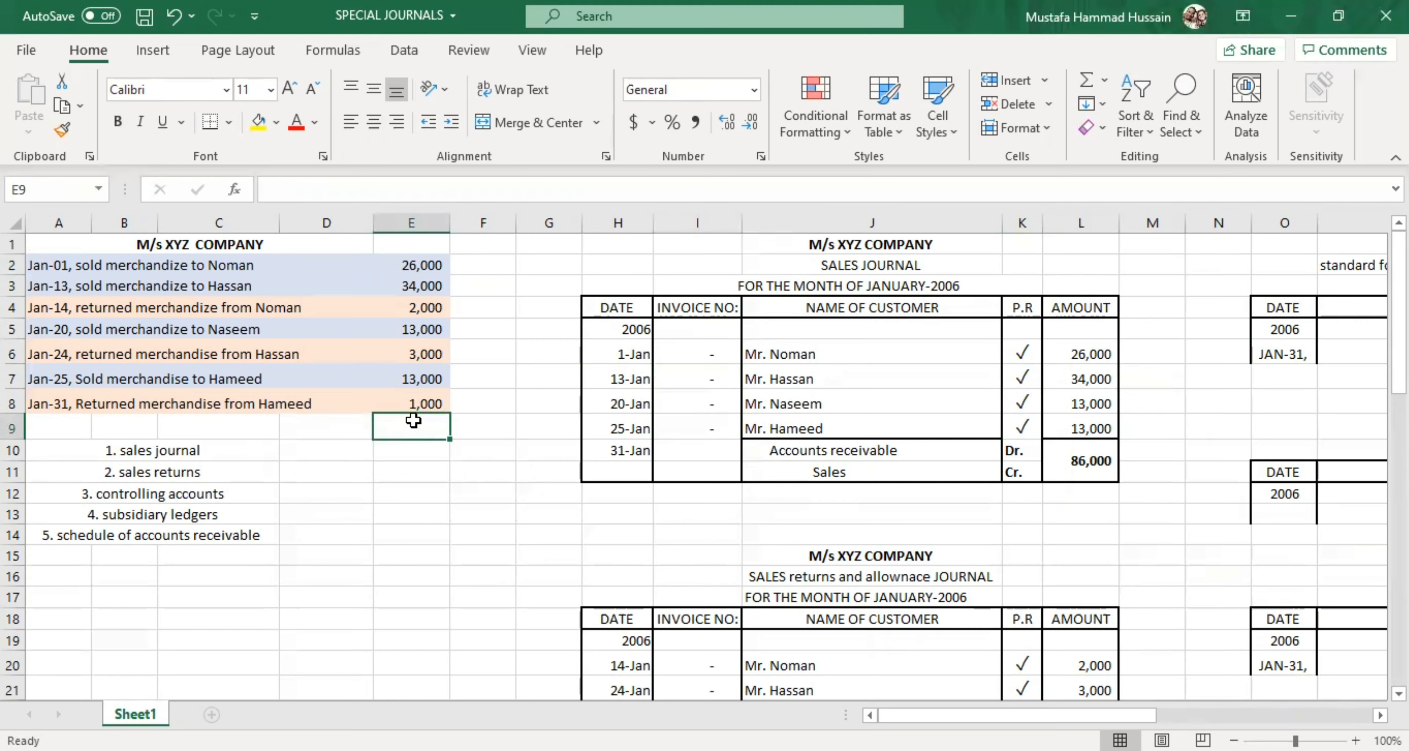
pyautogui.click(687, 358)
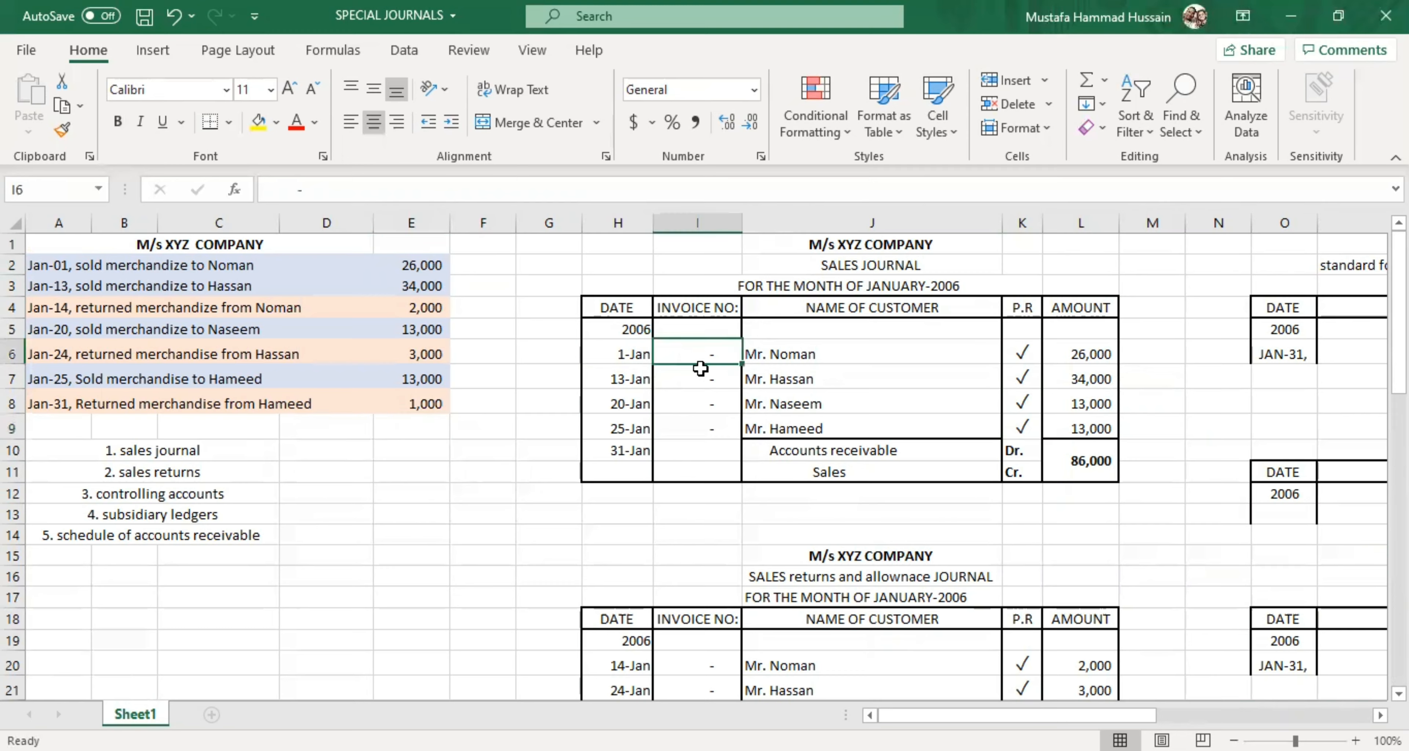
pyautogui.moveTo(696, 355); pyautogui.dragTo(703, 427)
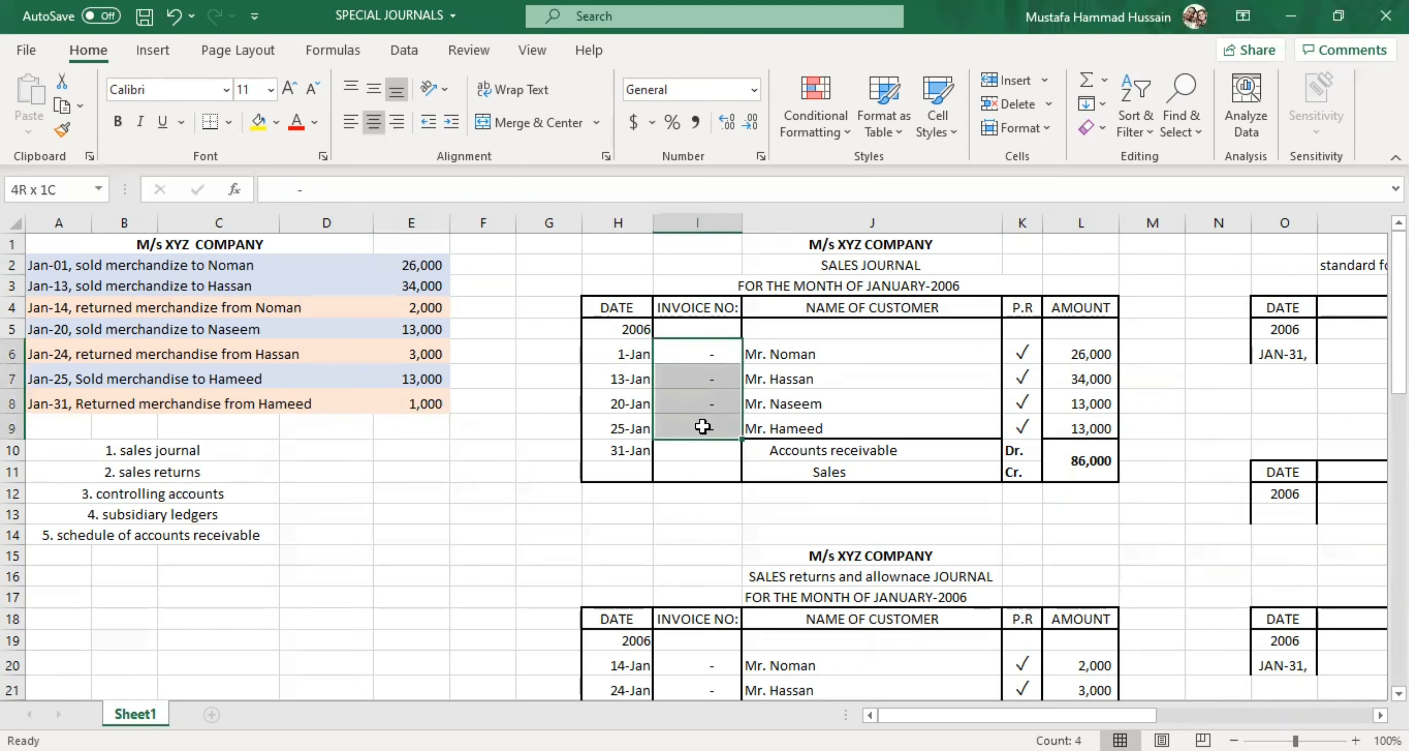
pyautogui.click(1028, 355)
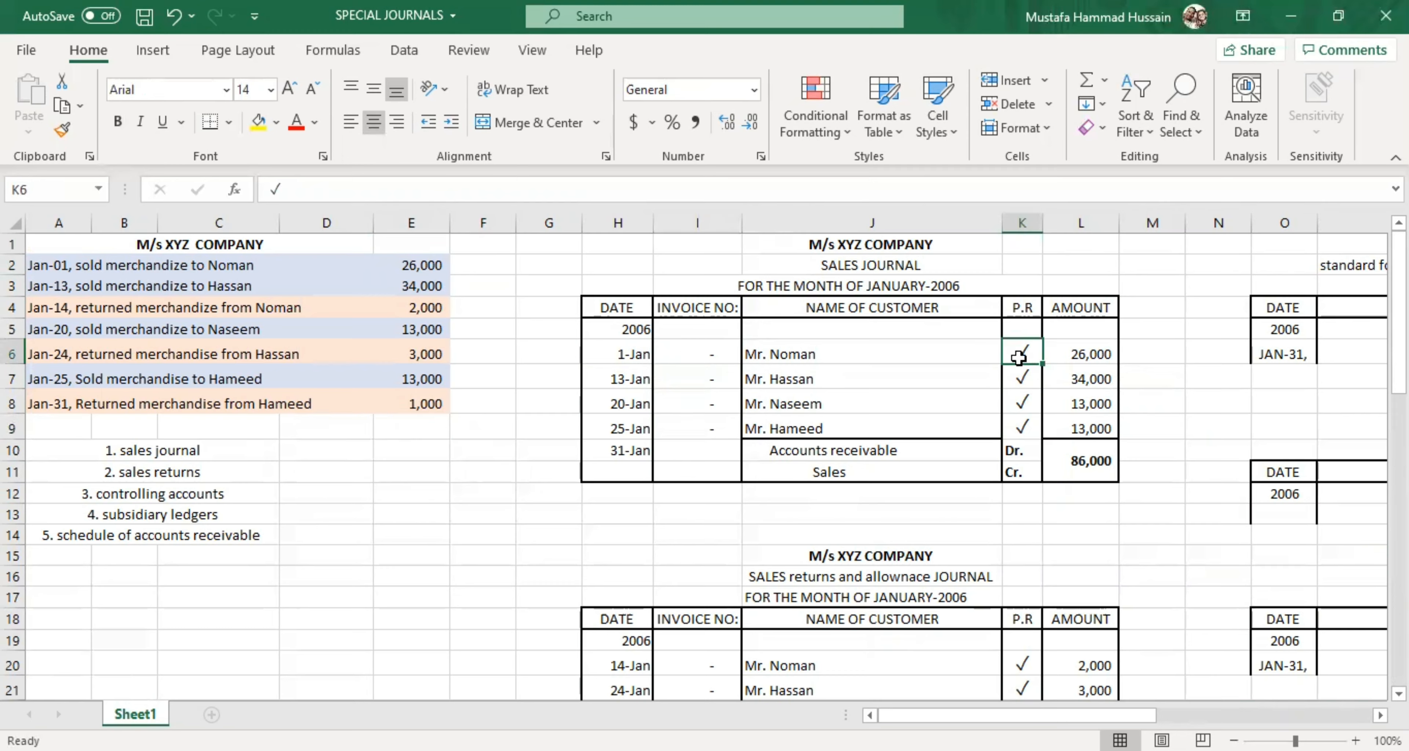
pyautogui.moveTo(1017, 353); pyautogui.dragTo(1025, 497)
# Step: Review the posting reference ticks in the sales returns journal and the posting references in the accounts receivable controlling account
pyautogui.scroll(-3, 1027, 418)
pyautogui.scroll(-3, 1026, 418)
pyautogui.scroll(3, 1025, 497)
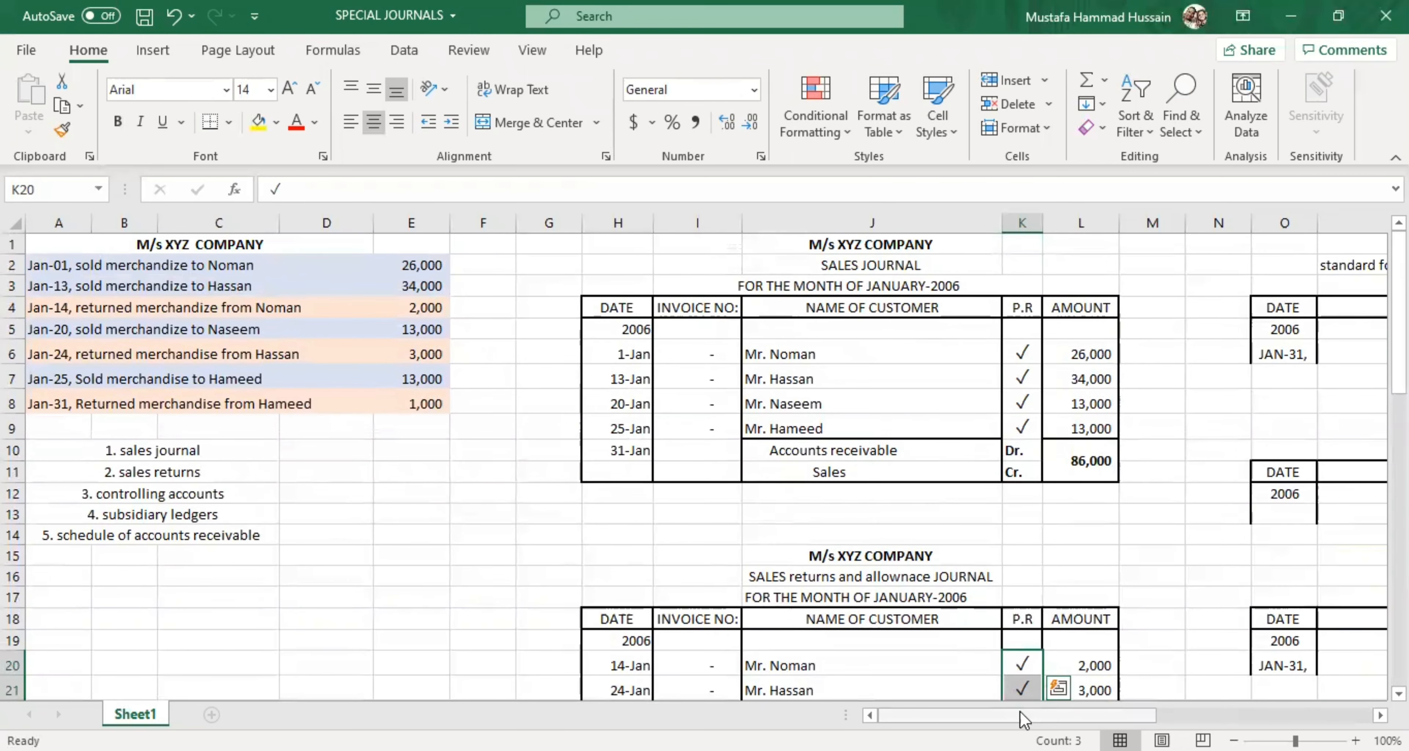
pyautogui.moveTo(1018, 715); pyautogui.dragTo(1226, 713)
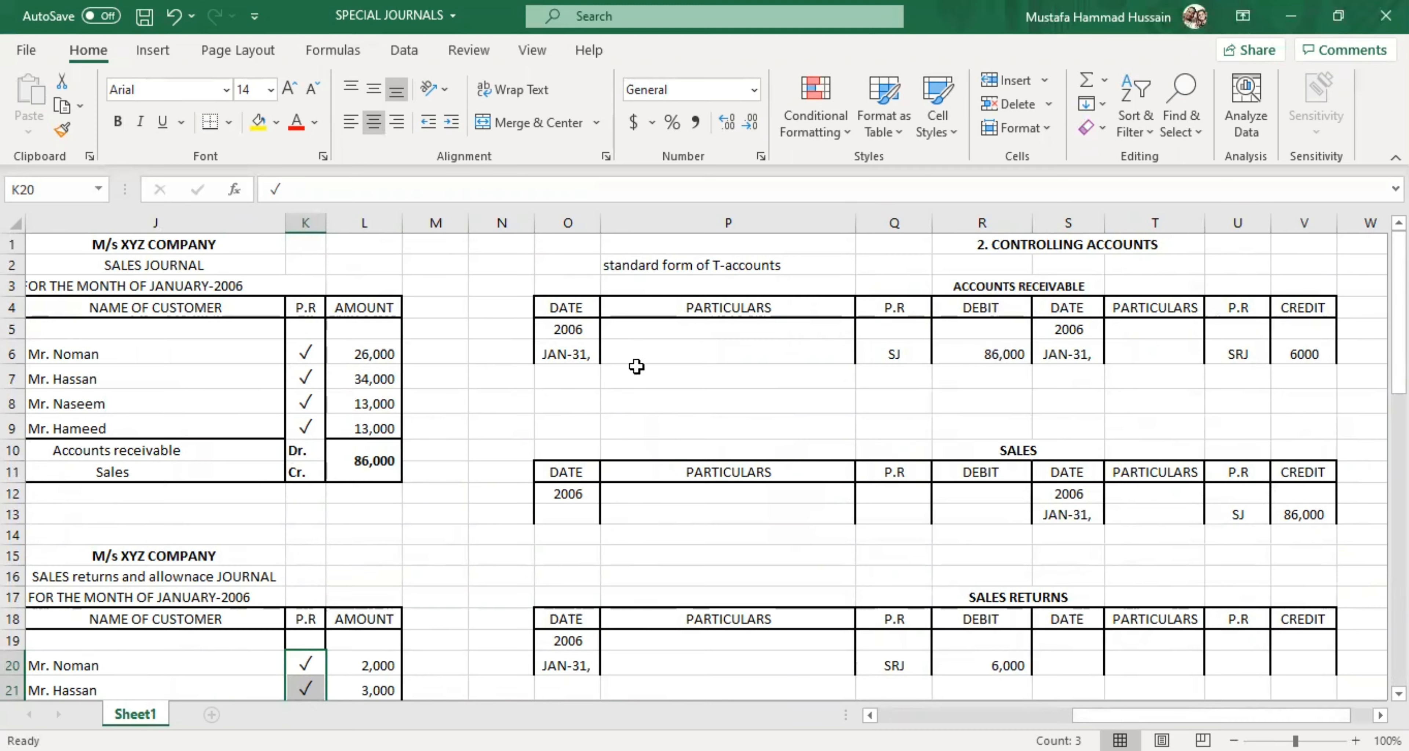
pyautogui.click(183, 271)
pyautogui.click(916, 347)
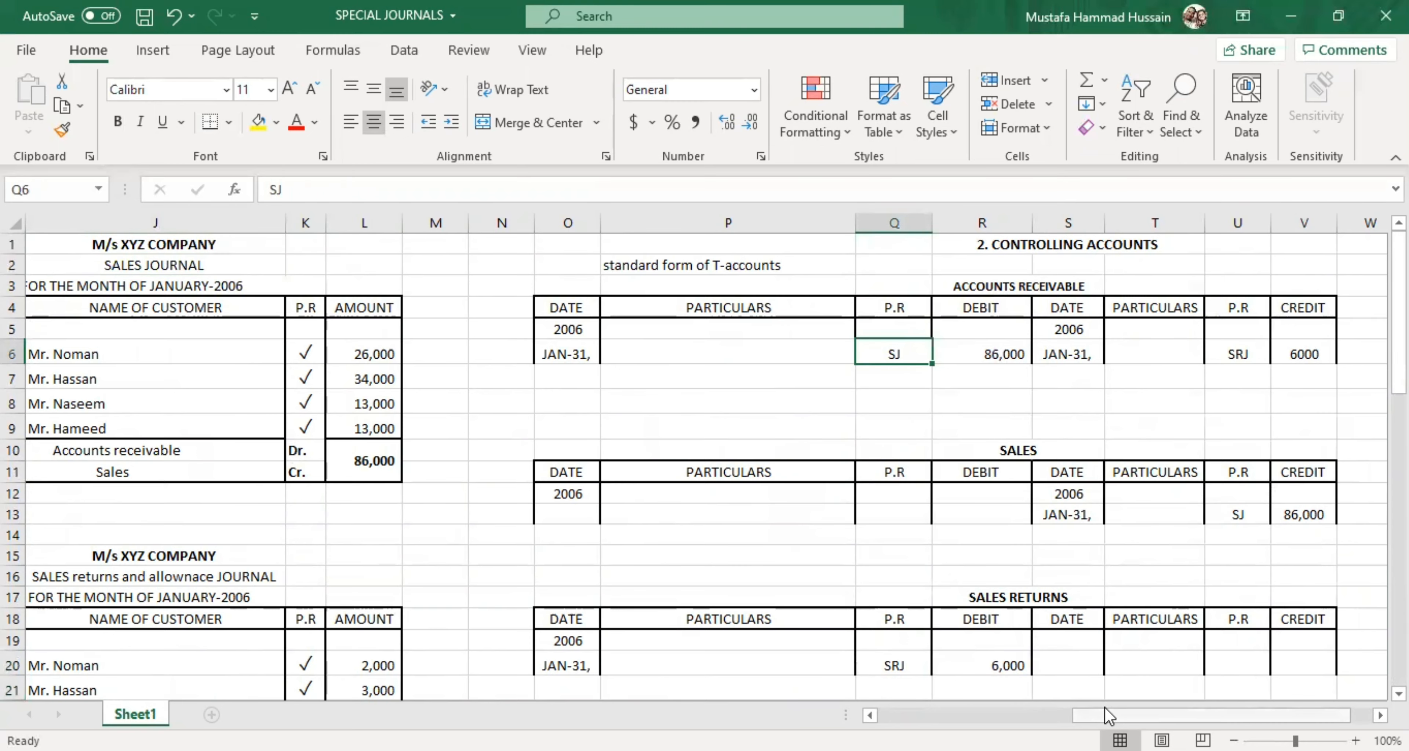
pyautogui.moveTo(1105, 708); pyautogui.dragTo(908, 711)
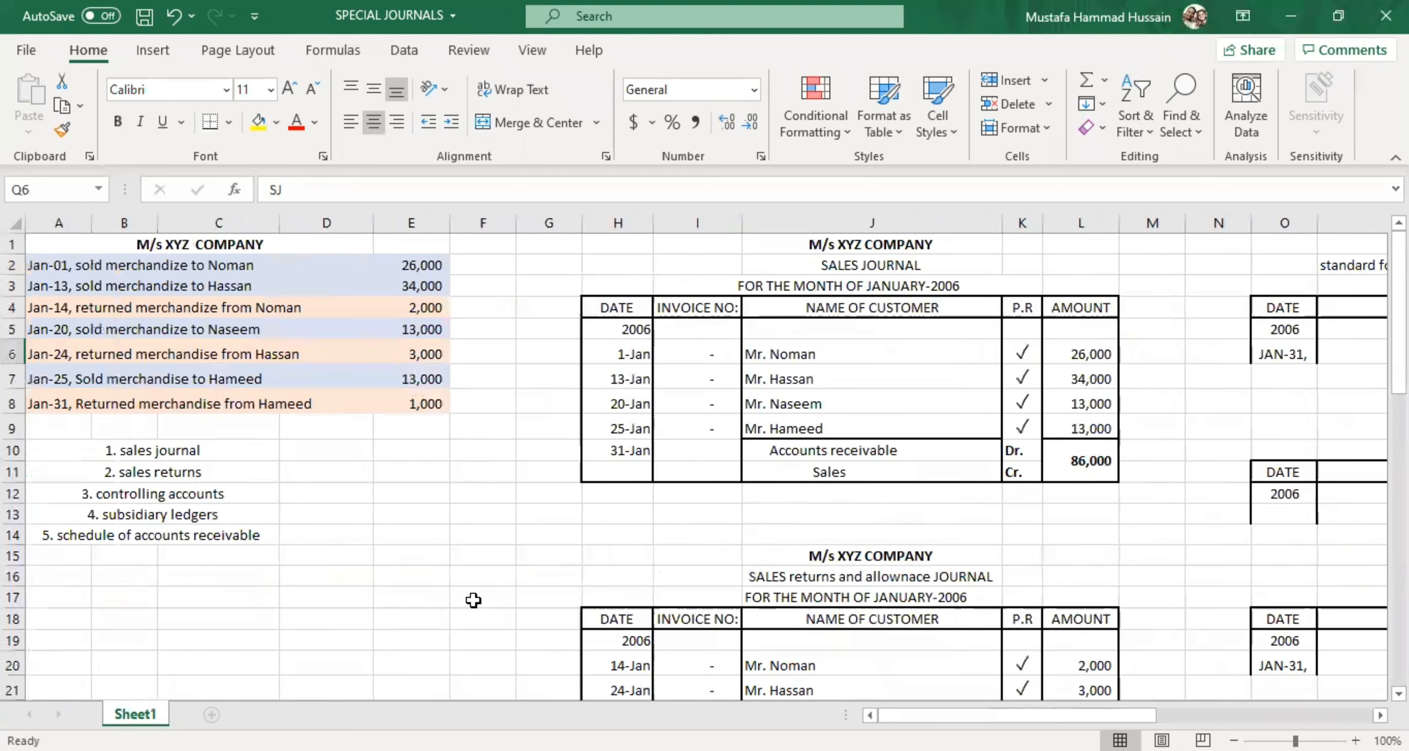